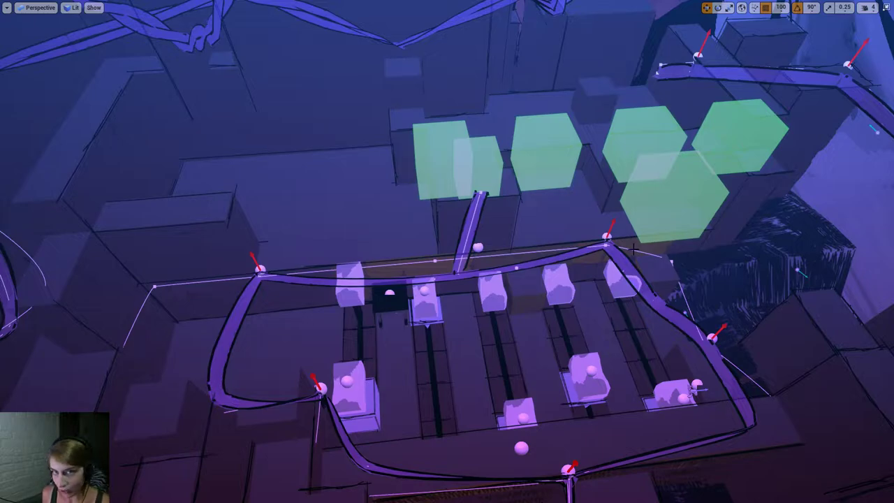
# Orbit and zoom around the slider puzzle area, then launch the level in play mode with Alt+P.
pyautogui.moveTo(634, 249); pyautogui.dragTo(607, 245, button='right')
pyautogui.scroll(-6, 447, 252)
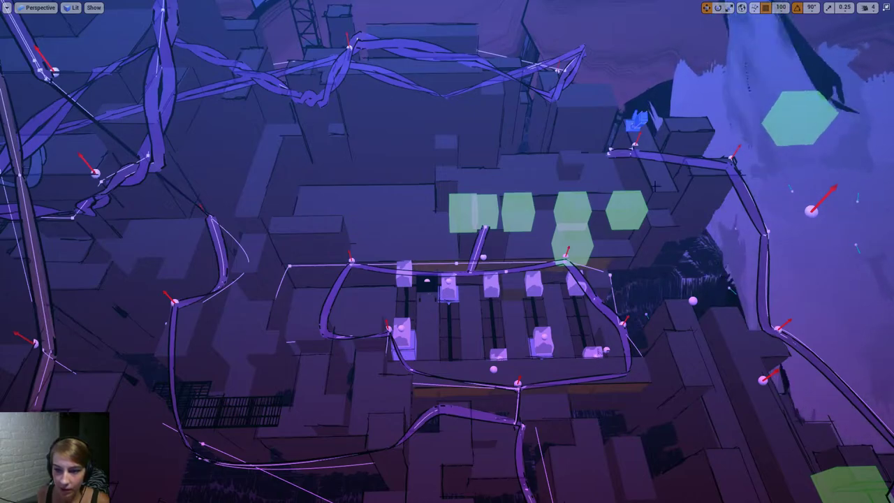
pyautogui.moveTo(384, 100); pyautogui.dragTo(363, 78, button='right')
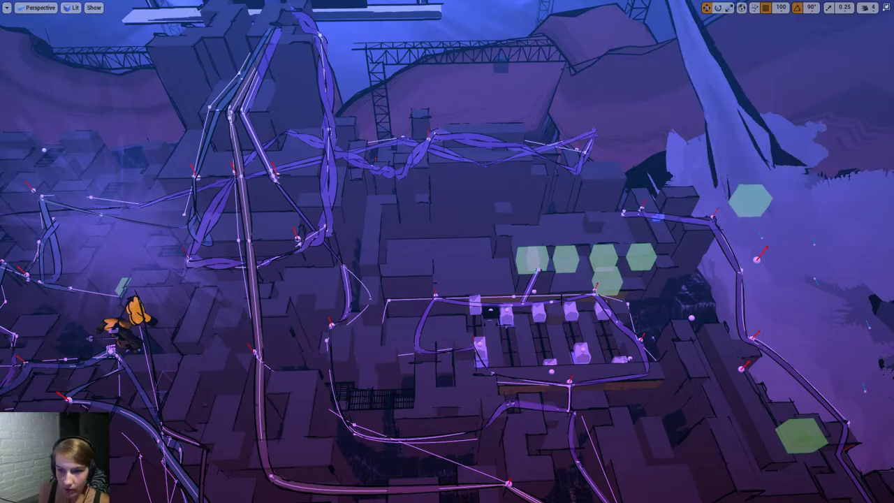
pyautogui.hotkey('alt', 'p')
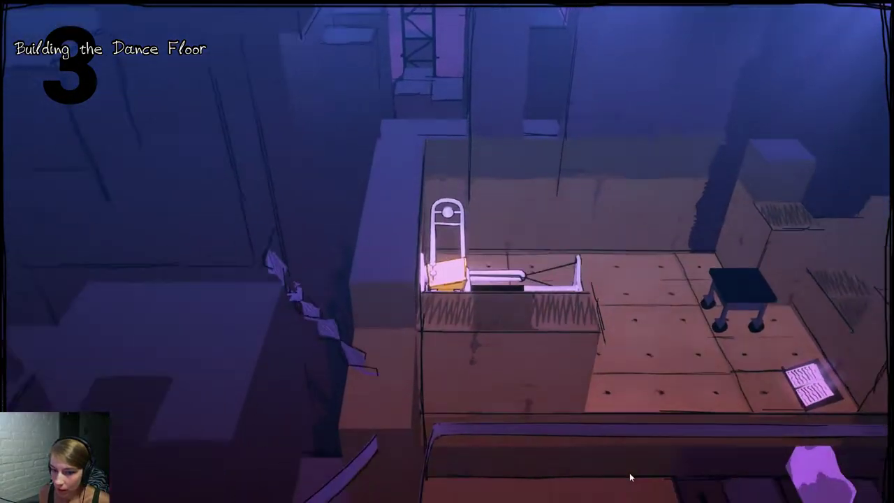
# Move the machine to the wheeled stool and another floor spot, then unfold it on the pale block.
pyautogui.click(593, 318)
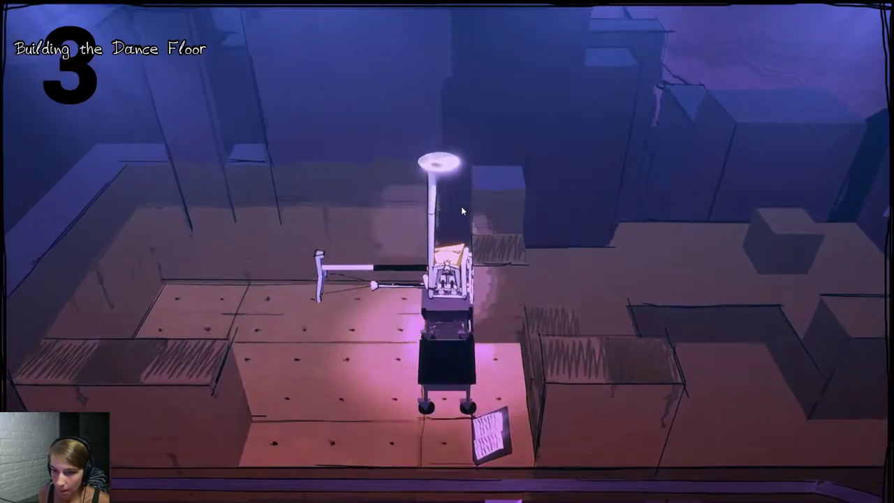
pyautogui.click(424, 137)
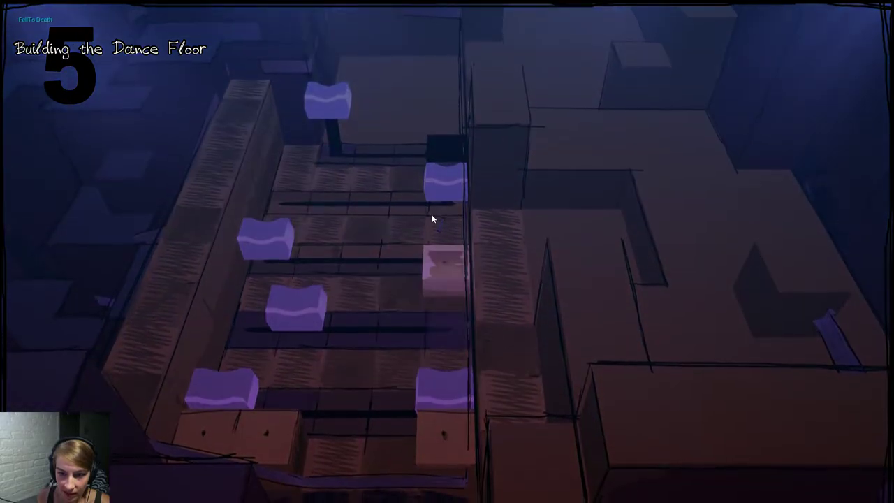
pyautogui.click(450, 268)
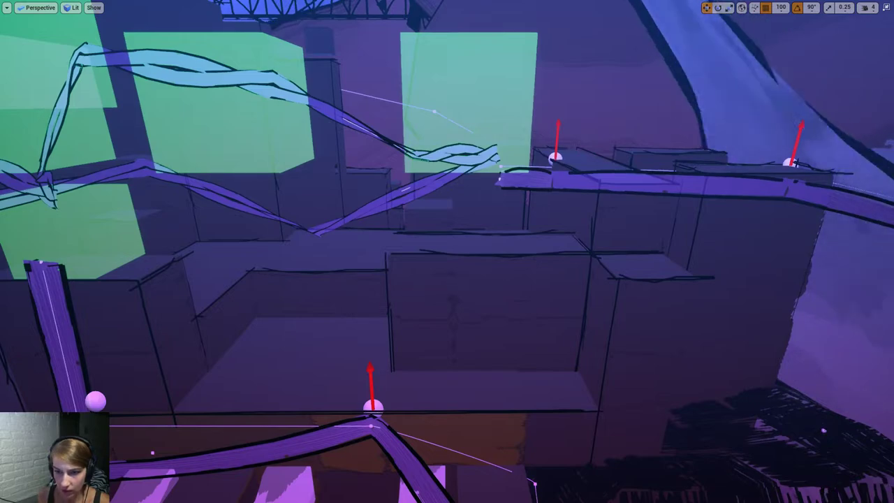
# Drag the long flat plank stroke to the right along X, then deselect it.
pyautogui.click(530, 254)
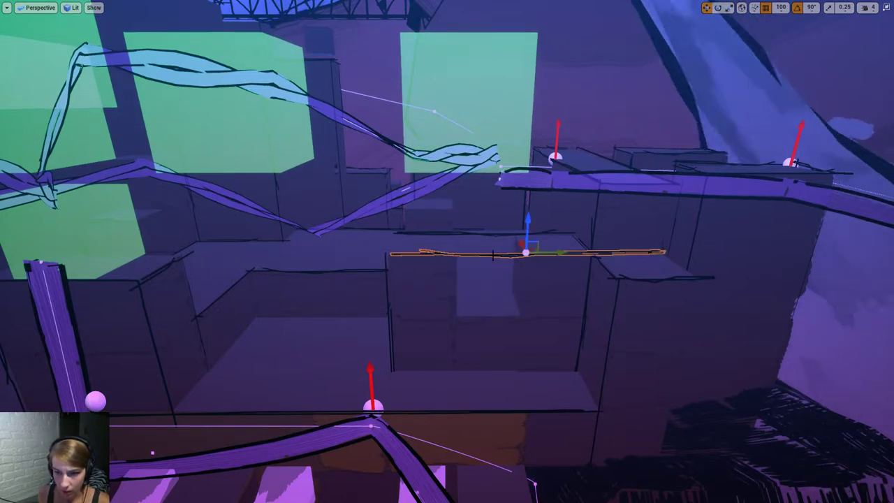
pyautogui.moveTo(533, 255); pyautogui.dragTo(530, 301)
pyautogui.press('r')
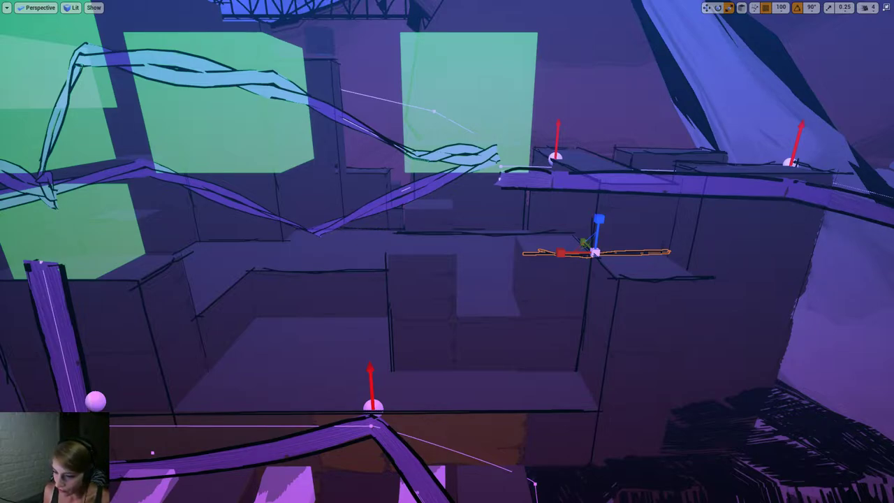
pyautogui.click(803, 419)
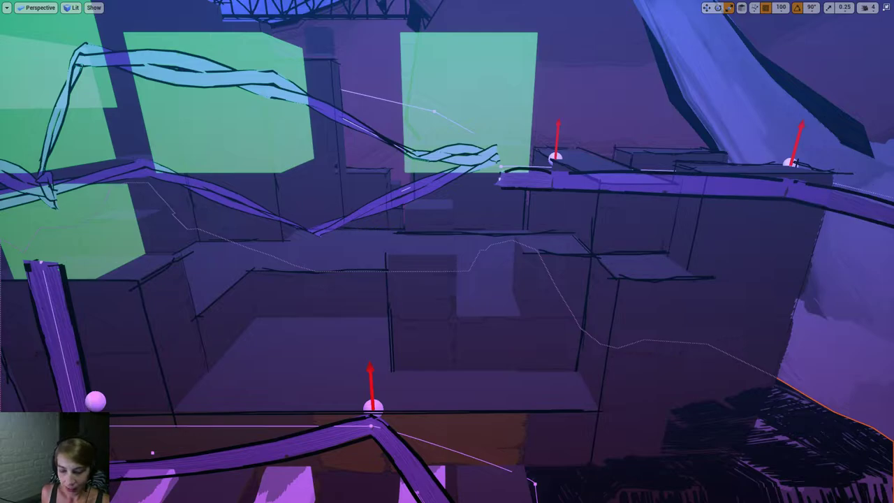
pyautogui.moveTo(437, 296); pyautogui.dragTo(412, 243)
# Move the dark stroke left onto the middle block, undoing an accidental delete.
pyautogui.click(557, 266)
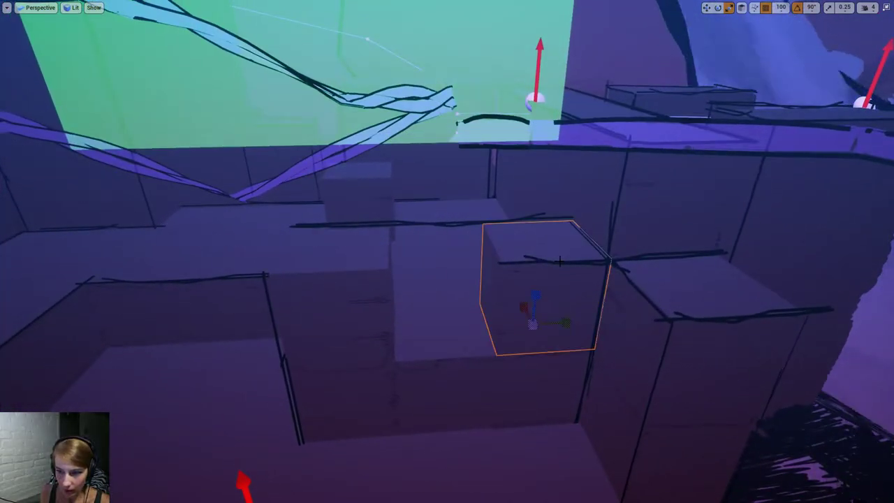
pyautogui.click(558, 261)
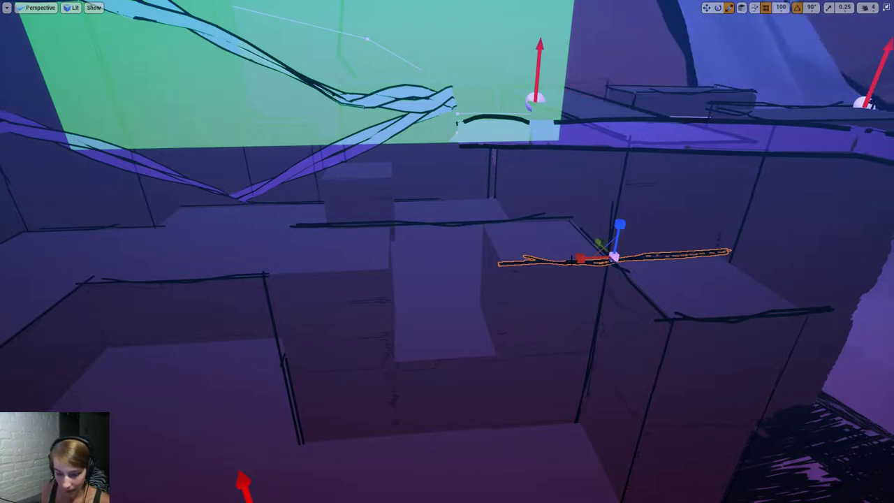
pyautogui.press('w')
pyautogui.moveTo(643, 255)
pyautogui.mouseDown()
pyautogui.moveTo(358, 264)
pyautogui.moveTo(318, 279)
pyautogui.moveTo(324, 274)
pyautogui.mouseUp()
pyautogui.press('r')
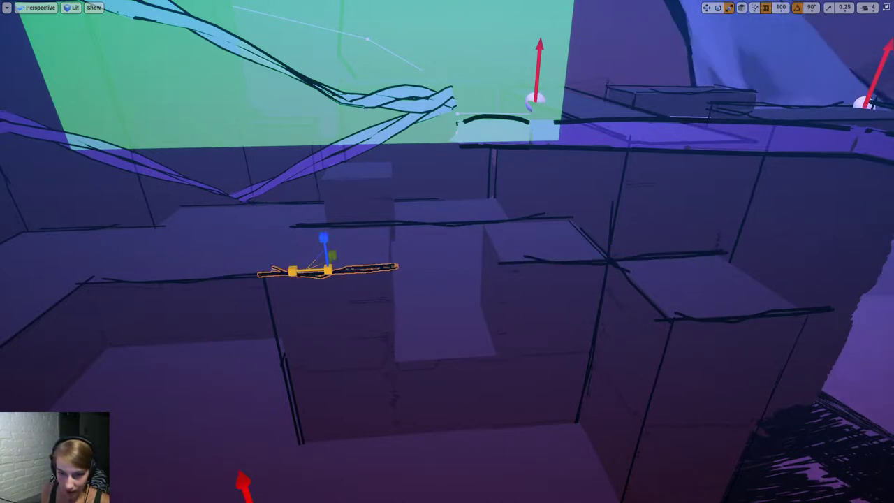
pyautogui.press('Delete')
pyautogui.hotkey('ctrl', 'z')
pyautogui.hotkey('ctrl', 'z')
pyautogui.hotkey('ctrl', 'z')
pyautogui.hotkey('ctrl', 'z')
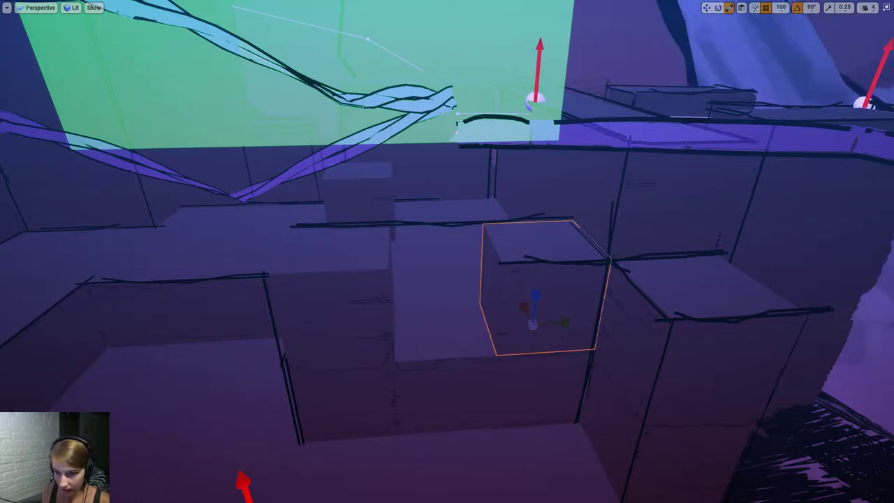
# Reposition the stroke over the middle block and scale it shorter along its length.
pyautogui.press('w')
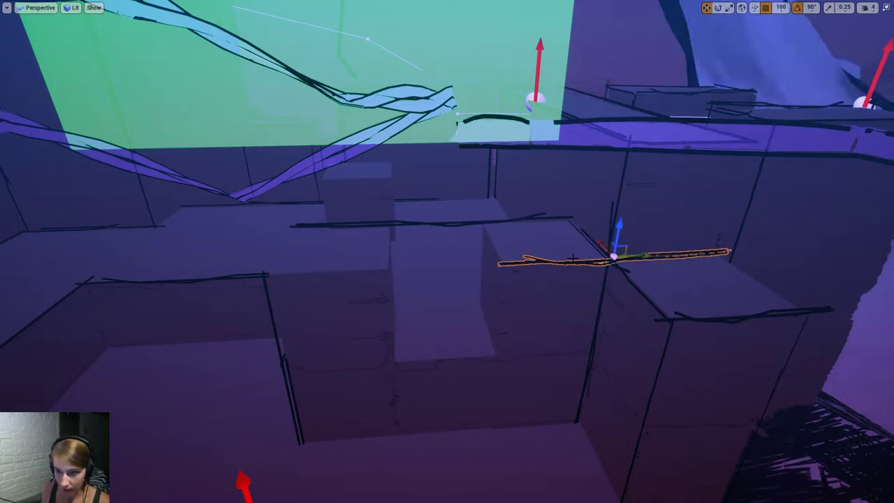
pyautogui.moveTo(640, 255); pyautogui.dragTo(368, 271)
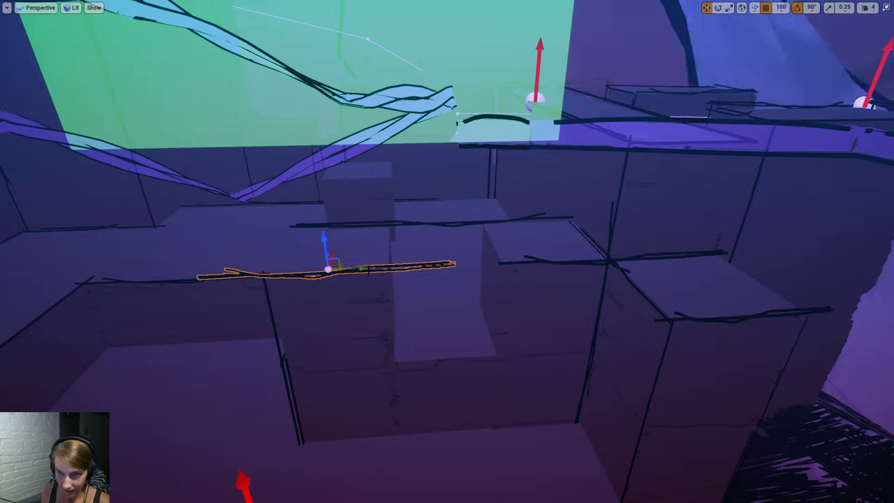
pyautogui.press('r')
pyautogui.moveTo(294, 270); pyautogui.dragTo(307, 272)
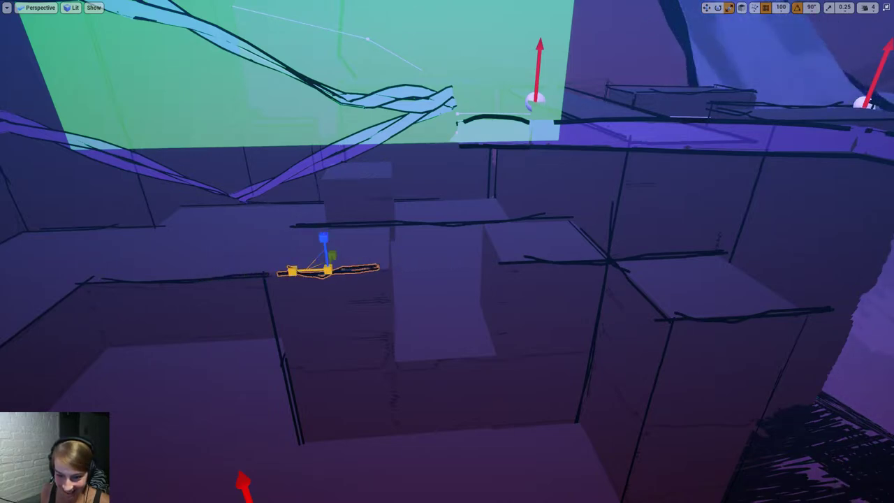
pyautogui.moveTo(447, 280); pyautogui.dragTo(516, 272, button='right')
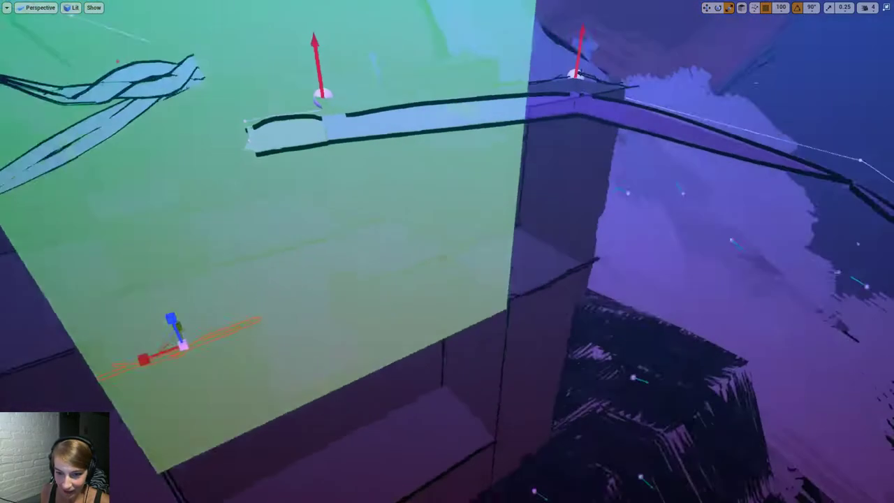
pyautogui.moveTo(455, 372)
pyautogui.mouseDown(button='right')
pyautogui.moveTo(419, 363)
pyautogui.moveTo(454, 372)
pyautogui.mouseUp(button='right')
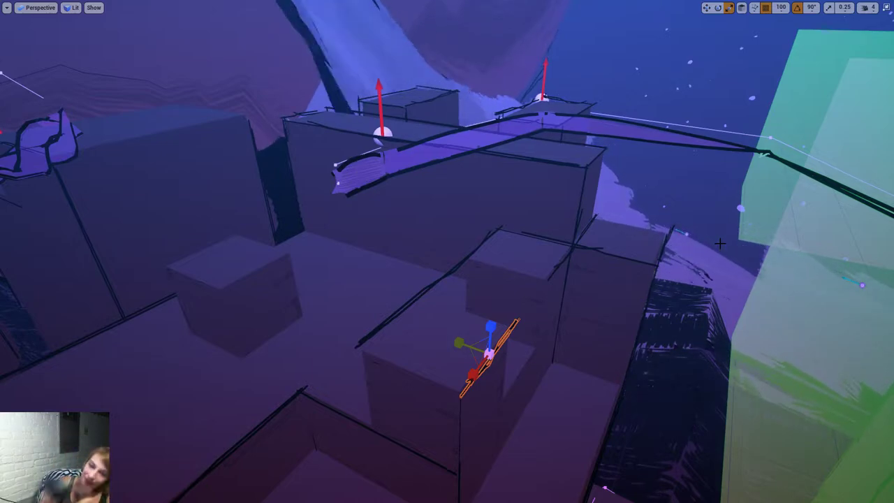
# Raise the spline stroke onto the ledge, slide it right and shorten it.
pyautogui.moveTo(230, 76); pyautogui.dragTo(529, 349, button='right')
pyautogui.moveTo(496, 489); pyautogui.dragTo(584, 369)
pyautogui.moveTo(585, 369); pyautogui.dragTo(629, 365, button='right')
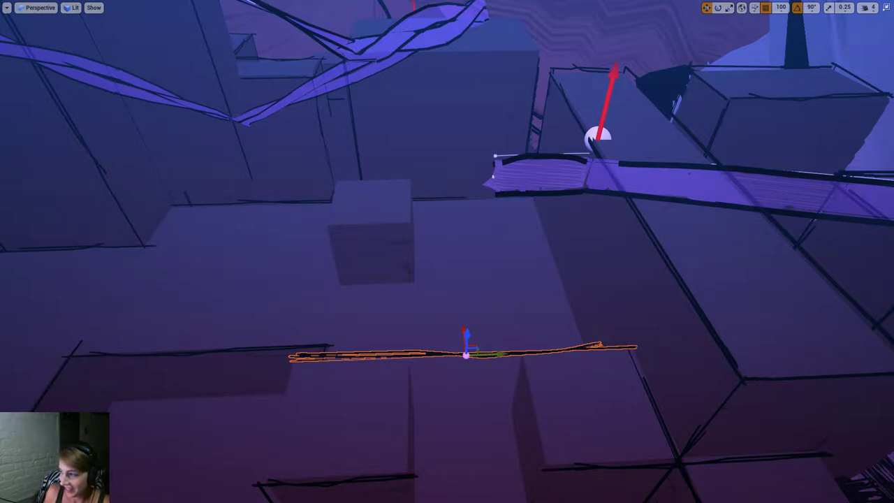
pyautogui.moveTo(533, 368); pyautogui.dragTo(525, 391, button='right')
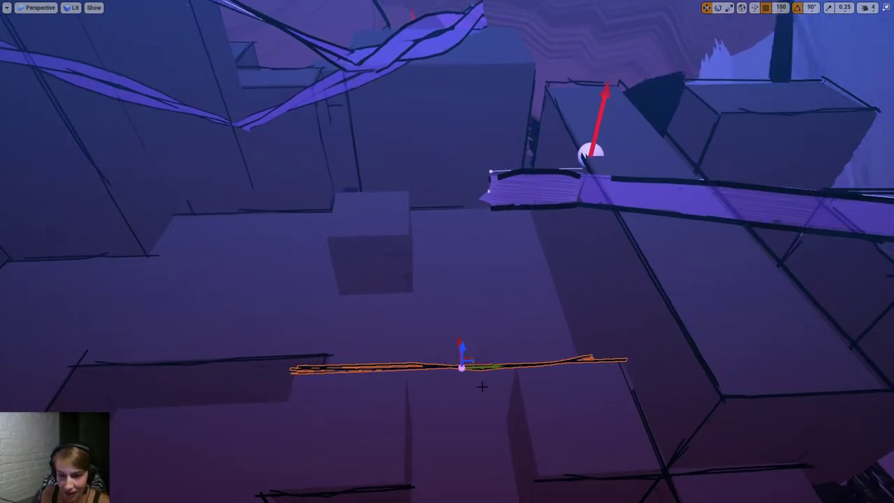
pyautogui.moveTo(477, 368); pyautogui.dragTo(605, 361)
pyautogui.press('r')
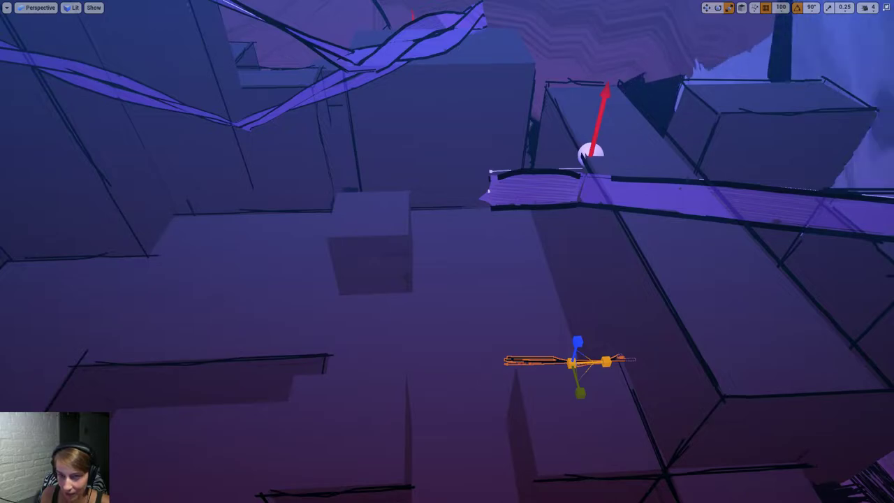
pyautogui.moveTo(468, 464); pyautogui.dragTo(456, 447, button='right')
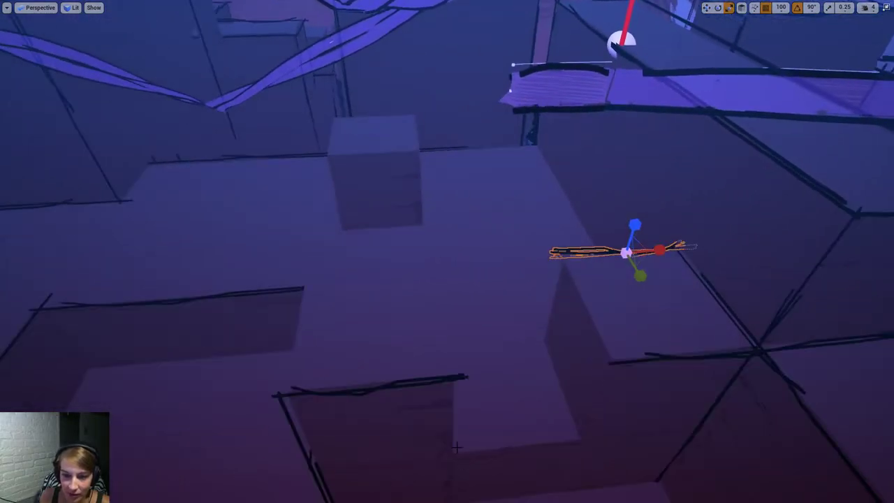
# Duplicate the stick stroke further left and rotate the copy 180 degrees.
pyautogui.click(381, 388)
pyautogui.click(358, 395)
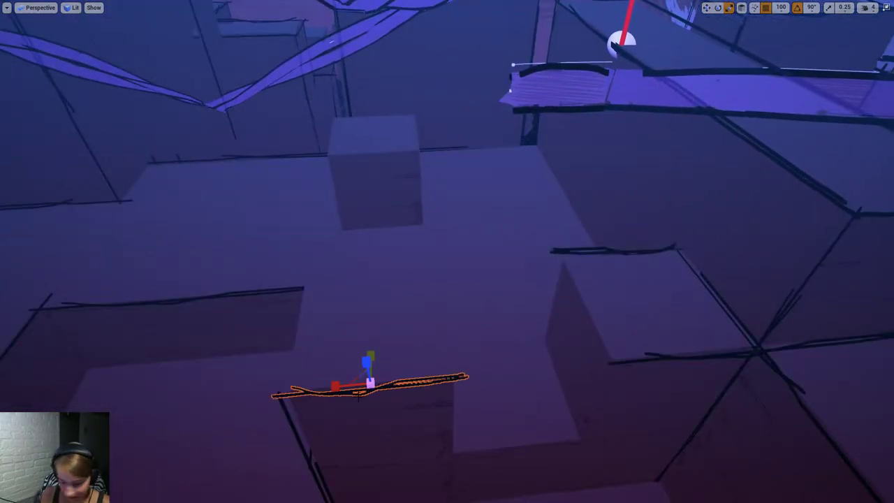
pyautogui.moveTo(358, 395); pyautogui.dragTo(432, 335, button='right')
pyautogui.keyDown('alt'); pyautogui.moveTo(375, 296); pyautogui.dragTo(186, 333); pyautogui.keyUp('alt')
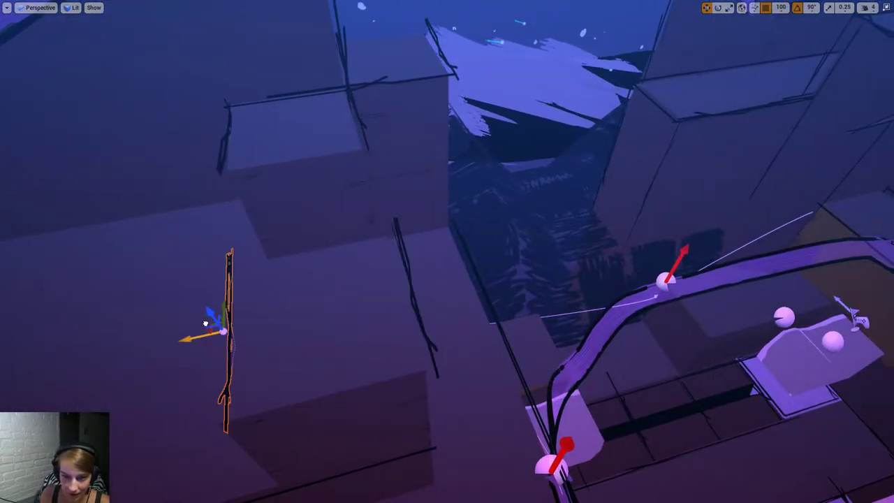
pyautogui.press('f')
pyautogui.press('e')
pyautogui.moveTo(510, 279); pyautogui.dragTo(551, 307)
# Move the stick copy left and down across the platform near the green walls.
pyautogui.moveTo(559, 307); pyautogui.dragTo(503, 293, button='right')
pyautogui.press('f')
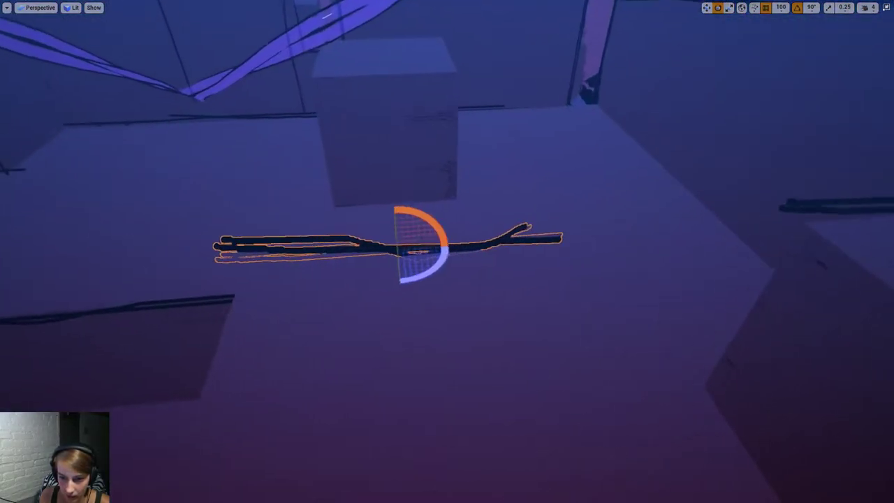
pyautogui.scroll(-3, 556, 454)
pyautogui.press('w')
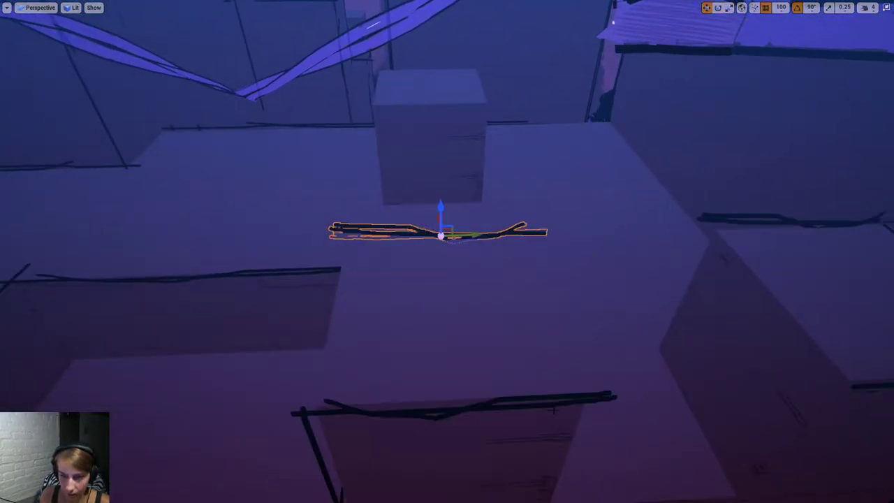
pyautogui.moveTo(554, 410); pyautogui.dragTo(631, 317, button='right')
pyautogui.moveTo(595, 311); pyautogui.dragTo(504, 327)
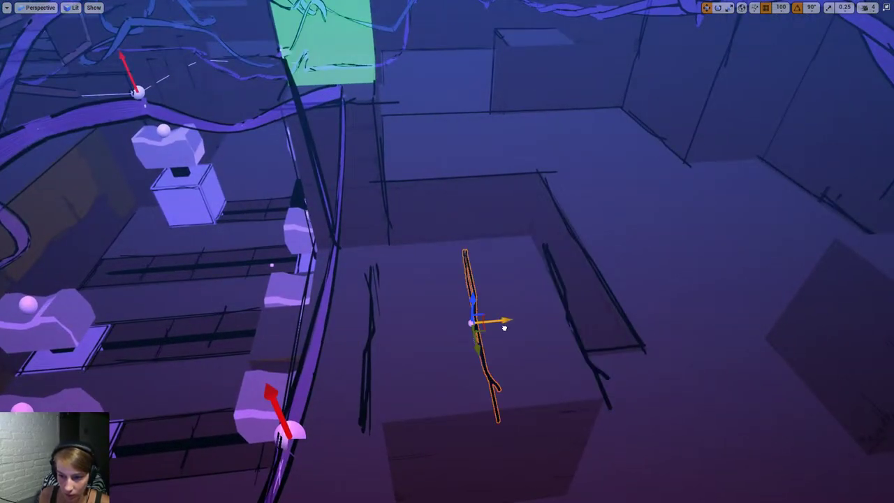
pyautogui.moveTo(478, 355); pyautogui.dragTo(545, 450)
# Rotate the stick a quarter turn (-90°) and slide another copy to the left.
pyautogui.press('e')
pyautogui.moveTo(489, 419); pyautogui.dragTo(416, 381, button='right')
pyautogui.press('w')
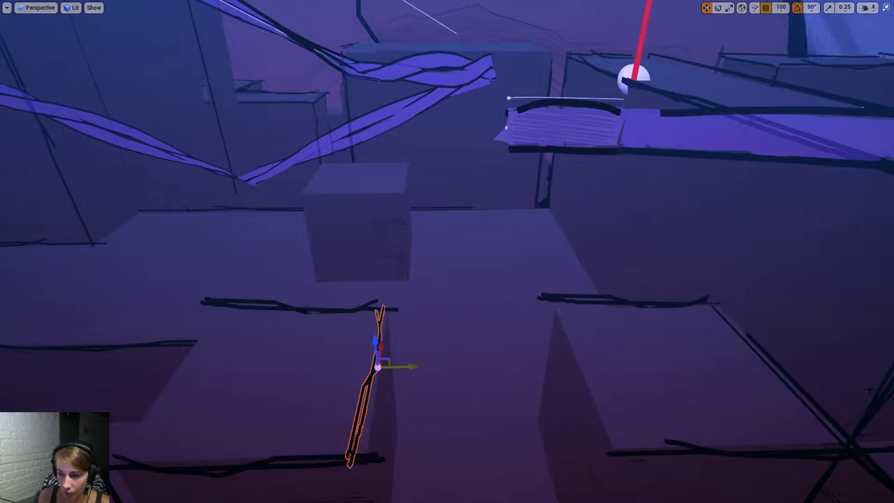
pyautogui.moveTo(532, 363)
pyautogui.mouseDown(button='right')
pyautogui.moveTo(524, 367)
pyautogui.moveTo(532, 363)
pyautogui.mouseUp(button='right')
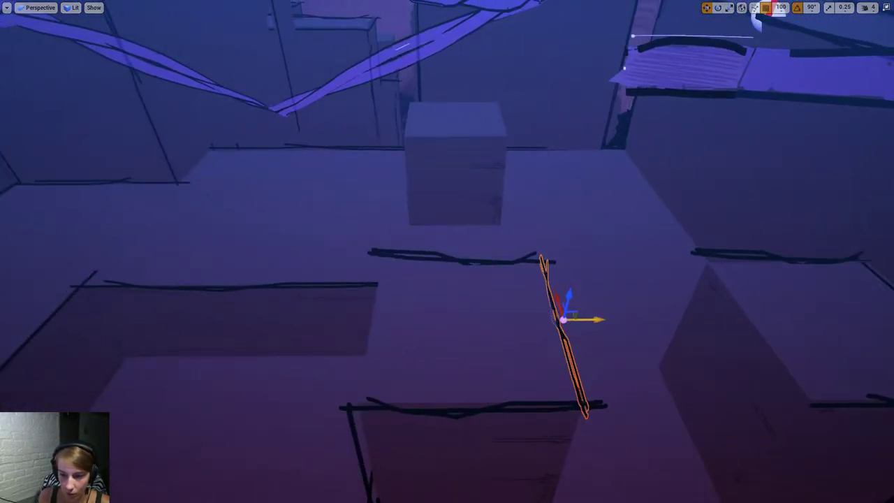
pyautogui.keyDown('alt'); pyautogui.moveTo(587, 319); pyautogui.dragTo(391, 320); pyautogui.keyUp('alt')
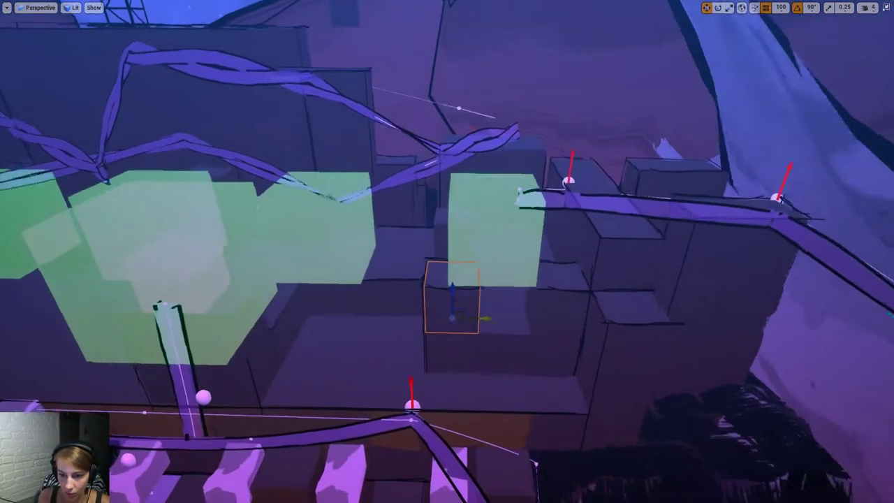
# Restore the small actor after a stray delete and move its copy along the platform.
pyautogui.moveTo(447, 251); pyautogui.dragTo(447, 293, button='right')
pyautogui.press('Delete')
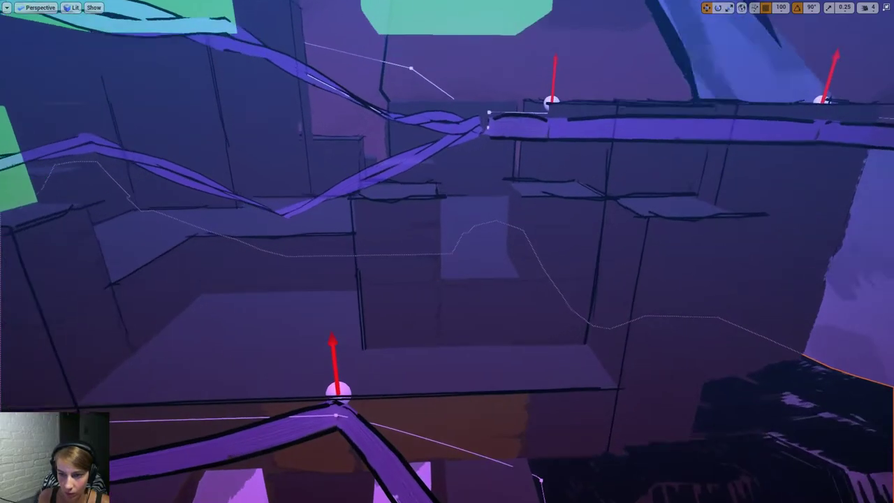
pyautogui.moveTo(421, 340)
pyautogui.mouseDown(button='right')
pyautogui.moveTo(412, 335)
pyautogui.moveTo(429, 328)
pyautogui.moveTo(421, 340)
pyautogui.mouseUp(button='right')
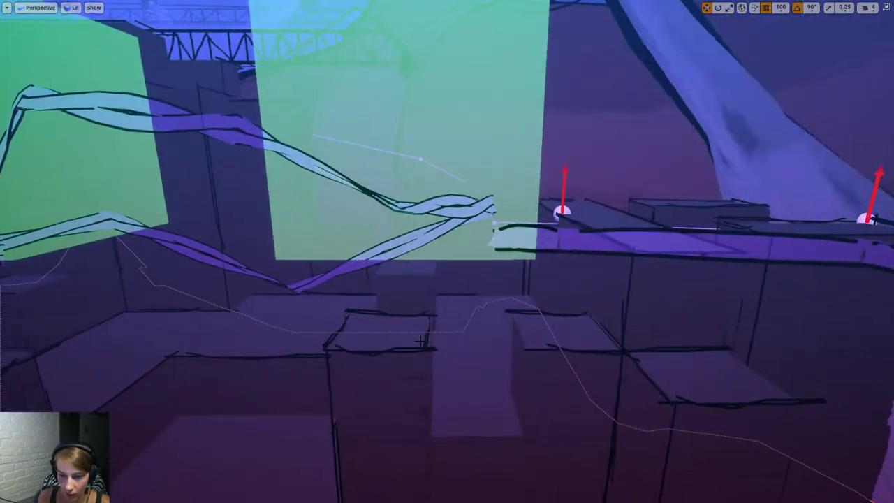
pyautogui.hotkey('ctrl', 'z')
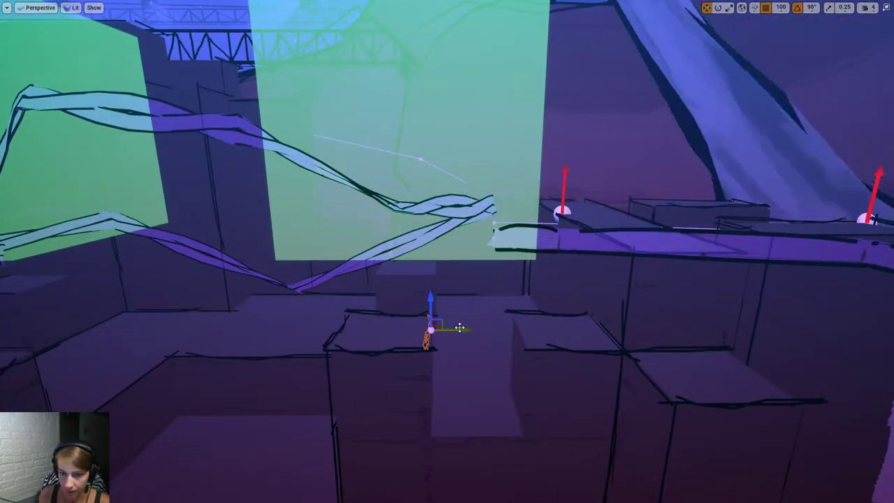
pyautogui.moveTo(480, 330); pyautogui.dragTo(473, 411)
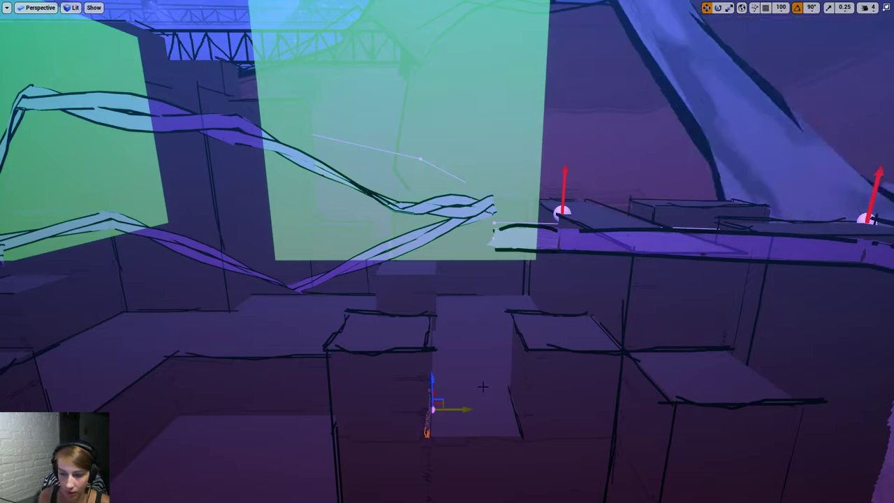
# Rotate the copied actor, trying a drop to the floor with End and undoing it.
pyautogui.press('e')
pyautogui.moveTo(461, 367); pyautogui.dragTo(497, 372)
pyautogui.moveTo(497, 372); pyautogui.dragTo(428, 349, button='right')
pyautogui.scroll(2, 447, 251)
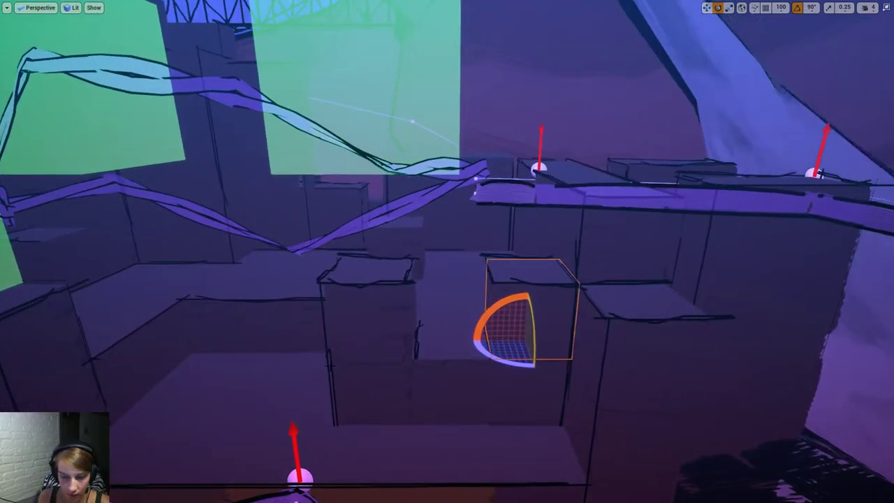
pyautogui.press('End')
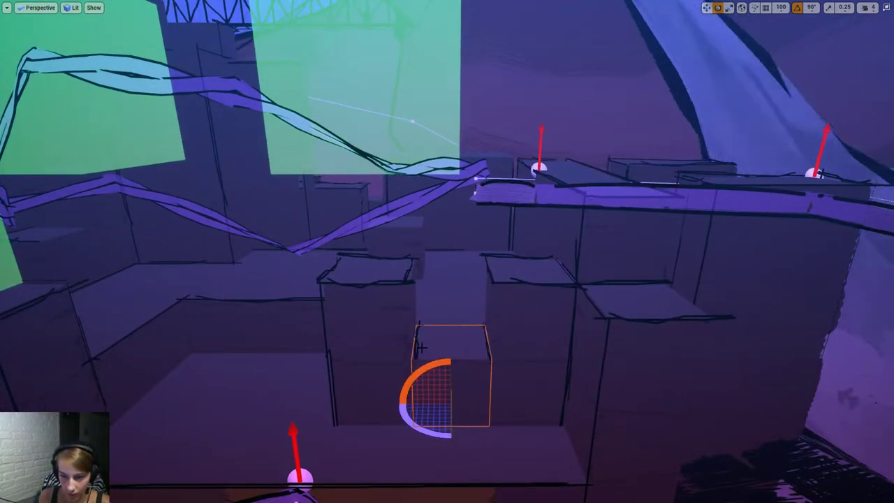
pyautogui.hotkey('ctrl', 'z')
pyautogui.moveTo(427, 349); pyautogui.dragTo(427, 363, button='right')
# Lower the actor and tip it over so it lies flat.
pyautogui.press('w')
pyautogui.scroll(2, 517, 357)
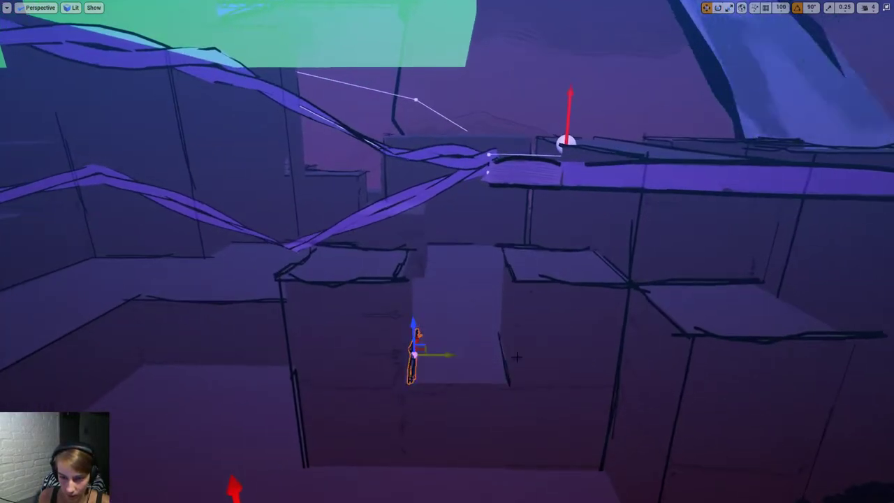
pyautogui.moveTo(419, 337); pyautogui.dragTo(415, 397)
pyautogui.press('e')
pyautogui.moveTo(447, 353); pyautogui.dragTo(581, 412)
pyautogui.press('w')
pyautogui.press('e')
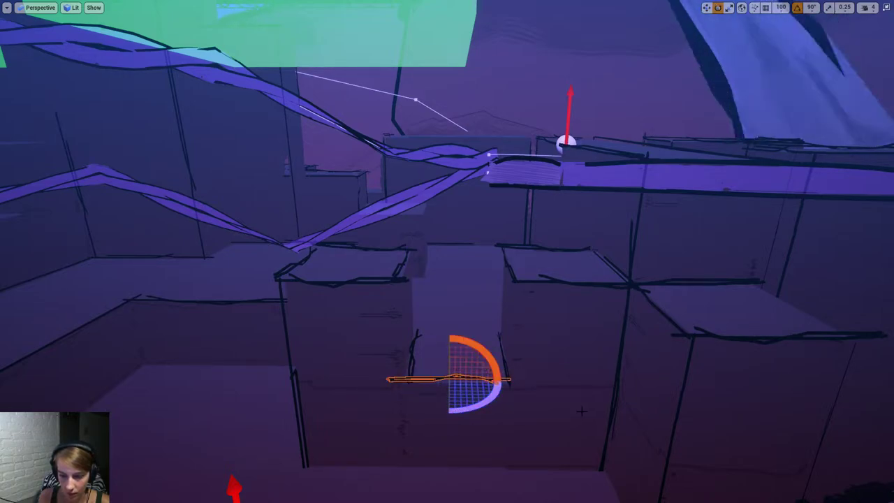
pyautogui.moveTo(497, 363); pyautogui.dragTo(551, 363)
# Lower the flat actor slightly and nudge it sideways into place beside the wall.
pyautogui.moveTo(424, 212); pyautogui.dragTo(424, 211, button='right')
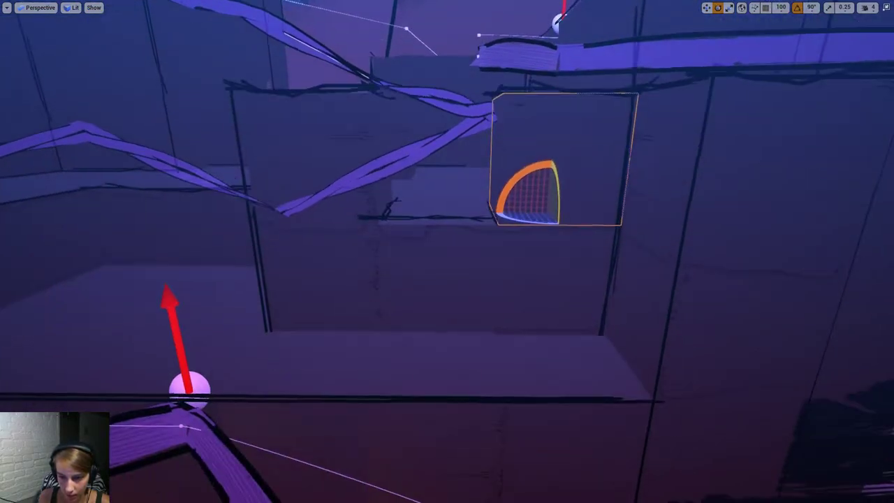
pyautogui.click(423, 212)
pyautogui.press('w')
pyautogui.moveTo(427, 183); pyautogui.dragTo(427, 191)
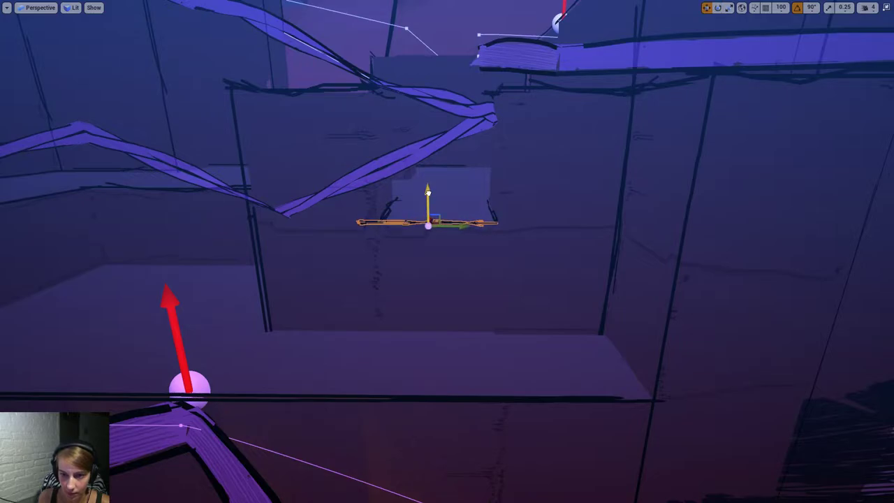
pyautogui.moveTo(459, 226); pyautogui.dragTo(467, 228)
pyautogui.moveTo(514, 291); pyautogui.dragTo(513, 291, button='right')
# Fly the camera over the slider track to inspect the placed actor from several angles.
pyautogui.moveTo(644, 401); pyautogui.dragTo(644, 401, button='right')
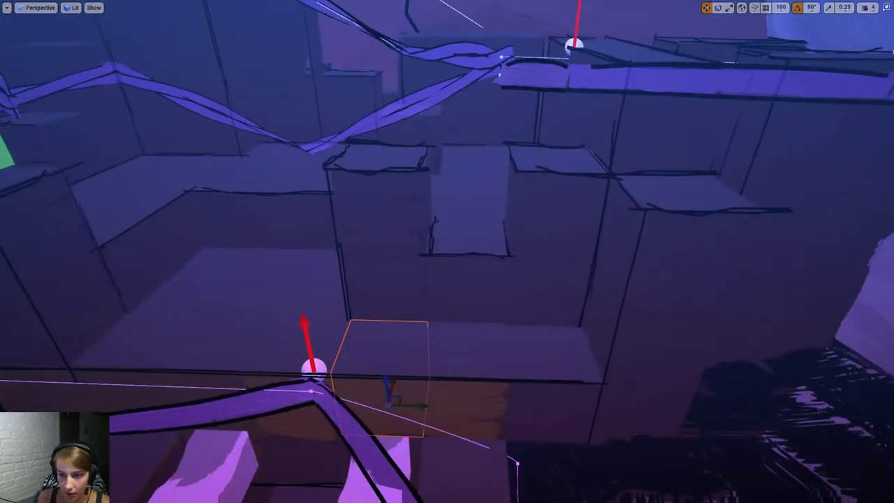
pyautogui.moveTo(689, 360); pyautogui.dragTo(690, 360, button='right')
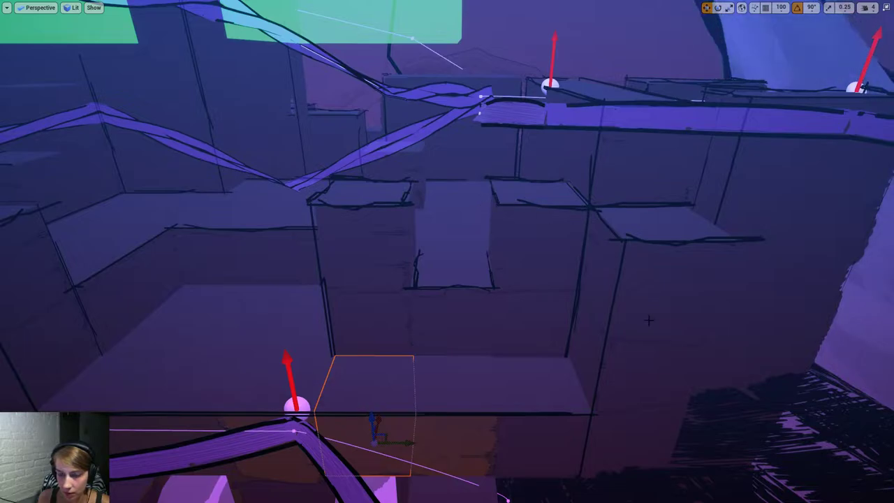
pyautogui.moveTo(648, 320); pyautogui.dragTo(648, 320, button='right')
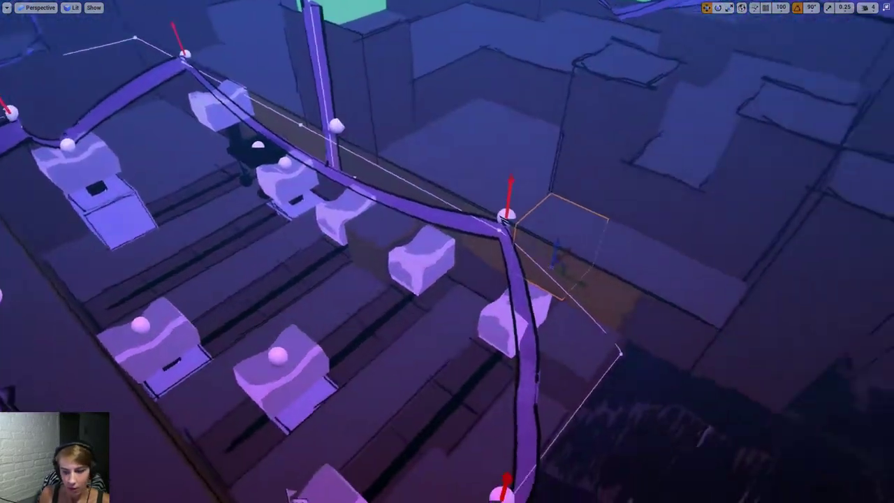
pyautogui.moveTo(433, 418); pyautogui.dragTo(393, 427, button='right')
pyautogui.moveTo(690, 330); pyautogui.dragTo(690, 330, button='right')
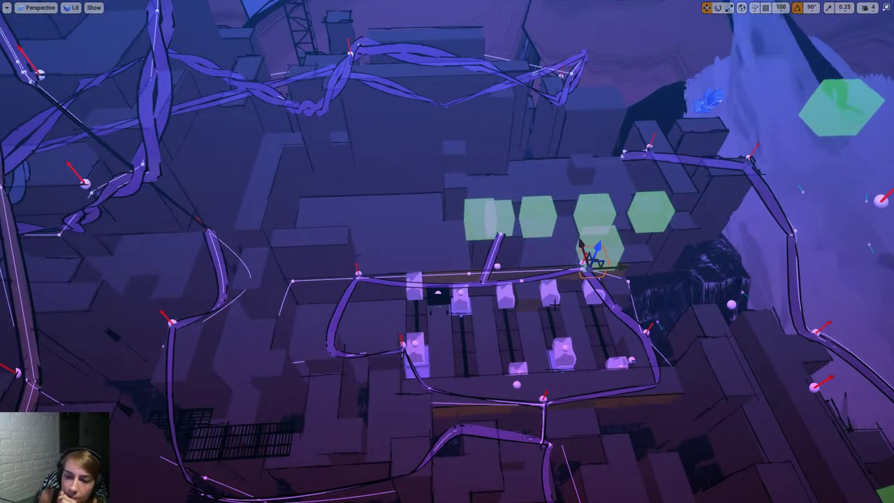
# Toggle Game View on and off, then exit immersive mode with F11.
pyautogui.press('g')
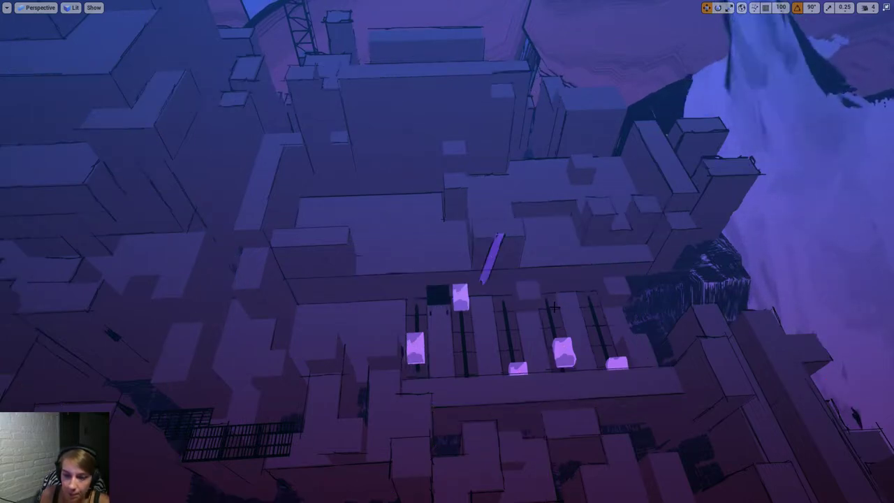
pyautogui.press('g')
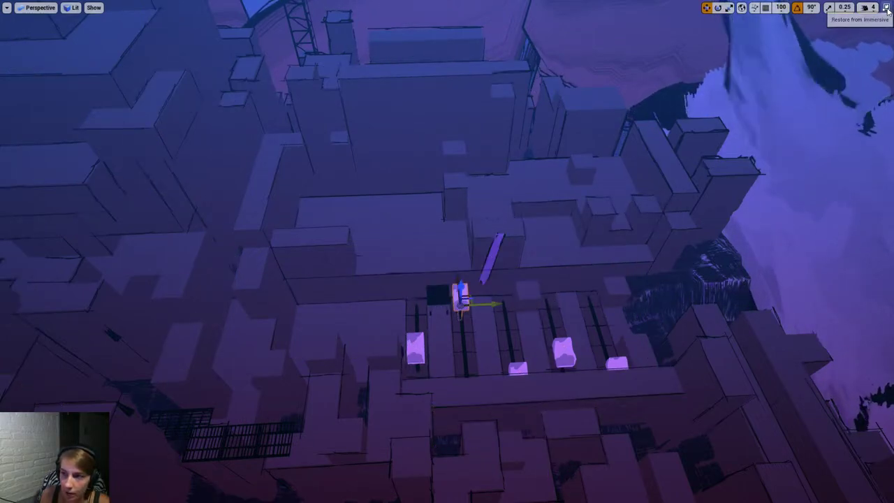
pyautogui.press('F11')
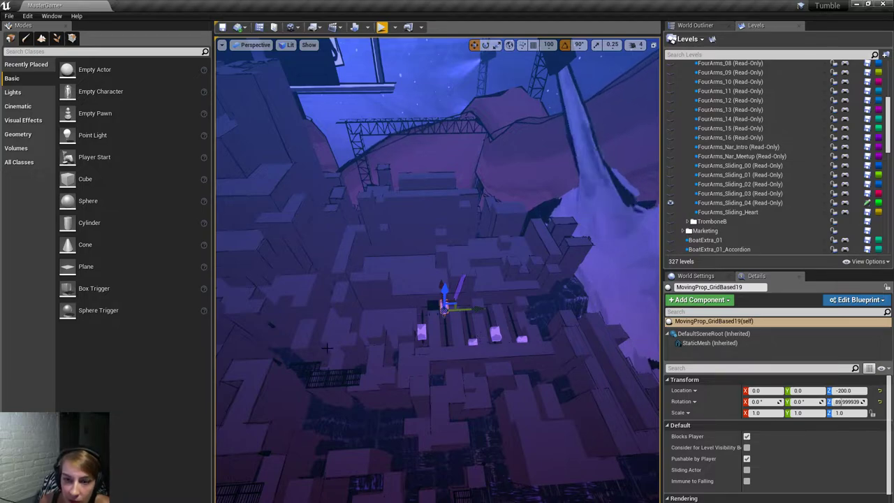
# Hide the FourArms_Sliding_04 level and select soundboard_slider3 to view its details.
pyautogui.moveTo(437, 266); pyautogui.dragTo(384, 314, button='right')
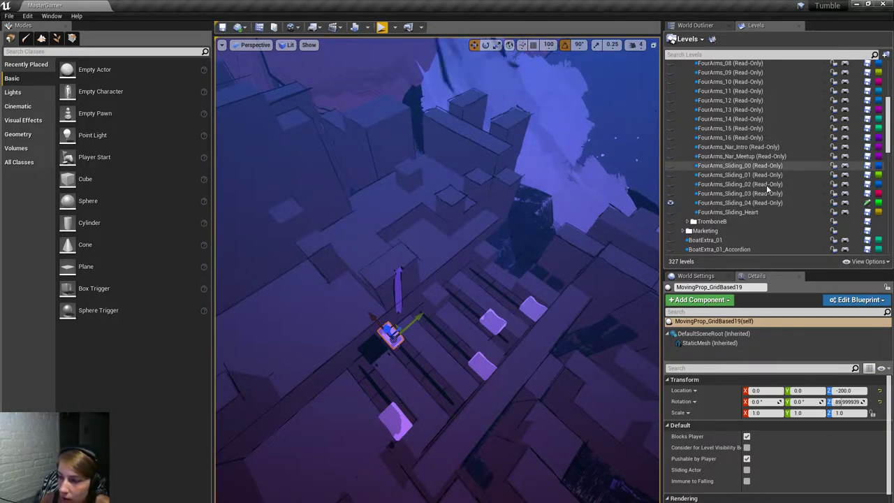
pyautogui.click(670, 202)
pyautogui.moveTo(436, 279); pyautogui.dragTo(440, 252, button='right')
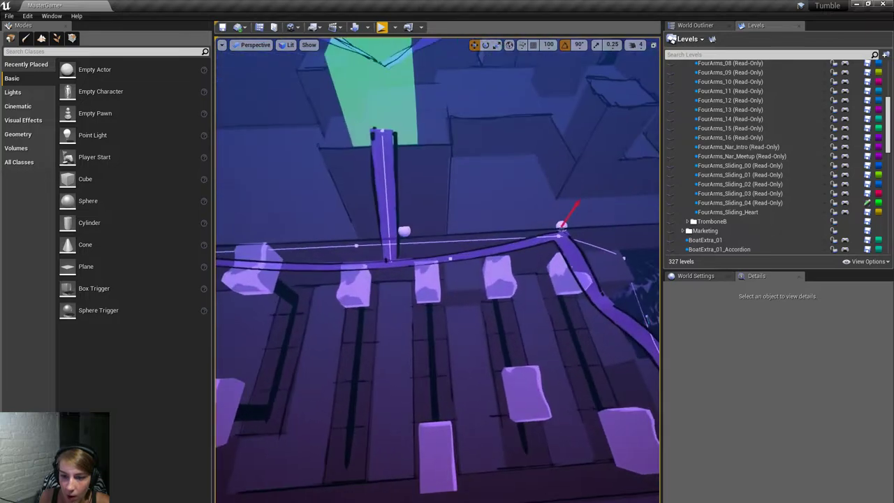
pyautogui.click(534, 391)
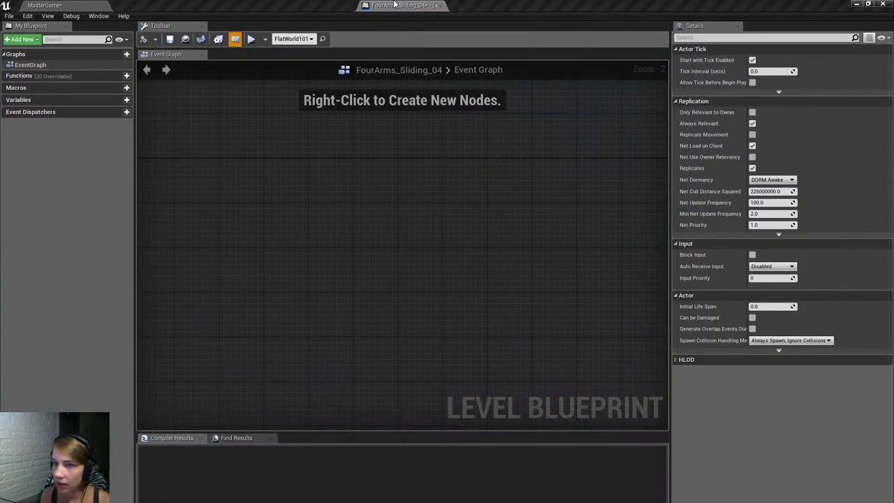
# In MasterGame, collapse Trombone, expand ArtLevels and open FourArms_Sliding_ArtBackdrop's Level Blueprint.
pyautogui.scroll(-5, 330, 242)
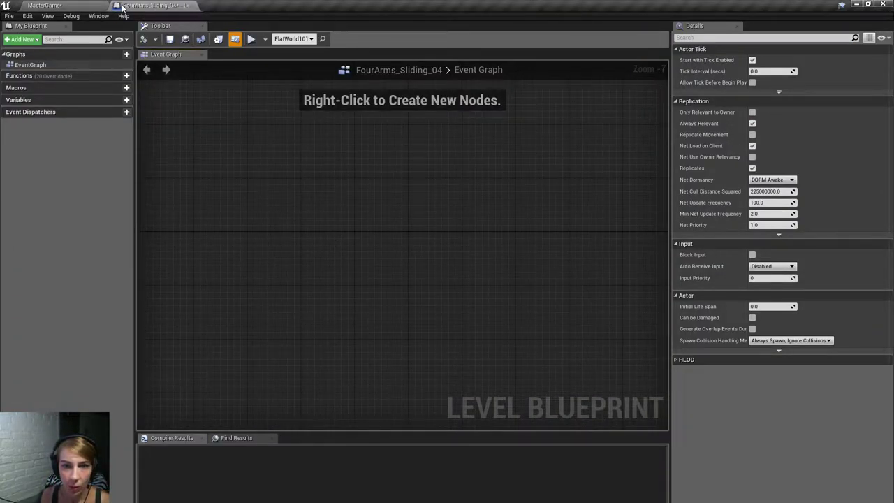
pyautogui.click(43, 5)
pyautogui.moveTo(889, 128); pyautogui.dragTo(889, 89)
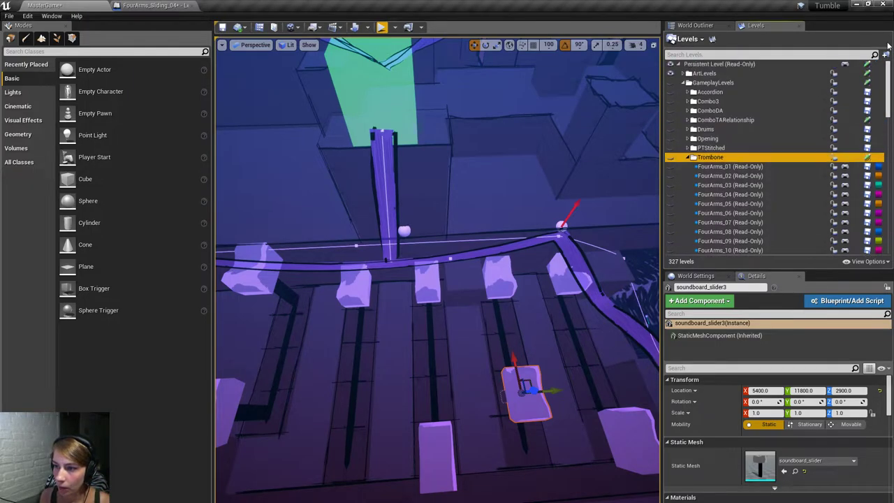
pyautogui.click(689, 158)
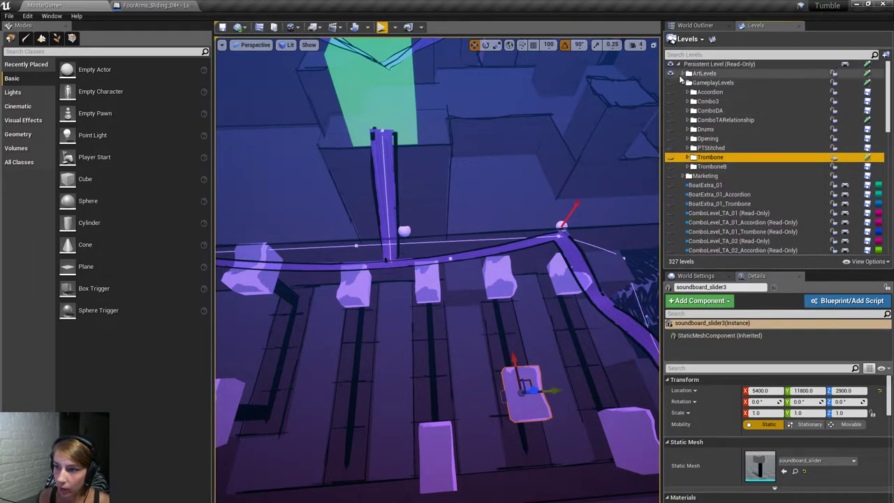
pyautogui.click(685, 73)
pyautogui.click(866, 111)
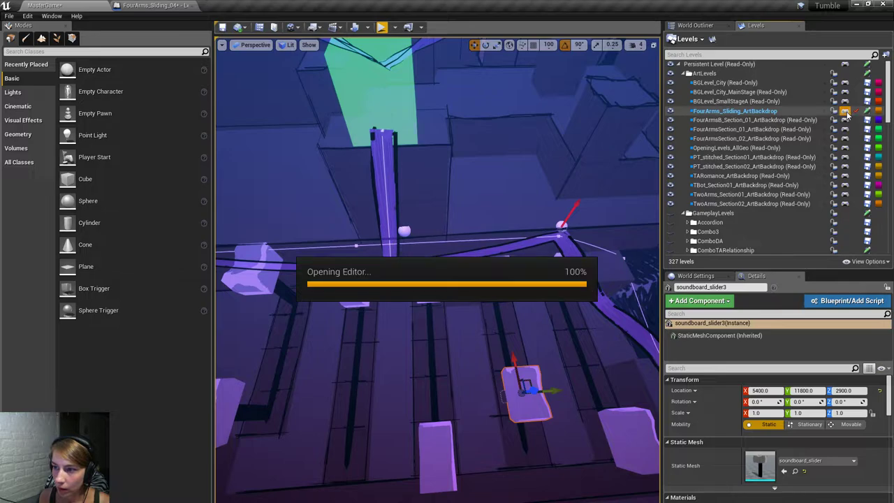
# Pan the Event Graph through the Event BeginPlay, Cast To GameMode_BP, Branch and ForEachLoop nodes.
pyautogui.scroll(2, 377, 178)
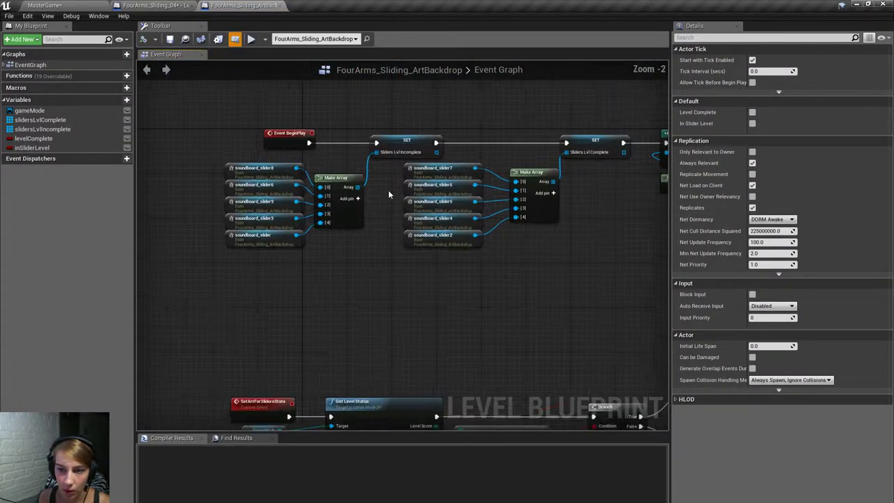
pyautogui.moveTo(430, 225); pyautogui.dragTo(394, 248, button='right')
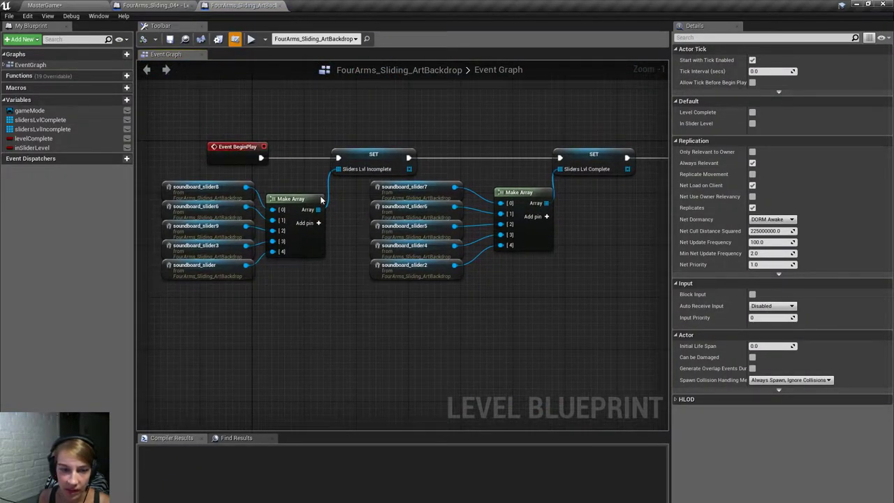
pyautogui.moveTo(404, 193); pyautogui.dragTo(266, 197, button='right')
pyautogui.scroll(-2, 459, 228)
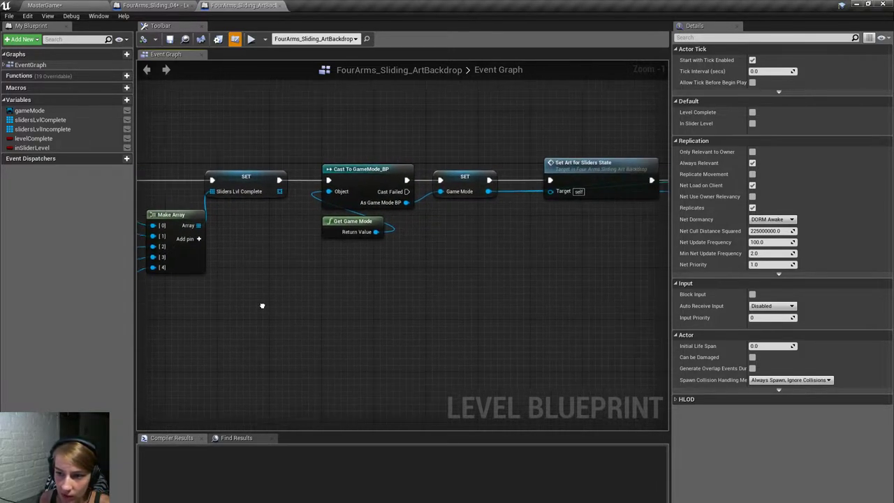
pyautogui.moveTo(459, 229); pyautogui.dragTo(539, 325, button='right')
pyautogui.scroll(-1, 424, 251)
pyautogui.scroll(1, 424, 252)
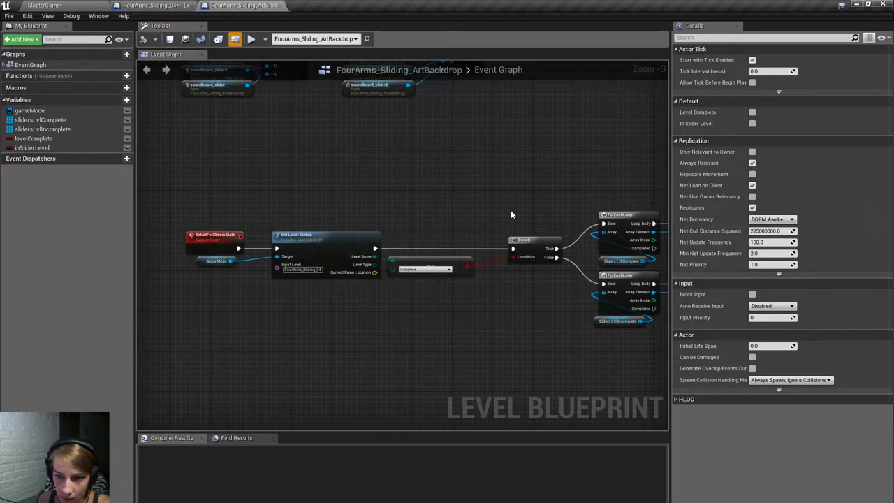
pyautogui.moveTo(510, 215); pyautogui.dragTo(359, 265, button='right')
pyautogui.scroll(-2, 488, 273)
pyautogui.scroll(3, 534, 268)
pyautogui.moveTo(535, 268); pyautogui.dragTo(539, 293, button='right')
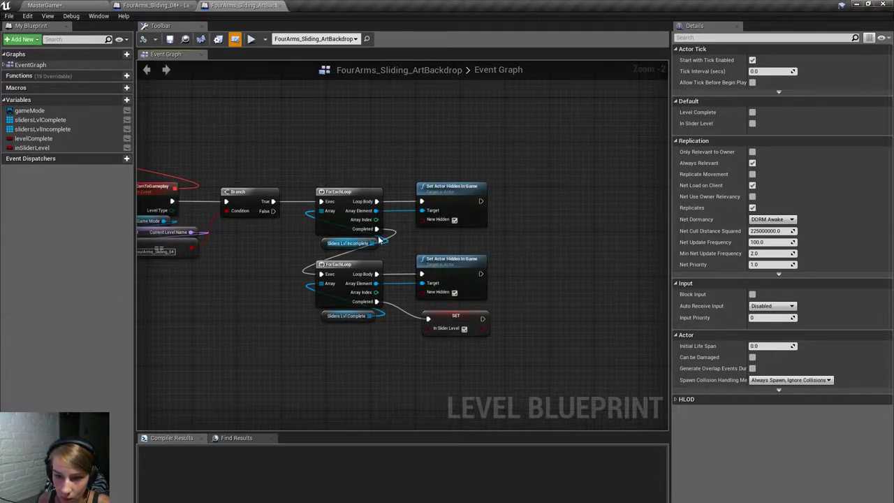
# Pan to the gameCamToGameplay event and shift the Bind Event to GameCamToGameplayHUD node right.
pyautogui.moveTo(379, 239); pyautogui.dragTo(419, 235, button='right')
pyautogui.moveTo(232, 261); pyautogui.dragTo(291, 258, button='right')
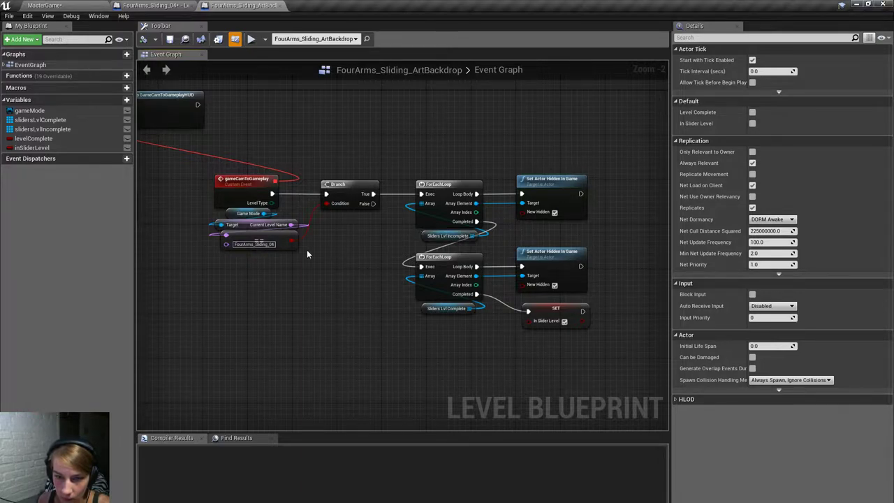
pyautogui.moveTo(307, 249); pyautogui.dragTo(478, 270, button='right')
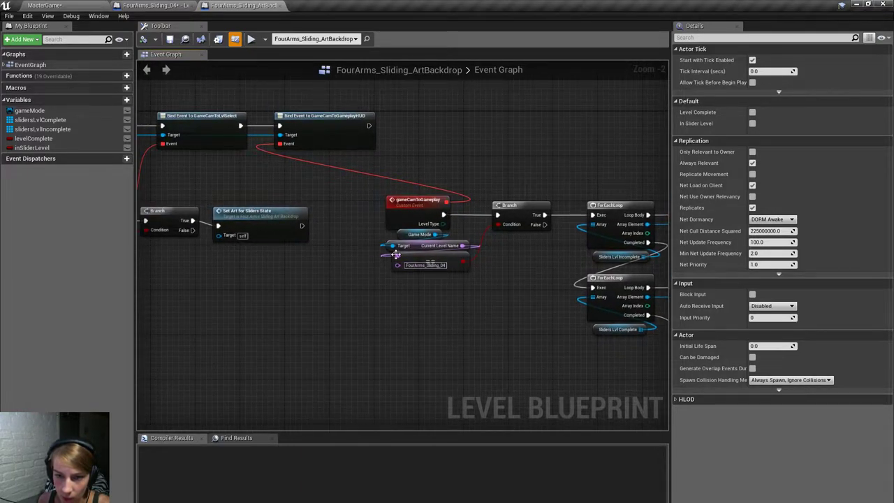
pyautogui.moveTo(527, 278); pyautogui.dragTo(495, 292, button='right')
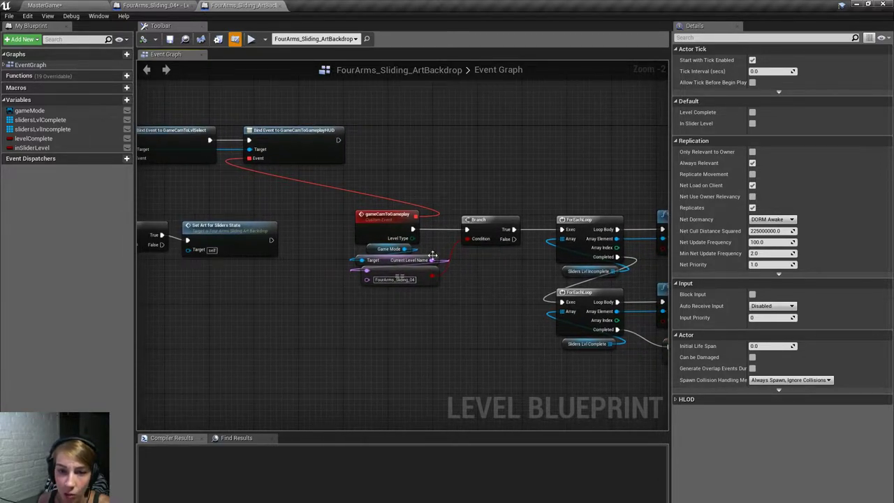
pyautogui.moveTo(296, 216); pyautogui.dragTo(354, 237, button='right')
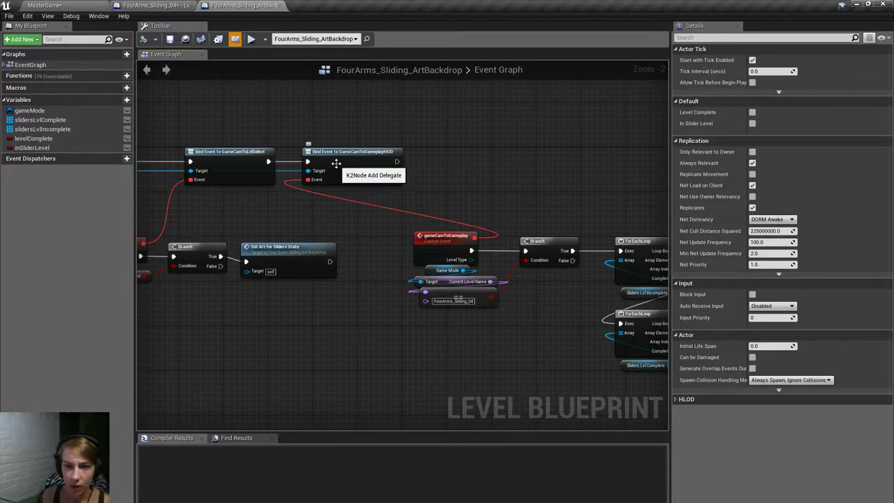
pyautogui.moveTo(336, 165); pyautogui.dragTo(430, 166)
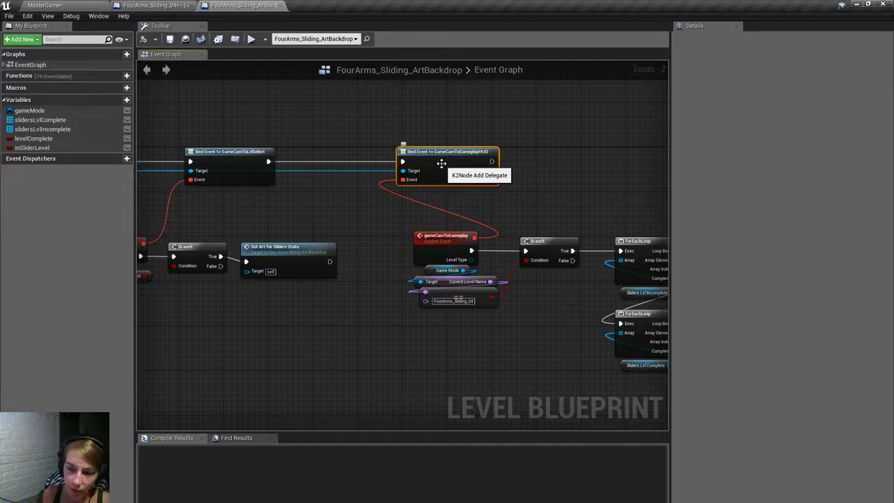
# Add a Bind Event to levelLoadComplete node wired from the SET node's stored Game Mode pin.
pyautogui.rightClick(373, 224)
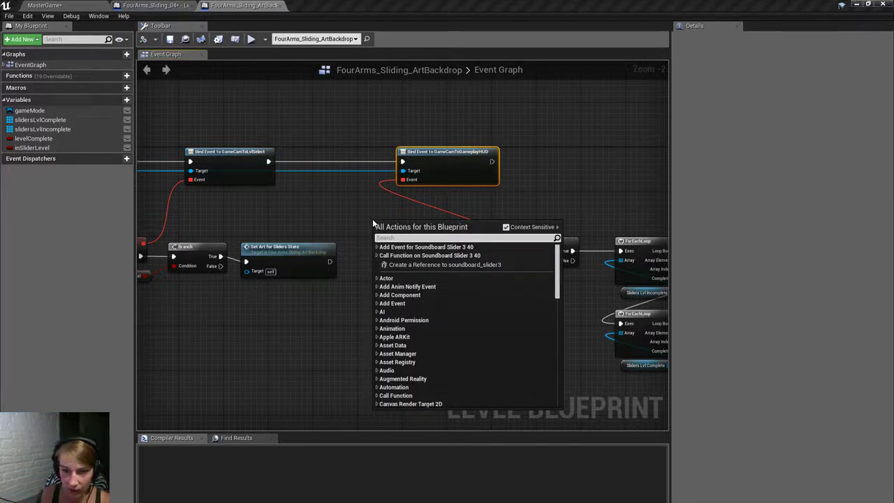
pyautogui.moveTo(216, 193); pyautogui.dragTo(378, 223, button='right')
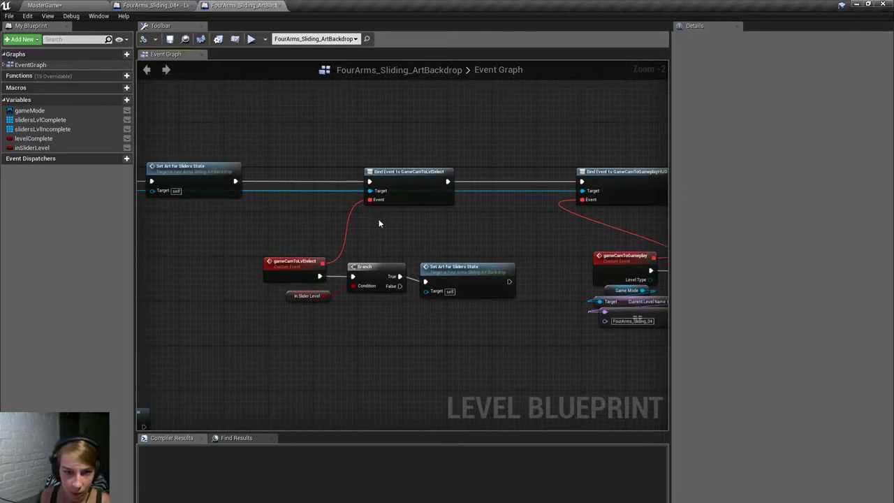
pyautogui.scroll(-3, 206, 249)
pyautogui.scroll(4, 285, 251)
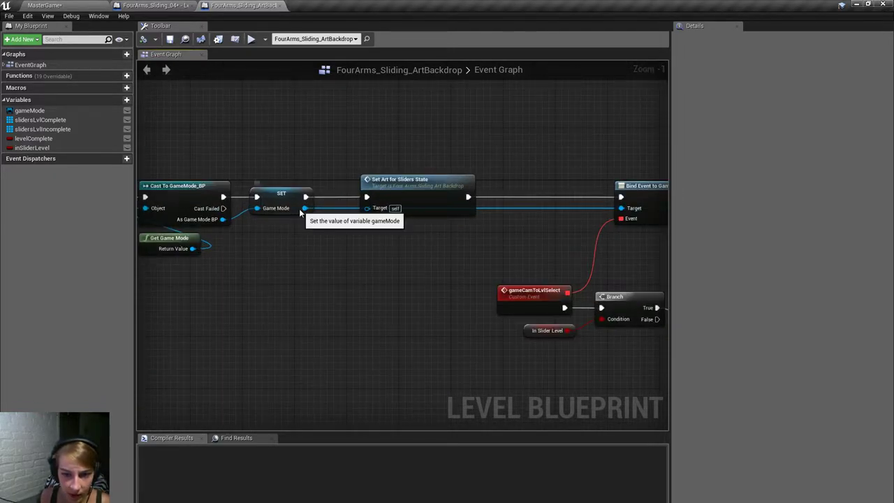
pyautogui.moveTo(303, 208); pyautogui.dragTo(319, 276)
pyautogui.write('bine ev')
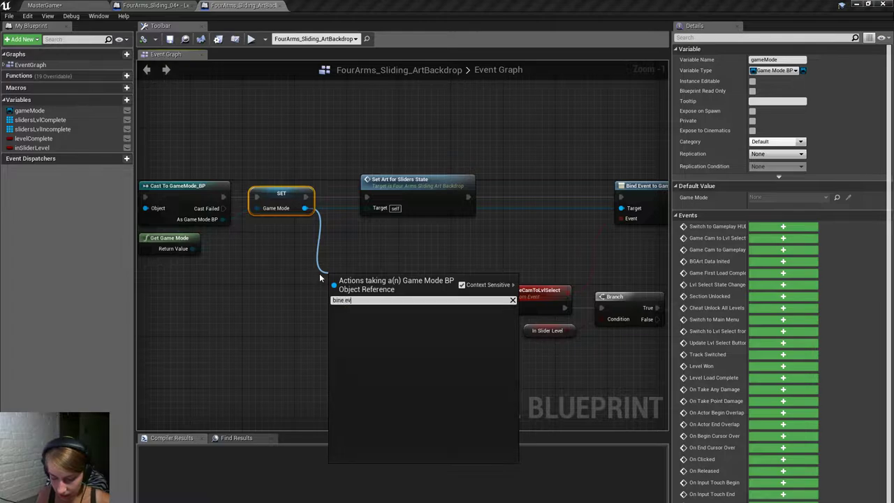
pyautogui.write('ent')
pyautogui.press('BackSpace')
pyautogui.press('BackSpace')
pyautogui.press('BackSpace')
pyautogui.press('BackSpace')
pyautogui.press('BackSpace')
pyautogui.press('BackSpace')
pyautogui.press('BackSpace')
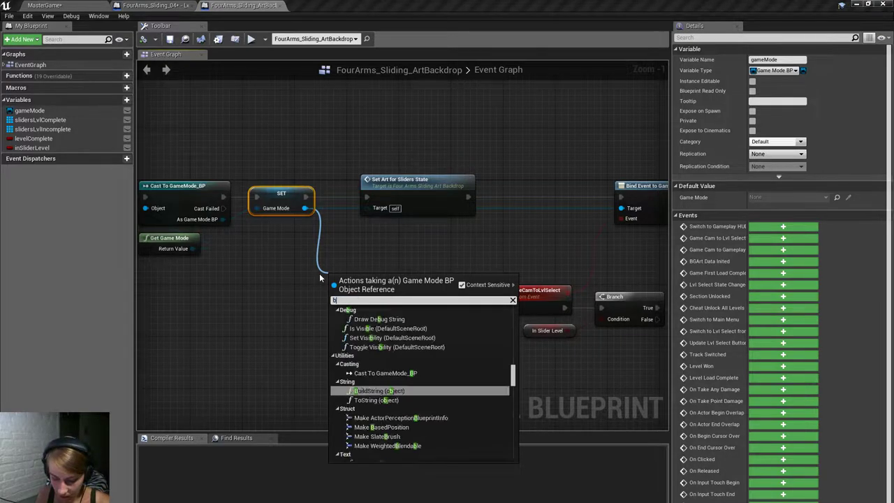
pyautogui.write('d event')
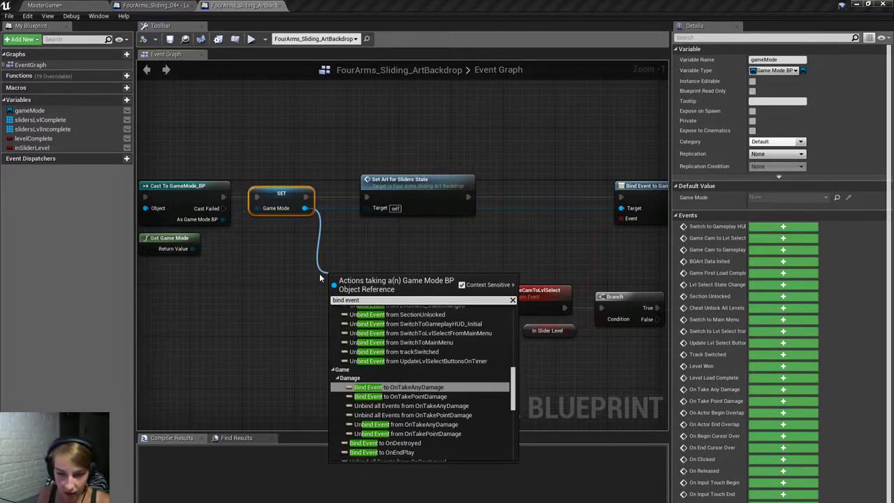
pyautogui.scroll(-5, 515, 343)
pyautogui.moveTo(515, 342); pyautogui.dragTo(515, 312)
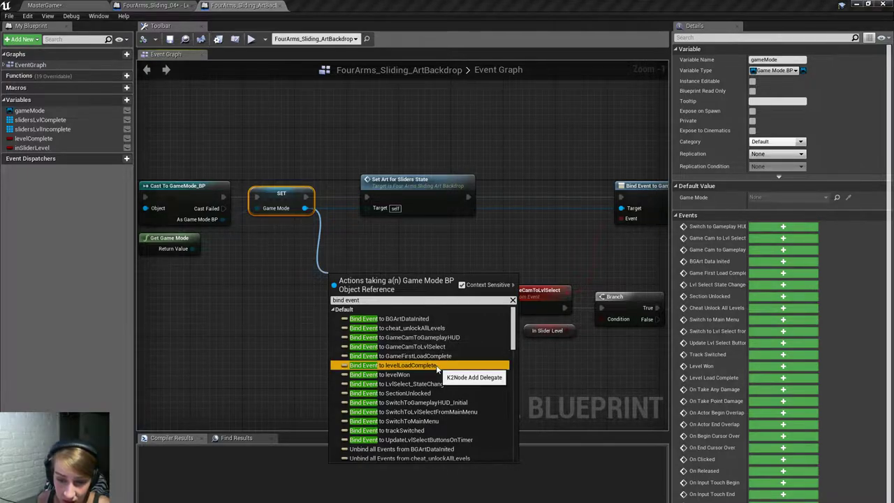
pyautogui.click(412, 365)
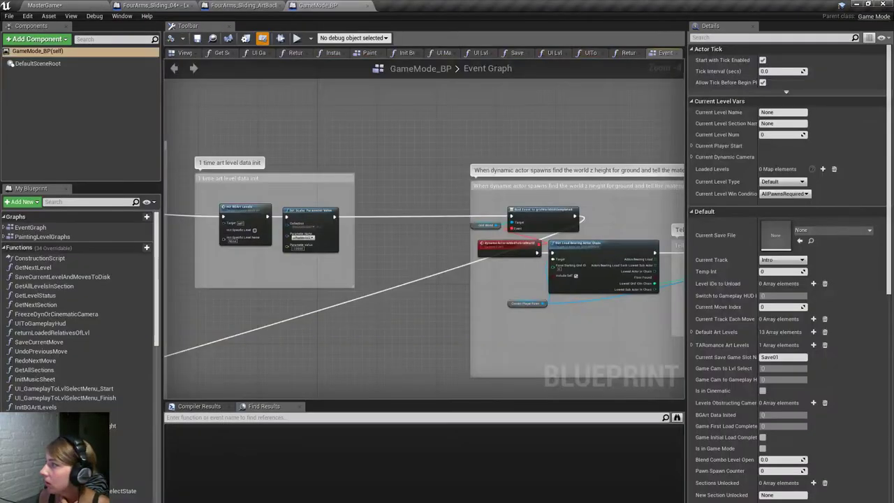
# Search GameMode_BP for 'levelLoad complete' and jump to its Call levelLoadComplete node.
pyautogui.scroll(-4, 554, 254)
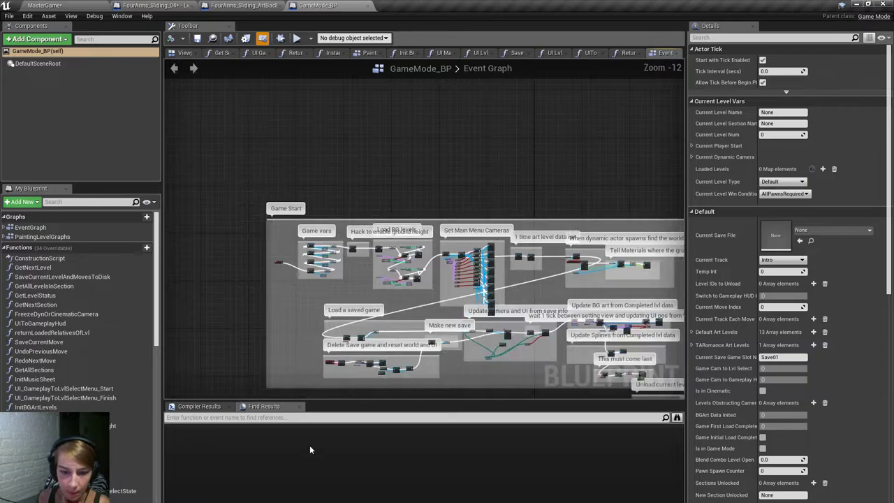
pyautogui.hotkey('ctrl', 'f')
pyautogui.write('level')
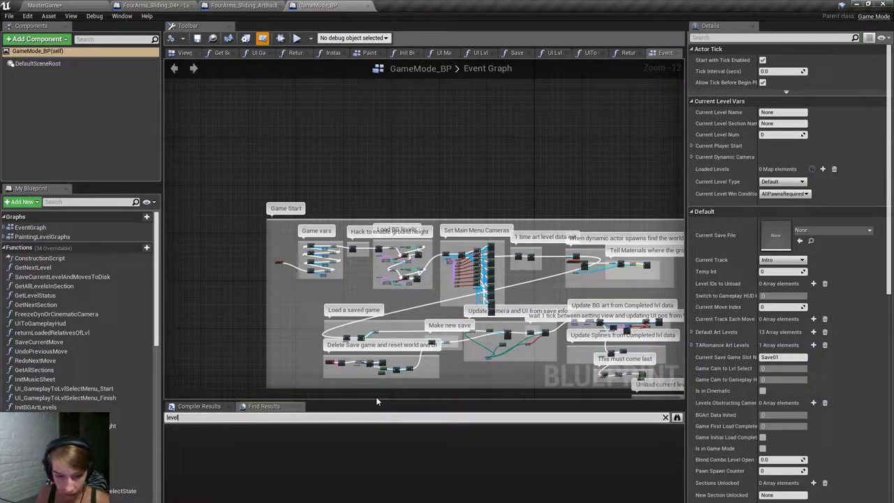
pyautogui.write('Load comple')
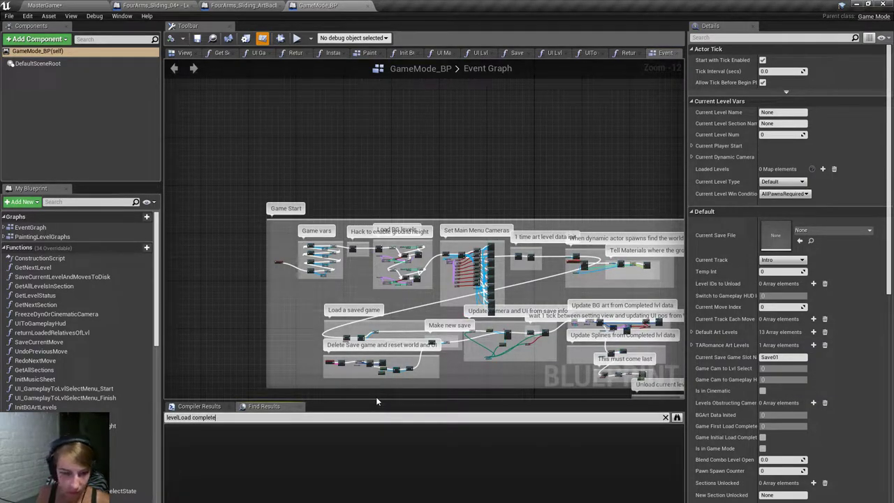
pyautogui.write('te')
pyautogui.press('Return')
pyautogui.click(224, 442)
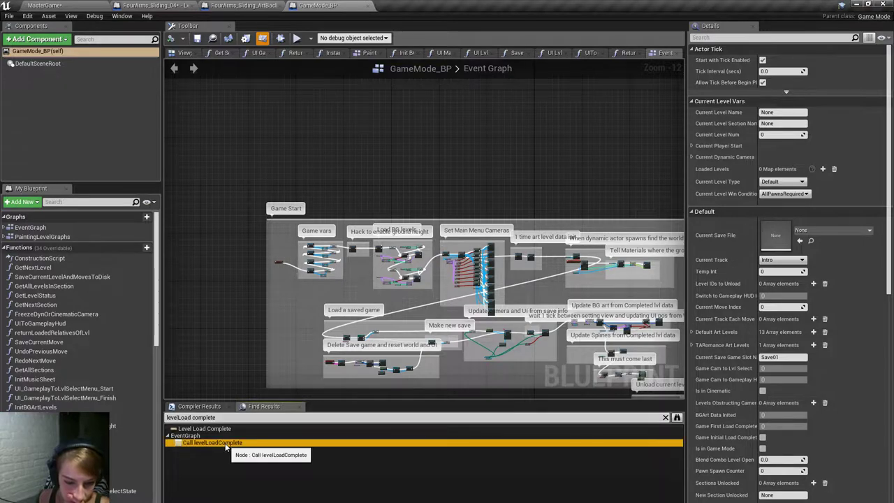
pyautogui.doubleClick(225, 444)
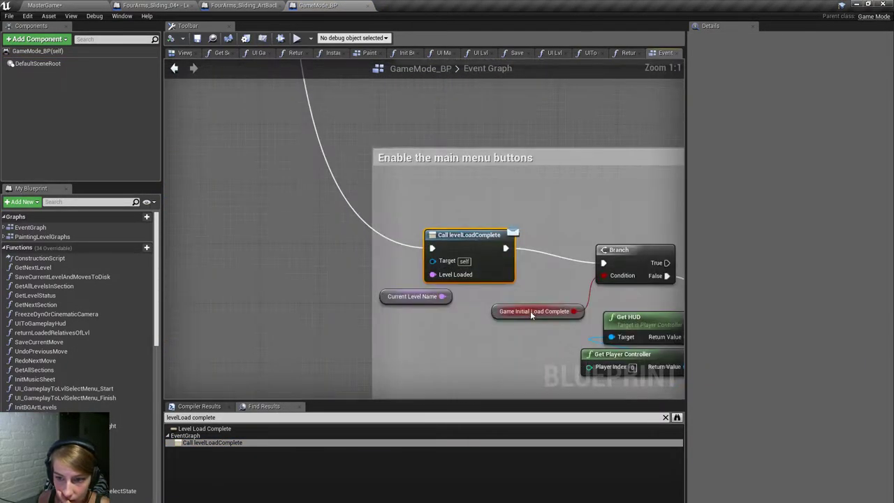
pyautogui.scroll(-3, 521, 312)
pyautogui.scroll(2, 506, 312)
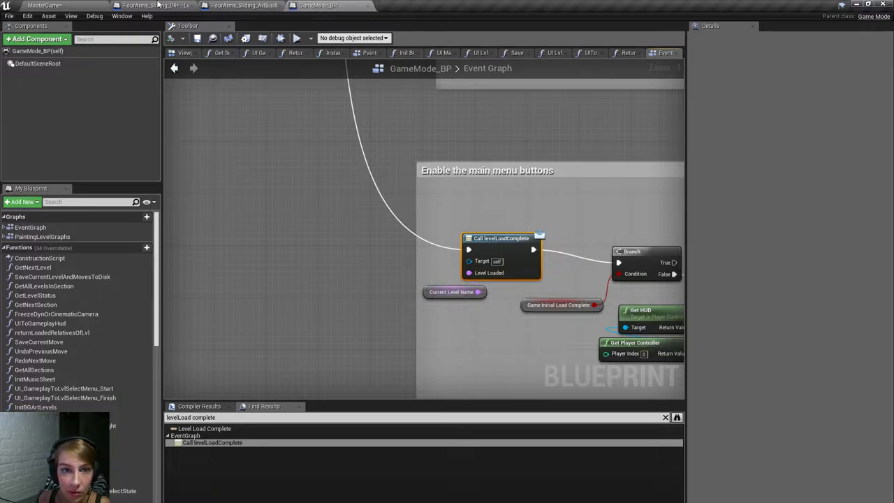
# In the level blueprint, add a custom event named levelLoaded to the bind node's Event pin.
pyautogui.click(269, 6)
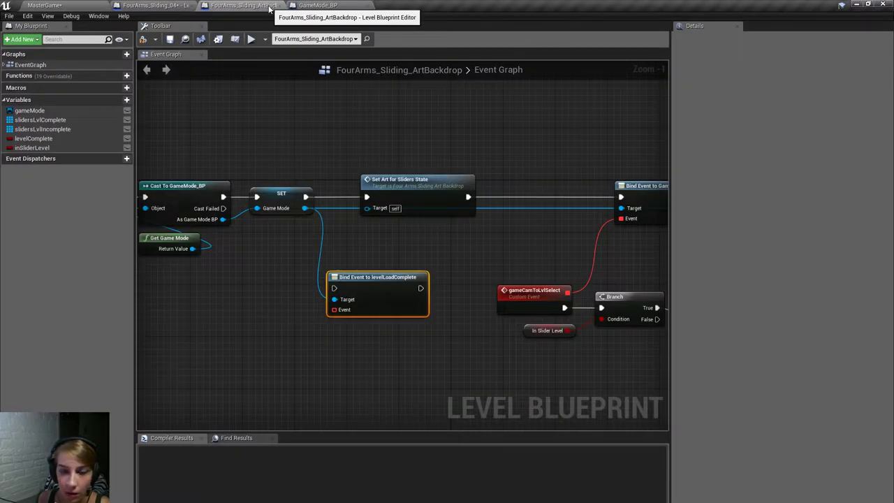
pyautogui.moveTo(334, 309); pyautogui.dragTo(305, 366)
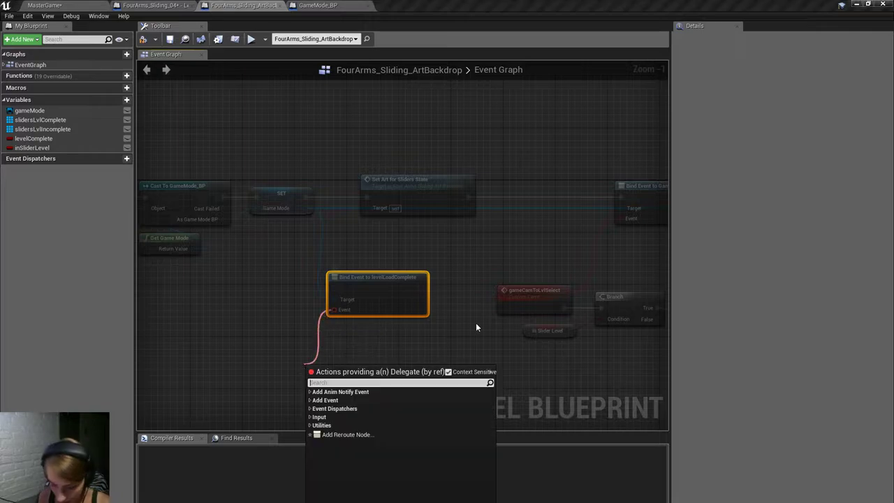
pyautogui.write('custom even')
pyautogui.press('Return')
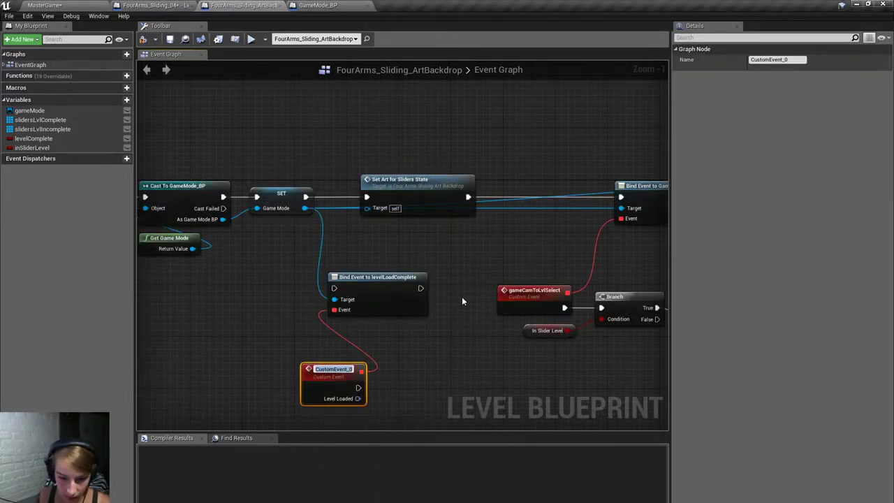
pyautogui.write('game')
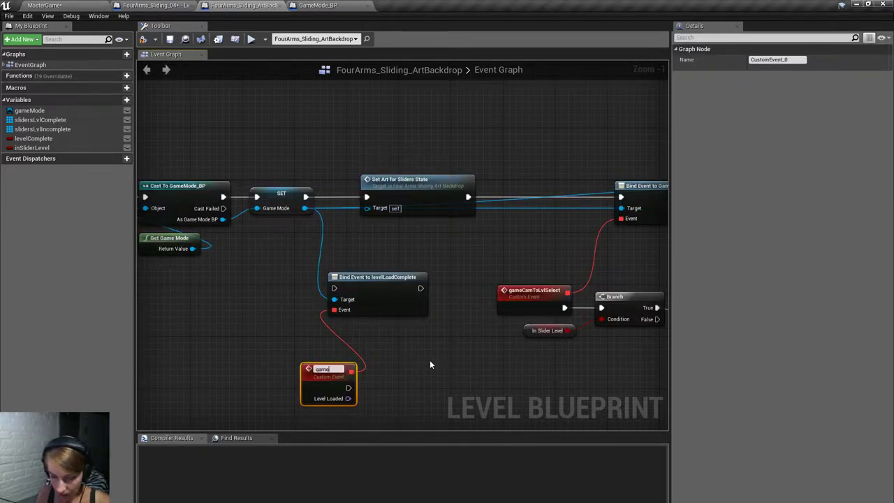
pyautogui.press('BackSpace')
pyautogui.press('BackSpace')
pyautogui.press('BackSpace')
pyautogui.press('BackSpace')
pyautogui.write('level')
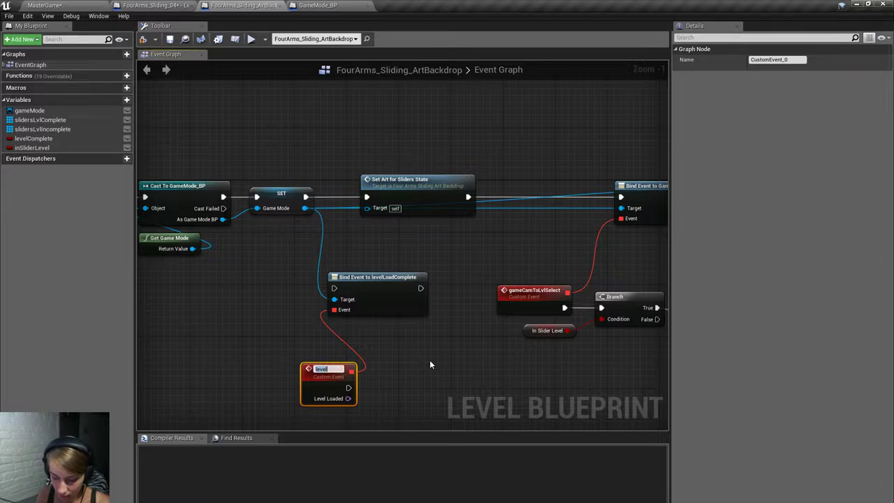
pyautogui.write('Loaded')
pyautogui.press('Return')
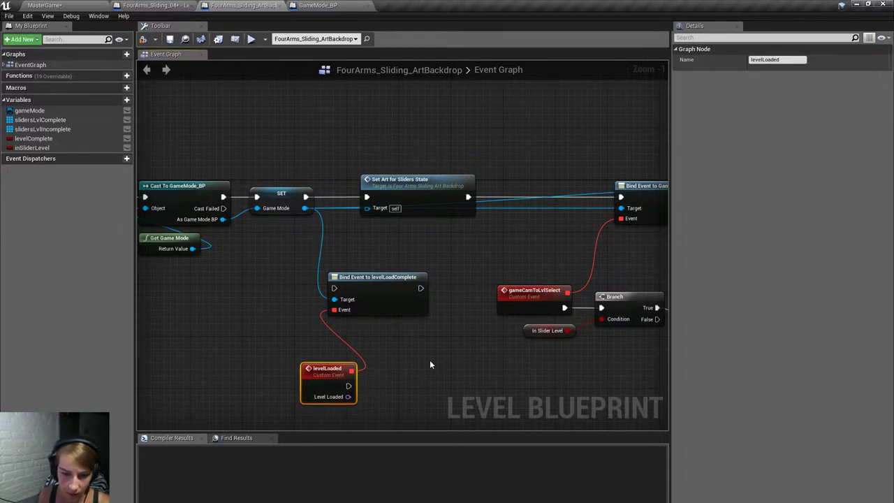
# Position the levelLoadComplete bind node above the GameplayHUD bind.
pyautogui.moveTo(381, 256); pyautogui.dragTo(300, 262, button='right')
pyautogui.moveTo(336, 282); pyautogui.dragTo(549, 225)
pyautogui.moveTo(549, 225); pyautogui.dragTo(461, 244, button='right')
pyautogui.scroll(-1, 462, 244)
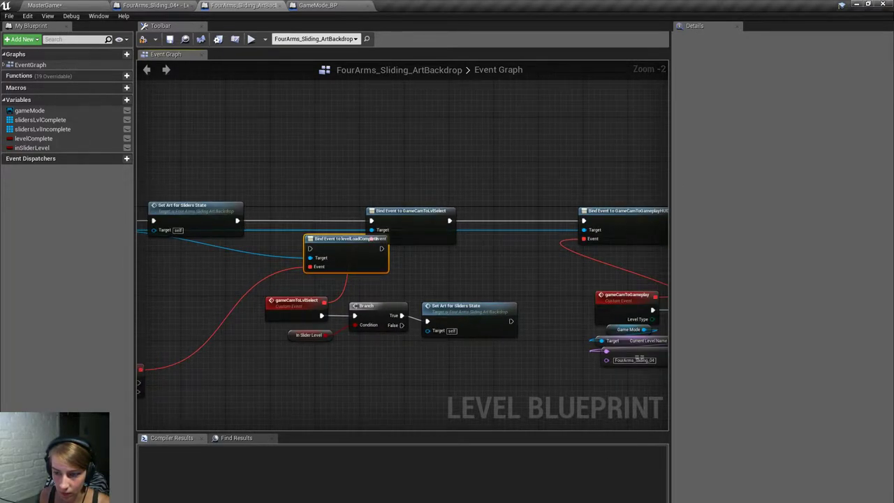
pyautogui.moveTo(402, 255); pyautogui.dragTo(371, 257, button='right')
pyautogui.moveTo(278, 254); pyautogui.dragTo(416, 222)
pyautogui.scroll(-2, 377, 265)
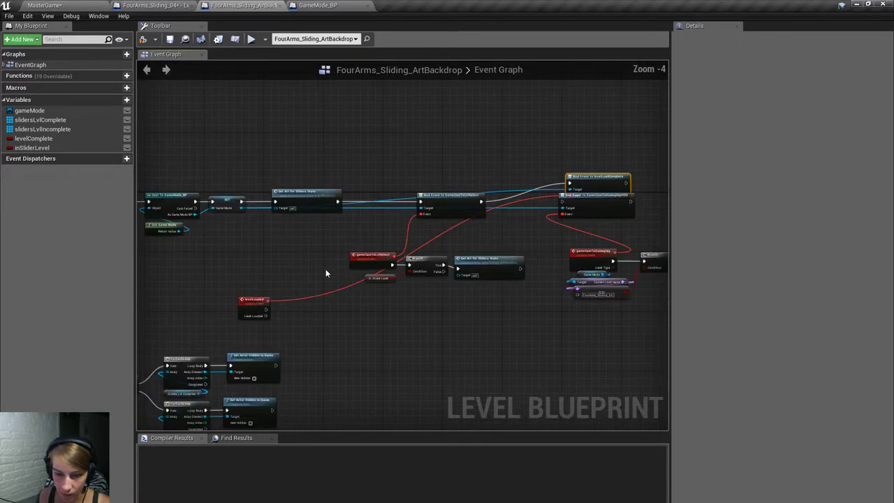
# Delete the old GameplayHUD bind node and the gameCamToGameplay event.
pyautogui.click(260, 308)
pyautogui.scroll(3, 538, 234)
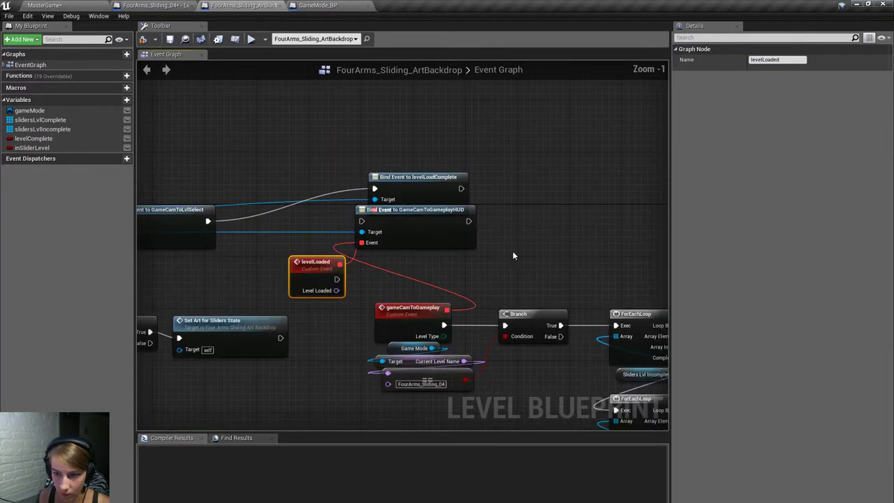
pyautogui.click(469, 243)
pyautogui.press('Delete')
pyautogui.click(412, 308)
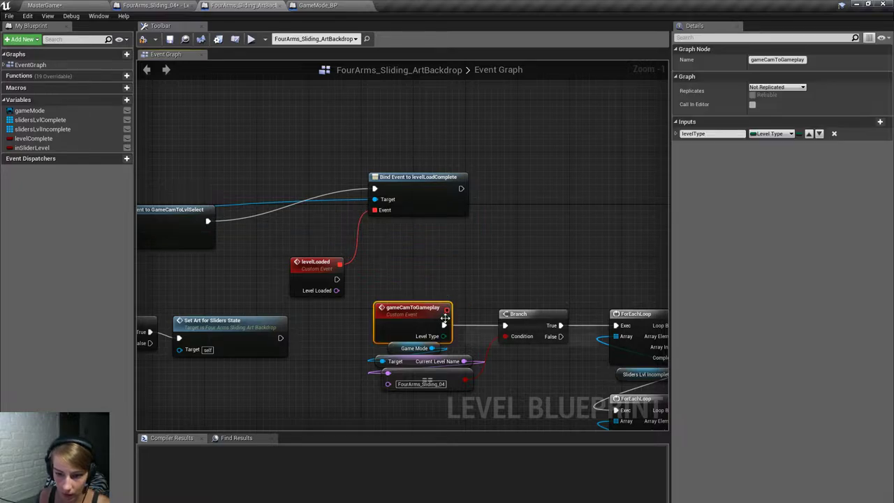
pyautogui.press('Delete')
# Wire levelLoaded into the Branch, delete the Game Mode and level-name nodes, and tidy the layout.
pyautogui.moveTo(318, 263); pyautogui.dragTo(505, 326)
pyautogui.moveTo(432, 335); pyautogui.dragTo(429, 355)
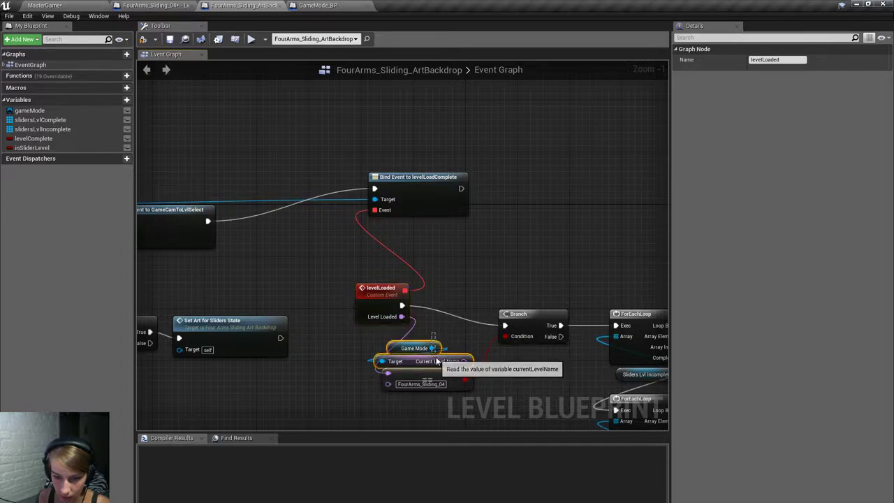
pyautogui.press('Delete')
pyautogui.moveTo(388, 293); pyautogui.dragTo(381, 306)
pyautogui.moveTo(421, 361); pyautogui.dragTo(522, 361)
pyautogui.click(363, 310)
pyautogui.moveTo(363, 311); pyautogui.dragTo(350, 331)
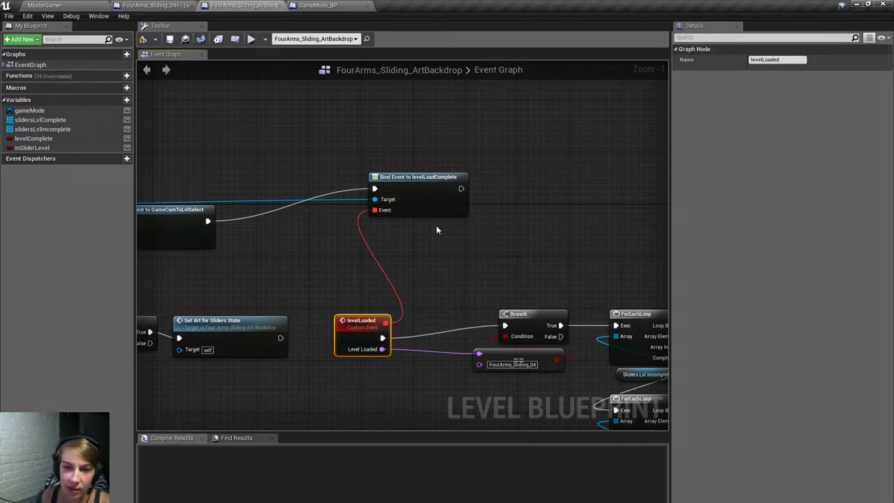
pyautogui.moveTo(400, 176); pyautogui.dragTo(415, 210)
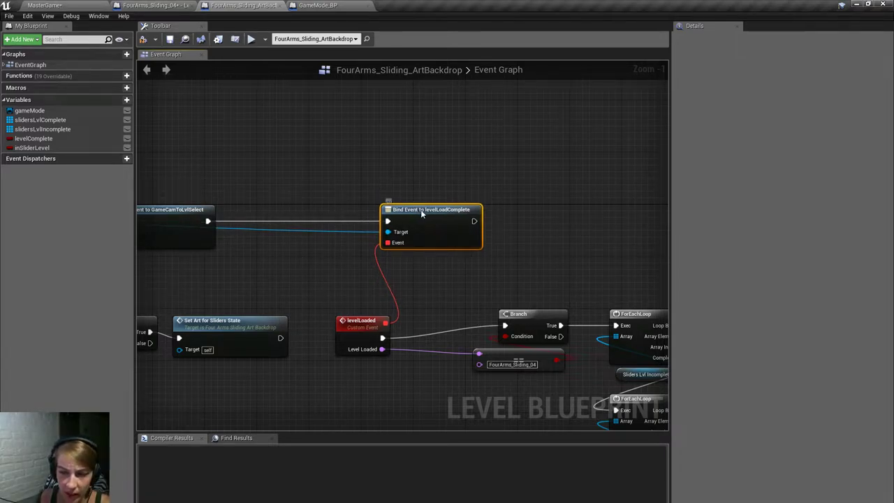
# Nudge the levelLoadComplete bind and levelLoaded event into their final positions.
pyautogui.moveTo(418, 210); pyautogui.dragTo(444, 210)
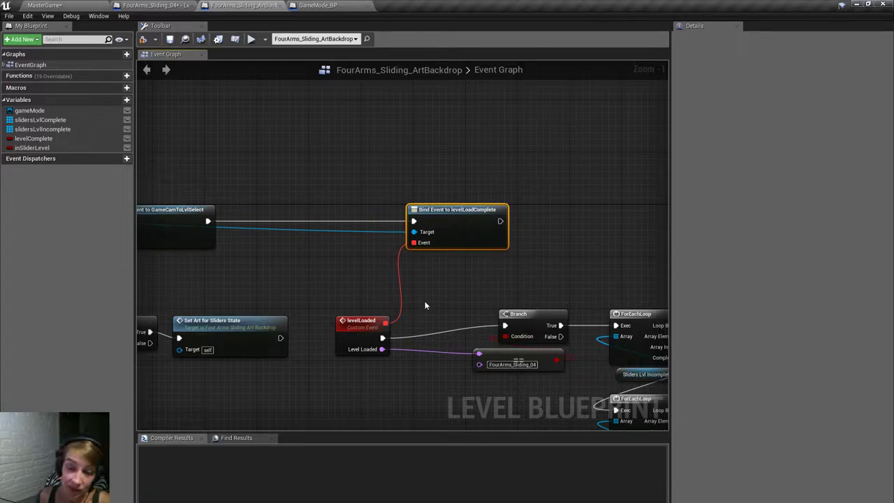
pyautogui.moveTo(360, 320); pyautogui.dragTo(367, 307)
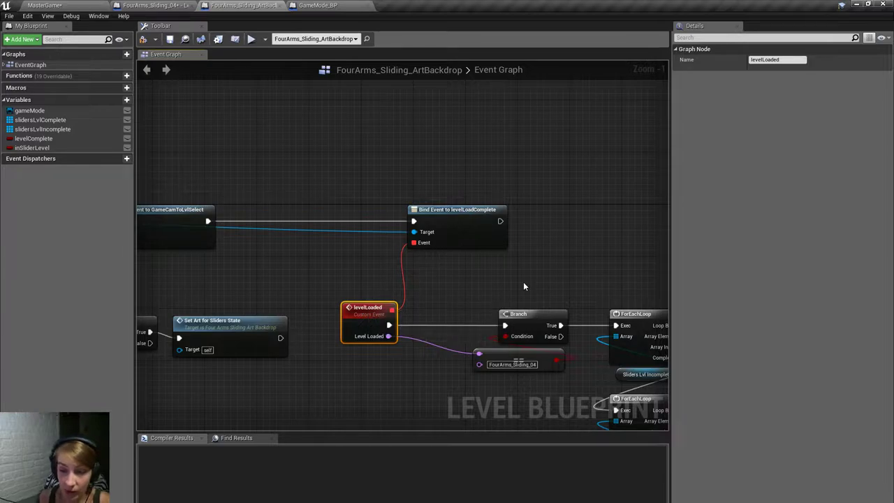
pyautogui.scroll(-3, 373, 292)
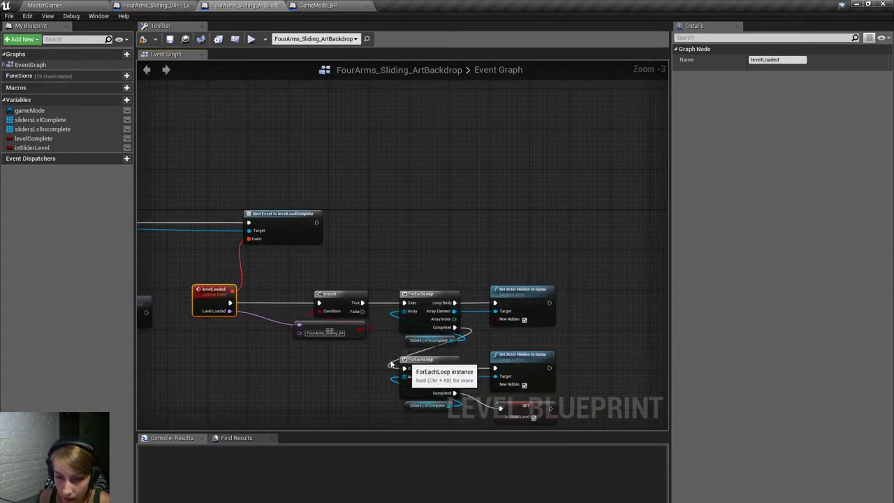
pyautogui.scroll(-3, 433, 364)
pyautogui.scroll(-5, 458, 367)
pyautogui.scroll(4, 497, 391)
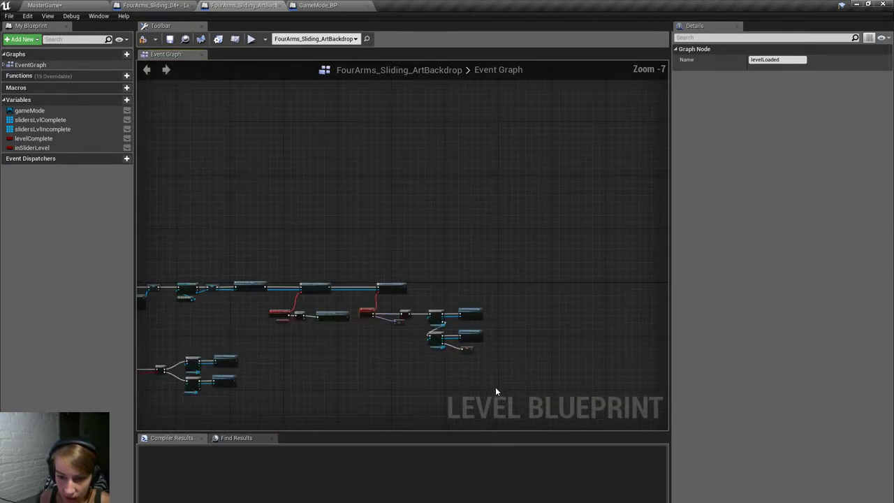
pyautogui.scroll(5, 345, 261)
pyautogui.scroll(2, 345, 262)
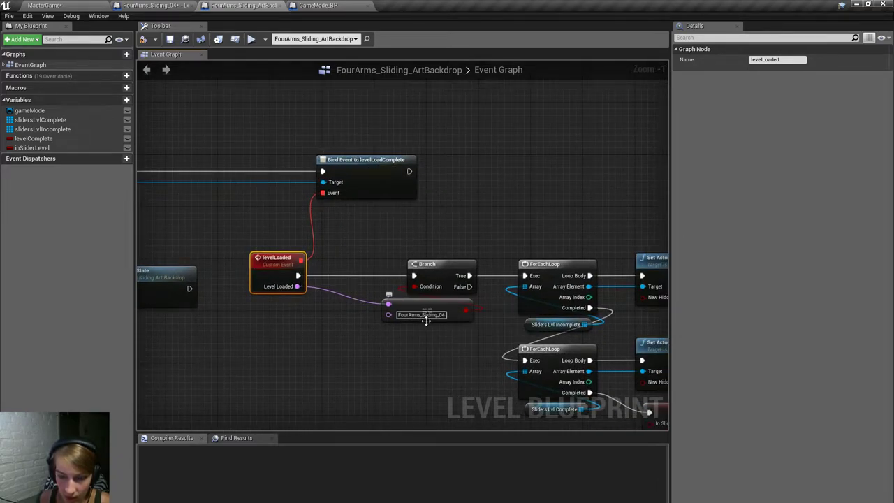
# Check the Set Actor Hidden nodes, then compile the level blueprint and save the map.
pyautogui.moveTo(425, 314); pyautogui.dragTo(255, 267, button='right')
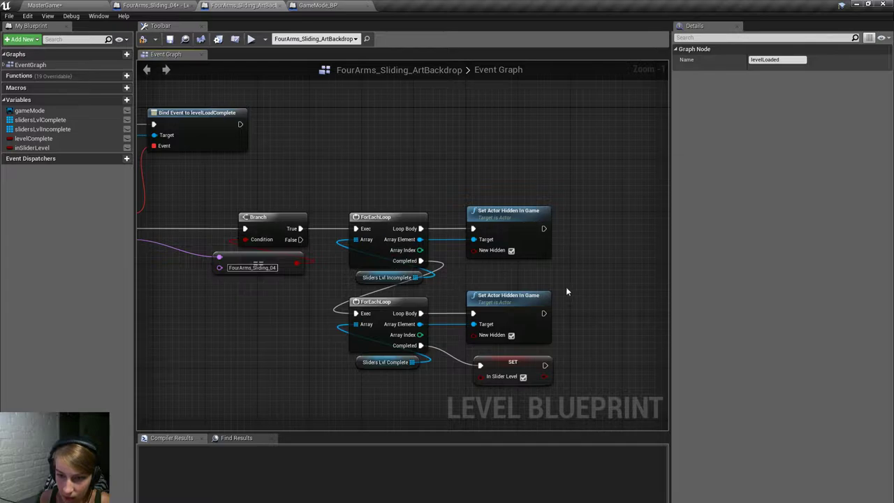
pyautogui.click(144, 39)
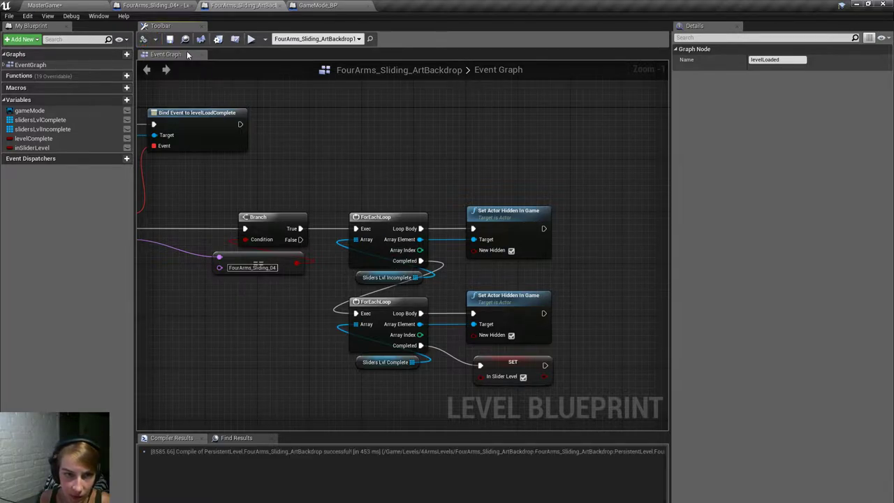
pyautogui.click(171, 40)
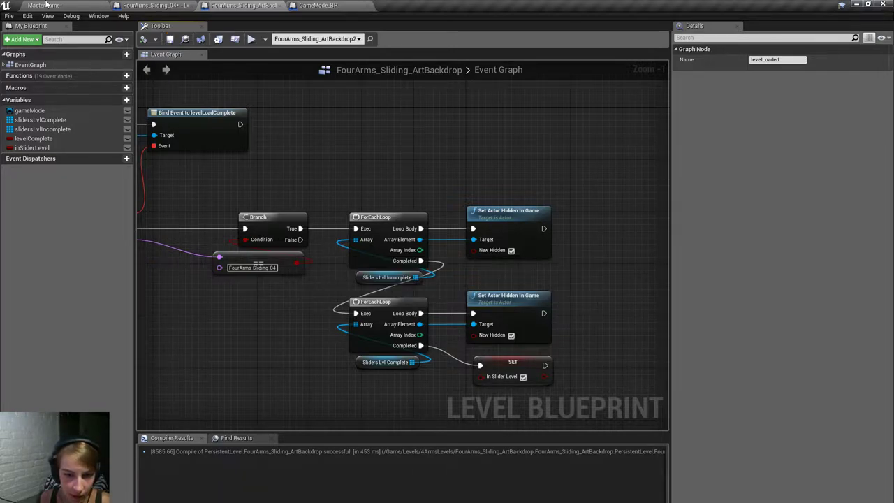
# From the MasterGame editor, play the game in the editor full screen with F11.
pyautogui.click(44, 6)
pyautogui.click(381, 27)
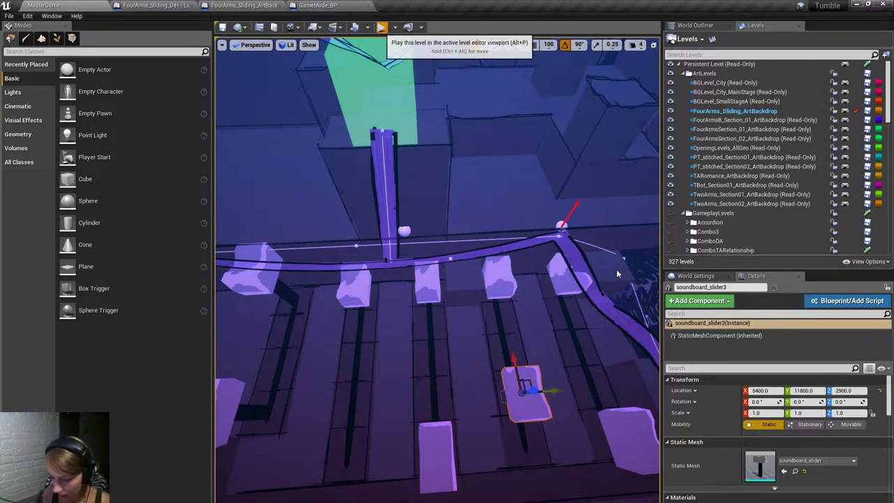
pyautogui.press('F11')
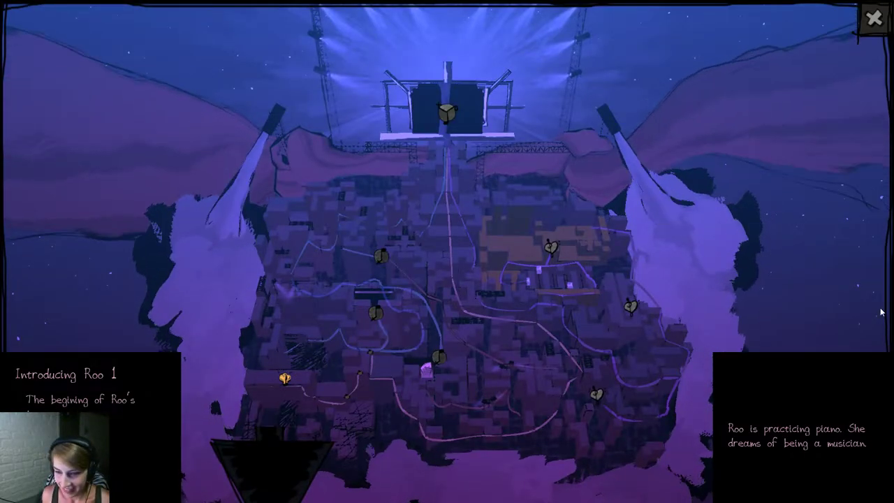
# Playtest level 5, Building the Dance Floor, swinging the robot's pipe right and left, then stop play.
pyautogui.click(741, 276)
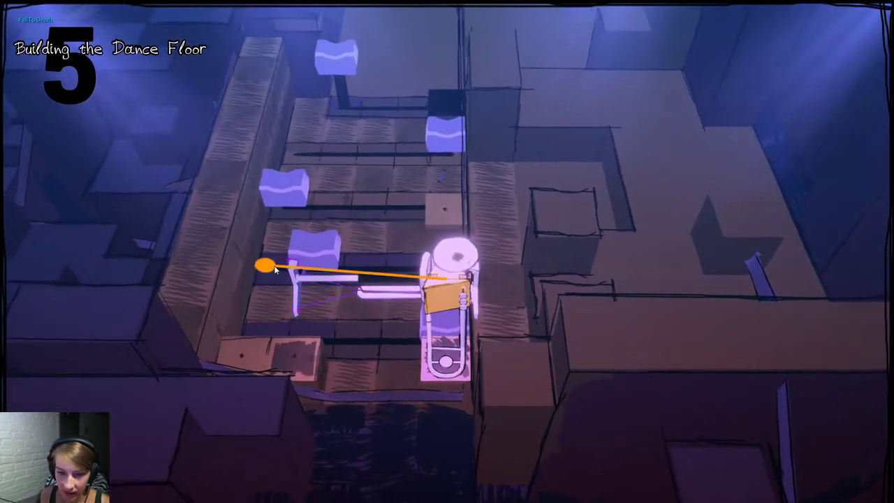
pyautogui.click(274, 267)
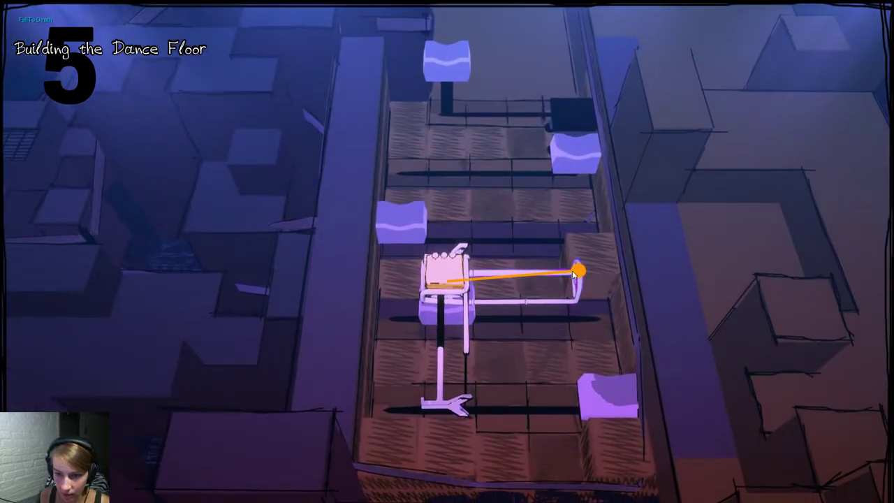
pyautogui.click(569, 269)
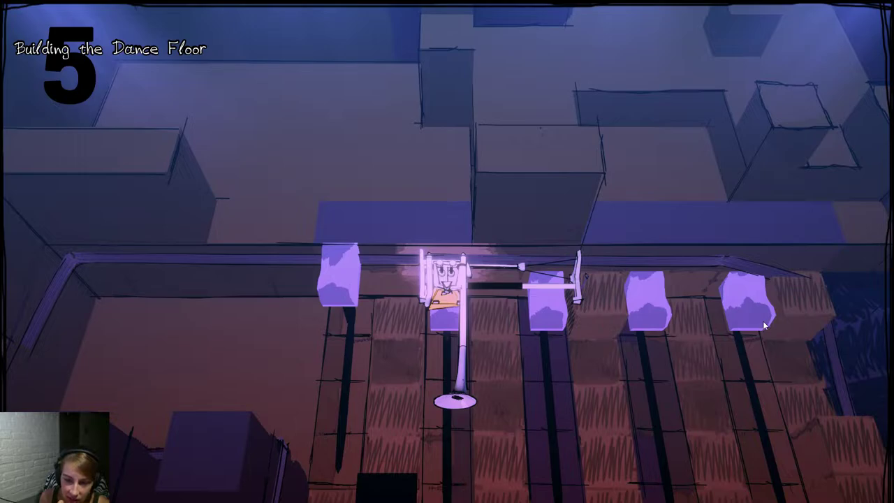
pyautogui.press('Escape')
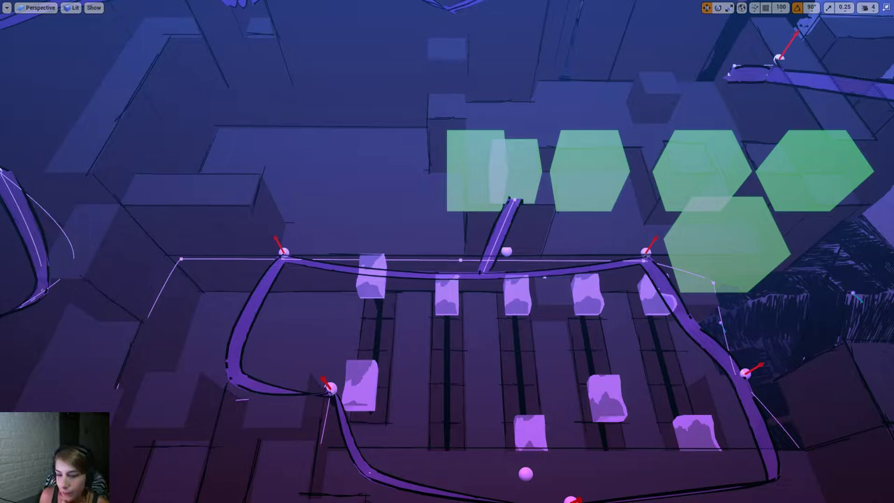
pyautogui.moveTo(447, 252); pyautogui.dragTo(405, 262, button='right')
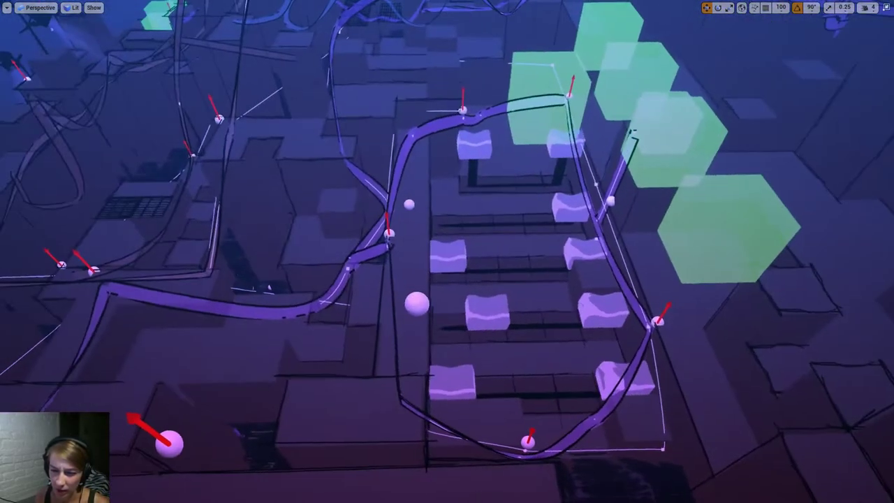
pyautogui.scroll(3, 447, 252)
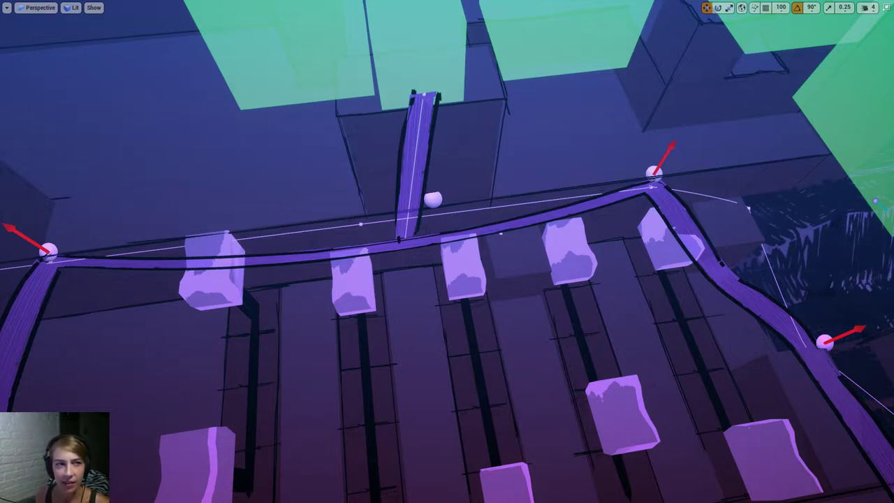
pyautogui.press('Down')
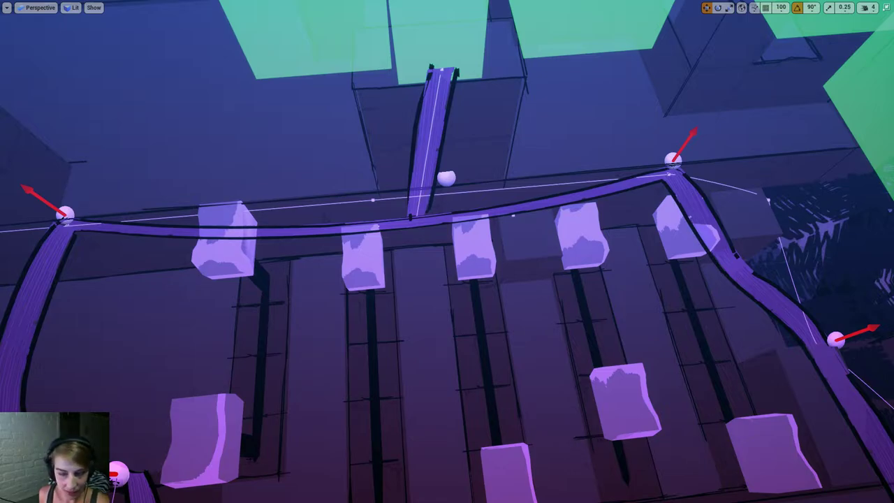
pyautogui.moveTo(447, 252); pyautogui.dragTo(475, 357, button='right')
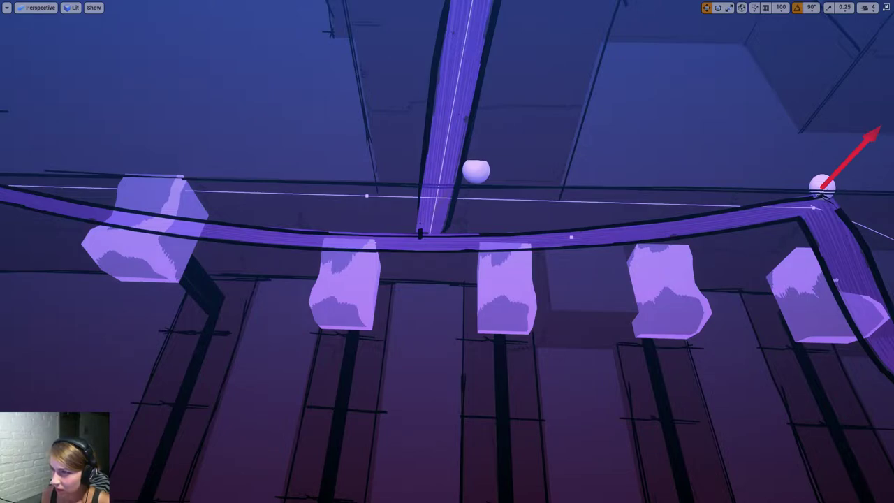
pyautogui.hotkey('ctrl', 'shift', 'f')
pyautogui.doubleClick(302, 112)
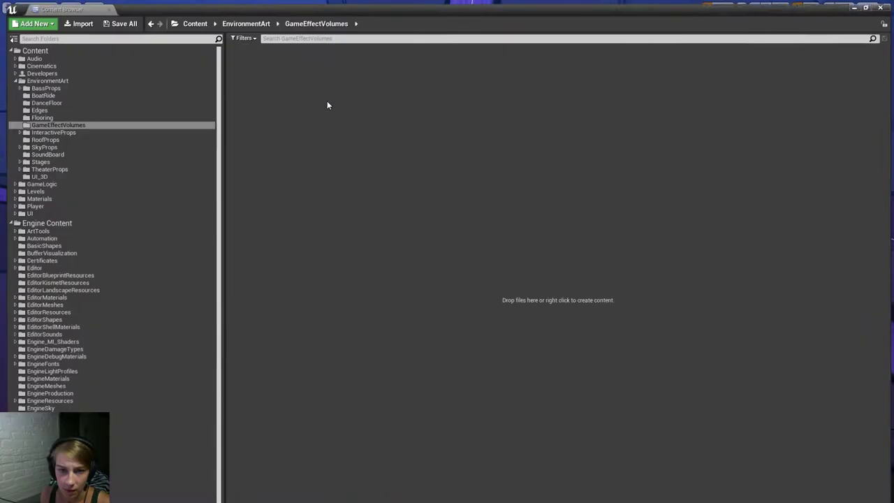
pyautogui.hotkey('ctrl', 'shift', 'f')
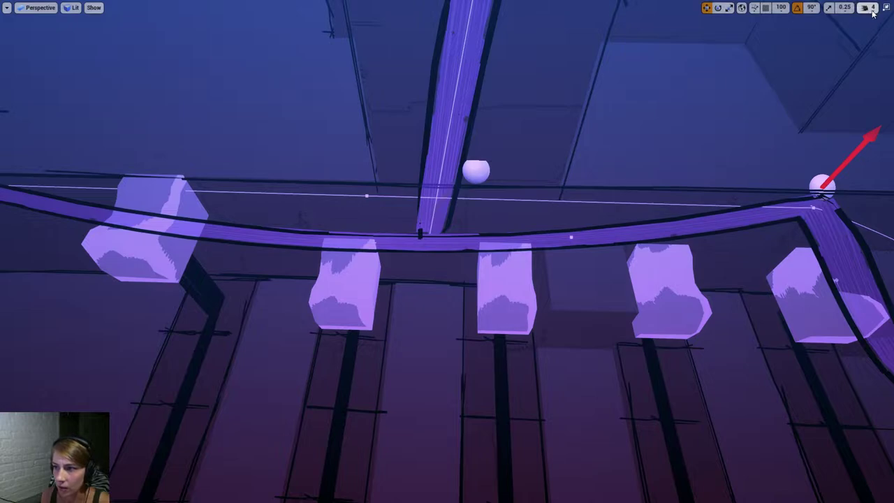
# Restore the editor layout, widen the Content Browser folder tree, and search GameEffectVolumes for 'grid'.
pyautogui.click(884, 7)
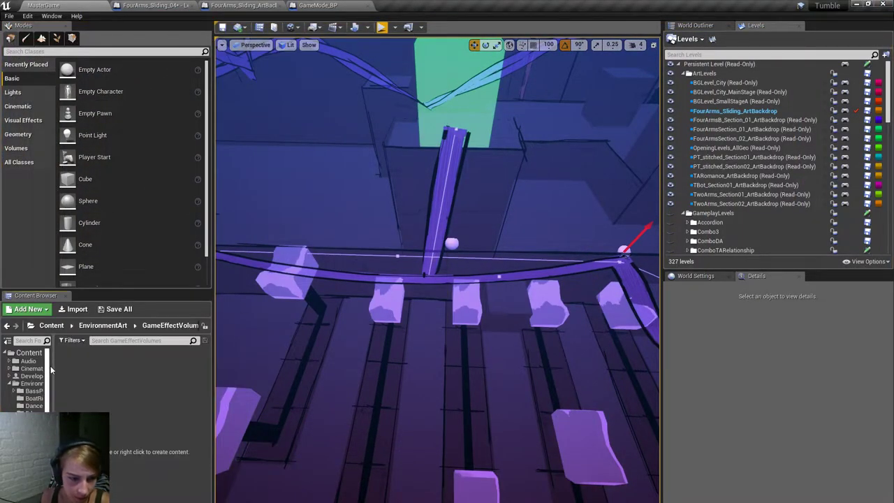
pyautogui.moveTo(53, 368); pyautogui.dragTo(102, 381)
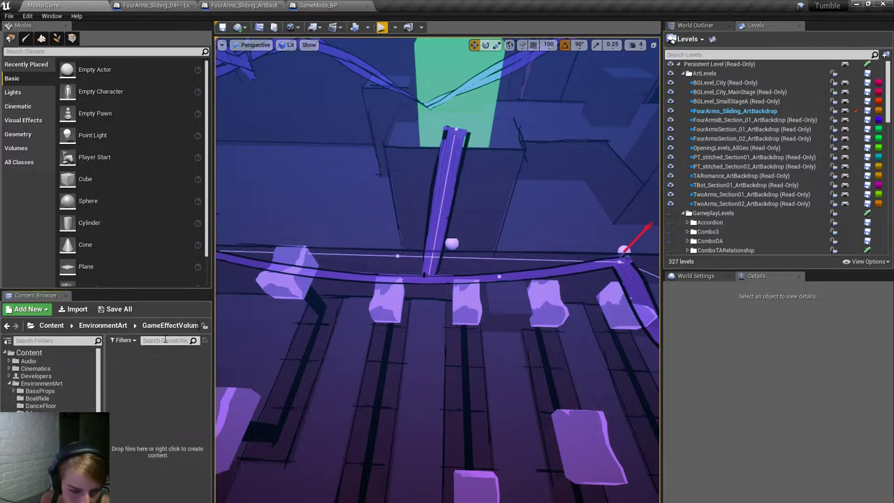
pyautogui.write('acti')
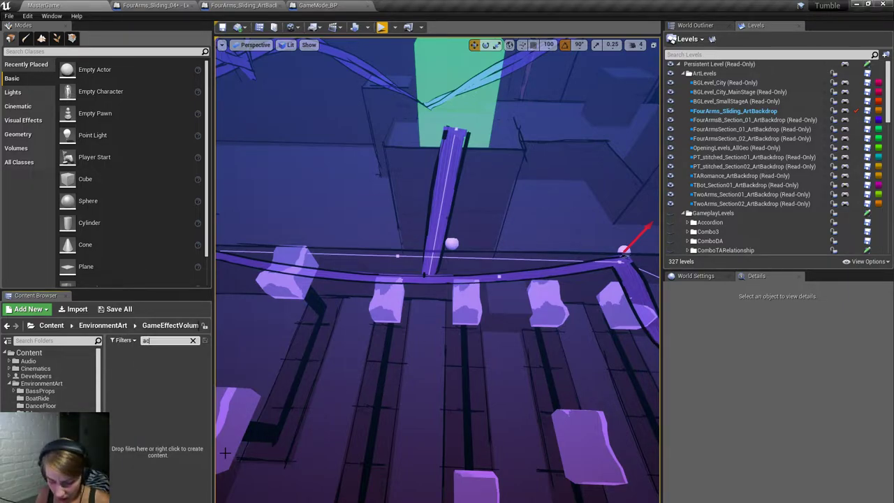
pyautogui.press('BackSpace')
pyautogui.press('BackSpace')
pyautogui.press('BackSpace')
pyautogui.press('BackSpace')
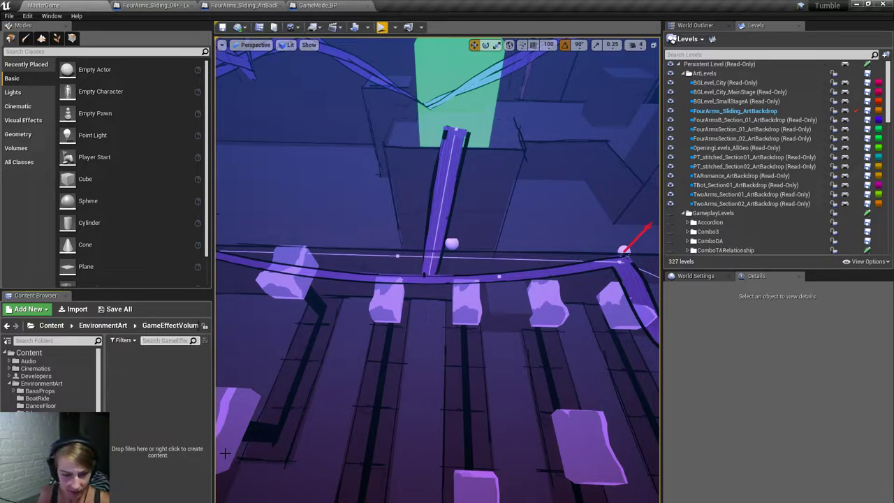
pyautogui.write('grid')
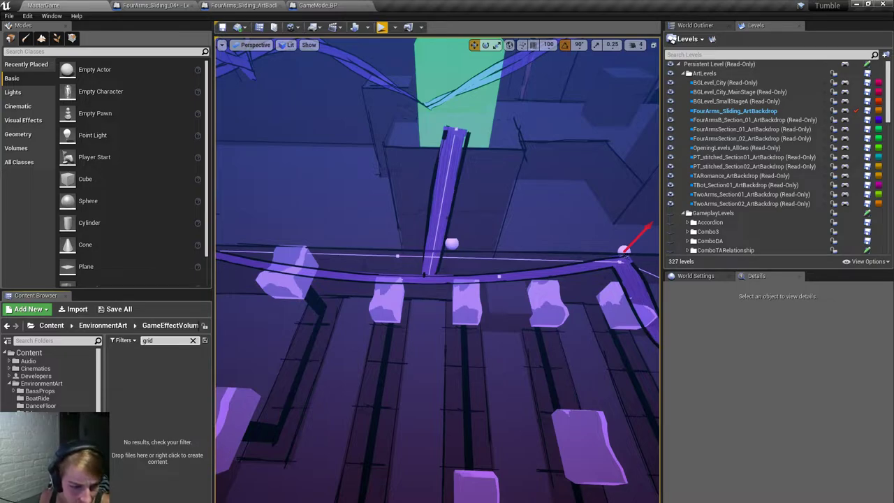
# Browse the Content, EnvironmentArt and GameLogic folders and resize the Content Browser panels.
pyautogui.click(29, 353)
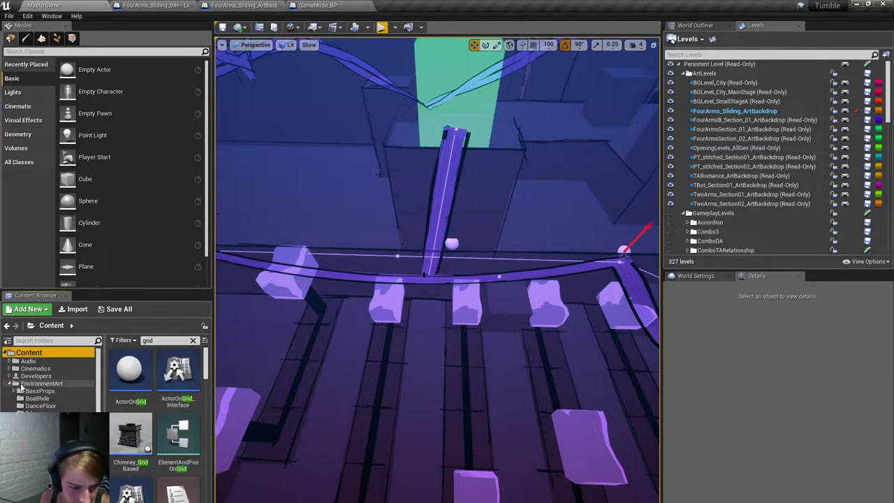
pyautogui.click(22, 384)
pyautogui.click(9, 383)
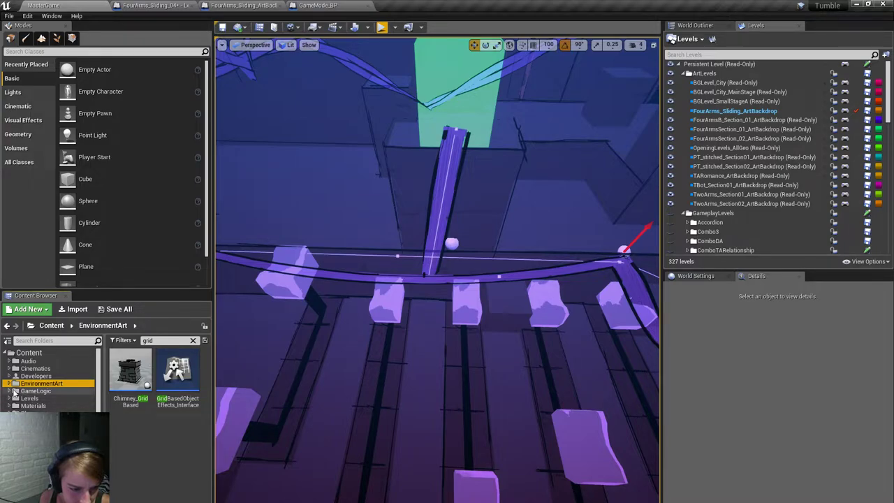
pyautogui.doubleClick(35, 390)
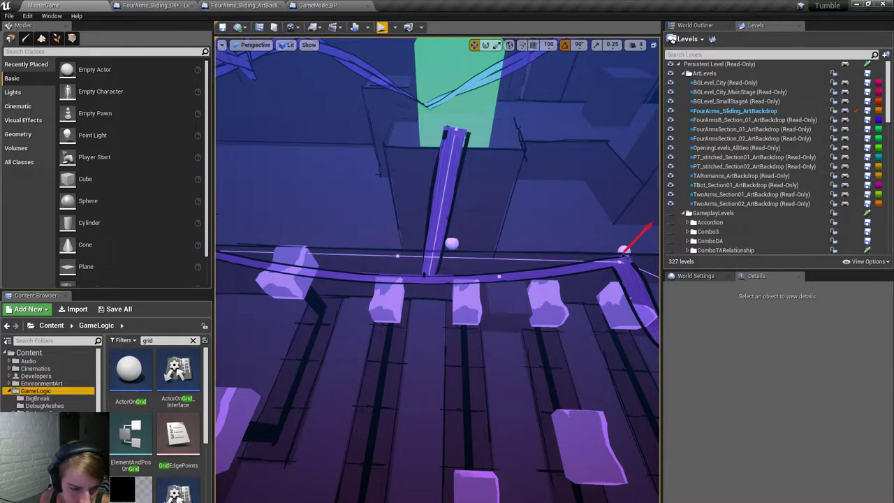
pyautogui.click(213, 401)
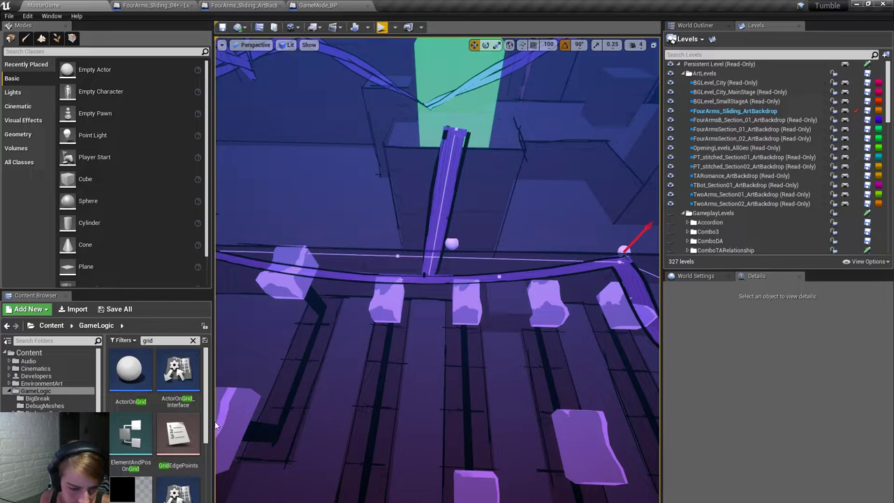
pyautogui.moveTo(213, 419); pyautogui.dragTo(305, 419)
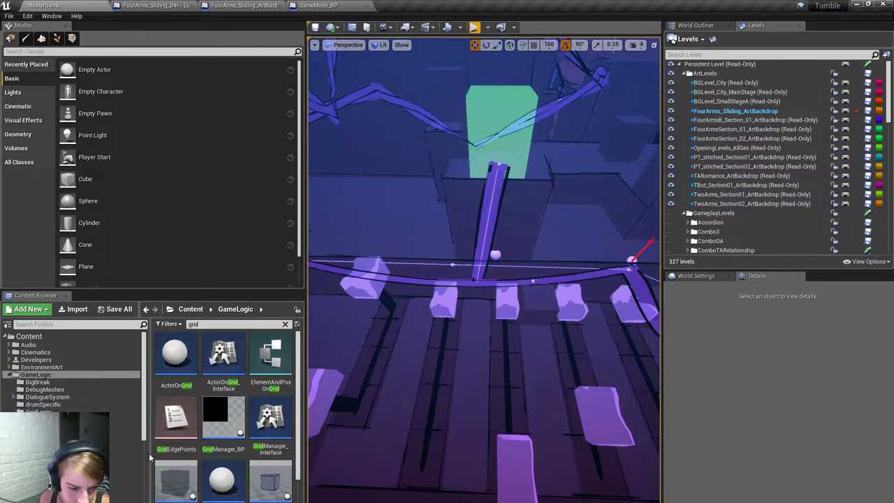
pyautogui.moveTo(151, 453); pyautogui.dragTo(99, 452)
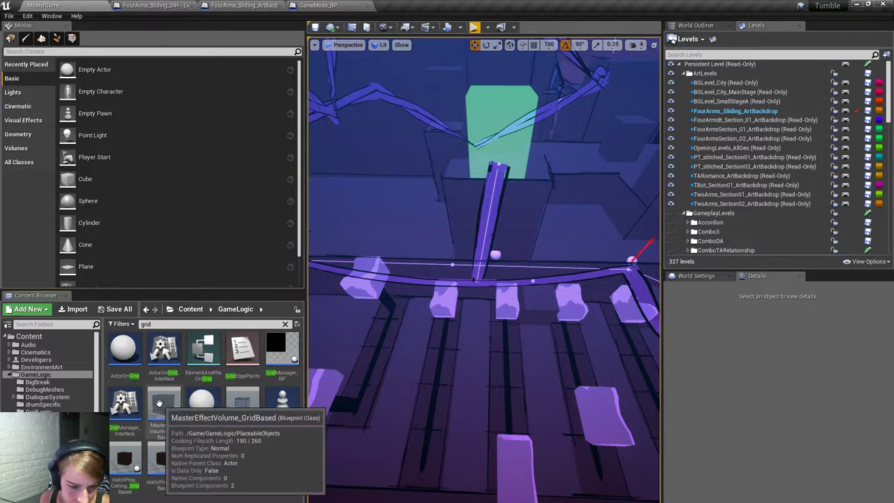
pyautogui.rightClick(163, 408)
pyautogui.press('Escape')
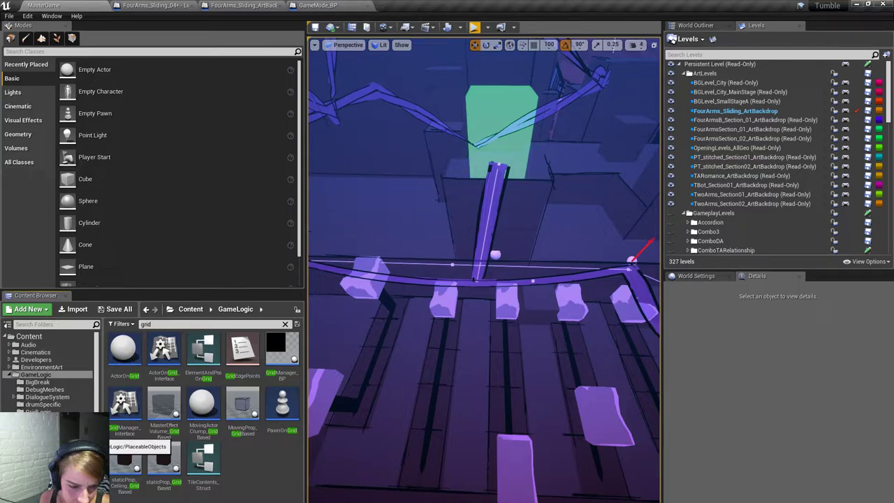
# Look through the PlaceableObjects and LevelLogic folders with the grid search filter cleared.
pyautogui.click(77, 442)
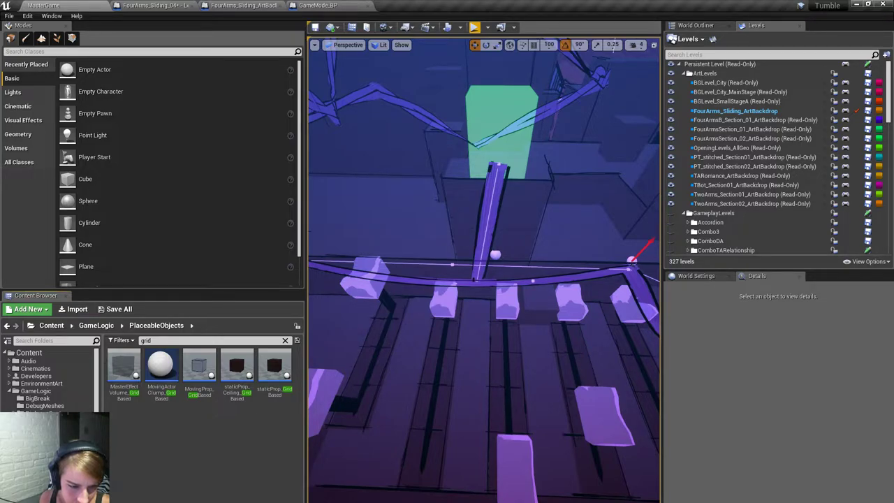
pyautogui.click(35, 391)
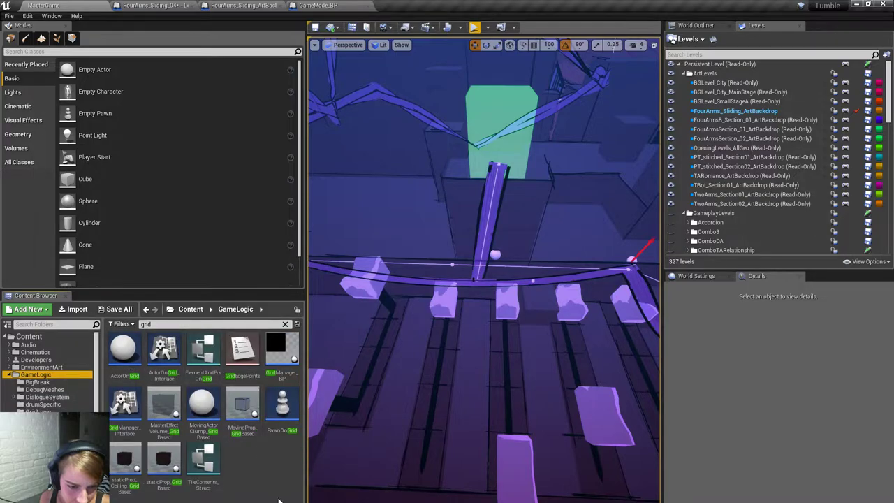
pyautogui.click(285, 324)
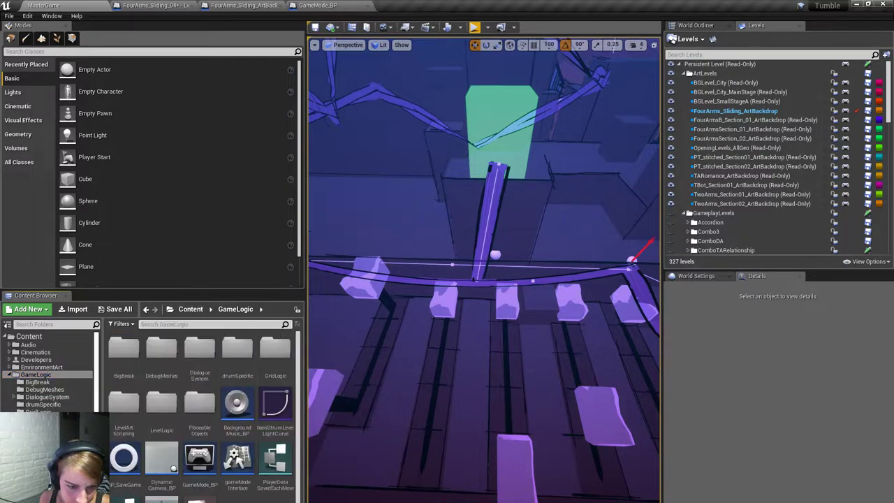
pyautogui.doubleClick(161, 403)
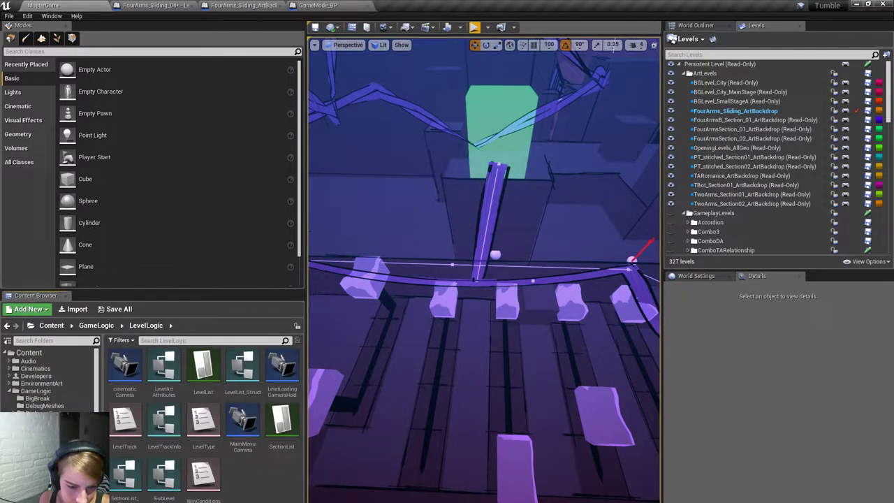
pyautogui.hotkey('alt', 'Left')
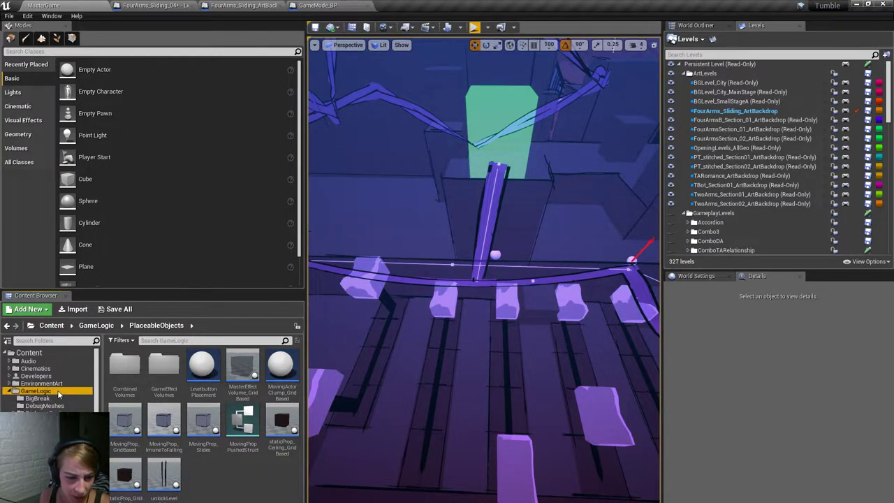
# Search the GameLogic folder for 'gri' and select MasterEffectVolume_GridBased.
pyautogui.click(36, 391)
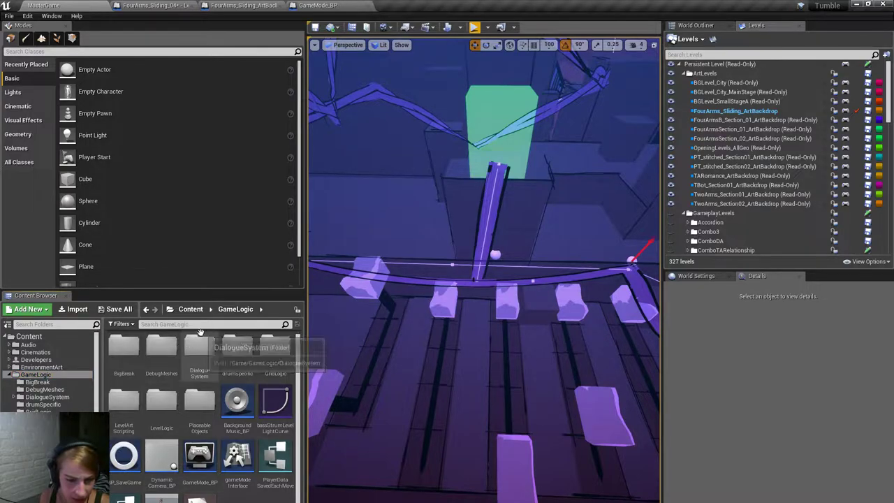
pyautogui.click(207, 324)
pyautogui.write('grid')
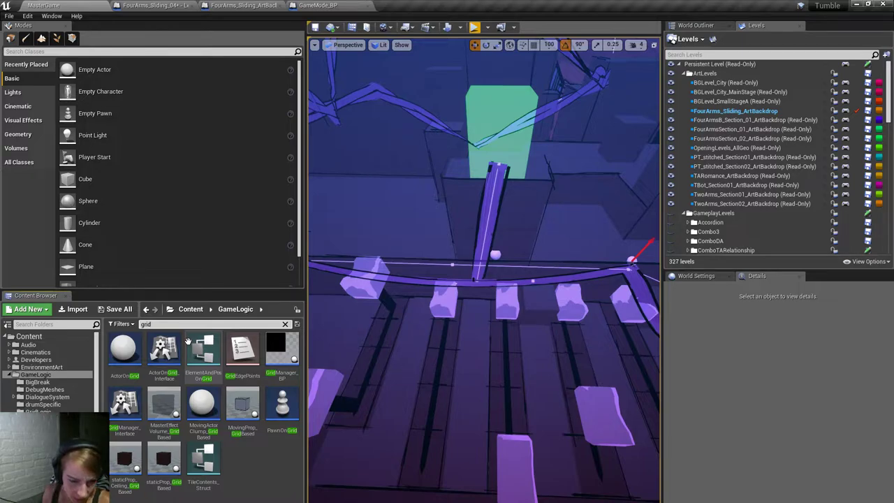
pyautogui.click(167, 411)
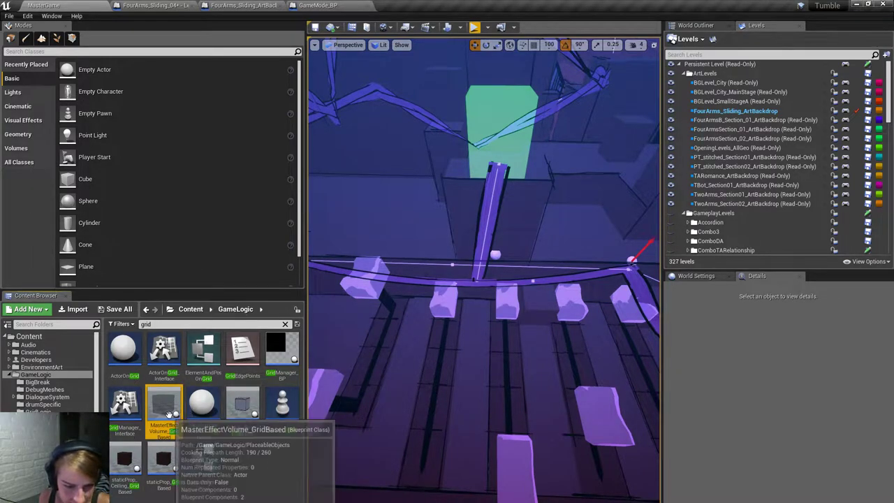
# Create a MasterEffectVolume_GridBased child blueprint named sliderLevel_completedCheck, then filter assets by 'slider'.
pyautogui.rightClick(176, 408)
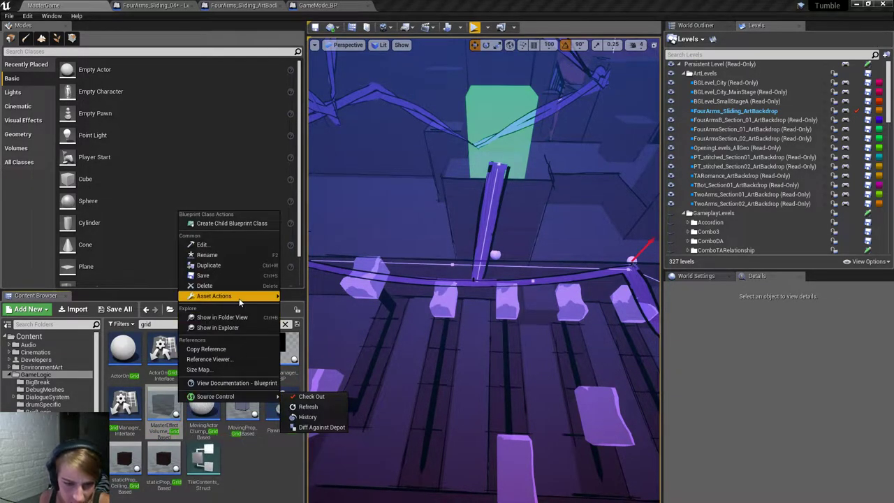
pyautogui.click(231, 223)
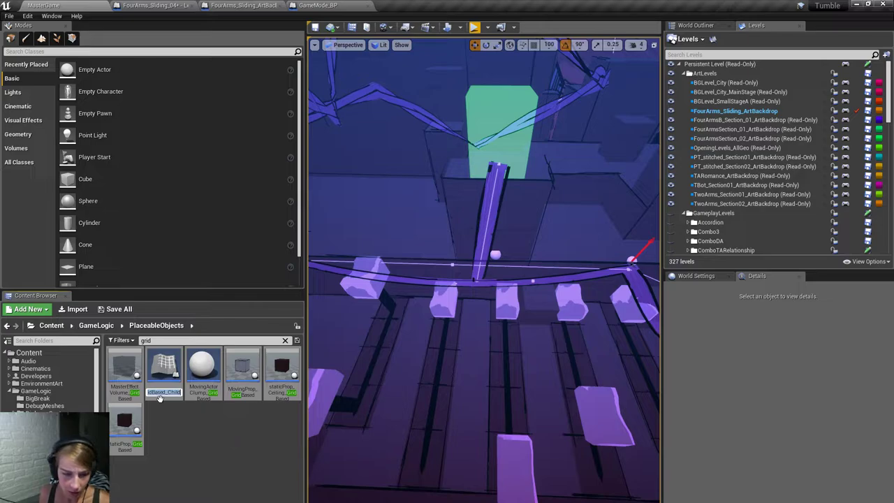
pyautogui.click(162, 392)
pyautogui.hotkey('ctrl', 'a')
pyautogui.press('BackSpace')
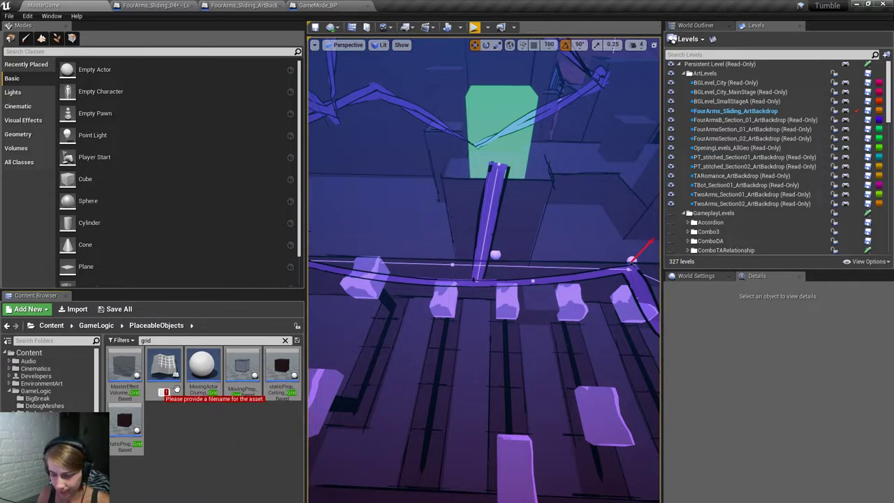
pyautogui.write('sliderLevel')
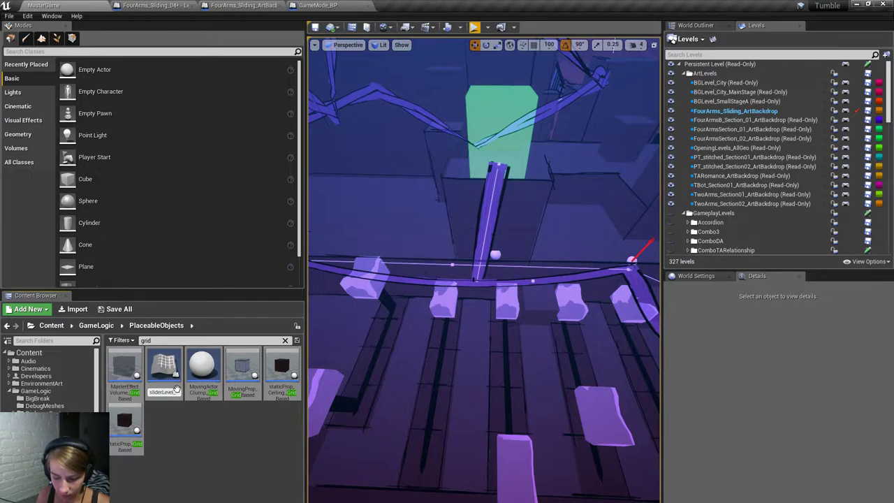
pyautogui.write('_compl')
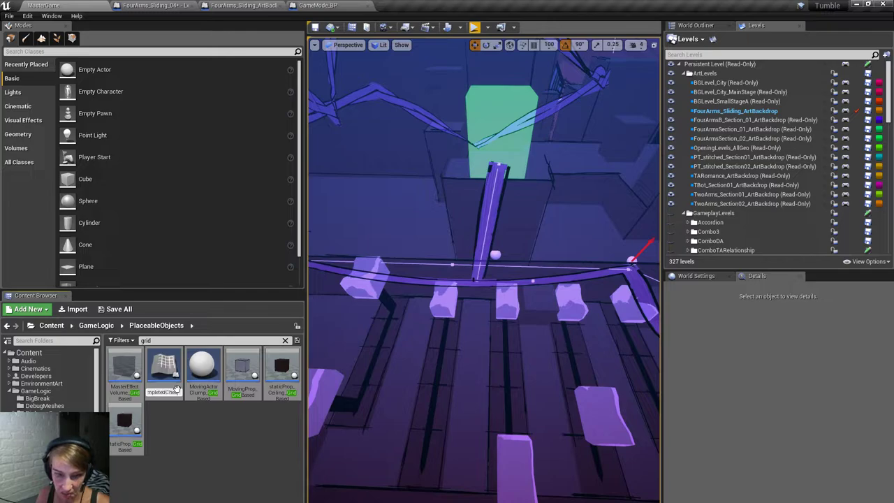
pyautogui.write('etedCheck')
pyautogui.press('Return')
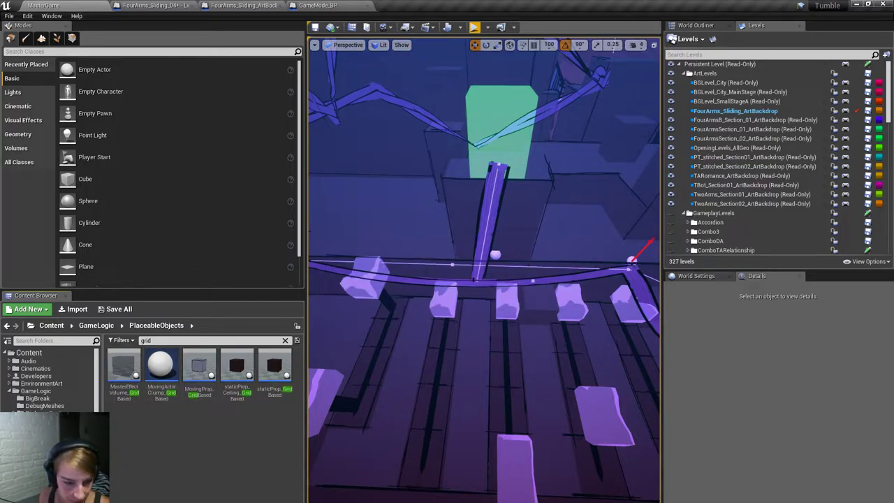
pyautogui.click(163, 340)
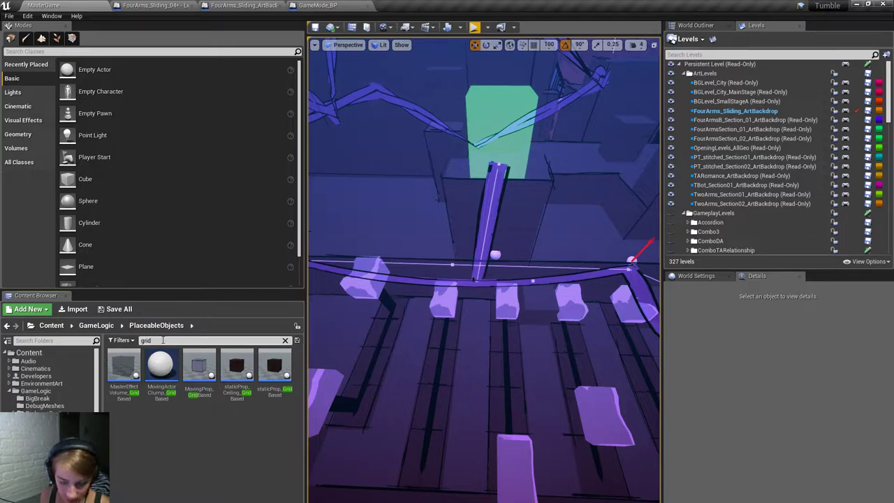
pyautogui.write('slider')
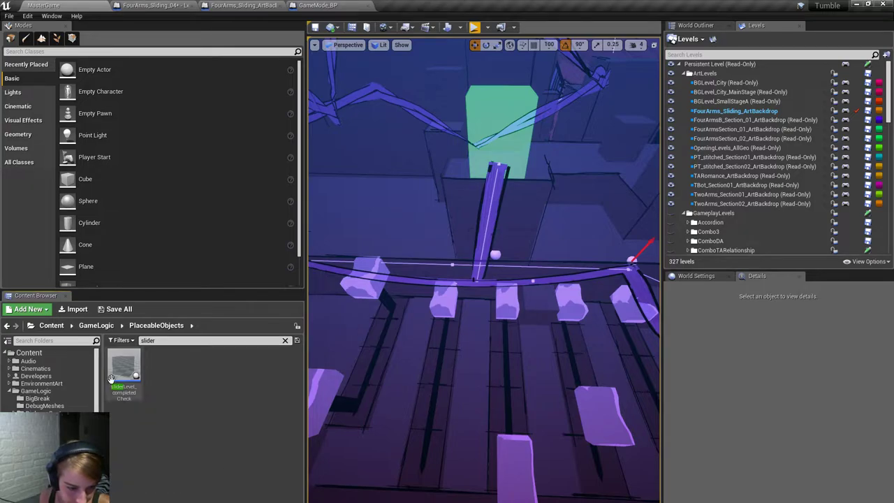
# Move sliderLevel_completedCheck into GameEffectVolumes and open its Event Graph.
pyautogui.moveTo(123, 367); pyautogui.dragTo(104, 459)
pyautogui.click(132, 482)
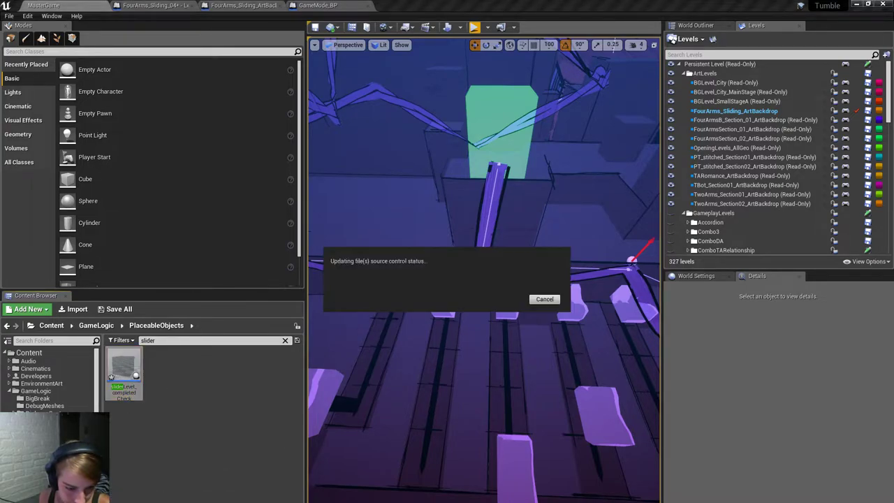
pyautogui.doubleClick(124, 367)
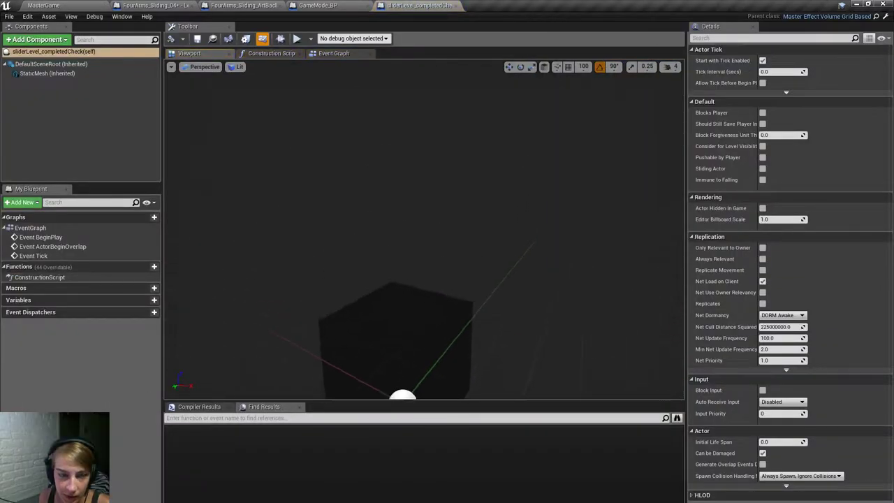
pyautogui.click(343, 53)
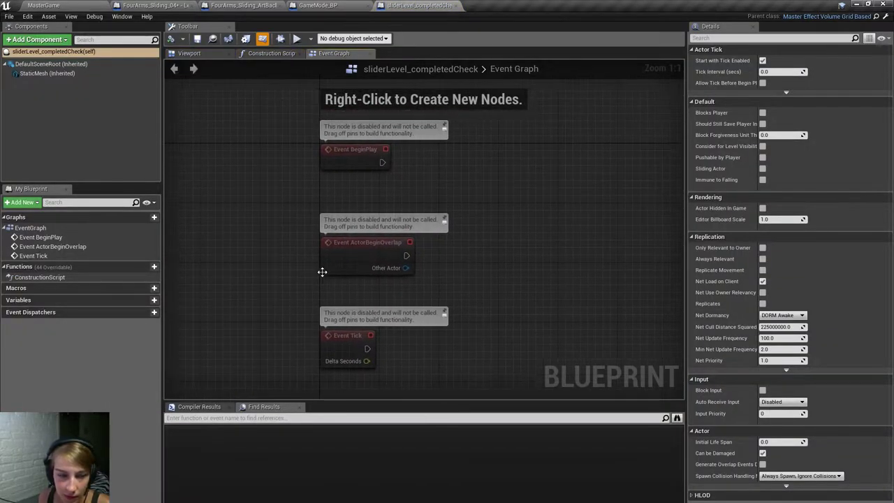
# Delete the three default event nodes from the Event Graph.
pyautogui.scroll(-3, 321, 269)
pyautogui.moveTo(493, 353); pyautogui.dragTo(310, 181)
pyautogui.moveTo(275, 106); pyautogui.dragTo(467, 389)
pyautogui.press('Delete')
# Browse the node list for 'actor' actions, then close it without adding anything.
pyautogui.rightClick(347, 221)
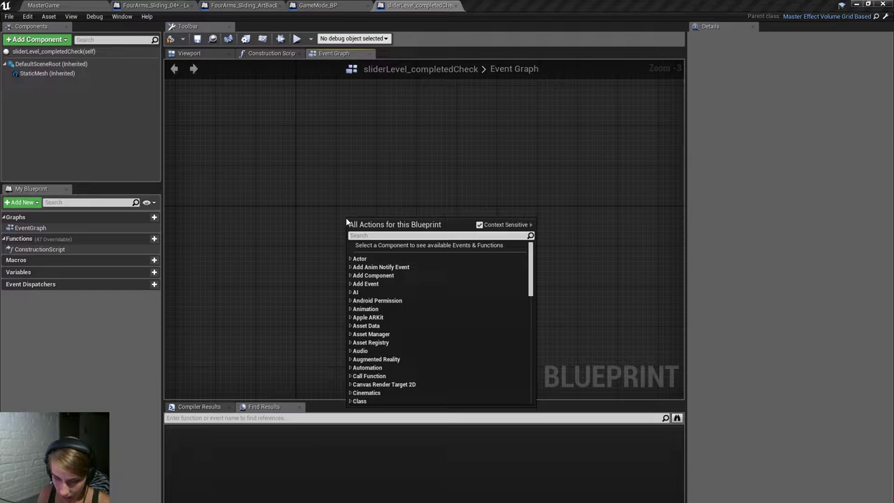
pyautogui.write('actor')
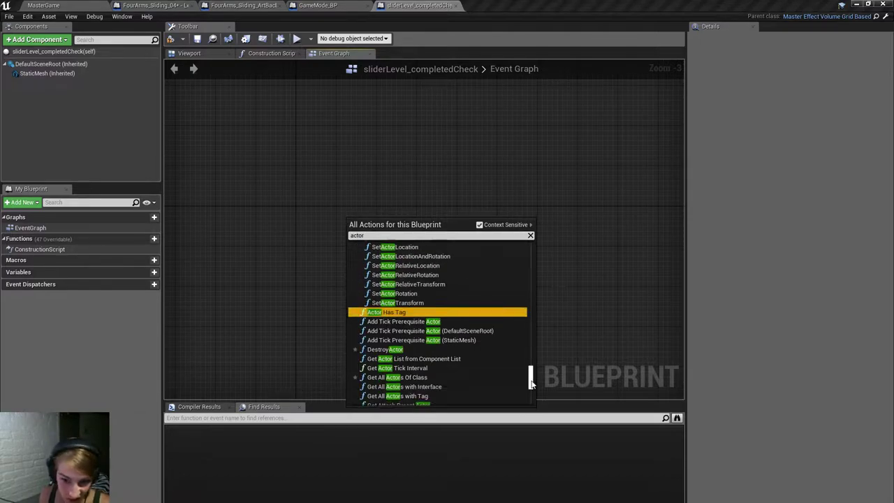
pyautogui.scroll(15, 520, 297)
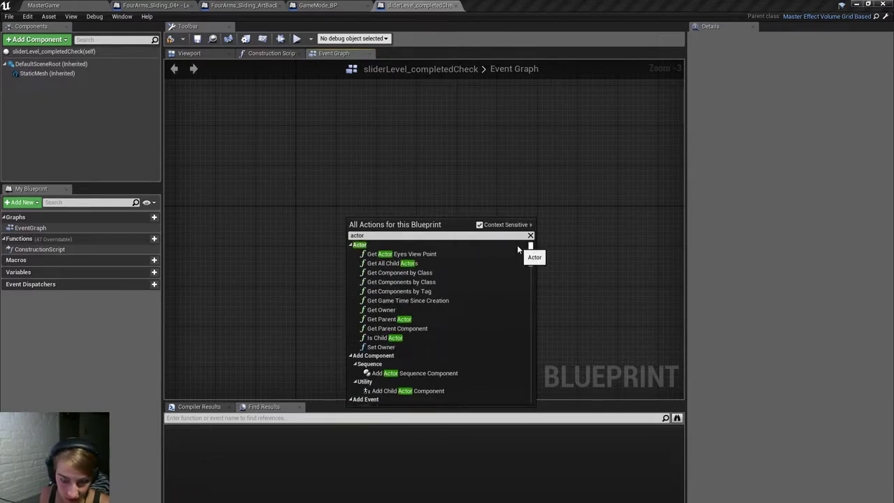
pyautogui.scroll(-5, 520, 255)
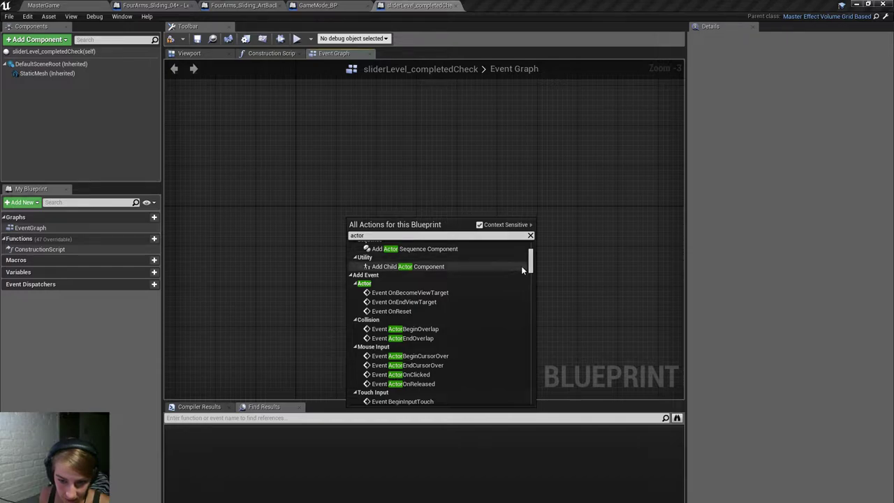
pyautogui.scroll(3, 489, 341)
pyautogui.scroll(3, 490, 341)
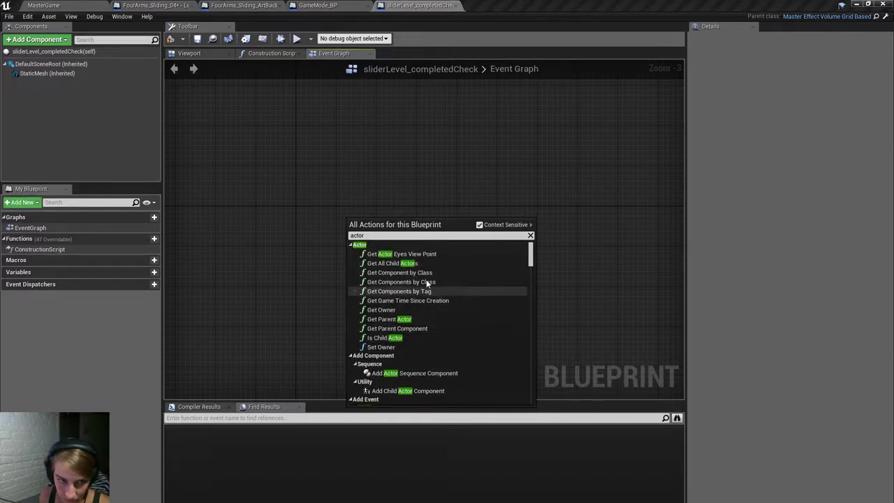
pyautogui.click(444, 191)
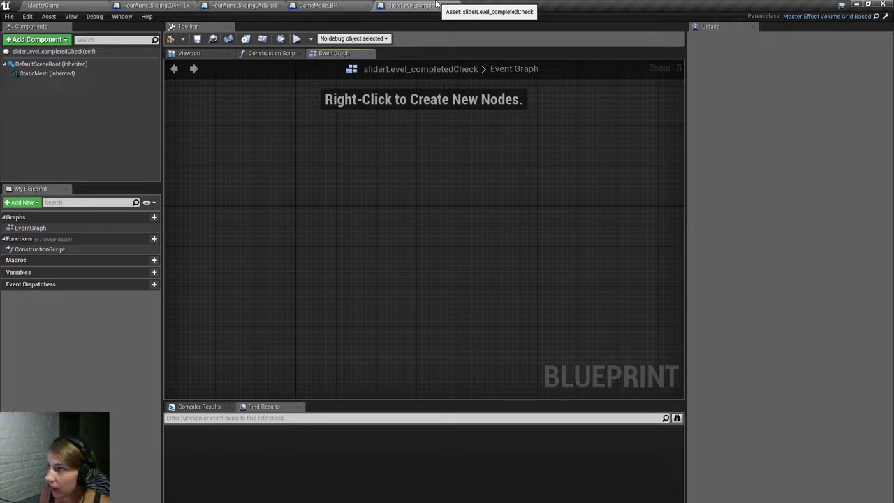
# Search 'master evfe' in the Content Browser and open the MasterEffectVolume_GridBased parent blueprint beside sliderLevel_completedCheck.
pyautogui.click(51, 5)
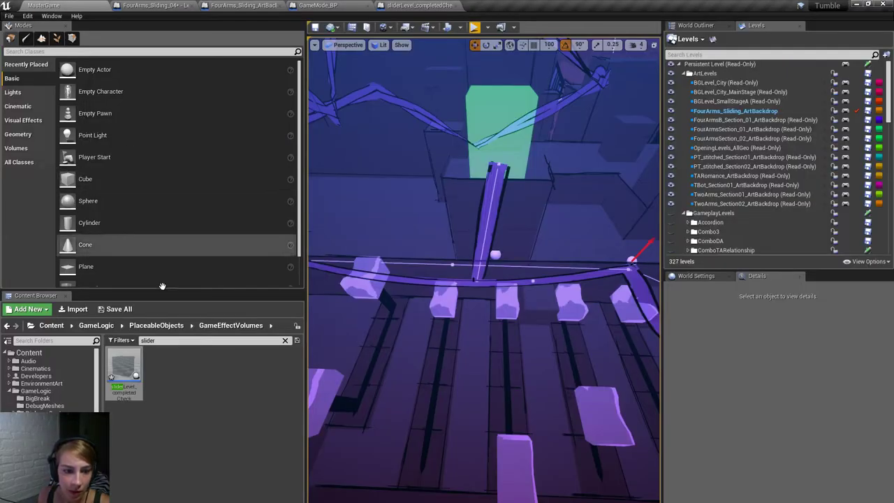
pyautogui.click(428, 5)
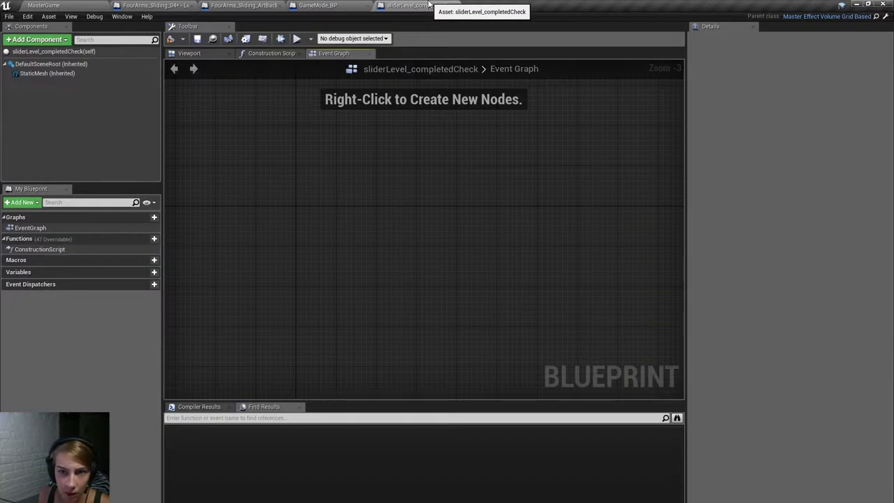
pyautogui.click(28, 5)
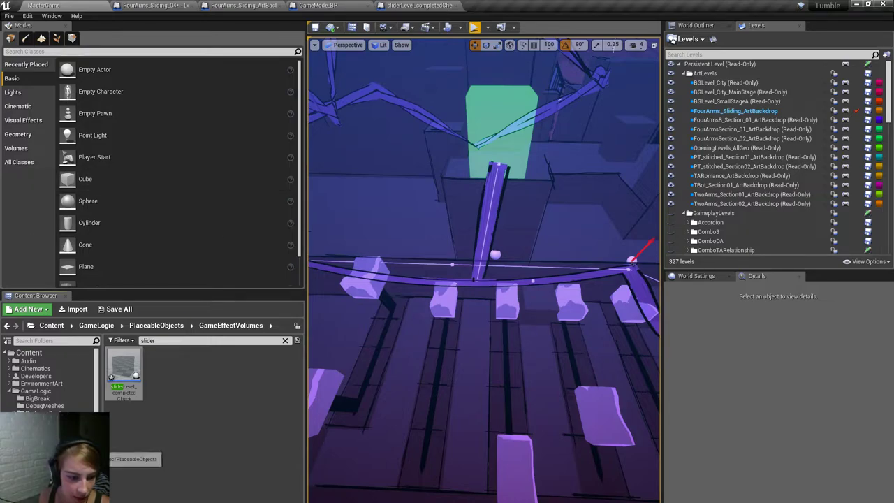
pyautogui.click(156, 326)
pyautogui.click(285, 341)
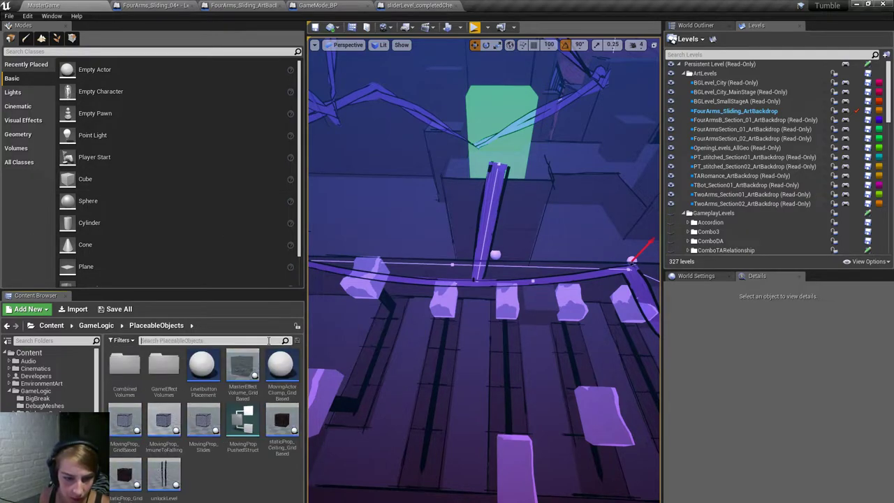
pyautogui.write('master evv')
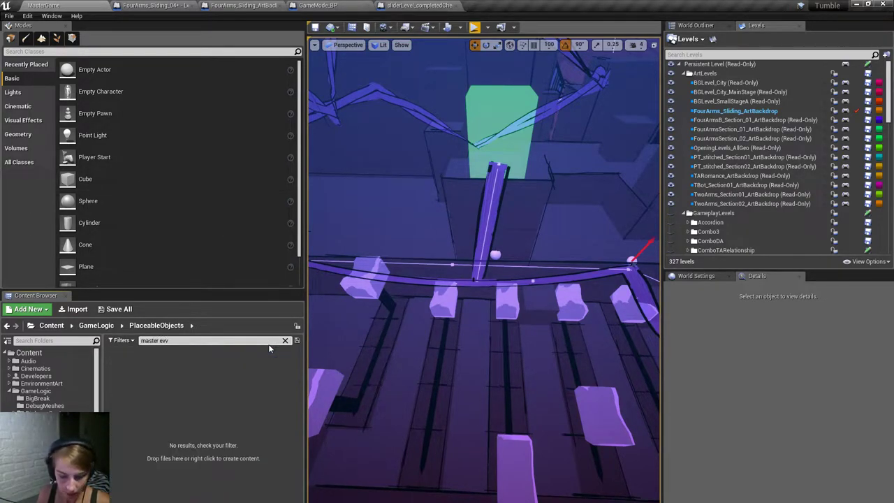
pyautogui.press('BackSpace')
pyautogui.press('BackSpace')
pyautogui.write('ffe')
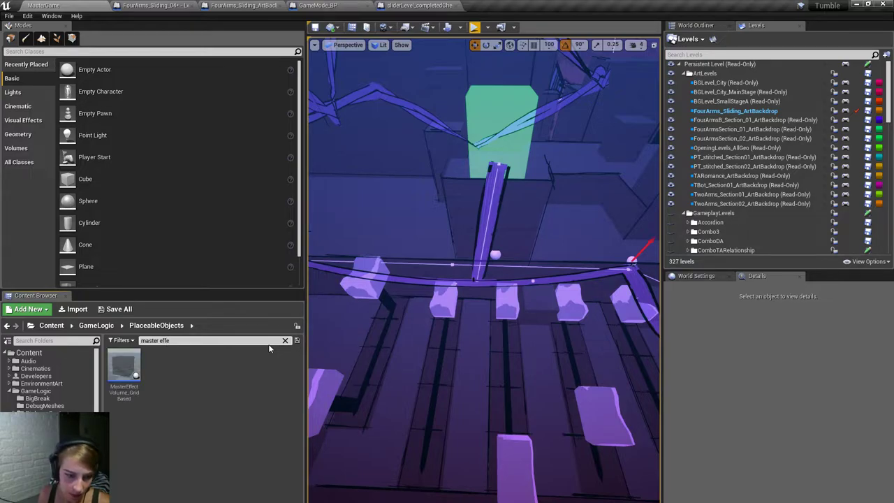
pyautogui.doubleClick(133, 374)
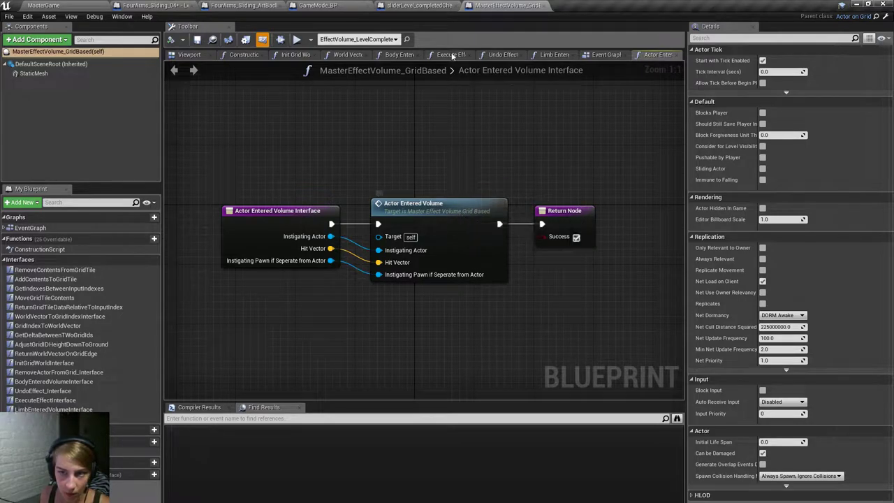
pyautogui.click(424, 7)
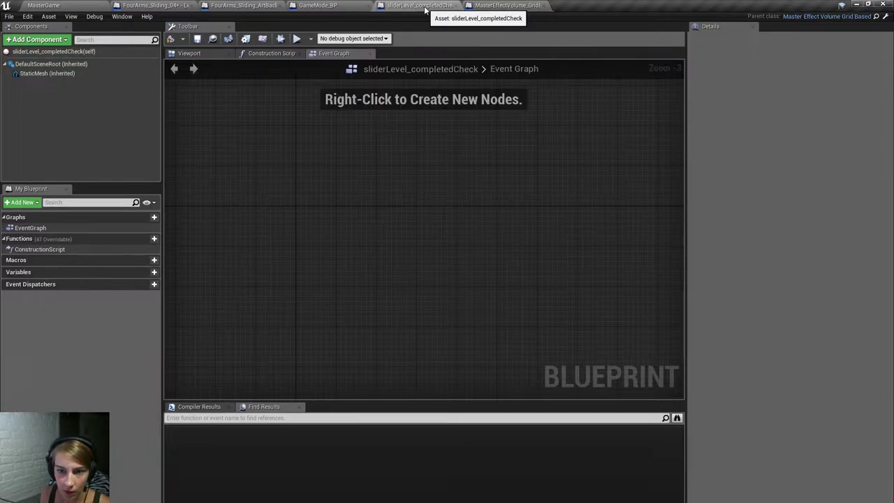
# Add an Event Actor Entered Volume override node to the Event Graph.
pyautogui.rightClick(348, 228)
pyautogui.write('actor ')
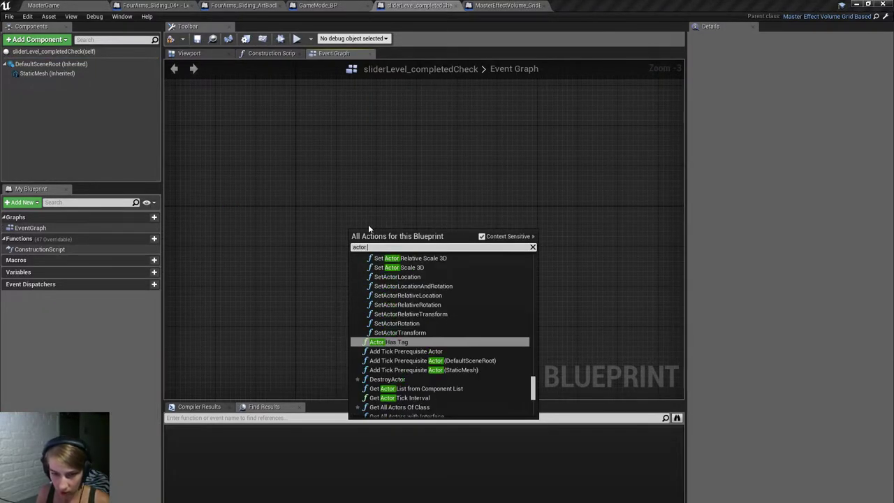
pyautogui.write('enter')
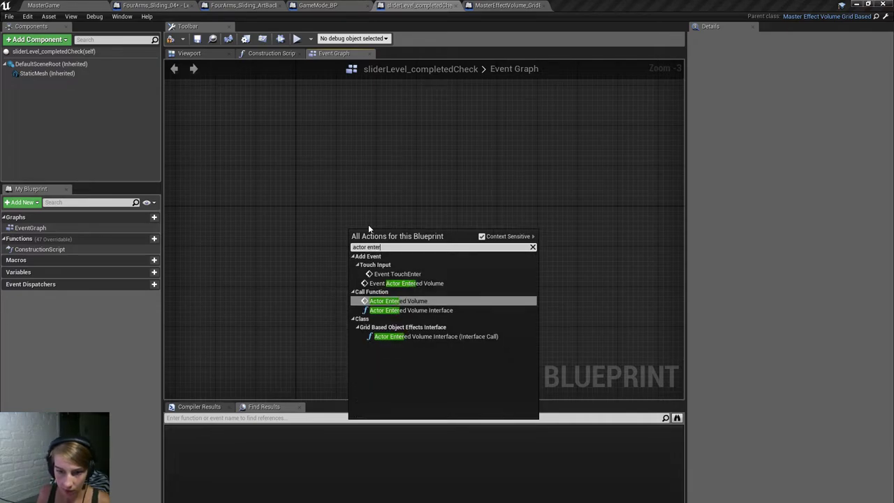
pyautogui.press('Up')
pyautogui.press('Return')
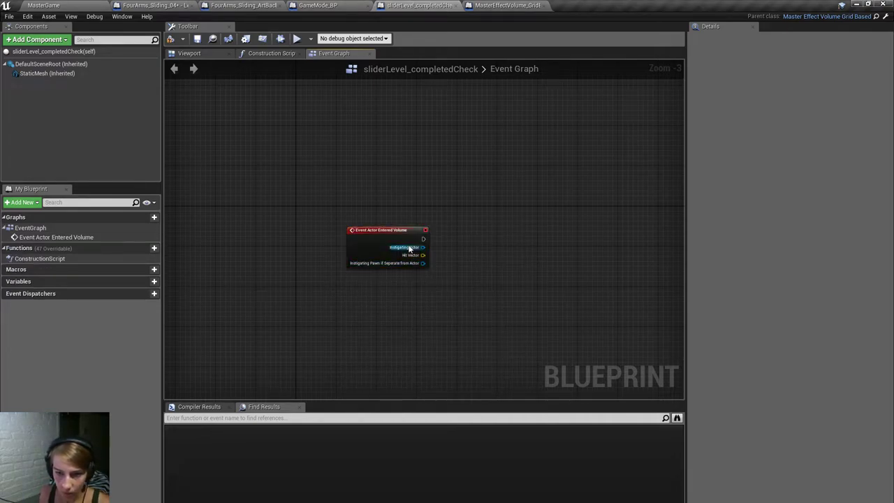
# Add a call to the parent Actor Entered Volume, checking the parent blueprint's event graph.
pyautogui.rightClick(410, 236)
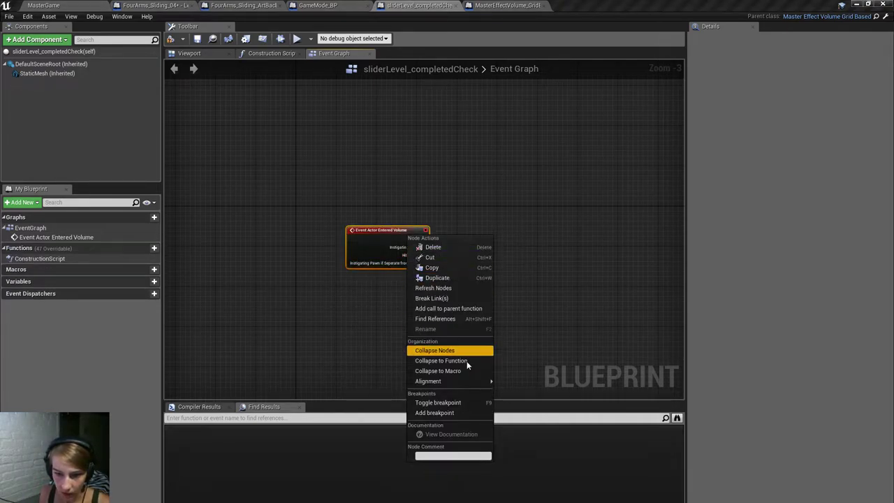
pyautogui.click(457, 307)
pyautogui.click(508, 5)
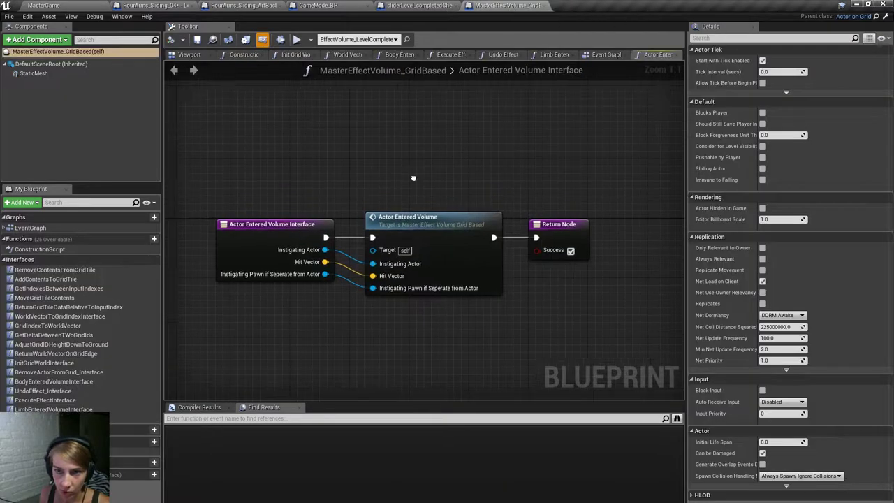
pyautogui.click(605, 56)
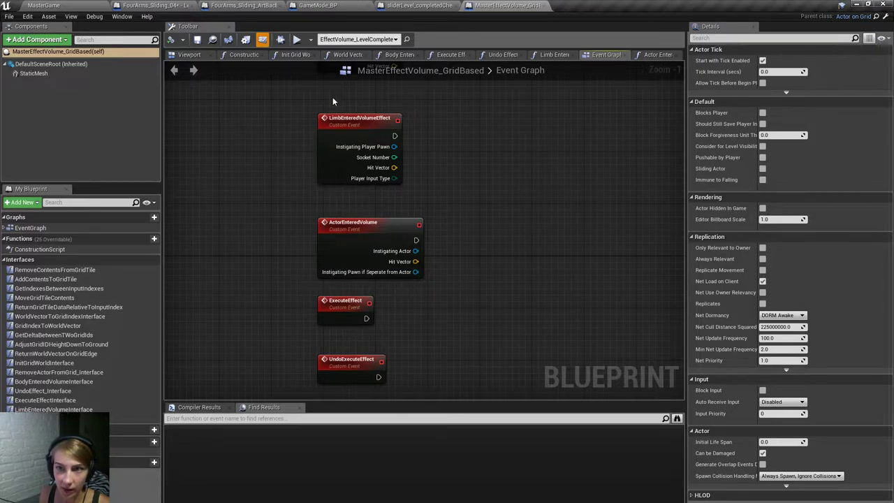
pyautogui.click(419, 5)
# Wire Instigating Actor, Hit Vector and Instigating Pawn into the parent call and straighten the wires.
pyautogui.moveTo(377, 278); pyautogui.dragTo(505, 236)
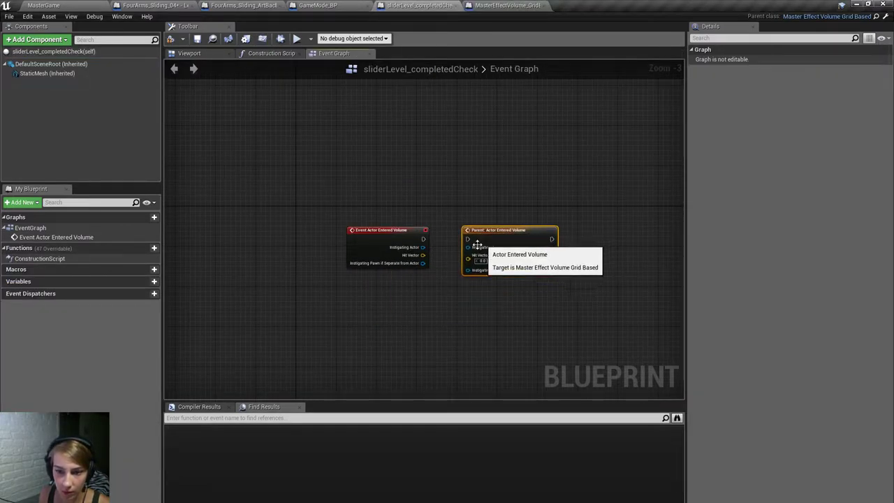
pyautogui.scroll(2, 477, 244)
pyautogui.moveTo(410, 247); pyautogui.dragTo(468, 257)
pyautogui.moveTo(410, 268); pyautogui.dragTo(477, 272)
pyautogui.moveTo(493, 238); pyautogui.dragTo(474, 232)
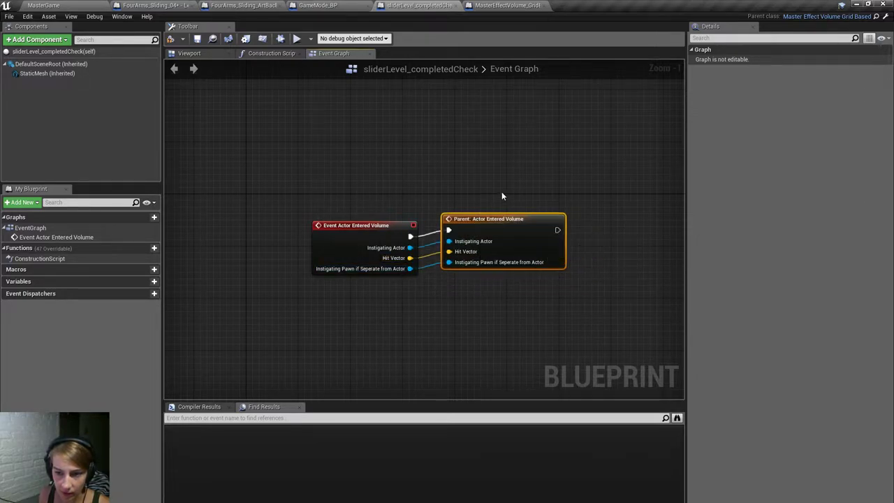
pyautogui.press('q')
pyautogui.click(499, 209)
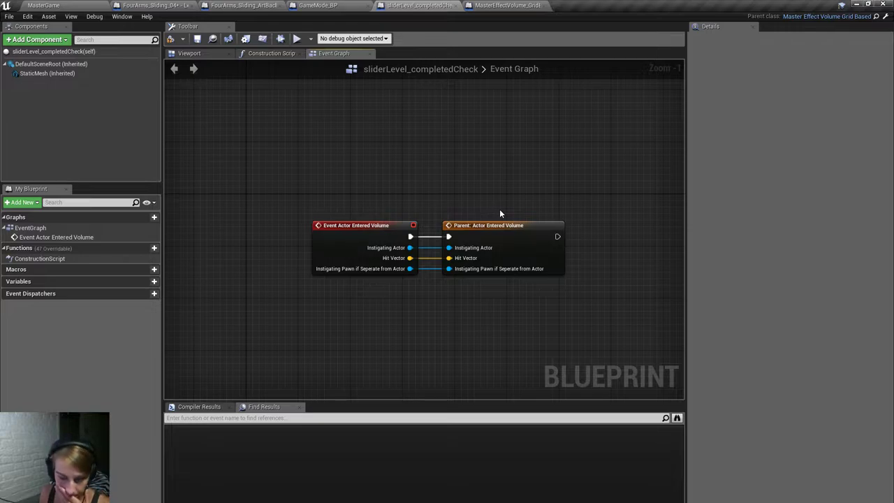
pyautogui.moveTo(561, 204); pyautogui.dragTo(450, 203, button='right')
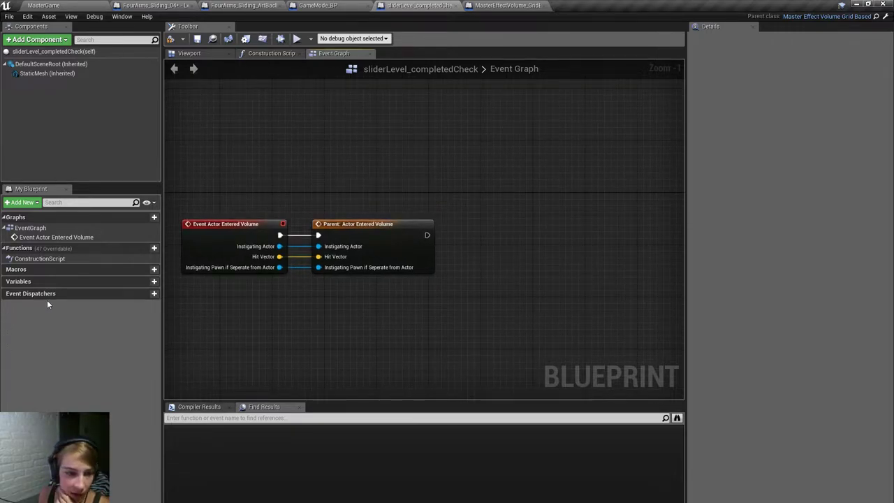
# Add an event dispatcher named sliderEnteredVolume.
pyautogui.click(154, 293)
pyautogui.press('BackSpace')
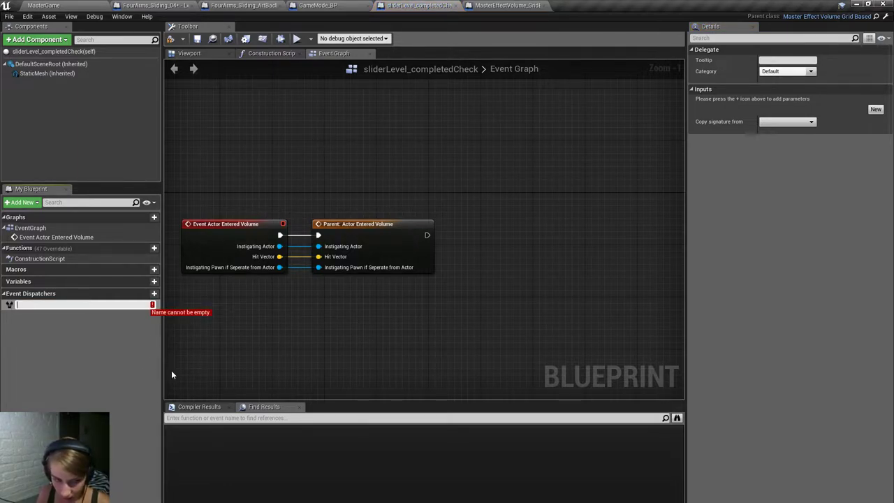
pyautogui.write('slide')
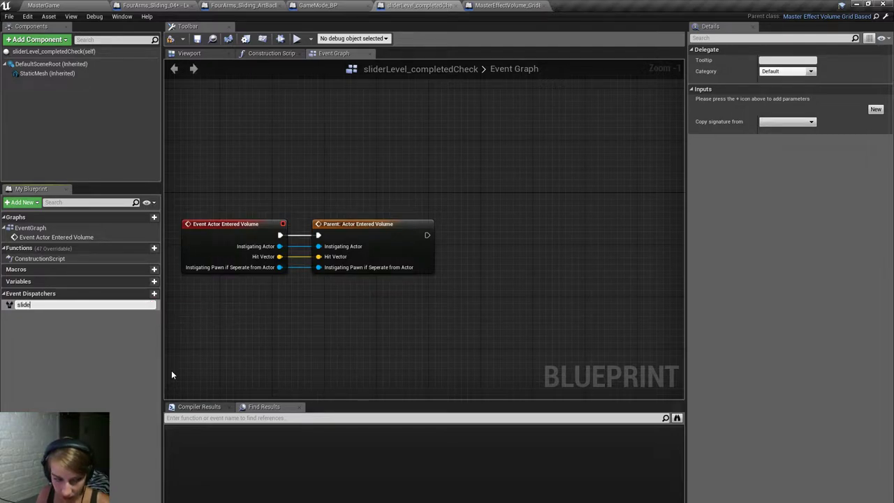
pyautogui.write('rEntered')
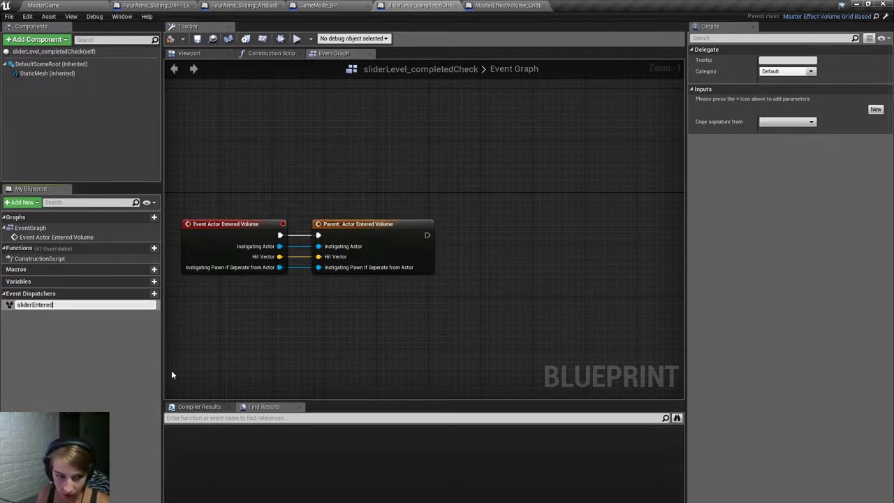
pyautogui.write('Volume')
pyautogui.press('Return')
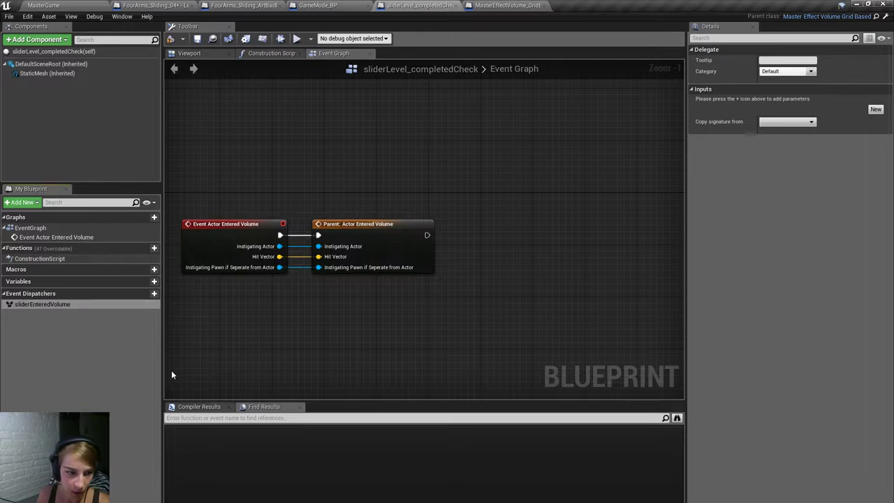
# Add a variable named triggered.
pyautogui.click(154, 281)
pyautogui.write('t')
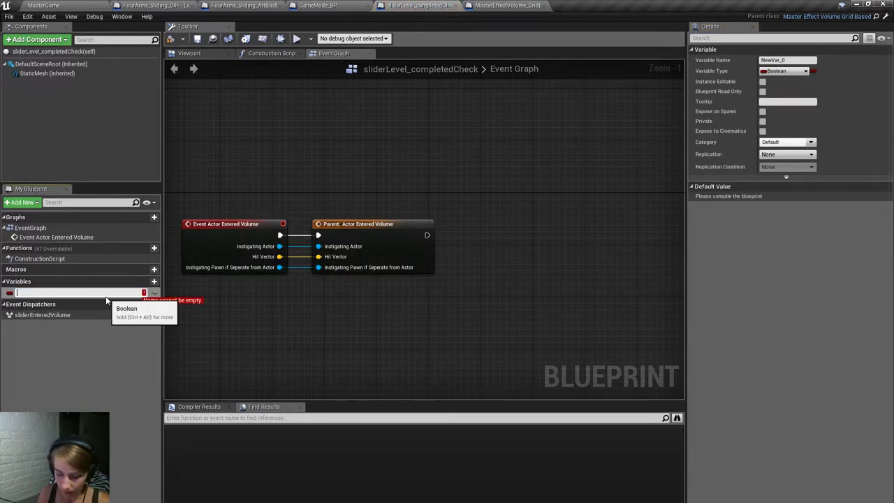
pyautogui.write('riggered')
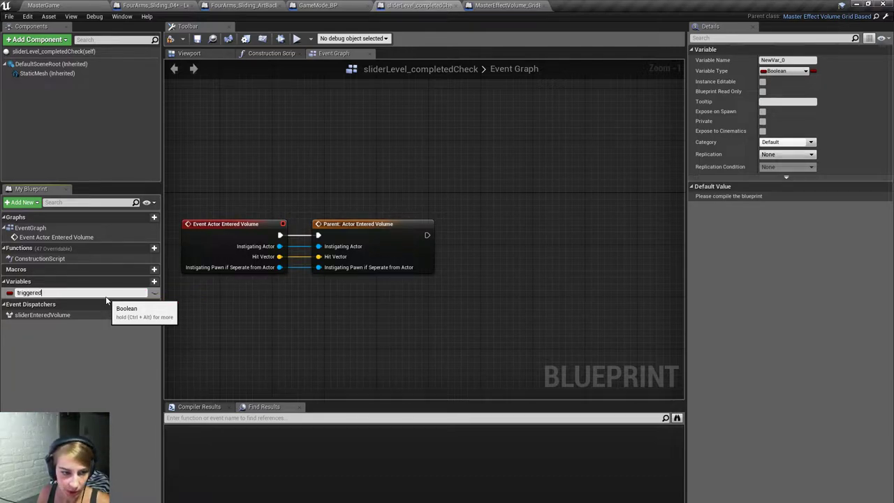
pyautogui.press('Return')
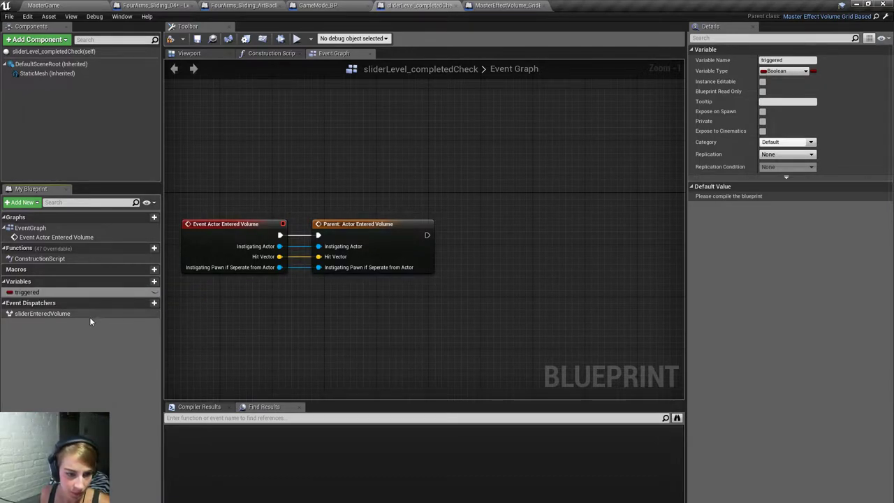
# Rename the dispatcher again, re-entering sliderEnteredVolume.
pyautogui.rightClick(87, 313)
pyautogui.click(115, 332)
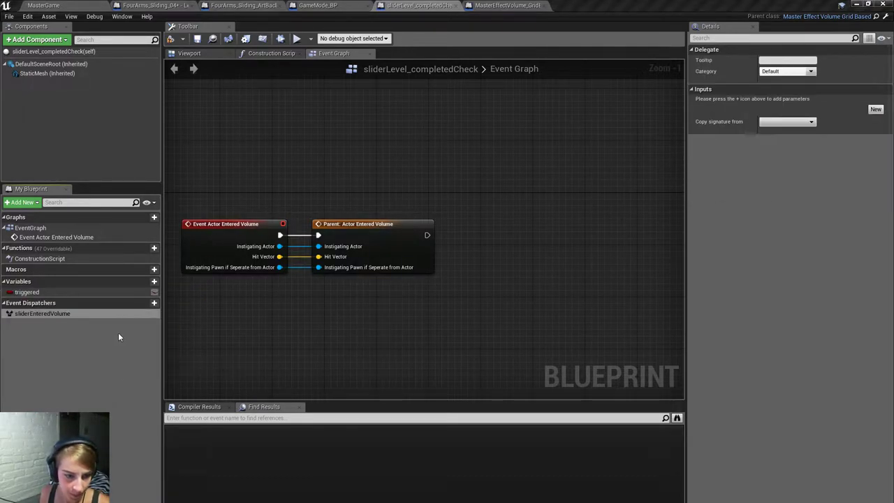
pyautogui.press('BackSpace')
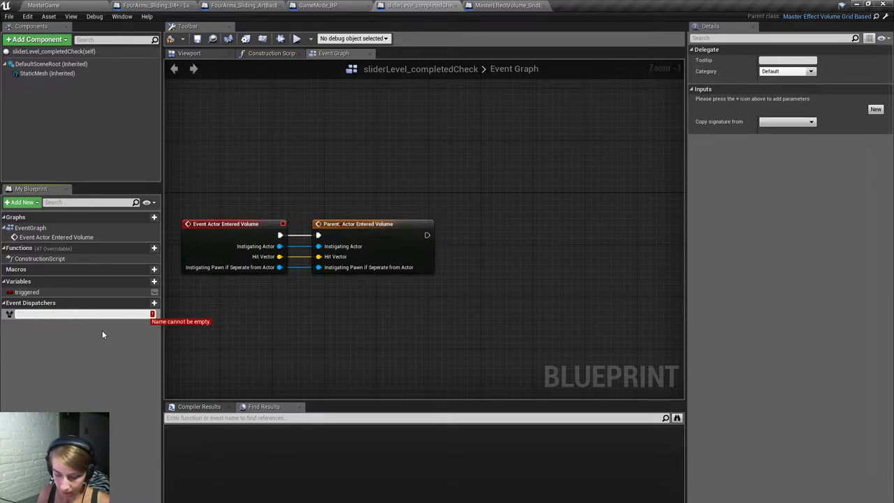
pyautogui.write('sliderEnteredVolume')
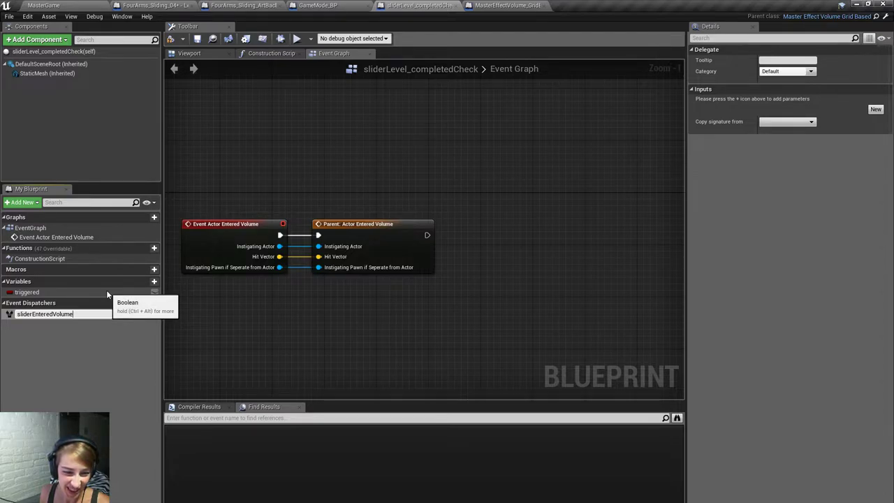
pyautogui.press('Return')
pyautogui.moveTo(389, 332); pyautogui.dragTo(361, 303, button='right')
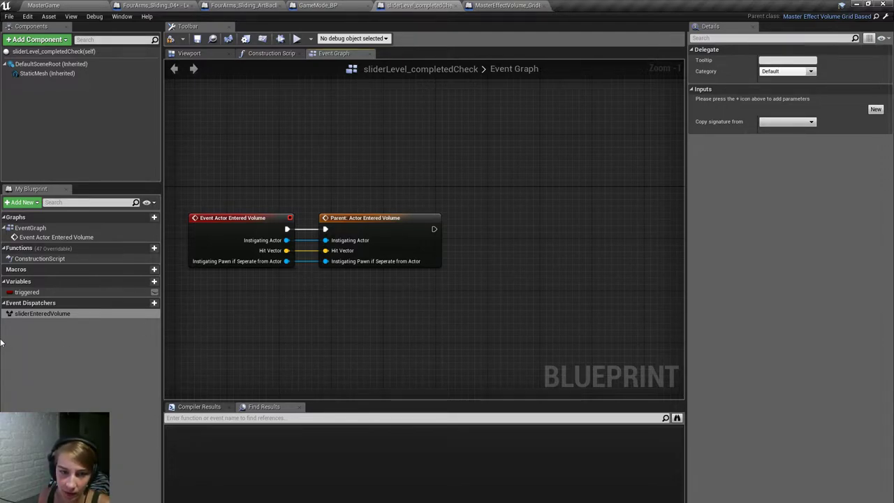
# Delete the triggered variable.
pyautogui.click(55, 292)
pyautogui.rightClick(59, 293)
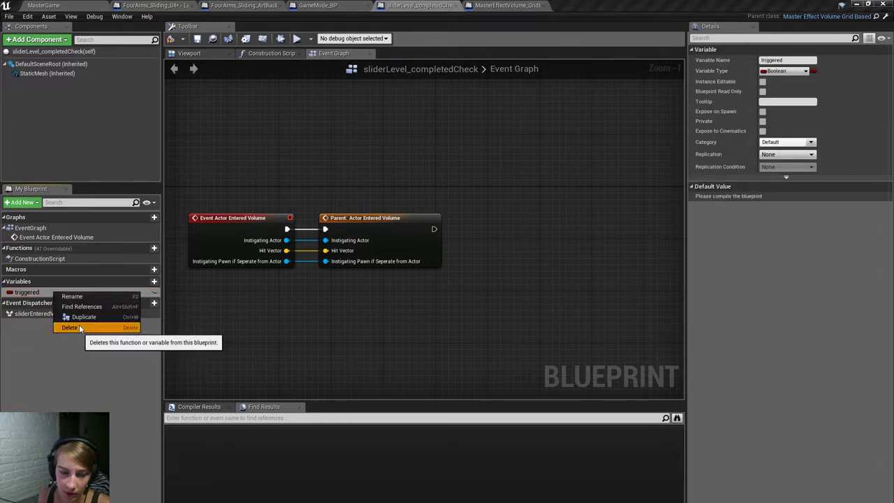
pyautogui.click(79, 324)
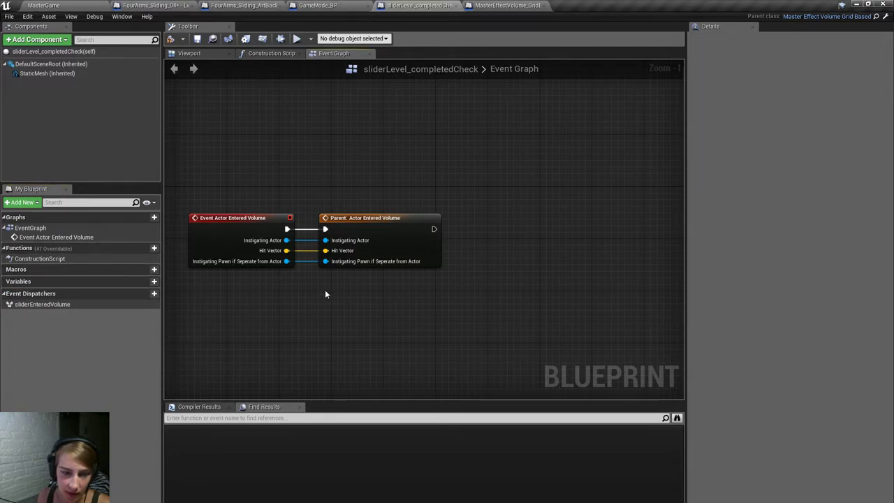
# Add a new function named checkActorInVolume.
pyautogui.click(137, 250)
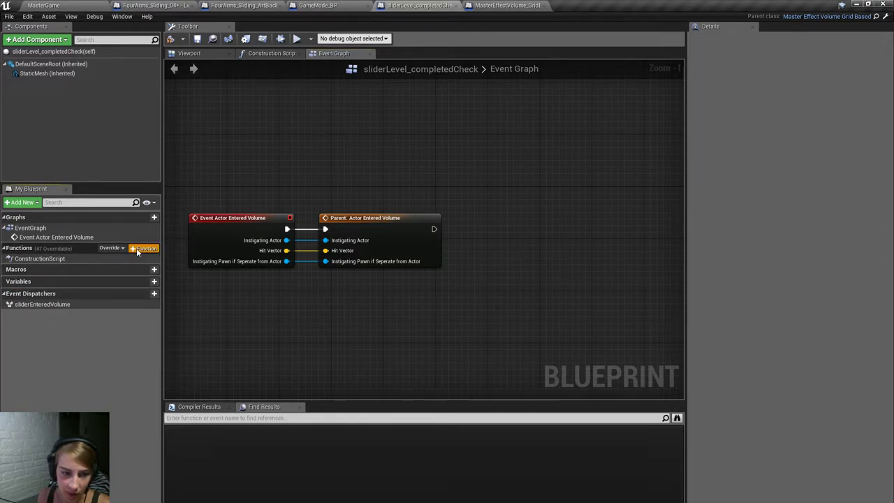
pyautogui.write('checkActo')
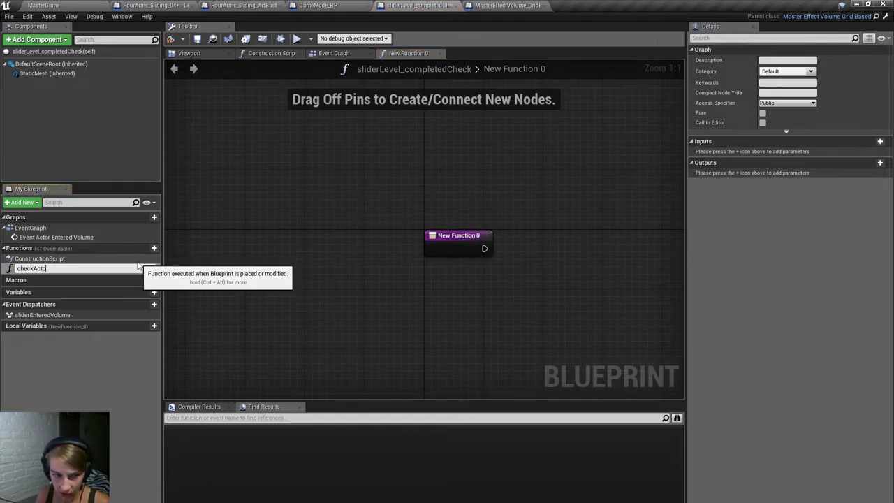
pyautogui.write('ume')
pyautogui.press('Return')
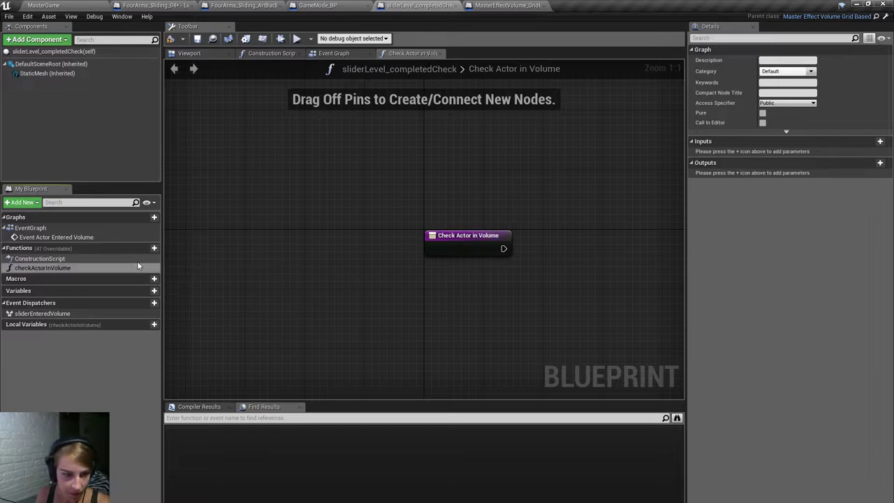
pyautogui.moveTo(553, 297); pyautogui.dragTo(443, 306, button='right')
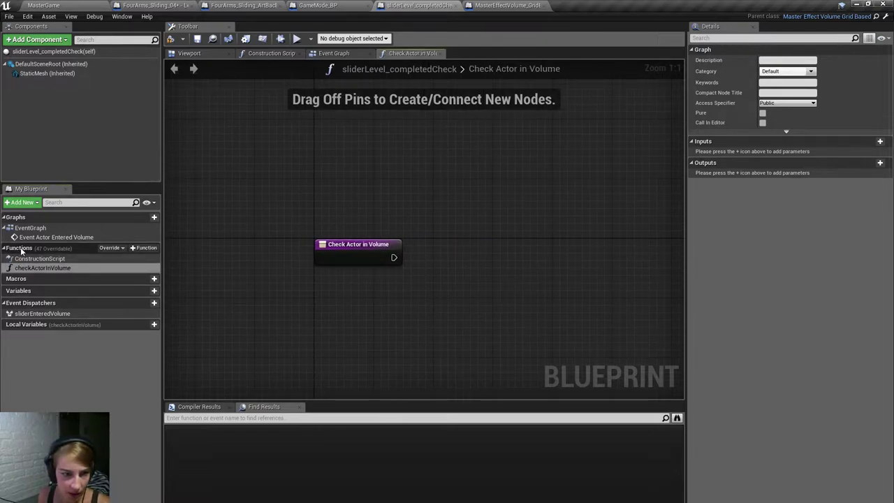
# Add an Event BeginPlay node above the Actor Entered Volume nodes in the Event Graph.
pyautogui.click(59, 237)
pyautogui.doubleClick(59, 237)
pyautogui.scroll(-4, 397, 310)
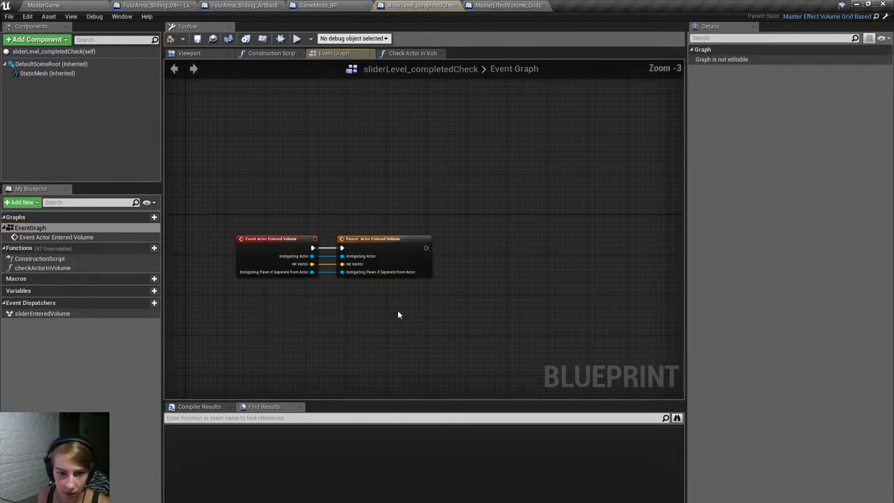
pyautogui.rightClick(312, 177)
pyautogui.write('begin play')
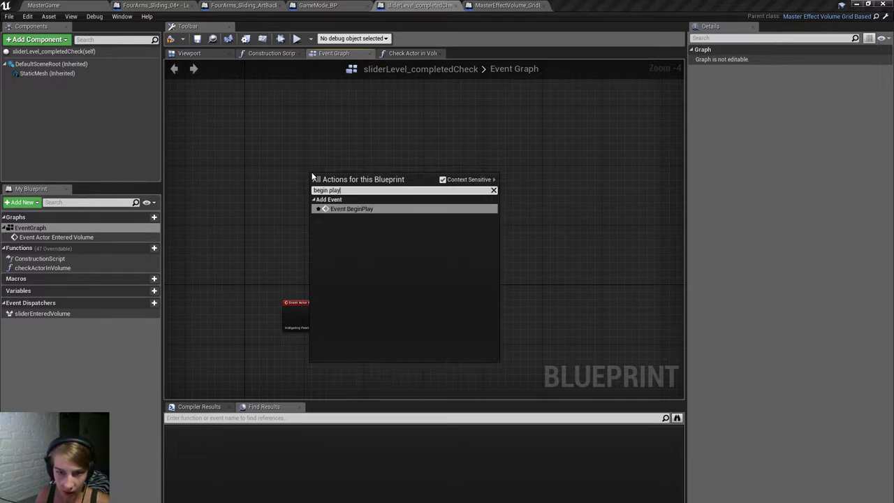
pyautogui.press('Return')
pyautogui.moveTo(335, 183); pyautogui.dragTo(313, 262)
pyautogui.scroll(3, 320, 269)
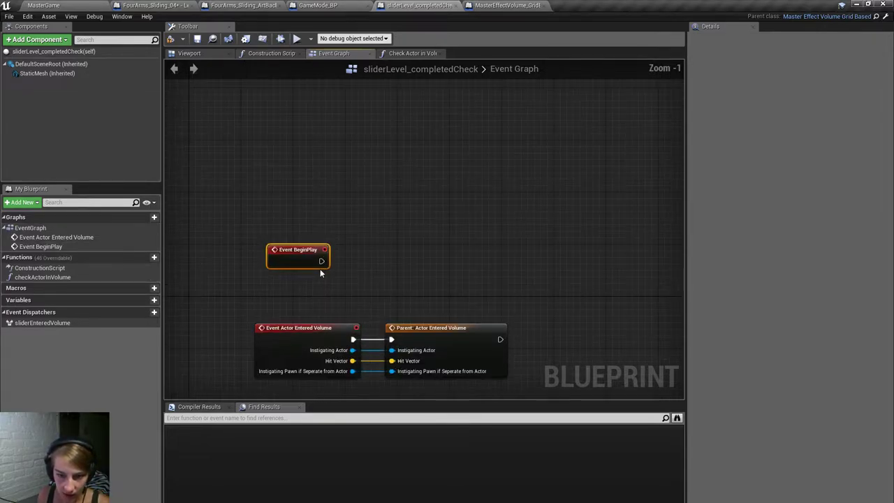
pyautogui.moveTo(326, 268); pyautogui.dragTo(319, 215, button='right')
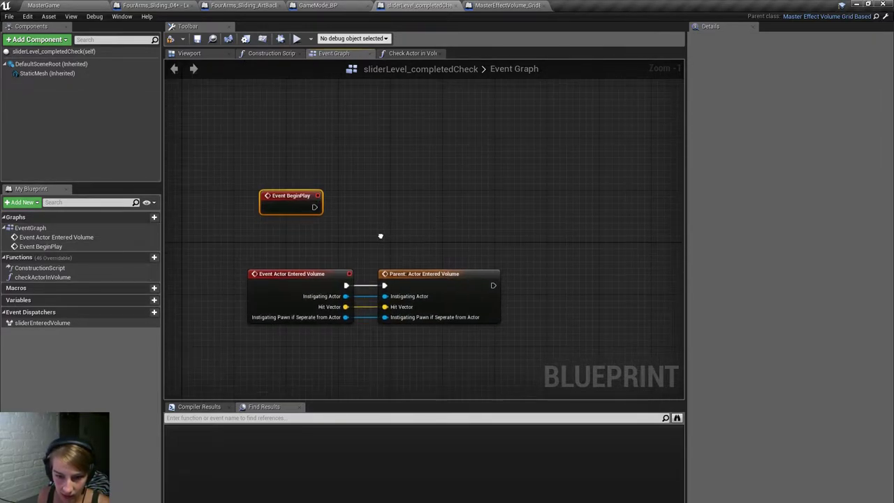
# Delete Event BeginPlay and add a Get Grid Manager node from the Instigating Pawn pin.
pyautogui.press('Delete')
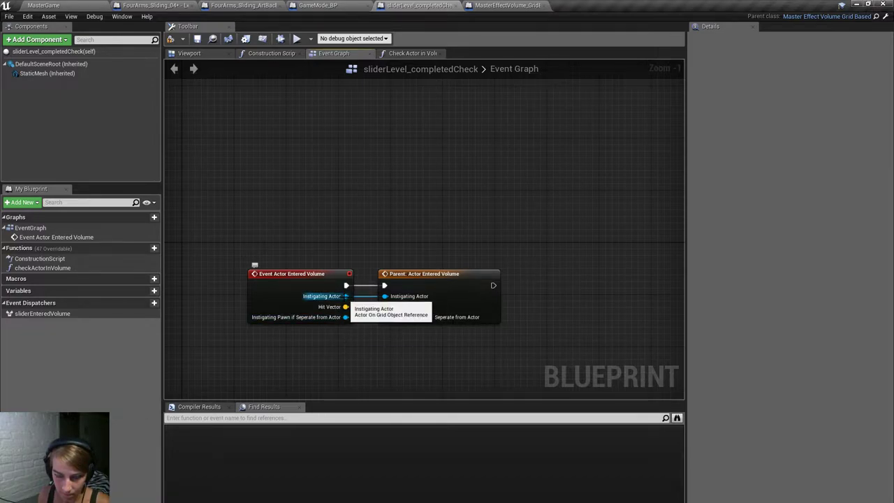
pyautogui.moveTo(345, 317); pyautogui.dragTo(419, 372)
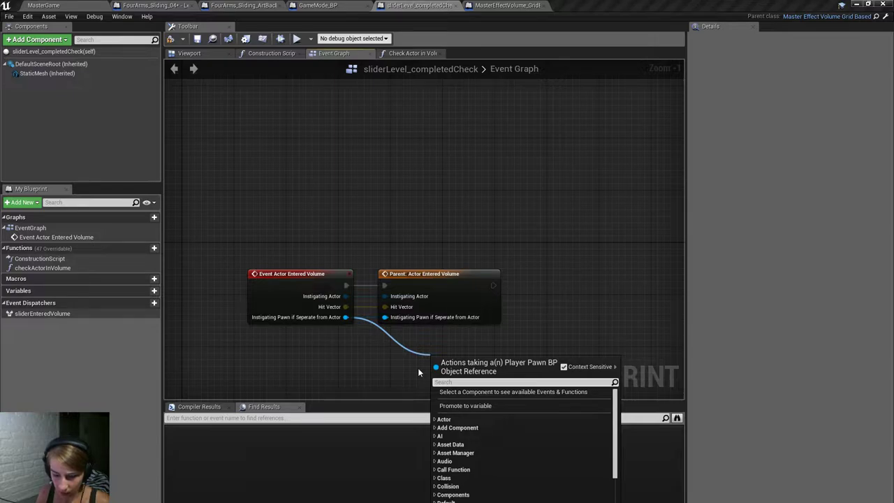
pyautogui.write('cast p')
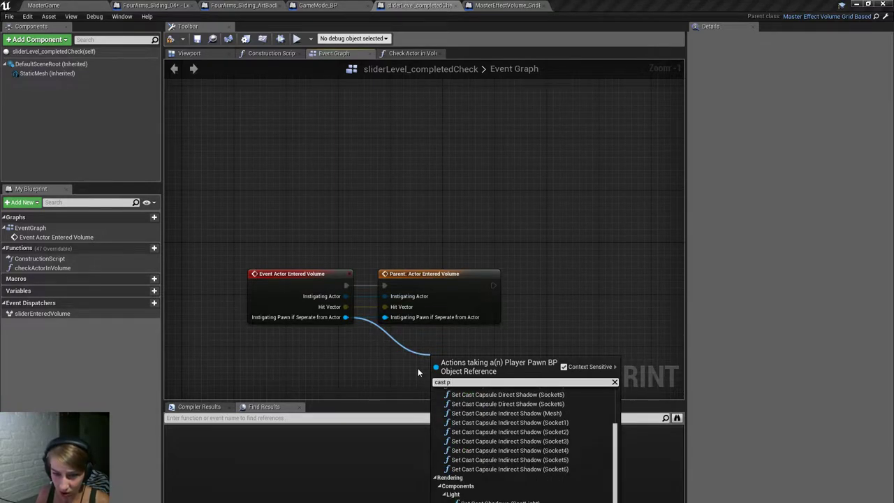
pyautogui.click(348, 336)
pyautogui.moveTo(345, 317); pyautogui.dragTo(360, 358)
pyautogui.write('get')
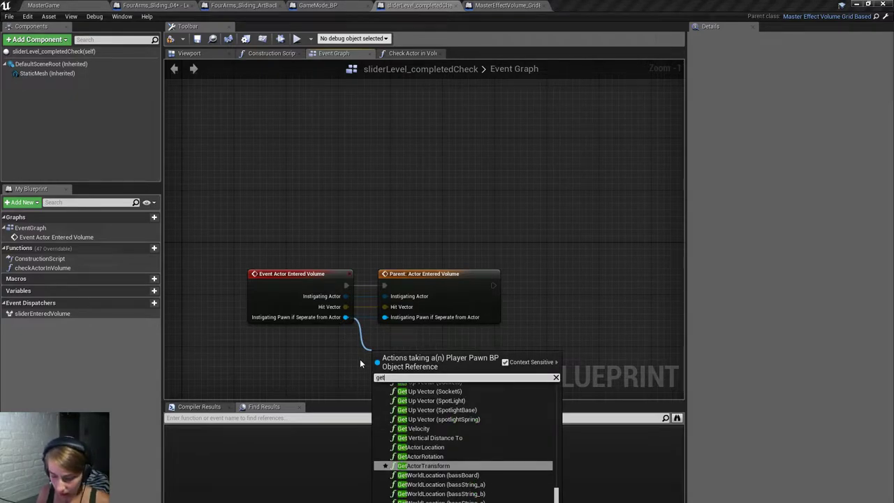
pyautogui.write(' grid man')
pyautogui.press('Return')
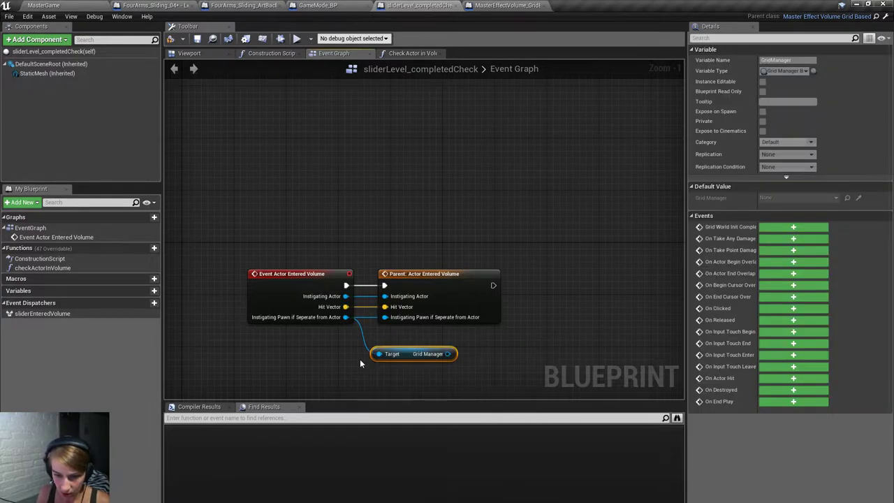
pyautogui.moveTo(435, 347); pyautogui.dragTo(475, 339)
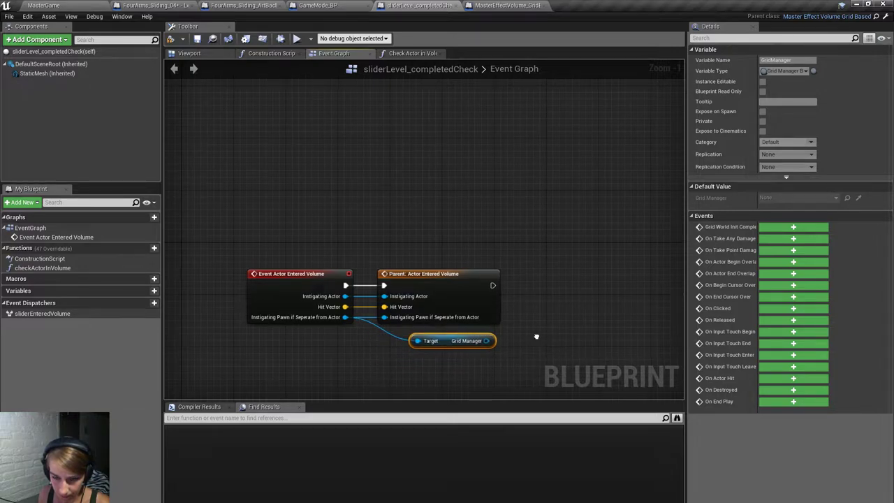
pyautogui.moveTo(537, 340); pyautogui.dragTo(489, 332, button='right')
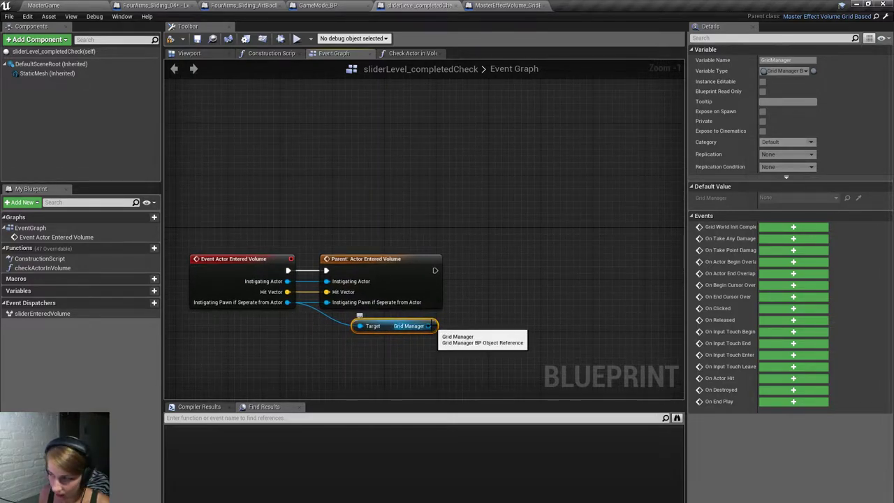
# Promote Grid Manager to a gridManager variable and run its SET after the Parent call.
pyautogui.moveTo(428, 326); pyautogui.dragTo(466, 283)
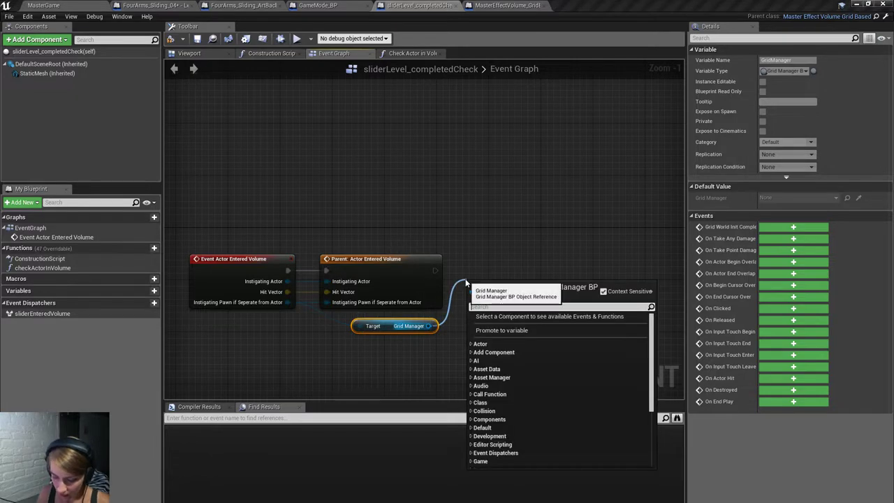
pyautogui.write('promo')
pyautogui.press('Return')
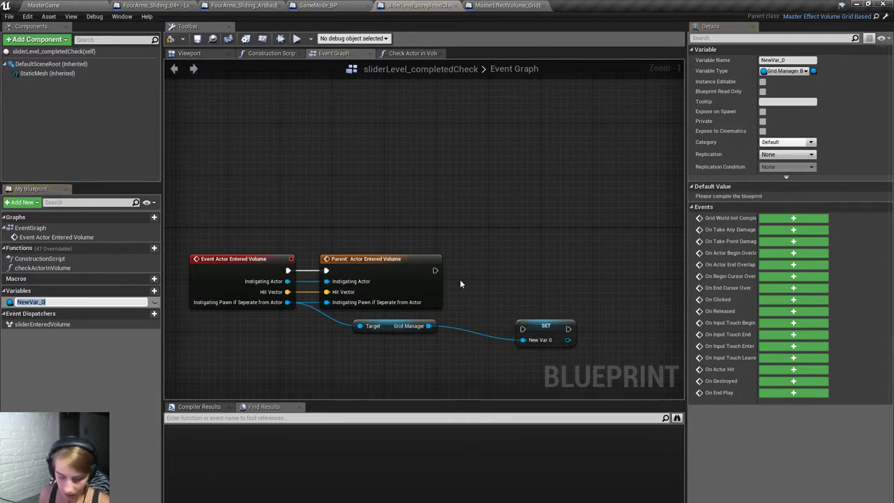
pyautogui.write('gridMan')
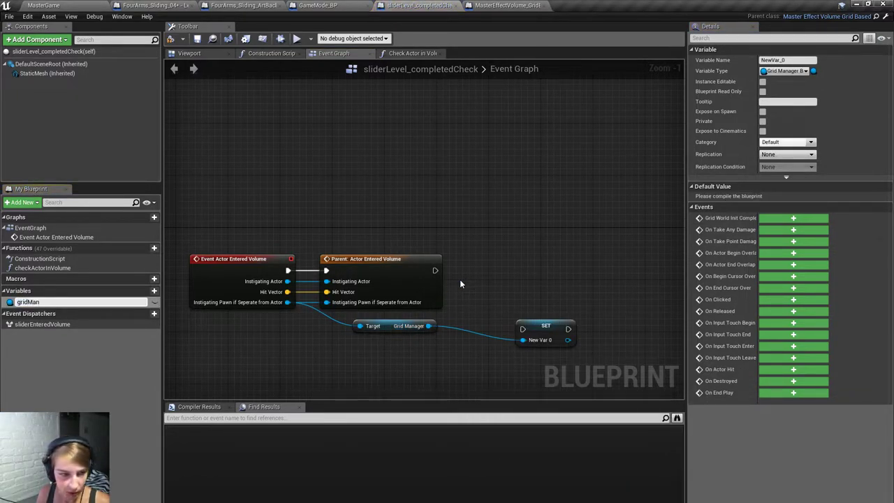
pyautogui.write('ager')
pyautogui.press('Return')
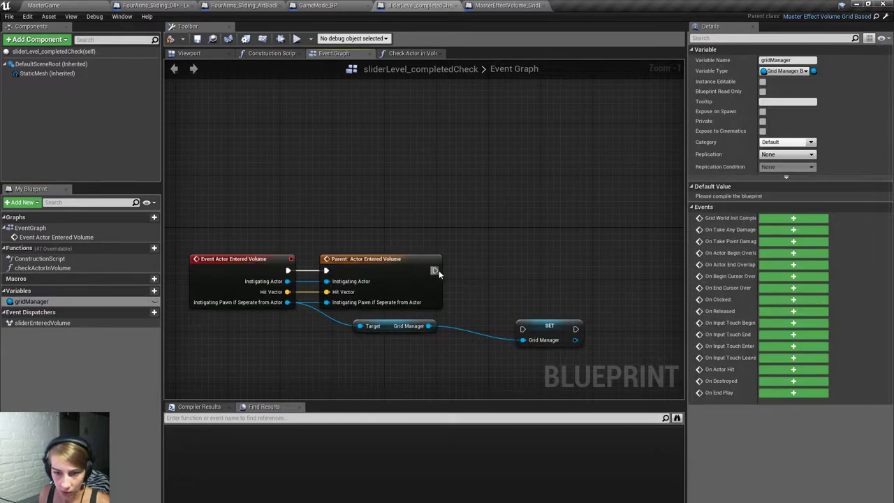
pyautogui.moveTo(435, 270); pyautogui.dragTo(503, 265)
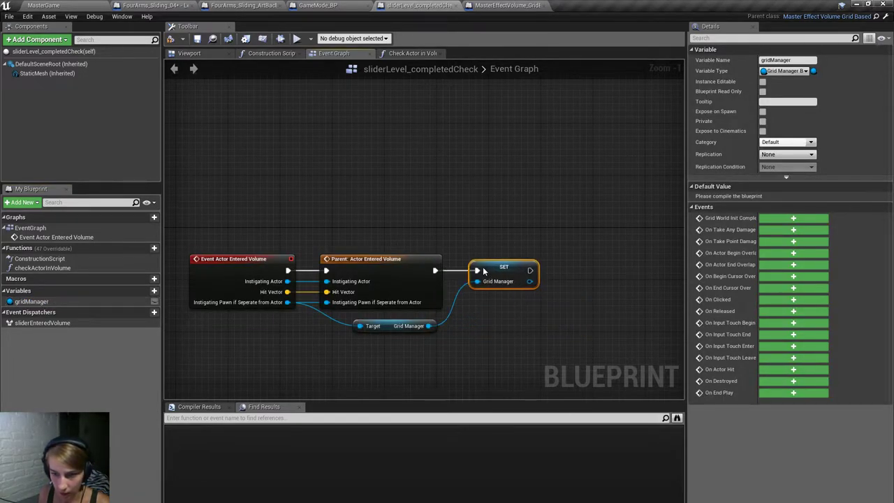
pyautogui.click(540, 341)
pyautogui.moveTo(540, 341); pyautogui.dragTo(456, 338, button='right')
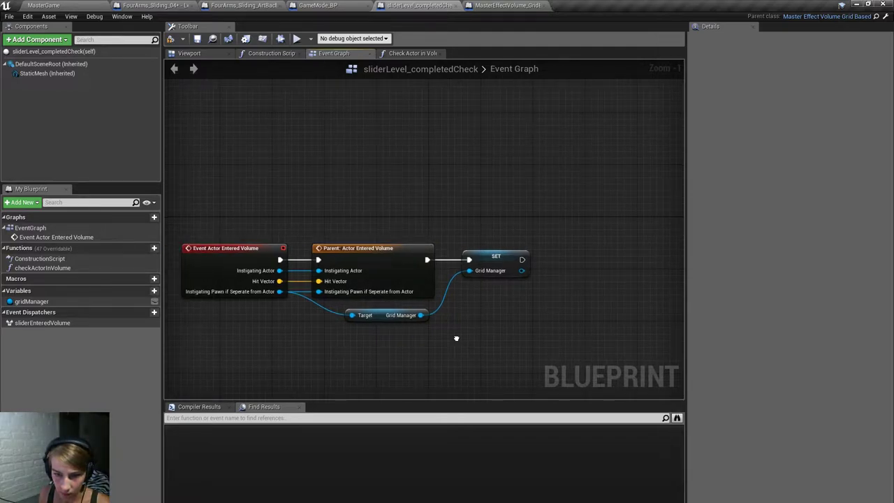
# In the checkActorInVolume graph, add a gridManager getter node.
pyautogui.doubleClick(42, 267)
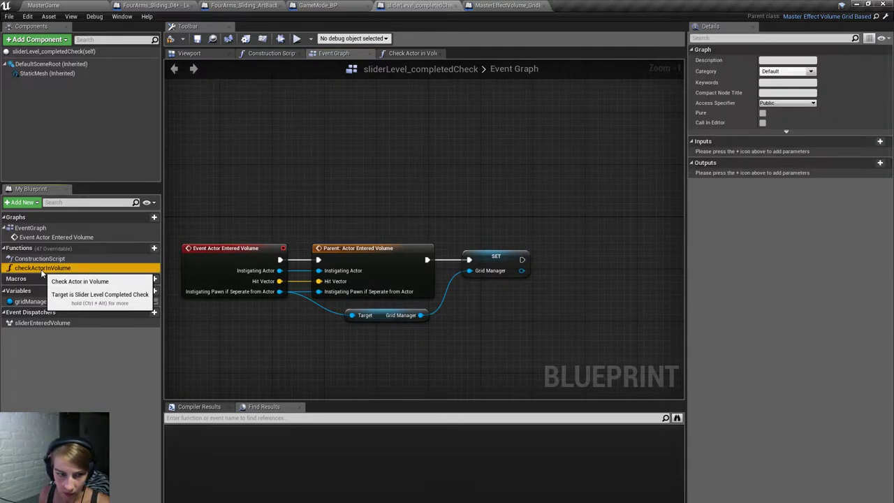
pyautogui.moveTo(90, 302); pyautogui.dragTo(378, 276)
pyautogui.click(359, 302)
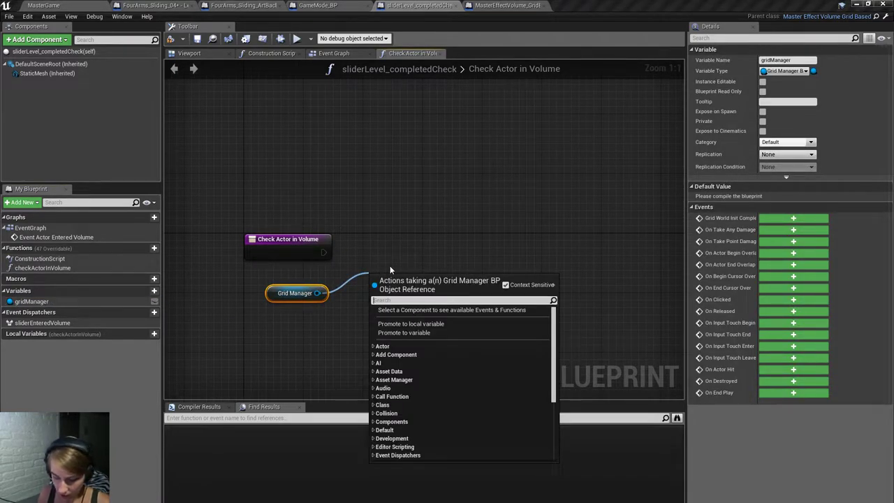
pyautogui.write('world position to')
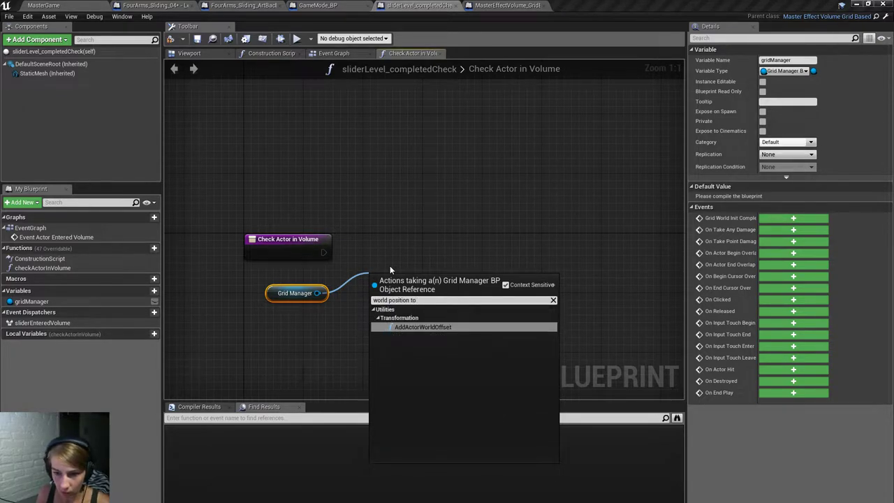
pyautogui.hotkey('ctrl', 'a')
pyautogui.press('BackSpace')
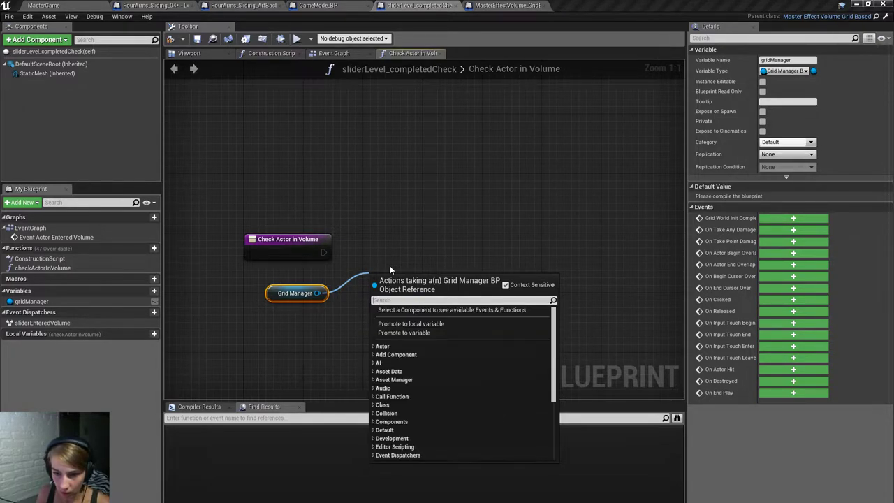
pyautogui.press('Escape')
pyautogui.click(336, 164)
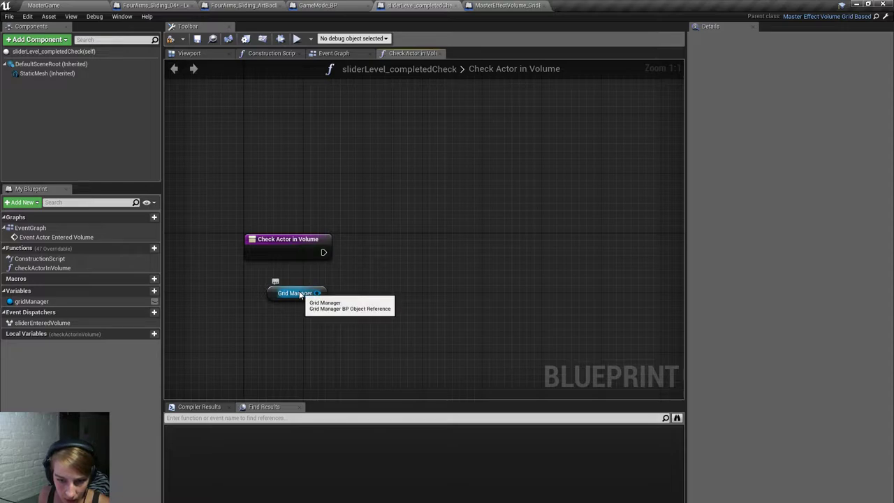
# Add gridManager's World Vector to Grid Index Interface, running after the function entry.
pyautogui.moveTo(317, 292); pyautogui.dragTo(355, 255)
pyautogui.write('world')
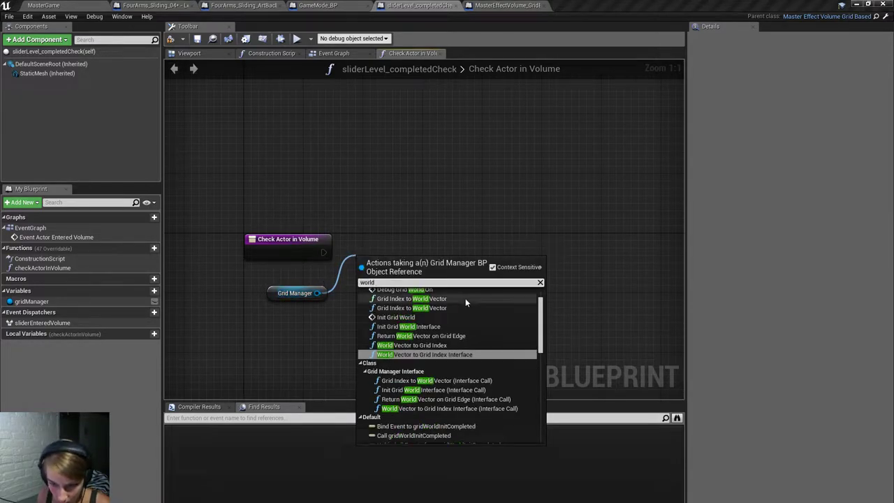
pyautogui.scroll(2, 466, 304)
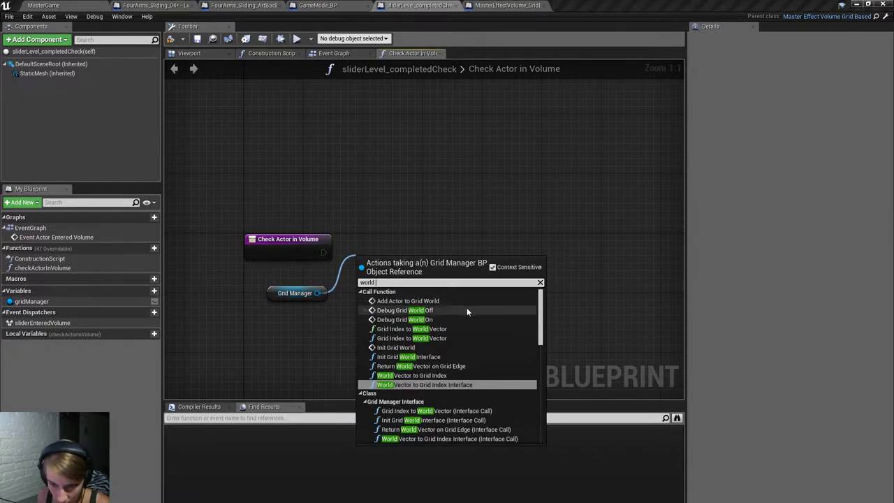
pyautogui.scroll(-2, 473, 364)
pyautogui.click(475, 379)
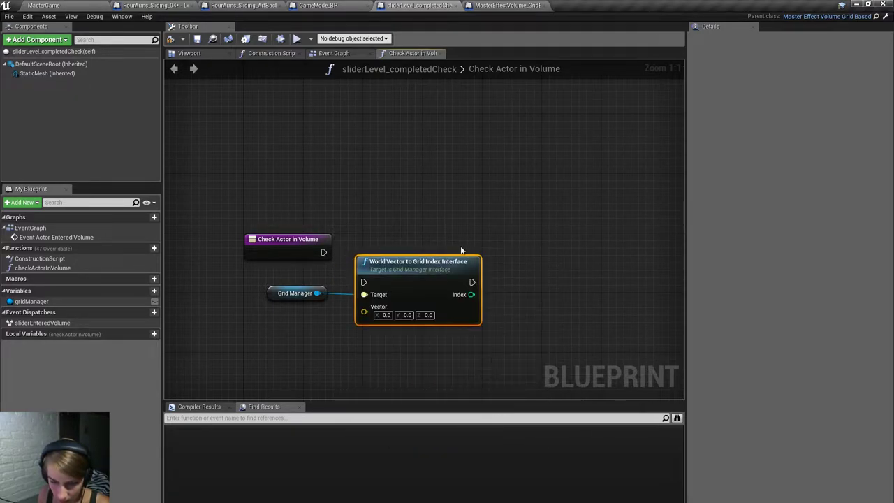
pyautogui.moveTo(381, 287); pyautogui.dragTo(323, 252)
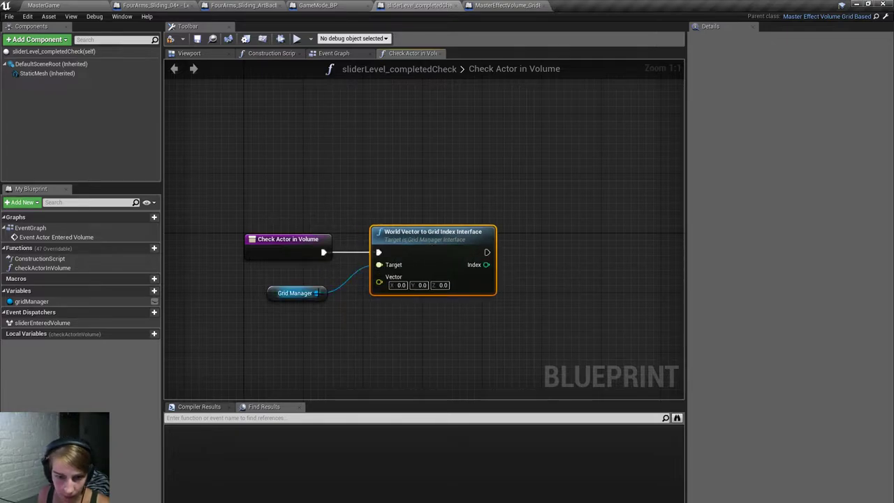
pyautogui.moveTo(316, 286); pyautogui.dragTo(317, 264)
# Feed a GetActorLocation node into the World Vector to Grid Index Vector input.
pyautogui.rightClick(315, 310)
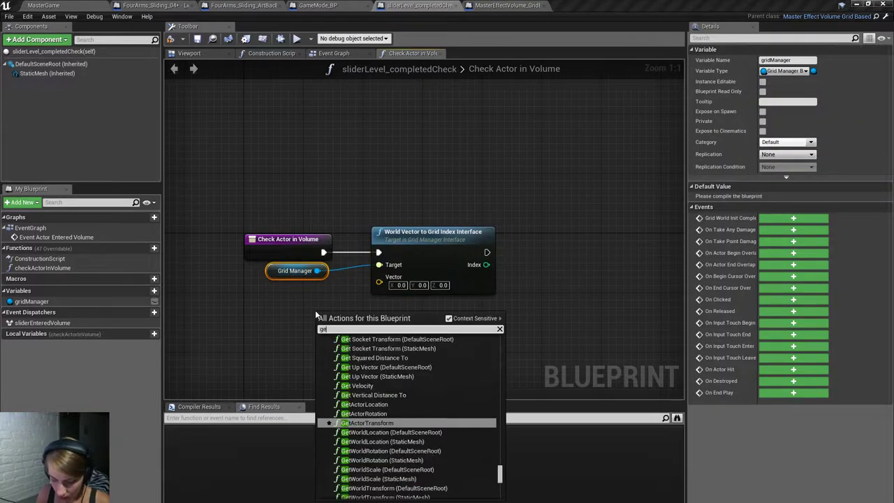
pyautogui.write('get actor locatio')
pyautogui.press('Return')
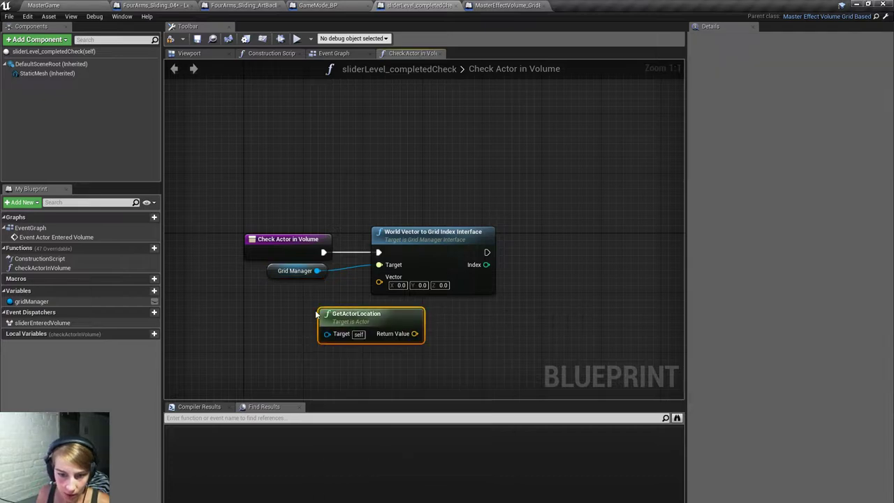
pyautogui.moveTo(400, 315); pyautogui.dragTo(303, 296)
pyautogui.moveTo(379, 281); pyautogui.dragTo(318, 312)
pyautogui.moveTo(442, 330)
pyautogui.mouseDown(button='right')
pyautogui.moveTo(366, 332)
pyautogui.moveTo(427, 335)
pyautogui.mouseUp(button='right')
pyautogui.click(512, 335)
pyautogui.moveTo(441, 284); pyautogui.dragTo(493, 310)
pyautogui.click(429, 321)
pyautogui.moveTo(272, 289); pyautogui.dragTo(382, 321)
# Search 'tile' from Grid Manager and add Return Grid Tile Data Relative to Input Index.
pyautogui.write('check')
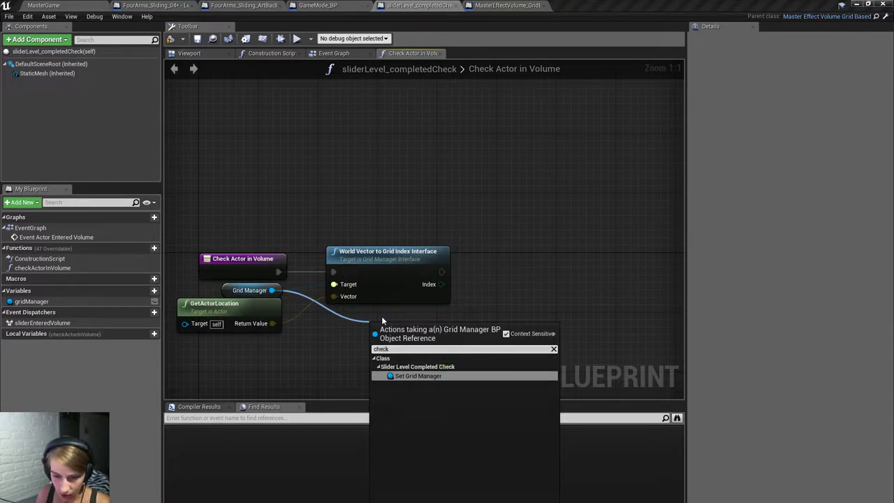
pyautogui.press('BackSpace')
pyautogui.press('BackSpace')
pyautogui.press('BackSpace')
pyautogui.press('BackSpace')
pyautogui.press('BackSpace')
pyautogui.write('get tile')
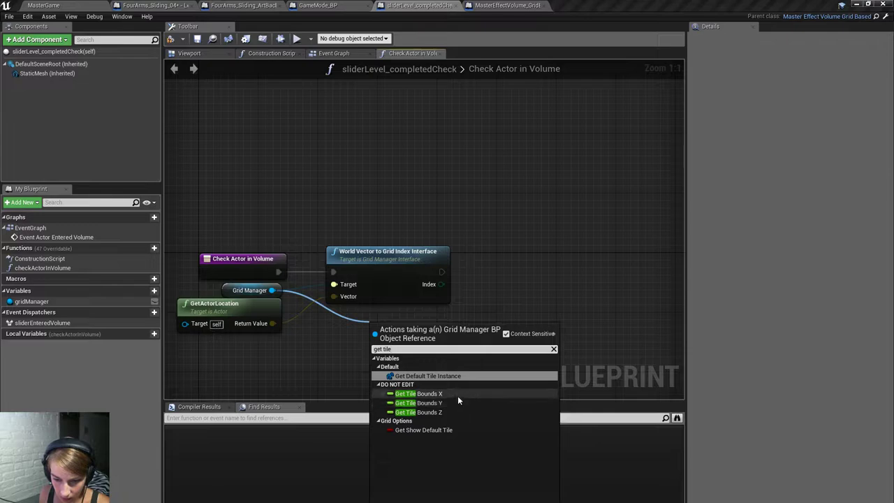
pyautogui.press('BackSpace')
pyautogui.press('BackSpace')
pyautogui.press('BackSpace')
pyautogui.press('BackSpace')
pyautogui.press('BackSpace')
pyautogui.press('BackSpace')
pyautogui.press('BackSpace')
pyautogui.press('BackSpace')
pyautogui.write('tile')
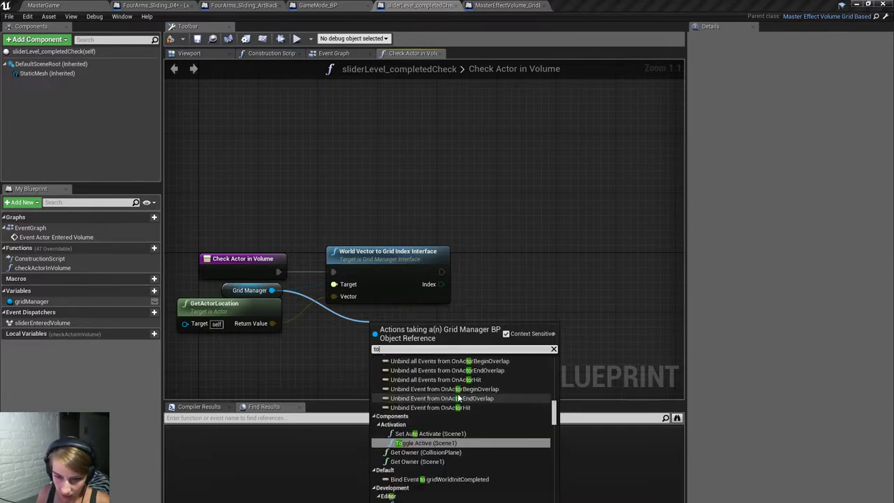
pyautogui.scroll(-2, 455, 398)
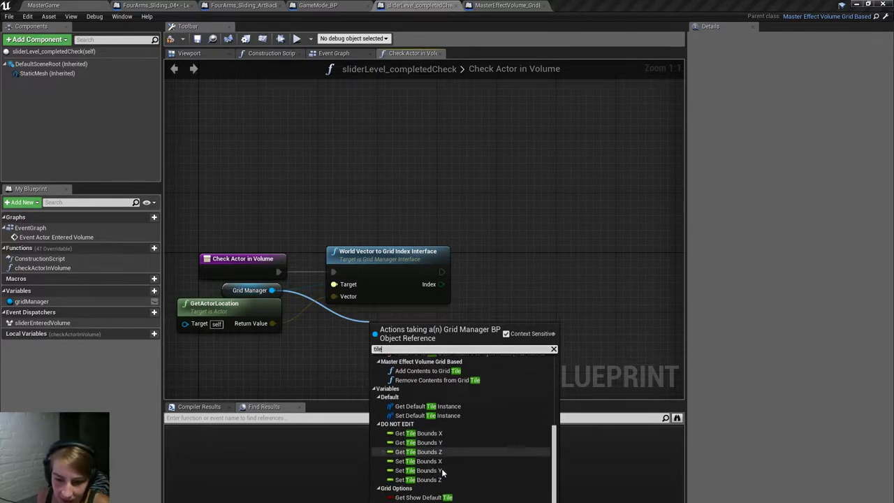
pyautogui.scroll(2, 481, 463)
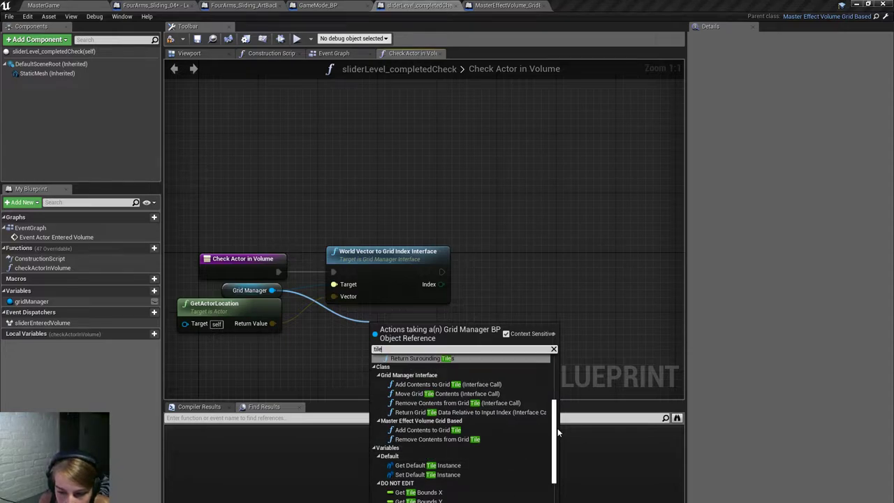
pyautogui.click(478, 412)
# Chain the tile data node after World Vector, feeding its Index into Input Index.
pyautogui.moveTo(437, 336); pyautogui.dragTo(541, 263)
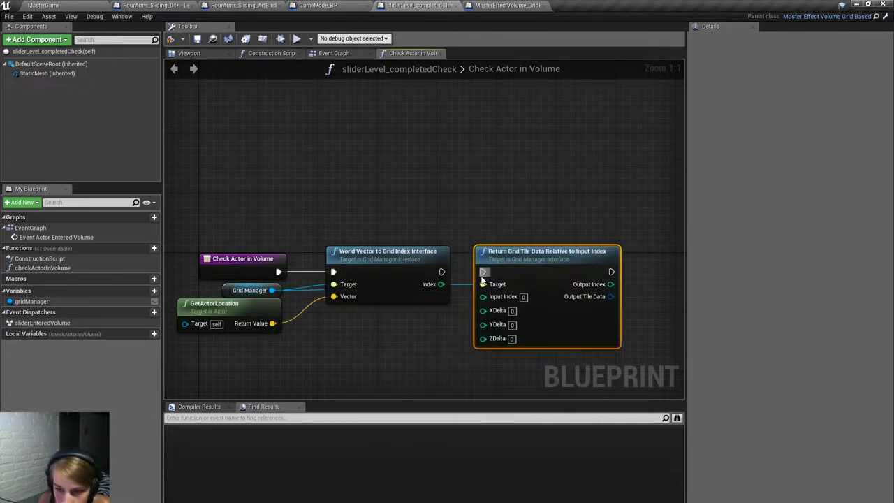
pyautogui.moveTo(482, 272); pyautogui.dragTo(442, 272)
pyautogui.moveTo(482, 296); pyautogui.dragTo(447, 292)
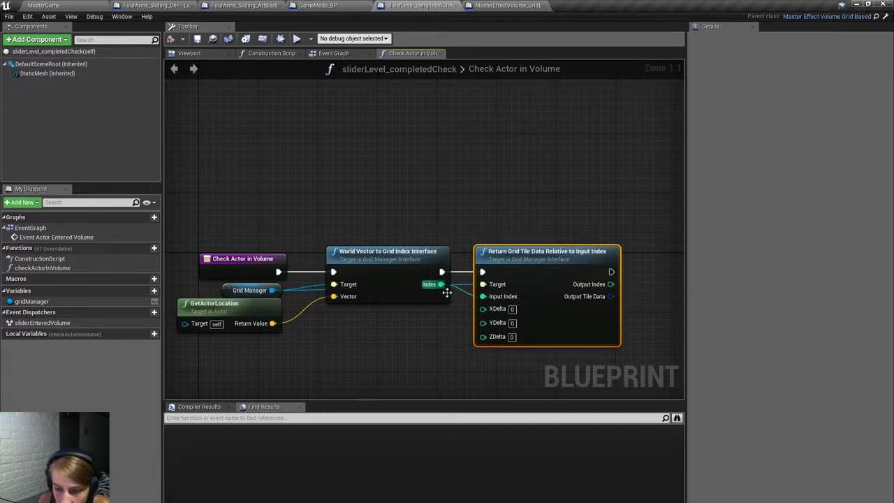
pyautogui.moveTo(447, 293); pyautogui.dragTo(307, 292, button='right')
pyautogui.moveTo(472, 300); pyautogui.dragTo(497, 306)
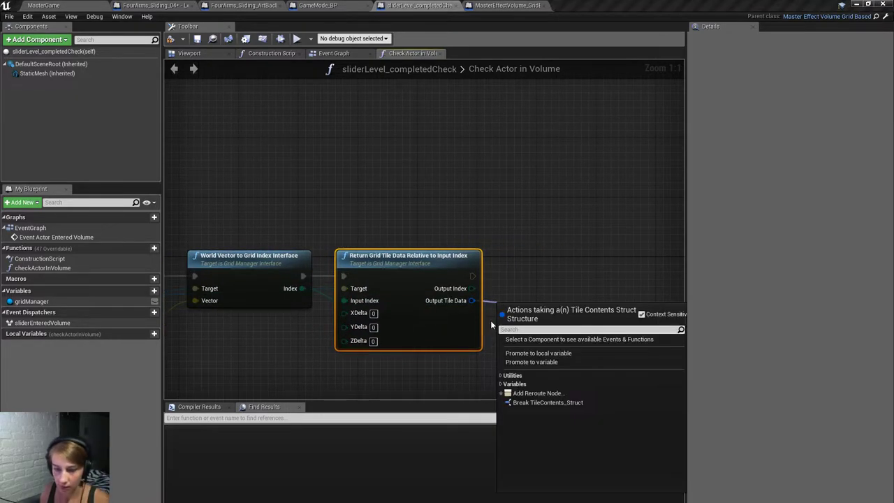
# Split the output tile data and add a ForEachLoop over its Actors array.
pyautogui.click(541, 403)
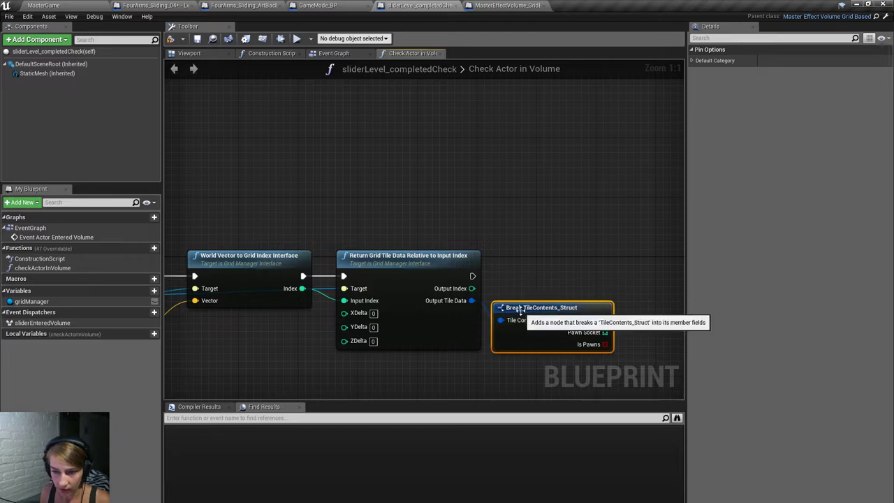
pyautogui.moveTo(519, 310); pyautogui.dragTo(350, 277, button='right')
pyautogui.moveTo(436, 286); pyautogui.dragTo(475, 273)
pyautogui.write('f')
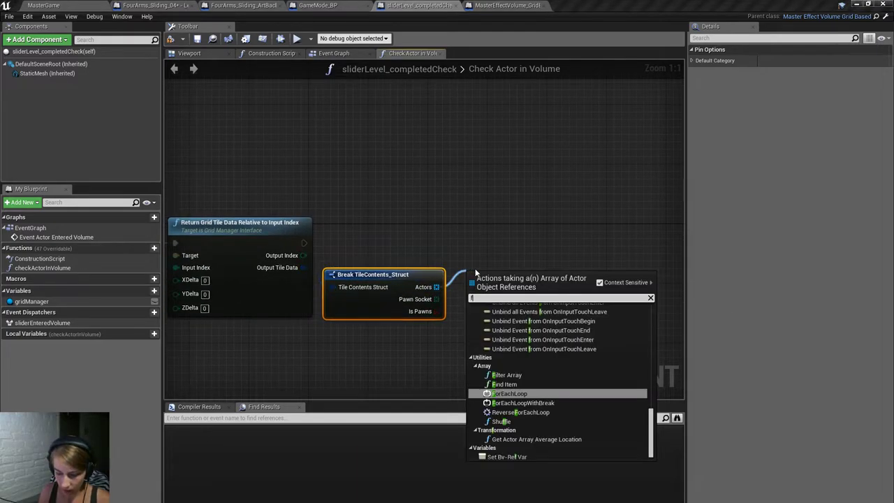
pyautogui.write('or each')
pyautogui.press('Return')
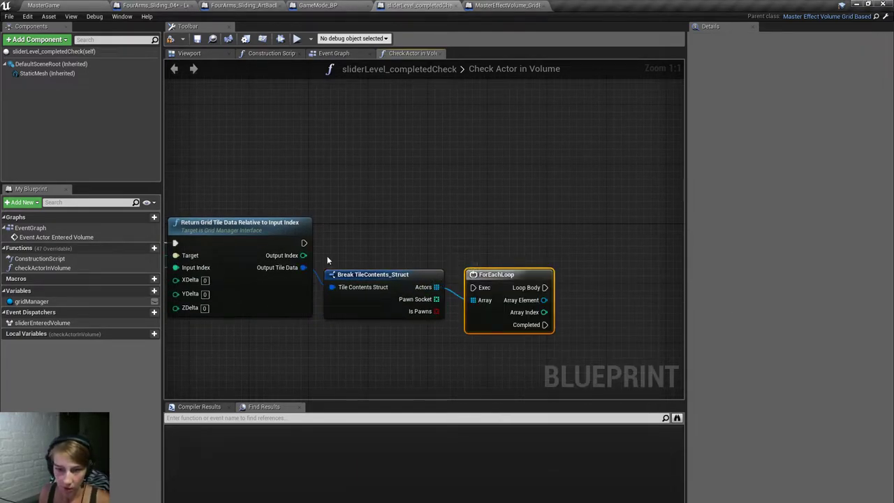
pyautogui.moveTo(302, 245); pyautogui.dragTo(491, 239)
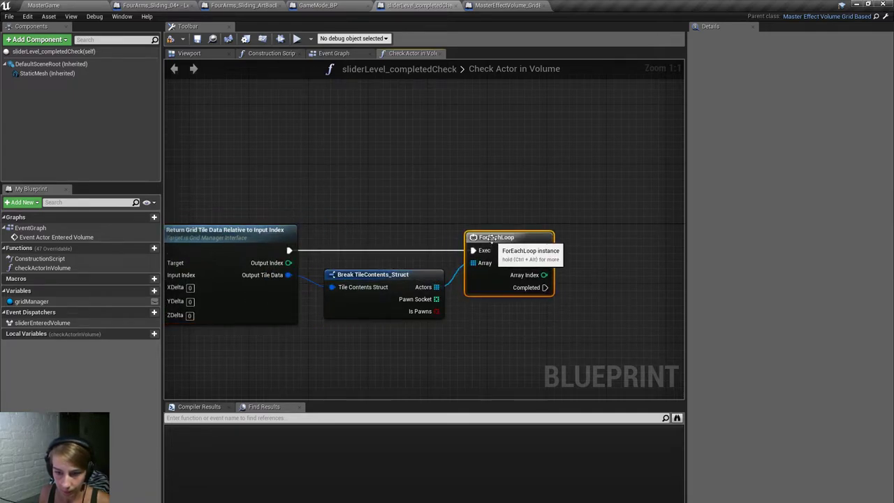
pyautogui.moveTo(605, 259); pyautogui.dragTo(518, 264, button='right')
# Cast each Array Element to MovingProp_GridBased, driven by the loop's Loop Body.
pyautogui.moveTo(456, 268); pyautogui.dragTo(528, 278)
pyautogui.write('cast')
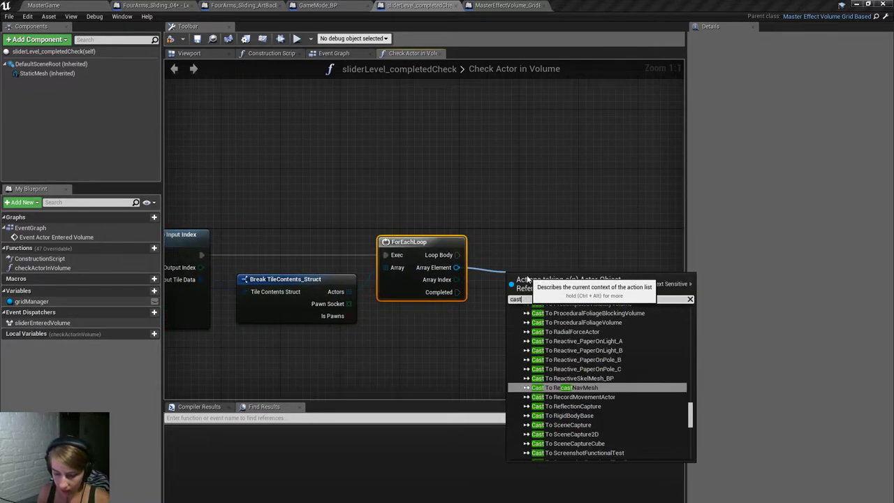
pyautogui.write(' grid')
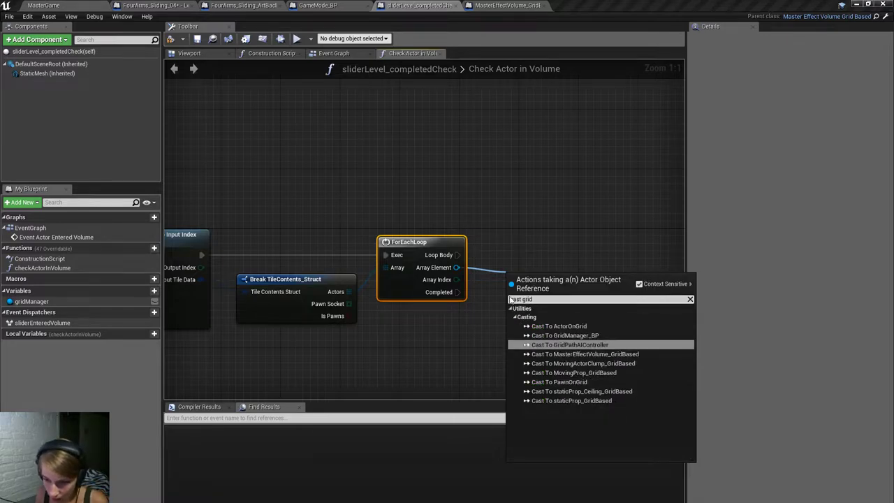
pyautogui.click(605, 375)
pyautogui.moveTo(573, 265); pyautogui.dragTo(573, 249)
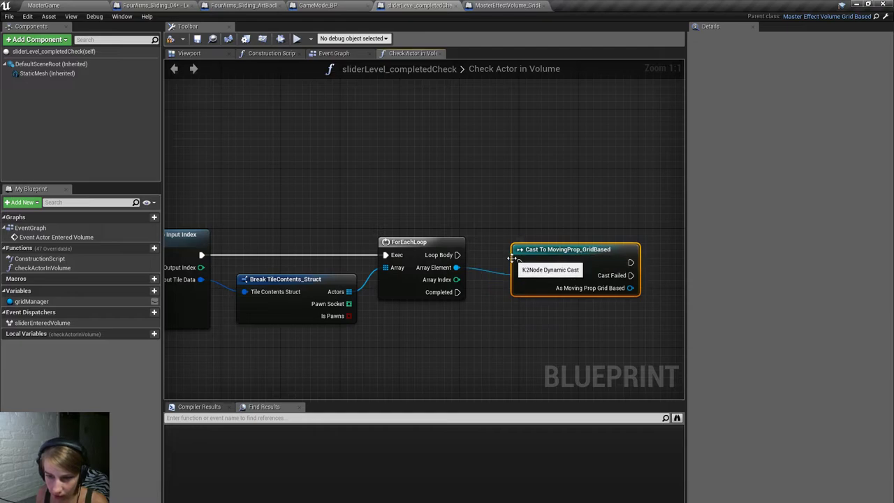
pyautogui.moveTo(520, 263)
pyautogui.mouseDown()
pyautogui.moveTo(457, 255)
pyautogui.moveTo(520, 268)
pyautogui.mouseUp()
pyautogui.moveTo(576, 250); pyautogui.dragTo(570, 256)
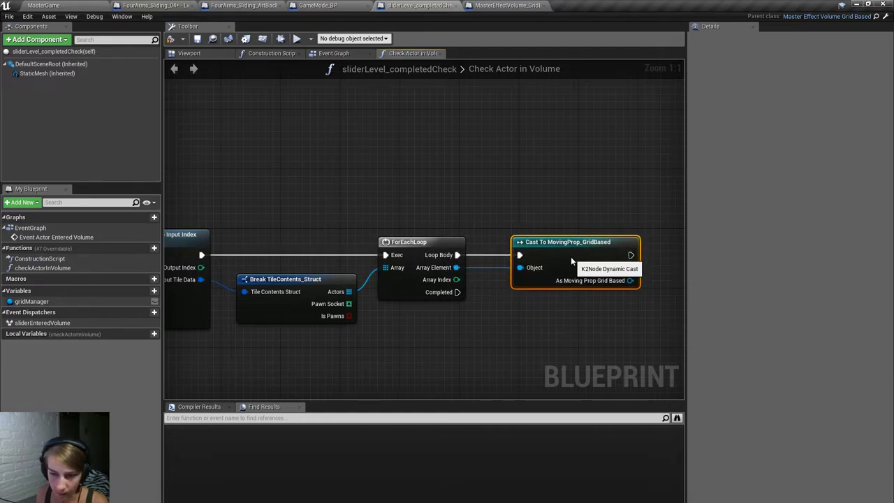
pyautogui.scroll(-2, 584, 341)
pyautogui.moveTo(584, 341); pyautogui.dragTo(437, 325, button='right')
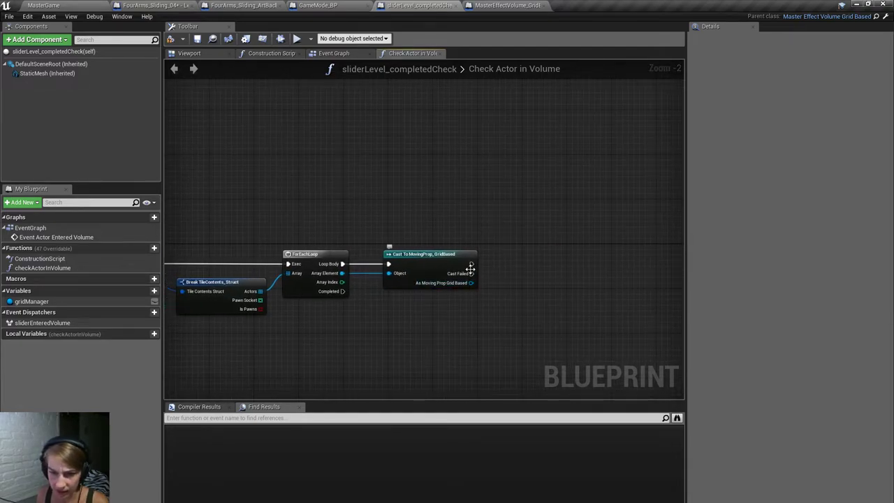
# Add a Boolean local variable local_propFound and set it to true after the cast.
pyautogui.click(154, 333)
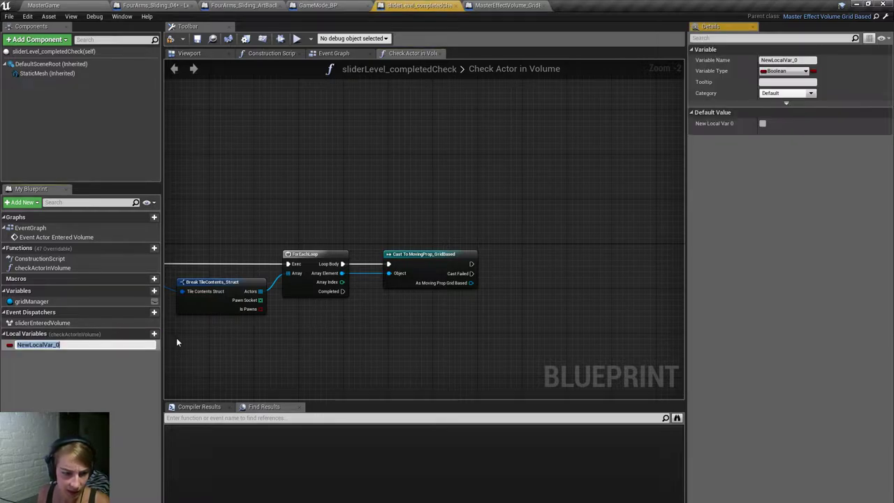
pyautogui.press('BackSpace')
pyautogui.write('local_')
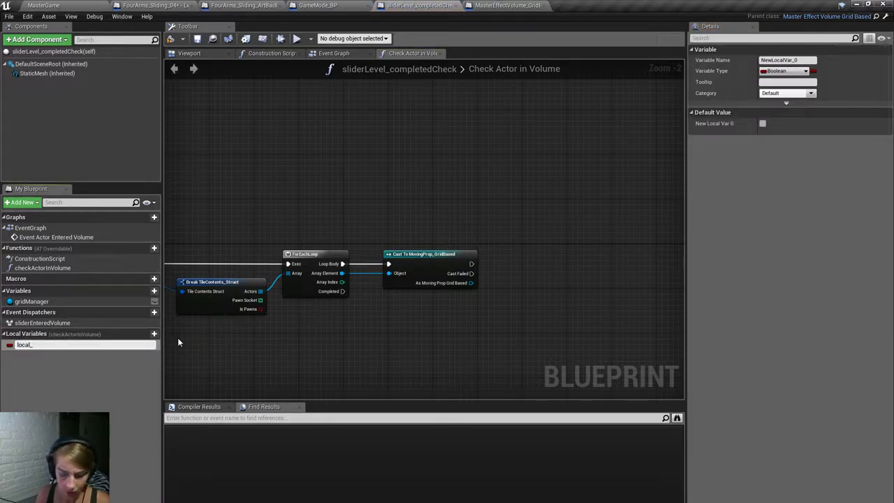
pyautogui.write('pro')
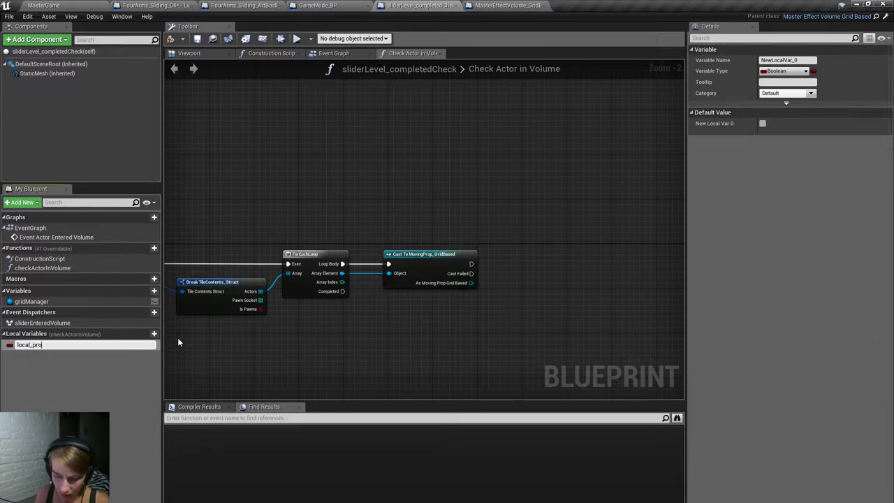
pyautogui.write('pFound')
pyautogui.press('Return')
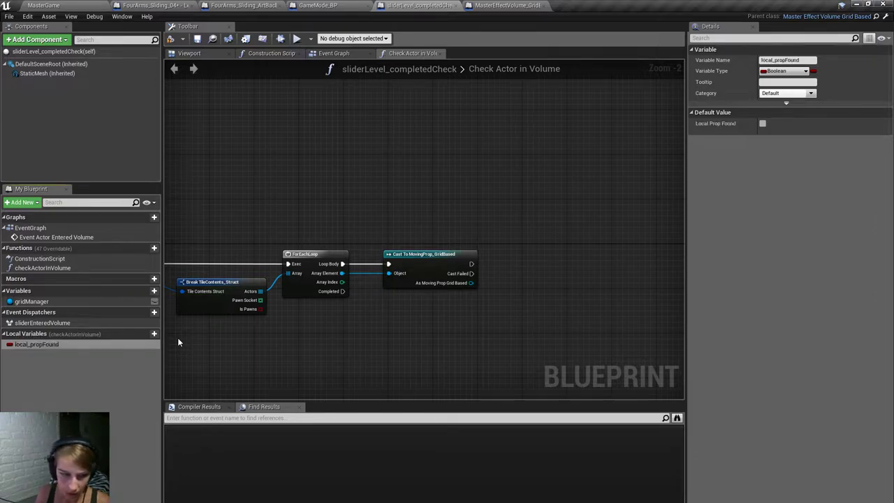
pyautogui.moveTo(47, 345); pyautogui.dragTo(475, 266)
pyautogui.click(531, 273)
pyautogui.click(560, 273)
pyautogui.moveTo(307, 168); pyautogui.dragTo(382, 160, button='right')
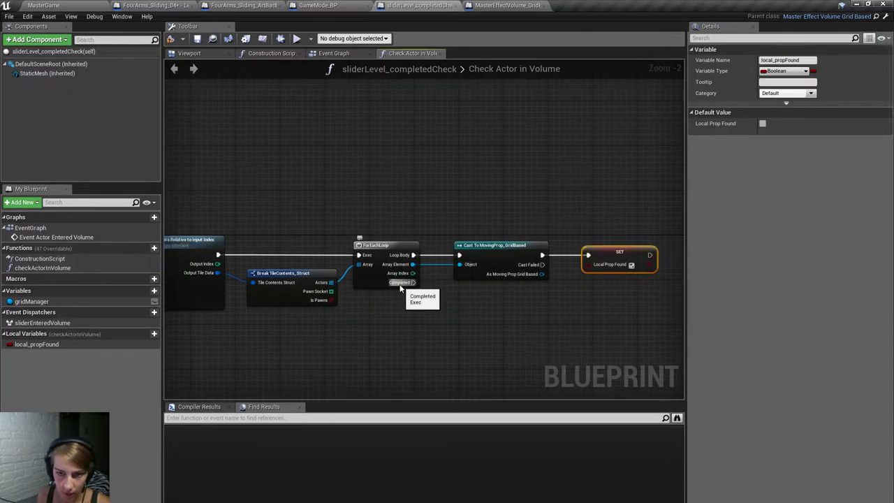
# From the loop's Completed output, search 'return' to add a Return Node.
pyautogui.moveTo(413, 282); pyautogui.dragTo(426, 347)
pyautogui.write('reutn')
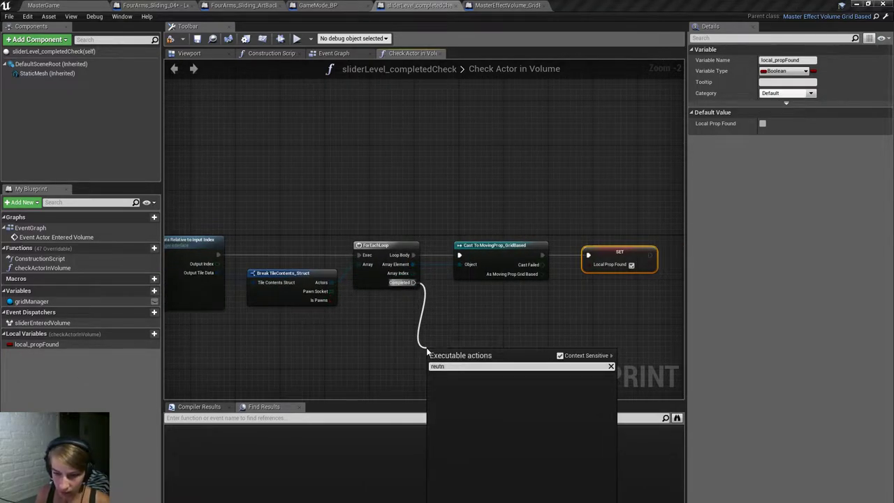
pyautogui.press('BackSpace')
pyautogui.write('turn')
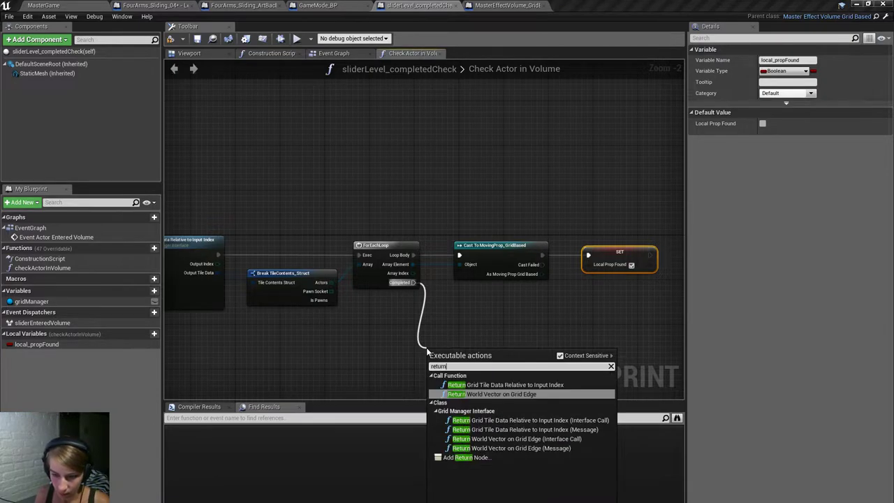
# Add a Return Node and give the function a Boolean output named movingPropFound.
pyautogui.click(498, 457)
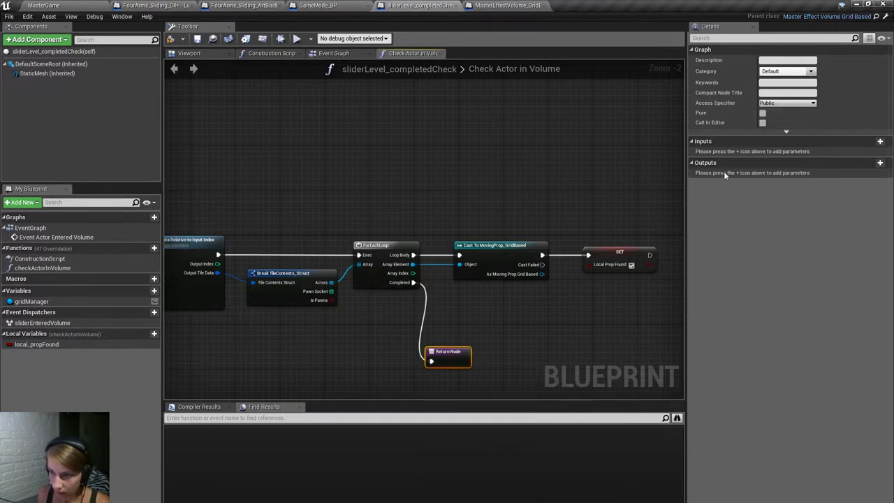
pyautogui.click(879, 162)
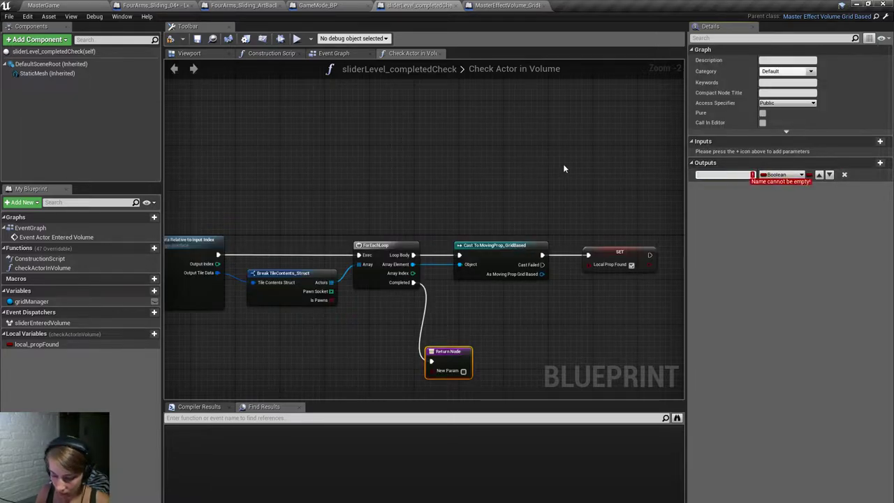
pyautogui.write('movingPropF')
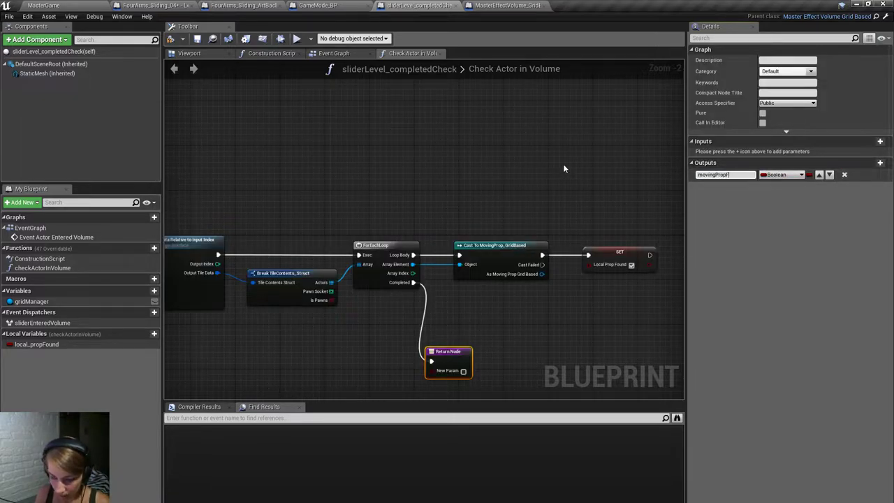
pyautogui.write('ound')
pyautogui.press('Return')
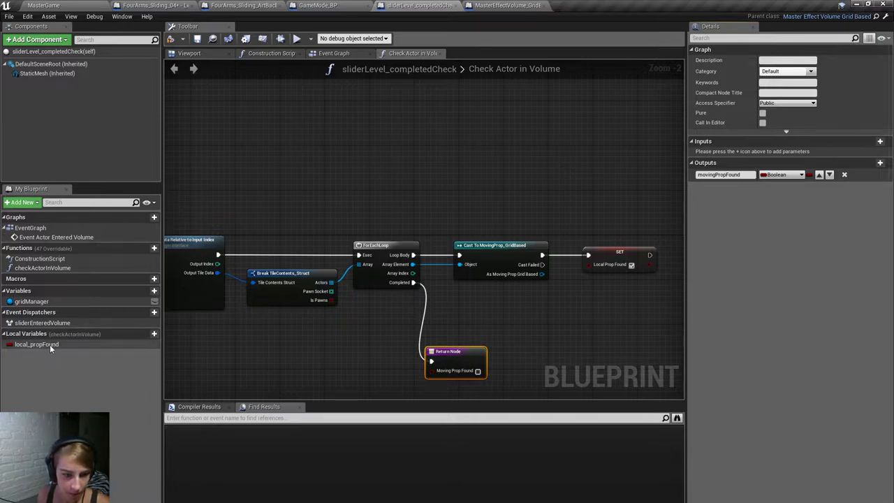
# Place a local_propFound getter beside the Return Node and tidy the graph.
pyautogui.moveTo(49, 344); pyautogui.dragTo(385, 365)
pyautogui.click(483, 354)
pyautogui.scroll(-3, 450, 341)
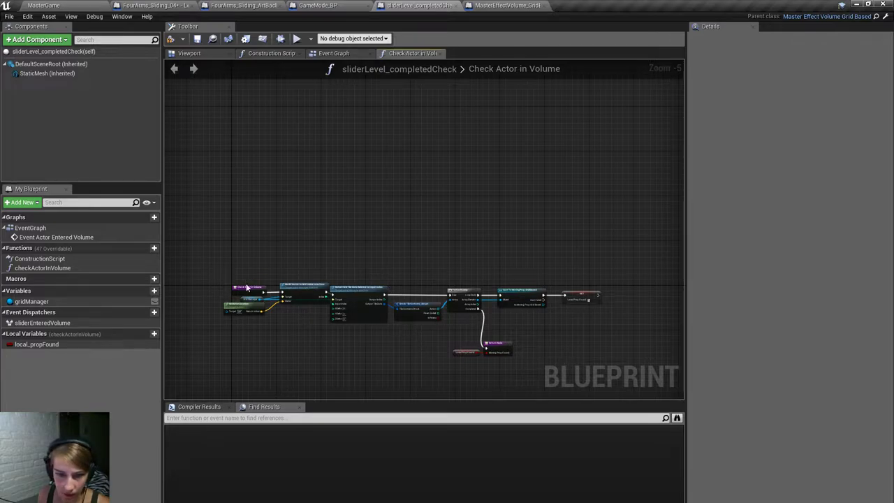
pyautogui.moveTo(238, 287); pyautogui.dragTo(227, 287)
pyautogui.click(504, 318)
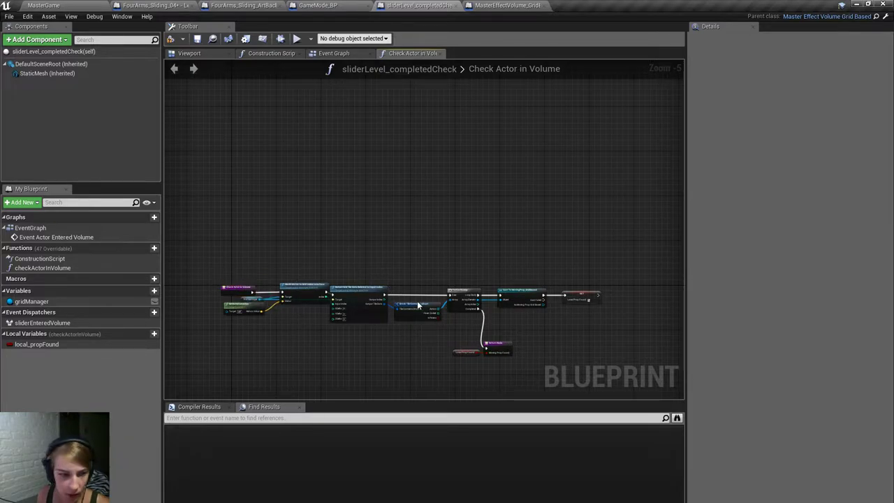
pyautogui.click(40, 345)
# Open the sliderEnteredVolume dispatcher, then switch over to the Event Graph.
pyautogui.doubleClick(49, 322)
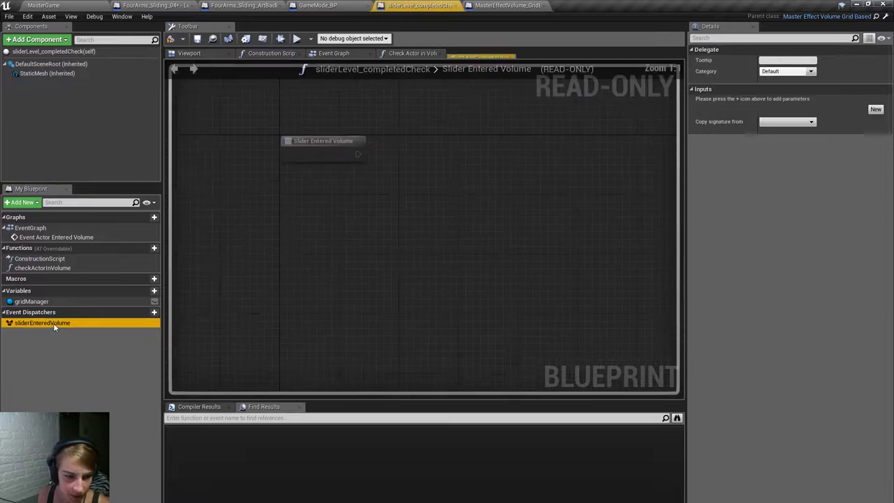
pyautogui.click(418, 53)
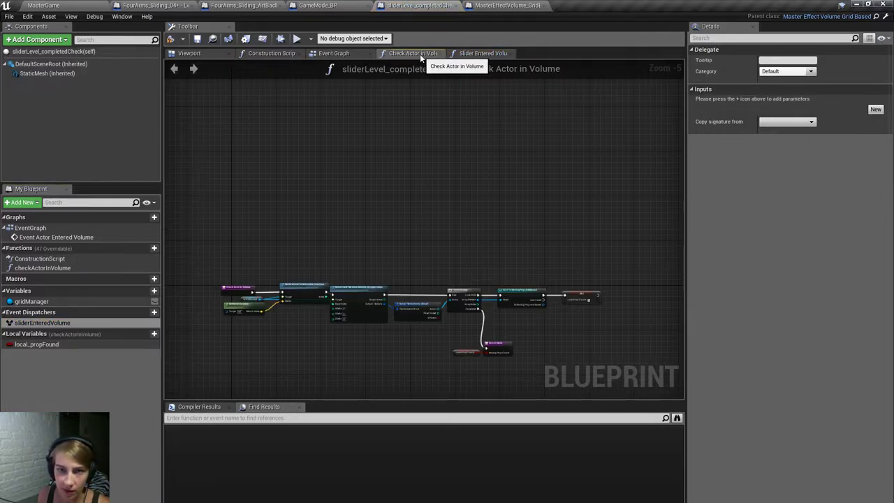
pyautogui.click(334, 53)
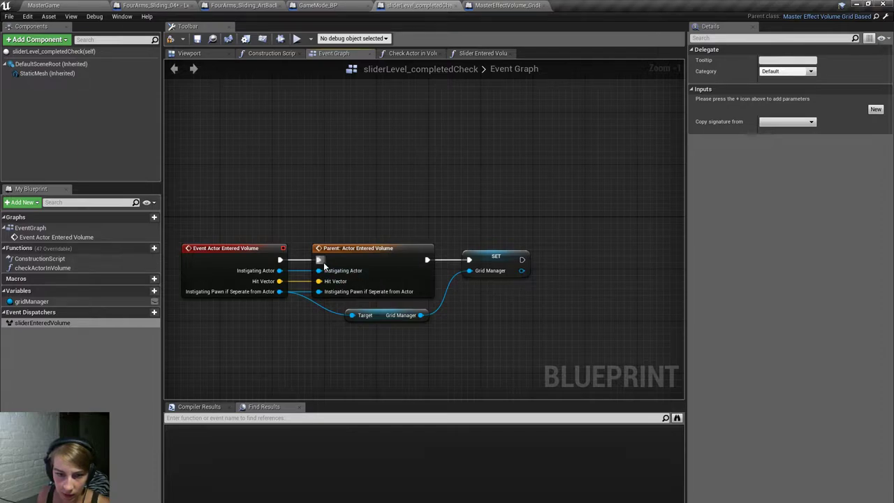
pyautogui.moveTo(324, 265); pyautogui.dragTo(378, 258, button='right')
# Call sliderEnteredVolume right after the gridManager SET node and compile the blueprint.
pyautogui.moveTo(48, 326); pyautogui.dragTo(535, 329)
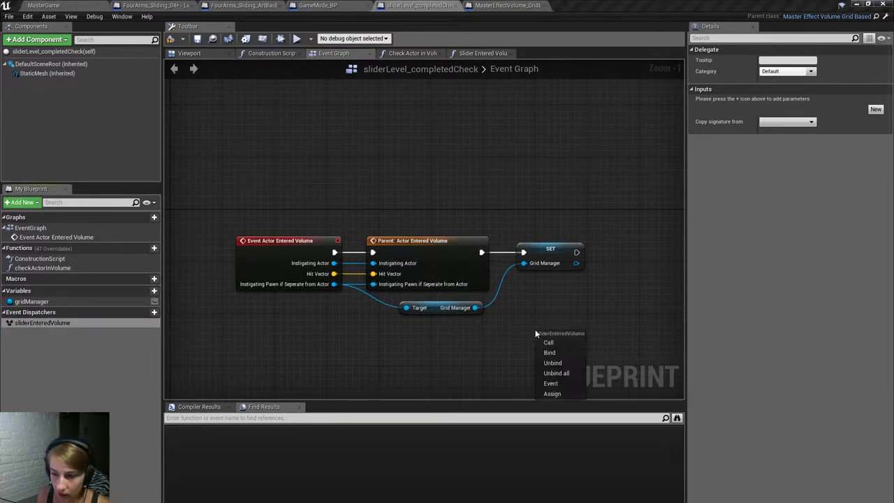
pyautogui.click(567, 353)
pyautogui.moveTo(581, 315); pyautogui.dragTo(458, 316, button='right')
pyautogui.moveTo(442, 335); pyautogui.dragTo(454, 252)
pyautogui.moveTo(555, 247); pyautogui.dragTo(525, 241)
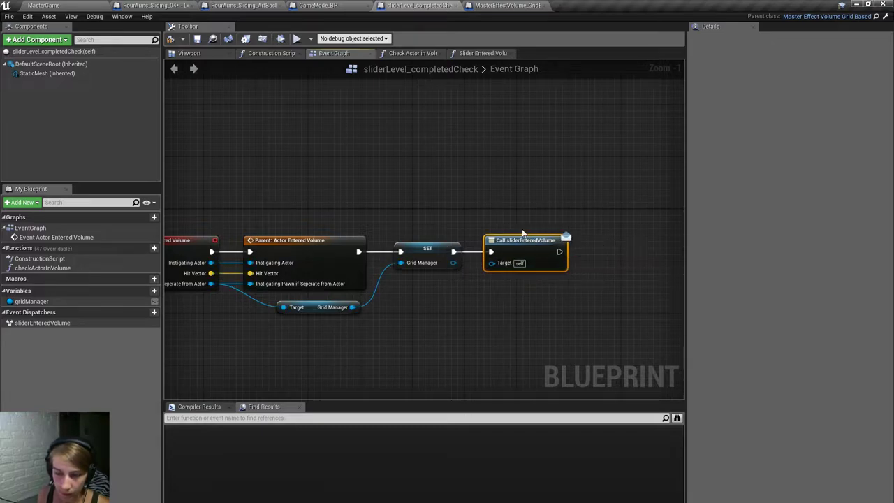
pyautogui.moveTo(201, 252); pyautogui.dragTo(306, 255, button='right')
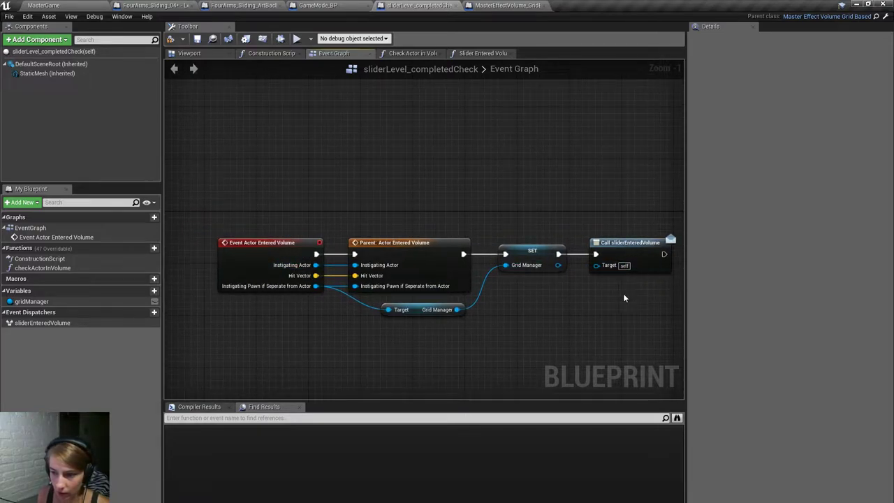
pyautogui.moveTo(624, 295); pyautogui.dragTo(548, 303, button='right')
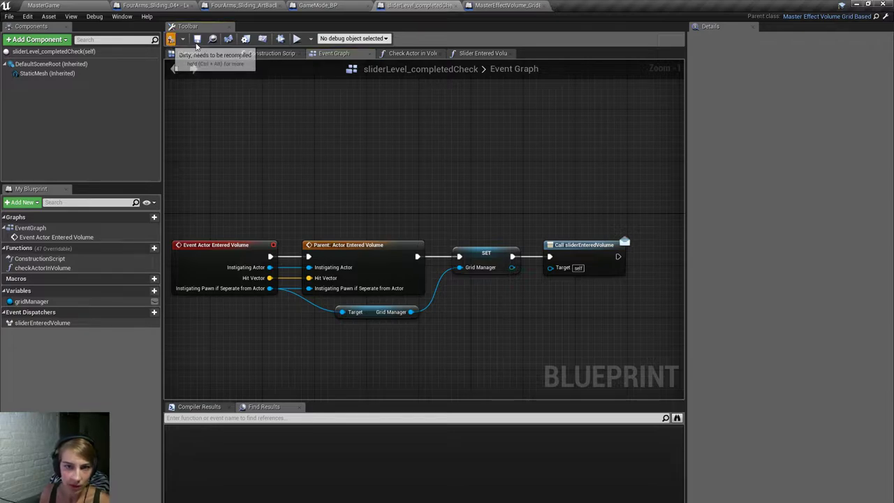
pyautogui.click(171, 39)
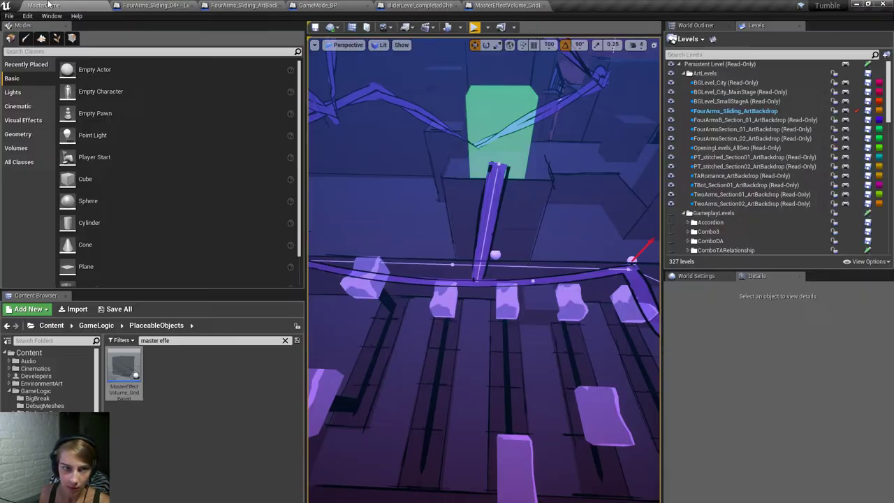
pyautogui.keyDown('alt'); pyautogui.moveTo(482, 265); pyautogui.dragTo(571, 330); pyautogui.keyUp('alt')
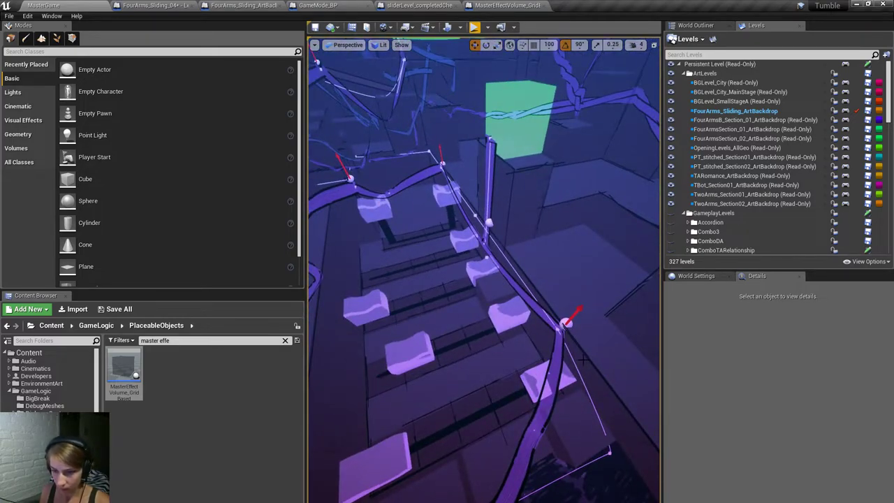
# Enlarge the level viewport, clear the asset filter, and focus the GameEffectVolumes search box.
pyautogui.press('F11')
pyautogui.press('F11')
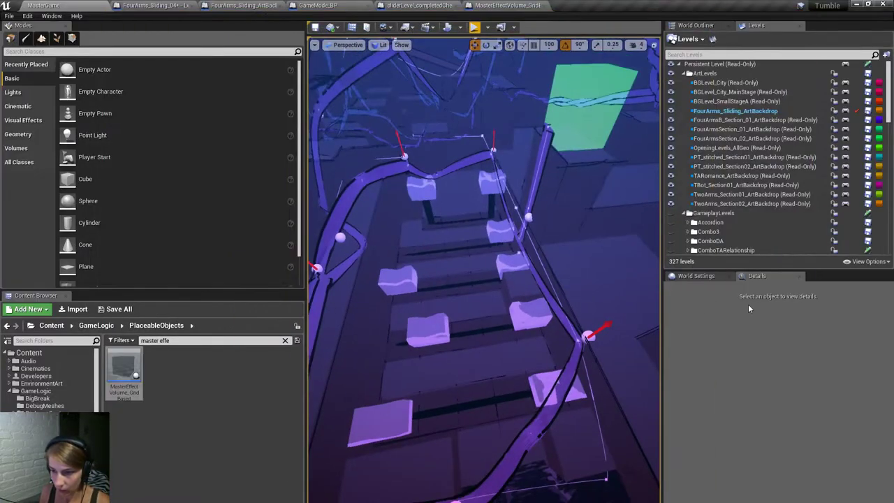
pyautogui.moveTo(661, 321); pyautogui.dragTo(774, 321)
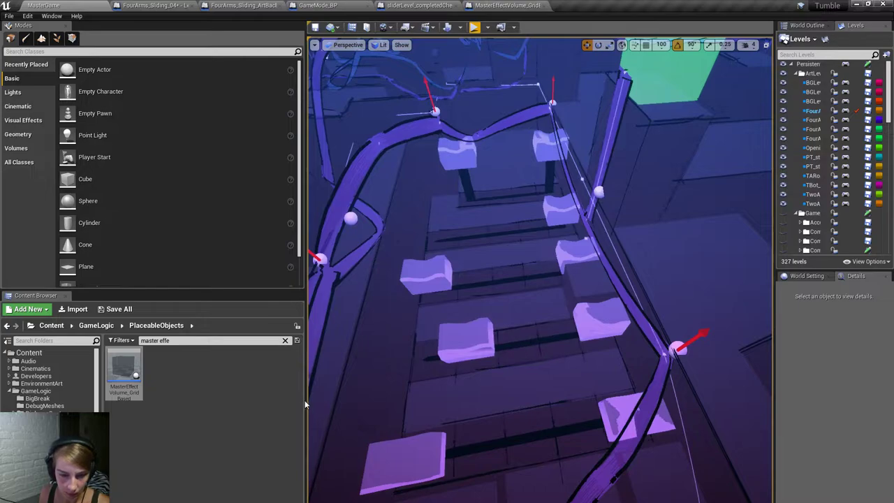
pyautogui.moveTo(306, 400); pyautogui.dragTo(229, 401)
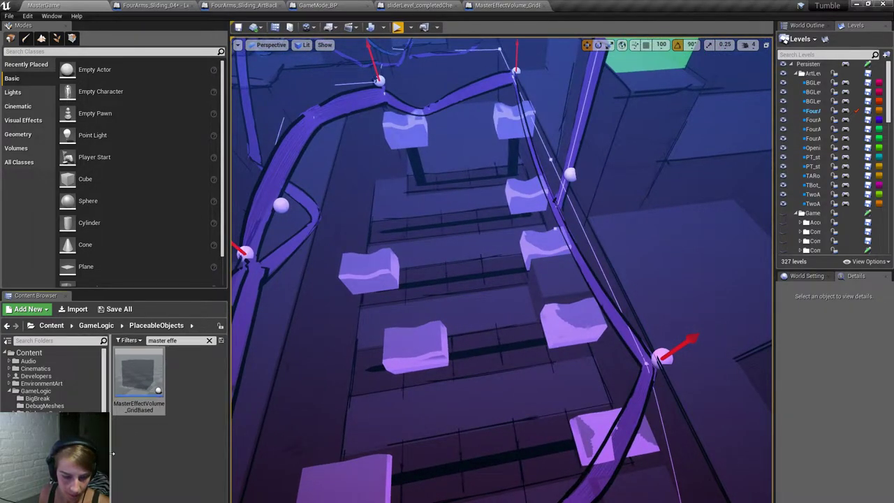
pyautogui.click(209, 341)
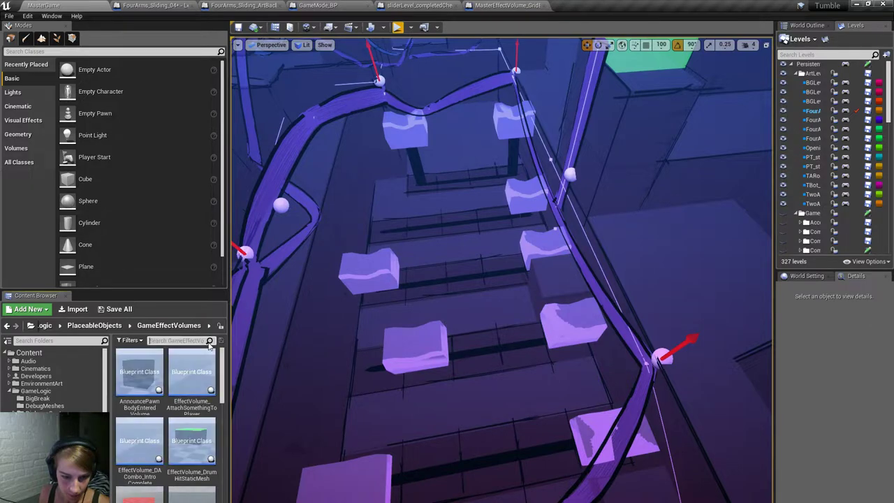
pyautogui.scroll(-2, 213, 402)
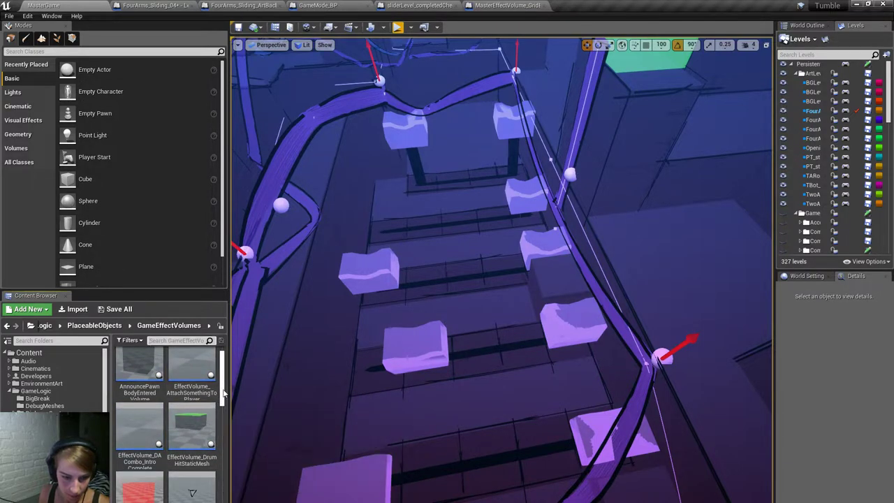
pyautogui.scroll(1, 204, 357)
pyautogui.click(184, 340)
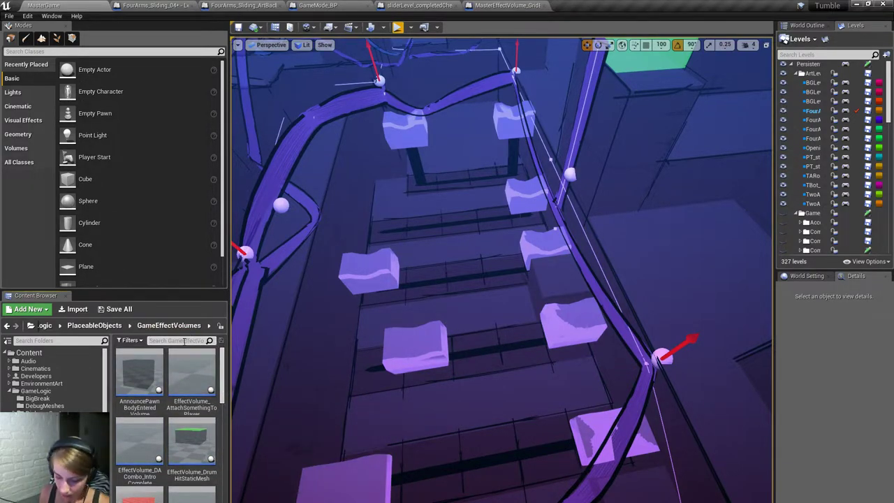
# Search 'slider' and drop a sliderLevel_completedCheck volume onto the level surface.
pyautogui.write('slid')
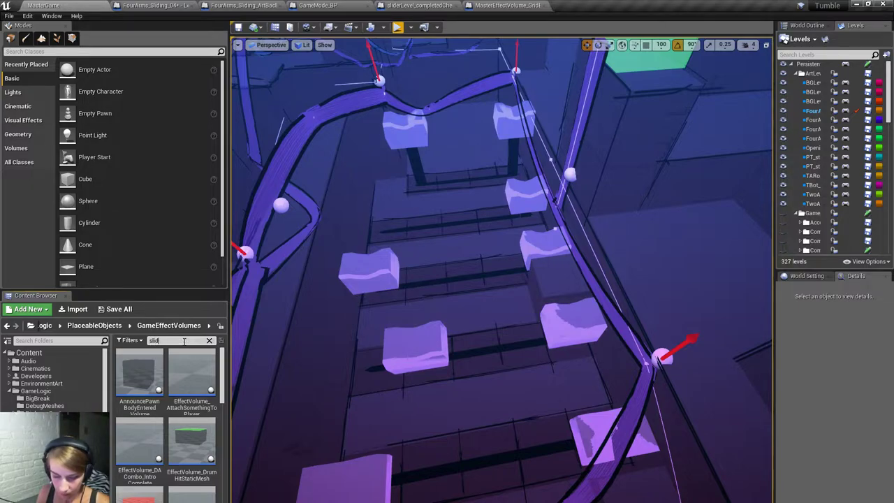
pyautogui.write('er')
pyautogui.moveTo(140, 380); pyautogui.dragTo(597, 444)
pyautogui.press('f')
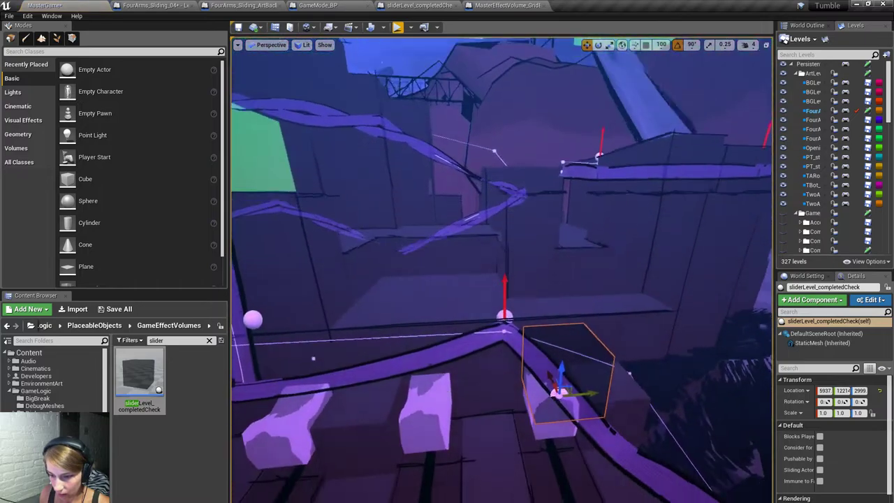
pyautogui.press('End')
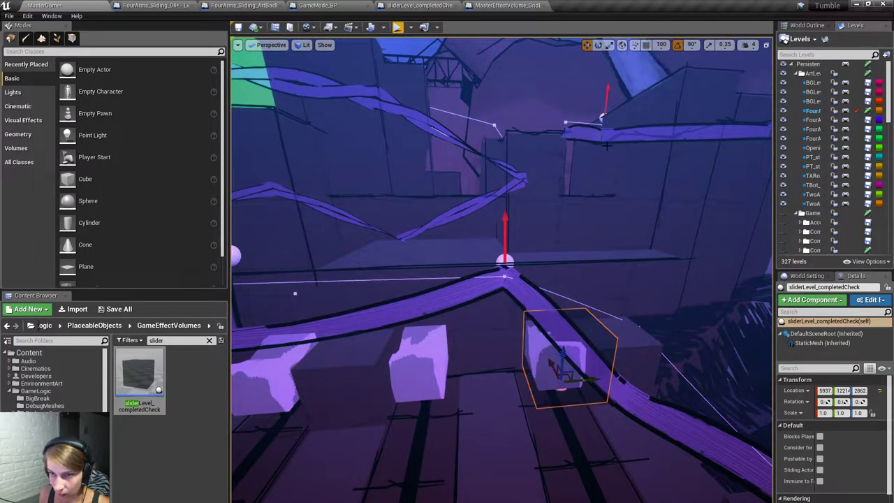
pyautogui.scroll(-2, 653, 58)
pyautogui.press('Escape')
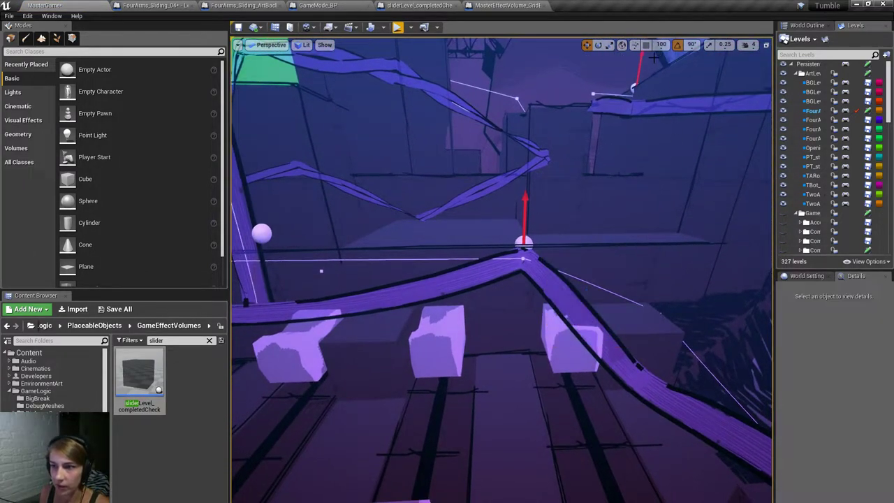
# Place a sliderLevel_completedCheck volume on the rail tile and duplicate it onto each slider tile.
pyautogui.moveTo(140, 375); pyautogui.dragTo(569, 336)
pyautogui.moveTo(586, 369); pyautogui.dragTo(646, 404)
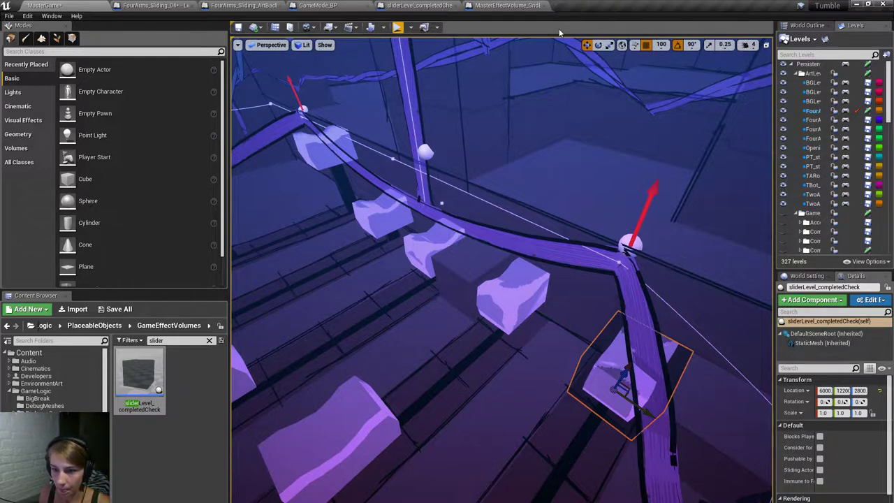
pyautogui.keyDown('alt'); pyautogui.moveTo(645, 416); pyautogui.dragTo(535, 339); pyautogui.keyUp('alt')
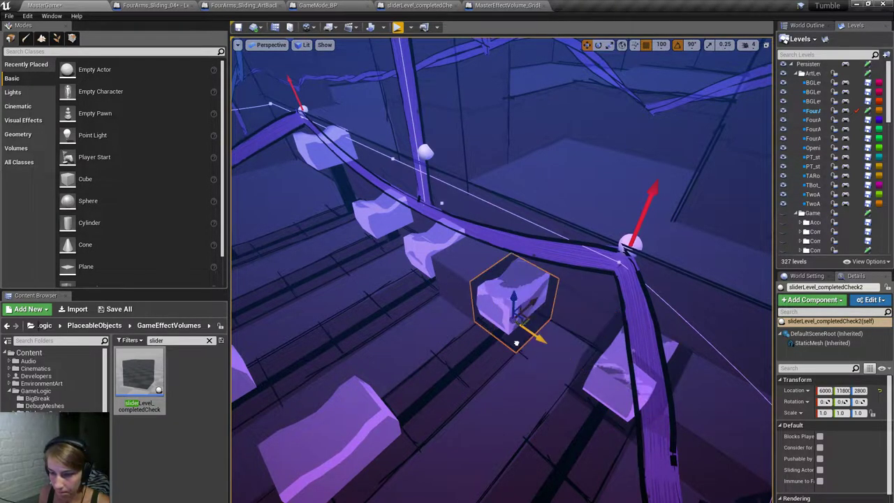
pyautogui.moveTo(535, 340); pyautogui.dragTo(575, 353, button='right')
pyautogui.keyDown('alt'); pyautogui.moveTo(578, 352); pyautogui.dragTo(464, 327); pyautogui.keyUp('alt')
pyautogui.moveTo(464, 328); pyautogui.dragTo(437, 320, button='right')
pyautogui.keyDown('alt'); pyautogui.moveTo(581, 339); pyautogui.dragTo(372, 305); pyautogui.keyUp('alt')
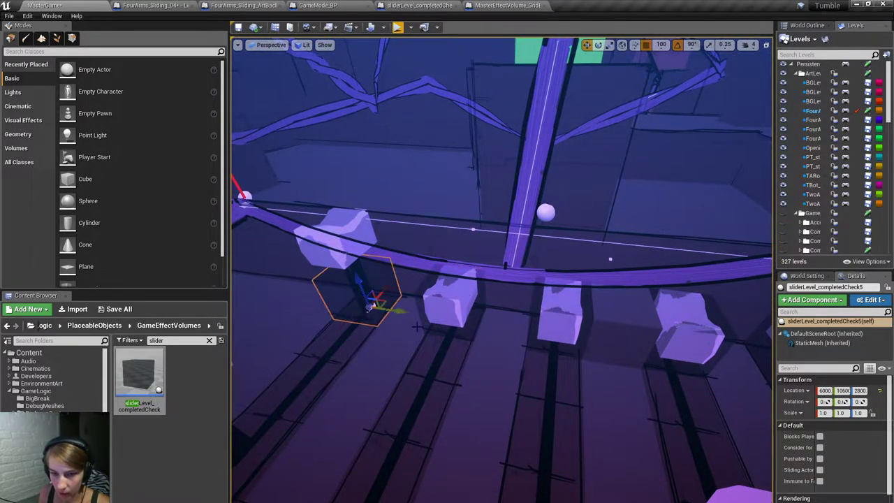
# Select the five volumes and widen the Levels and Details panels.
pyautogui.keyDown('ctrl'); pyautogui.click(561, 318); pyautogui.keyUp('ctrl')
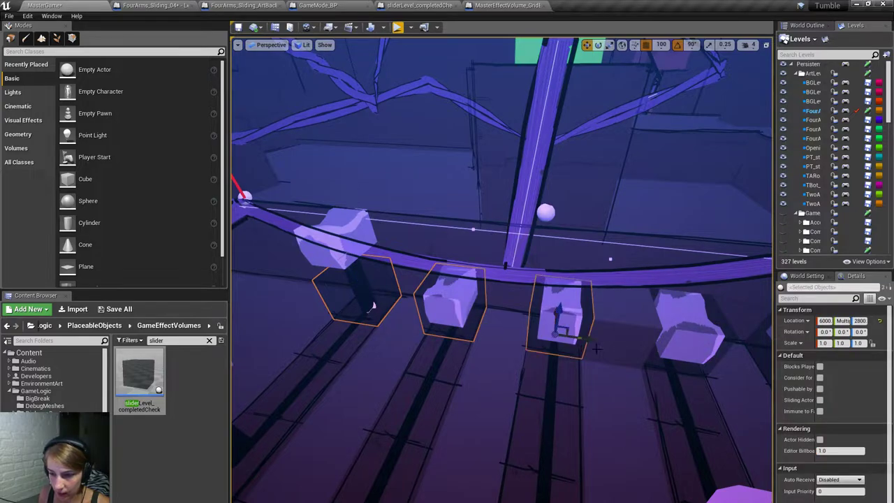
pyautogui.keyDown('ctrl'); pyautogui.click(686, 330); pyautogui.keyUp('ctrl')
pyautogui.keyDown('alt'); pyautogui.moveTo(373, 306); pyautogui.dragTo(309, 332); pyautogui.keyUp('alt')
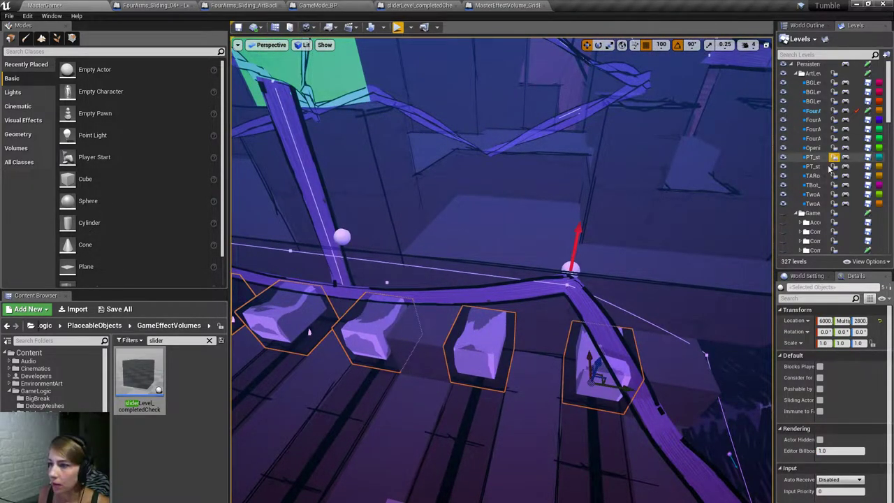
pyautogui.moveTo(774, 167); pyautogui.dragTo(662, 168)
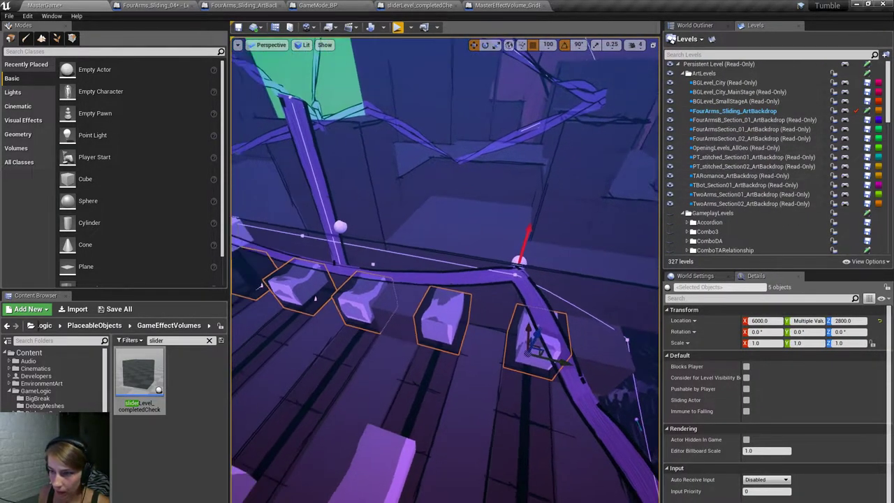
pyautogui.moveTo(891, 106); pyautogui.dragTo(888, 215)
# Expand the Trombone levels folder and open the FourArms_Sliding_04 Level Blueprint.
pyautogui.scroll(20, 877, 242)
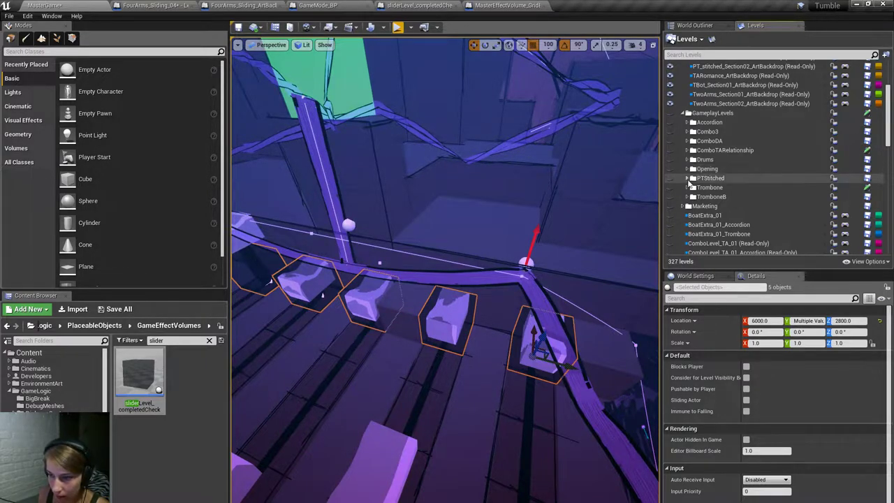
pyautogui.doubleClick(691, 188)
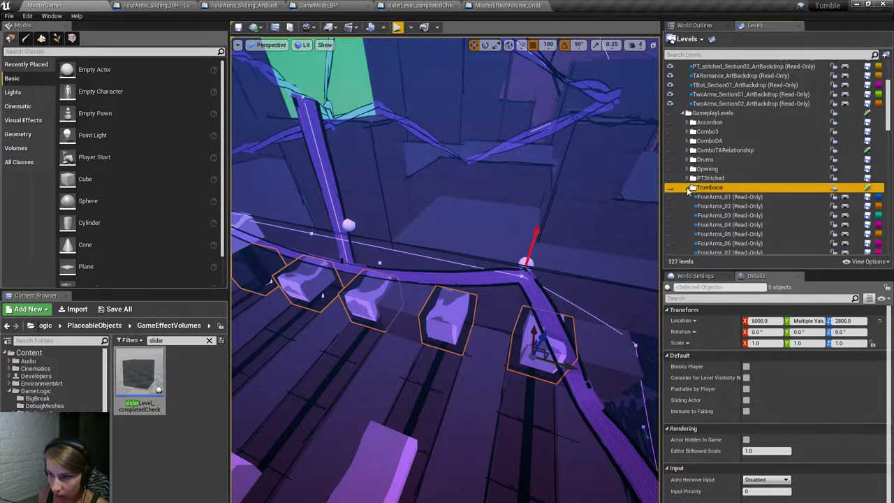
pyautogui.moveTo(888, 98); pyautogui.dragTo(889, 157)
pyautogui.click(775, 140)
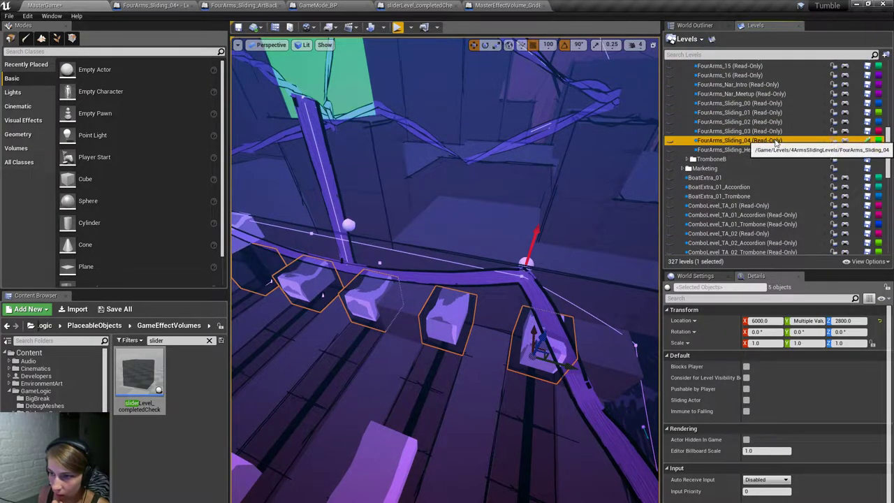
pyautogui.click(845, 140)
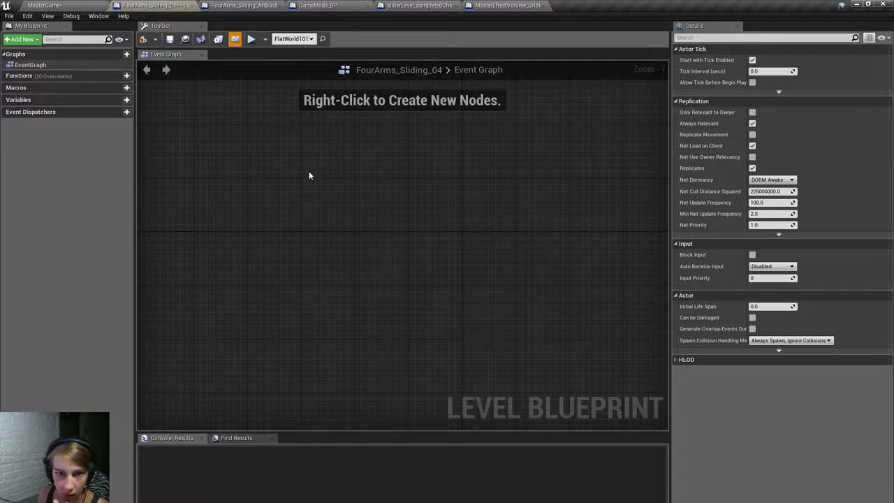
# Browse the Level Blueprint's node action list, then dismiss it.
pyautogui.rightClick(333, 224)
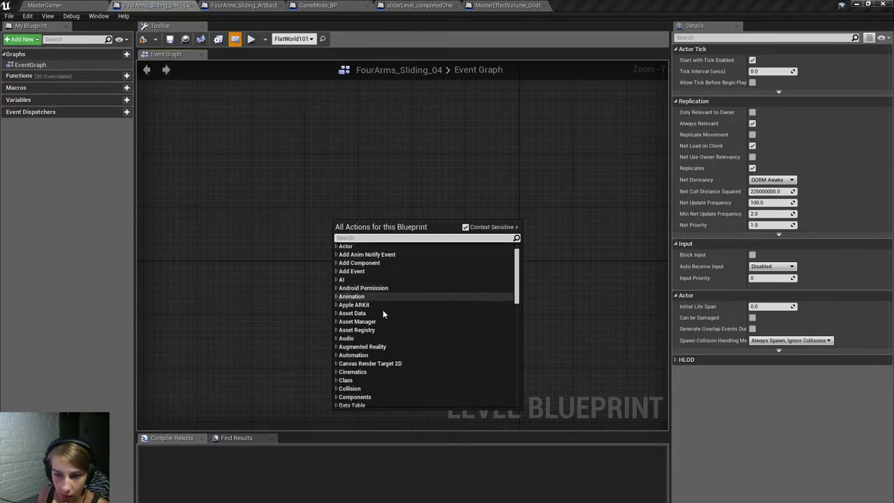
pyautogui.scroll(-10, 383, 310)
pyautogui.scroll(-10, 415, 289)
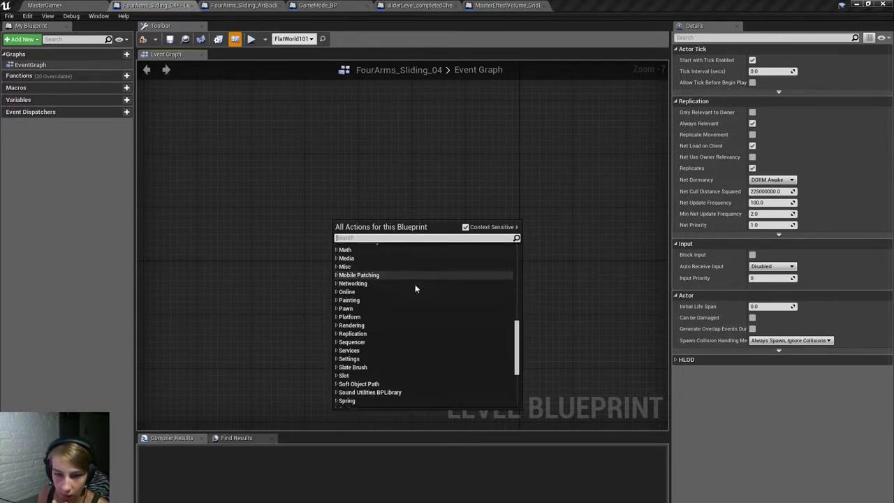
pyautogui.moveTo(516, 342); pyautogui.dragTo(513, 257)
pyautogui.click(455, 111)
# Move the selected volumes into FourArms_Sliding_04 and request a check-out of the level.
pyautogui.click(44, 5)
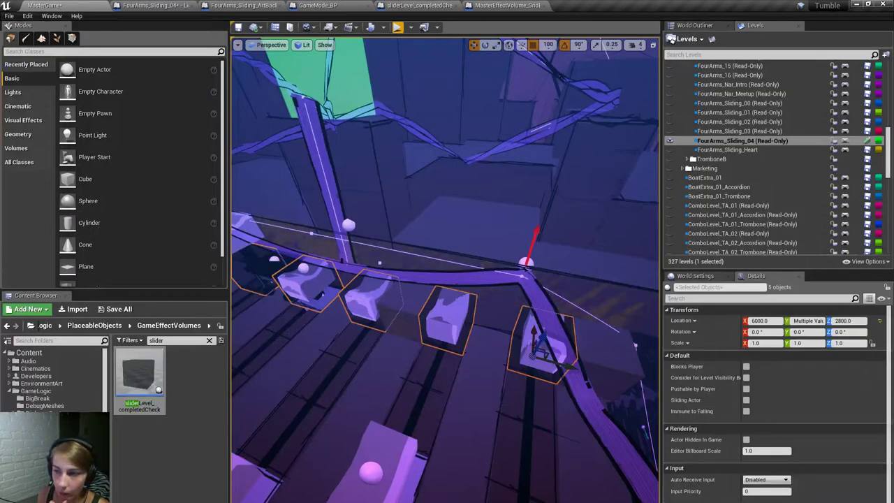
pyautogui.rightClick(740, 141)
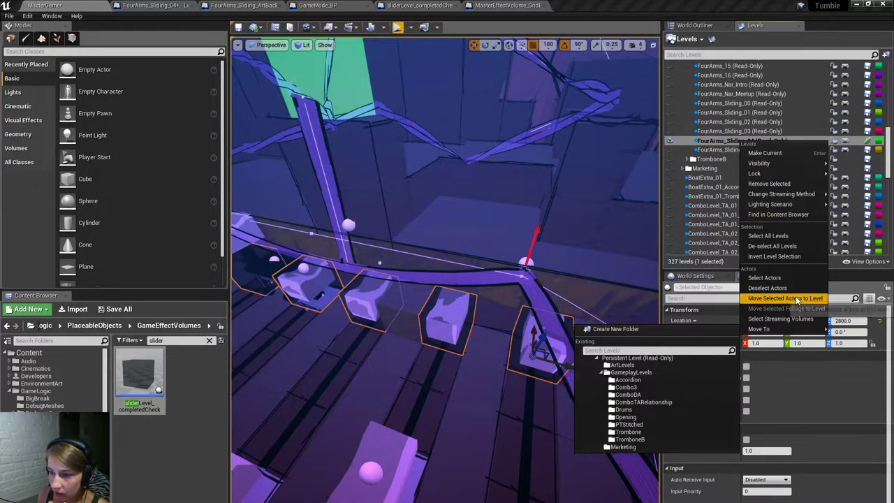
pyautogui.click(780, 318)
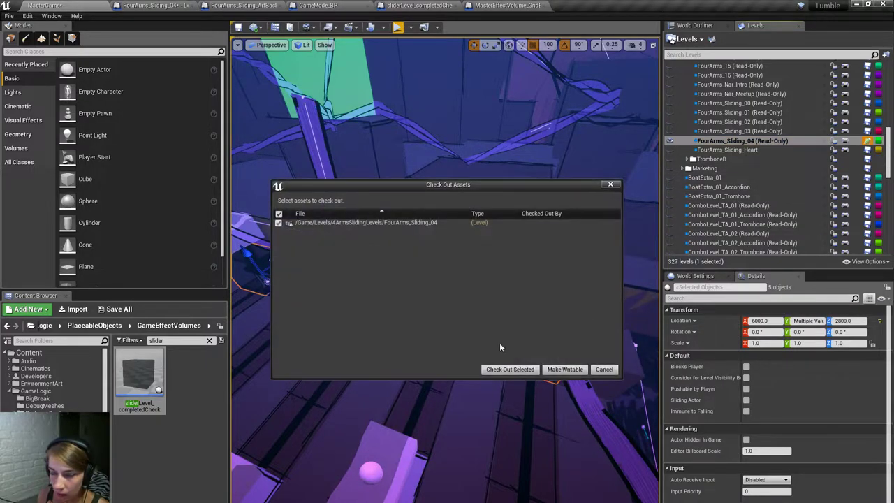
pyautogui.click(501, 374)
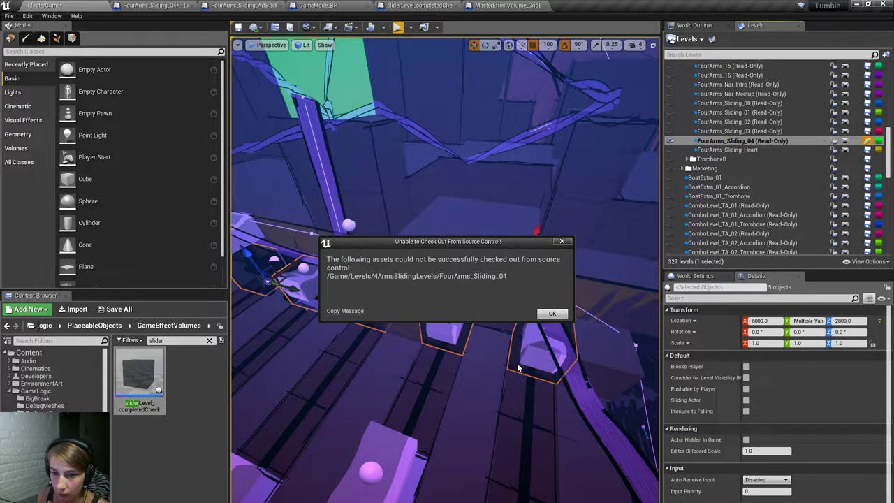
# Cancel the P4V Password Required prompt and return to Unreal Engine.
pyautogui.hotkey('alt', 'Tab')
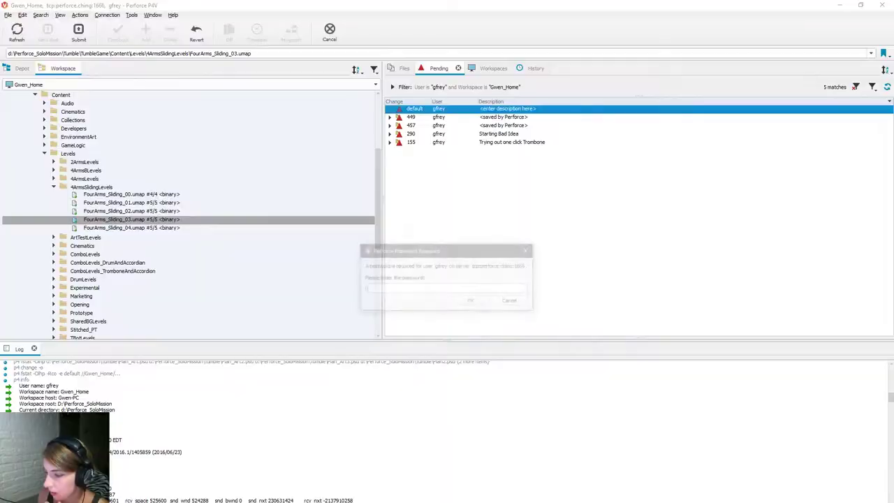
pyautogui.click(509, 300)
pyautogui.hotkey('alt', 'Tab')
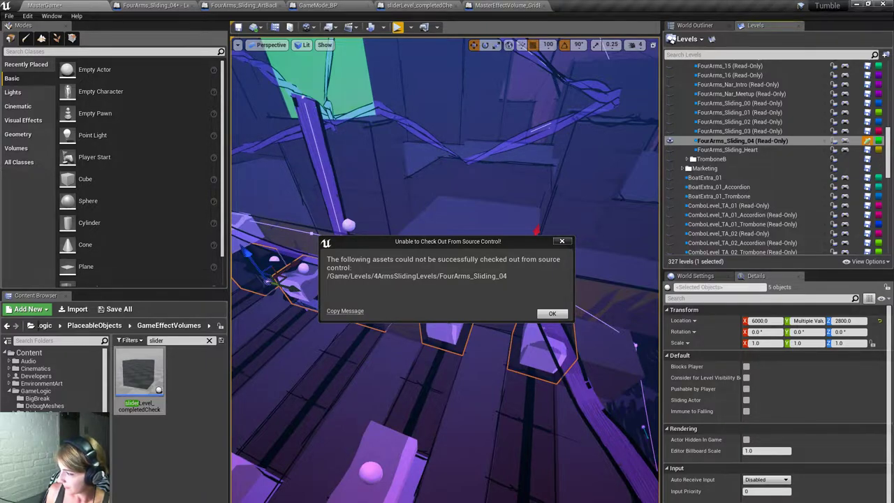
# Dismiss the Unable to Check Out error and the read-only FourArms_Sliding_04.umap save warning.
pyautogui.click(552, 314)
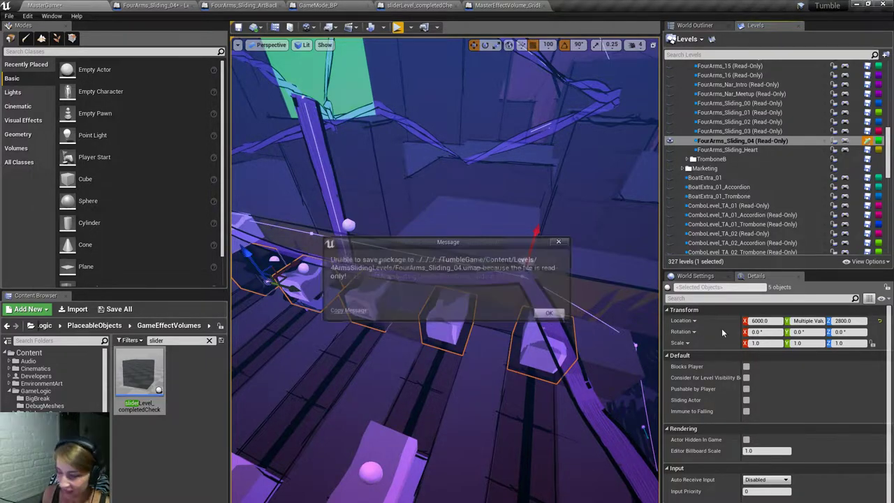
pyautogui.click(550, 313)
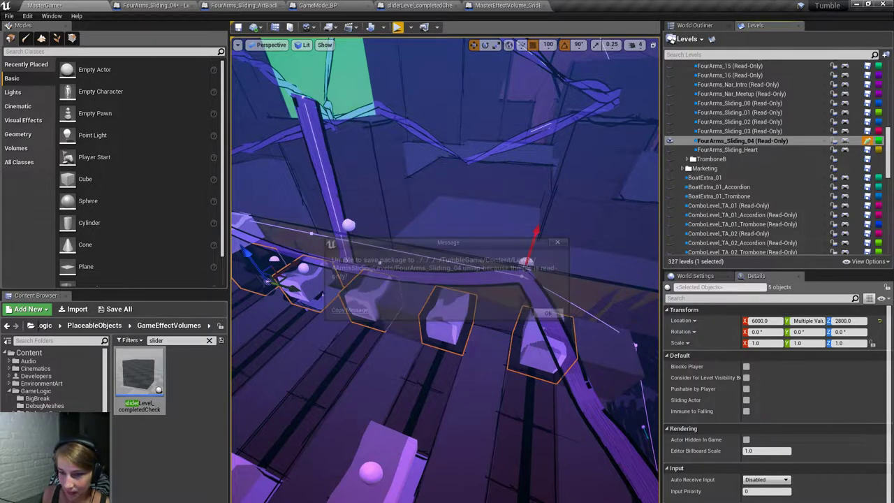
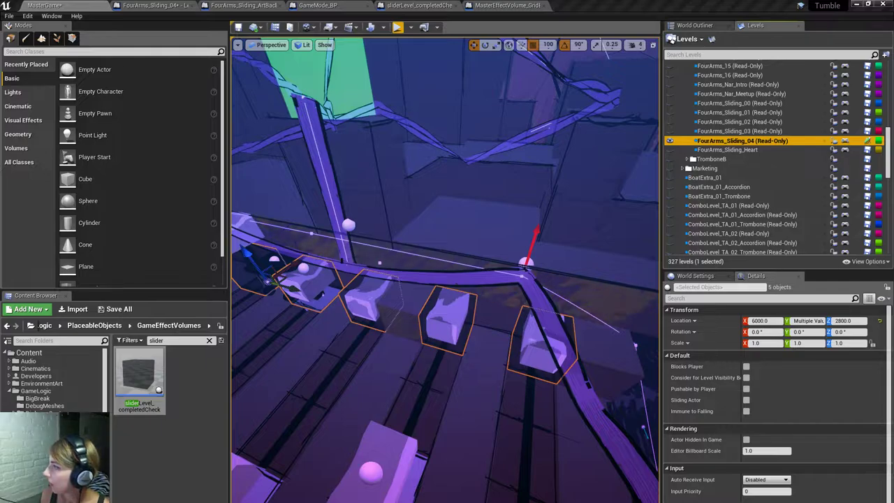
# Save the FourArms_Sliding_04 level from the Levels panel.
pyautogui.moveTo(445, 270); pyautogui.dragTo(454, 260, button='right')
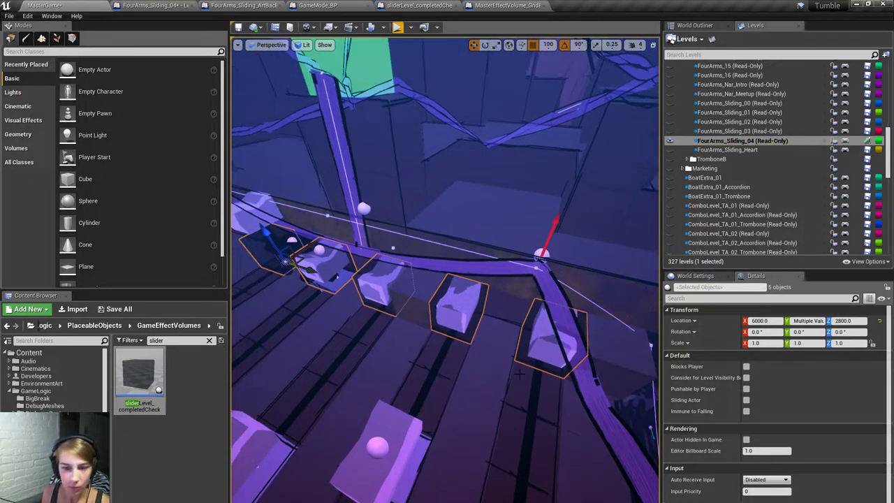
pyautogui.click(870, 142)
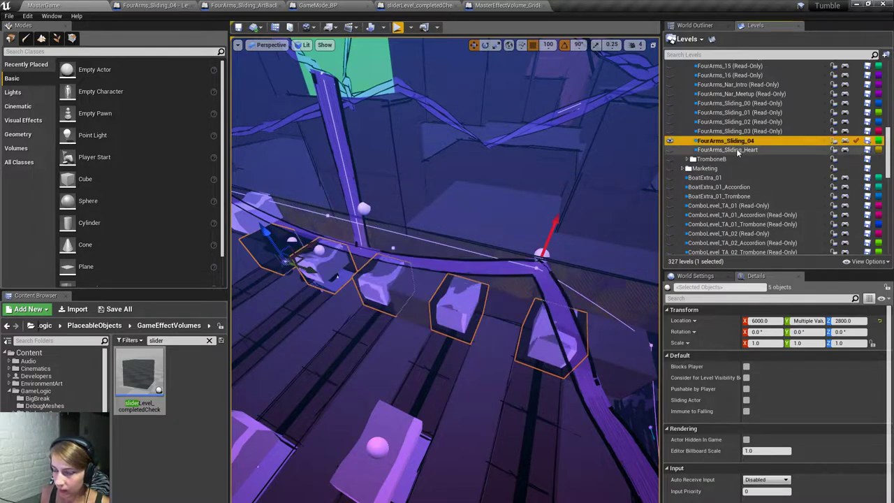
# Open the level blueprint and create references to the five selected sliderLevel_completedCheck actors.
pyautogui.click(851, 143)
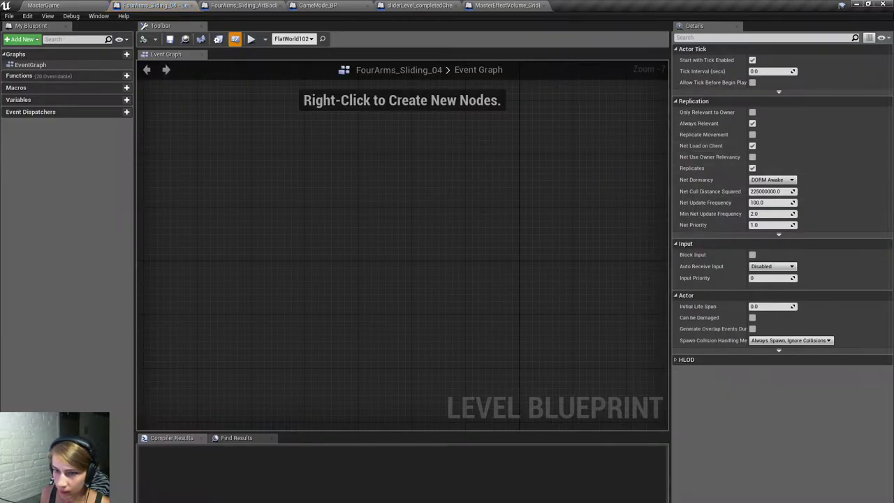
pyautogui.rightClick(352, 205)
pyautogui.scroll(-6, 412, 258)
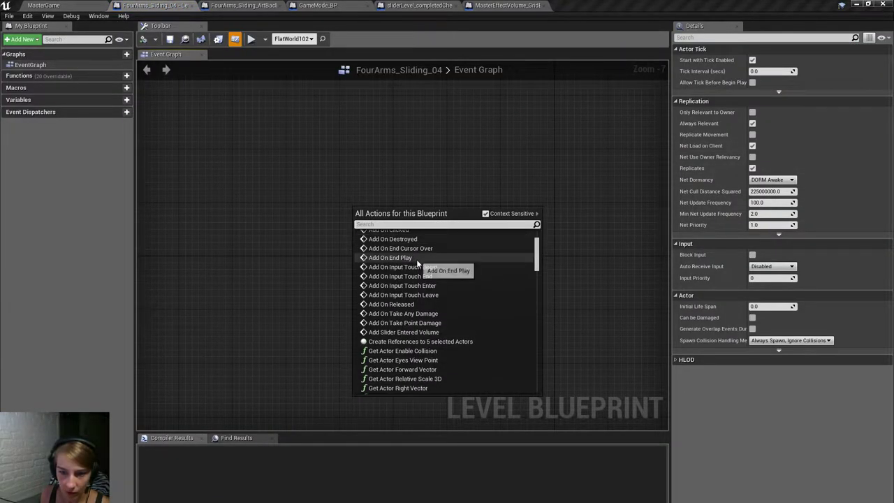
pyautogui.click(424, 266)
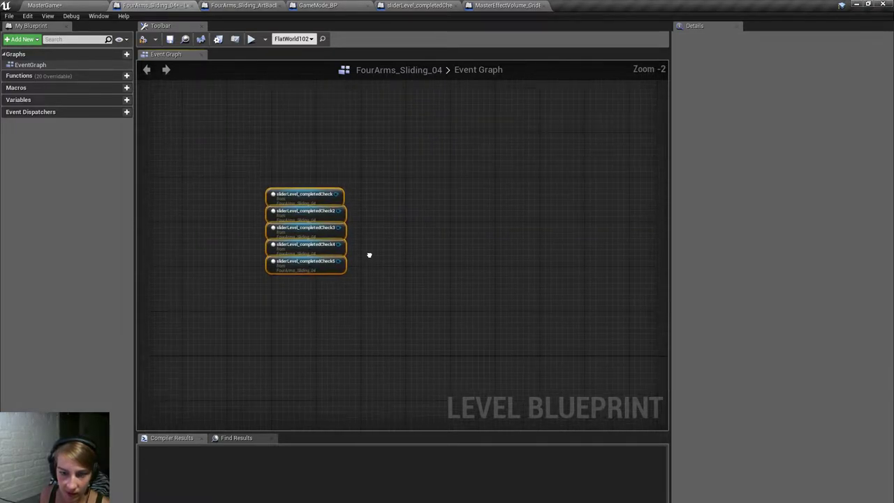
pyautogui.click(381, 239)
pyautogui.scroll(2, 363, 202)
pyautogui.moveTo(363, 202); pyautogui.dragTo(377, 230, button='right')
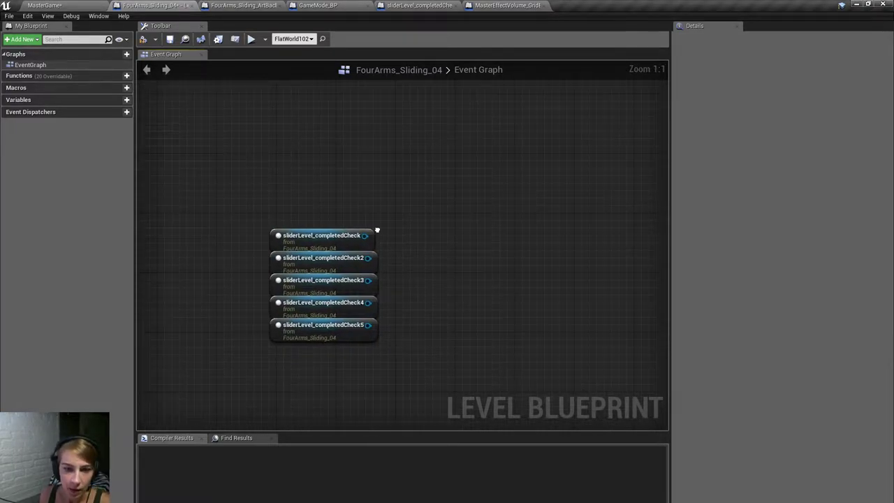
# Add an Event BeginPlay node and move it to the left.
pyautogui.rightClick(273, 179)
pyautogui.write('begin pl')
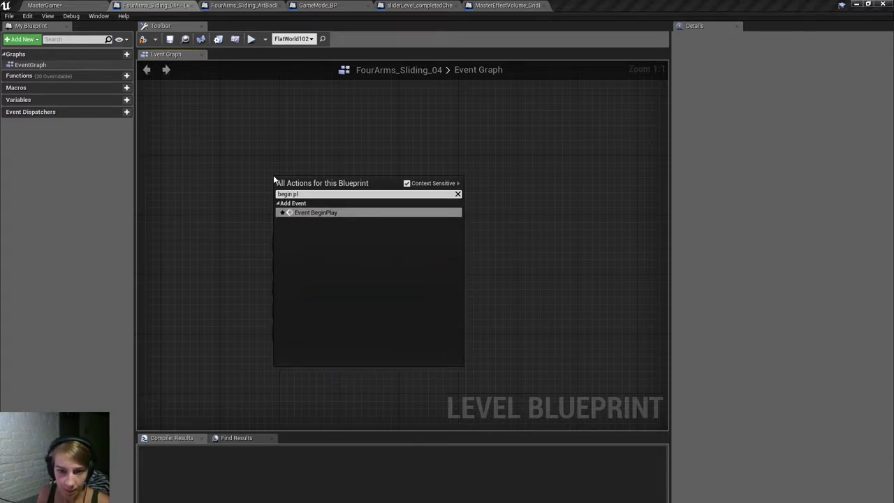
pyautogui.press('Return')
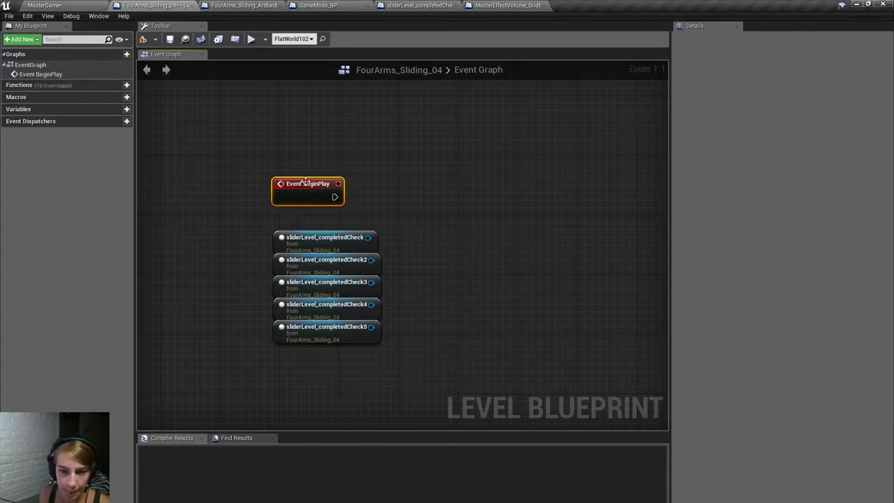
pyautogui.moveTo(305, 182); pyautogui.dragTo(179, 190)
pyautogui.moveTo(401, 238); pyautogui.dragTo(390, 240, button='right')
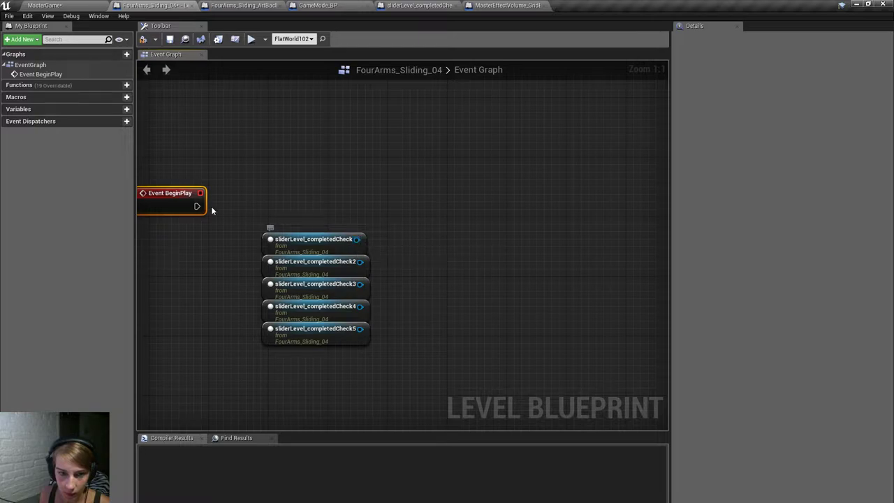
# Add Bind Event to sliderEnteredVolume from the first reference and drive it from BeginPlay.
pyautogui.moveTo(357, 240); pyautogui.dragTo(394, 198)
pyautogui.write('bind event')
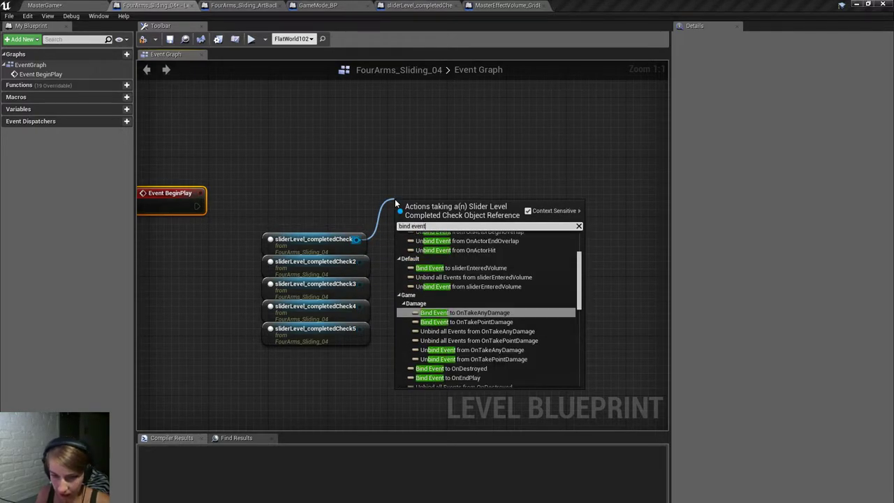
pyautogui.scroll(3, 489, 265)
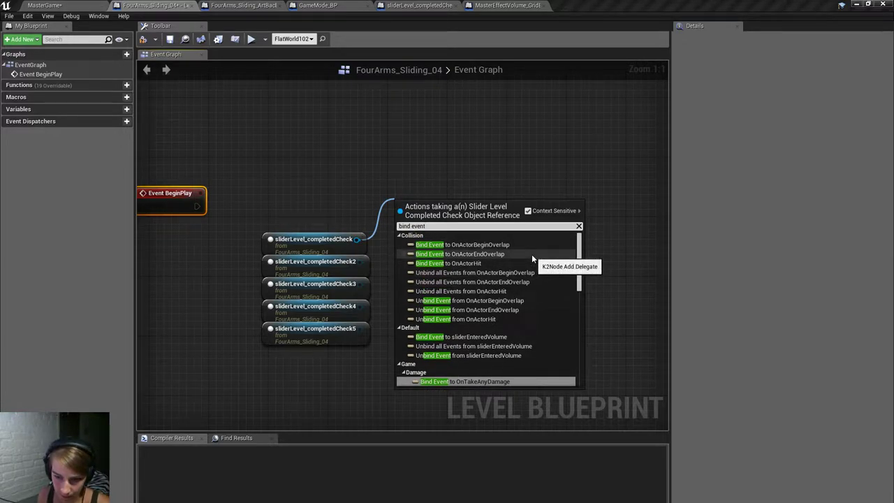
pyautogui.click(510, 336)
pyautogui.moveTo(455, 219); pyautogui.dragTo(197, 206)
# Wire the remaining completedCheck references into the bind's Target and tidy the nodes.
pyautogui.moveTo(361, 261); pyautogui.dragTo(405, 212)
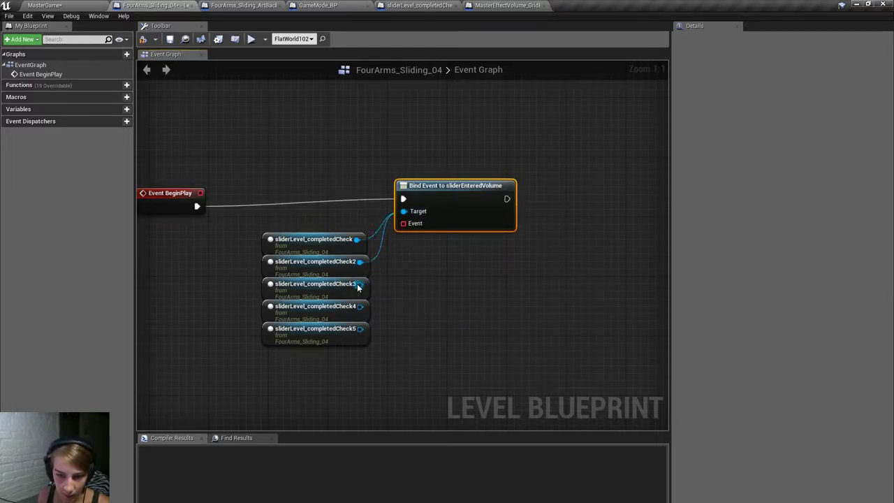
pyautogui.moveTo(360, 283); pyautogui.dragTo(410, 218)
pyautogui.press('Escape')
pyautogui.moveTo(361, 283); pyautogui.dragTo(361, 328)
pyautogui.keyDown('alt'); pyautogui.click(409, 211); pyautogui.keyUp('alt')
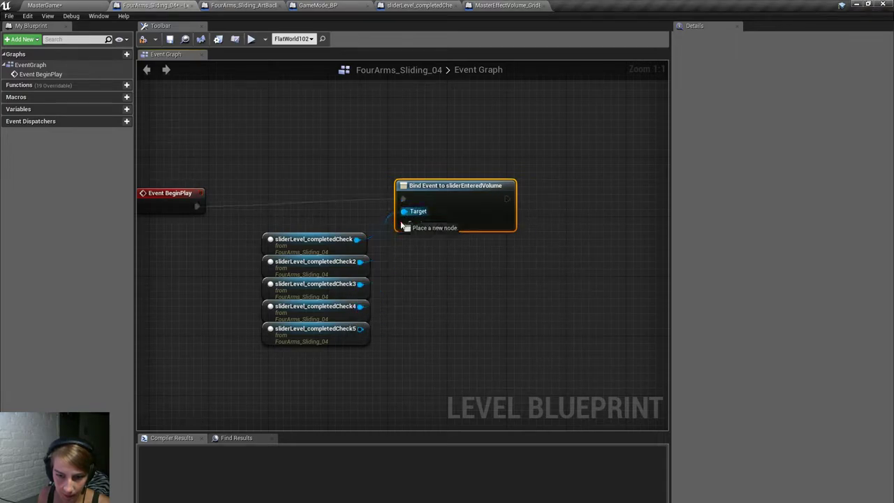
pyautogui.moveTo(409, 211); pyautogui.dragTo(260, 232)
pyautogui.moveTo(328, 239); pyautogui.dragTo(274, 240)
pyautogui.moveTo(144, 195); pyautogui.dragTo(152, 188)
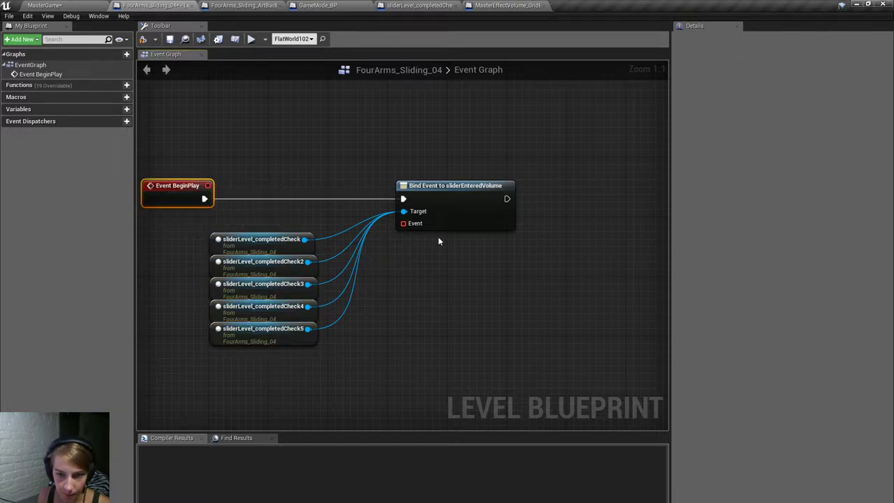
pyautogui.moveTo(416, 227); pyautogui.dragTo(427, 314)
# Bind a new custom event named checkForLevelWon to the Bind Event node.
pyautogui.write('custom')
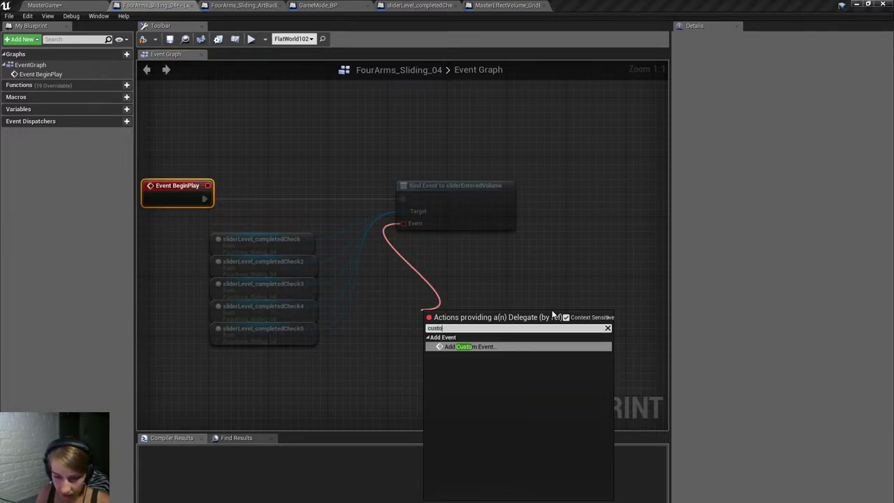
pyautogui.press('Return')
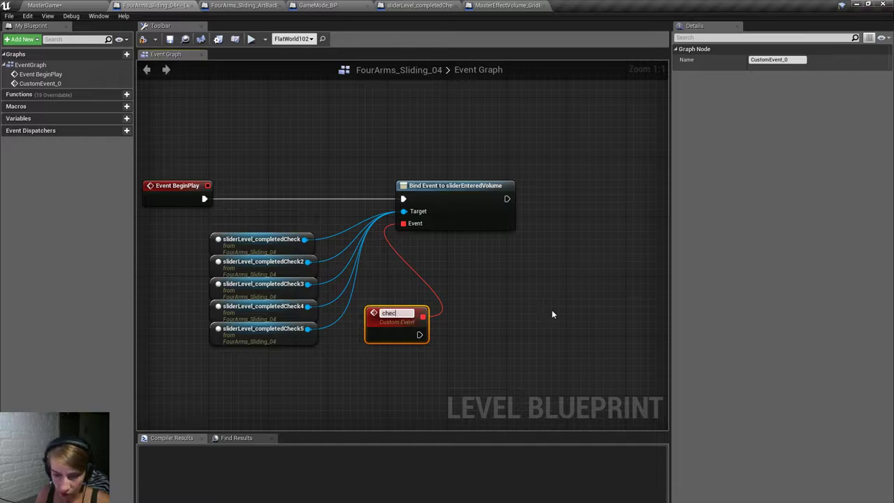
pyautogui.write('ForLevelWon')
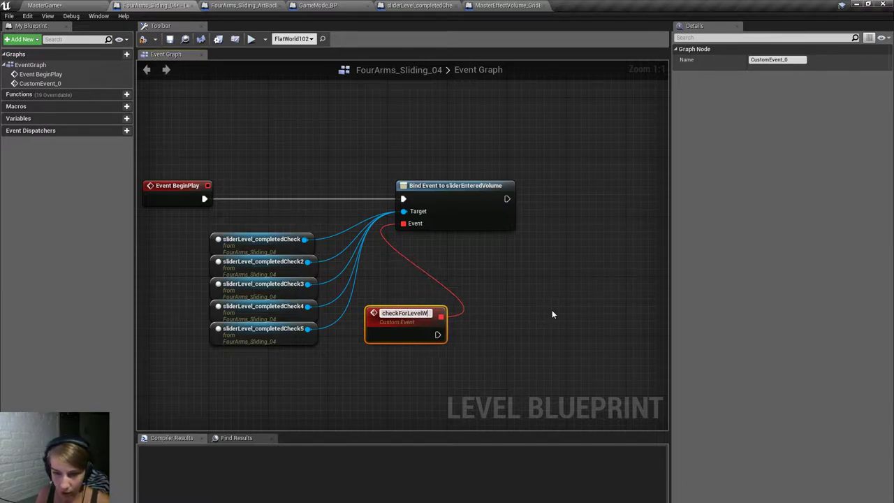
pyautogui.press('Return')
pyautogui.moveTo(411, 309); pyautogui.dragTo(277, 368)
pyautogui.moveTo(338, 375); pyautogui.dragTo(354, 317, button='right')
pyautogui.click(353, 317)
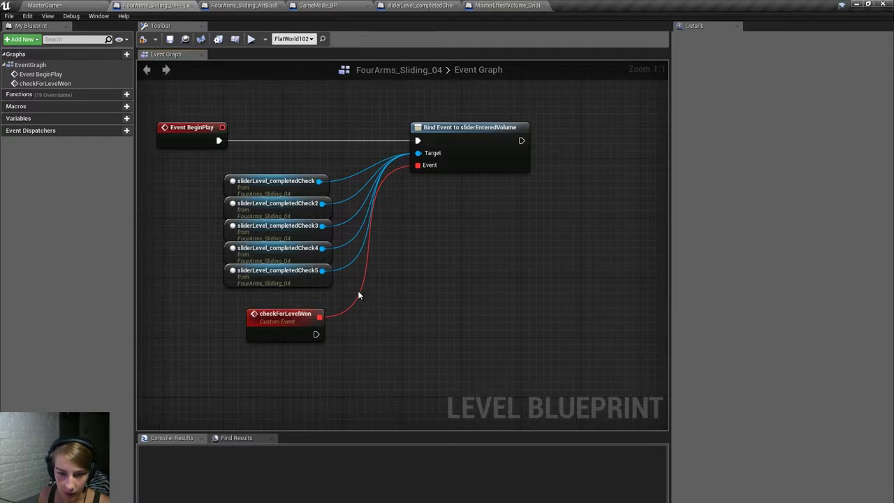
# Cancel a function search from the first reference and switch to the sliderLevel_completedCheck blueprint.
pyautogui.moveTo(343, 289); pyautogui.dragTo(360, 269)
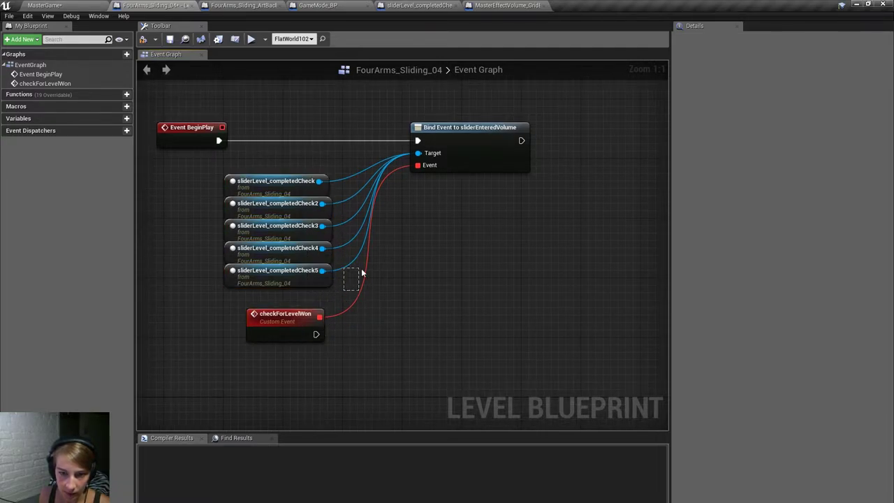
pyautogui.moveTo(318, 181); pyautogui.dragTo(378, 350)
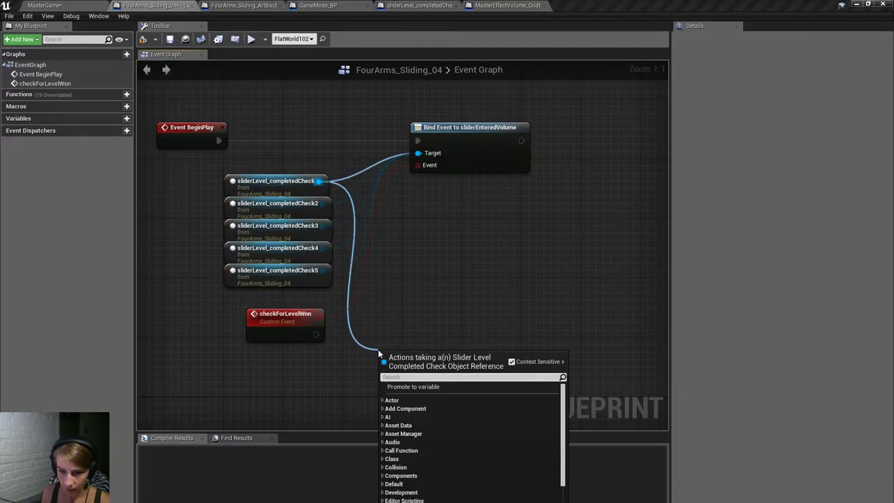
pyautogui.write('redu')
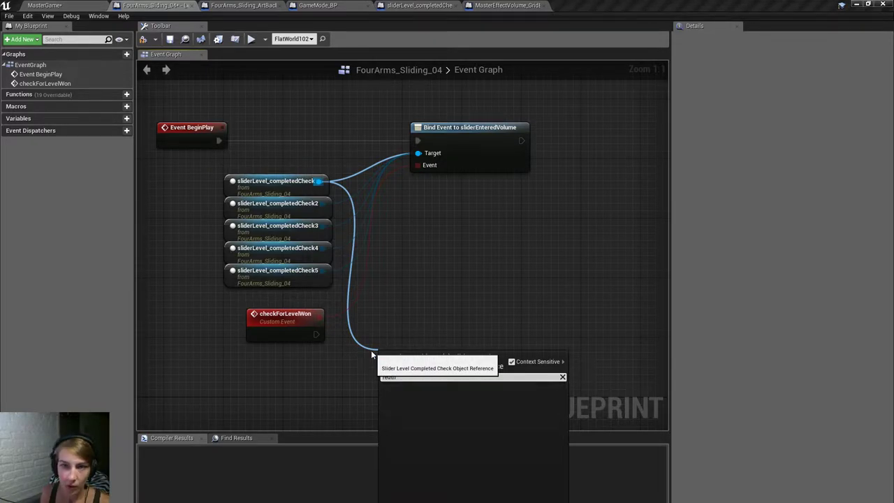
pyautogui.press('Escape')
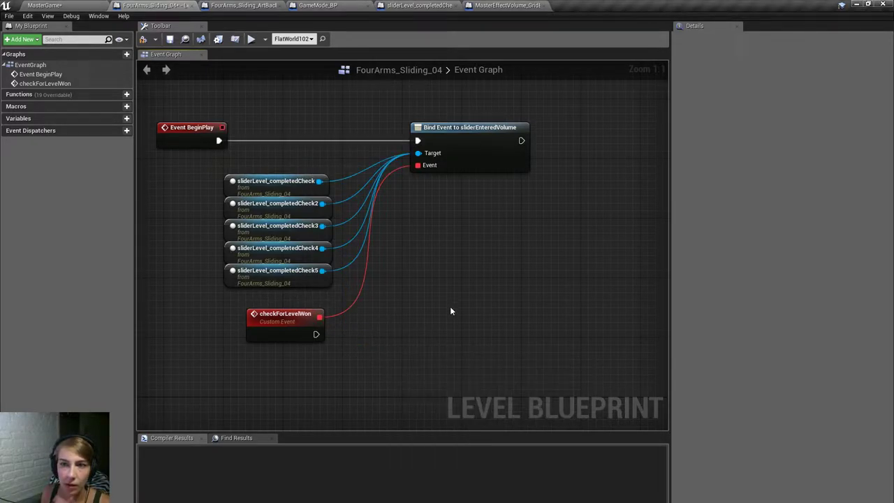
pyautogui.click(419, 5)
# Make checkActorInVolume a pure function and rename it returnActorIsInVolume.
pyautogui.click(42, 268)
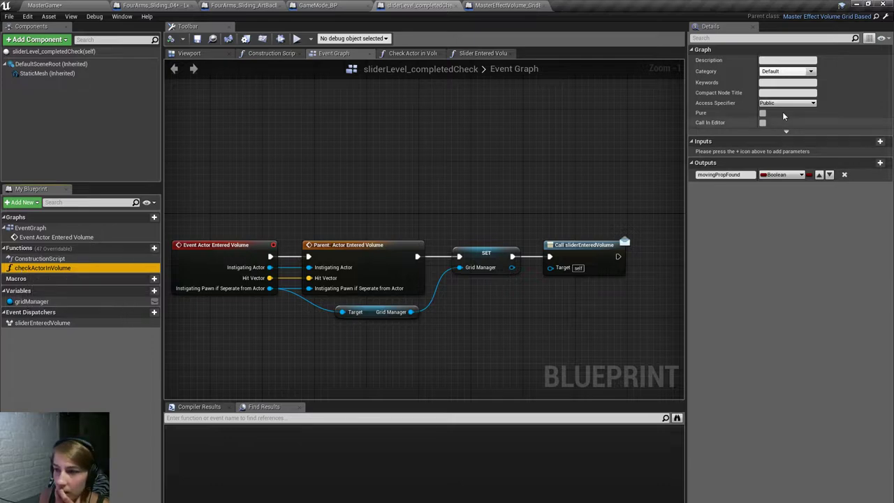
pyautogui.click(762, 113)
pyautogui.moveTo(468, 234); pyautogui.dragTo(601, 217, button='right')
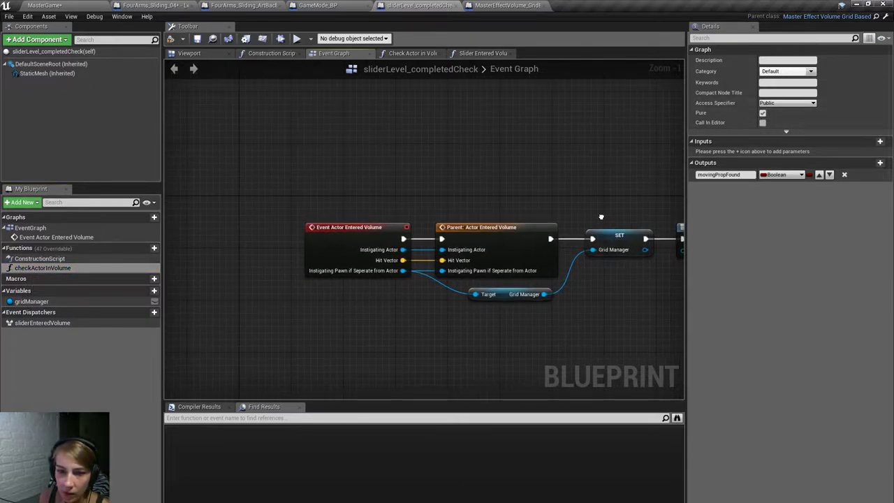
pyautogui.click(102, 269)
pyautogui.rightClick(102, 268)
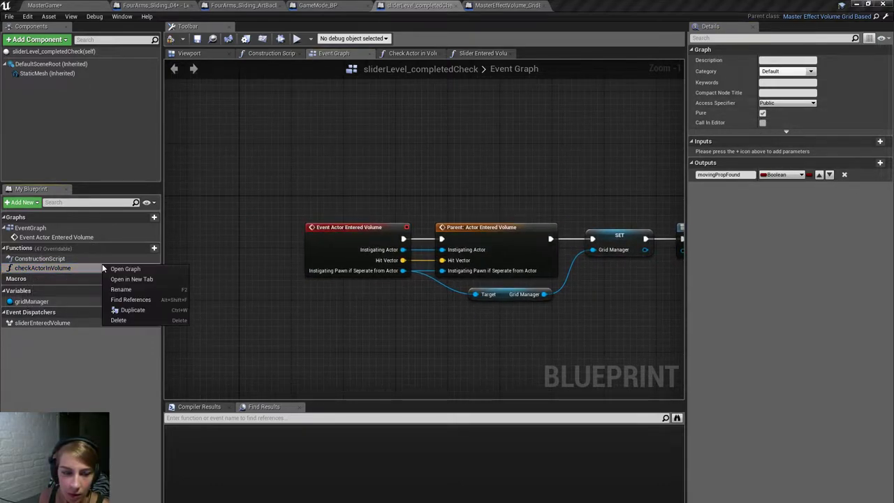
pyautogui.click(126, 289)
pyautogui.click(33, 268)
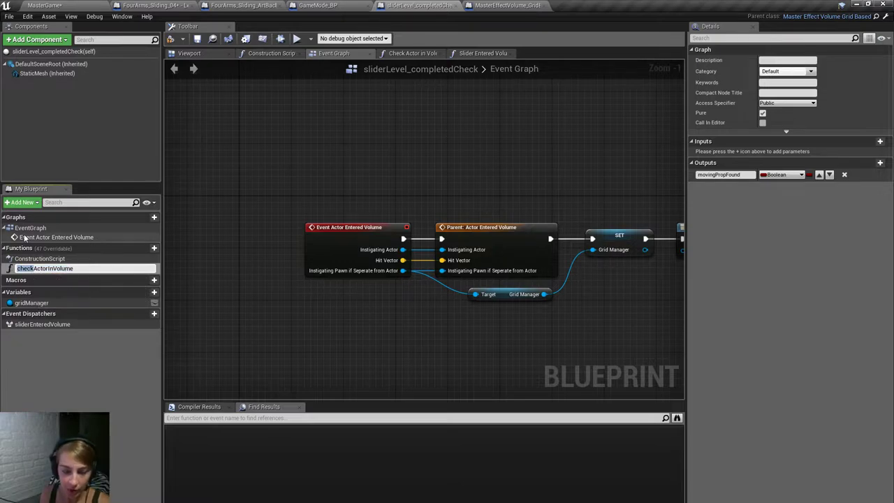
pyautogui.press('BackSpace')
pyautogui.press('BackSpace')
pyautogui.press('BackSpace')
pyautogui.press('BackSpace')
pyautogui.press('BackSpace')
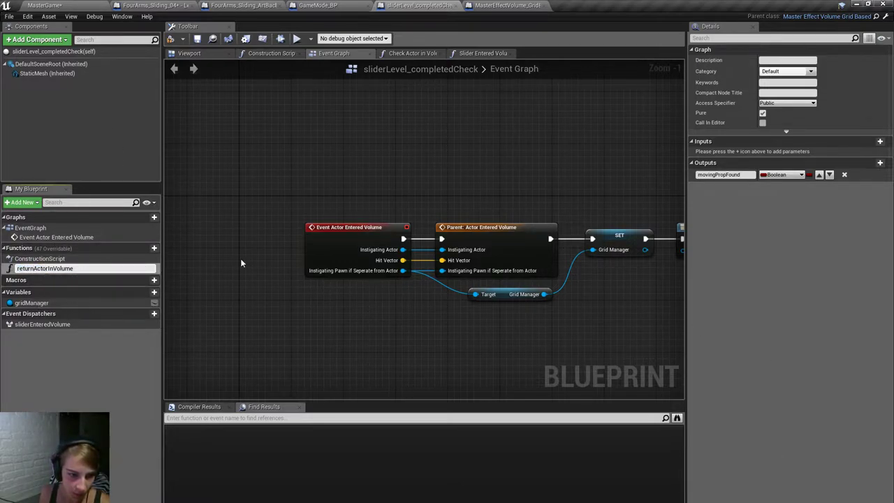
pyautogui.write('Is')
pyautogui.press('Return')
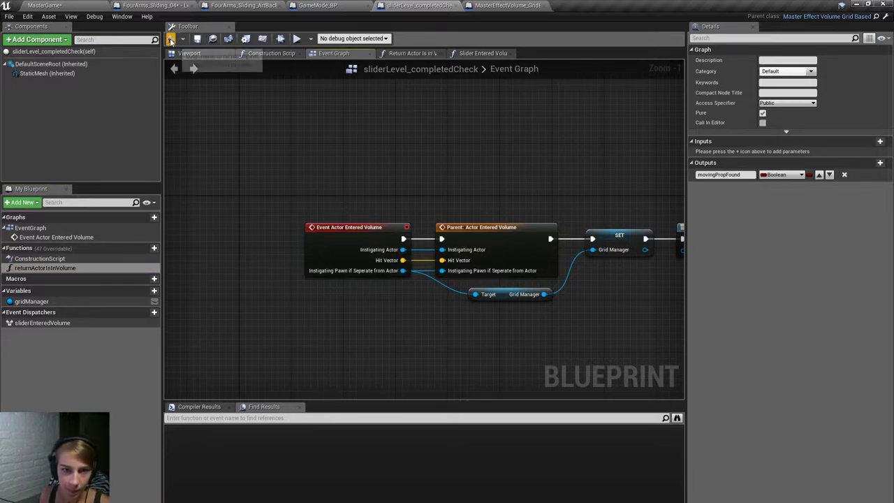
# Rename the function again to returnSlidingActorIsInVolume.
pyautogui.rightClick(30, 269)
pyautogui.click(49, 295)
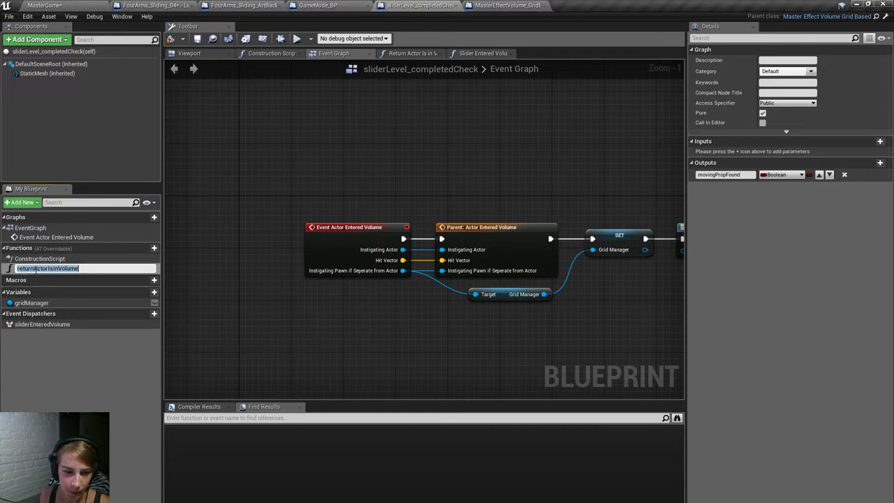
pyautogui.press('Home')
pyautogui.press('Right')
pyautogui.press('Right')
pyautogui.press('Right')
pyautogui.press('Right')
pyautogui.press('Right')
pyautogui.press('Right')
pyautogui.write('Sliding')
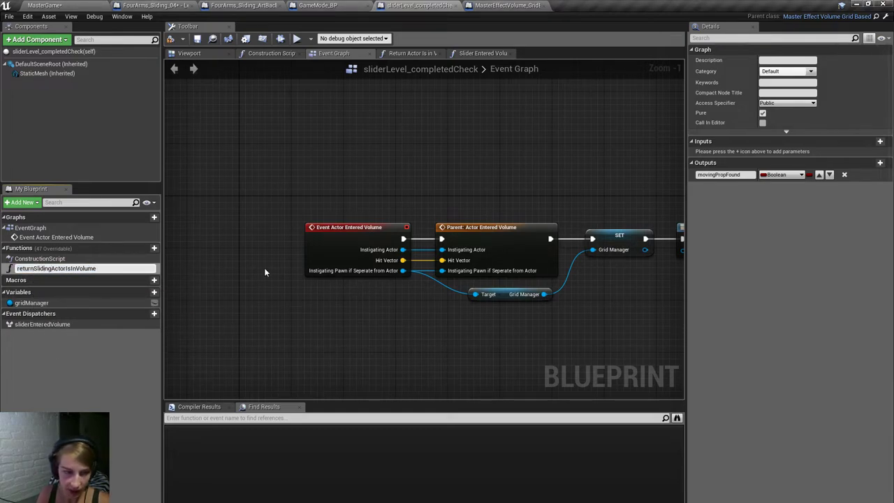
pyautogui.press('Return')
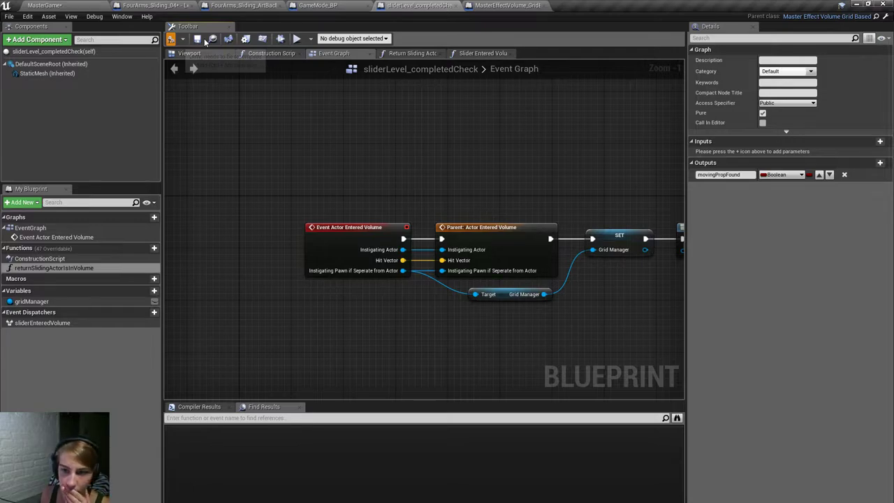
# Compile the sliderLevel_completedCheck blueprint.
pyautogui.click(202, 39)
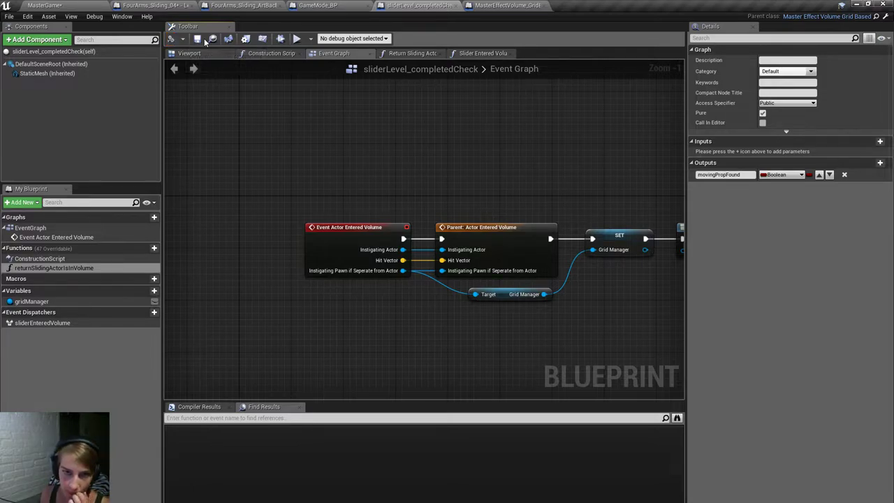
pyautogui.click(504, 6)
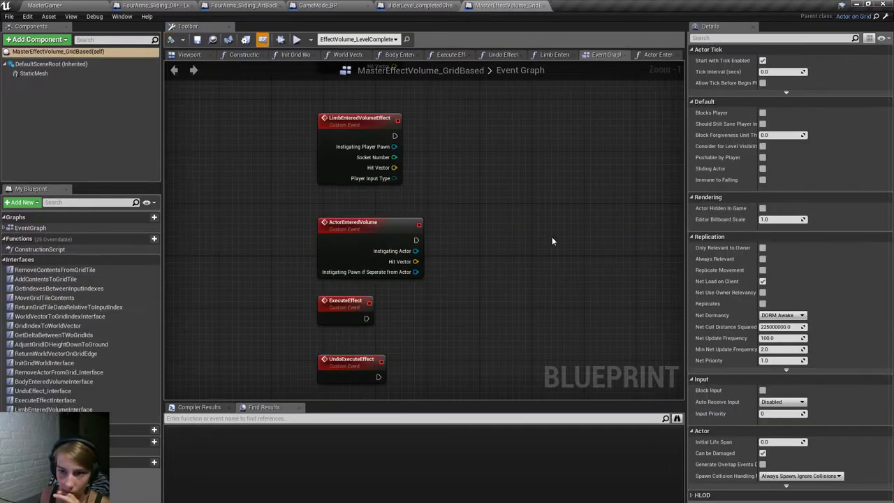
pyautogui.click(399, 5)
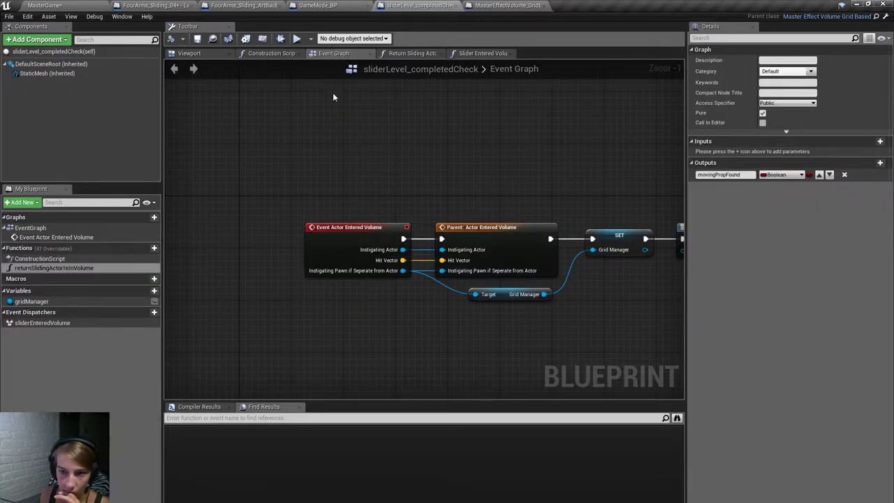
# In the FourArms_Sliding_04 level blueprint, add Return Sliding Actor Is in Volume from the first reference.
pyautogui.click(266, 5)
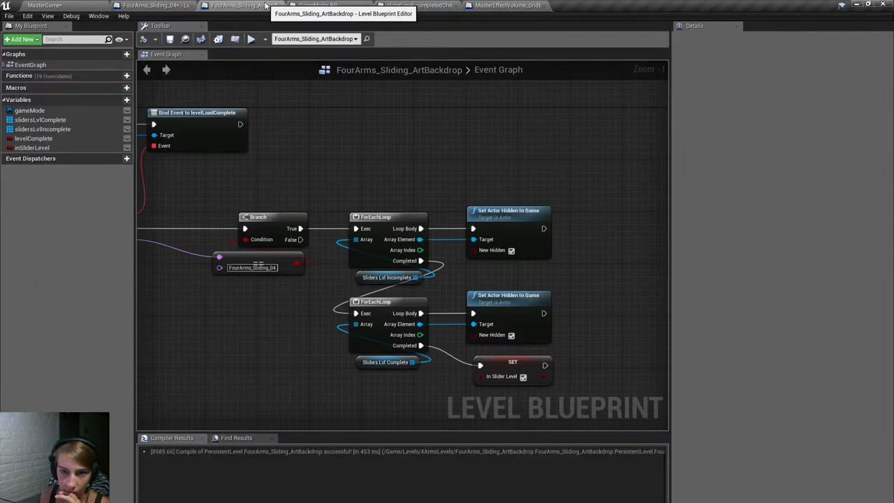
pyautogui.click(155, 5)
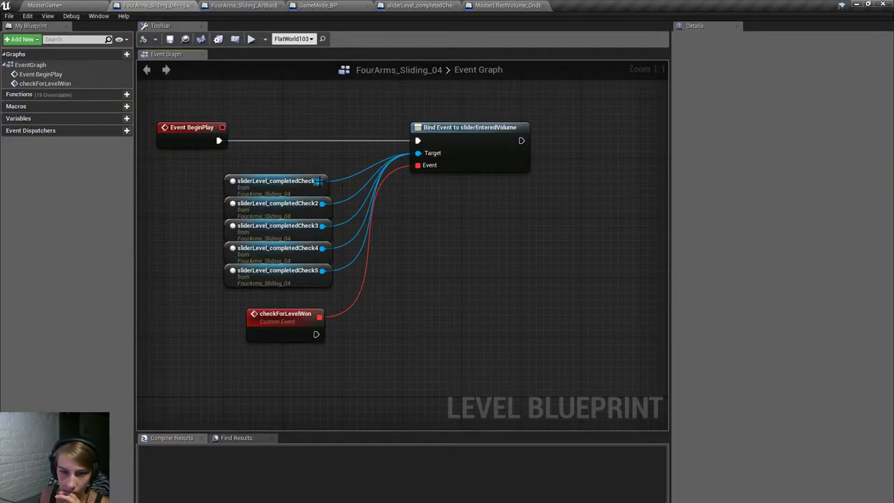
pyautogui.moveTo(319, 181); pyautogui.dragTo(385, 389)
pyautogui.write('return')
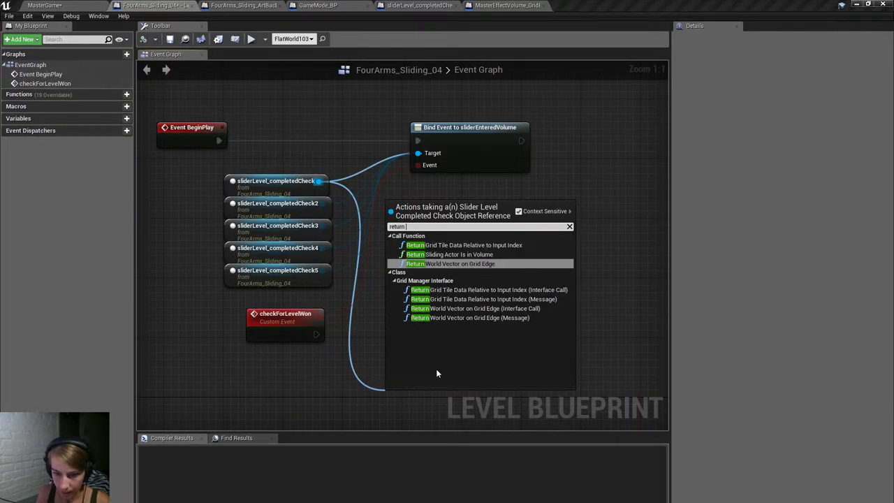
pyautogui.press('Up')
pyautogui.press('Return')
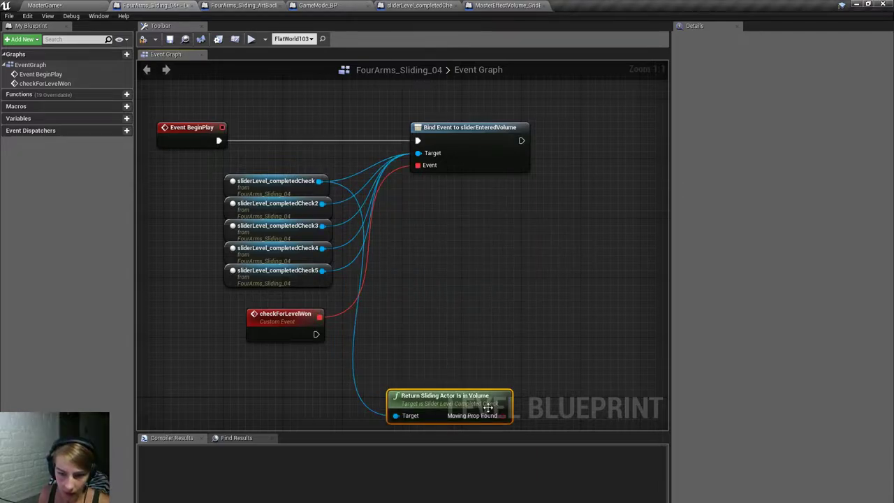
pyautogui.moveTo(435, 374); pyautogui.dragTo(404, 272, button='right')
# Duplicate the node with Ctrl+W and wire the copies to completedCheck2 and completedCheck3.
pyautogui.hotkey('ctrl', 'w')
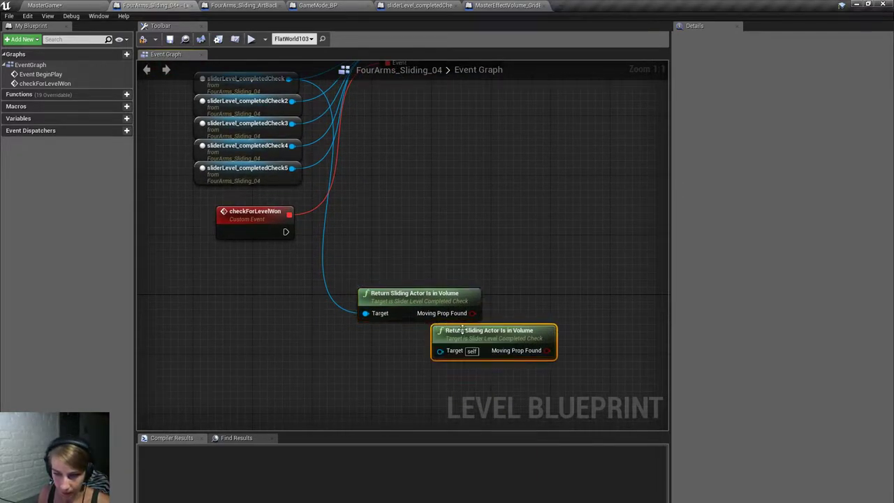
pyautogui.moveTo(464, 329); pyautogui.dragTo(399, 326)
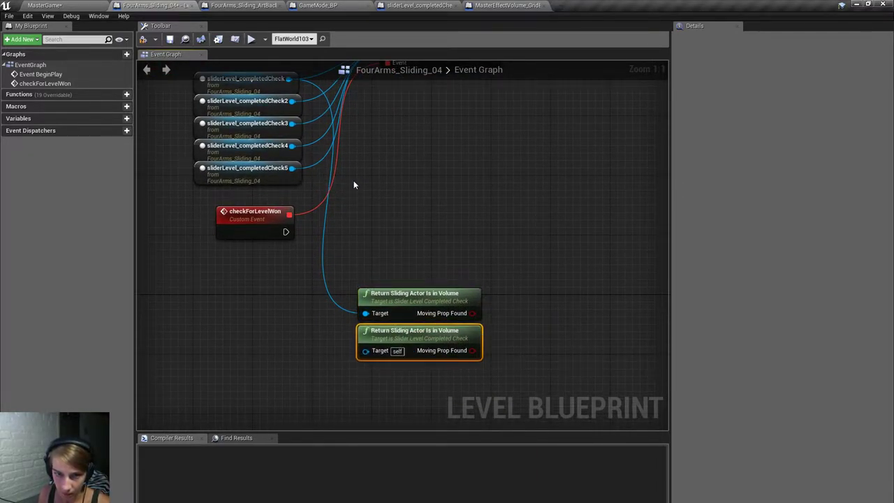
pyautogui.moveTo(335, 189); pyautogui.dragTo(345, 228, button='right')
pyautogui.moveTo(345, 228); pyautogui.dragTo(363, 213)
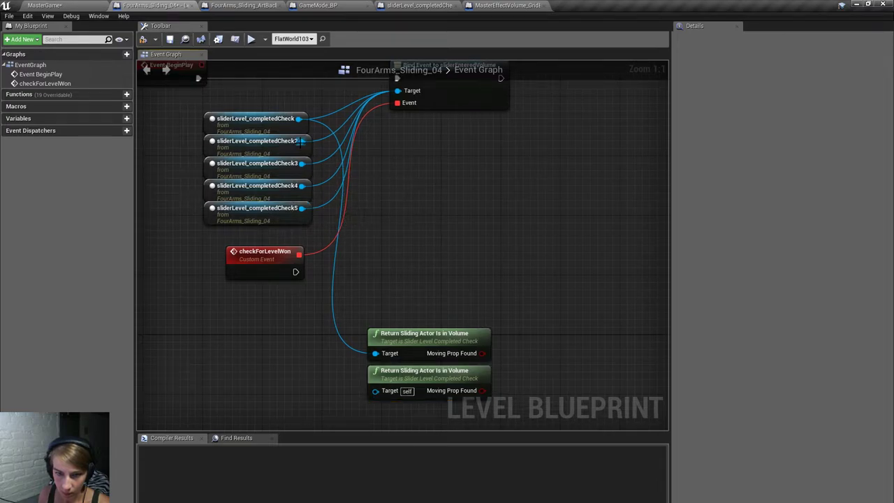
pyautogui.moveTo(302, 140); pyautogui.dragTo(375, 390)
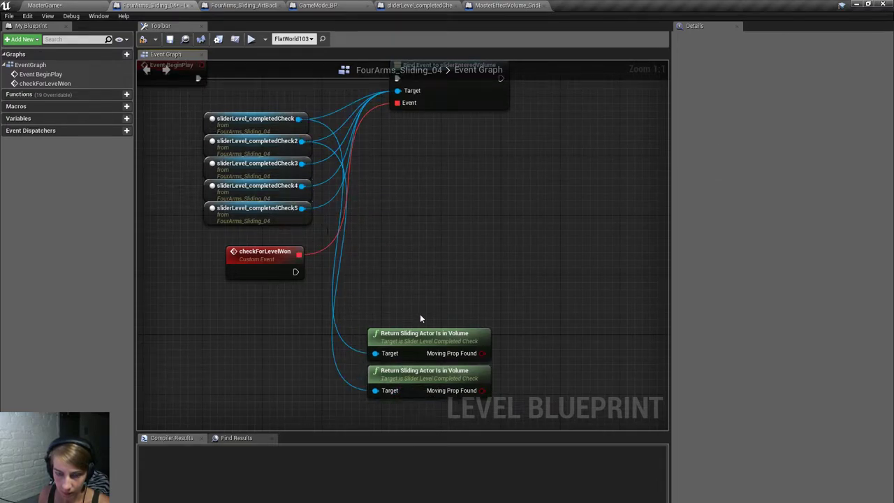
pyautogui.moveTo(420, 318); pyautogui.dragTo(496, 370)
pyautogui.moveTo(495, 337); pyautogui.dragTo(512, 292, button='right')
pyautogui.hotkey('ctrl', 'w')
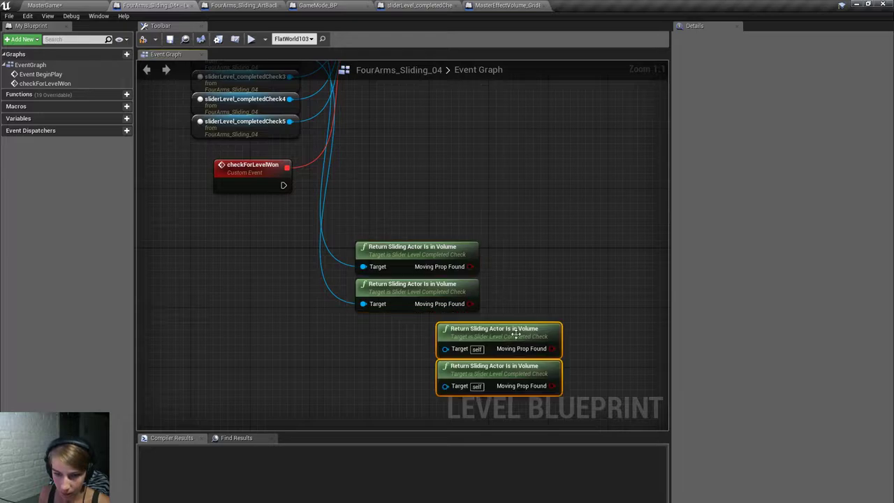
pyautogui.moveTo(514, 333); pyautogui.dragTo(443, 326)
pyautogui.moveTo(313, 118); pyautogui.dragTo(324, 161, button='right')
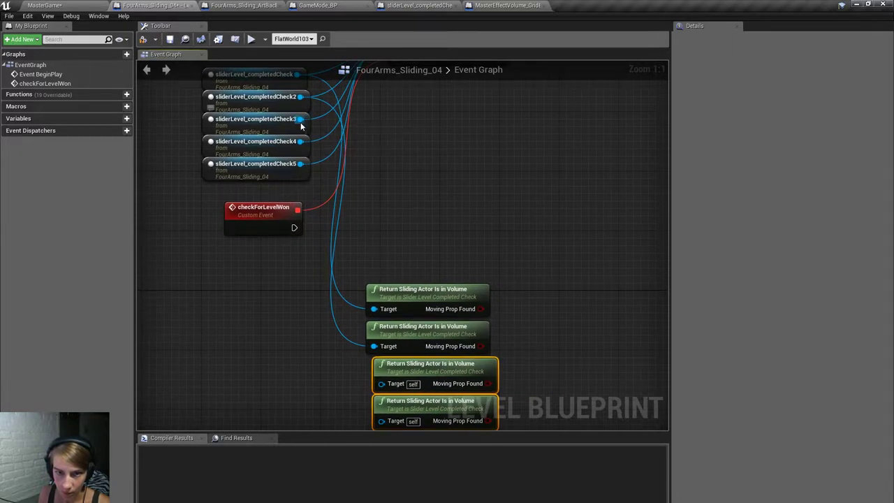
pyautogui.moveTo(300, 120); pyautogui.dragTo(381, 383)
# Wire the fourth node's Target and add a fifth node targeting completedCheck5.
pyautogui.moveTo(381, 421); pyautogui.dragTo(300, 130)
pyautogui.click(484, 339)
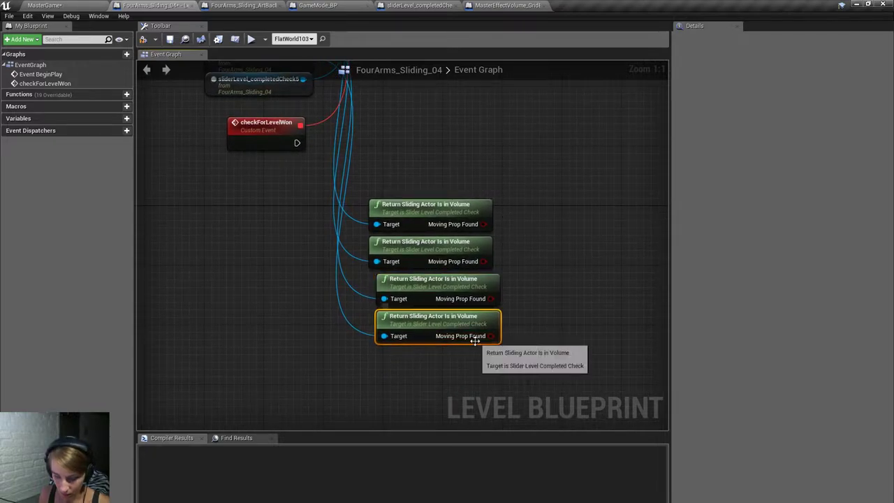
pyautogui.hotkey('ctrl', 'w')
pyautogui.moveTo(481, 343); pyautogui.dragTo(385, 356)
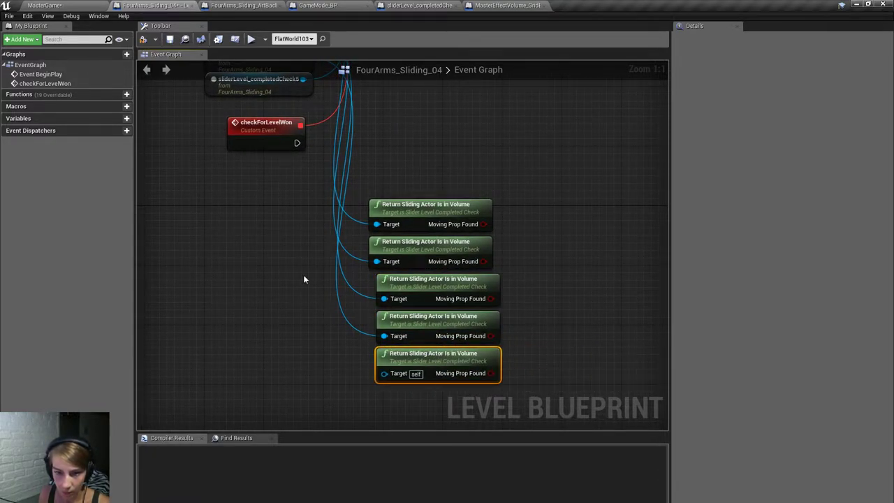
pyautogui.moveTo(303, 79); pyautogui.dragTo(403, 364)
pyautogui.moveTo(380, 187); pyautogui.dragTo(461, 371)
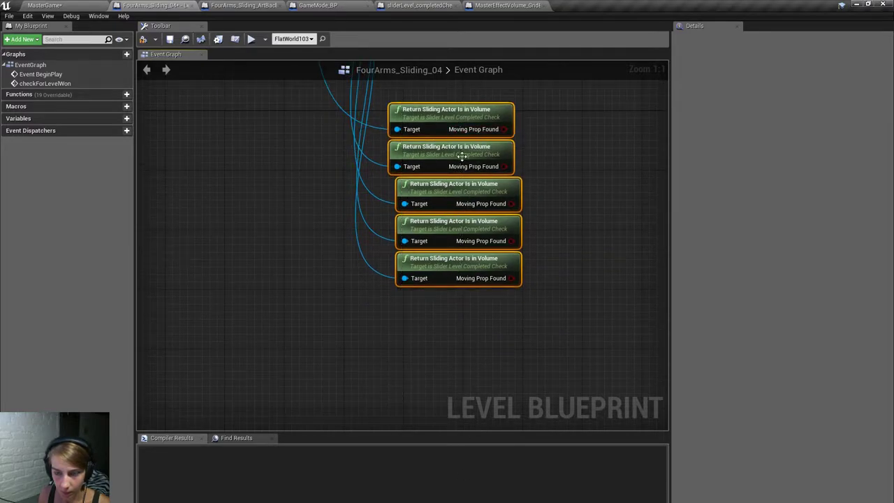
pyautogui.moveTo(461, 157); pyautogui.dragTo(460, 260, button='right')
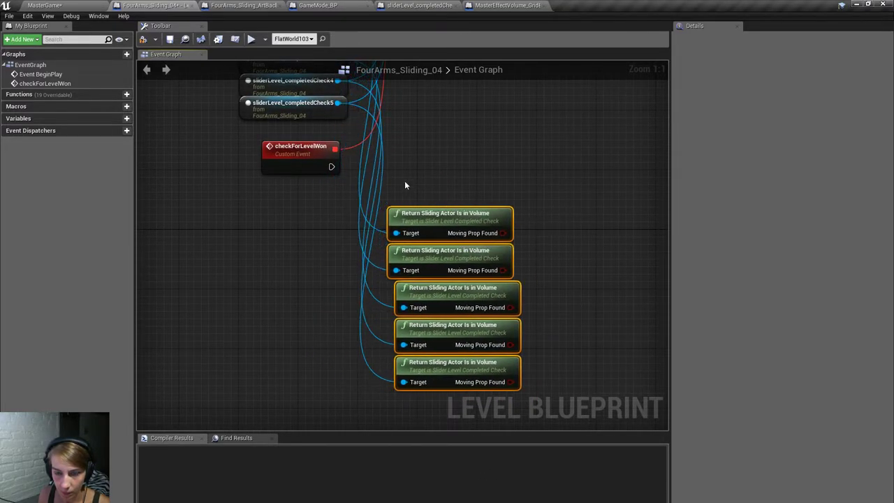
pyautogui.moveTo(503, 233); pyautogui.dragTo(537, 219)
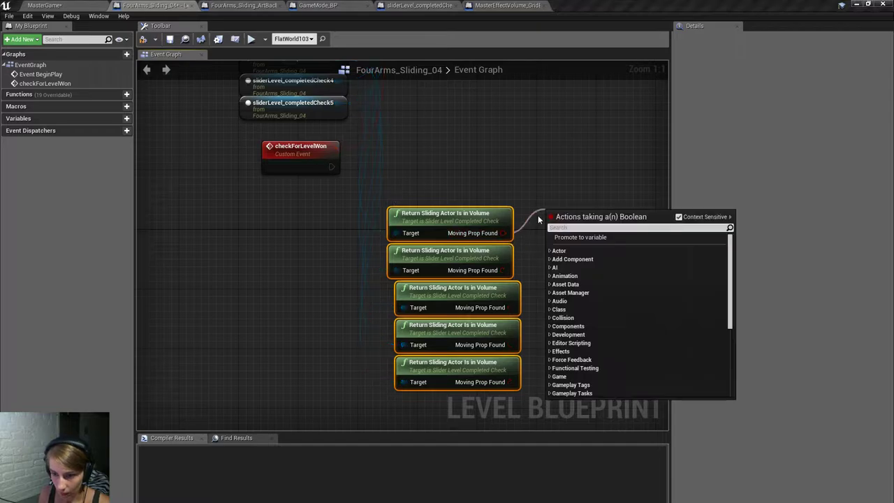
# Add an AND node with extra pins and wire all five Moving Prop Found outputs into it.
pyautogui.write('and')
pyautogui.press('Return')
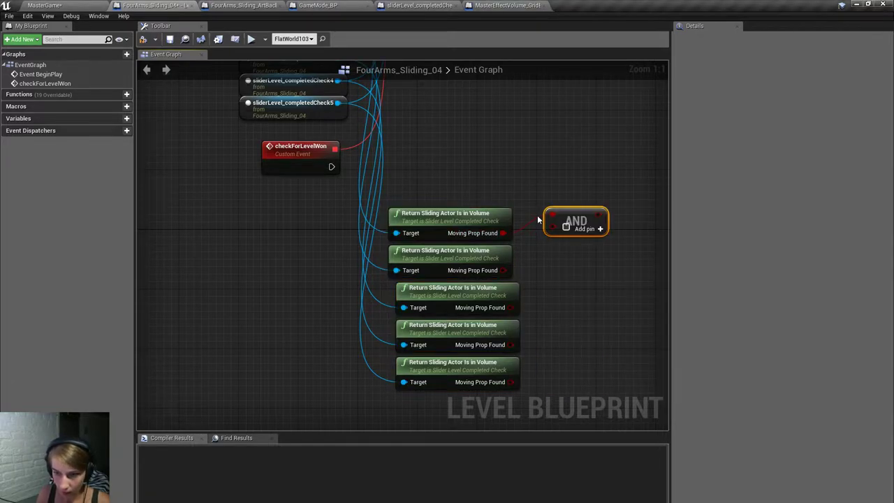
pyautogui.click(600, 229)
pyautogui.click(599, 244)
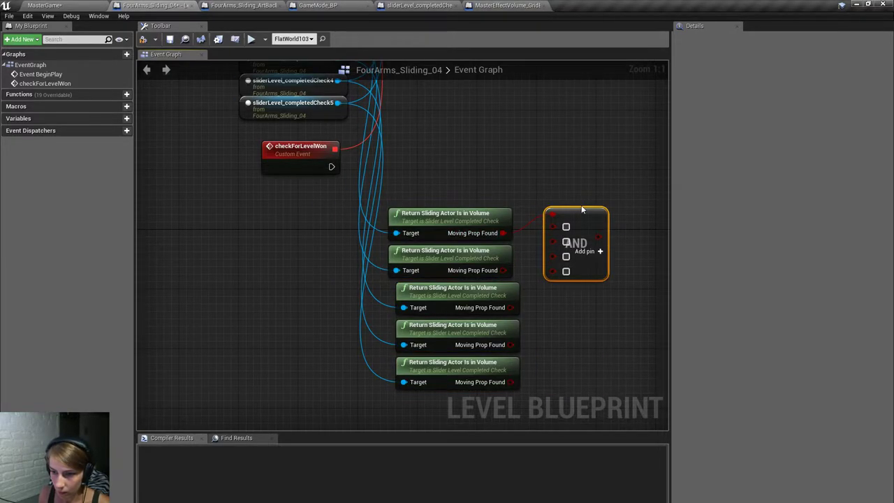
pyautogui.moveTo(583, 208); pyautogui.dragTo(502, 270)
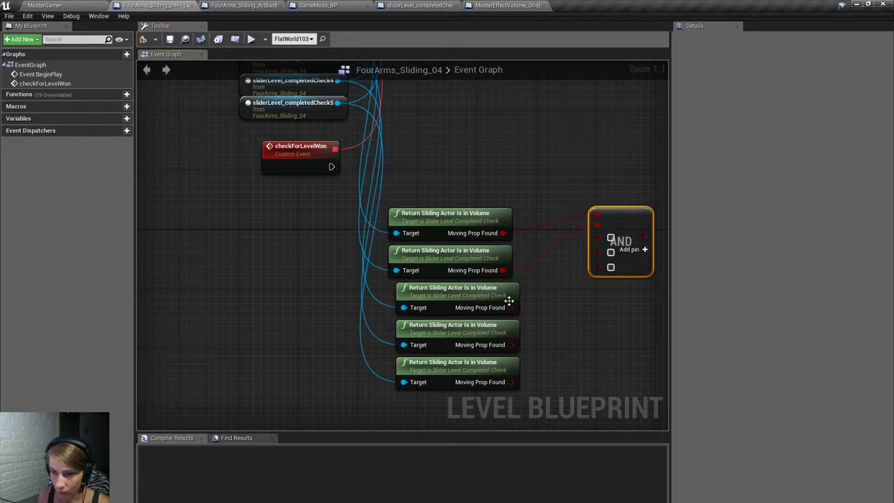
pyautogui.moveTo(509, 304); pyautogui.dragTo(509, 381)
pyautogui.moveTo(557, 278); pyautogui.dragTo(497, 313, button='right')
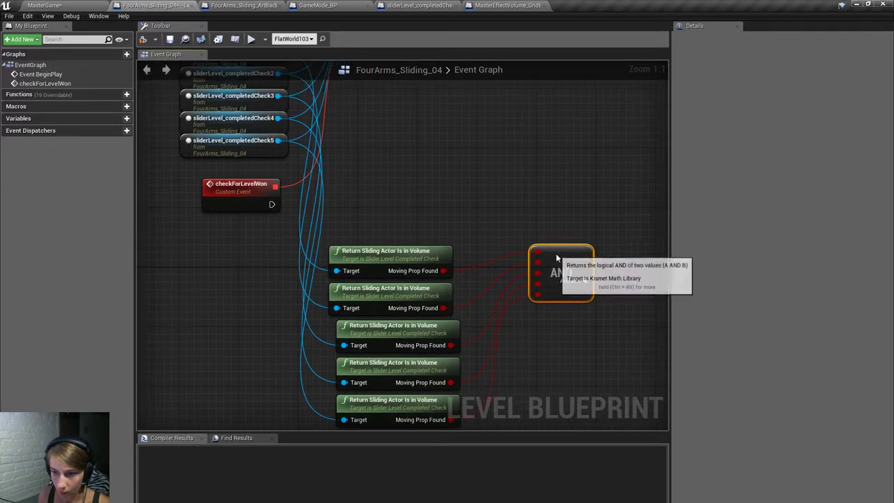
pyautogui.moveTo(399, 161); pyautogui.dragTo(570, 451)
pyautogui.moveTo(485, 215); pyautogui.dragTo(491, 327, button='right')
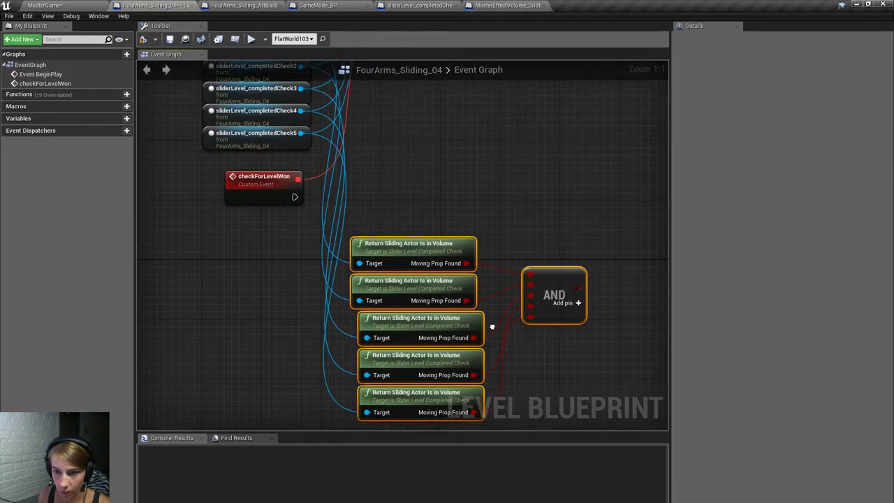
pyautogui.moveTo(381, 244); pyautogui.dragTo(351, 230)
pyautogui.moveTo(546, 276); pyautogui.dragTo(574, 230)
# Add a Branch using the AND result as Condition, triggered by checkForLevelWon.
pyautogui.write('branch')
pyautogui.press('Return')
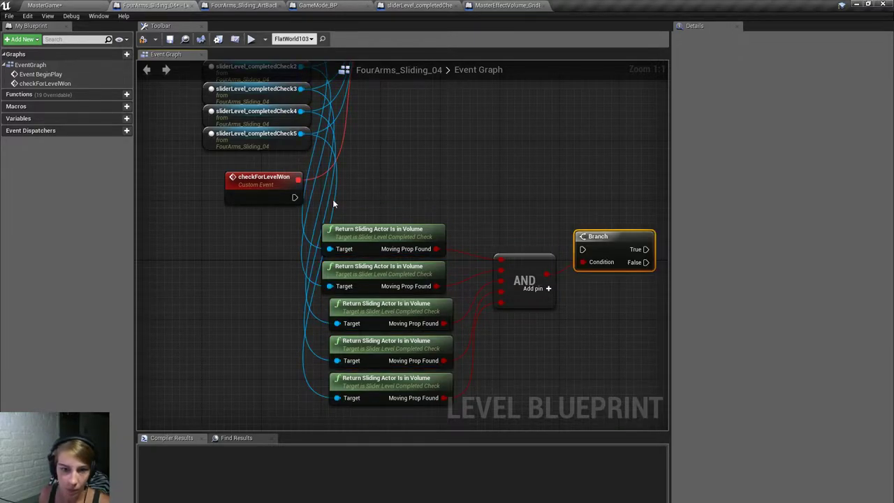
pyautogui.moveTo(295, 197); pyautogui.dragTo(594, 190)
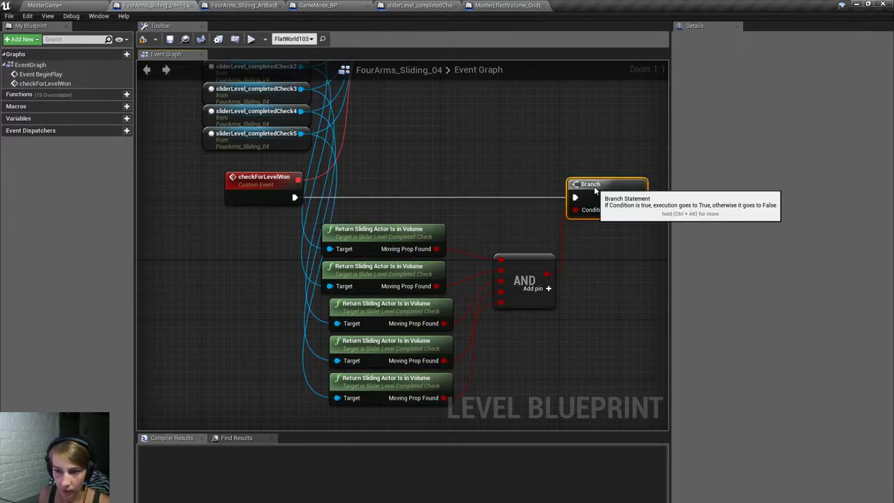
pyautogui.click(586, 273)
pyautogui.moveTo(587, 273); pyautogui.dragTo(471, 294, button='right')
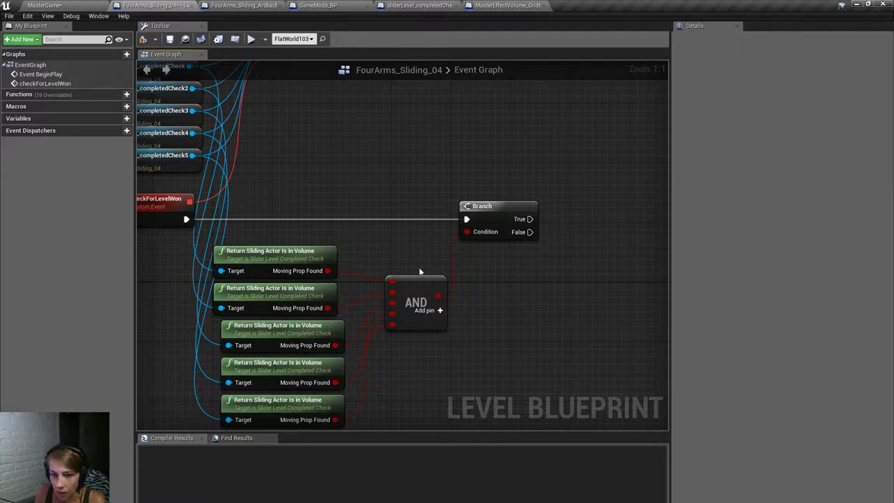
pyautogui.moveTo(490, 207); pyautogui.dragTo(528, 208)
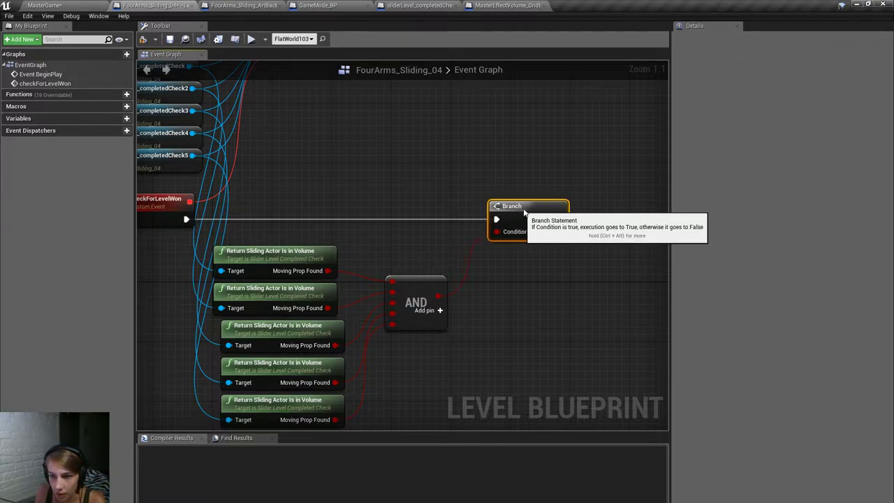
# Add a Get Game Mode node to the level blueprint.
pyautogui.rightClick(537, 269)
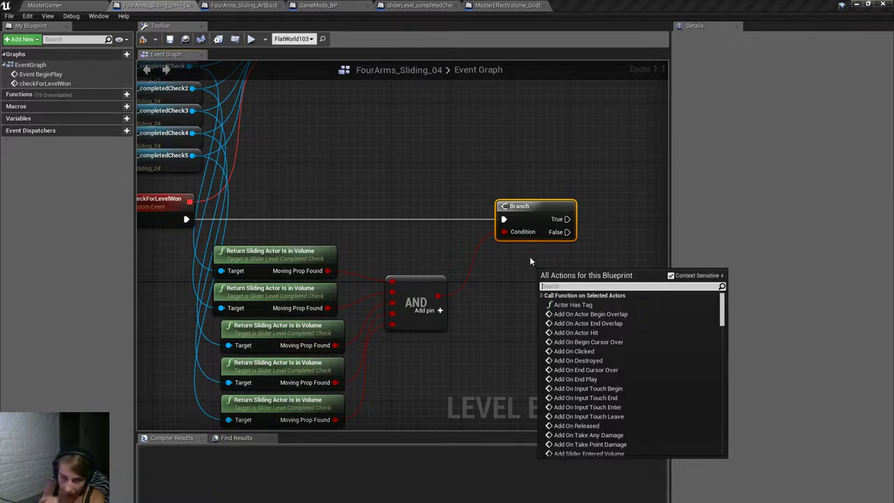
pyautogui.write('get ga')
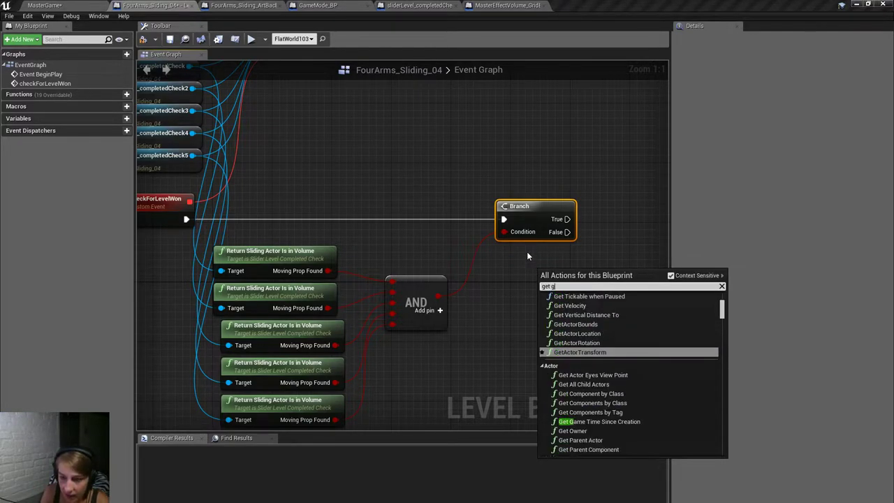
pyautogui.write('me mode')
pyautogui.press('Return')
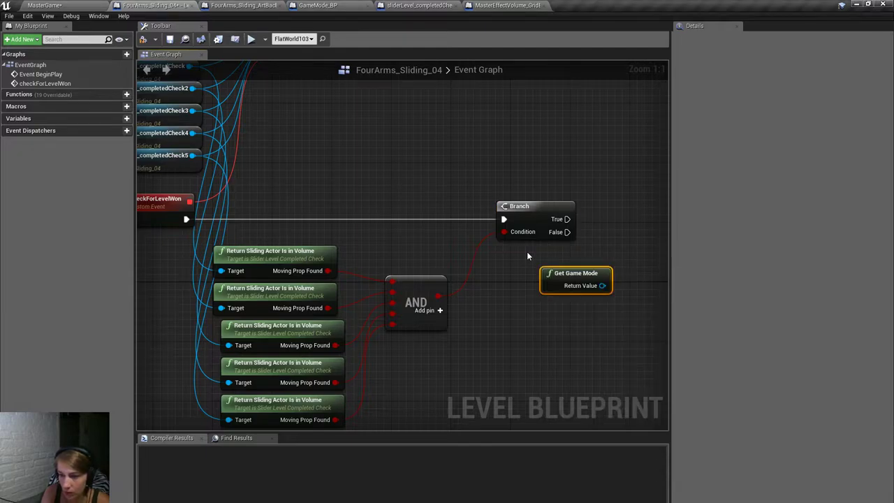
pyautogui.moveTo(558, 282); pyautogui.dragTo(423, 306, button='right')
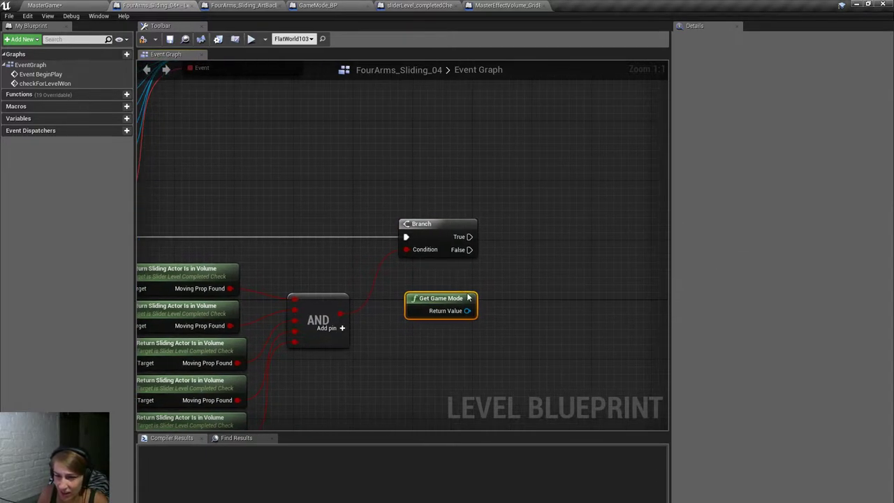
# Cast Get Game Mode's Return Value to GameMode_BP, executed from the Branch True output.
pyautogui.moveTo(467, 310); pyautogui.dragTo(530, 344)
pyautogui.write('g')
pyautogui.press('BackSpace')
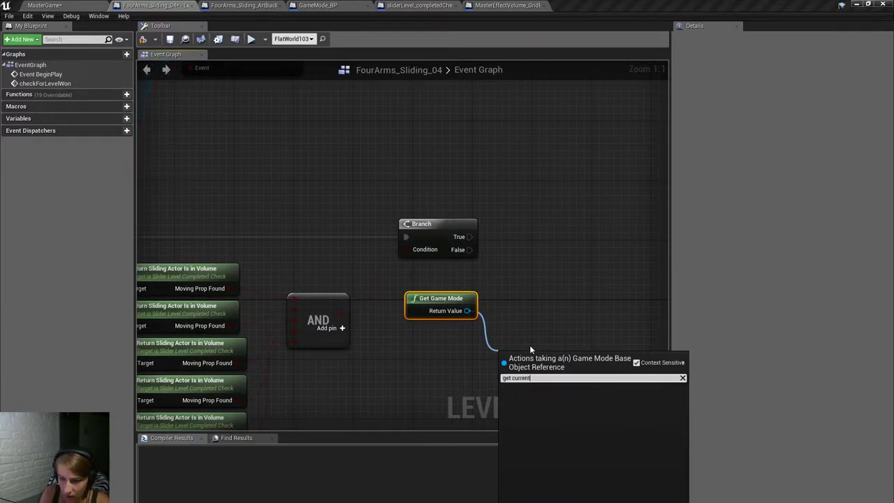
pyautogui.write('cast game m')
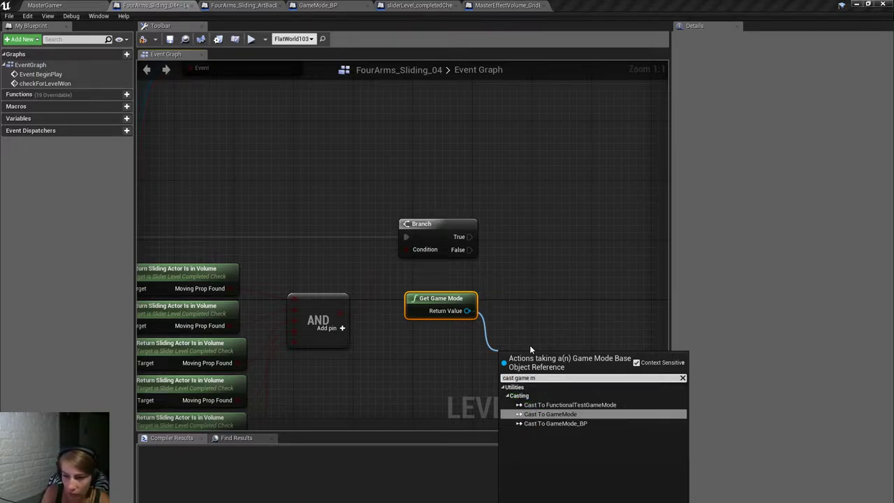
pyautogui.press('Down')
pyautogui.press('Return')
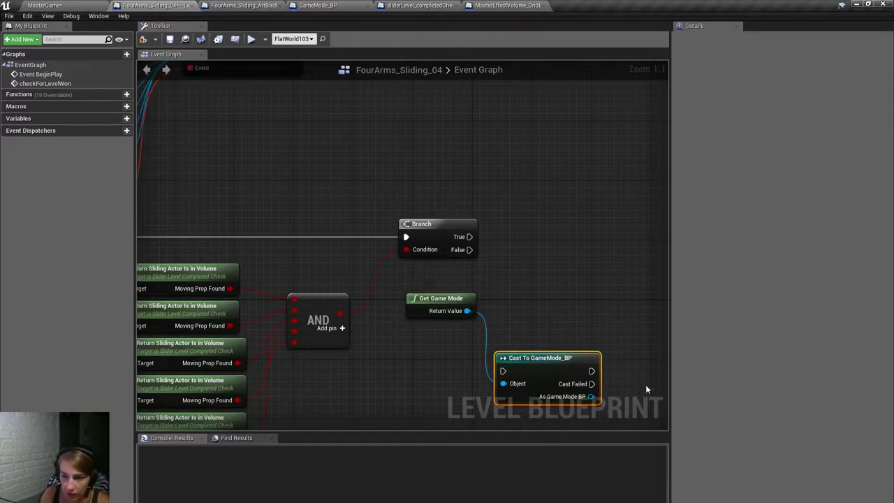
pyautogui.moveTo(470, 240); pyautogui.dragTo(553, 231)
# Get the Current Player Pawn from the cast's As Game Mode BP output.
pyautogui.moveTo(574, 281); pyautogui.dragTo(475, 304, button='right')
pyautogui.moveTo(498, 277); pyautogui.dragTo(528, 348)
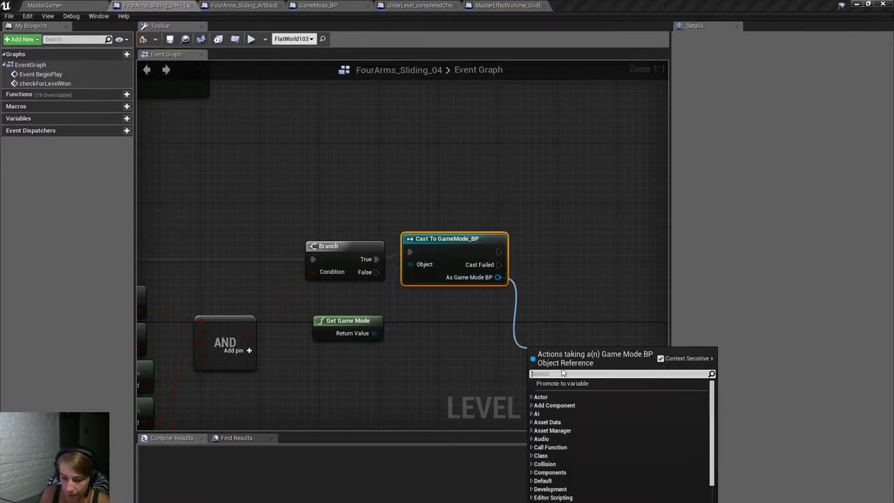
pyautogui.write('get current')
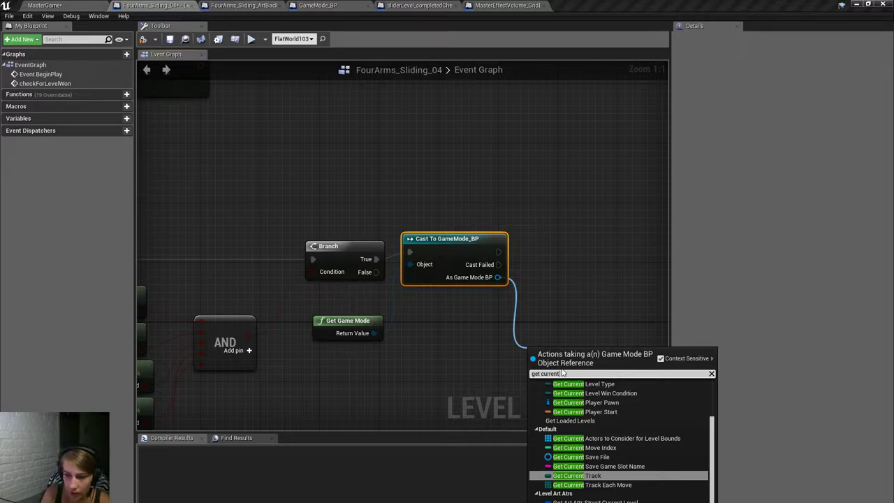
pyautogui.scroll(1, 579, 421)
pyautogui.click(585, 417)
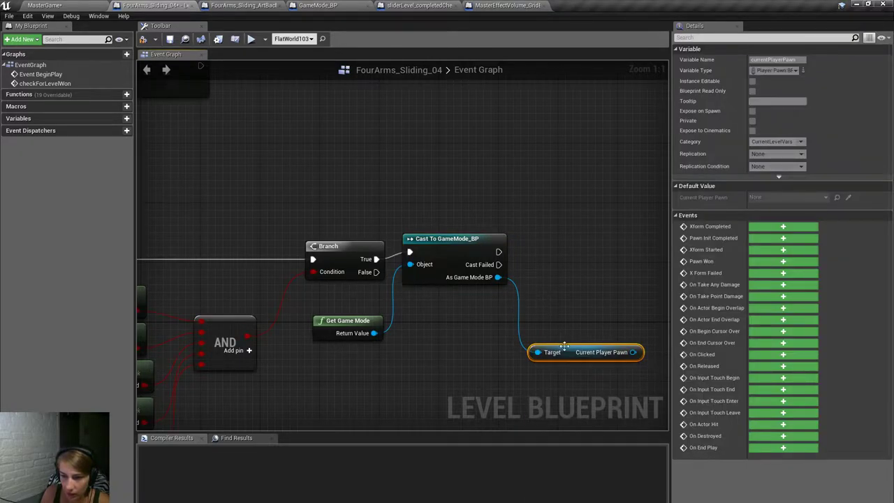
pyautogui.moveTo(564, 347); pyautogui.dragTo(503, 324)
pyautogui.moveTo(503, 323); pyautogui.dragTo(401, 325, button='right')
# Call Level Won on the Current Player Pawn after a successful cast.
pyautogui.moveTo(453, 331); pyautogui.dragTo(460, 276)
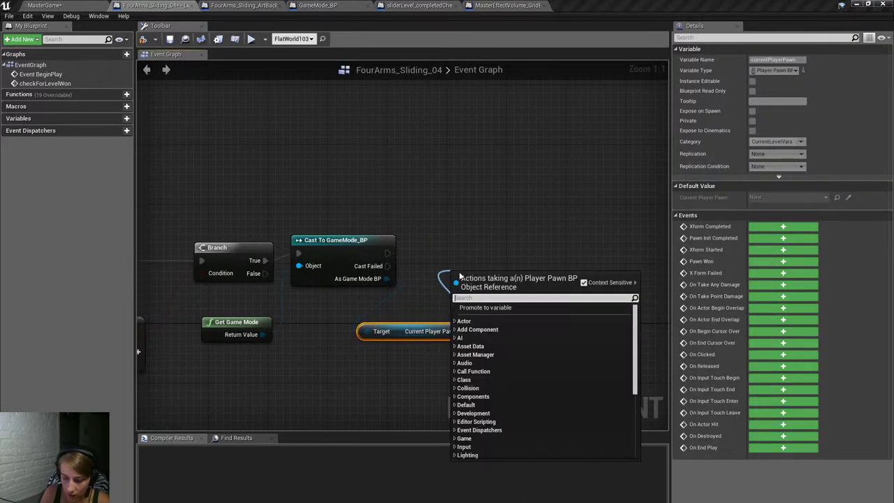
pyautogui.write('won')
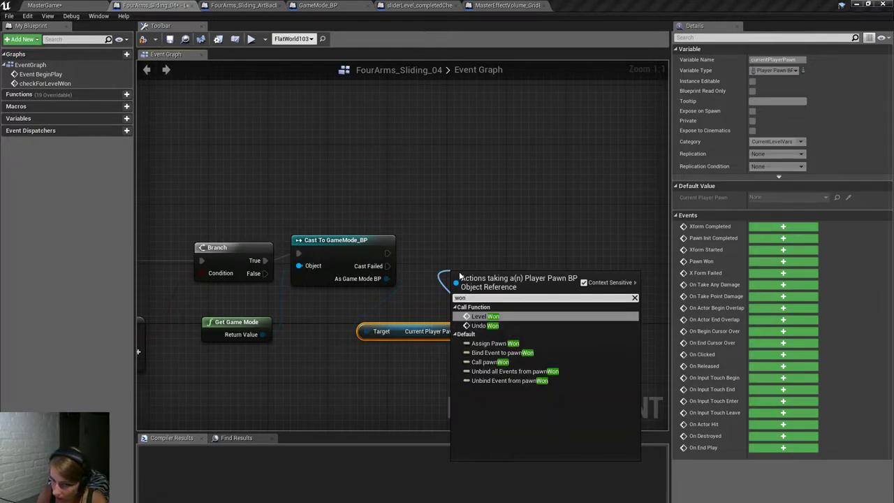
pyautogui.press('Return')
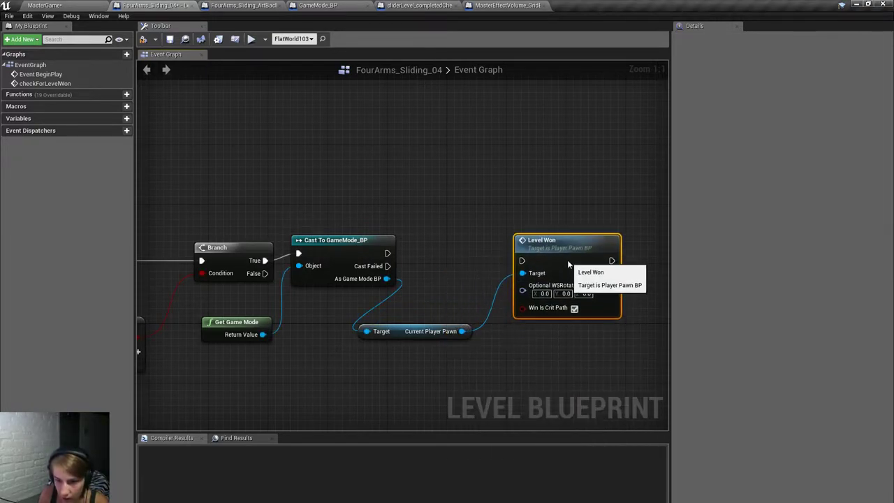
pyautogui.moveTo(522, 260); pyautogui.dragTo(387, 253)
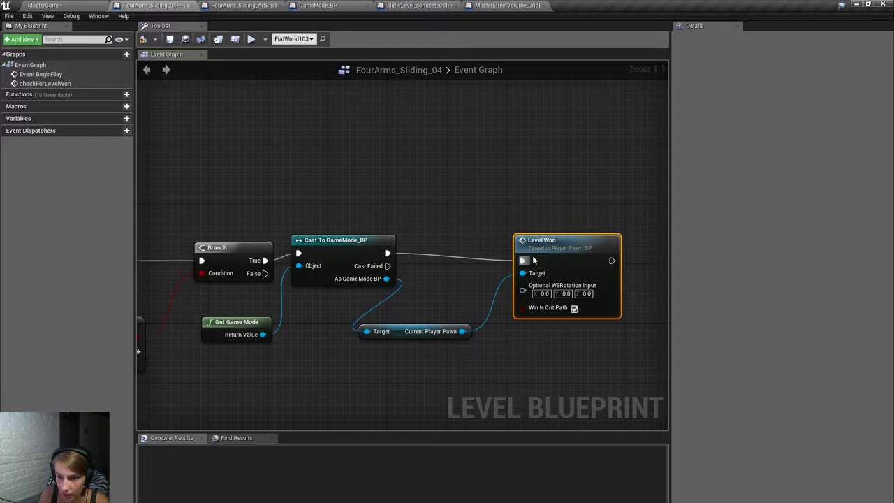
pyautogui.press('q')
pyautogui.click(530, 195)
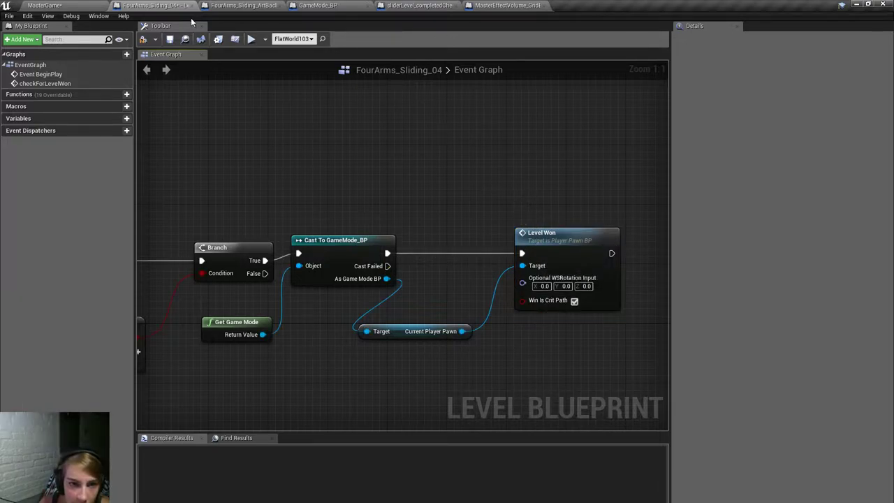
# Compile and save the level blueprint.
pyautogui.click(169, 40)
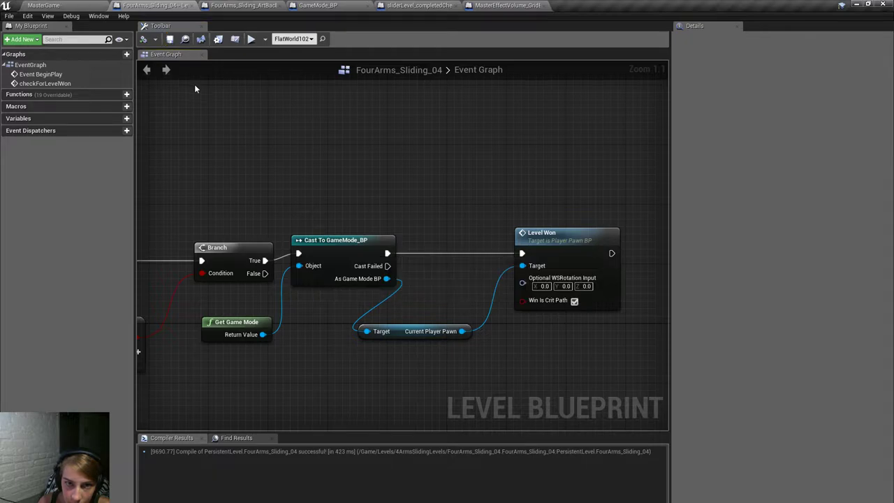
pyautogui.click(43, 5)
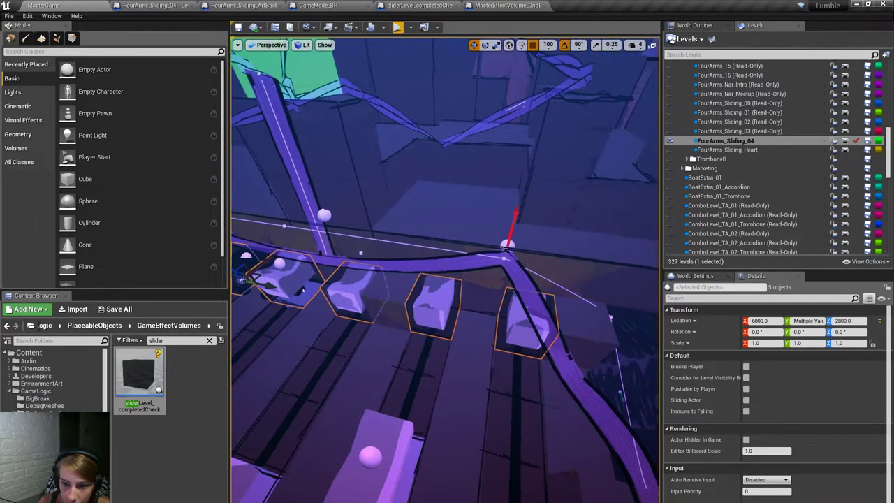
pyautogui.scroll(-5, 445, 271)
# Check Hidden in Game on the sliderLevel_completedCheck StaticMesh, then return to the level viewport.
pyautogui.click(438, 5)
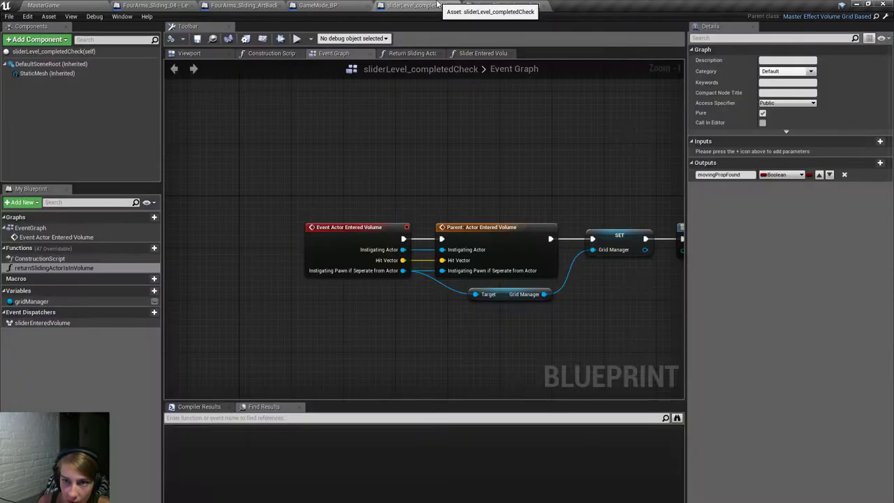
pyautogui.click(47, 73)
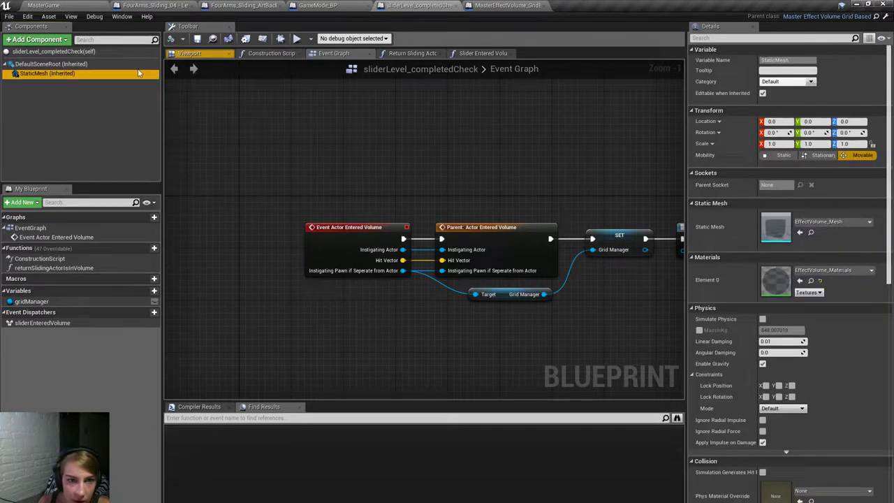
pyautogui.click(189, 53)
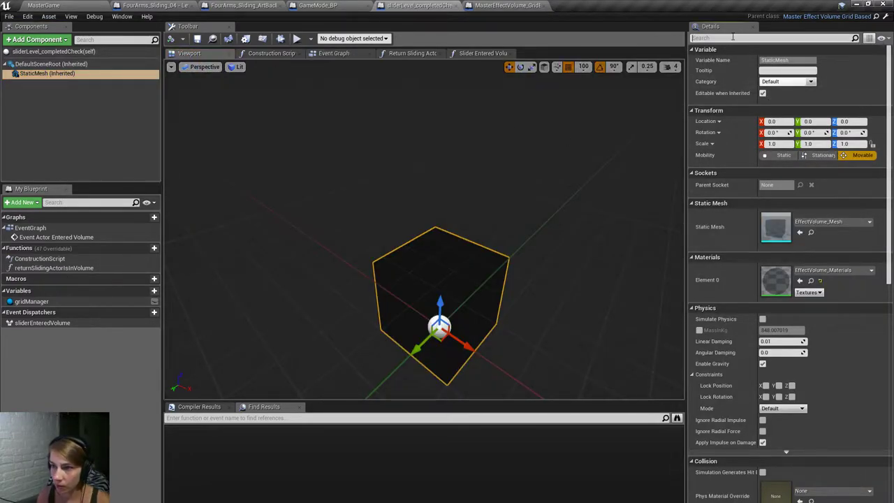
pyautogui.write('hidden')
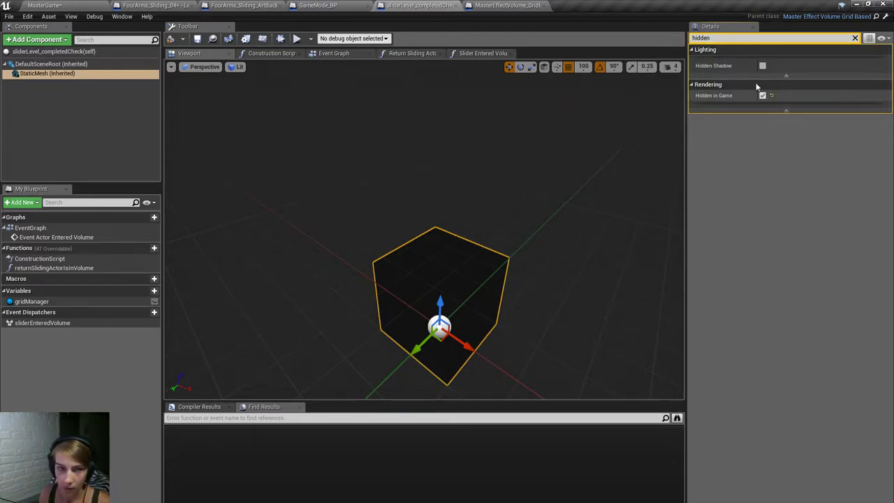
pyautogui.click(73, 5)
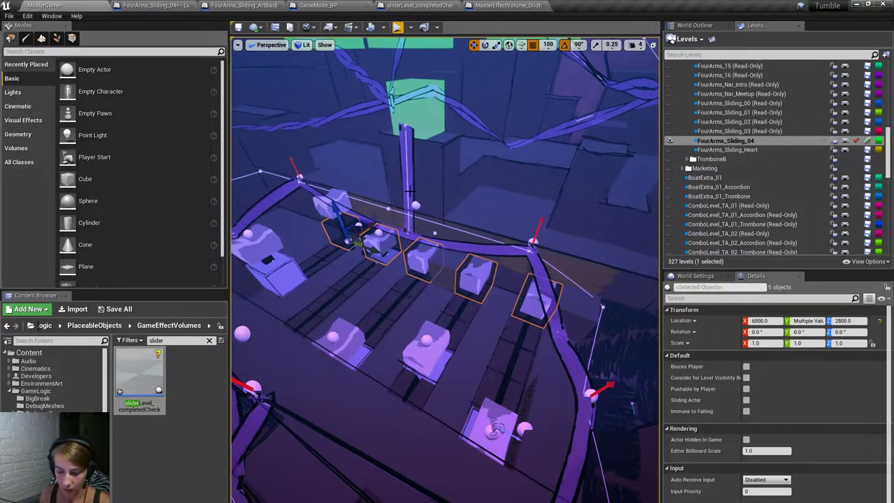
# Save the FourArms_Sliding_04 map and its level blueprint, then return to the level viewport.
pyautogui.press('g')
pyautogui.press('g')
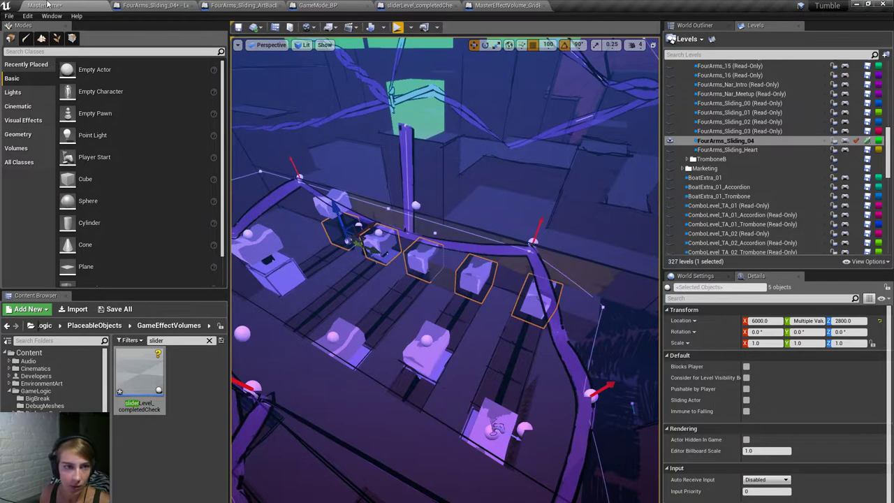
pyautogui.click(867, 140)
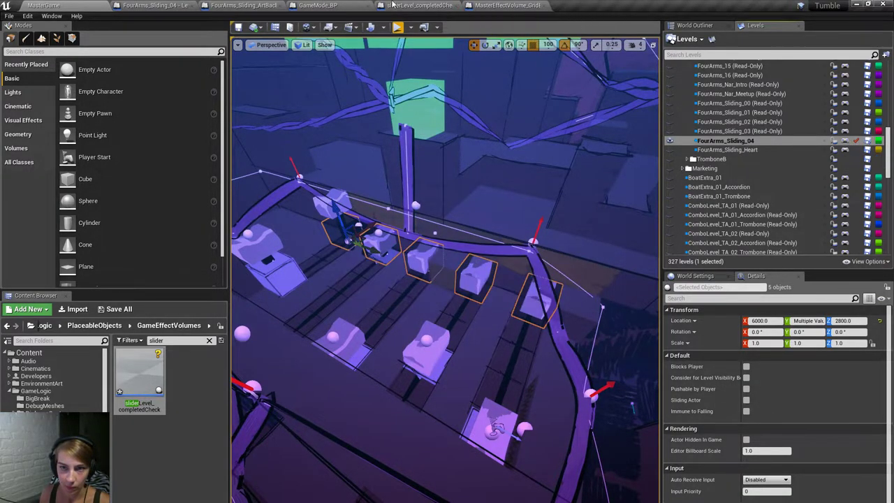
pyautogui.click(147, 5)
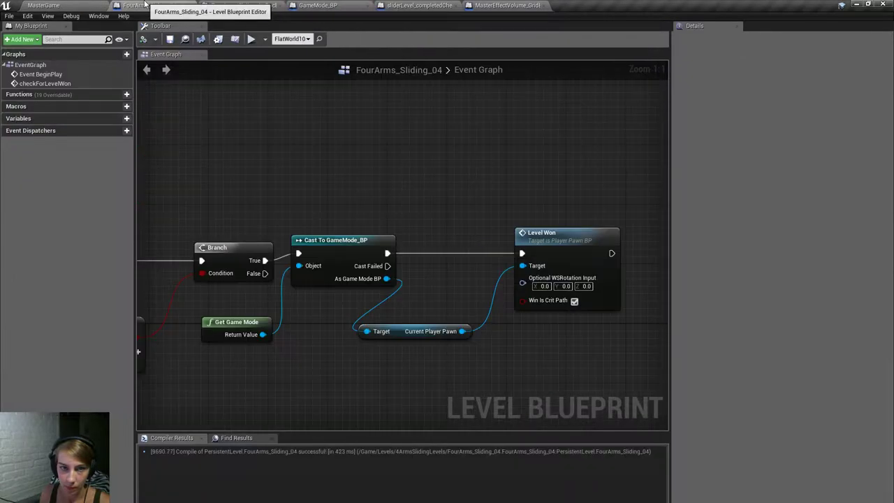
pyautogui.click(169, 39)
pyautogui.click(72, 5)
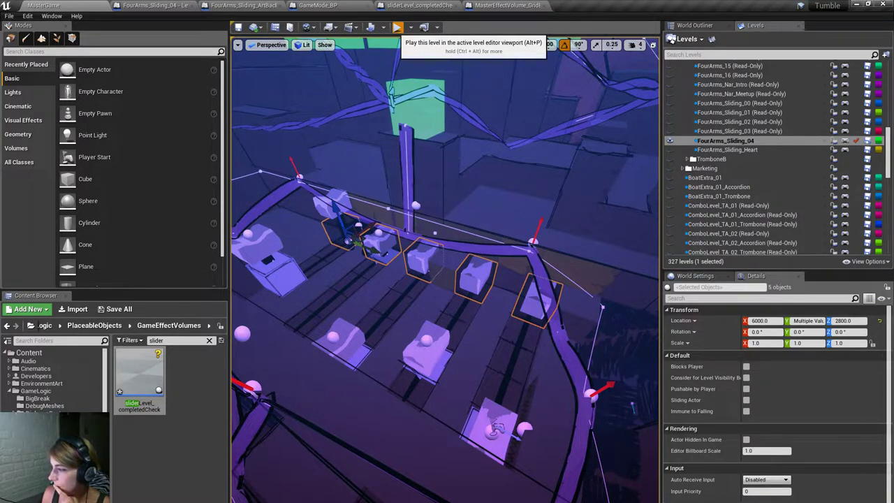
# Playtest the piano scene's puzzle in full screen, swinging the lamp contraption's arm down.
pyautogui.click(397, 28)
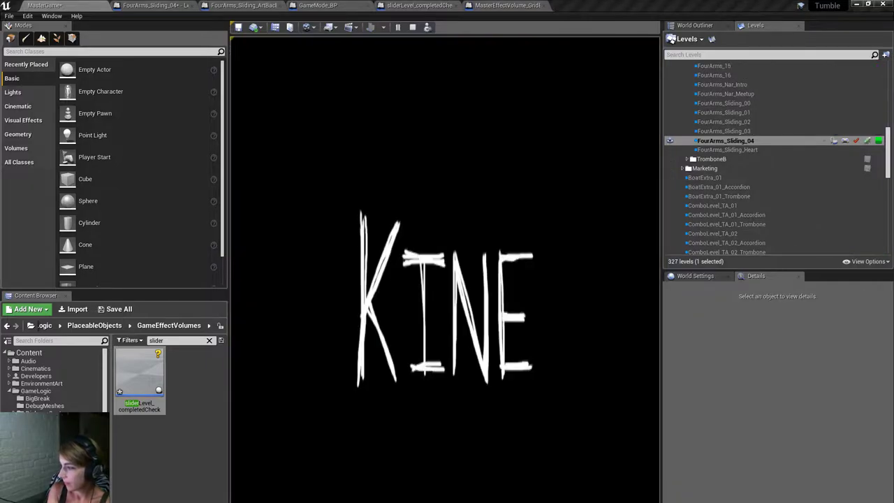
pyautogui.press('F11')
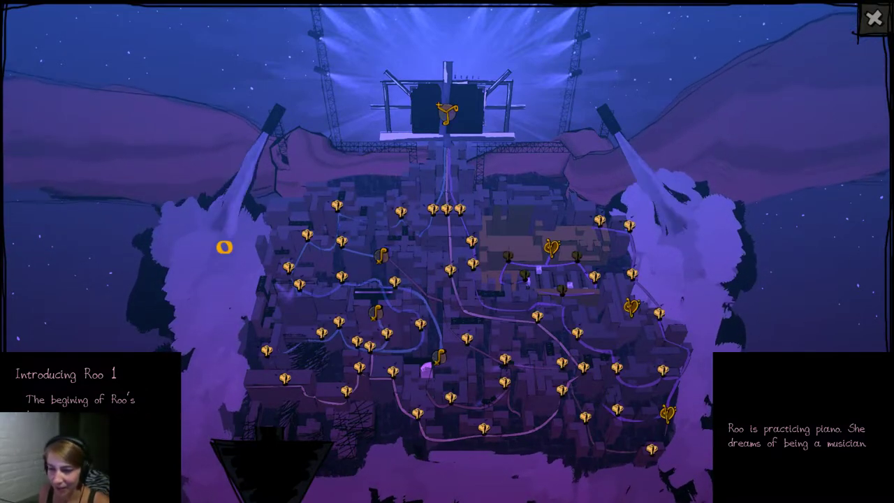
pyautogui.click(593, 275)
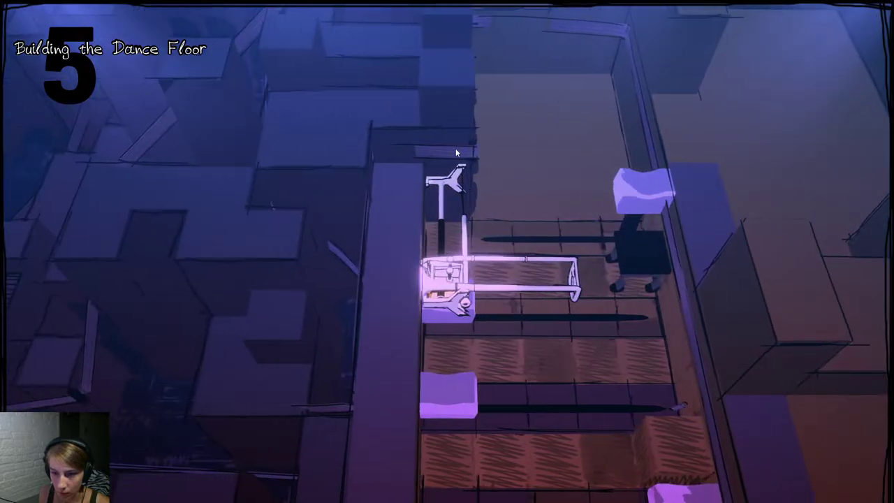
pyautogui.click(455, 148)
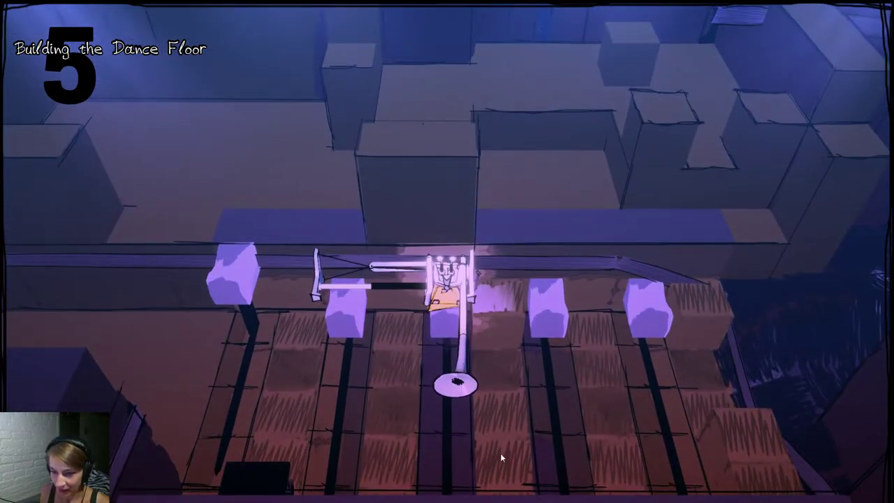
pyautogui.press('F11')
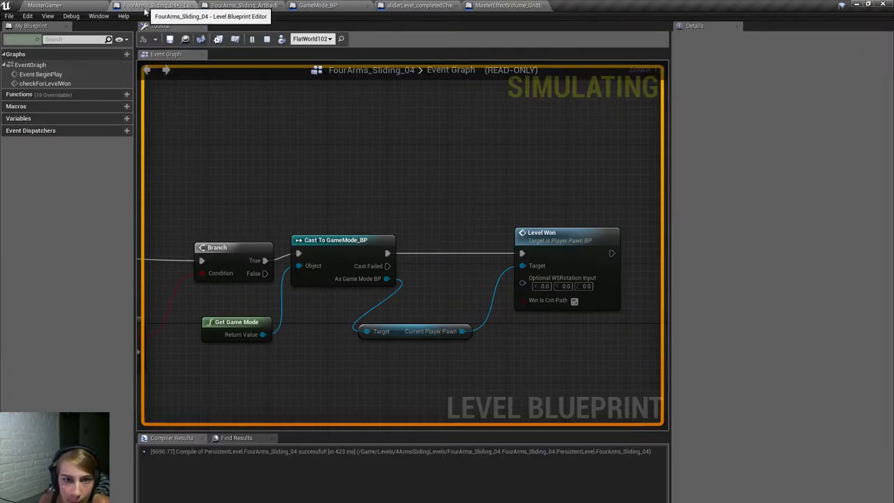
# Add a breakpoint to the checkForLevelWon node and close the level blueprint editor.
pyautogui.scroll(-5, 332, 165)
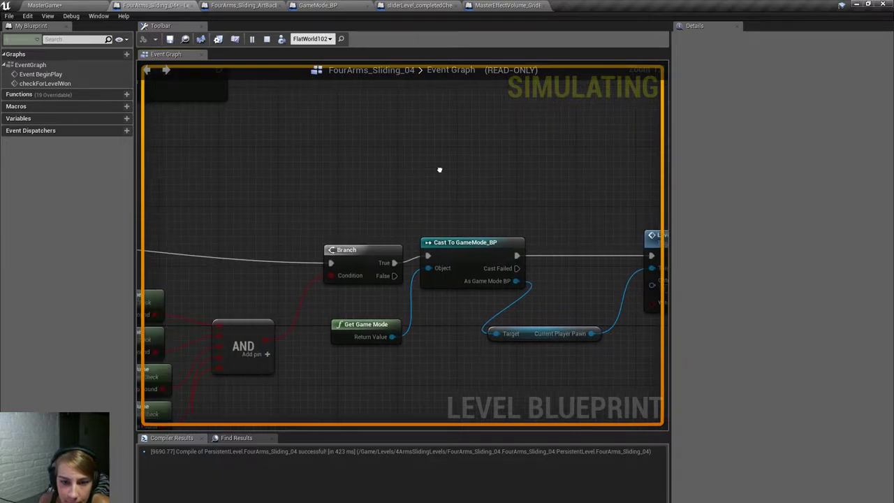
pyautogui.scroll(1, 266, 276)
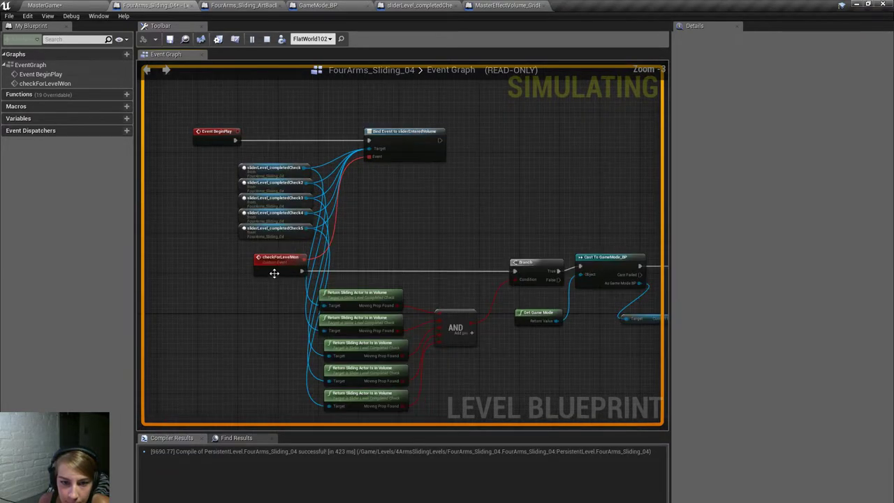
pyautogui.rightClick(284, 271)
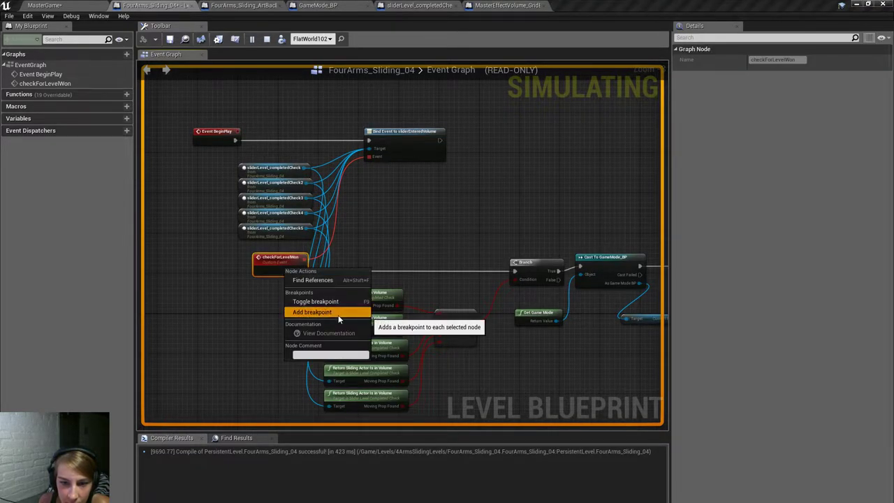
pyautogui.click(317, 314)
pyautogui.click(186, 6)
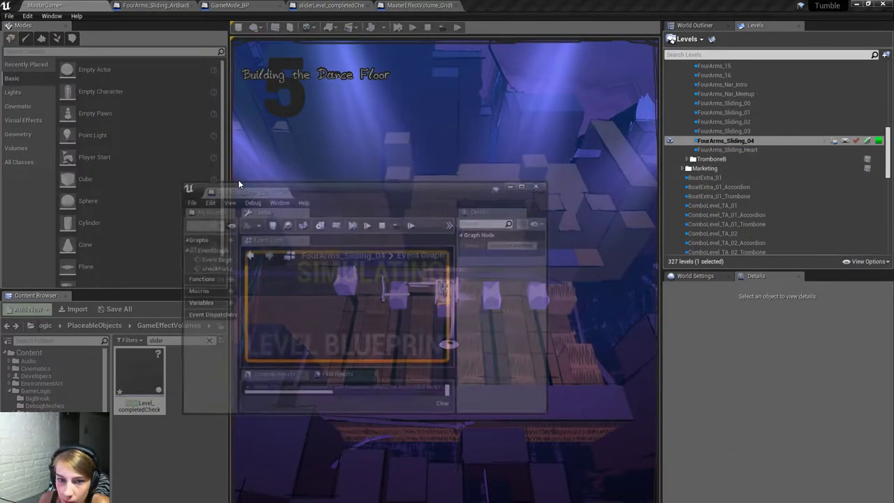
# At the breakpoint, view the whole event chain, resume the simulation, and move the Blueprint window down.
pyautogui.doubleClick(353, 186)
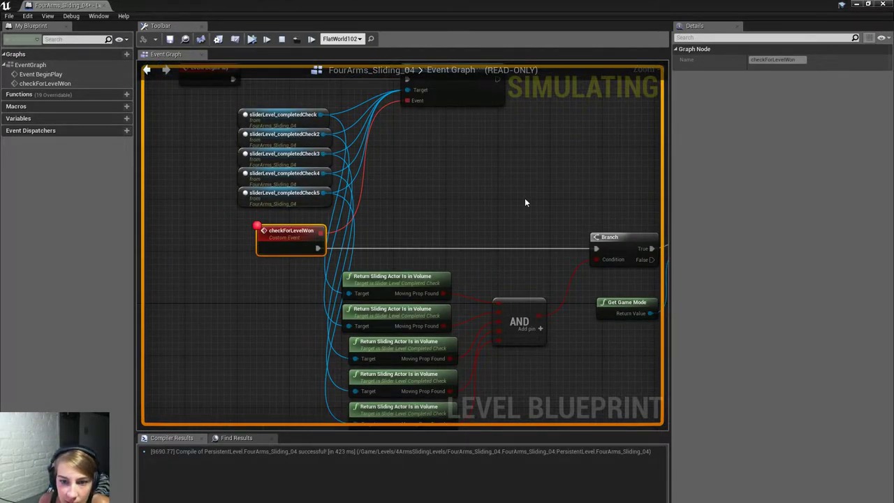
pyautogui.scroll(-2, 506, 231)
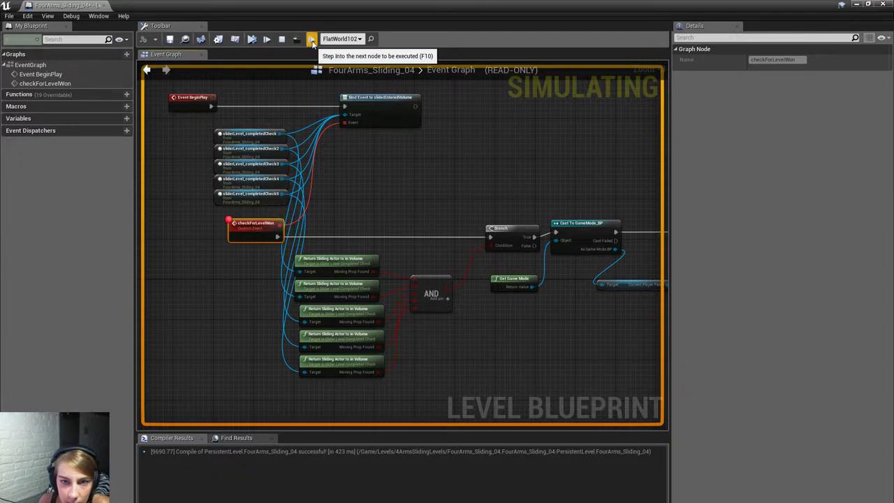
pyautogui.click(422, 193)
pyautogui.moveTo(422, 192); pyautogui.dragTo(407, 210, button='right')
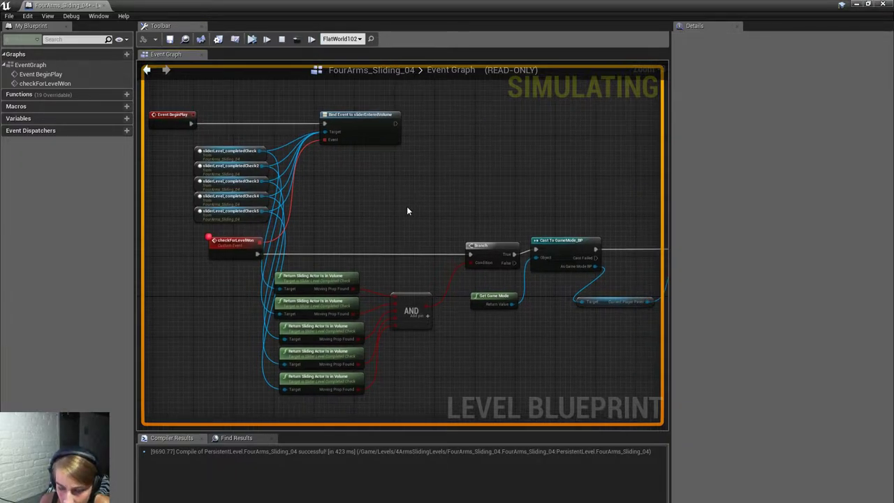
pyautogui.press('Pause')
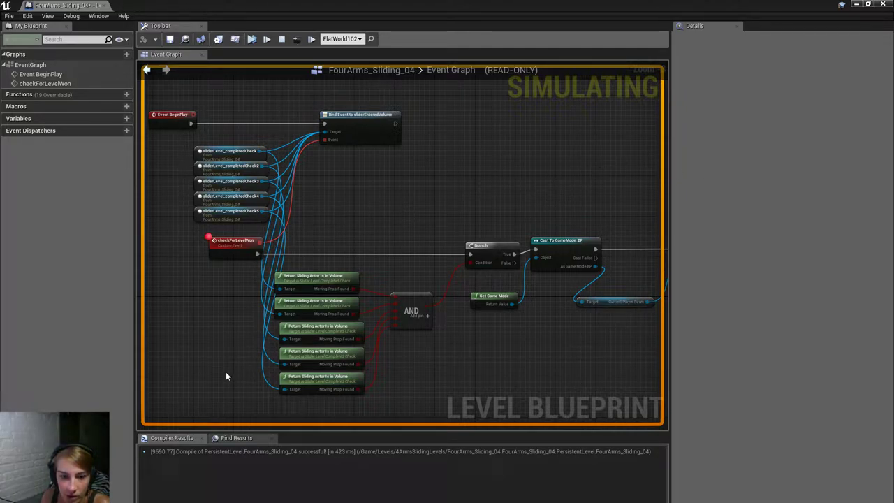
pyautogui.moveTo(105, 5); pyautogui.dragTo(170, 165)
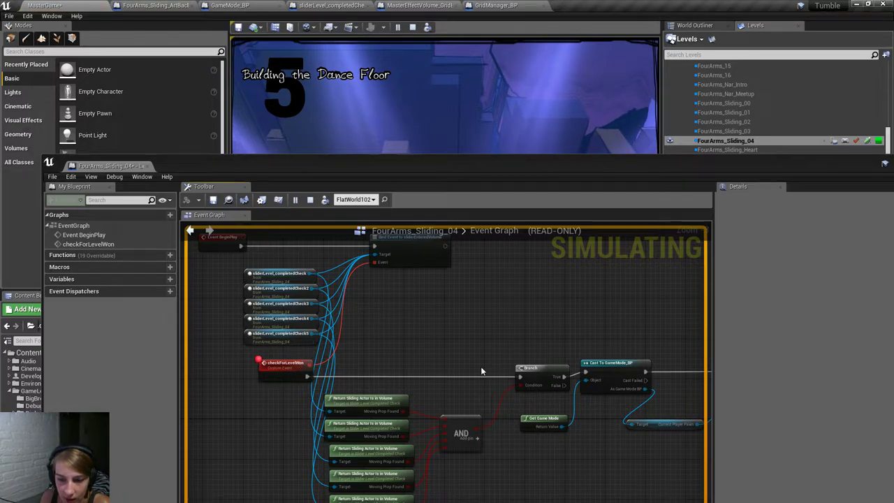
# Move the breakpoint from checkForLevelWon to the Branch node.
pyautogui.rightClick(293, 368)
pyautogui.click(321, 410)
pyautogui.rightClick(538, 365)
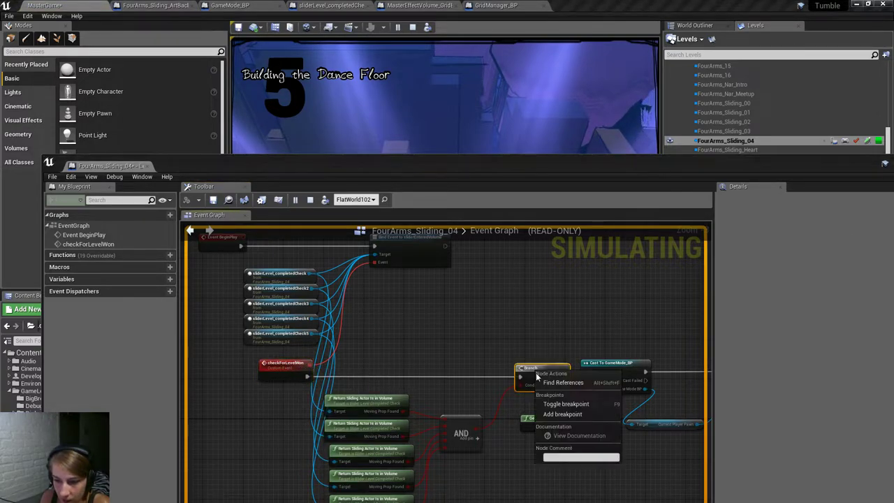
pyautogui.click(569, 413)
# At the Branch breakpoint, inspect the AND result (False) and Moving Prop Found pins, then restore the window.
pyautogui.moveTo(471, 170)
pyautogui.mouseDown()
pyautogui.moveTo(499, 442)
pyautogui.moveTo(469, 162)
pyautogui.mouseUp()
pyautogui.doubleClick(469, 157)
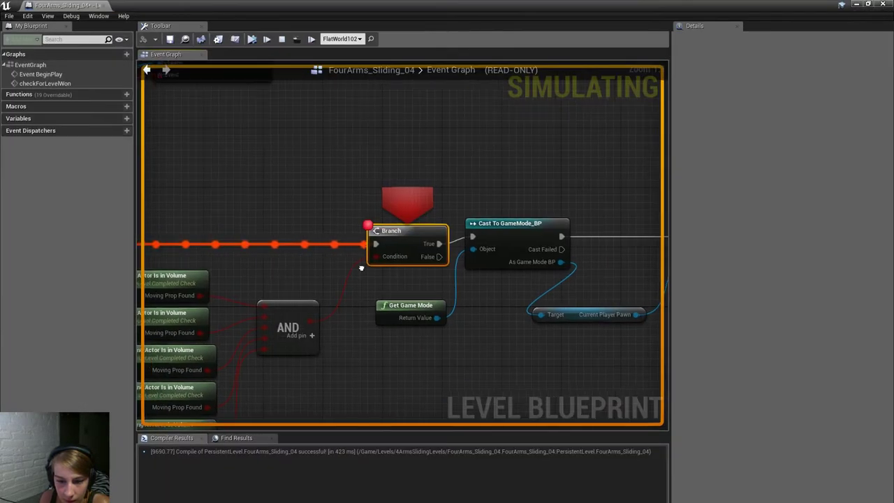
pyautogui.moveTo(336, 264); pyautogui.dragTo(462, 175, button='right')
pyautogui.moveTo(438, 233)
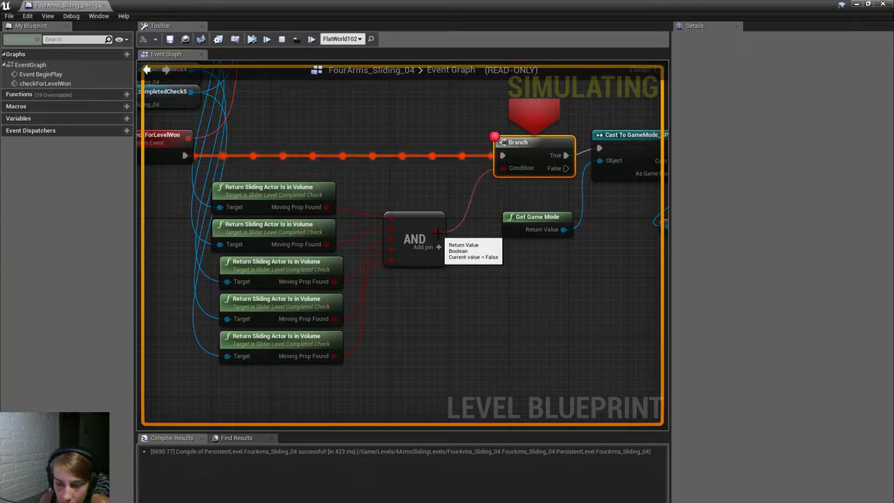
pyautogui.moveTo(321, 208)
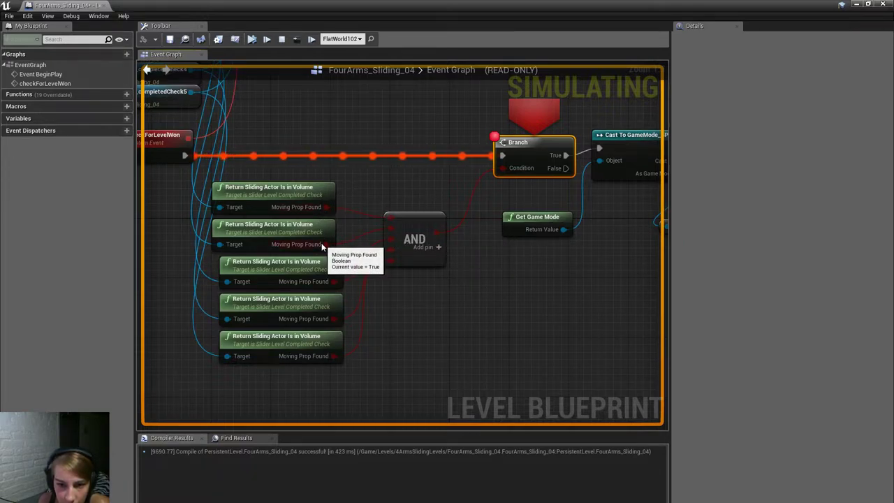
pyautogui.moveTo(331, 284)
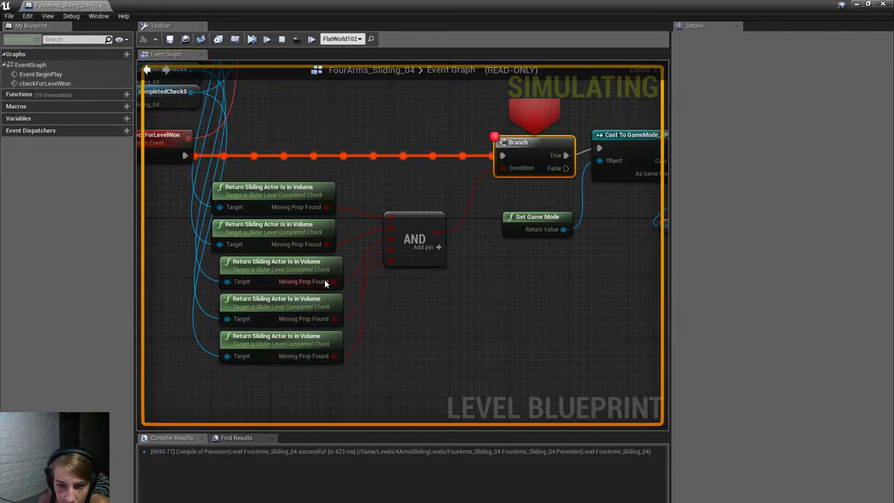
pyautogui.moveTo(59, 5); pyautogui.dragTo(412, 313)
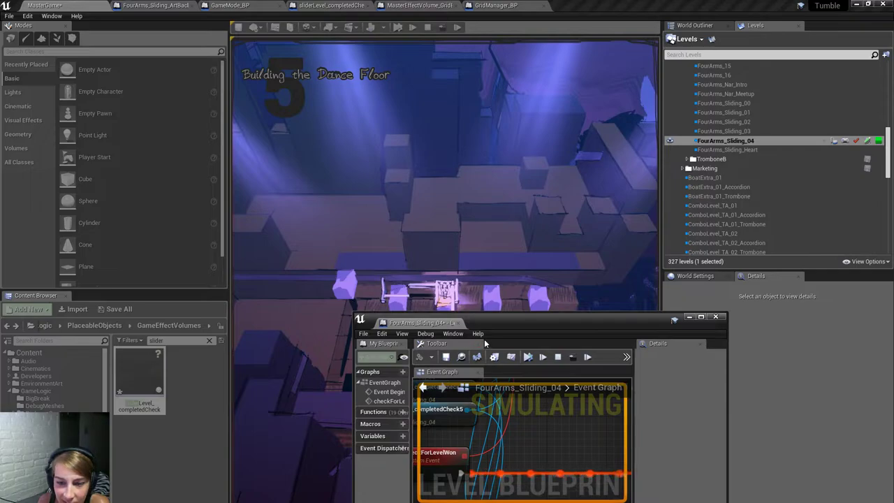
# Stop the play session and nudge soundboard_slider7 up and back to Z 3100.
pyautogui.click(688, 317)
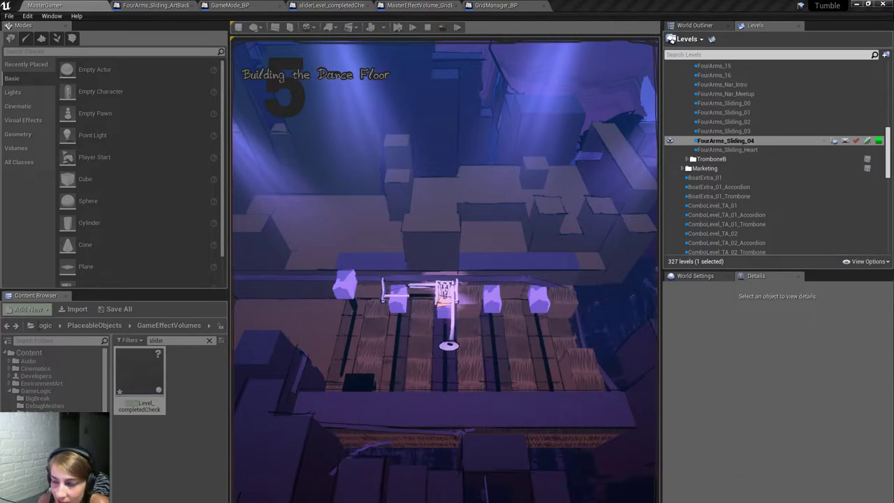
pyautogui.click(508, 266)
pyautogui.press('Escape')
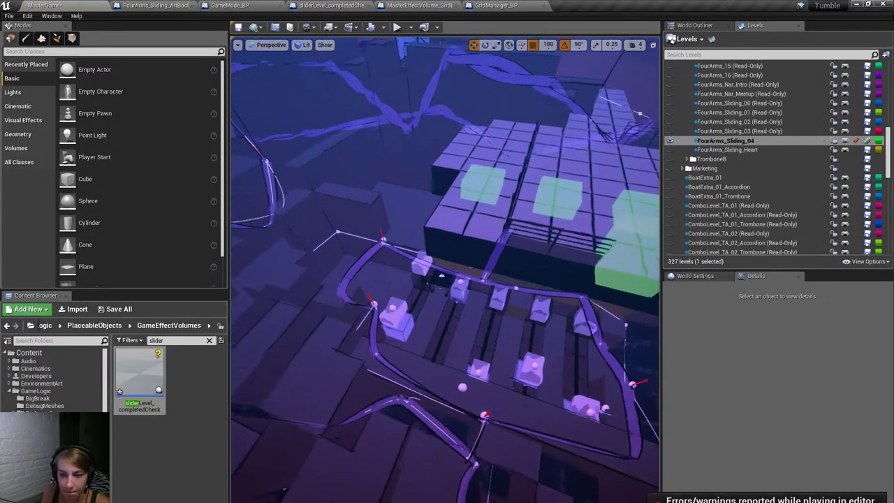
pyautogui.moveTo(446, 265); pyautogui.dragTo(454, 245, button='right')
pyautogui.click(457, 237)
pyautogui.moveTo(480, 195)
pyautogui.mouseDown()
pyautogui.moveTo(482, 98)
pyautogui.moveTo(482, 186)
pyautogui.mouseUp()
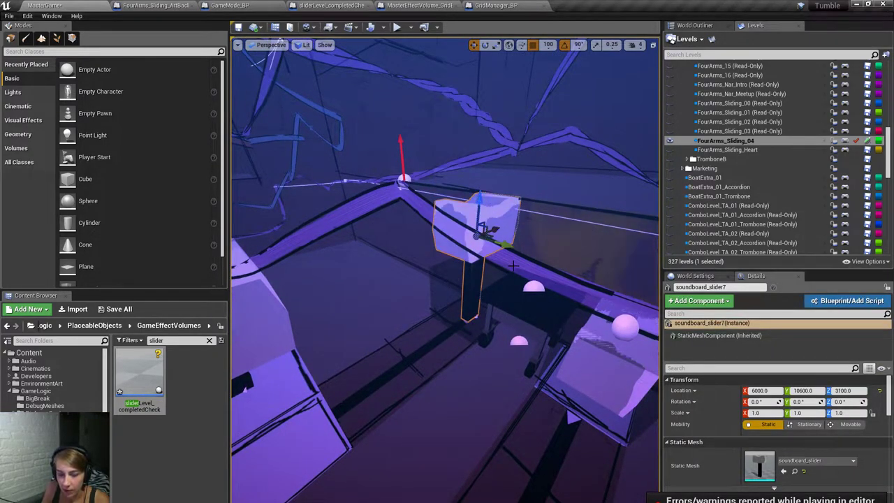
# Inspect the slider from several angles, then hide the ArtLevels backdrop levels.
pyautogui.keyDown('alt'); pyautogui.moveTo(446, 265); pyautogui.dragTo(516, 387); pyautogui.keyUp('alt')
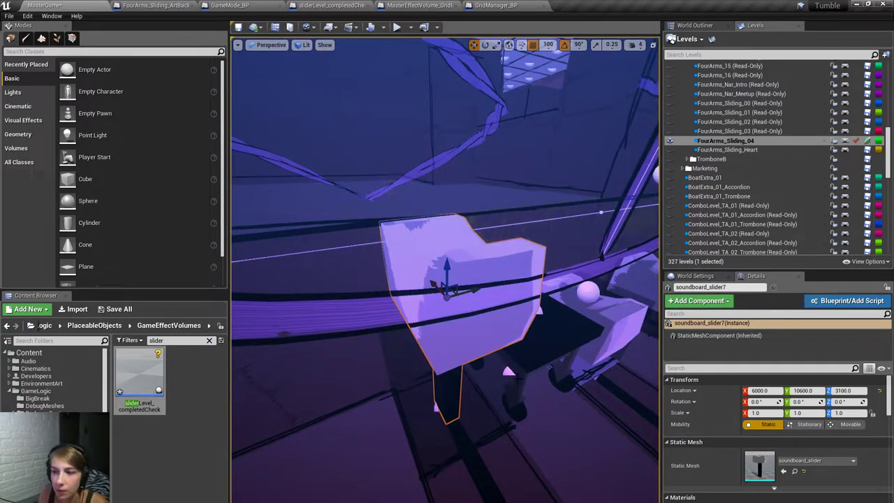
pyautogui.keyDown('alt'); pyautogui.moveTo(461, 261); pyautogui.dragTo(461, 261); pyautogui.keyUp('alt')
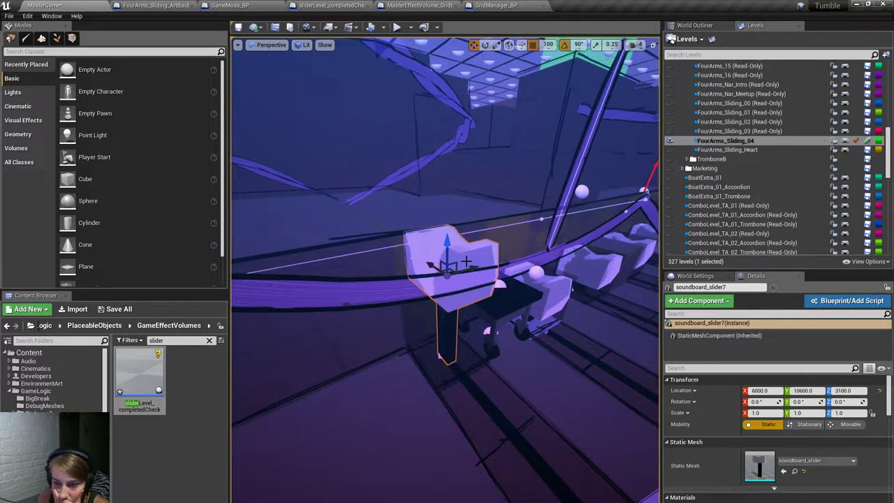
pyautogui.keyDown('alt'); pyautogui.moveTo(446, 221); pyautogui.dragTo(447, 220); pyautogui.keyUp('alt')
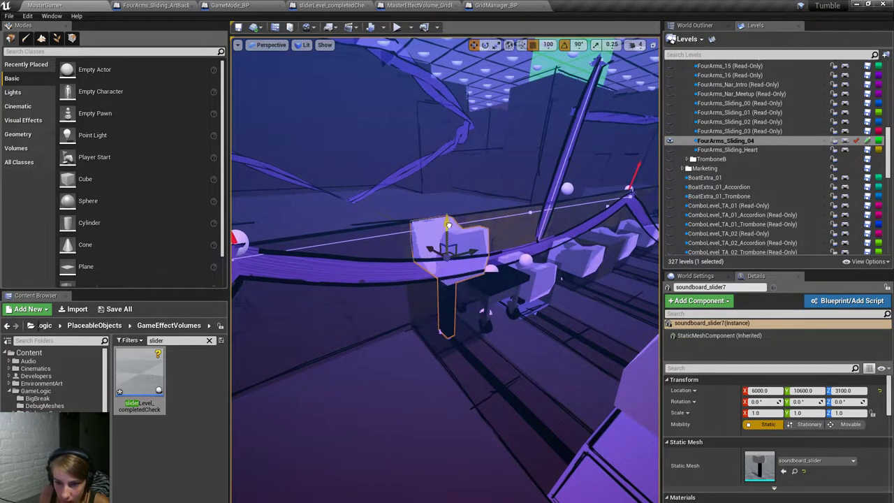
pyautogui.keyDown('alt'); pyautogui.moveTo(506, 292); pyautogui.dragTo(505, 292); pyautogui.keyUp('alt')
pyautogui.moveTo(889, 150); pyautogui.dragTo(888, 73)
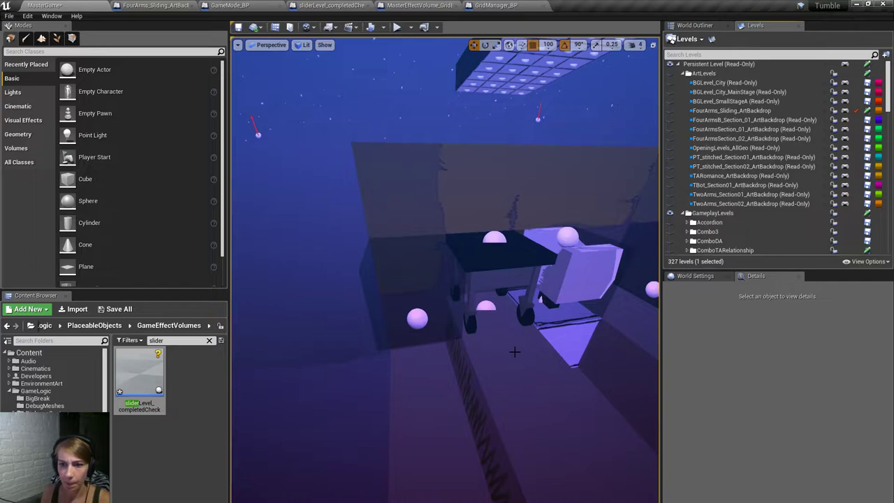
pyautogui.keyDown('alt'); pyautogui.moveTo(514, 352); pyautogui.dragTo(515, 351); pyautogui.keyUp('alt')
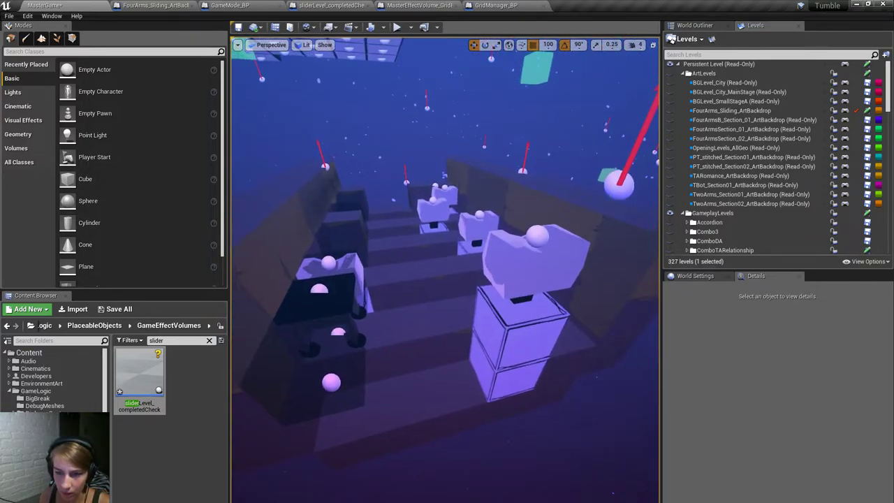
# Inspect the MovingProp_GridBased28 block and the MovingPlatform_GridBased6 sphere in the block tower.
pyautogui.keyDown('alt'); pyautogui.moveTo(388, 357); pyautogui.dragTo(388, 357); pyautogui.keyUp('alt')
pyautogui.click(424, 277)
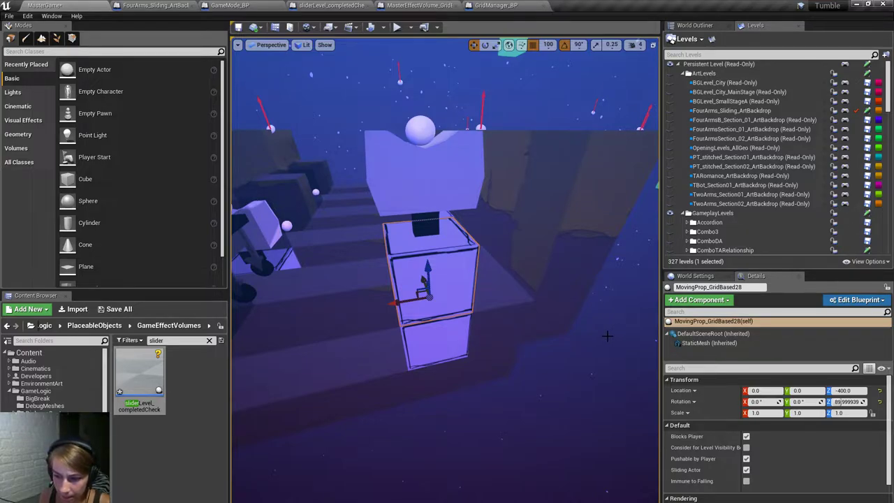
pyautogui.click(412, 130)
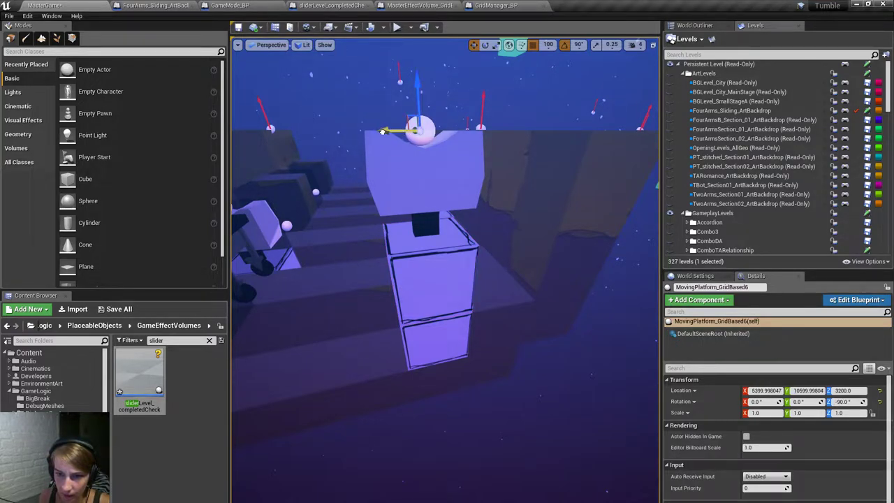
pyautogui.keyDown('alt'); pyautogui.moveTo(382, 132); pyautogui.dragTo(628, 314); pyautogui.keyUp('alt')
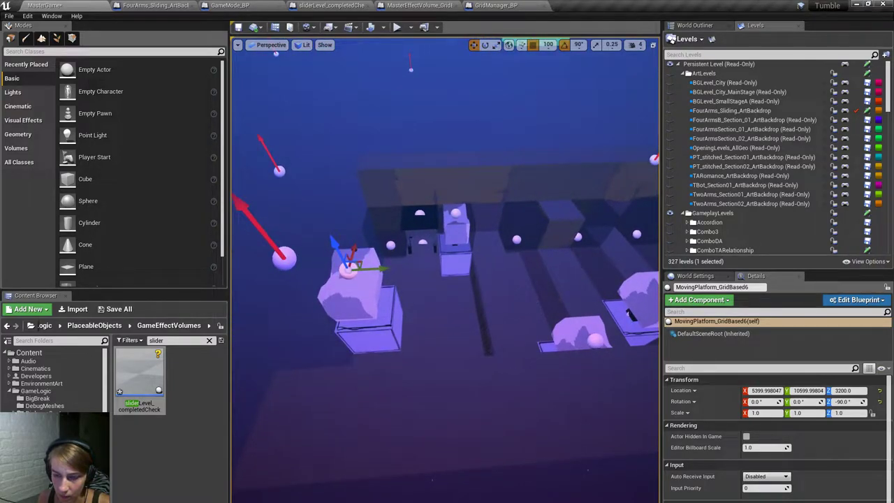
pyautogui.click(383, 334)
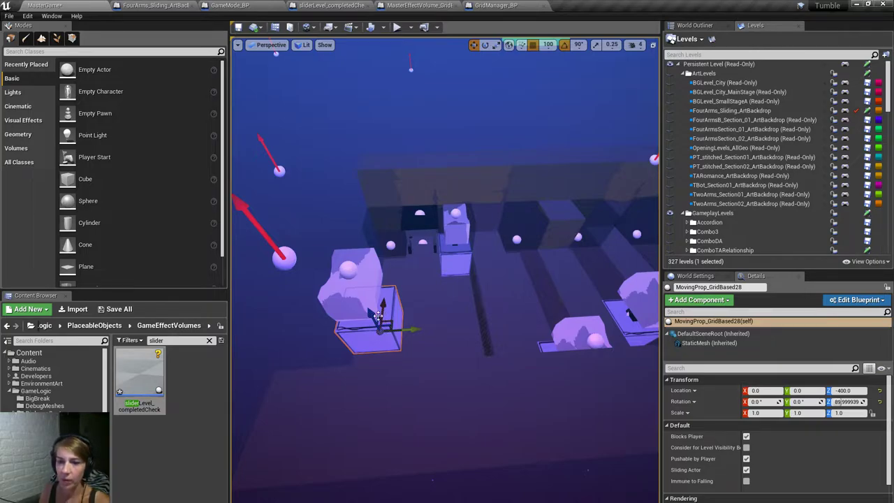
# Raise the sliderLevel_completedCheck5 volume from Z 2800 to Z 3000.
pyautogui.click(391, 244)
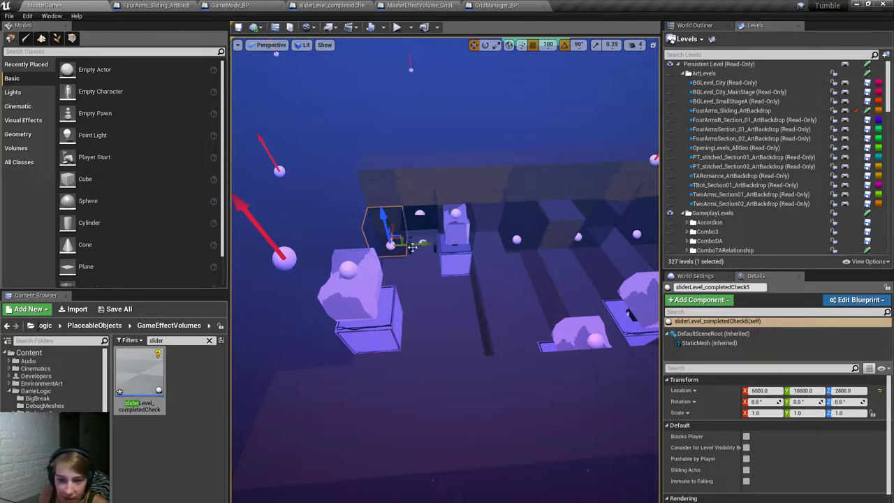
pyautogui.moveTo(412, 247); pyautogui.dragTo(576, 297, button='right')
pyautogui.moveTo(376, 260); pyautogui.dragTo(375, 260)
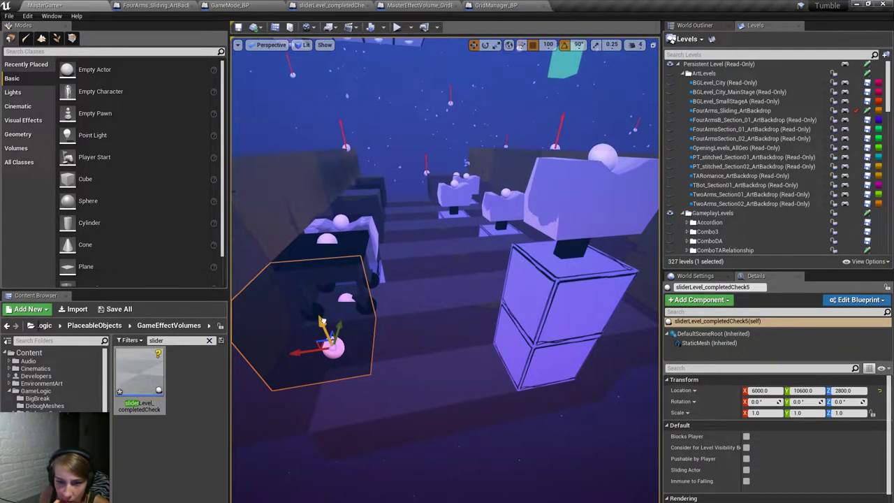
pyautogui.moveTo(320, 325); pyautogui.dragTo(288, 263)
pyautogui.moveTo(500, 361); pyautogui.dragTo(500, 360)
# Survey the grid platform and hide all gameplay levels in the viewport.
pyautogui.click(492, 254)
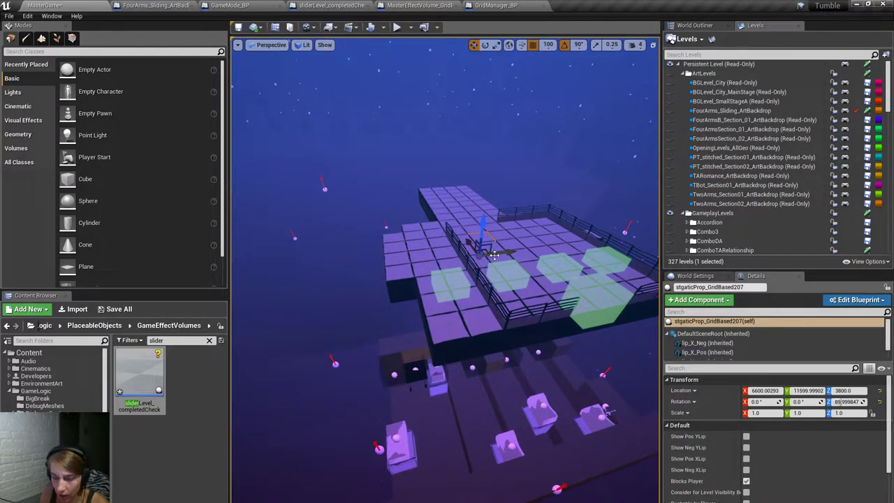
pyautogui.moveTo(528, 278); pyautogui.dragTo(528, 277)
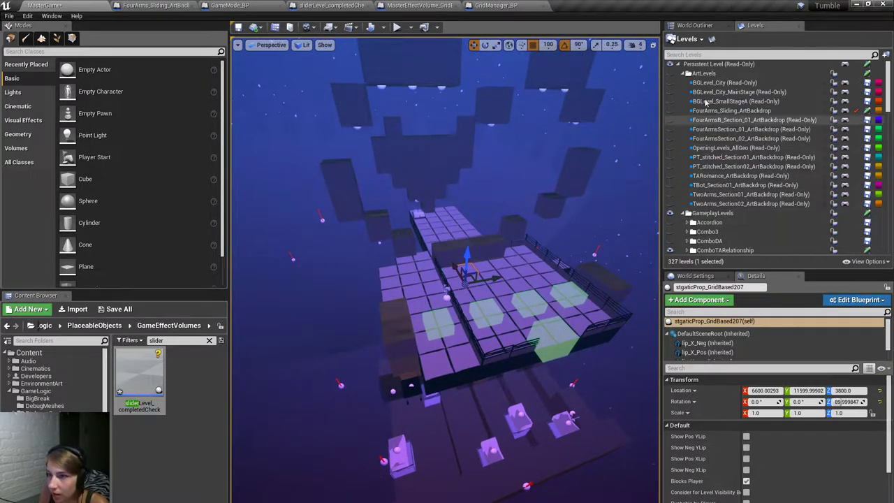
pyautogui.click(670, 214)
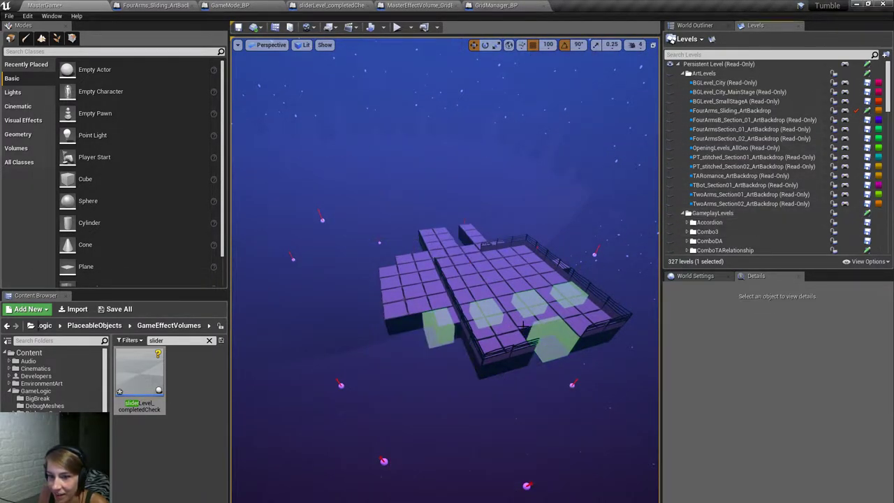
# Collapse the ArtLevels and GameplayLevels folders in Levels and select grid props in the viewport.
pyautogui.click(682, 73)
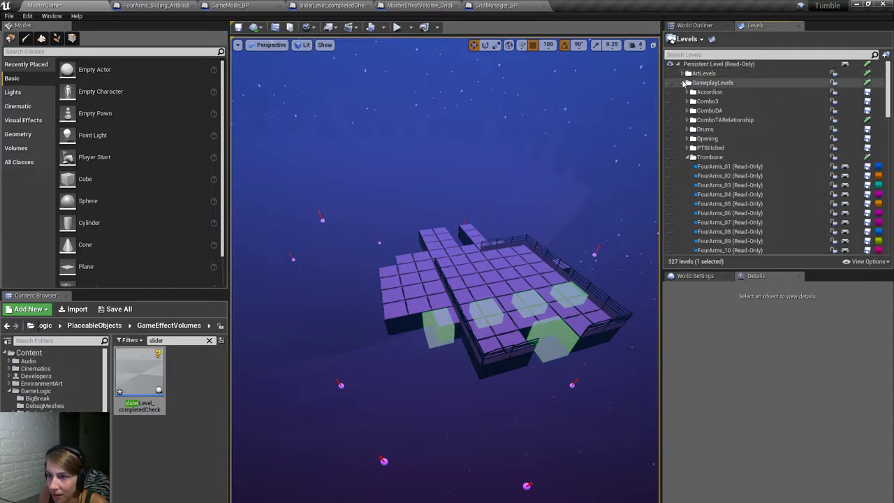
pyautogui.click(683, 82)
pyautogui.moveTo(887, 77)
pyautogui.mouseDown()
pyautogui.moveTo(888, 222)
pyautogui.moveTo(887, 70)
pyautogui.mouseUp()
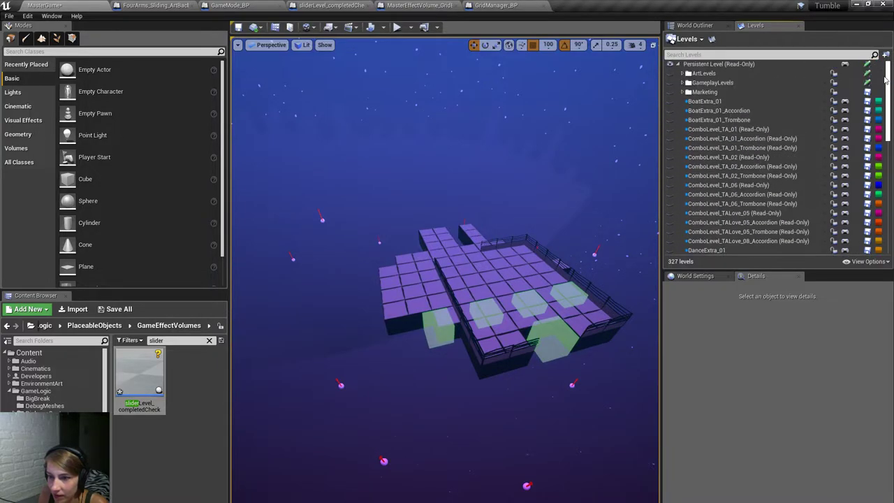
pyautogui.click(482, 280)
pyautogui.click(482, 280)
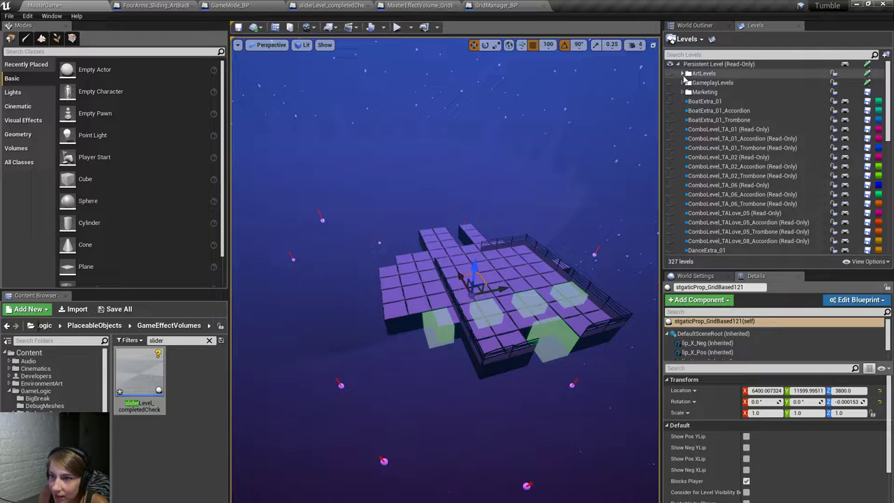
# Save all levels and assets, checking out the listed files in the Check Out Assets dialog.
pyautogui.click(9, 15)
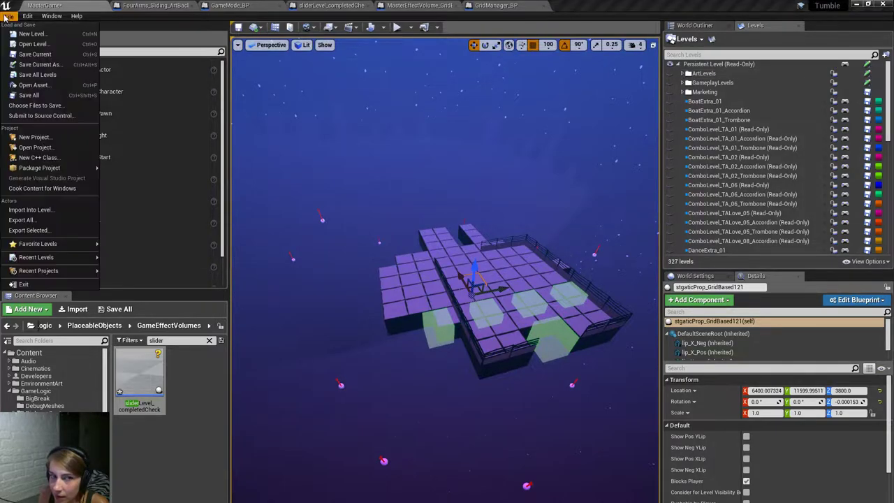
pyautogui.click(35, 91)
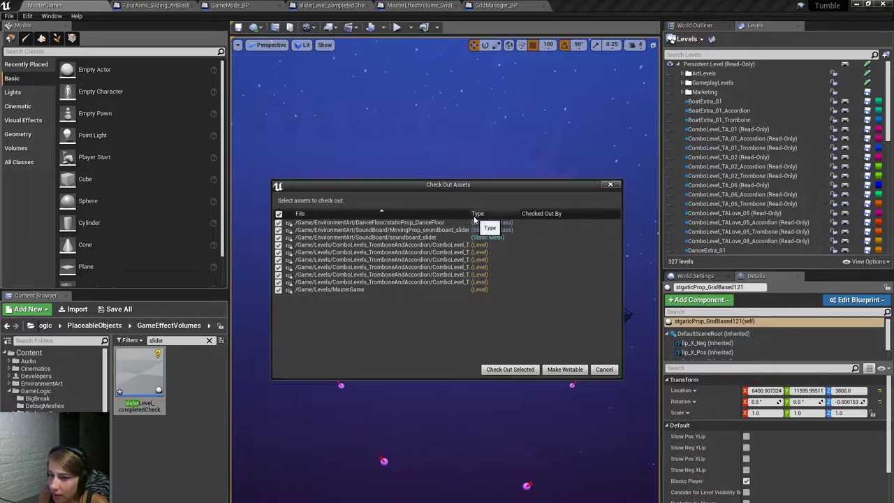
pyautogui.moveTo(470, 214); pyautogui.dragTo(565, 225)
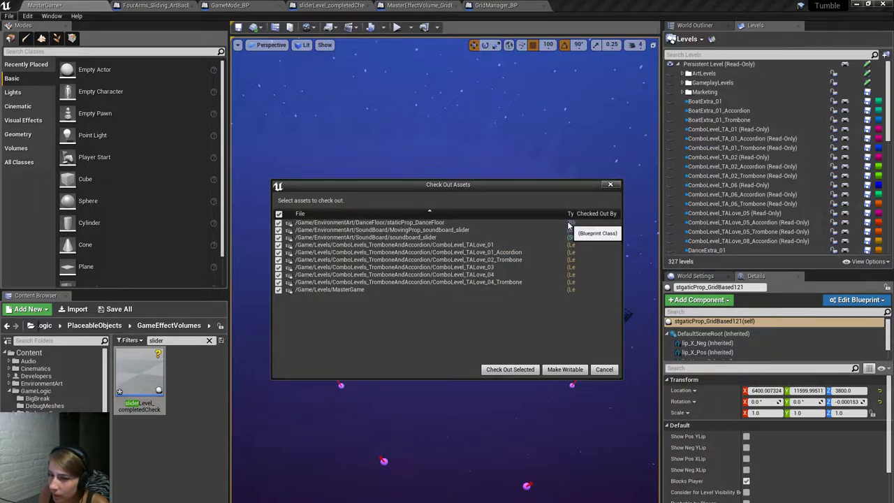
pyautogui.click(515, 370)
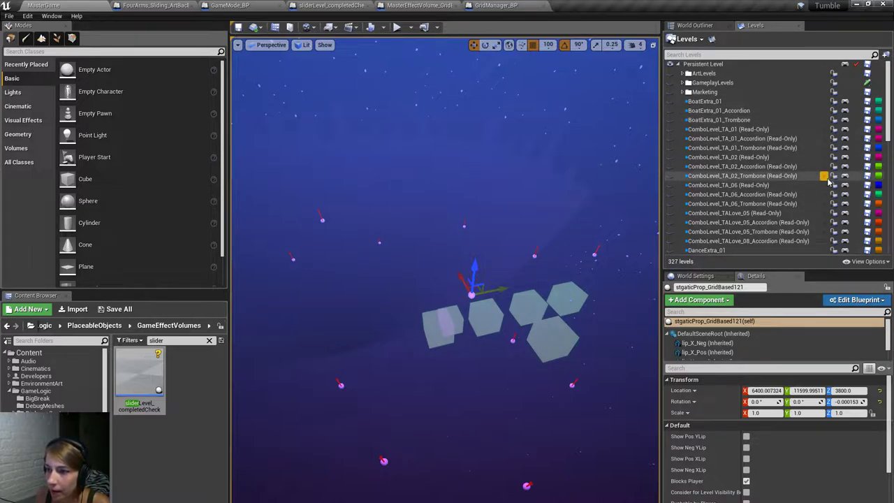
# Show FourArms_Sliding_04 again, fly in on the slider grid, and launch play full screen.
pyautogui.click(682, 82)
pyautogui.scroll(-6, 724, 186)
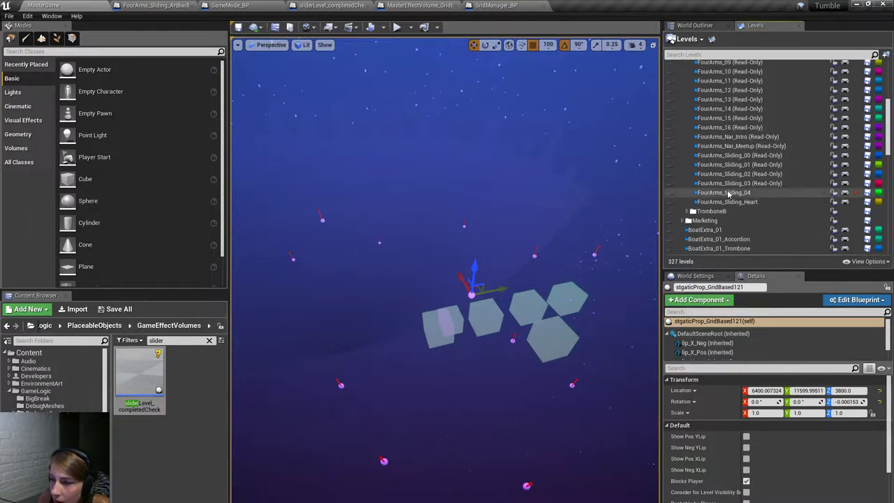
pyautogui.click(670, 193)
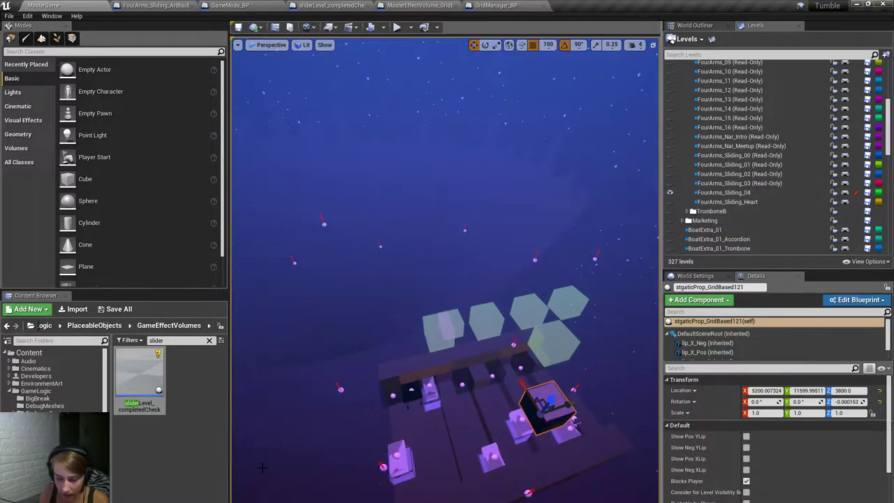
pyautogui.moveTo(574, 363); pyautogui.dragTo(606, 335, button='right')
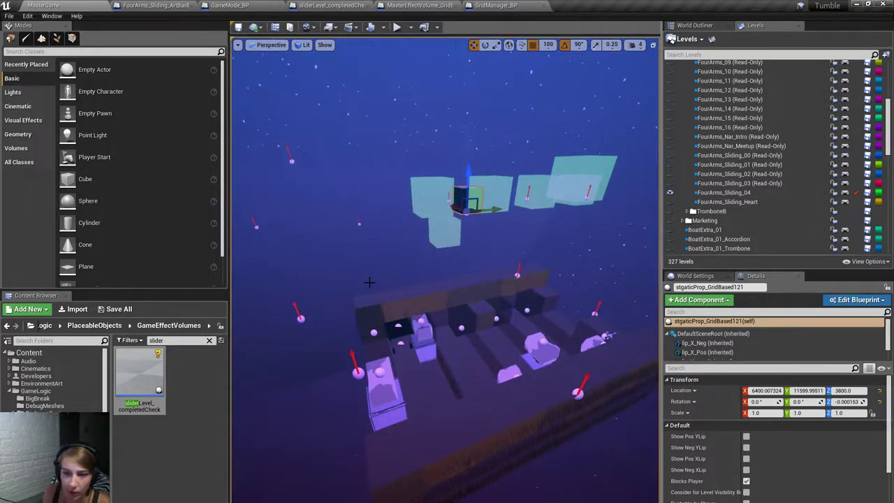
pyautogui.hotkey('alt', 'p')
pyautogui.press('F11')
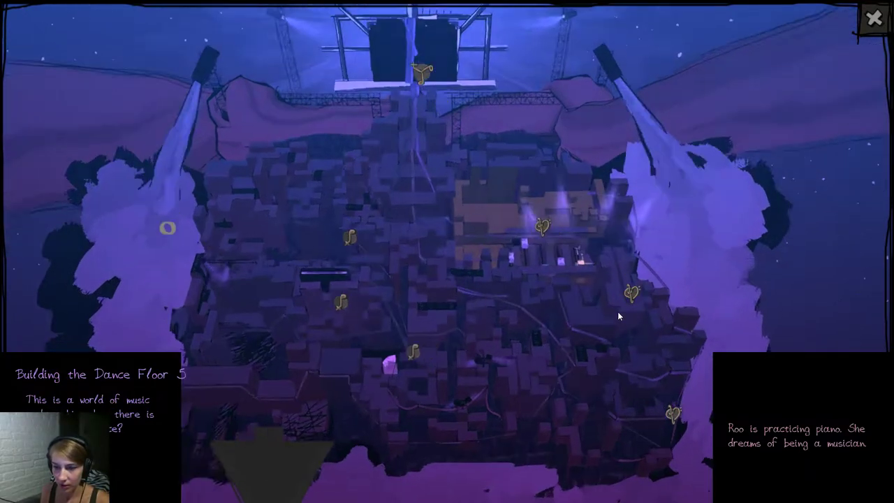
# Enter Building the Dance Floor, slide the crane arm up and down, then exit full screen.
pyautogui.click(618, 312)
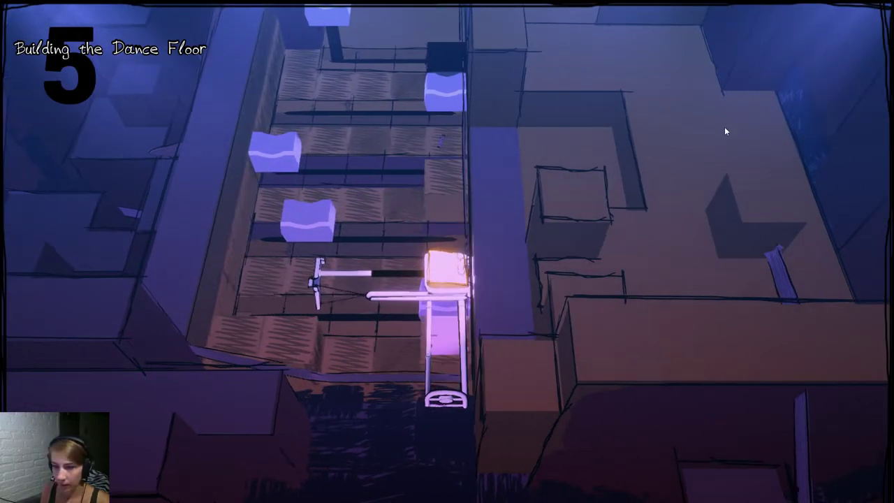
pyautogui.moveTo(457, 391); pyautogui.dragTo(409, 341)
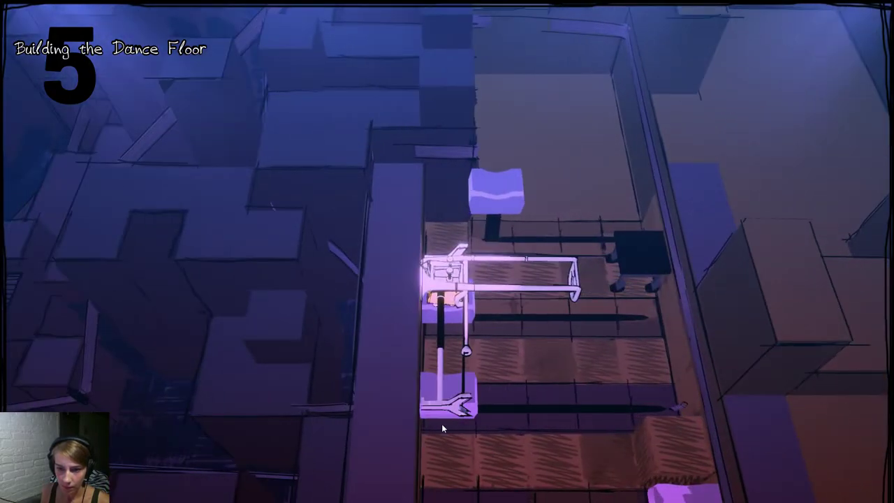
pyautogui.click(441, 421)
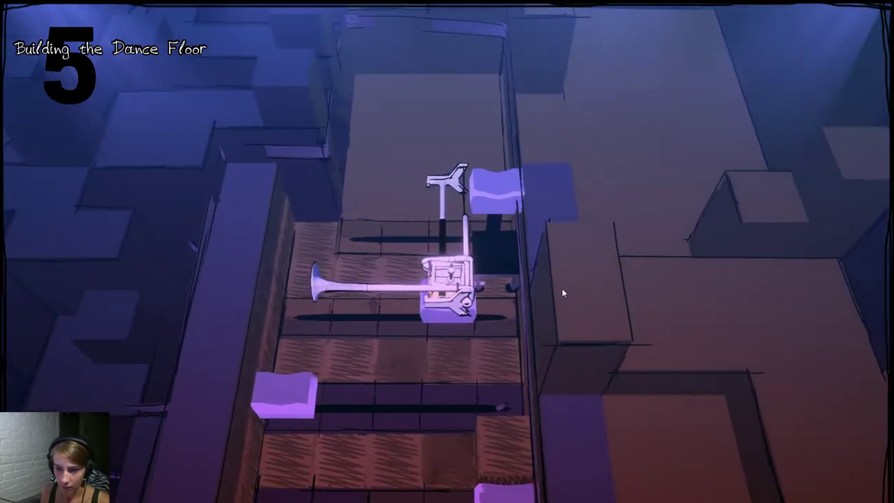
pyautogui.click(444, 180)
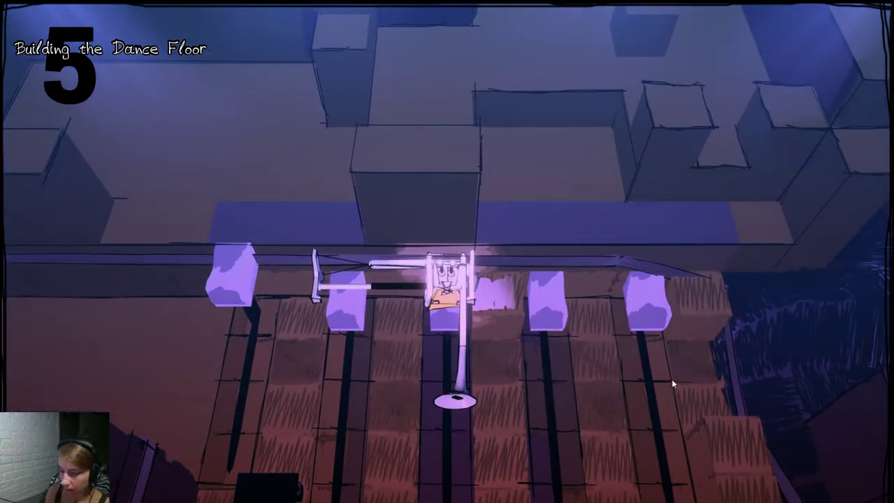
pyautogui.press('F11')
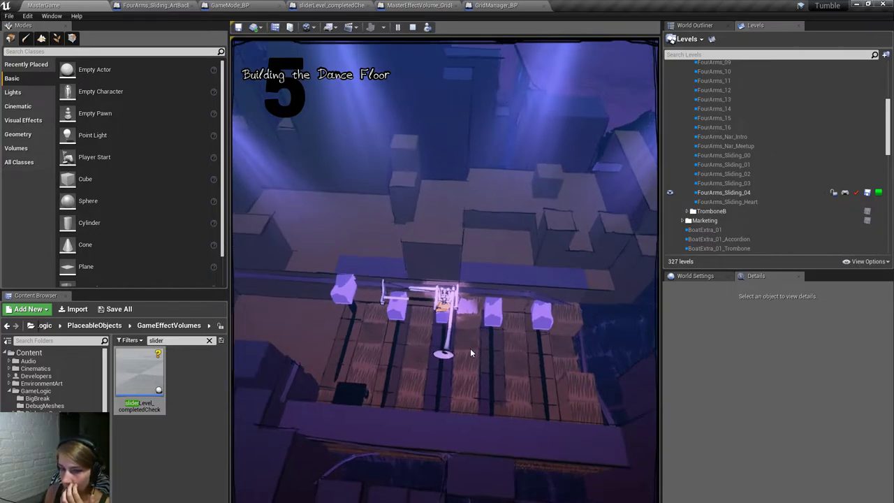
# Free the mouse from the running game with Shift+F1, pause it, and stop the play session.
pyautogui.click(470, 348)
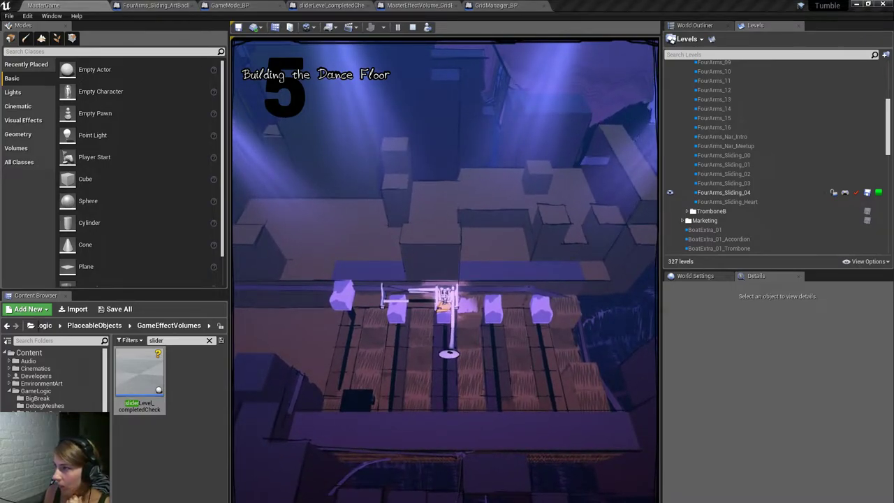
pyautogui.hotkey('shift', 'F1')
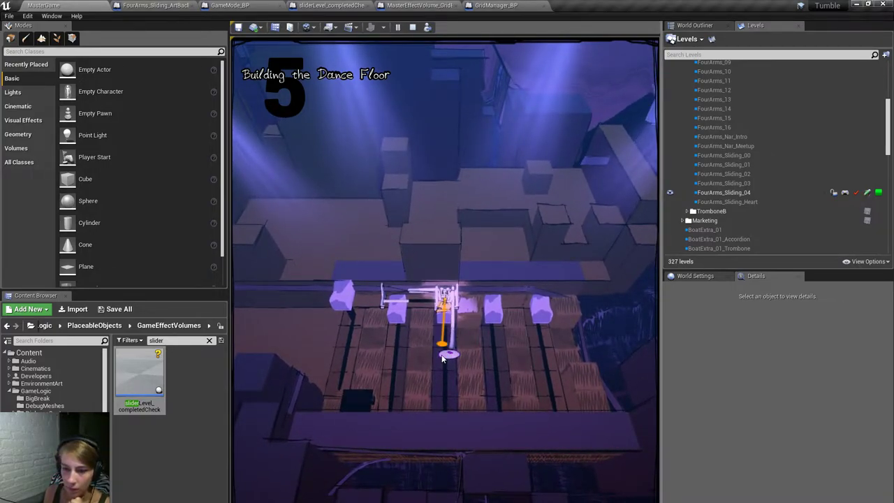
pyautogui.press('Pause')
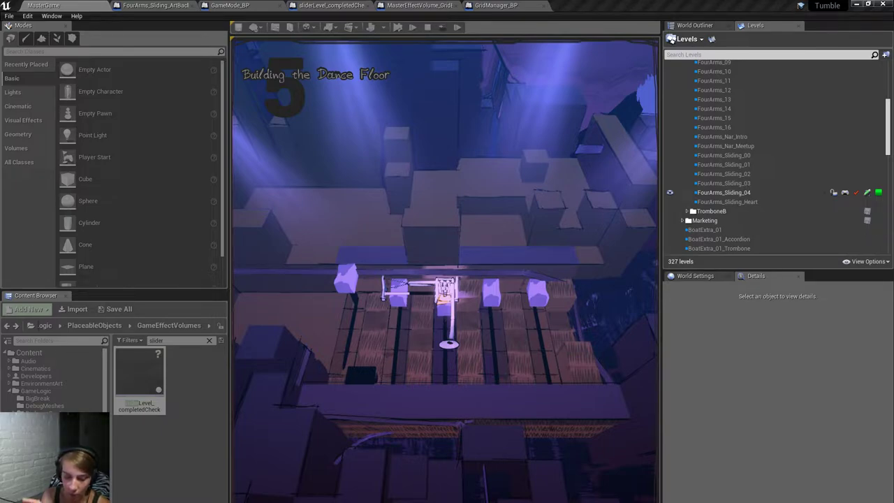
pyautogui.press('Escape')
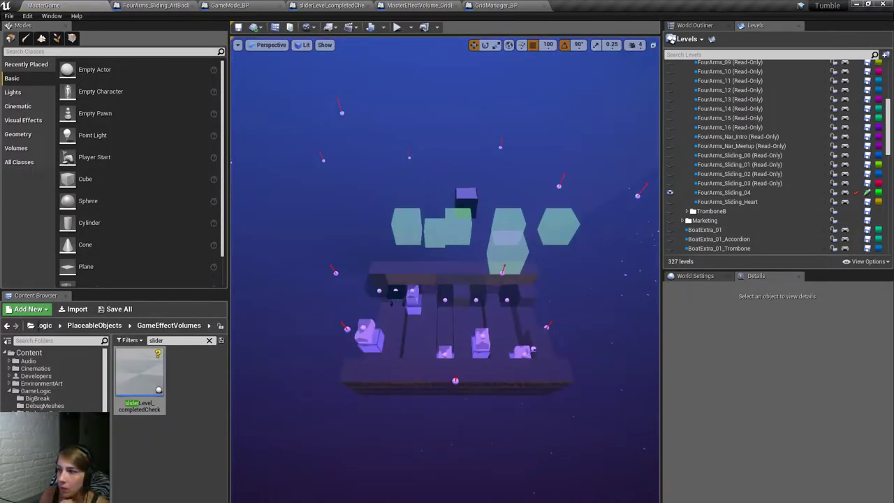
# In the FourArms_Sliding_04 level blueprint, nudge the Bind Event to sliderEnteredVolume node, then switch to sliderLevel_completedCheck.
pyautogui.click(866, 192)
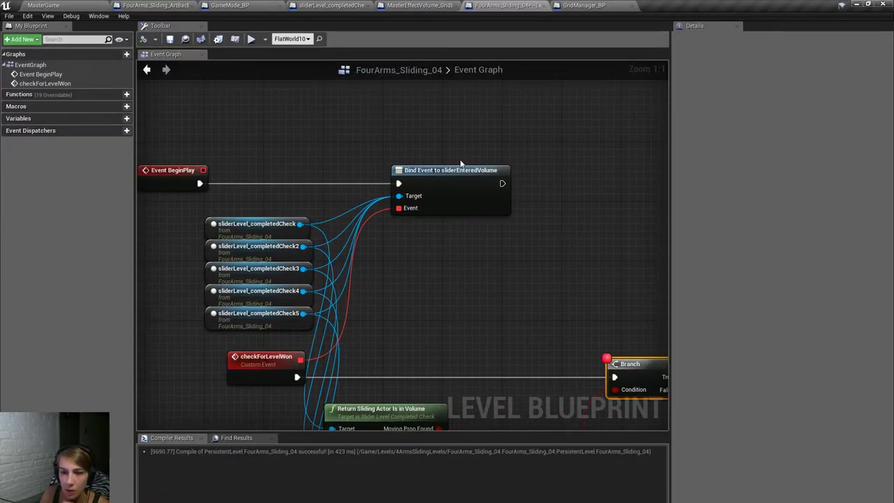
pyautogui.moveTo(457, 183)
pyautogui.mouseDown()
pyautogui.moveTo(497, 185)
pyautogui.moveTo(457, 178)
pyautogui.mouseUp()
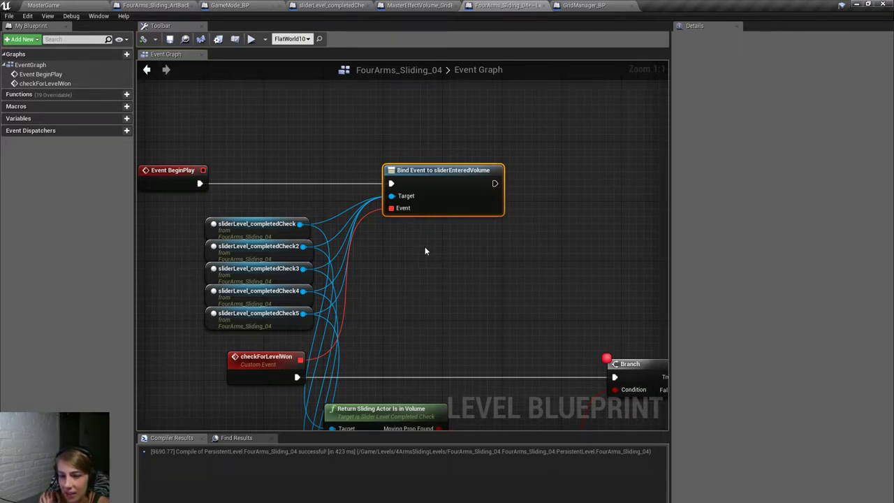
pyautogui.moveTo(416, 285); pyautogui.dragTo(393, 213, button='right')
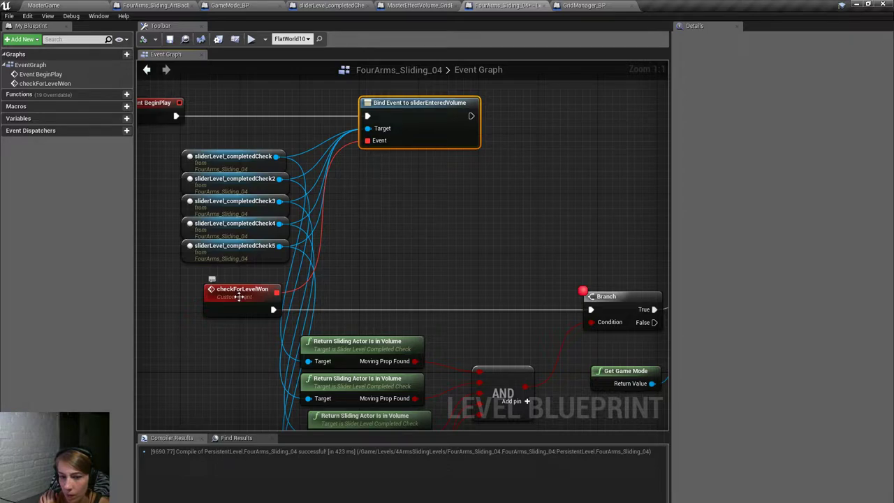
pyautogui.moveTo(196, 405); pyautogui.dragTo(223, 349, button='right')
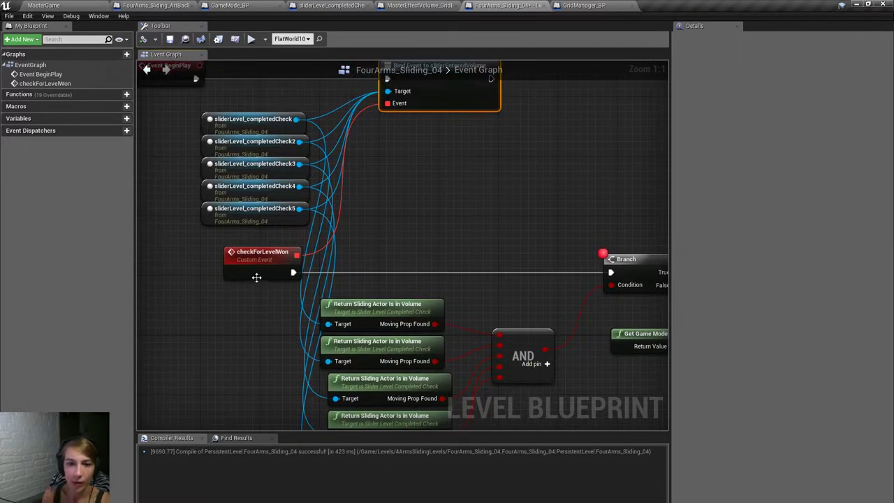
pyautogui.moveTo(257, 278); pyautogui.dragTo(247, 347, button='right')
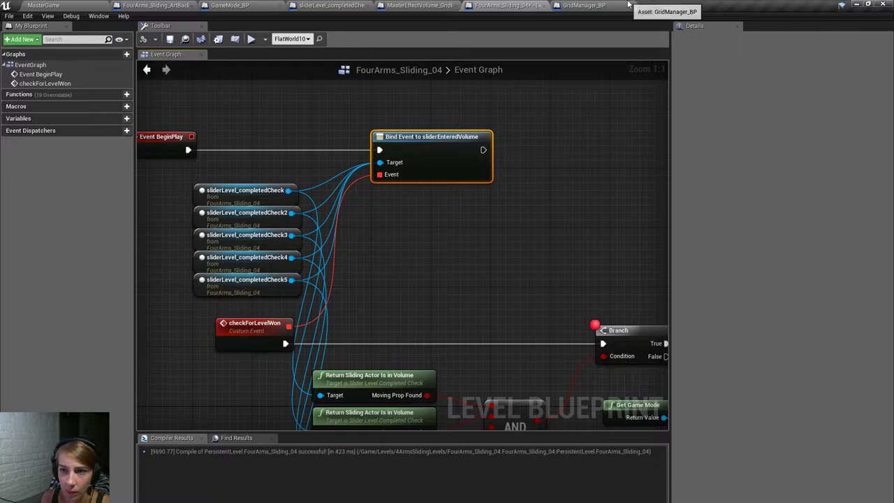
pyautogui.click(339, 5)
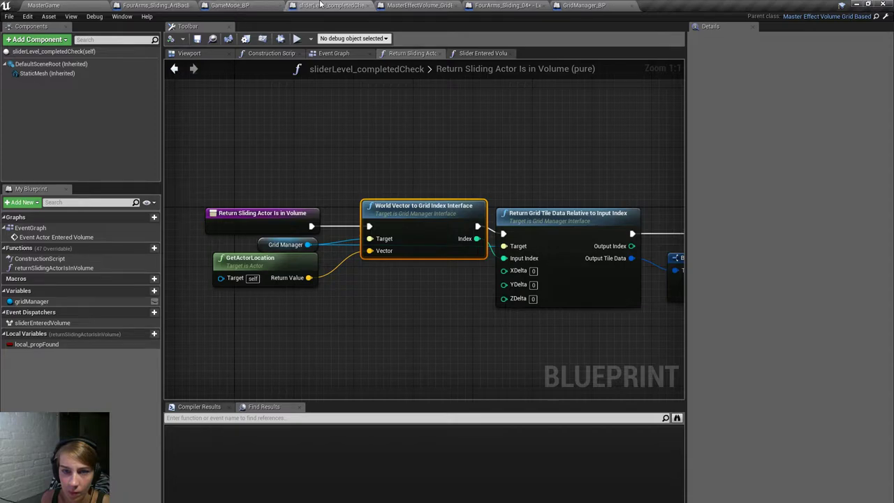
# Select the sliderEnteredVolume event dispatcher to show its properties, keeping its name unchanged.
pyautogui.click(70, 323)
pyautogui.press('F2')
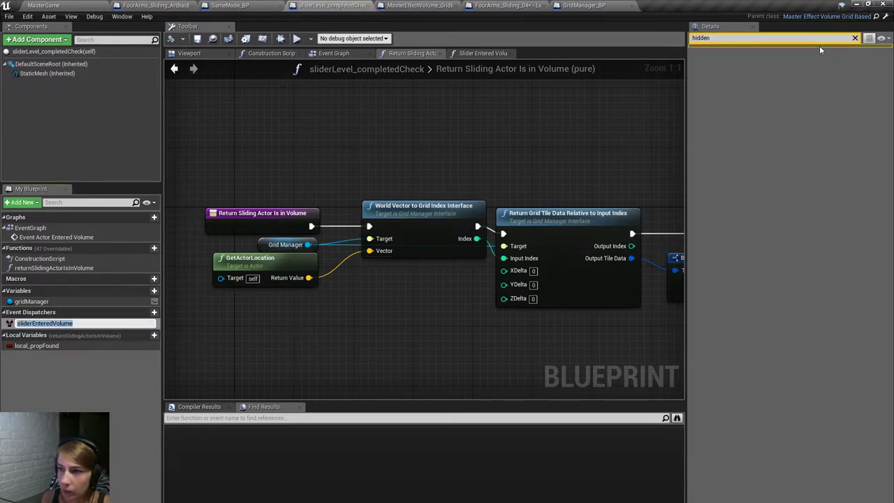
pyautogui.click(854, 39)
pyautogui.click(855, 39)
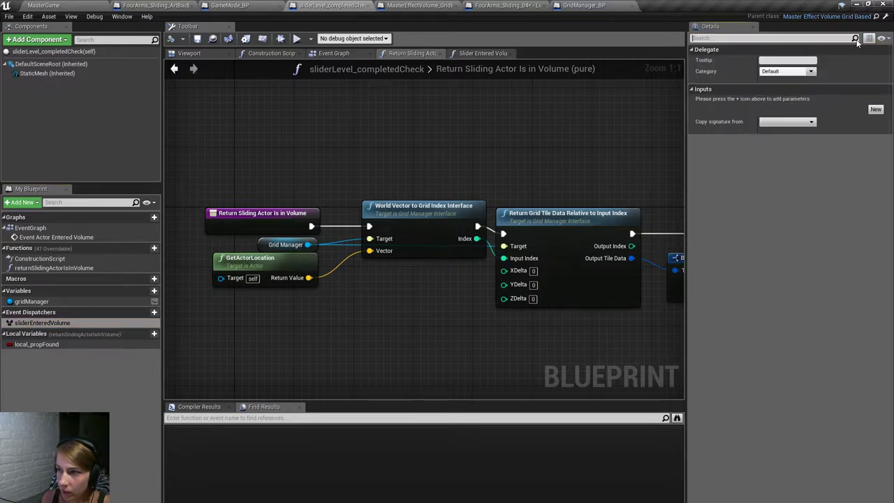
pyautogui.press('F2')
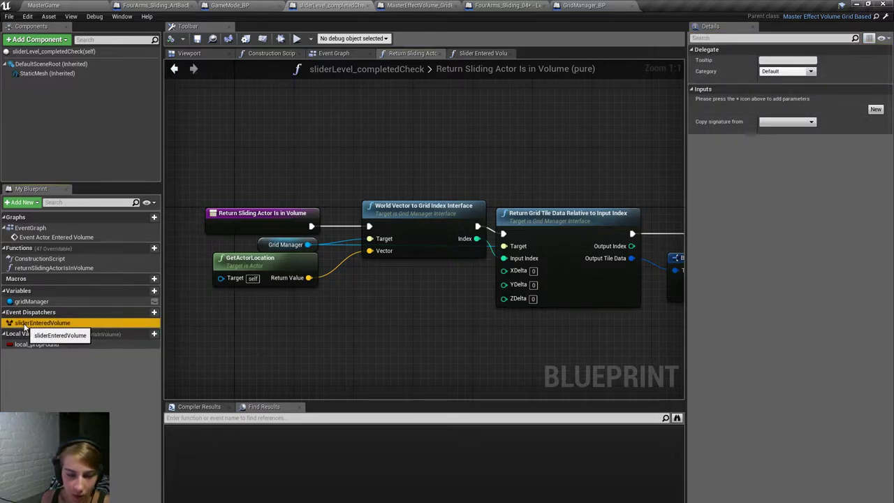
pyautogui.press('Return')
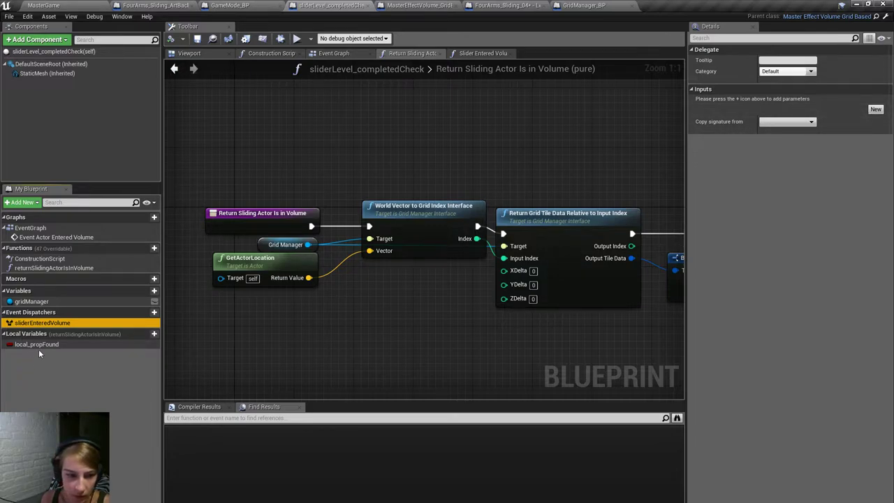
pyautogui.press('F2')
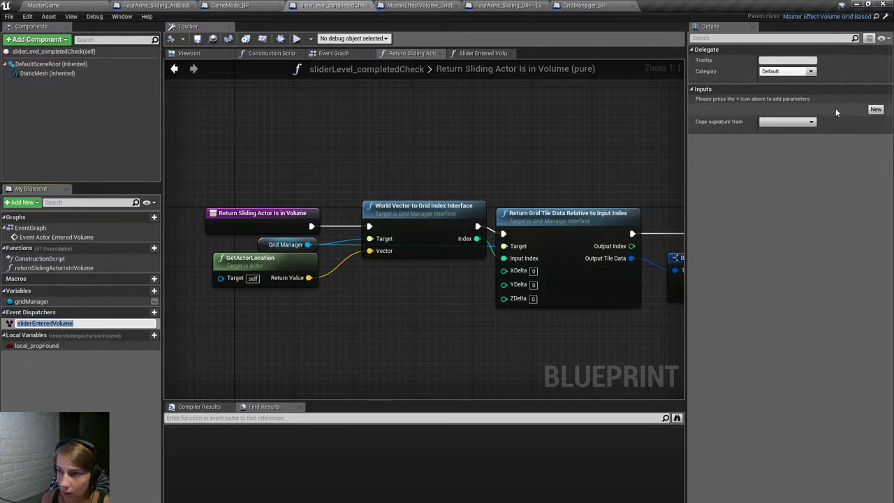
pyautogui.press('Escape')
pyautogui.press('Down')
pyautogui.press('Down')
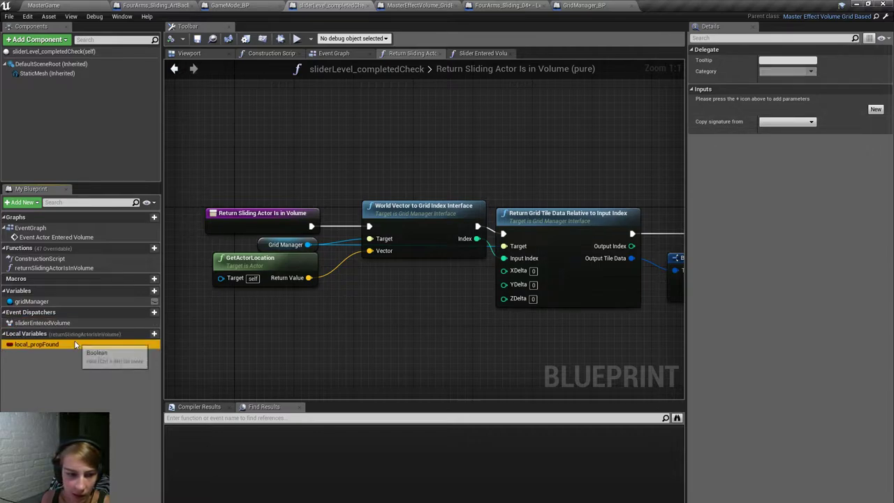
pyautogui.click(75, 322)
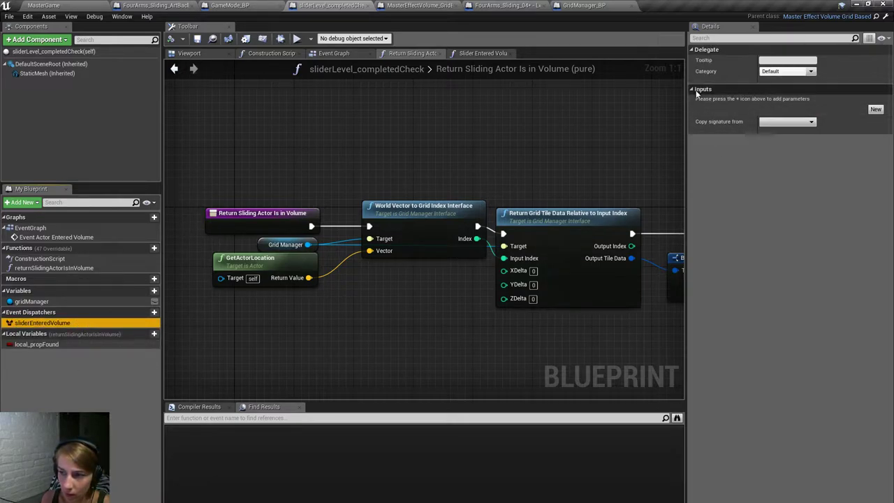
# Add an Actor object reference input named instigatingActor to the dispatcher.
pyautogui.click(878, 110)
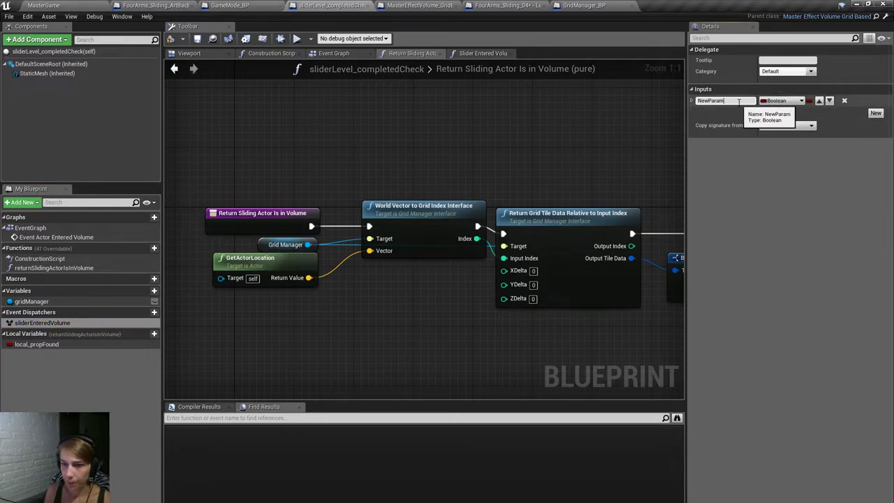
pyautogui.click(776, 101)
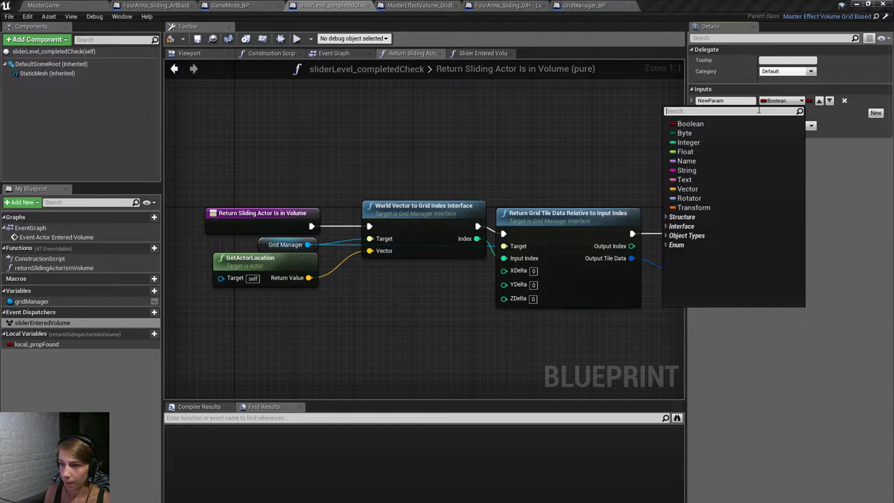
pyautogui.write('moving pr')
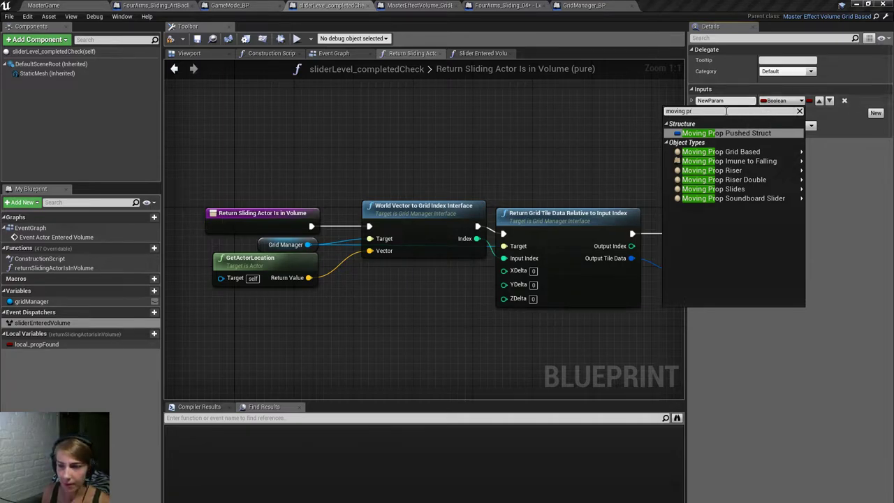
pyautogui.press('BackSpace')
pyautogui.press('BackSpace')
pyautogui.press('BackSpace')
pyautogui.press('BackSpace')
pyautogui.press('BackSpace')
pyautogui.press('BackSpace')
pyautogui.press('BackSpace')
pyautogui.press('BackSpace')
pyautogui.press('BackSpace')
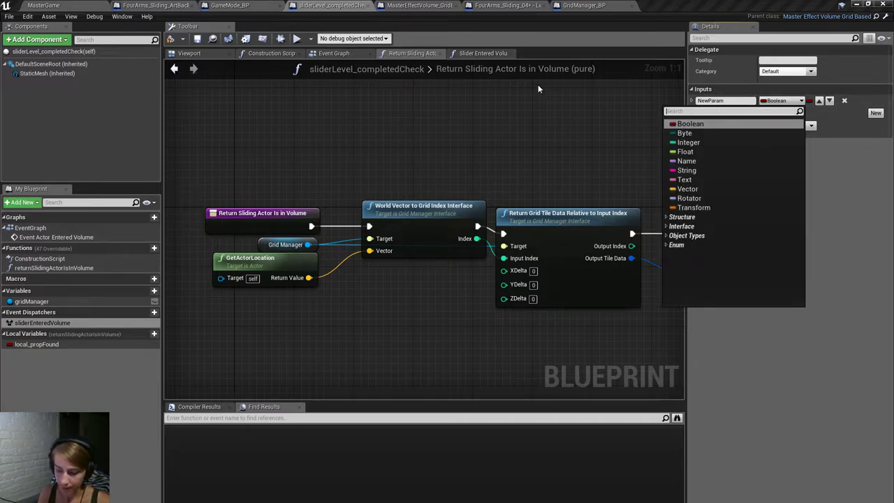
pyautogui.write('actor')
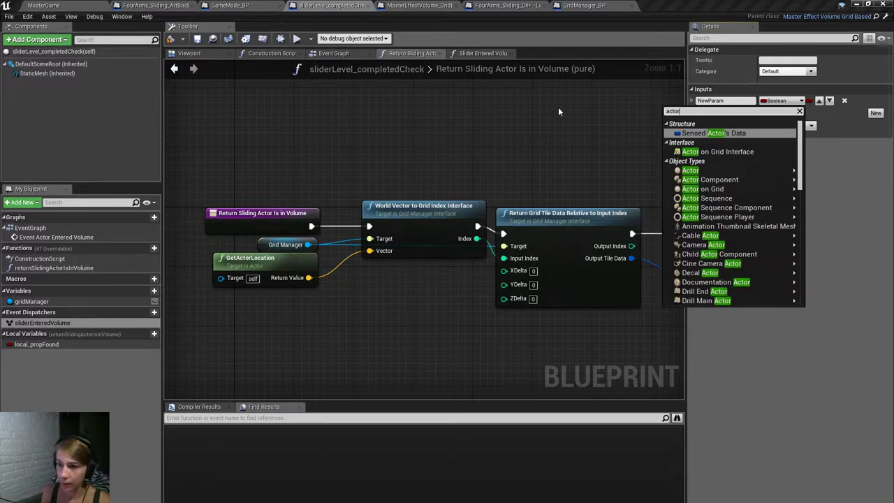
pyautogui.moveTo(691, 171)
pyautogui.click(817, 169)
pyautogui.click(719, 101)
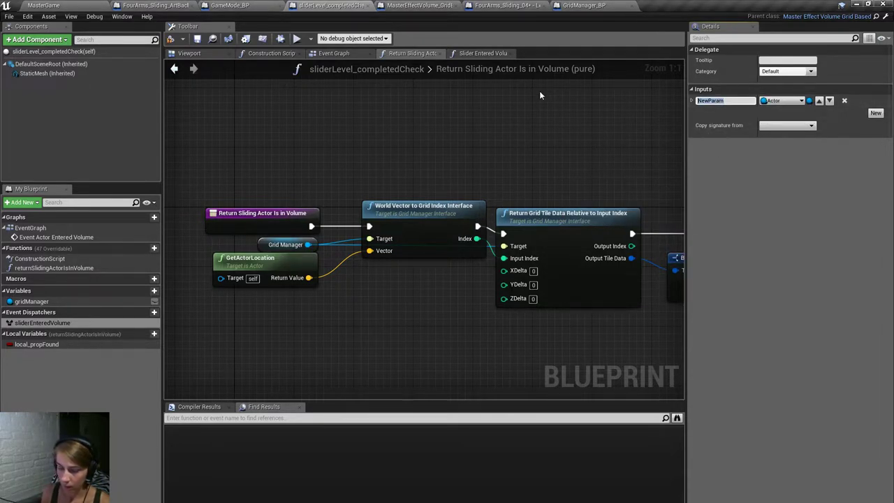
pyautogui.write('ini')
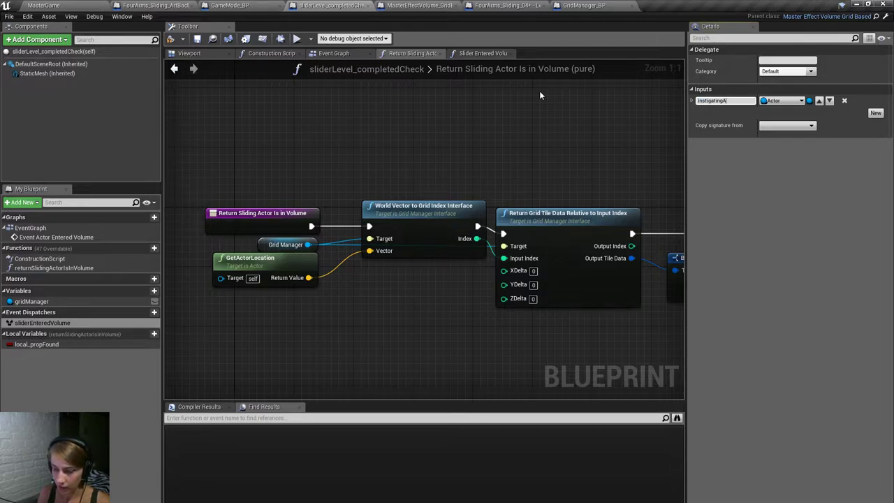
pyautogui.write('tigatingActor')
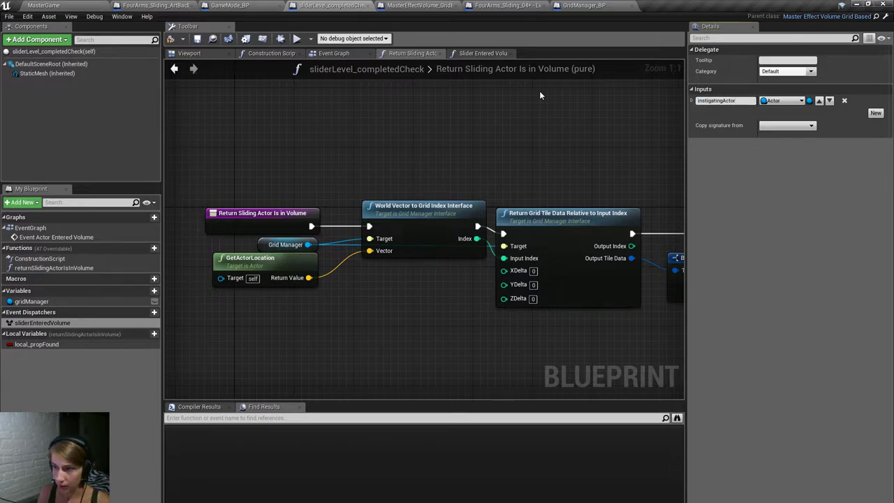
pyautogui.click(510, 154)
pyautogui.click(339, 54)
# Compile and refresh the Call sliderEnteredVolume node to expose its Instigating Actor input.
pyautogui.scroll(-3, 505, 182)
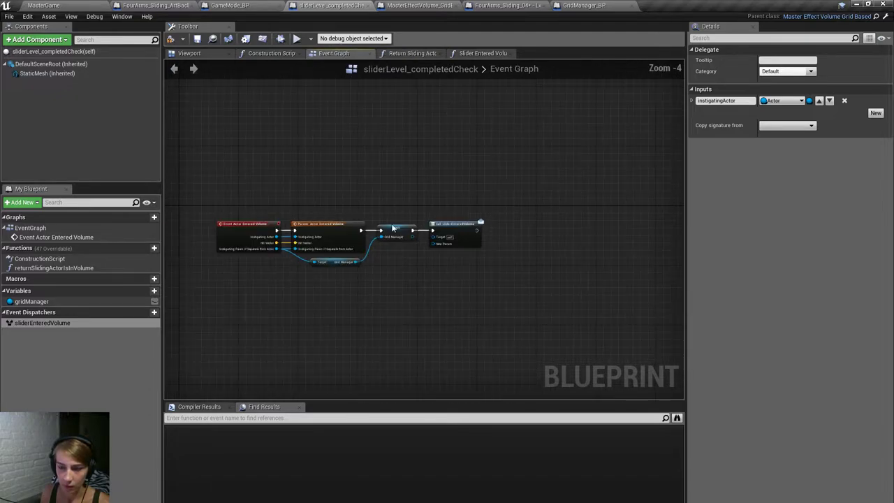
pyautogui.scroll(3, 447, 237)
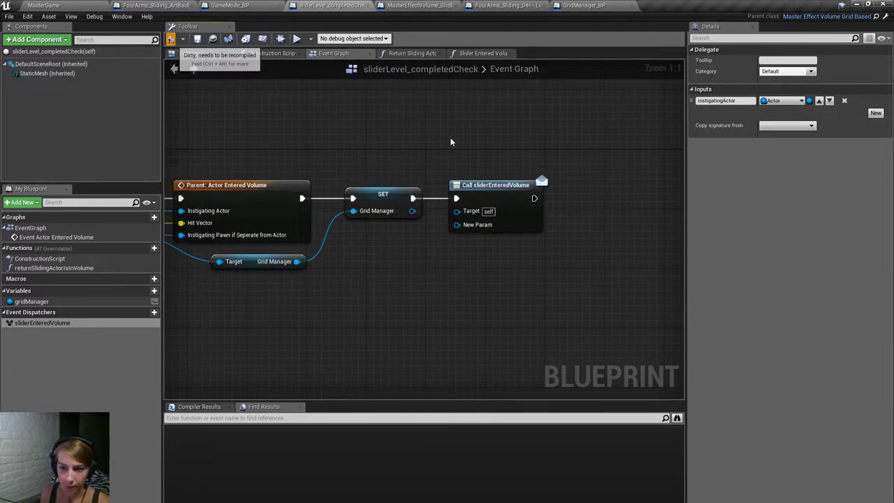
pyautogui.press('F7')
pyautogui.rightClick(497, 187)
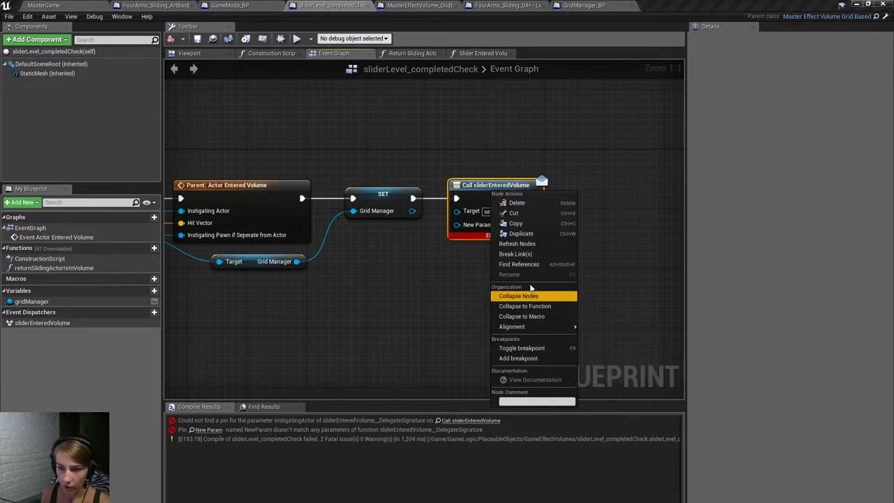
pyautogui.click(517, 243)
# Wire a Self node into Instigating Actor and compile the blueprint again.
pyautogui.moveTo(457, 224); pyautogui.dragTo(390, 227)
pyautogui.write('self')
pyautogui.press('Return')
pyautogui.click(423, 275)
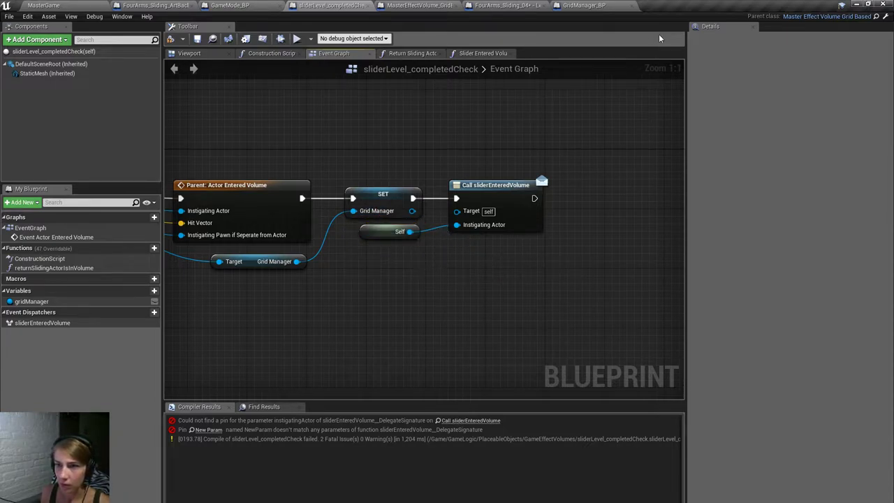
pyautogui.click(195, 39)
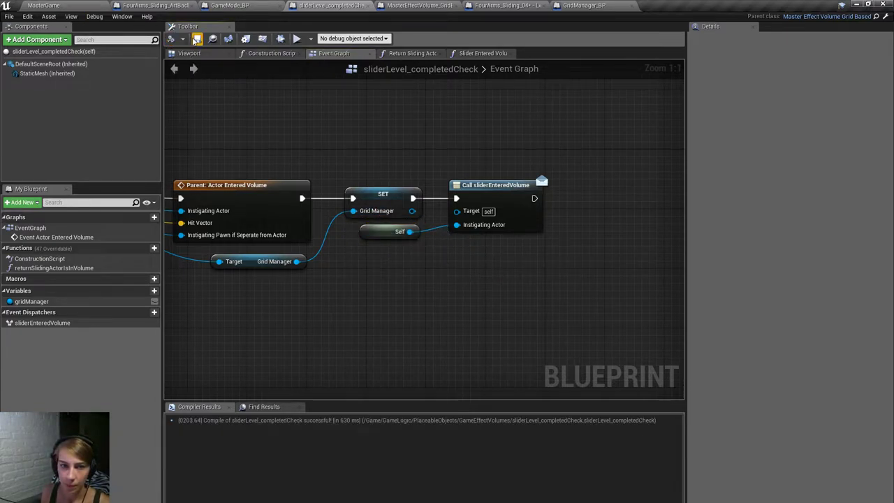
# Refresh the checkForLevelWon event in the level blueprint so it outputs Instigating Actor.
pyautogui.click(489, 5)
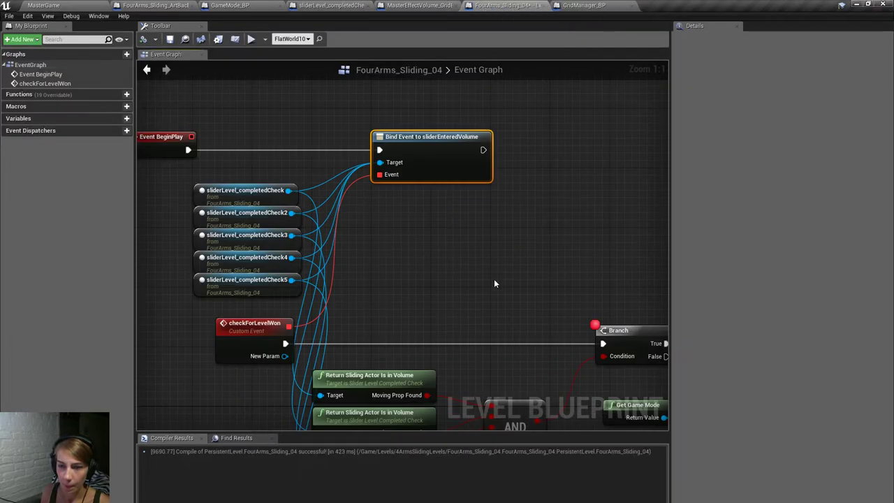
pyautogui.click(494, 284)
pyautogui.moveTo(376, 265); pyautogui.dragTo(404, 269, button='right')
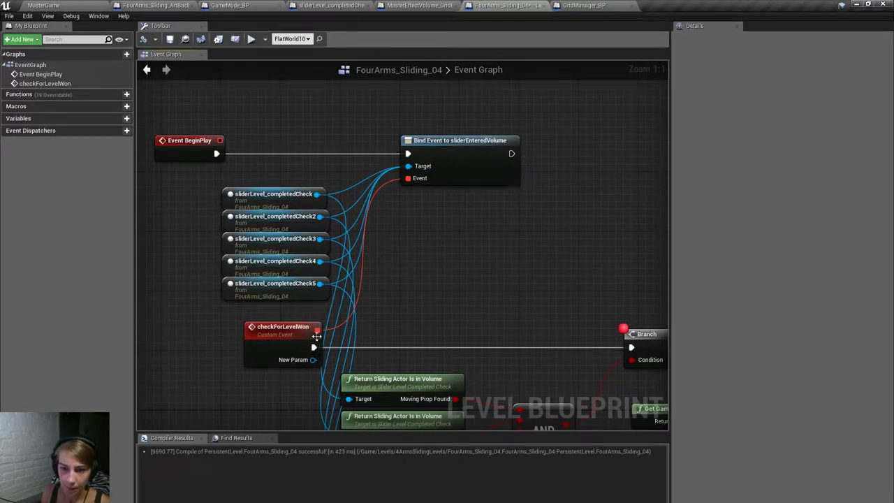
pyautogui.moveTo(313, 347); pyautogui.dragTo(315, 251, button='right')
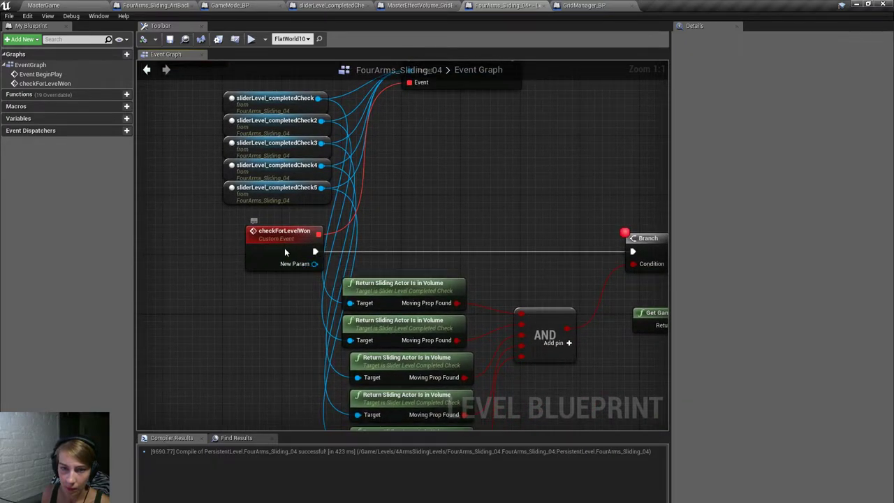
pyautogui.rightClick(284, 248)
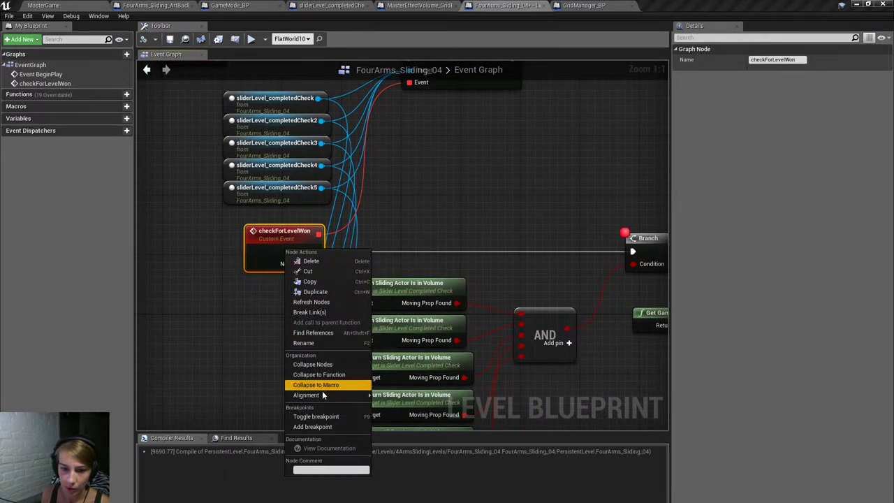
pyautogui.click(325, 302)
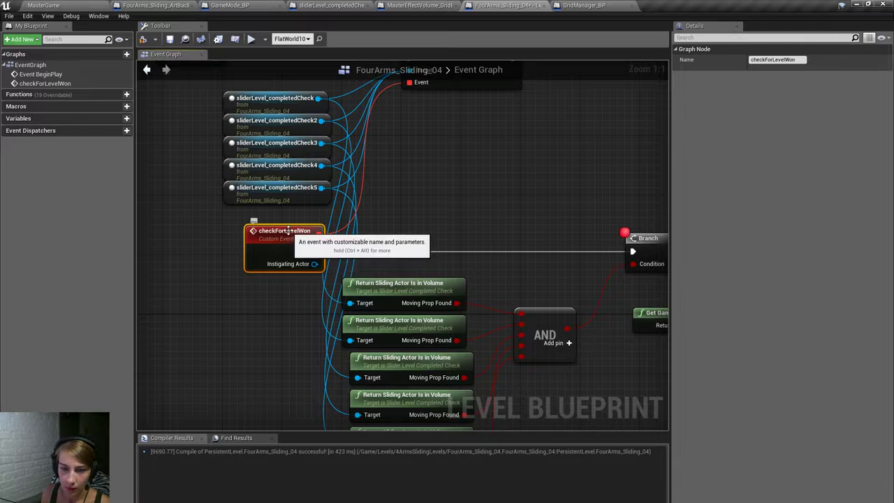
pyautogui.moveTo(286, 231); pyautogui.dragTo(264, 231)
# Rearrange the five Return nodes and try an Equal (Object) check and an OR node.
pyautogui.moveTo(411, 250); pyautogui.dragTo(333, 193, button='right')
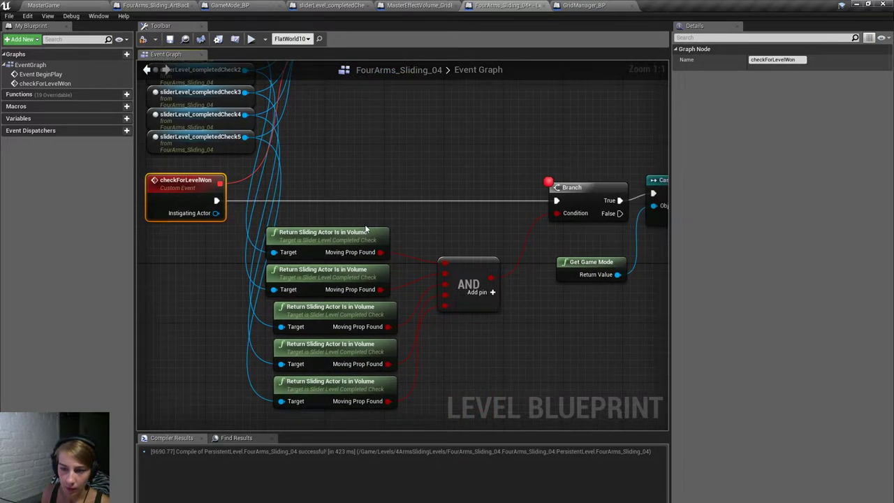
pyautogui.moveTo(358, 420); pyautogui.dragTo(349, 260)
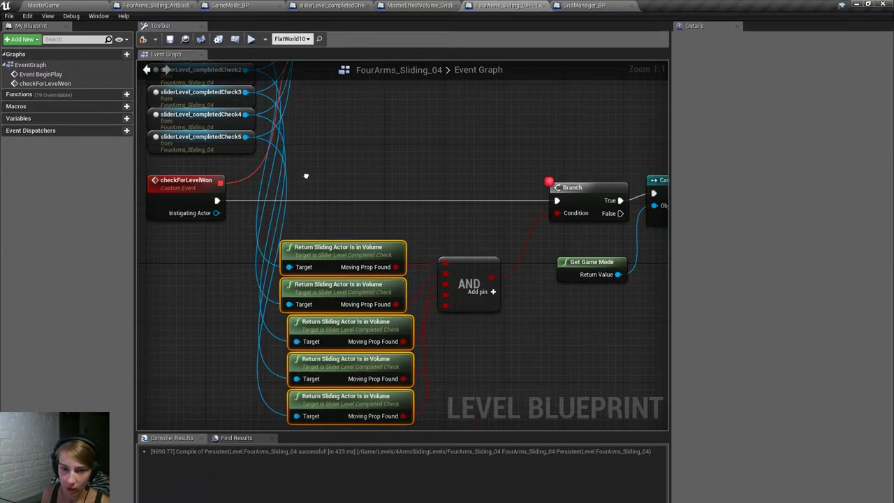
pyautogui.moveTo(284, 176); pyautogui.dragTo(393, 228, button='right')
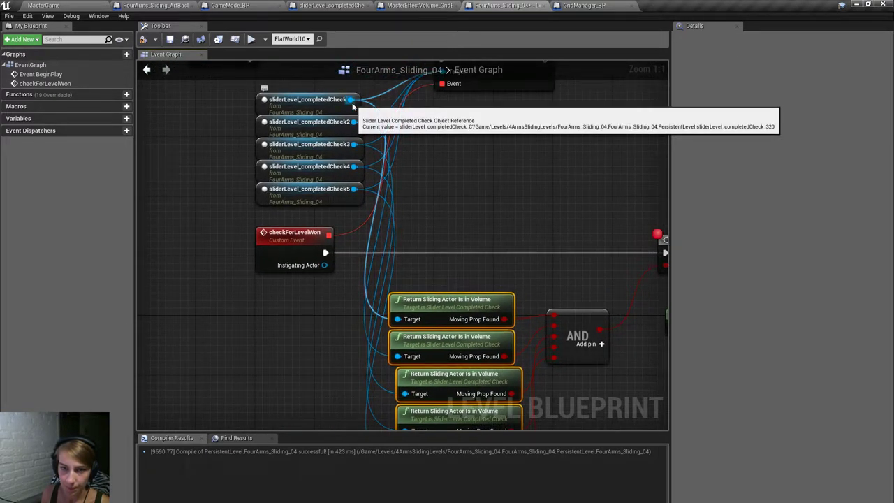
pyautogui.moveTo(351, 99); pyautogui.dragTo(389, 252)
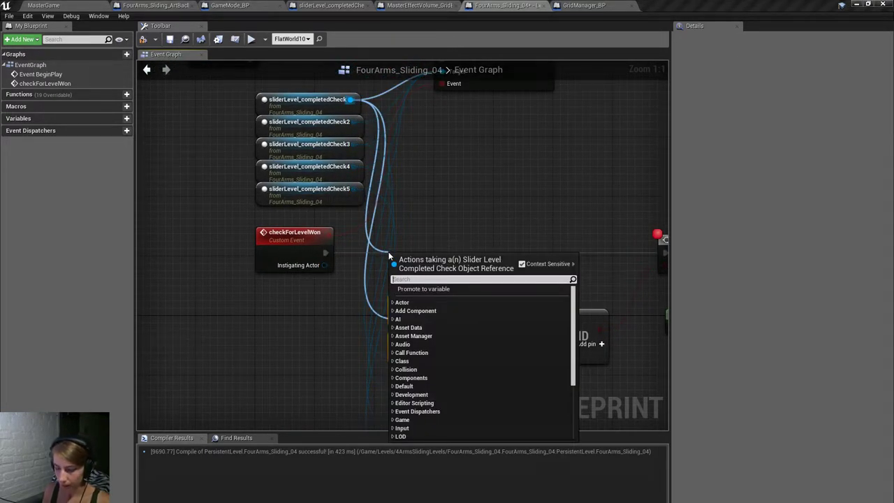
pyautogui.write('==')
pyautogui.press('Return')
pyautogui.moveTo(325, 265); pyautogui.dragTo(450, 261)
pyautogui.moveTo(453, 306); pyautogui.dragTo(415, 231)
pyautogui.moveTo(429, 268); pyautogui.dragTo(466, 273)
pyautogui.write('or')
pyautogui.press('Return')
pyautogui.click(511, 216)
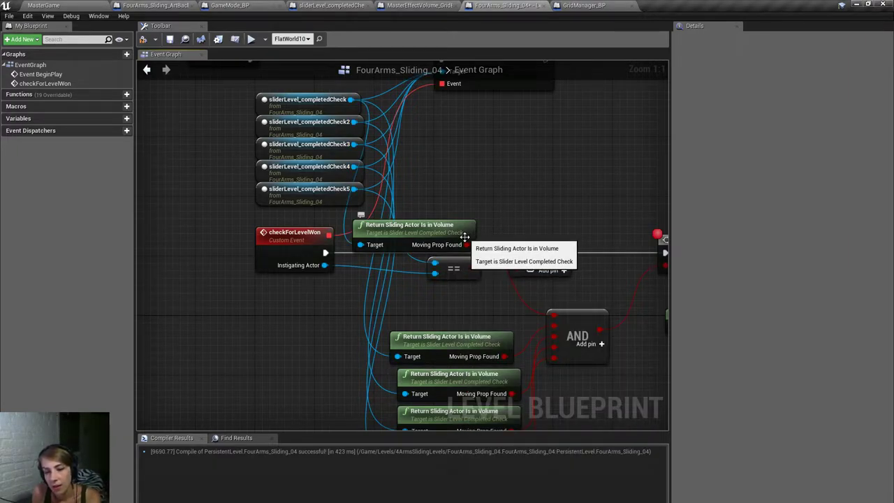
# Delete the trial equality and OR nodes and restore the Return node layout.
pyautogui.moveTo(547, 291); pyautogui.dragTo(393, 273)
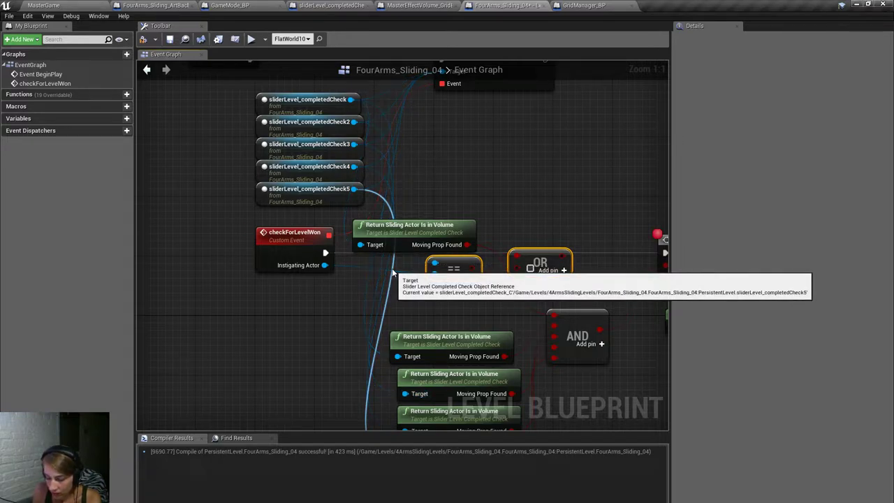
pyautogui.press('Delete')
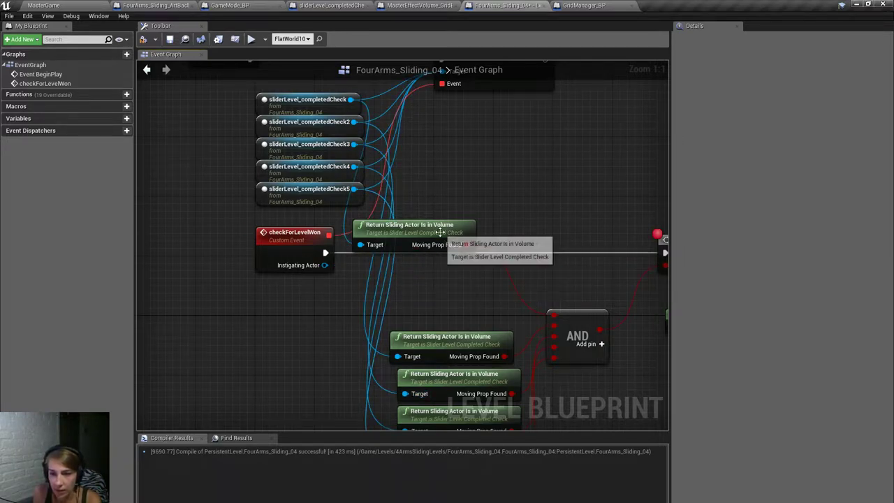
pyautogui.moveTo(440, 231); pyautogui.dragTo(478, 306)
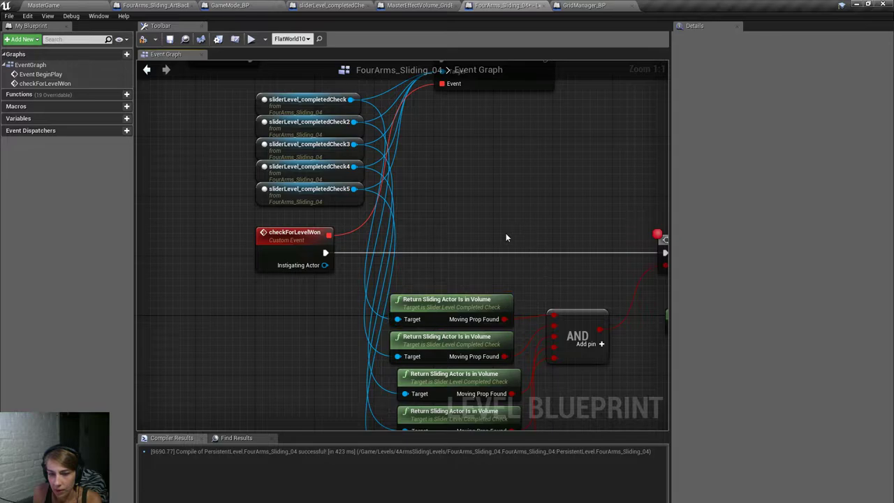
pyautogui.moveTo(506, 237); pyautogui.dragTo(456, 319, button='right')
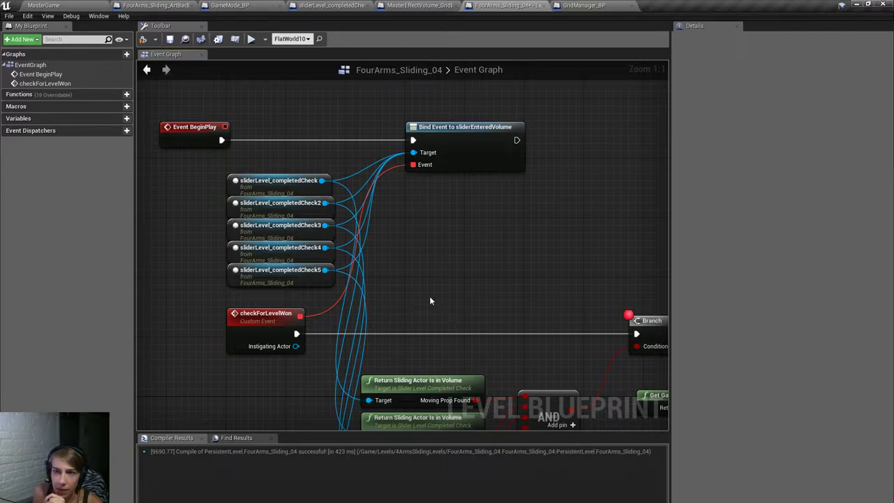
# Clear the Content Browser filter, search 'complete', and open the EffectVolume_LevelComplete blueprint.
pyautogui.click(79, 5)
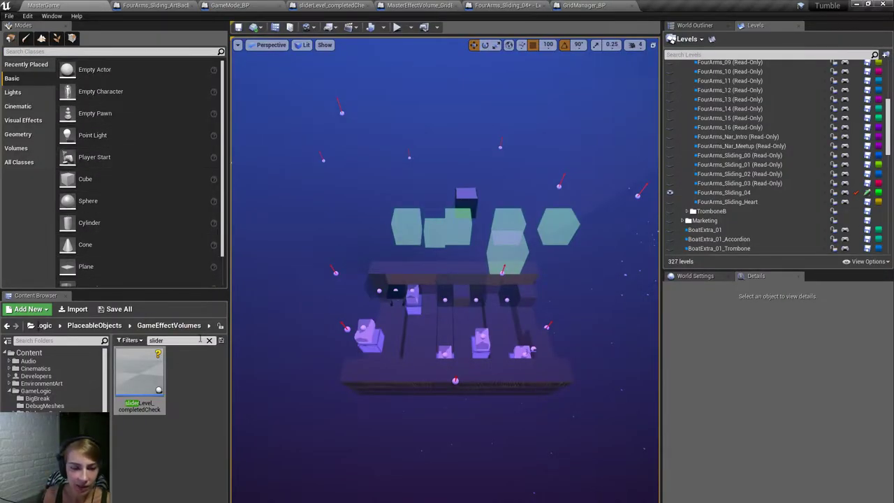
pyautogui.click(210, 340)
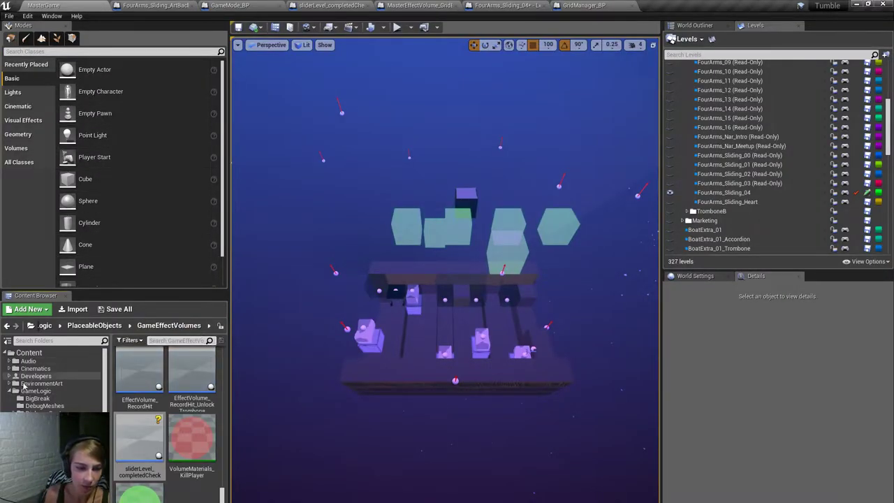
pyautogui.click(148, 340)
pyautogui.write('complete')
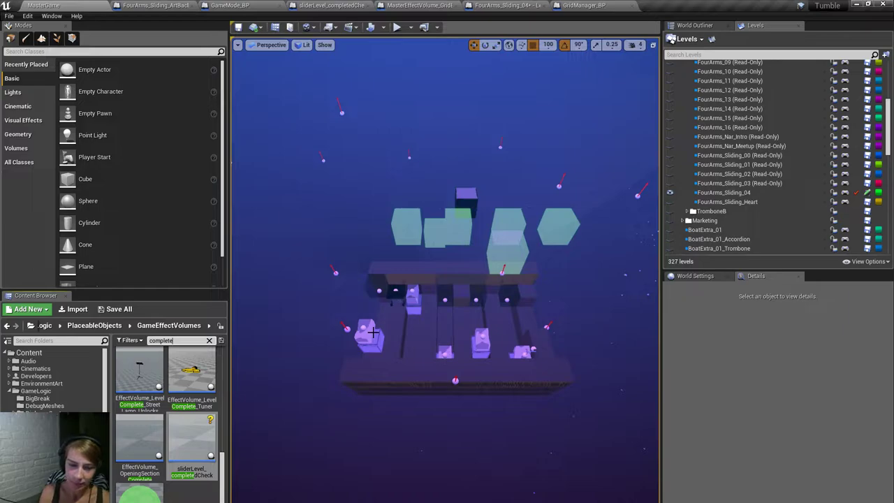
pyautogui.scroll(-4, 147, 391)
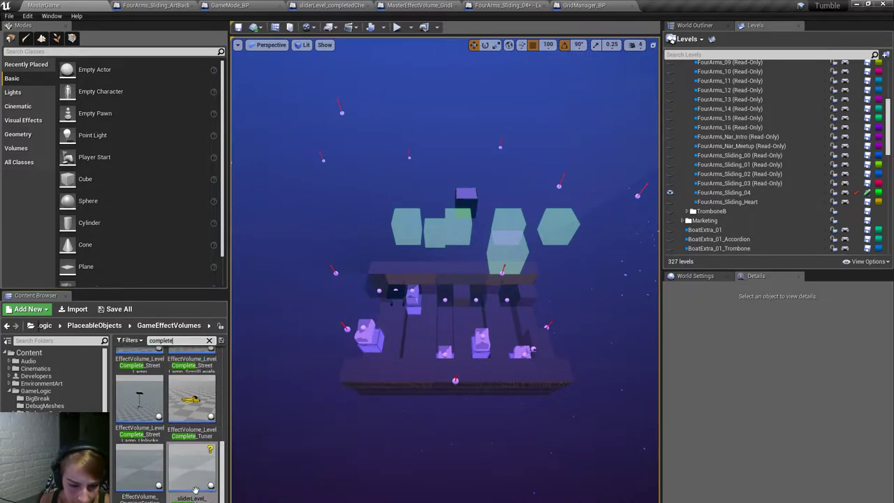
pyautogui.scroll(2, 213, 402)
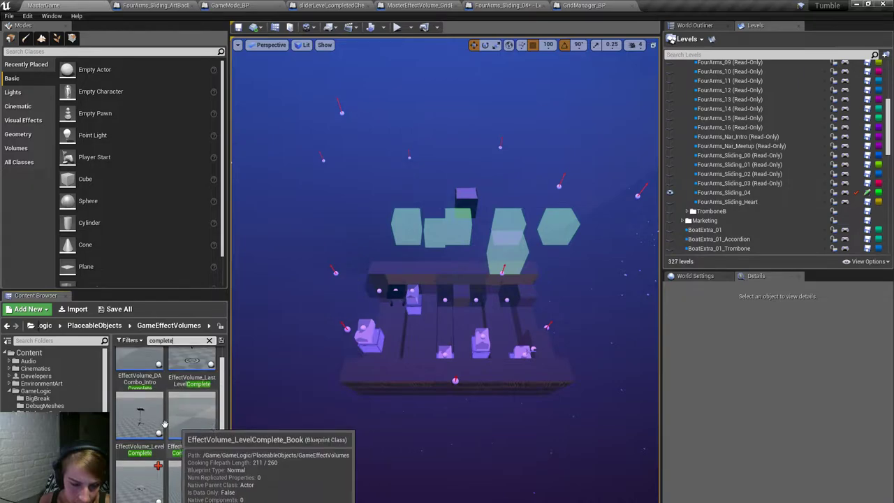
pyautogui.doubleClick(140, 418)
pyautogui.scroll(-8, 501, 286)
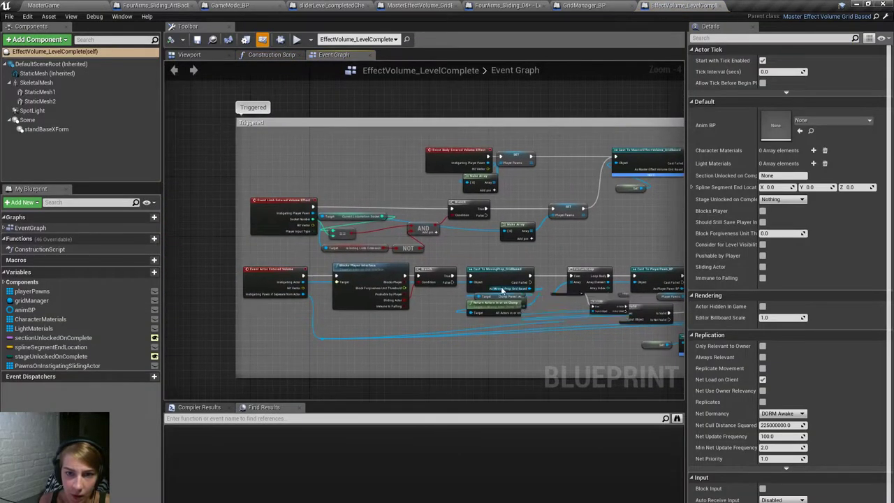
pyautogui.scroll(4, 335, 316)
pyautogui.scroll(7, 289, 313)
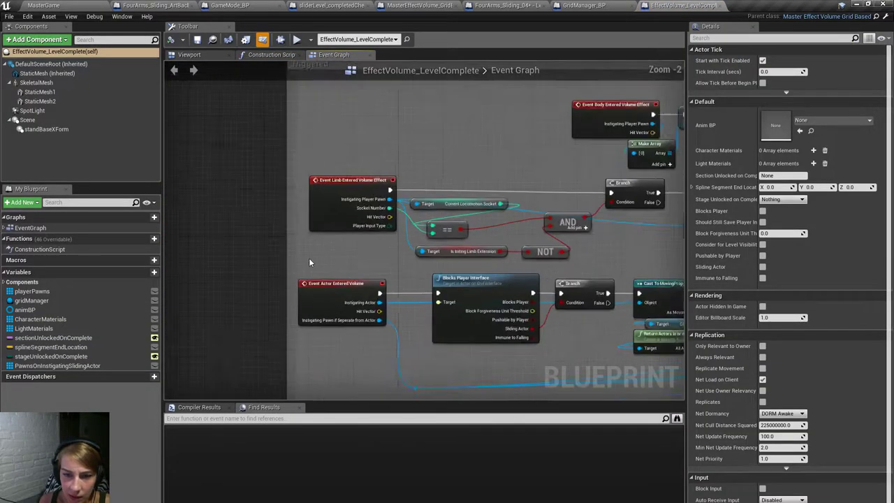
pyautogui.moveTo(483, 176); pyautogui.dragTo(0, 352, button='right')
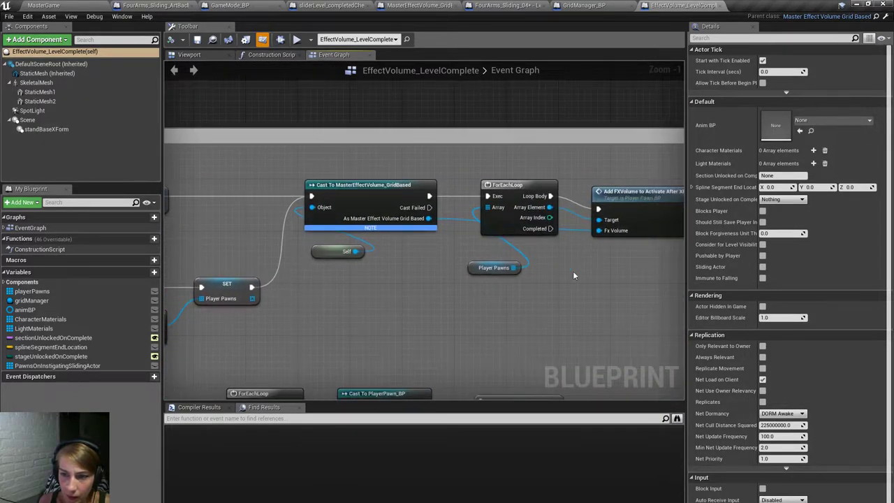
pyautogui.moveTo(573, 271); pyautogui.dragTo(483, 289, button='right')
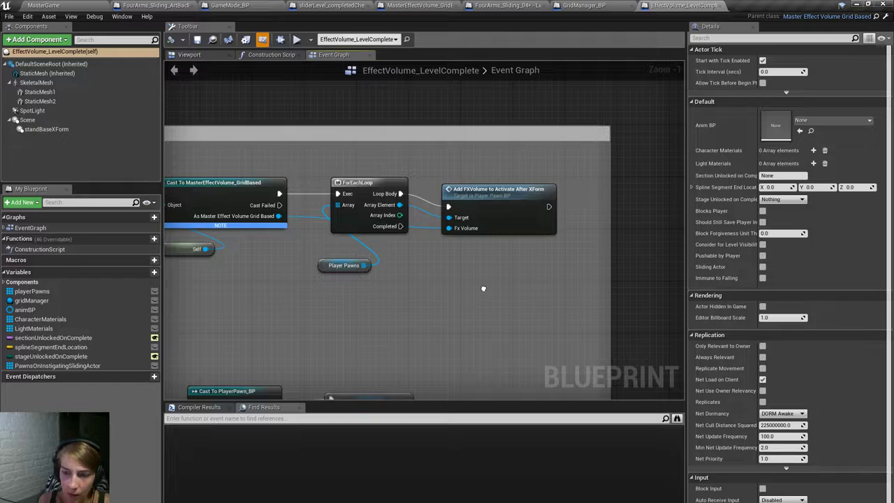
pyautogui.click(520, 217)
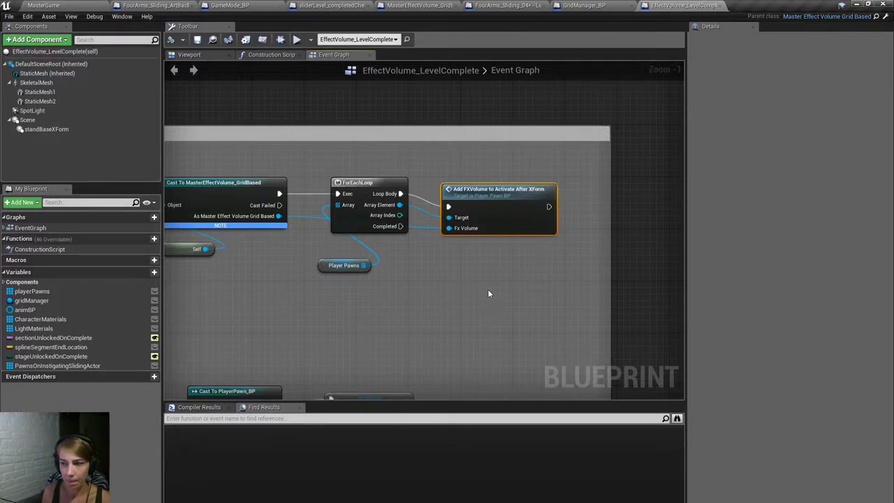
pyautogui.moveTo(512, 207); pyautogui.dragTo(516, 194)
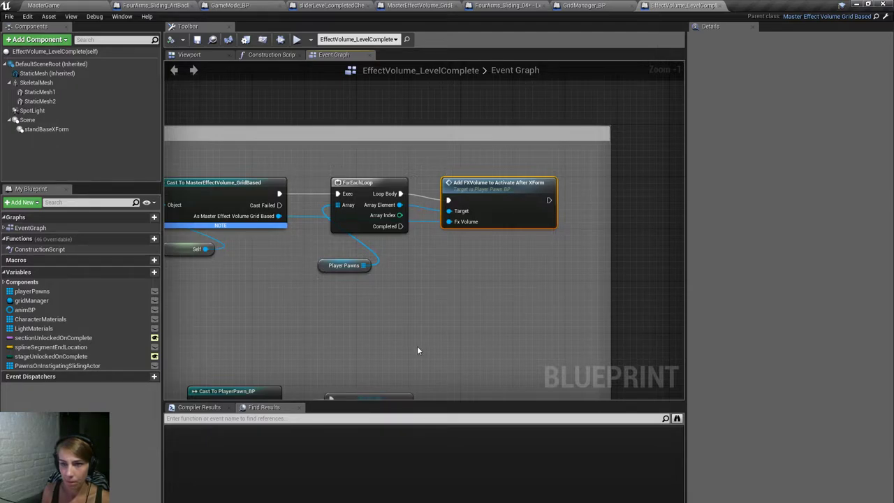
pyautogui.moveTo(540, 317); pyautogui.dragTo(482, 188)
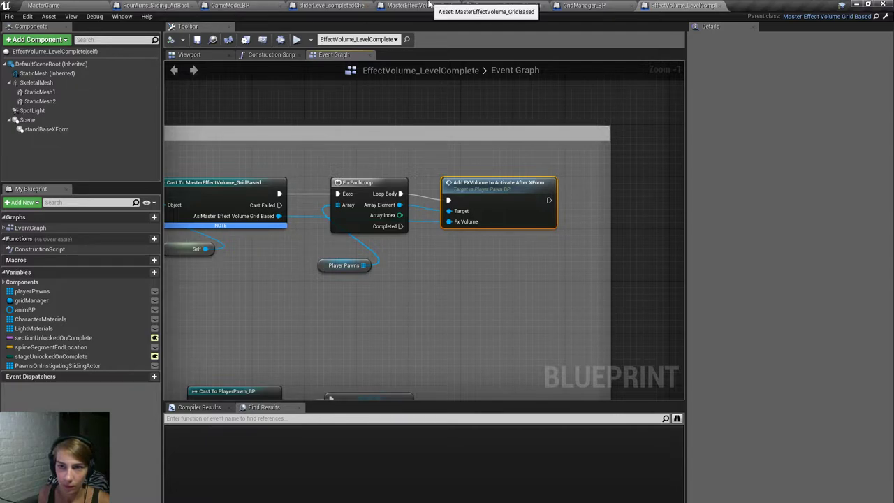
# Move the Call sliderEnteredVolume nodes lower and paste the Add FXVolume node in sliderLevel_completedCheck.
pyautogui.click(318, 4)
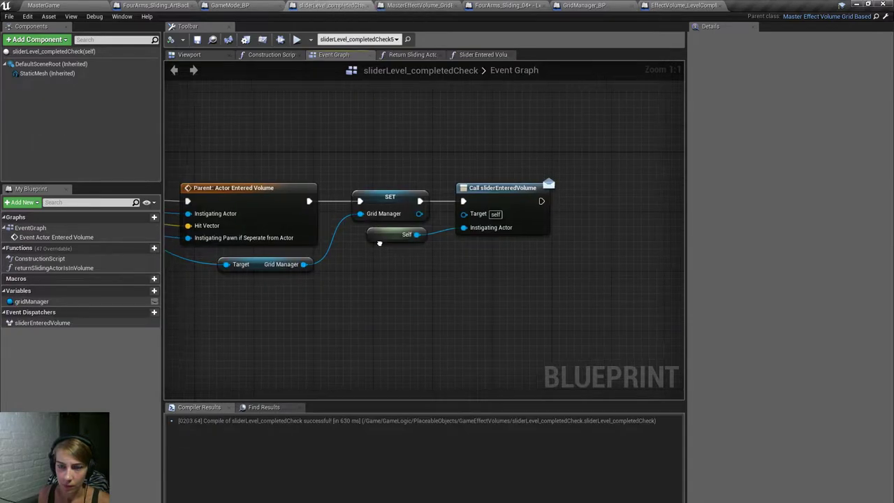
pyautogui.scroll(-2, 525, 255)
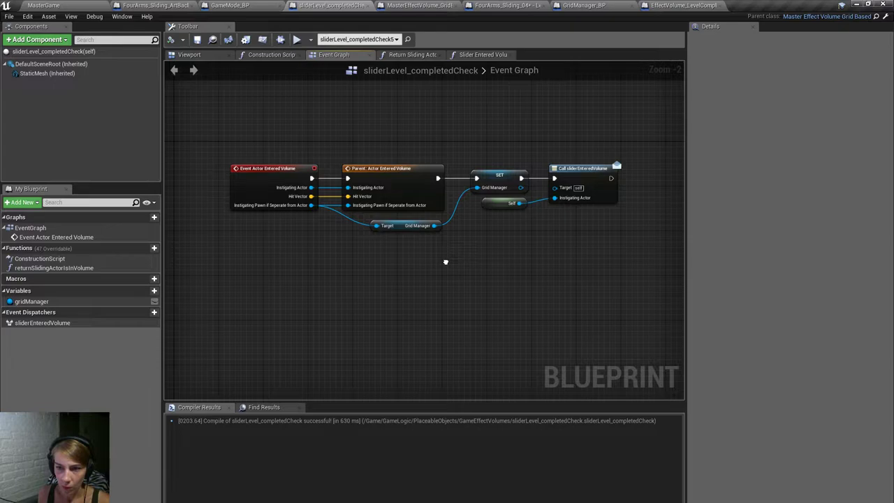
pyautogui.moveTo(606, 229); pyautogui.dragTo(504, 203)
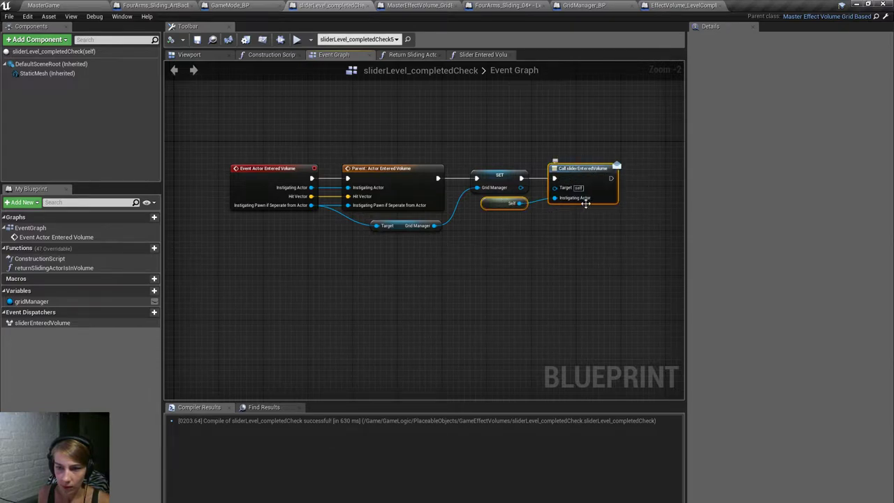
pyautogui.moveTo(570, 183); pyautogui.dragTo(504, 362)
pyautogui.click(596, 280)
pyautogui.hotkey('ctrl', 'v')
pyautogui.moveTo(596, 275); pyautogui.dragTo(522, 288, button='right')
pyautogui.moveTo(522, 288); pyautogui.dragTo(527, 226)
pyautogui.moveTo(526, 226); pyautogui.dragTo(573, 244, button='right')
pyautogui.scroll(2, 343, 226)
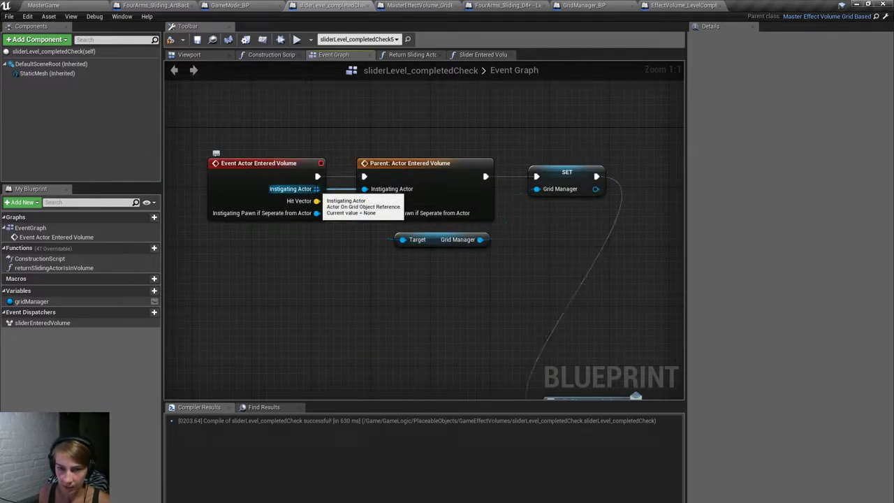
# Wire the pawn to Add FXVolume's Target, SET's execution into it, and Self into Fx Volume.
pyautogui.moveTo(316, 213); pyautogui.dragTo(623, 230)
pyautogui.moveTo(623, 206); pyautogui.dragTo(491, 212, button='right')
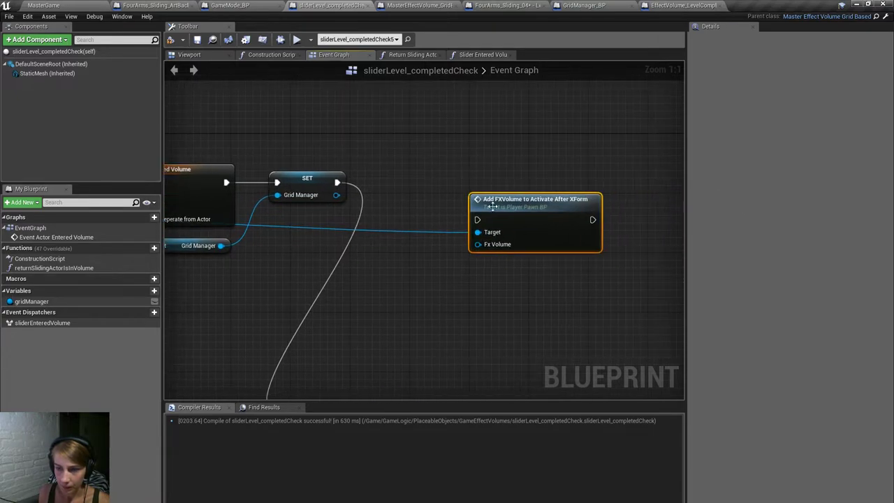
pyautogui.moveTo(491, 213); pyautogui.dragTo(334, 183)
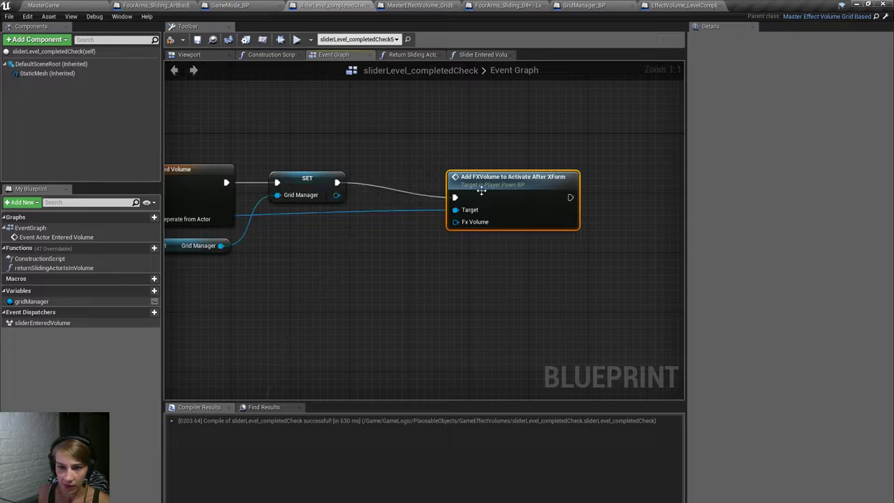
pyautogui.moveTo(502, 177); pyautogui.dragTo(503, 169)
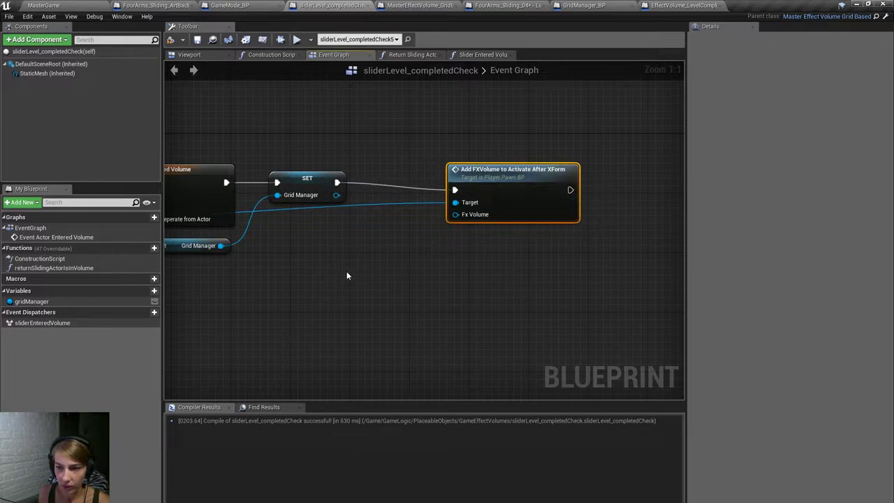
pyautogui.moveTo(455, 215); pyautogui.dragTo(404, 254)
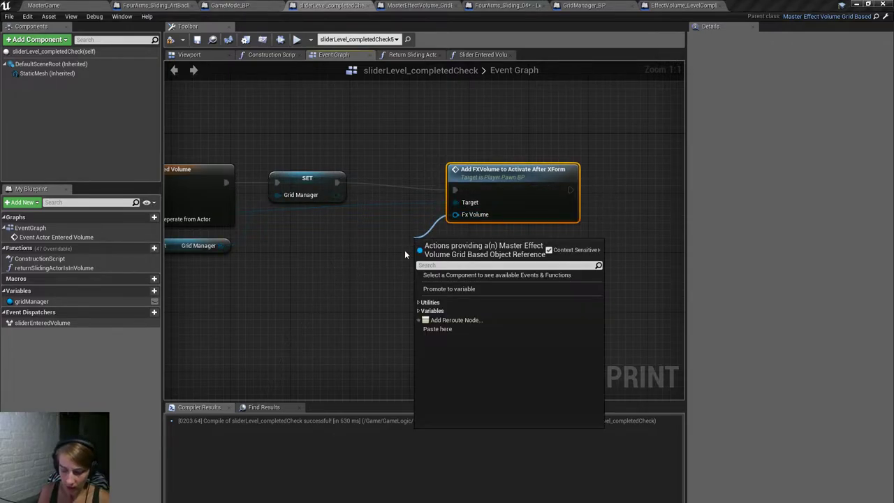
pyautogui.write('self')
pyautogui.press('Return')
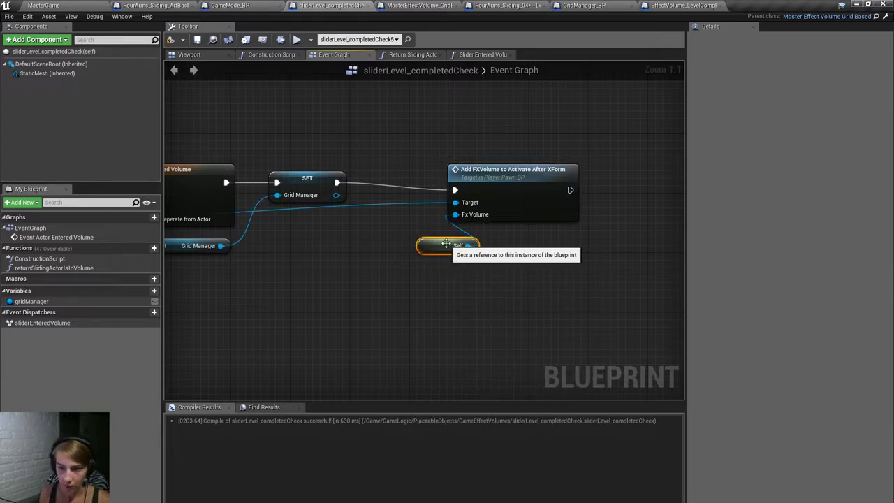
# Browse the blueprint actions list for 'acti' and dismiss it without adding a node.
pyautogui.scroll(-3, 475, 202)
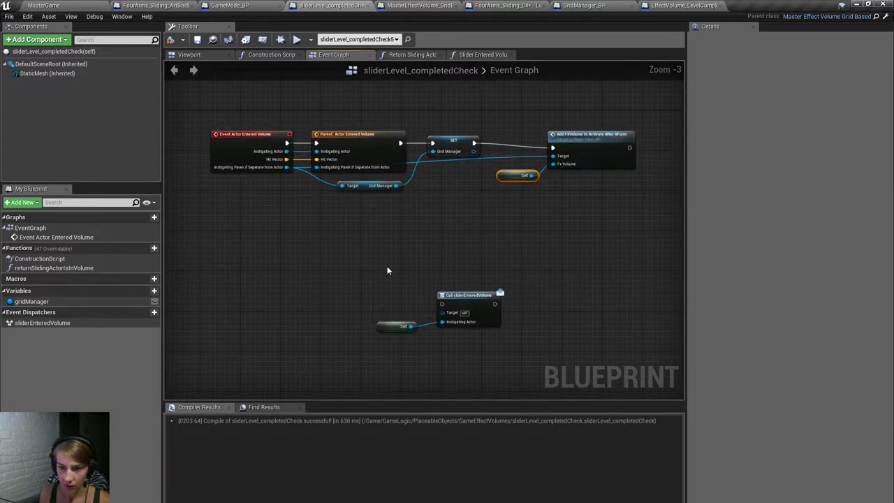
pyautogui.rightClick(287, 278)
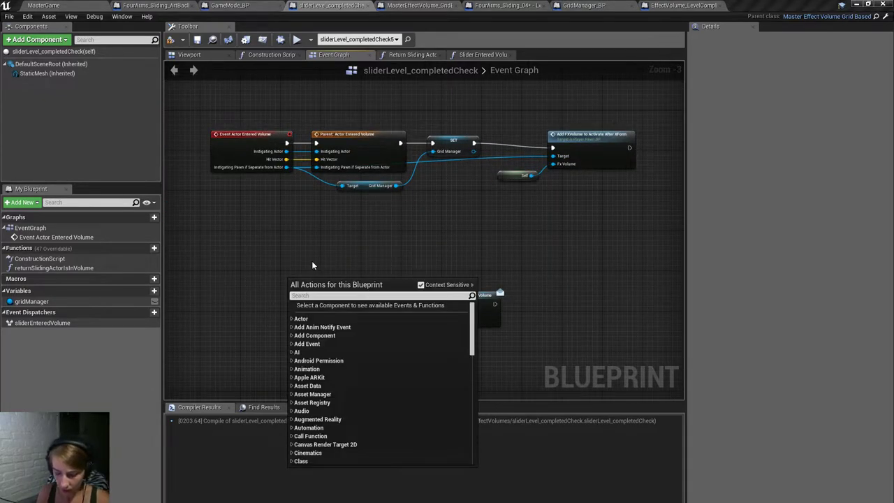
pyautogui.write('acti')
pyautogui.scroll(3, 384, 408)
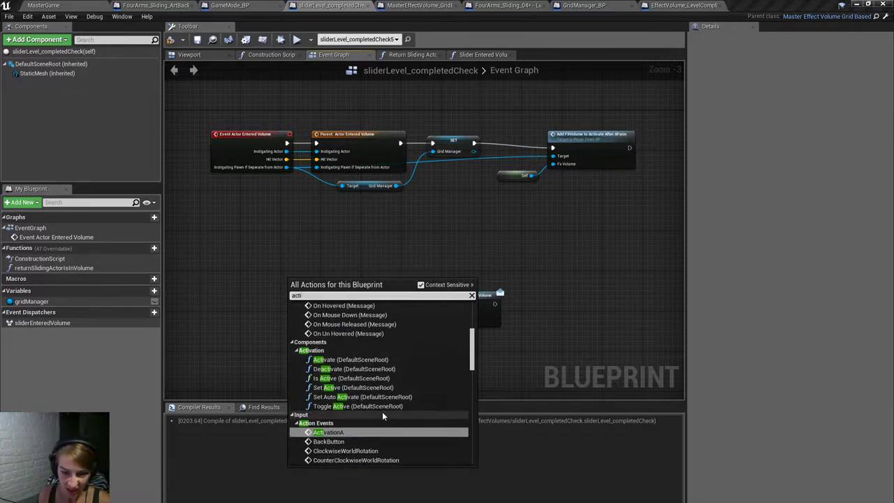
pyautogui.scroll(3, 389, 407)
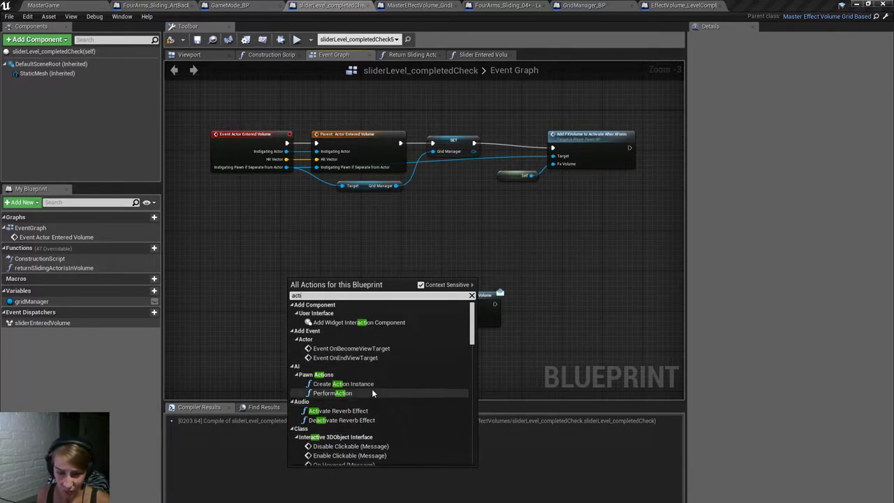
pyautogui.press('Escape')
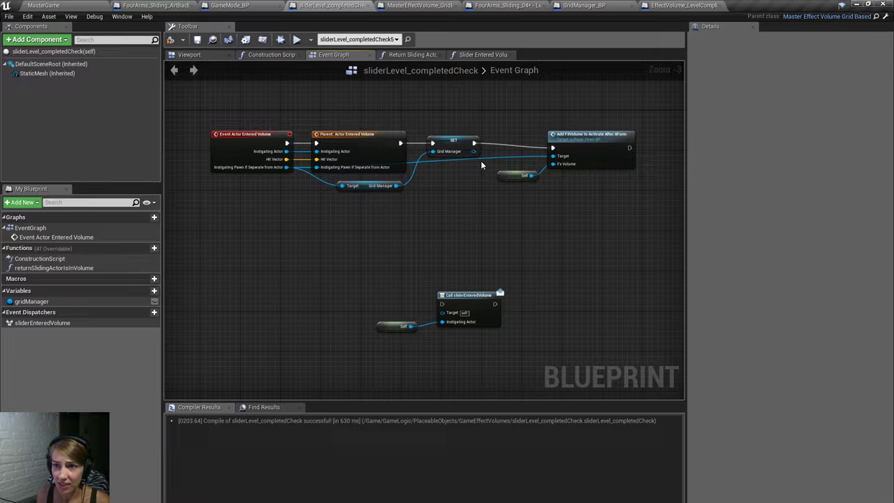
# Select the Event Execute Effect and DoOnce nodes in EffectVolume_LevelComplete for copying.
pyautogui.click(681, 5)
pyautogui.scroll(-3, 366, 293)
pyautogui.scroll(4, 306, 237)
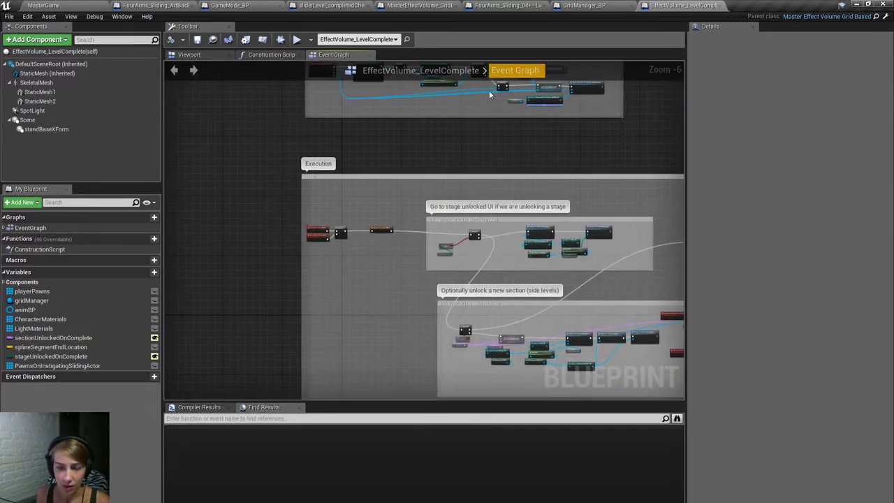
pyautogui.scroll(2, 306, 237)
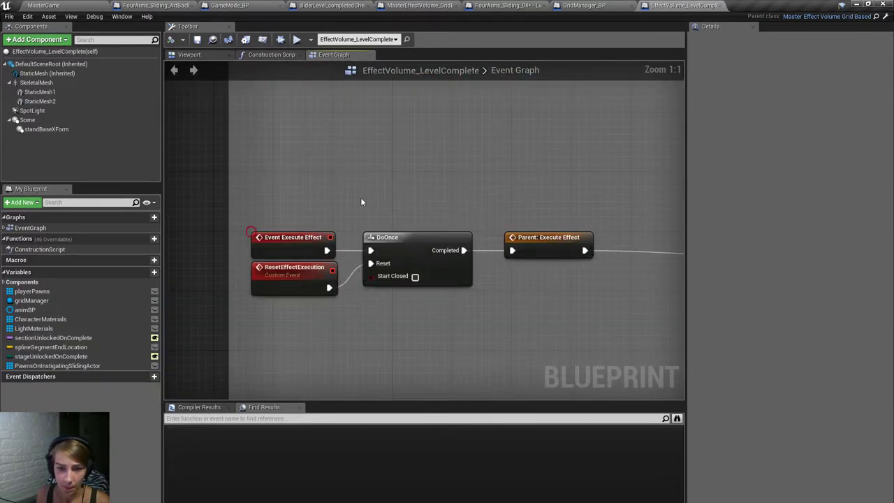
pyautogui.click(324, 236)
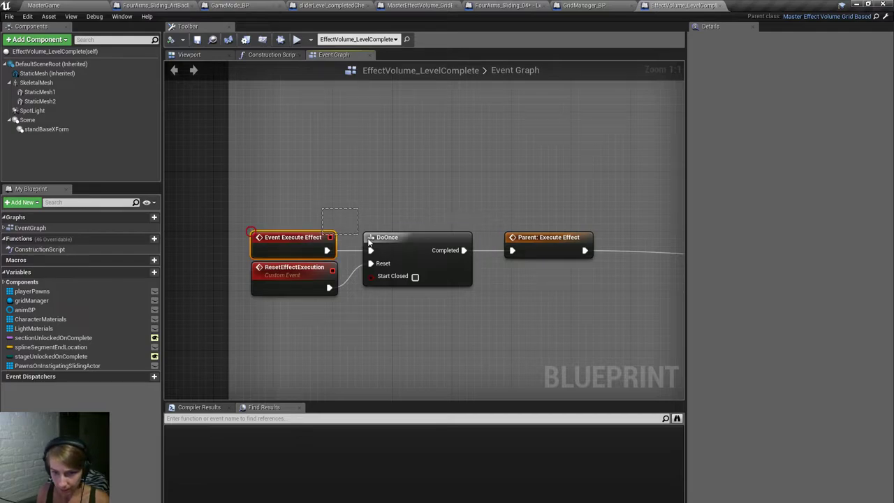
pyautogui.keyDown('ctrl'); pyautogui.click(395, 245); pyautogui.keyUp('ctrl')
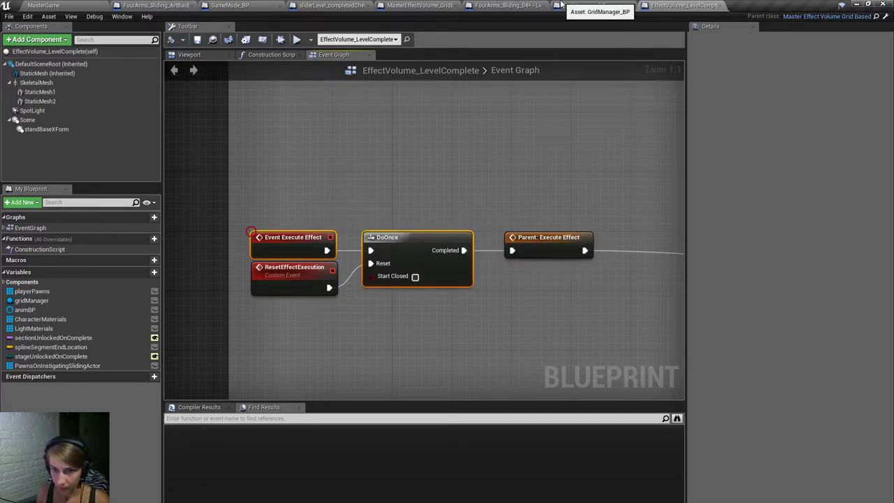
pyautogui.click(508, 4)
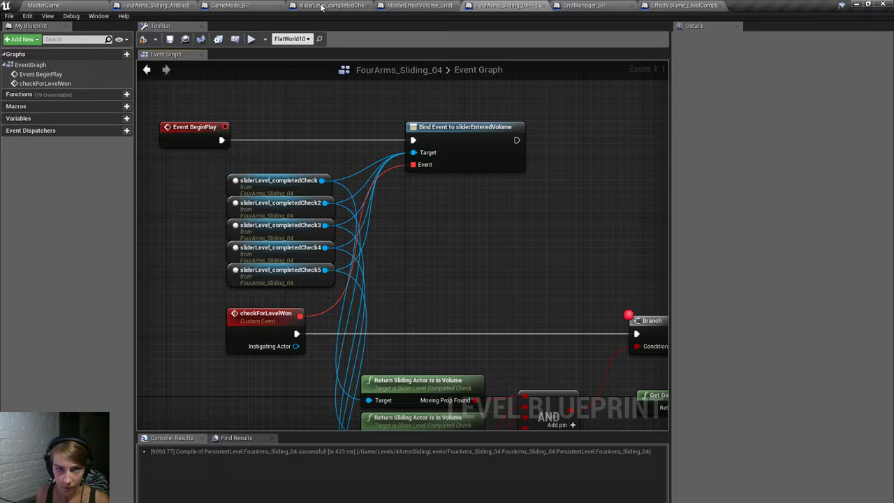
# Paste Event Execute Effect and DoOnce before Call sliderEnteredVolume in sliderLevel_completedCheck, then compile.
pyautogui.click(328, 7)
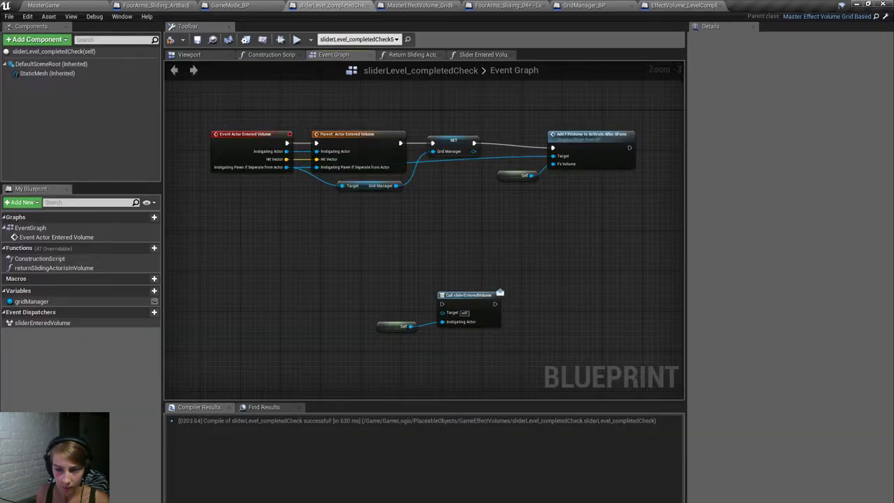
pyautogui.hotkey('ctrl', 'v')
pyautogui.moveTo(391, 278); pyautogui.dragTo(453, 249)
pyautogui.click(428, 264)
pyautogui.scroll(2, 408, 280)
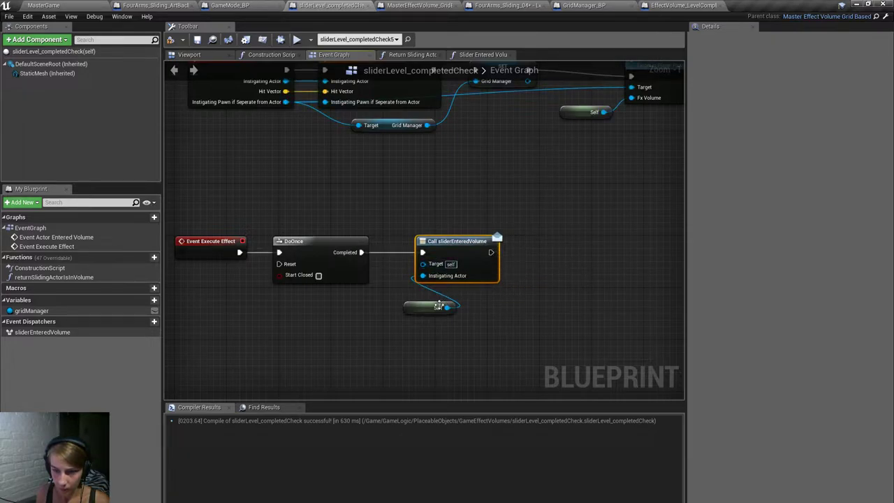
pyautogui.moveTo(441, 305); pyautogui.dragTo(454, 292)
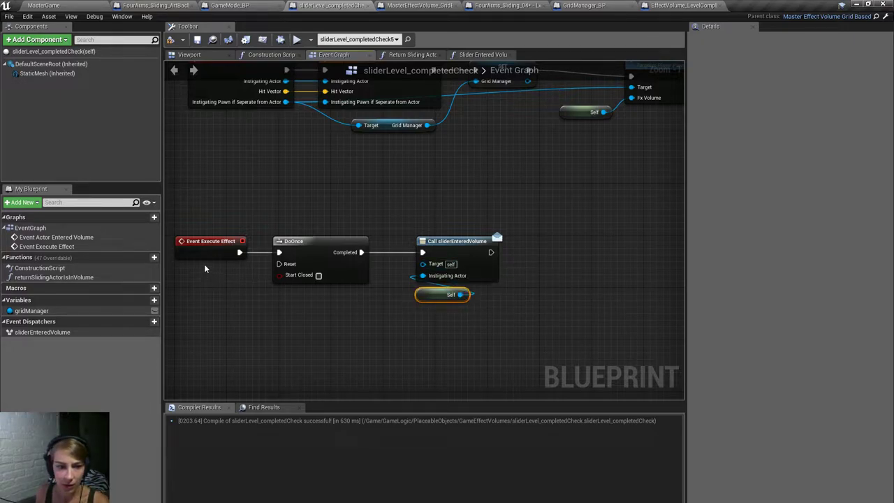
pyautogui.press('Home')
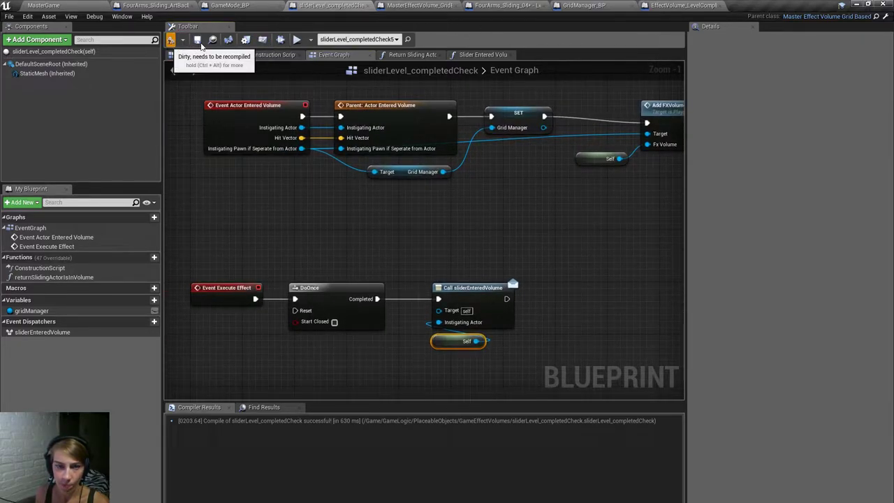
pyautogui.click(198, 39)
# Remove the breakpoint from the Branch node and close the level blueprint.
pyautogui.click(517, 4)
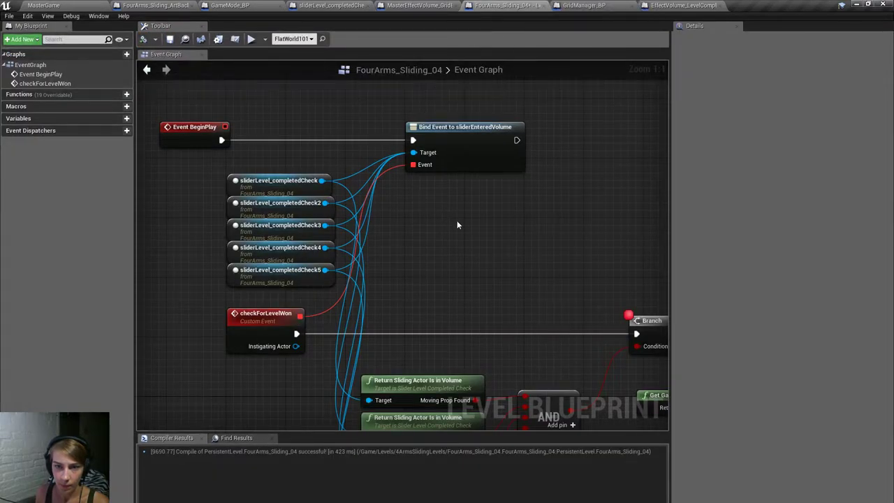
pyautogui.moveTo(456, 221); pyautogui.dragTo(260, 19, button='right')
pyautogui.scroll(-1, 335, 201)
pyautogui.scroll(-1, 335, 201)
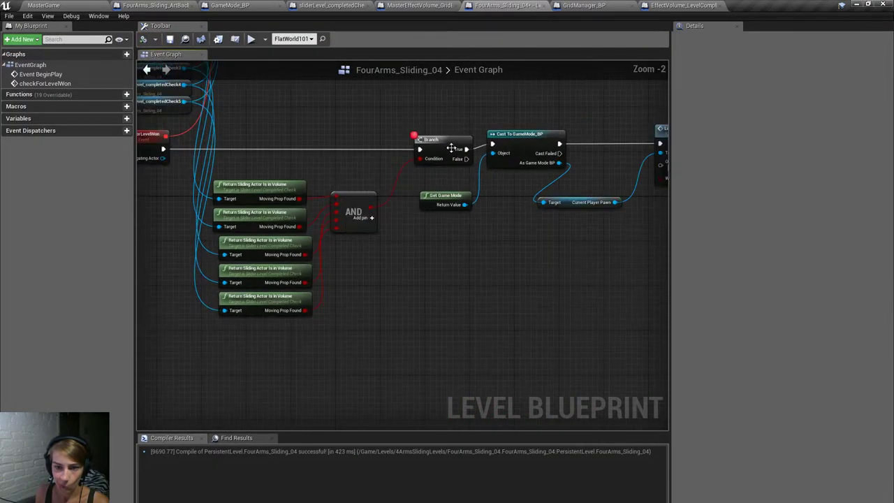
pyautogui.rightClick(451, 143)
pyautogui.click(489, 316)
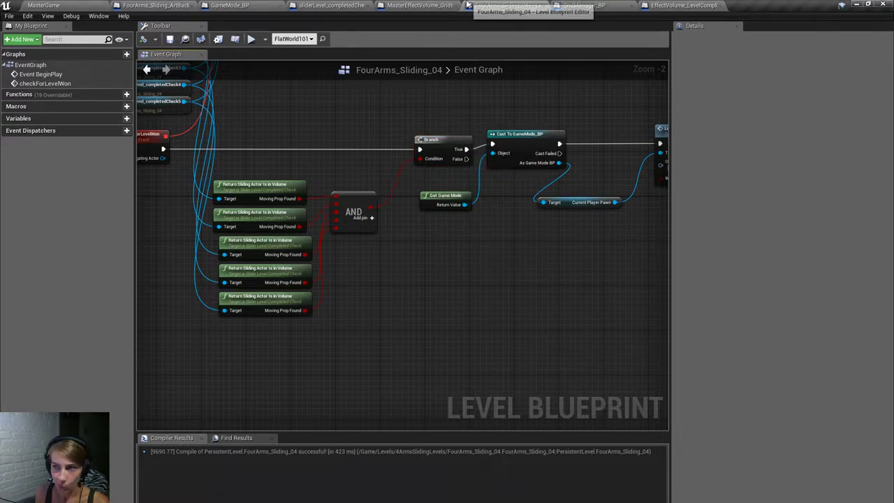
pyautogui.click(543, 5)
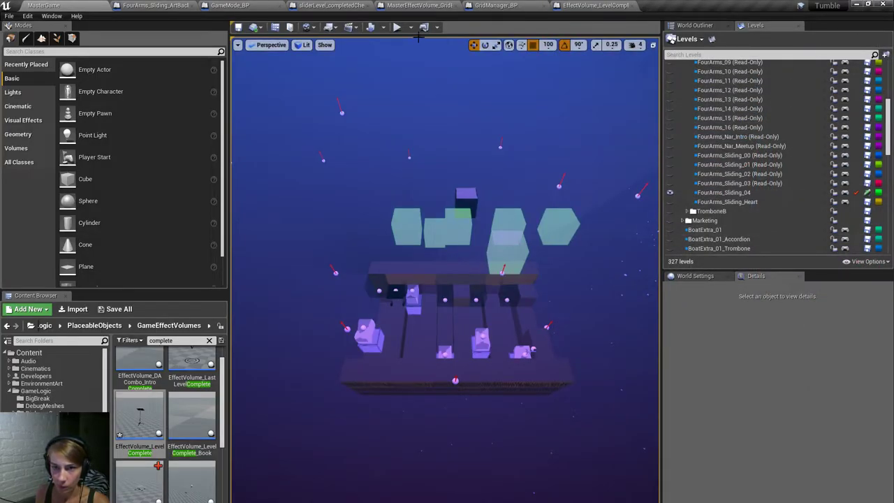
# Start Play In Editor full-screen and enter the Building the Dance Floor 5 level.
pyautogui.click(396, 29)
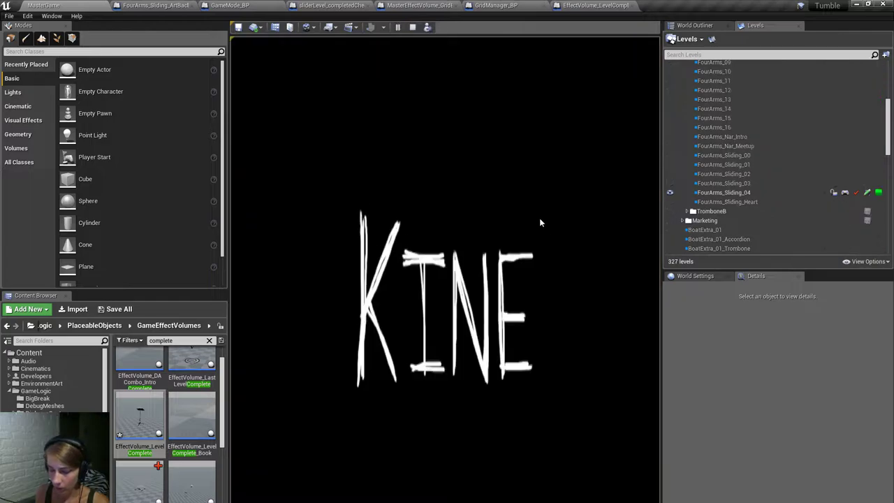
pyautogui.press('F11')
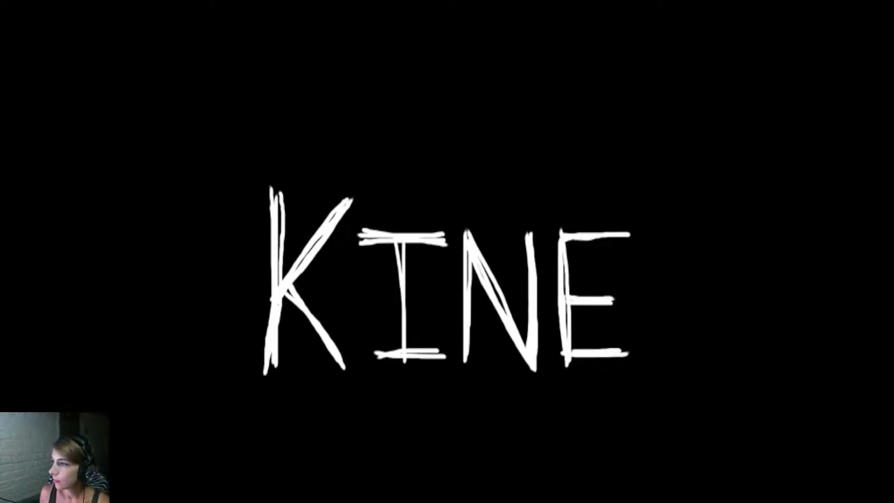
pyautogui.press('Return')
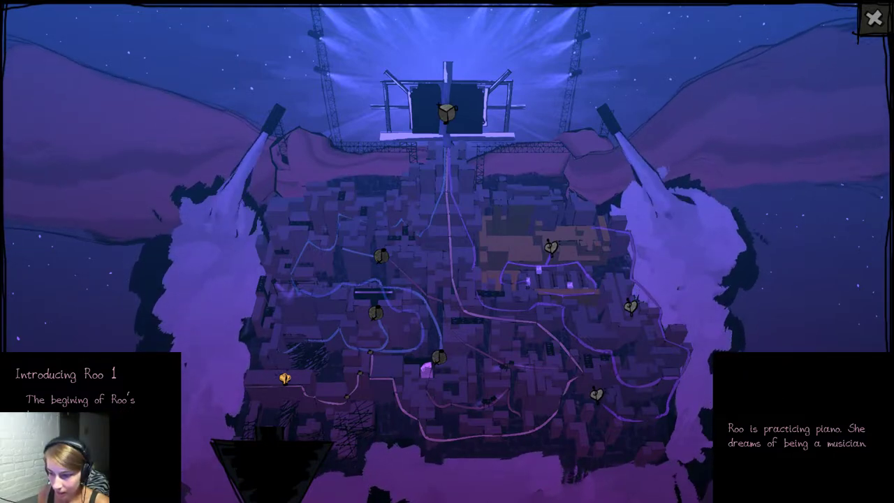
pyautogui.click(695, 261)
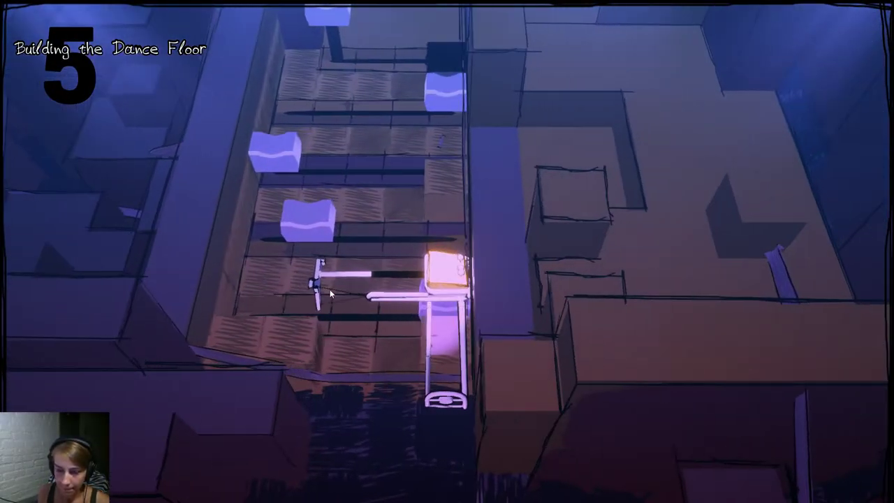
# Maneuver the glowing block contraption around the level, then stop the play session.
pyautogui.moveTo(446, 274); pyautogui.dragTo(490, 387)
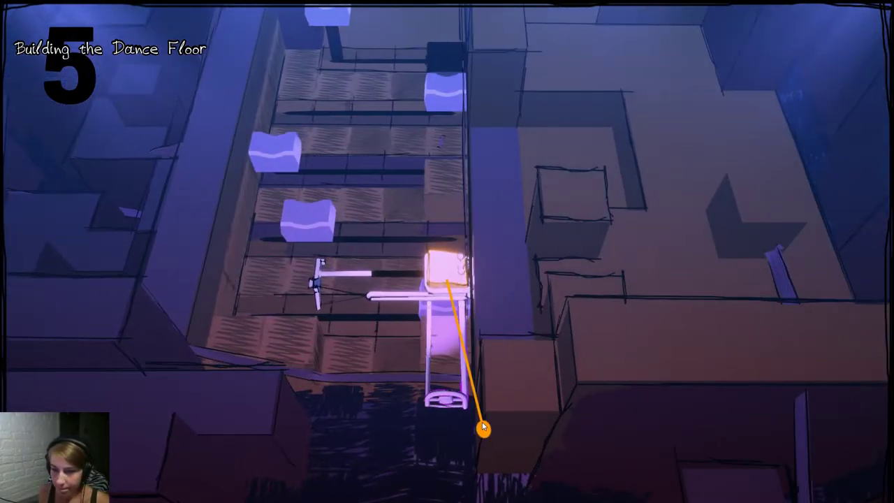
pyautogui.moveTo(455, 252); pyautogui.dragTo(498, 273)
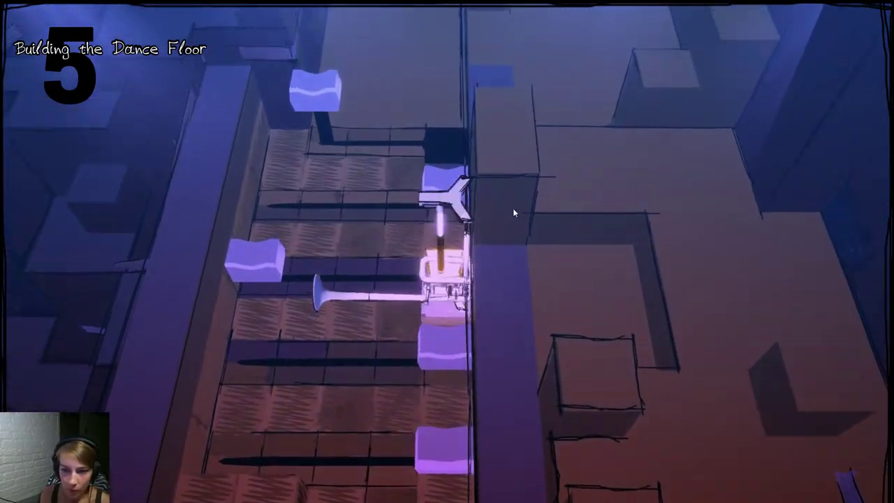
pyautogui.moveTo(468, 154); pyautogui.dragTo(478, 433)
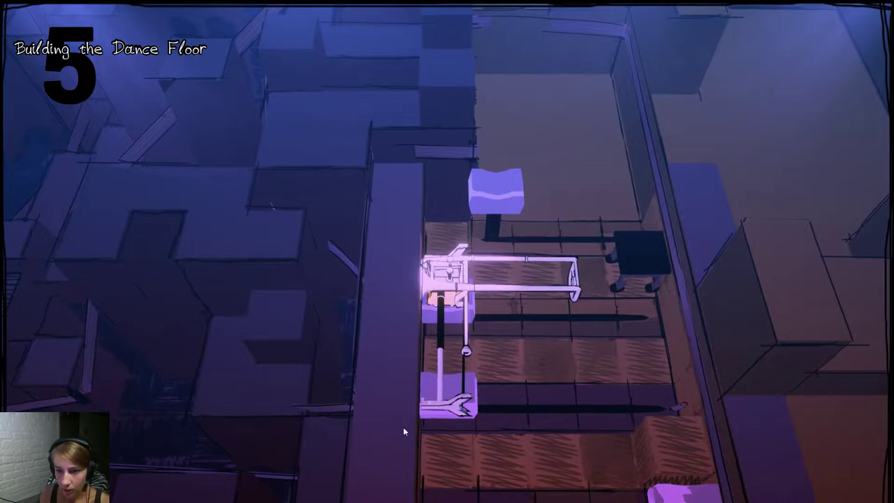
pyautogui.moveTo(440, 288); pyautogui.dragTo(513, 286)
pyautogui.moveTo(355, 299); pyautogui.dragTo(334, 295)
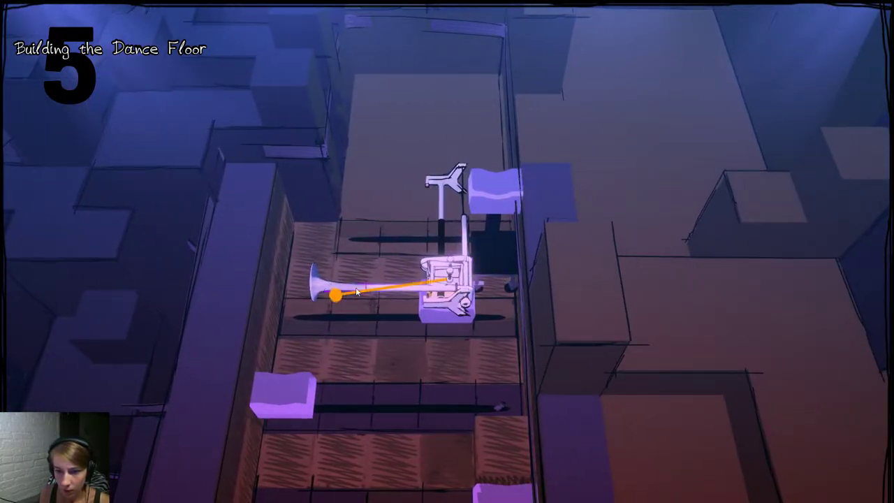
pyautogui.moveTo(461, 145); pyautogui.dragTo(645, 318)
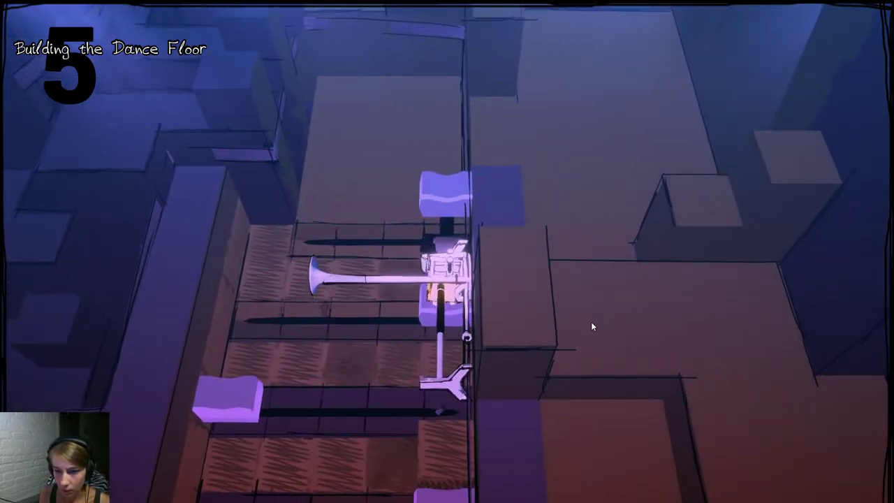
pyautogui.moveTo(591, 323); pyautogui.dragTo(326, 289)
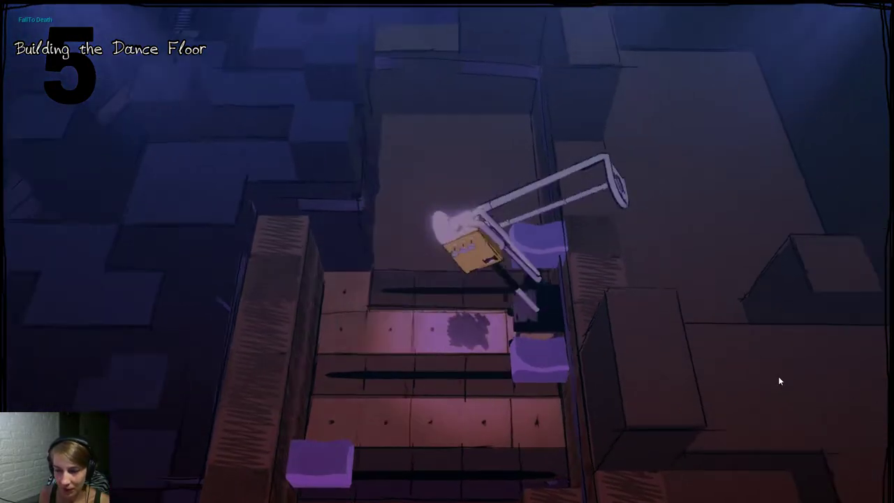
pyautogui.moveTo(778, 379); pyautogui.dragTo(265, 293)
pyautogui.moveTo(440, 197); pyautogui.dragTo(582, 278)
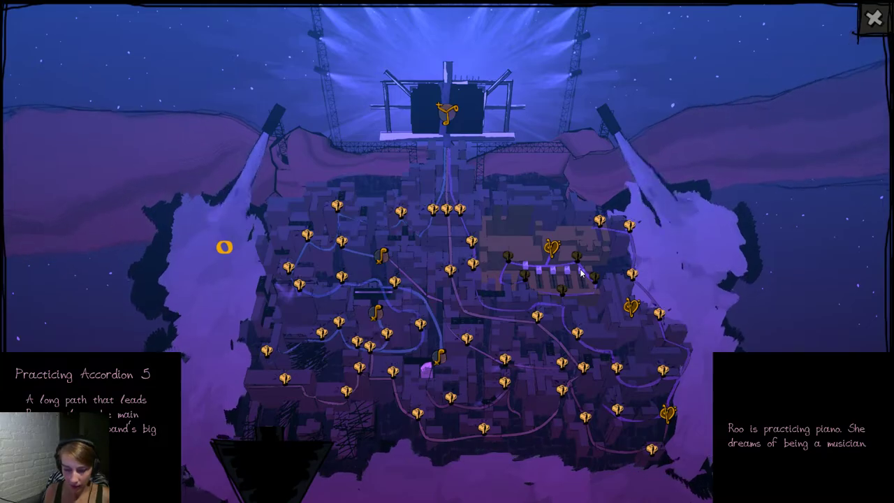
pyautogui.press('Escape')
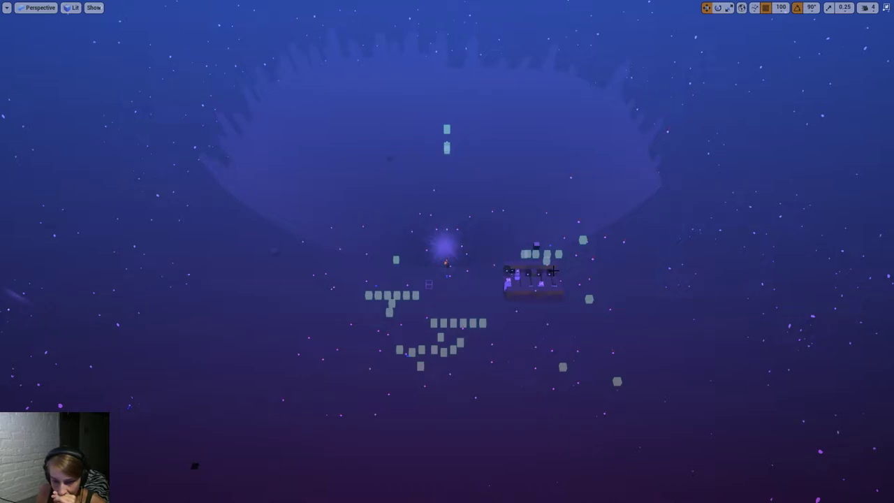
# Leave immersive mode for the full editor layout and turn on GameplayLevels visibility in the Levels list.
pyautogui.click(886, 7)
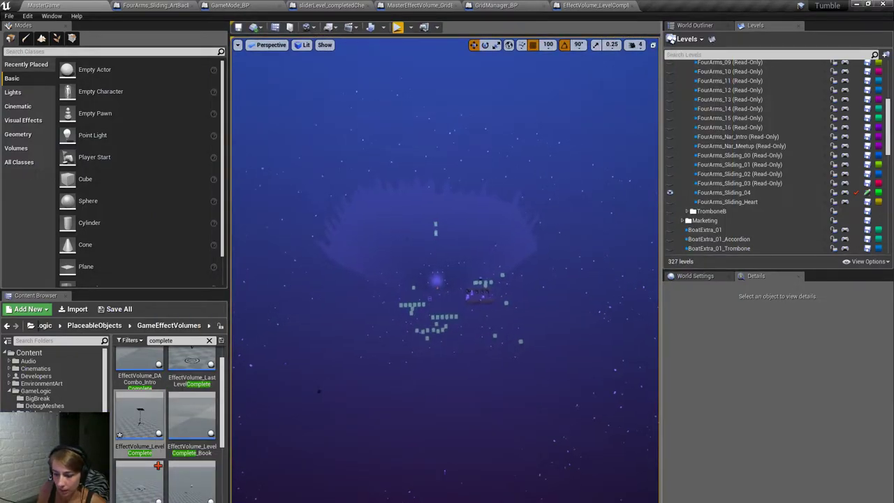
pyautogui.moveTo(888, 126); pyautogui.dragTo(887, 85)
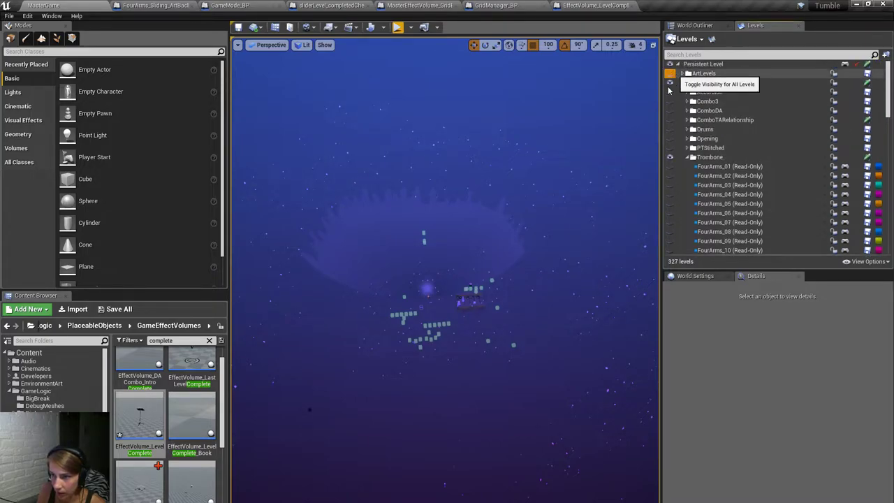
pyautogui.click(670, 83)
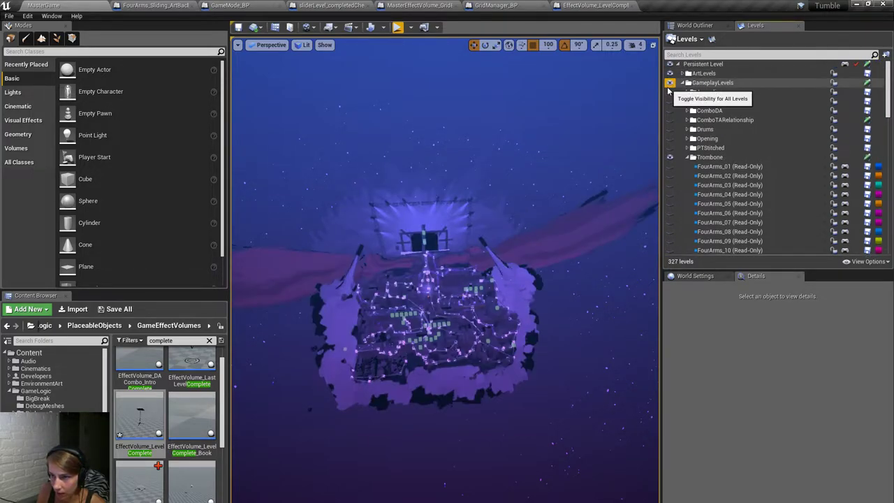
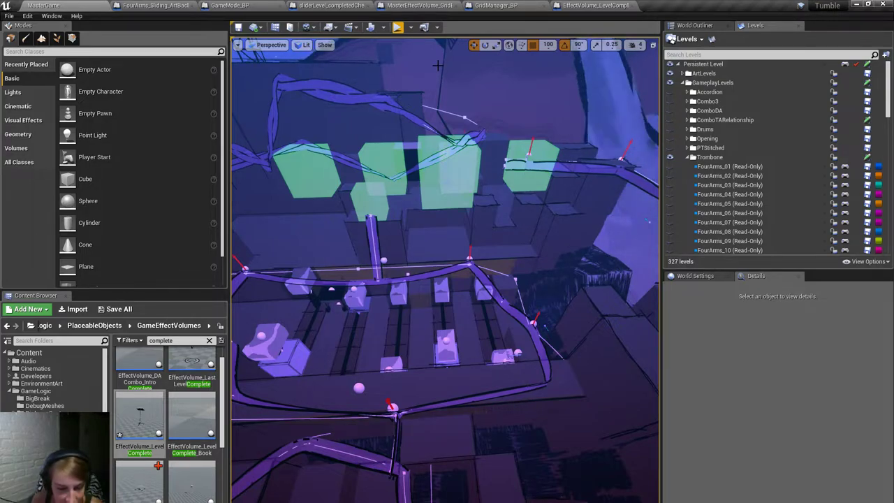
# Place EffectVolume_LevelComplete among the grid platforms at 5600, 10800, 2800 and select it.
pyautogui.scroll(1, 200, 467)
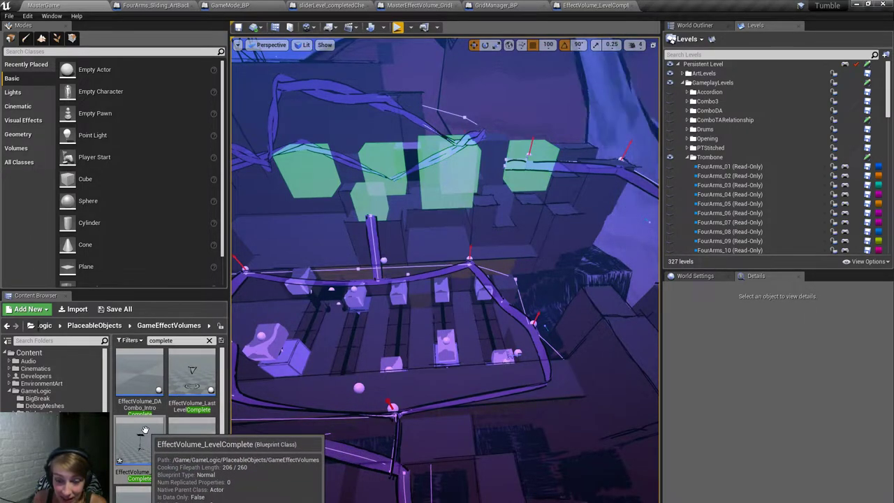
pyautogui.moveTo(419, 315); pyautogui.dragTo(419, 331, button='right')
pyautogui.moveTo(143, 447); pyautogui.dragTo(356, 368)
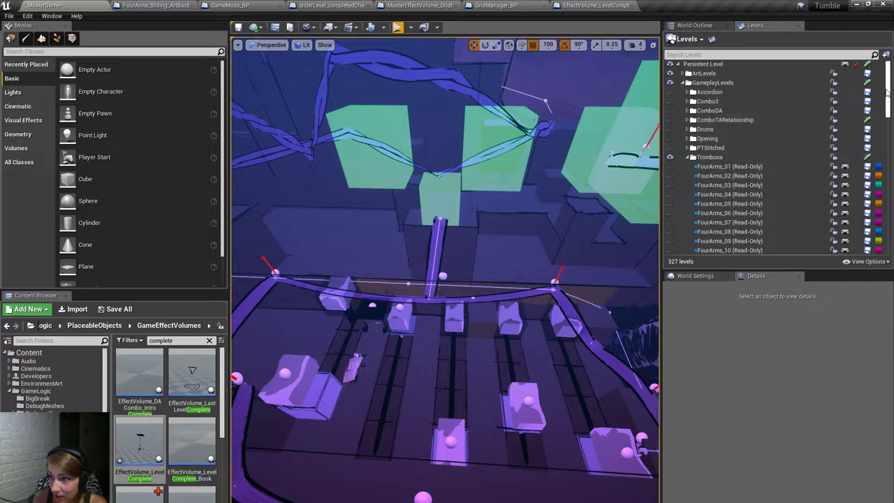
pyautogui.moveTo(887, 90); pyautogui.dragTo(886, 133)
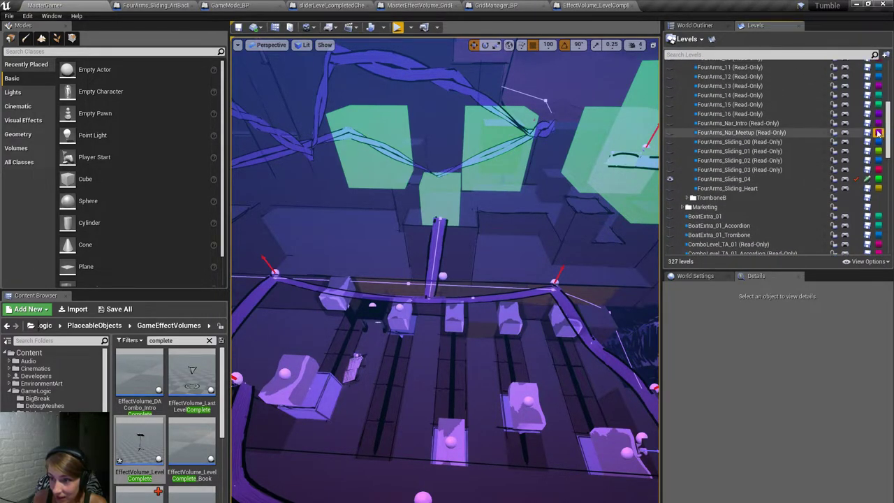
pyautogui.click(356, 358)
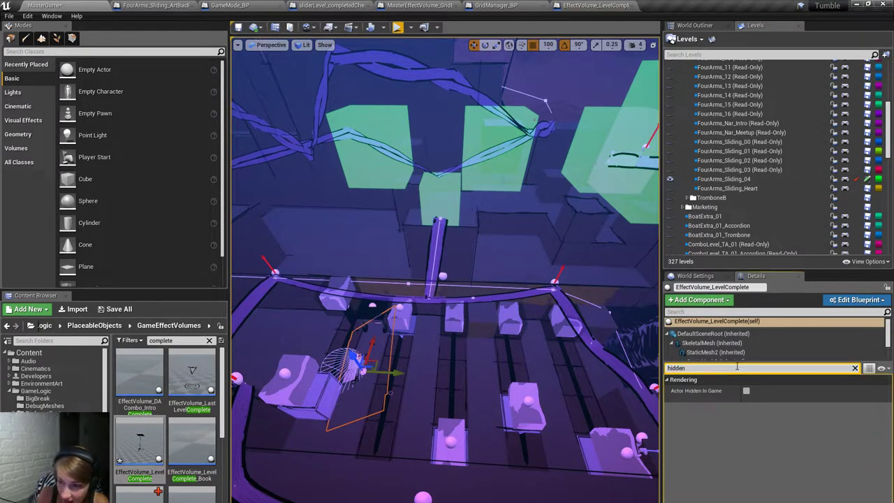
# Set the effect volume to Actor Hidden In Game and rotate it -90°.
pyautogui.click(746, 390)
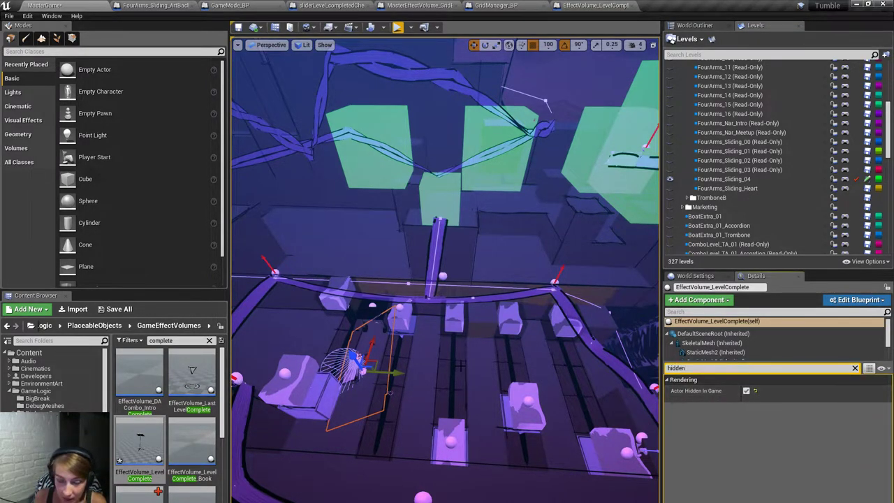
pyautogui.moveTo(460, 363); pyautogui.dragTo(474, 364, button='right')
pyautogui.press('e')
pyautogui.moveTo(394, 328); pyautogui.dragTo(437, 415)
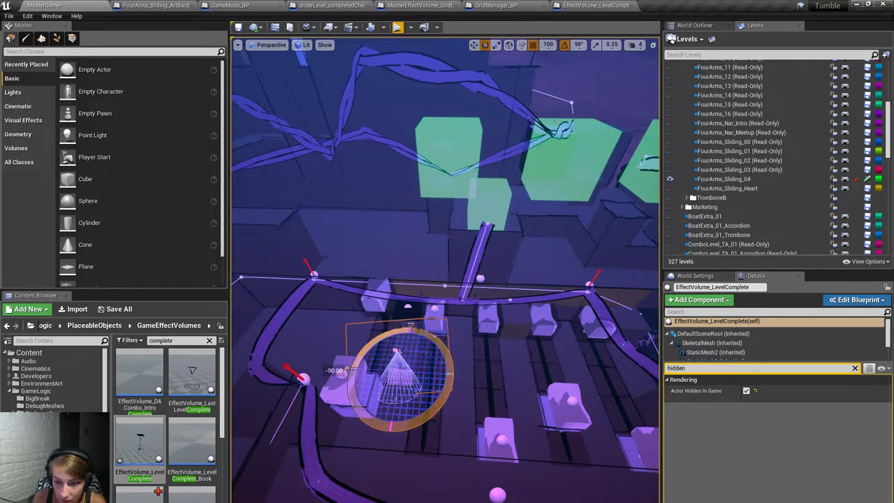
# Reposition the volume just above the floor and open the FourArms_Sliding_04 Level Blueprint.
pyautogui.press('w')
pyautogui.moveTo(395, 357); pyautogui.dragTo(402, 377)
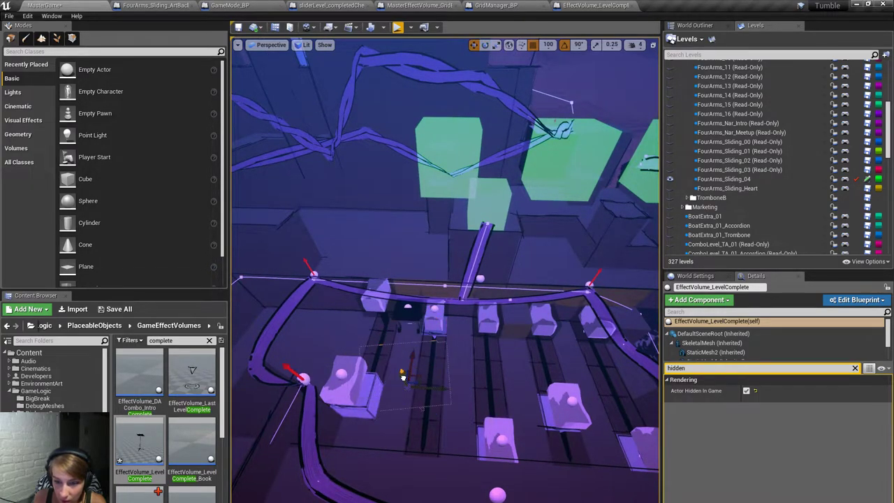
pyautogui.press('f')
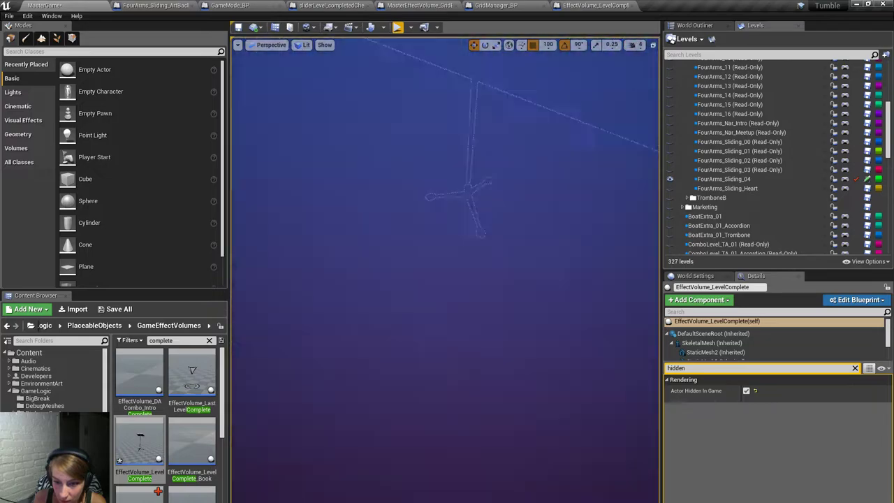
pyautogui.moveTo(500, 229); pyautogui.dragTo(504, 305)
pyautogui.moveTo(504, 306); pyautogui.dragTo(492, 328, button='right')
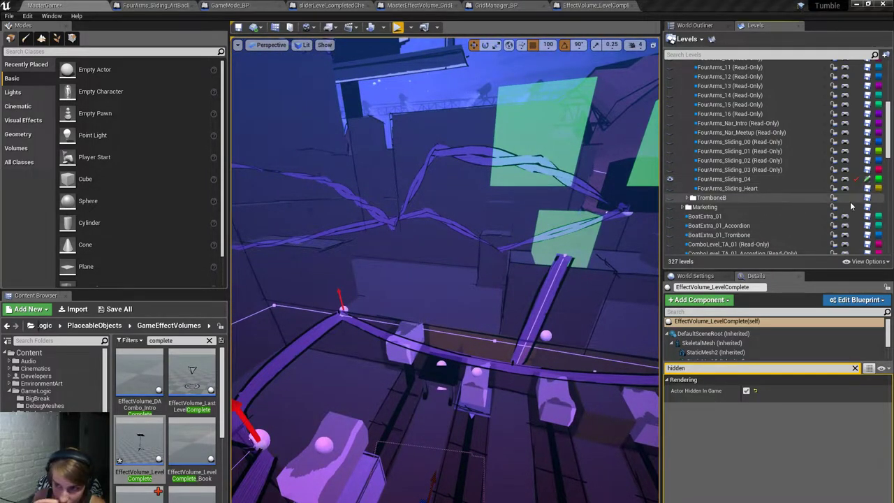
pyautogui.click(867, 179)
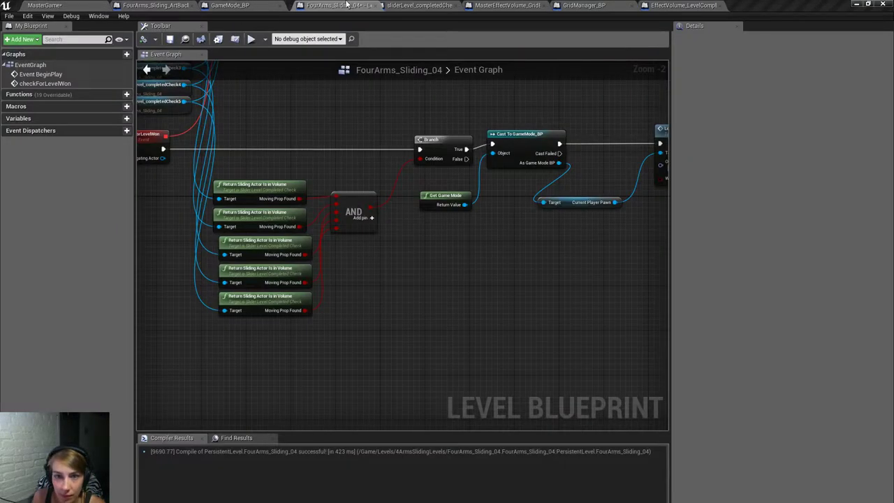
# Move the Level Won node lower in the FourArms_Sliding_04 Level Blueprint graph.
pyautogui.moveTo(347, 4); pyautogui.dragTo(155, 5)
pyautogui.scroll(-4, 412, 314)
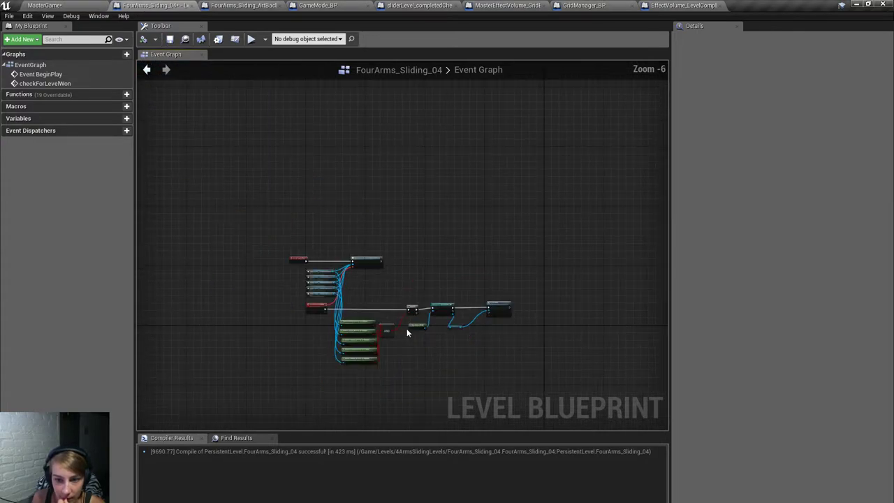
pyautogui.scroll(4, 407, 332)
pyautogui.moveTo(423, 322); pyautogui.dragTo(421, 173, button='right')
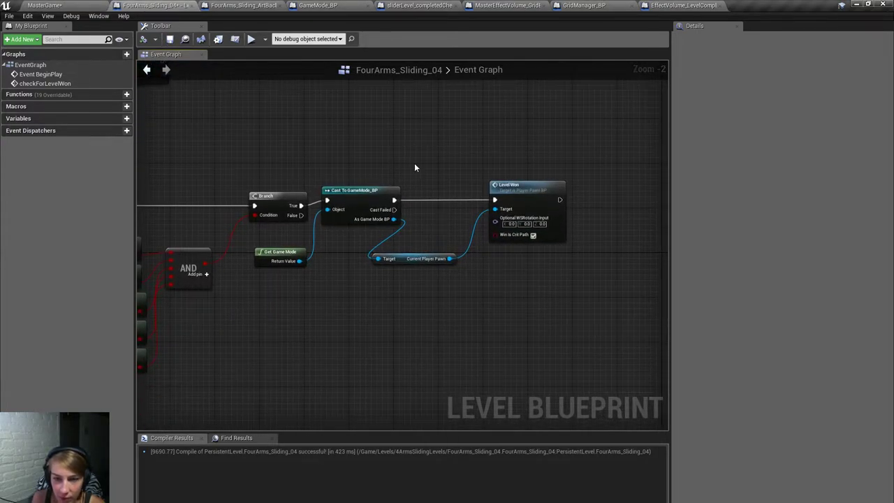
pyautogui.moveTo(414, 168); pyautogui.dragTo(636, 308)
pyautogui.moveTo(528, 193); pyautogui.dragTo(436, 386)
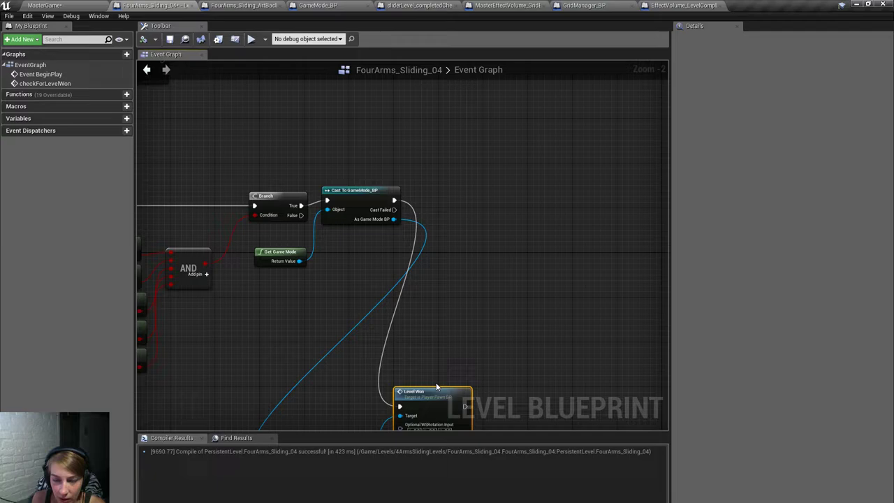
pyautogui.rightClick(433, 259)
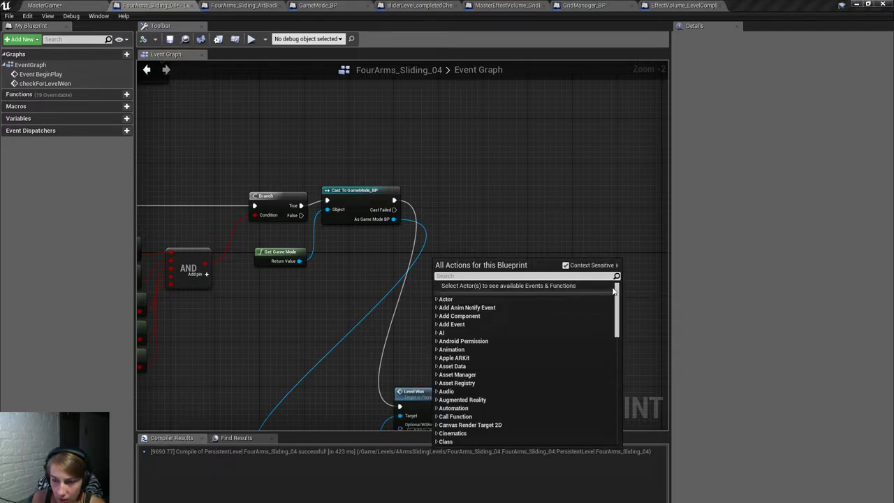
pyautogui.moveTo(613, 292); pyautogui.dragTo(630, 422)
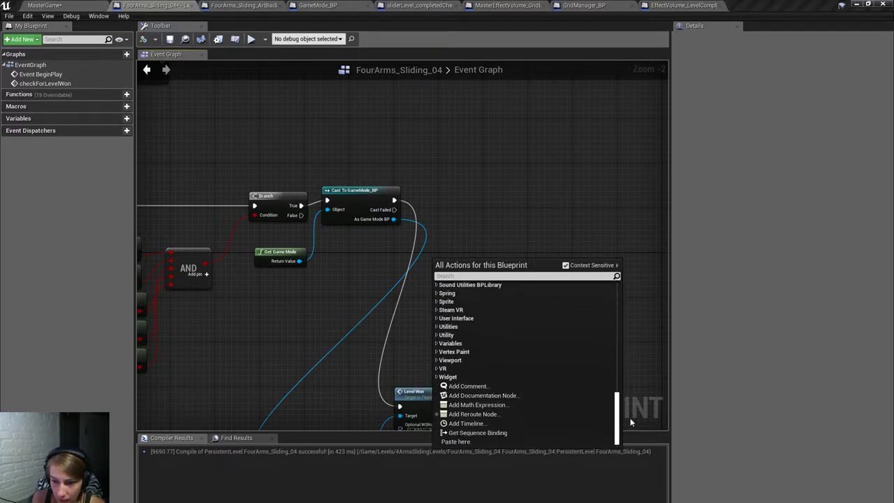
# Move the LevelComplete volume into the FourArms_Sliding_04 level and save.
pyautogui.click(44, 4)
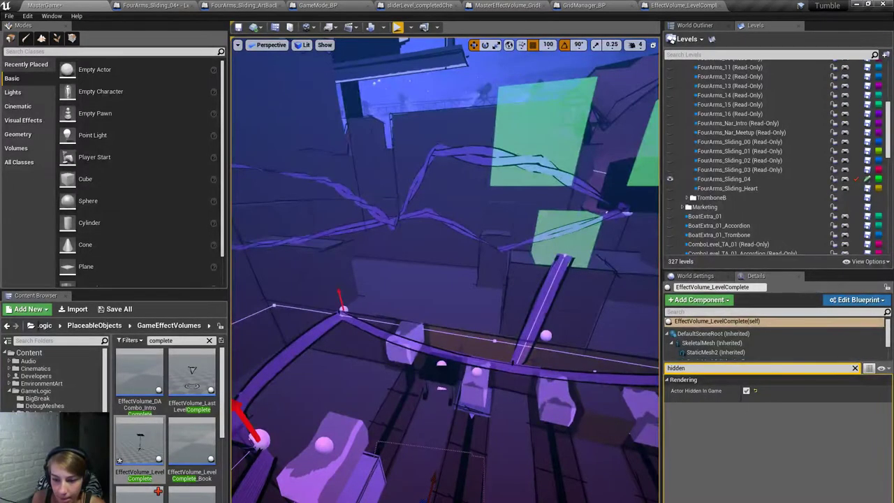
pyautogui.keyDown('alt'); pyautogui.moveTo(447, 265); pyautogui.dragTo(391, 272); pyautogui.keyUp('alt')
pyautogui.press('f')
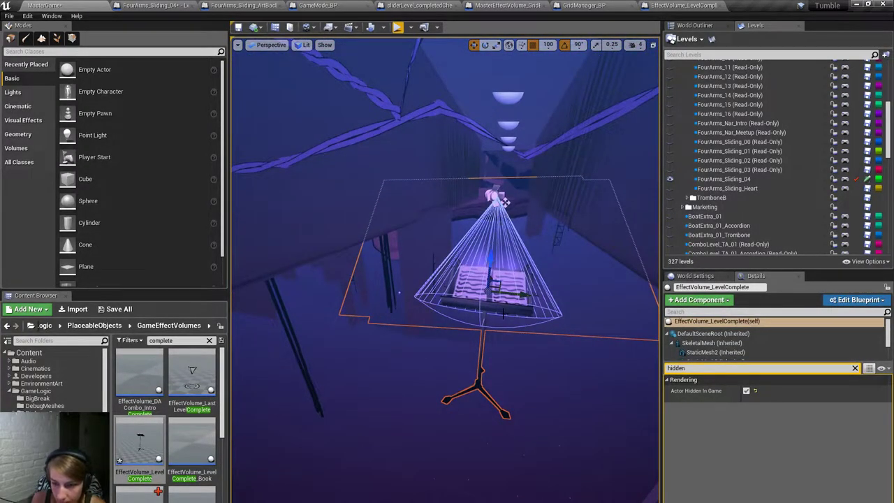
pyautogui.rightClick(774, 179)
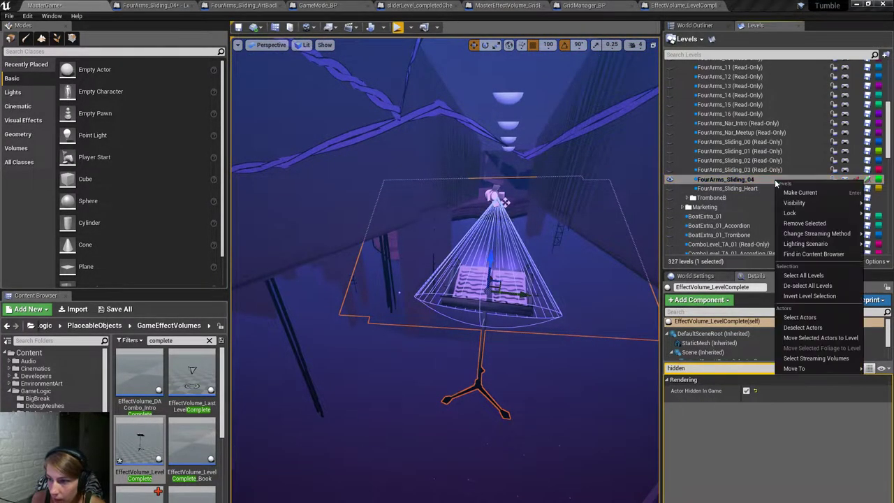
pyautogui.moveTo(842, 365)
pyautogui.click(820, 337)
pyautogui.hotkey('ctrl', 's')
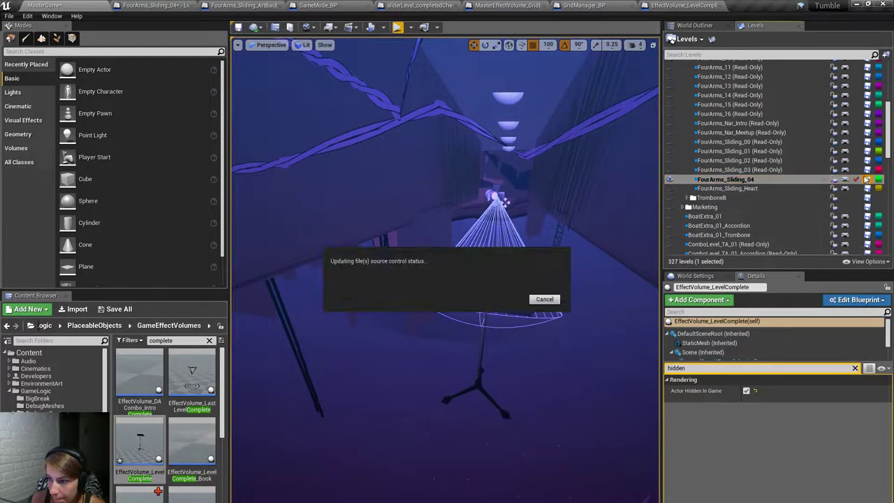
pyautogui.click(671, 5)
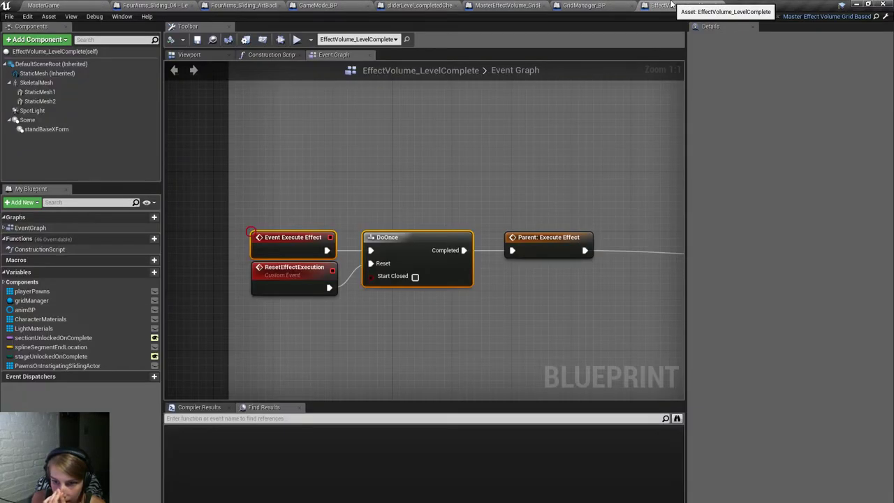
# Browse the FourArms_Sliding_04 Level Blueprint's action list without adding nodes.
pyautogui.click(125, 5)
pyautogui.rightClick(488, 274)
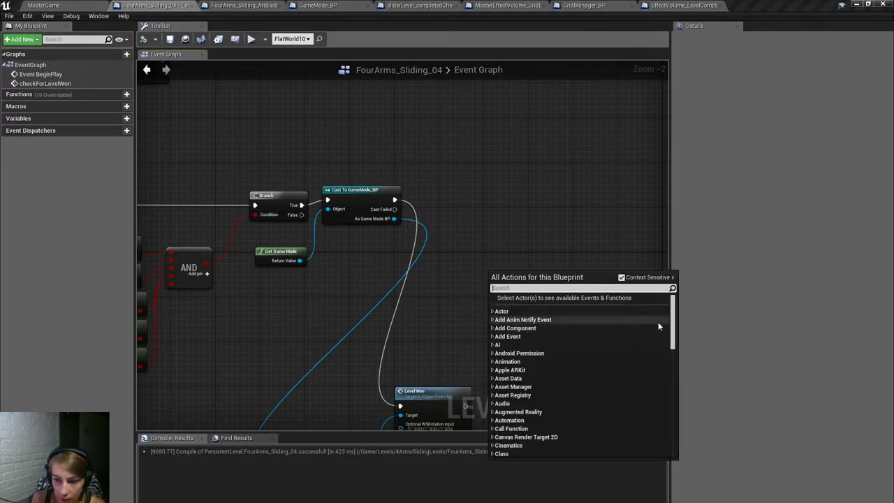
pyautogui.moveTo(675, 317)
pyautogui.mouseDown()
pyautogui.moveTo(676, 429)
pyautogui.moveTo(686, 307)
pyautogui.mouseUp()
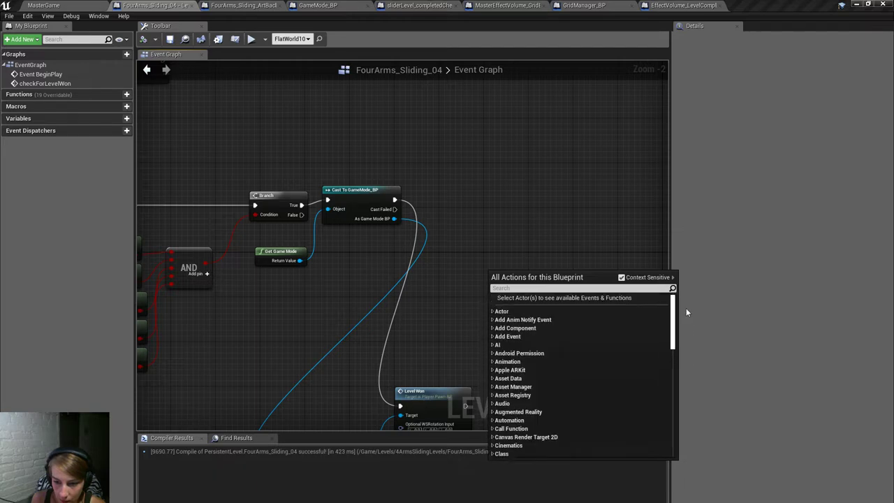
pyautogui.rightClick(403, 288)
pyautogui.rightClick(477, 253)
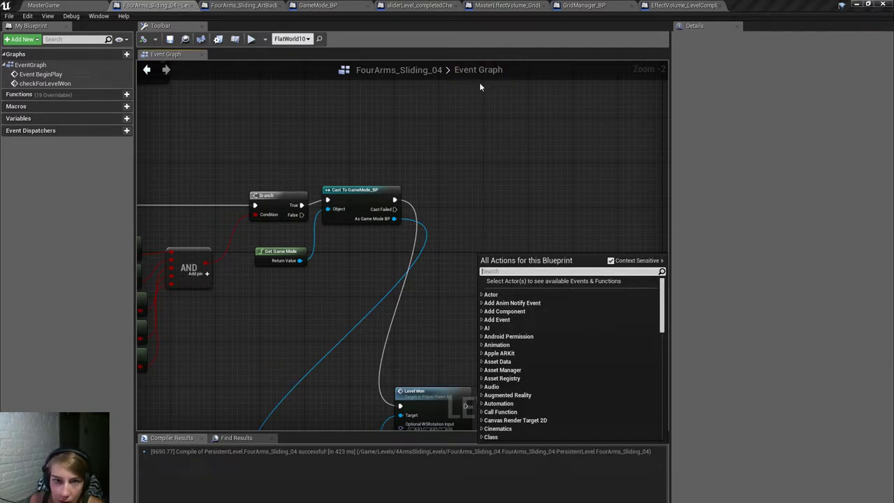
pyautogui.click(671, 5)
# Select the FourArms_Sliding_04 level and review blueprint actions again, adding nothing.
pyautogui.click(44, 5)
pyautogui.click(760, 180)
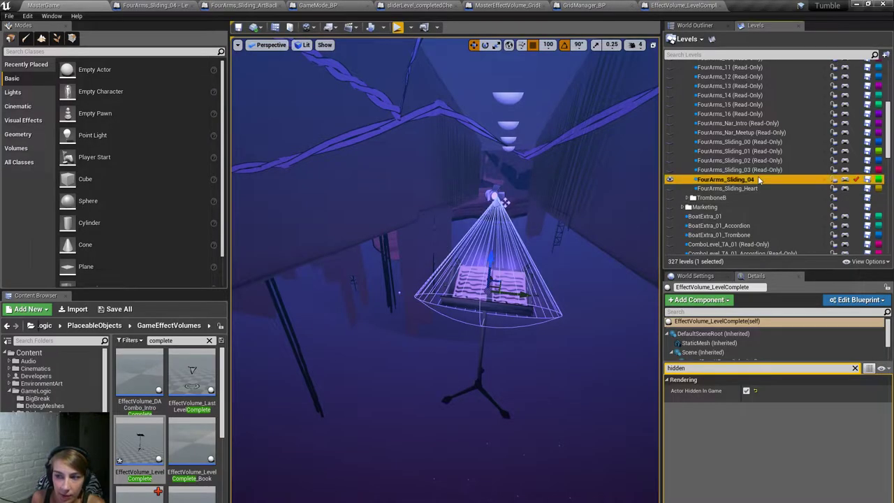
pyautogui.click(672, 5)
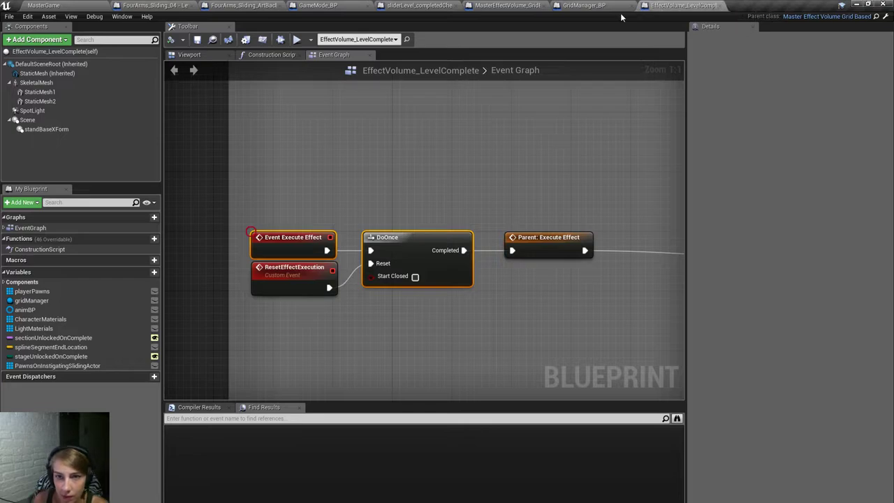
pyautogui.click(155, 5)
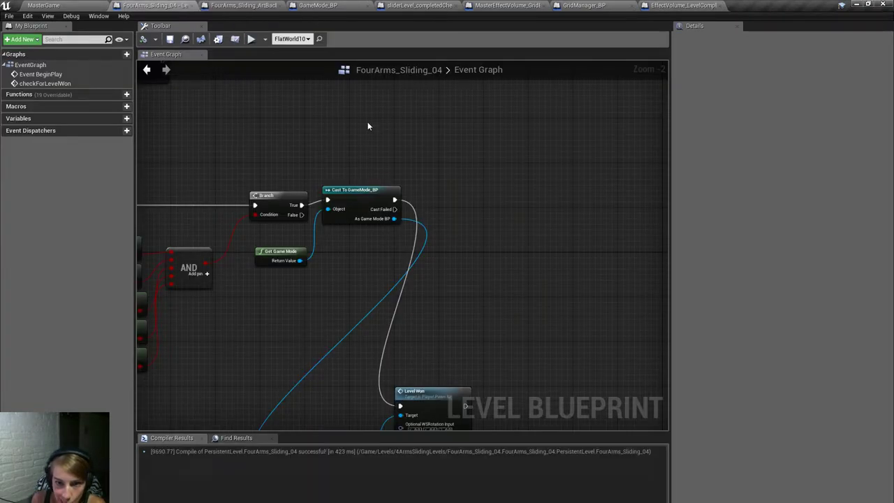
pyautogui.rightClick(458, 261)
pyautogui.moveTo(645, 301); pyautogui.dragTo(623, 422)
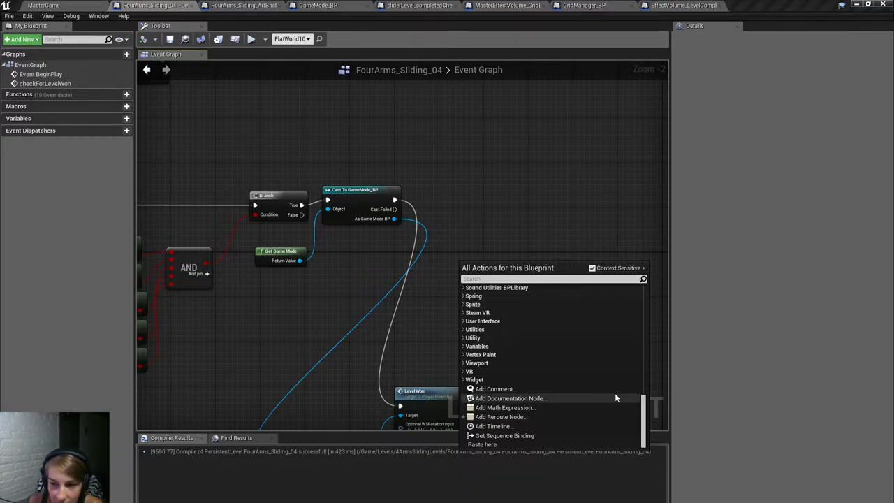
pyautogui.click(405, 299)
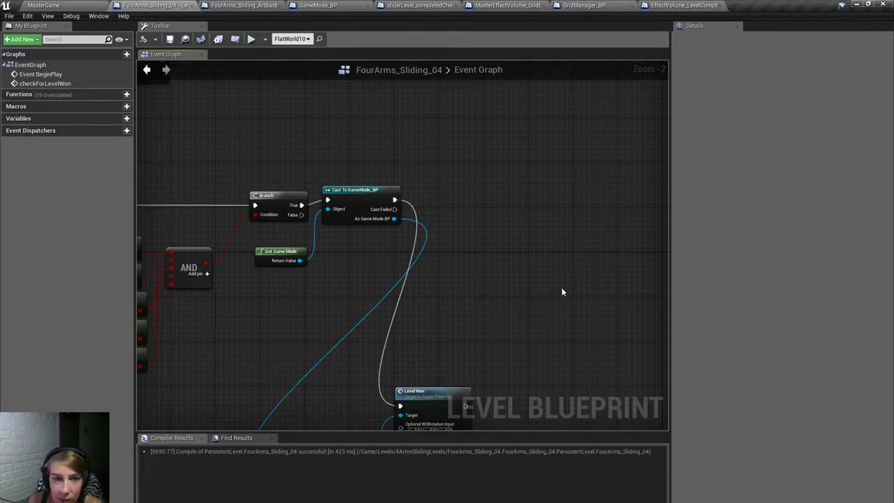
# Lower the EffectVolume_LevelComplete book stand along Z and reselect it to check placement.
pyautogui.click(29, 5)
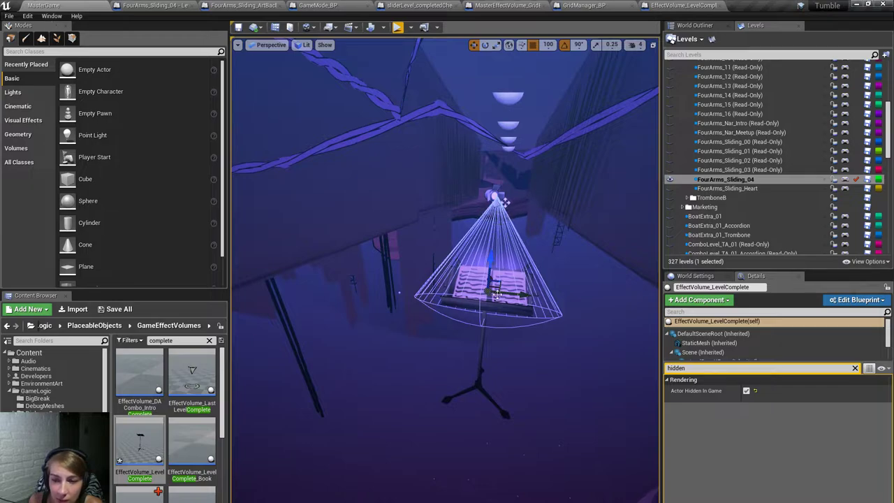
pyautogui.moveTo(502, 158); pyautogui.dragTo(504, 203)
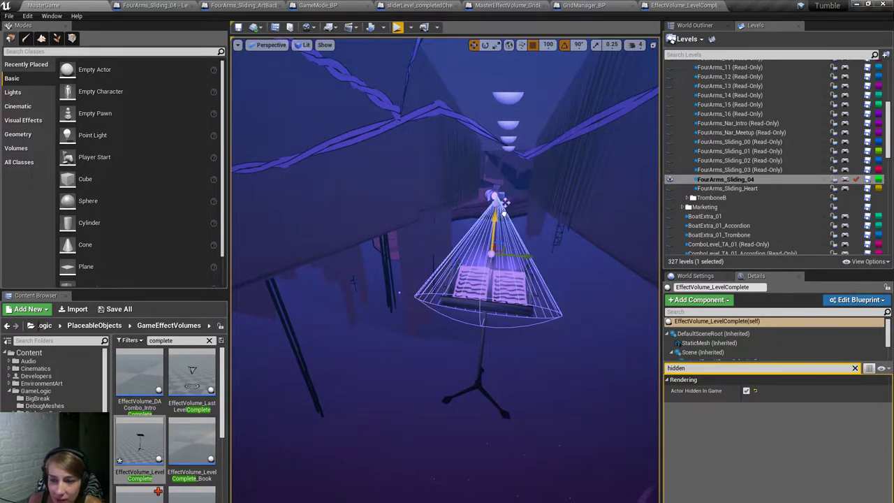
pyautogui.click(505, 448)
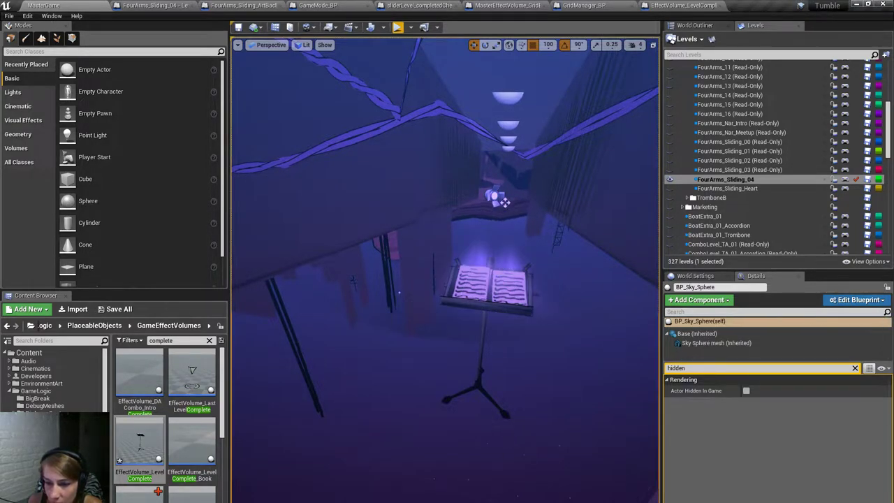
pyautogui.click(499, 289)
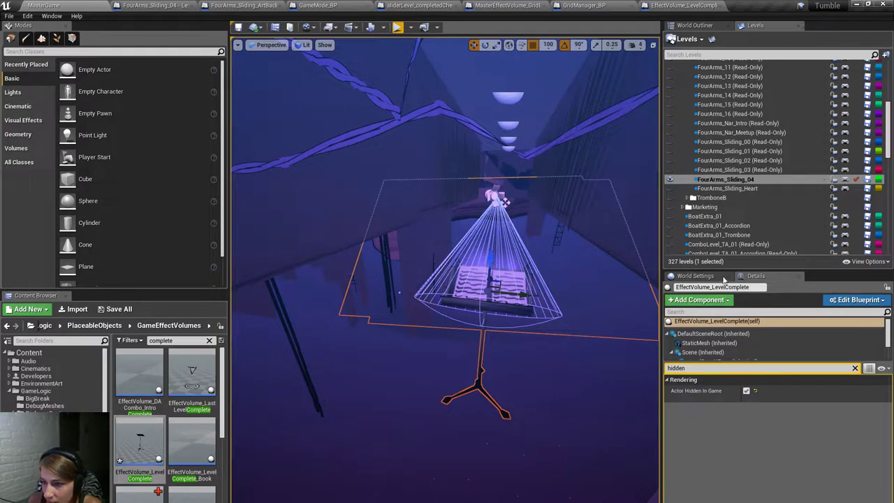
pyautogui.moveTo(481, 357); pyautogui.dragTo(461, 356, button='right')
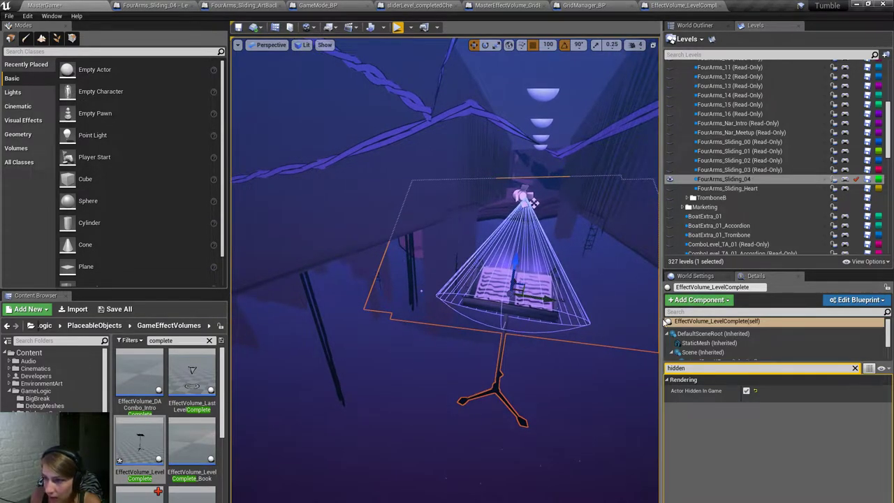
# Move the selected volume into FourArms_Sliding_04 and save that level.
pyautogui.rightClick(752, 180)
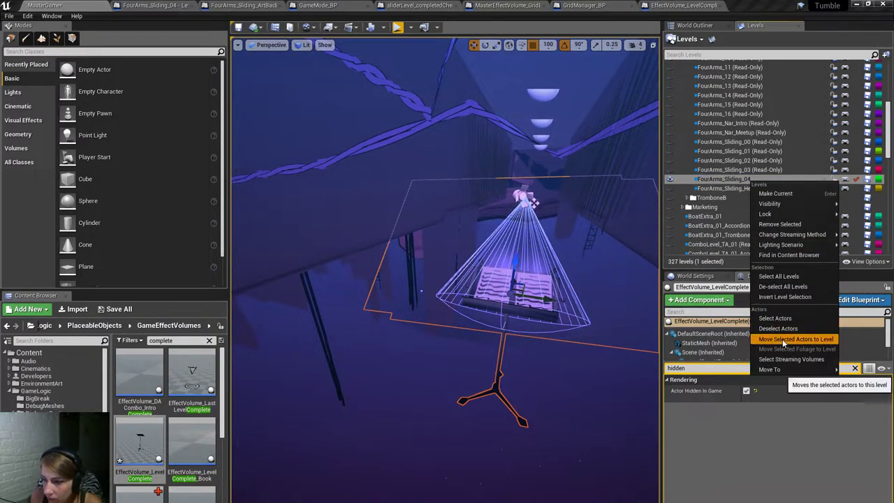
pyautogui.click(782, 338)
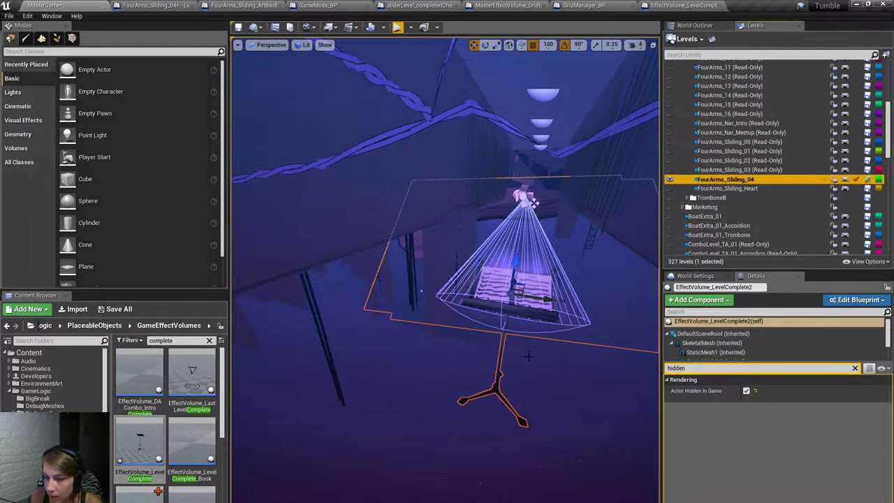
pyautogui.click(504, 375)
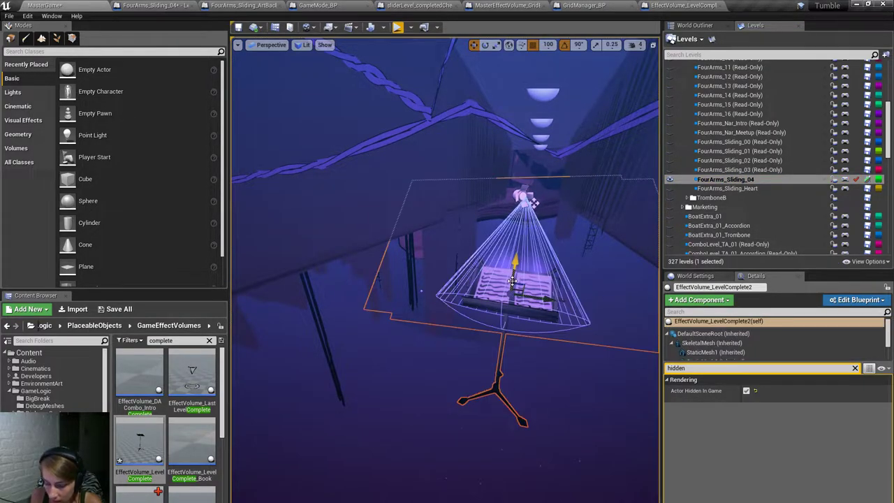
pyautogui.click(856, 180)
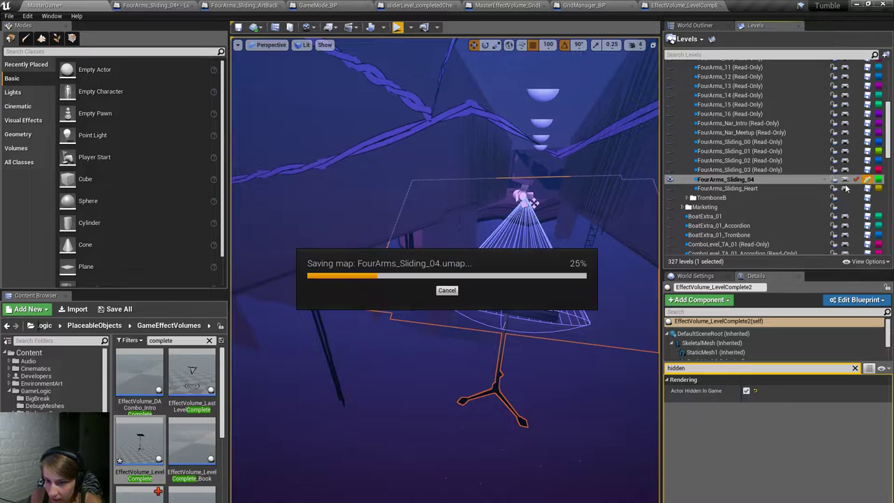
# Create a reference to EffectVolume_LevelComplete2 in the FourArms_Sliding_04 Level Blueprint.
pyautogui.click(693, 5)
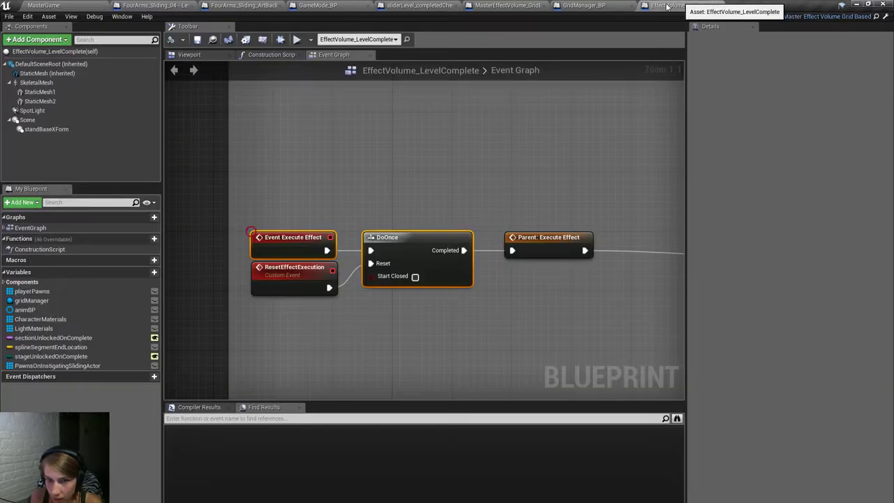
pyautogui.click(159, 5)
pyautogui.rightClick(477, 241)
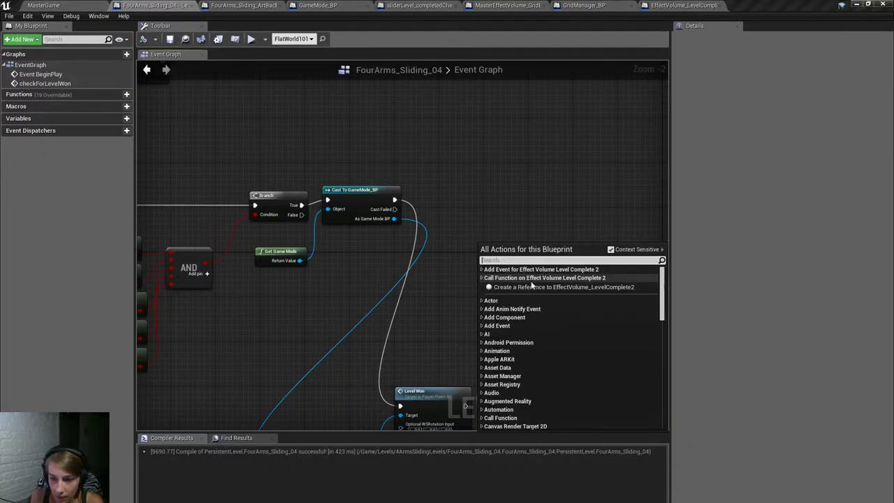
pyautogui.click(535, 287)
pyautogui.scroll(1, 482, 252)
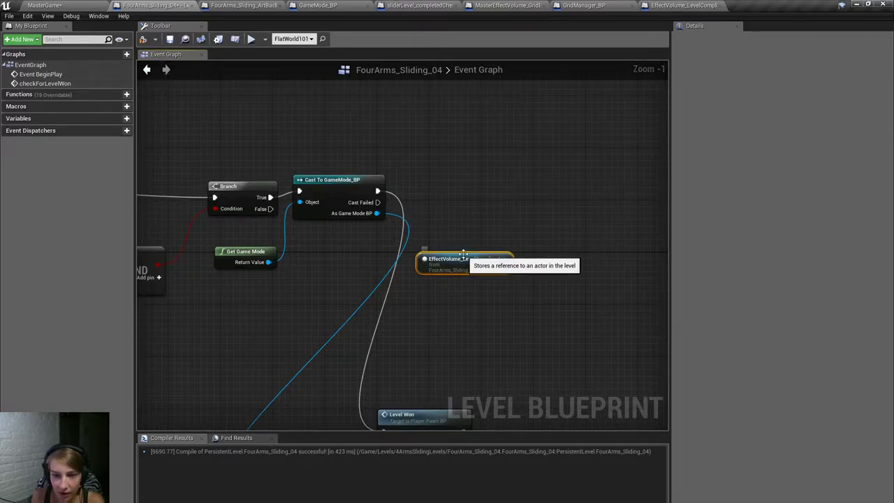
# Add an Execute Effect node called on the EffectVolume_LevelComplete2 reference.
pyautogui.moveTo(502, 253); pyautogui.dragTo(544, 238)
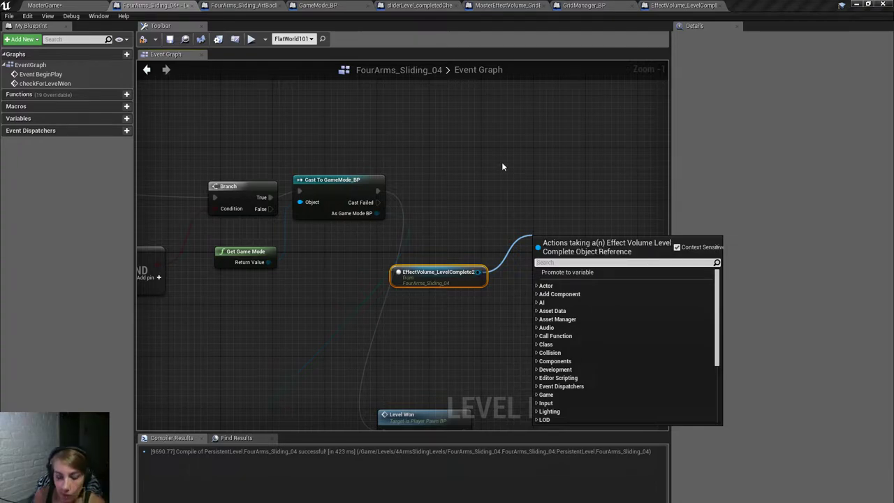
pyautogui.write('activa')
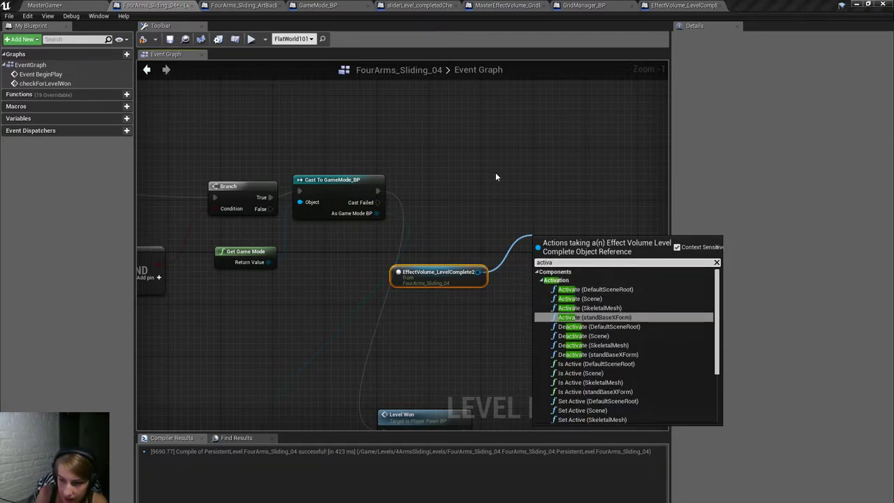
pyautogui.press('BackSpace')
pyautogui.press('BackSpace')
pyautogui.press('BackSpace')
pyautogui.press('BackSpace')
pyautogui.press('BackSpace')
pyautogui.press('BackSpace')
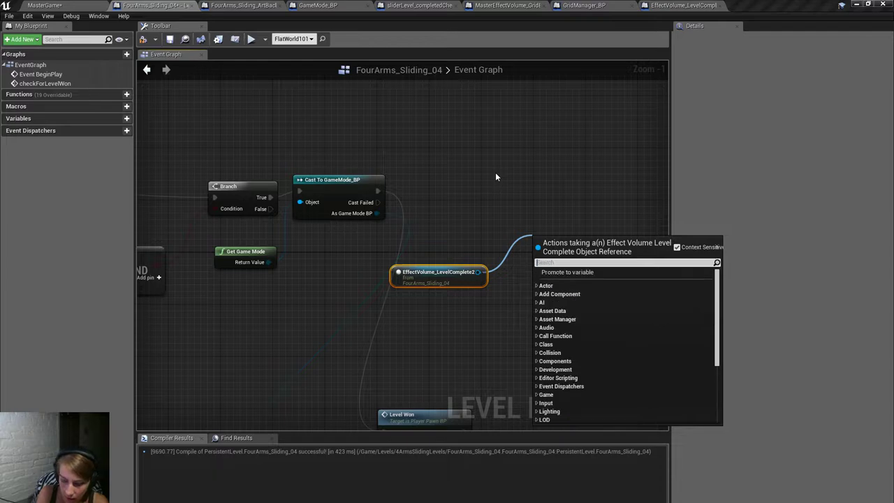
pyautogui.write('effect')
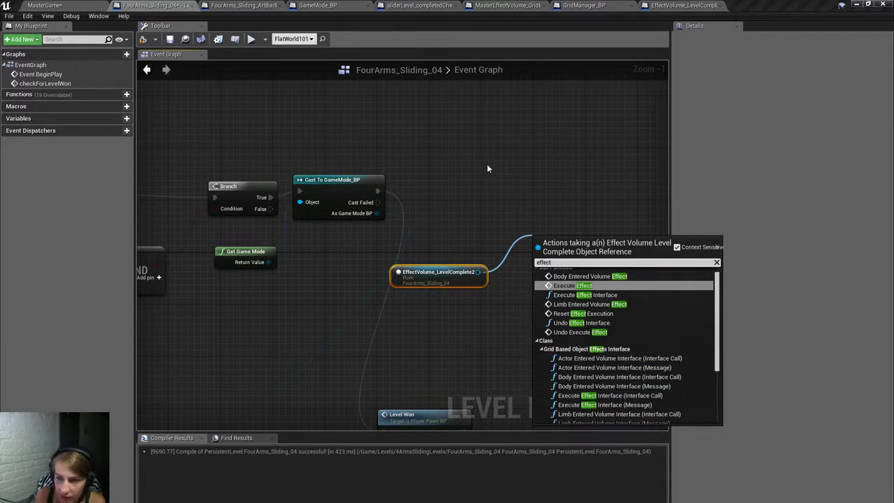
pyautogui.press('Return')
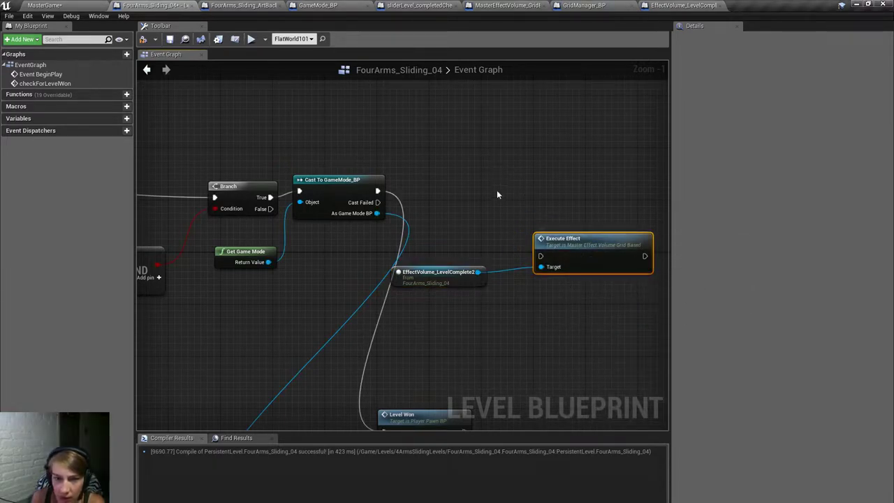
# Wire Branch True into Execute Effect, tidy the nodes, then compile and save.
pyautogui.moveTo(341, 176); pyautogui.dragTo(314, 259)
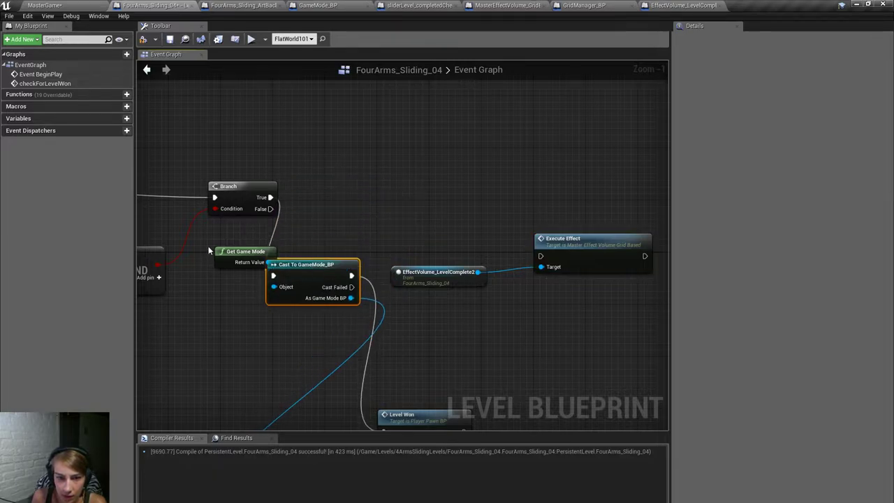
pyautogui.moveTo(208, 246); pyautogui.dragTo(295, 347)
pyautogui.moveTo(270, 197); pyautogui.dragTo(542, 256)
pyautogui.moveTo(391, 261); pyautogui.dragTo(556, 296)
pyautogui.moveTo(537, 239); pyautogui.dragTo(354, 181)
pyautogui.click(370, 189)
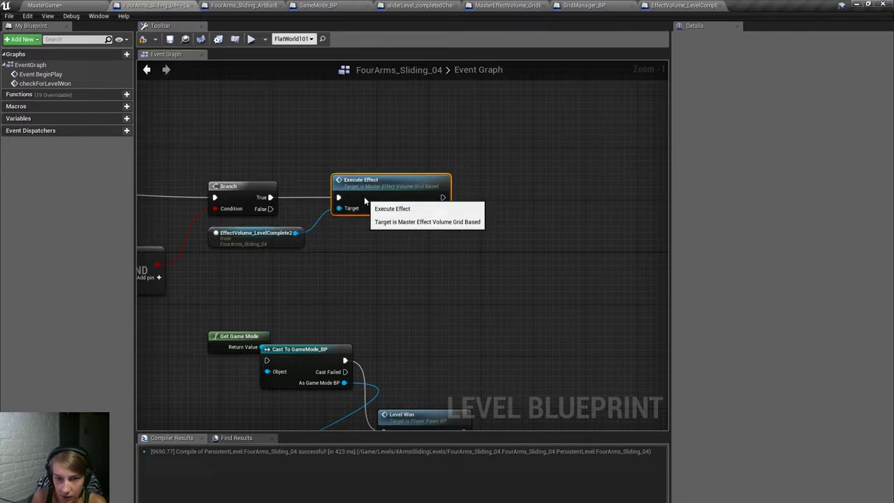
pyautogui.click(527, 246)
pyautogui.click(143, 41)
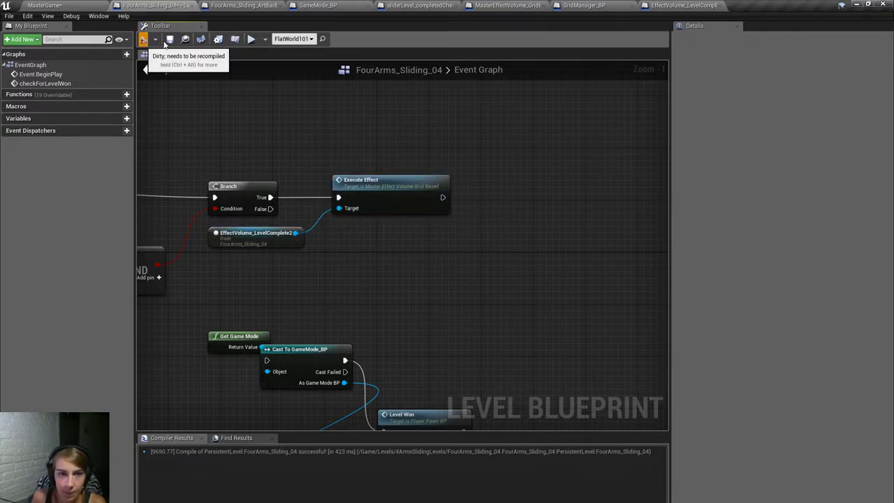
pyautogui.click(169, 40)
# Clear the 'hidden' Details filter, enlarge Details, and leave Stage Unlocked on Complete as Nothing.
pyautogui.click(78, 6)
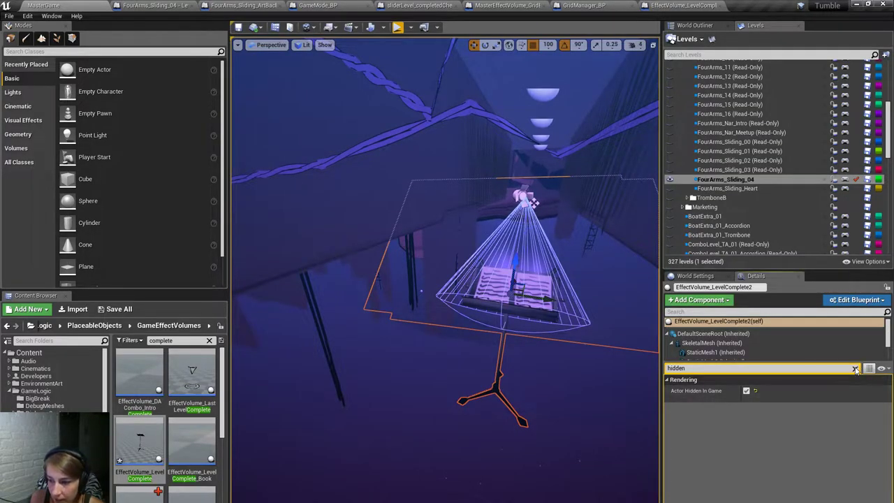
pyautogui.click(855, 368)
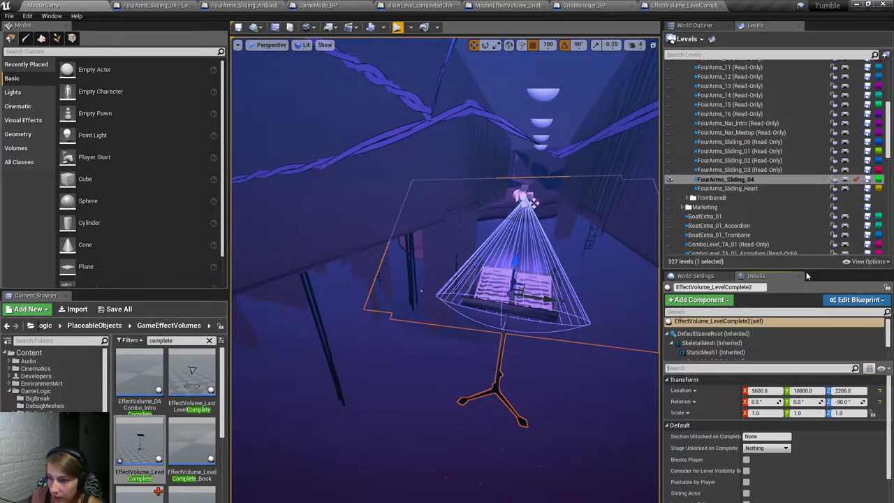
pyautogui.moveTo(806, 270); pyautogui.dragTo(805, 183)
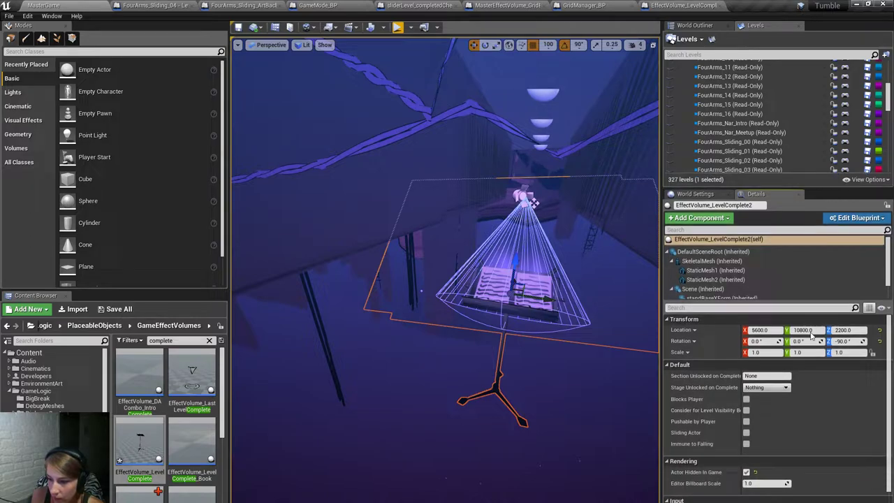
pyautogui.click(785, 388)
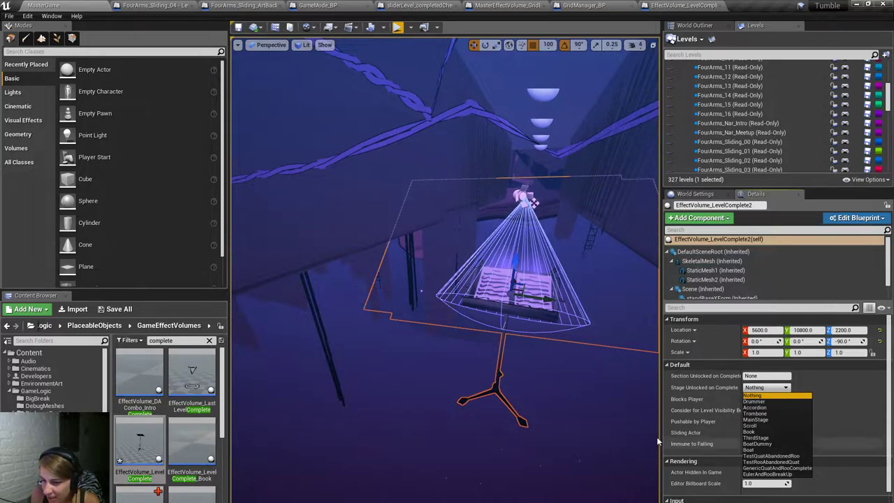
pyautogui.moveTo(657, 437); pyautogui.dragTo(460, 292, button='right')
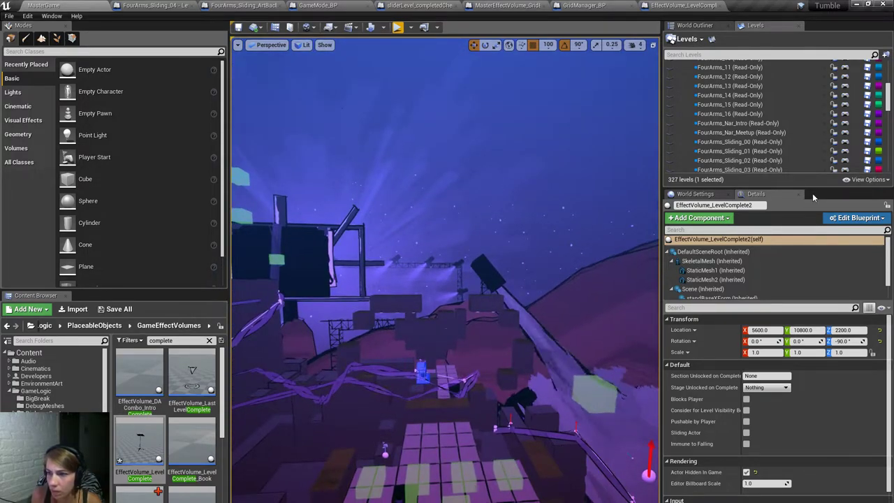
# Save All changed content, checking out the effect volume Blueprint asset.
pyautogui.moveTo(807, 187); pyautogui.dragTo(807, 302)
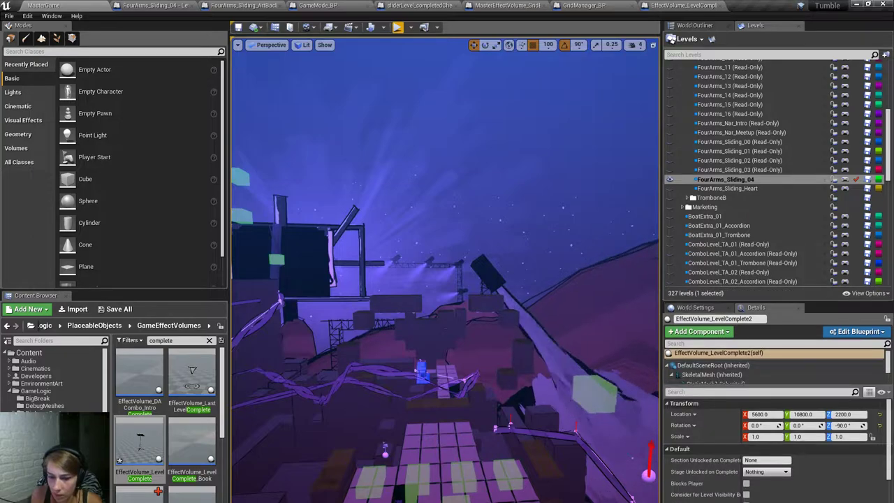
pyautogui.press('f')
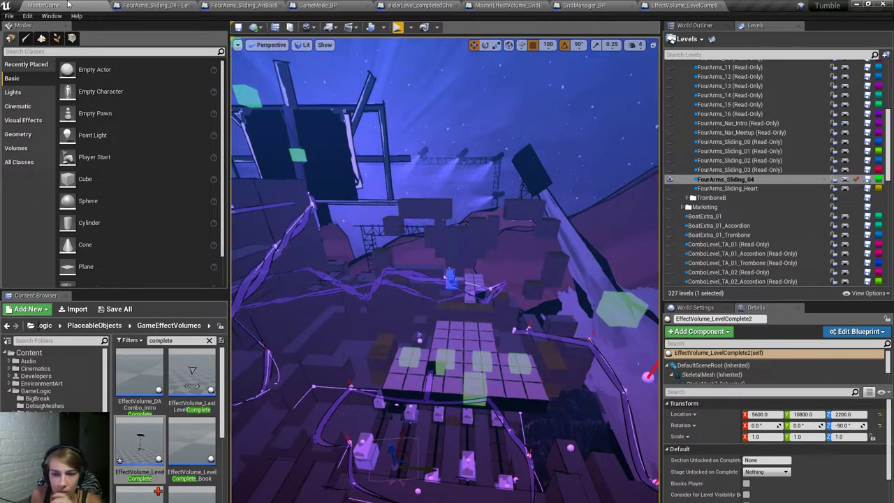
pyautogui.click(9, 15)
pyautogui.click(31, 95)
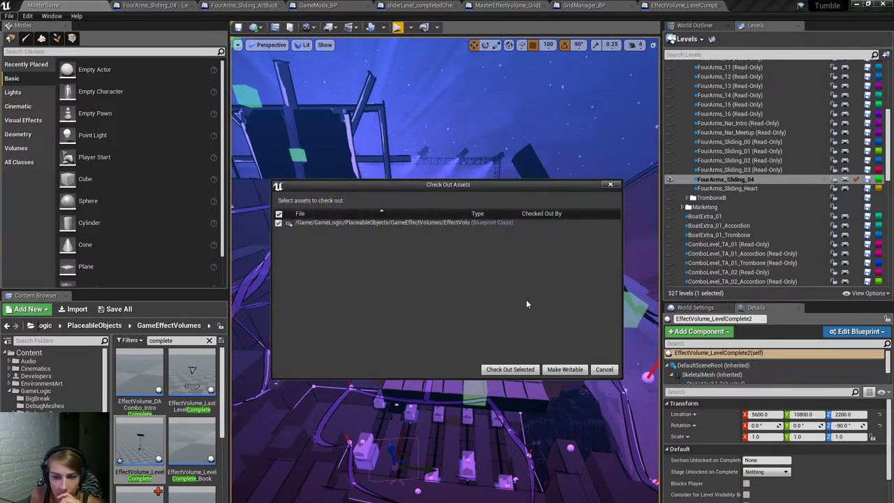
pyautogui.click(511, 367)
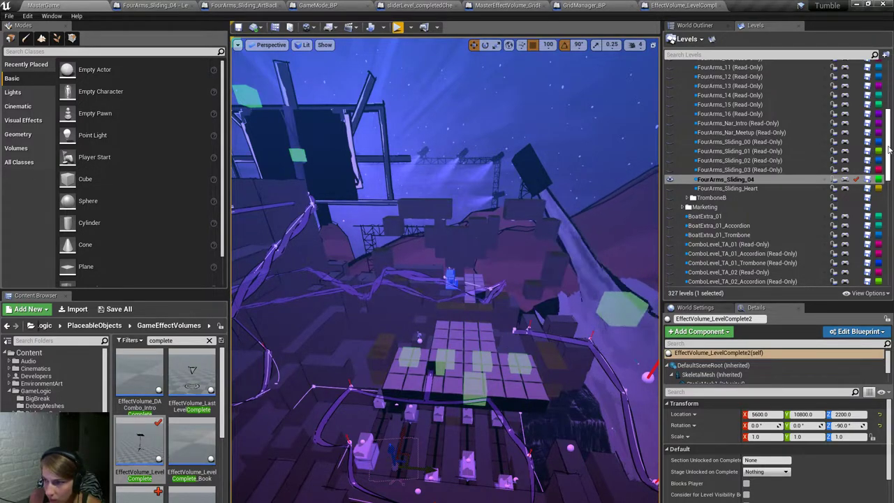
pyautogui.scroll(7, 889, 149)
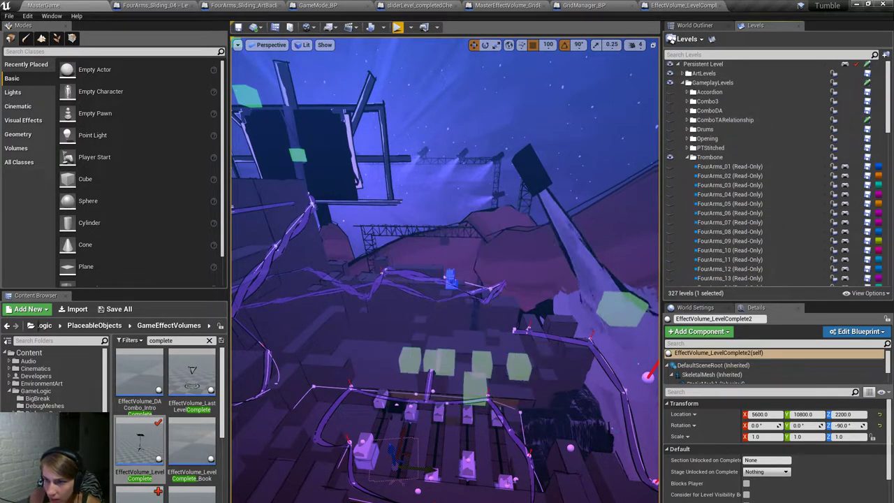
pyautogui.moveTo(535, 256)
pyautogui.mouseDown(button='right')
pyautogui.moveTo(539, 234)
pyautogui.moveTo(537, 250)
pyautogui.mouseUp(button='right')
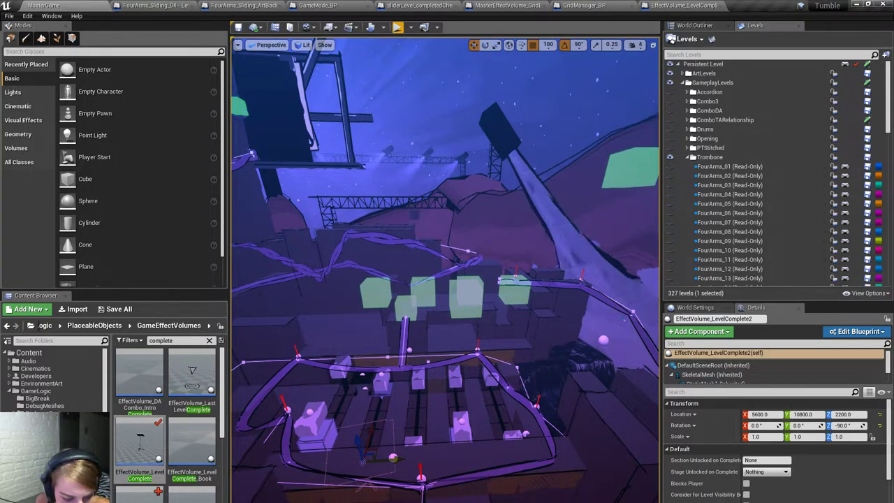
# Search 'stages' in Content/UI and open the UnlockableStagesOrMessages enumeration.
pyautogui.hotkey('alt', 'Left')
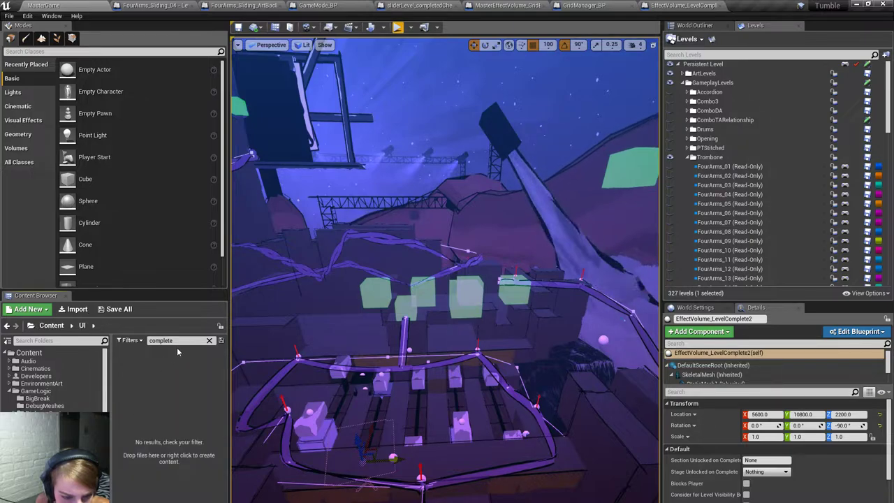
pyautogui.click(208, 341)
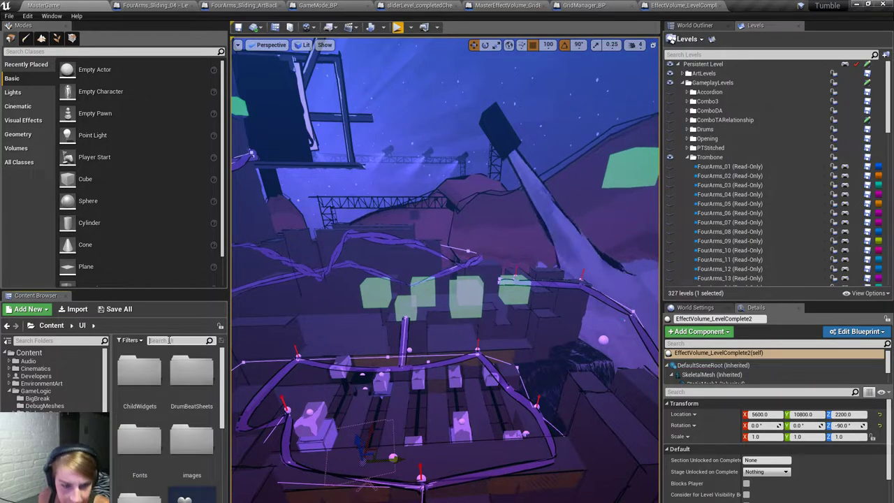
pyautogui.write('stages')
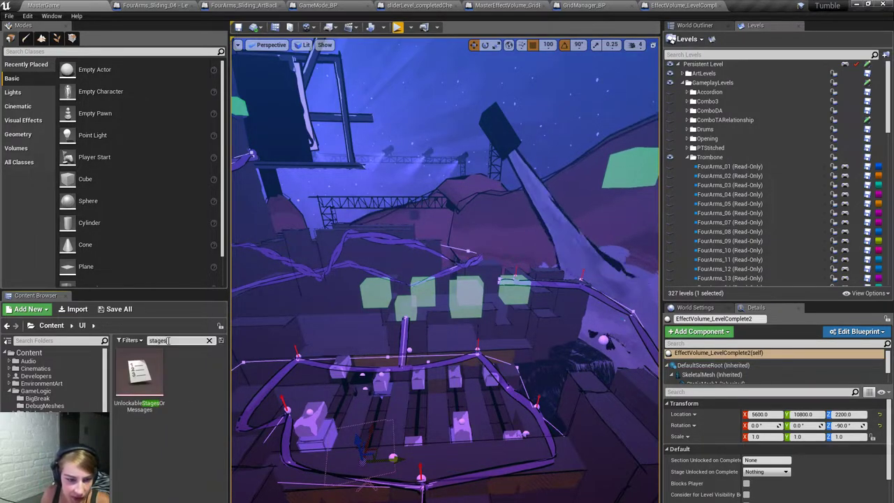
pyautogui.doubleClick(139, 377)
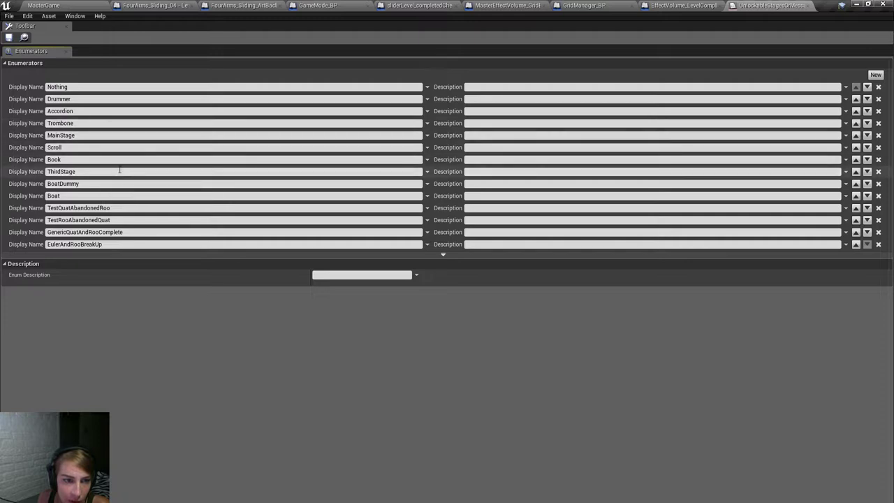
# Add a new enumeration entry named DanceFloor directly after Boat.
pyautogui.click(874, 76)
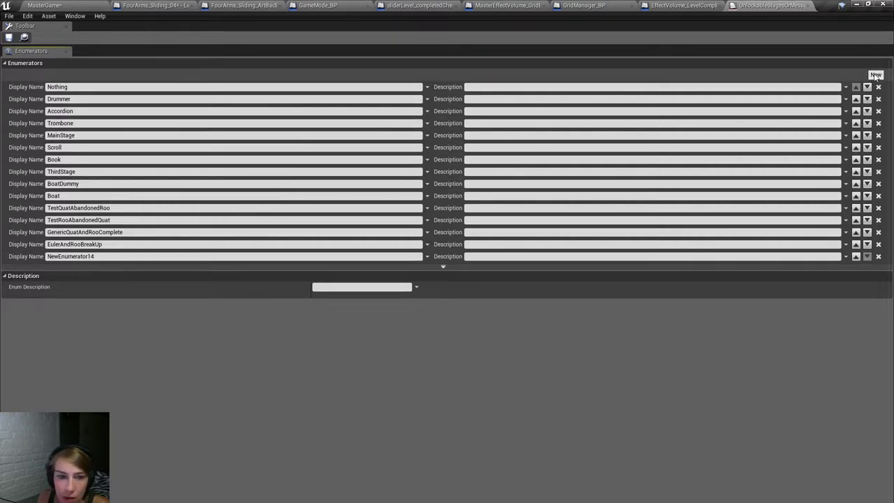
pyautogui.click(856, 256)
pyautogui.click(856, 244)
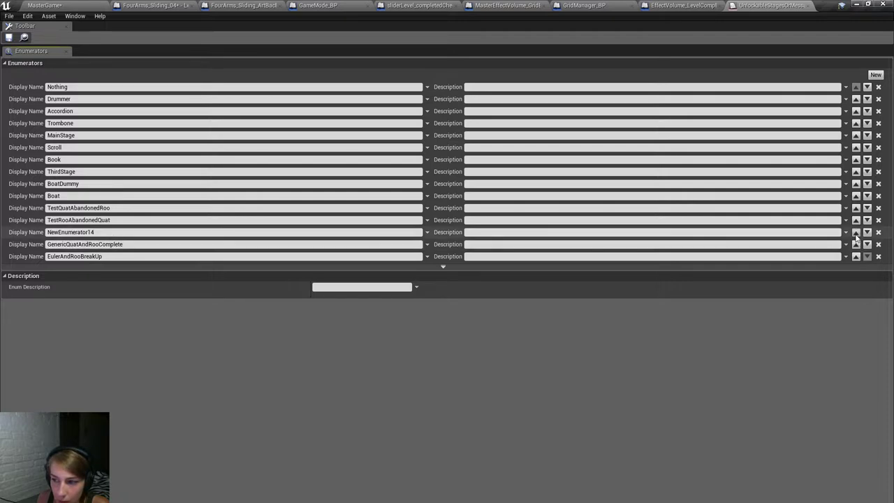
pyautogui.click(856, 232)
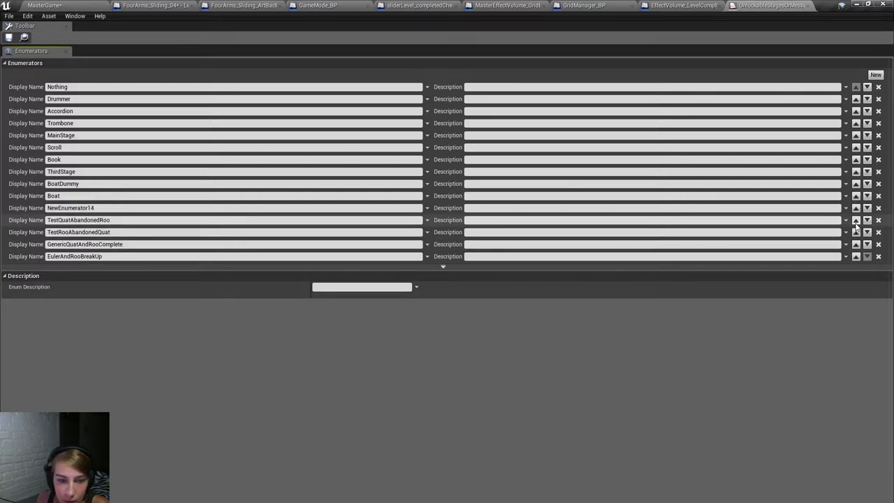
pyautogui.click(136, 208)
pyautogui.doubleClick(207, 208)
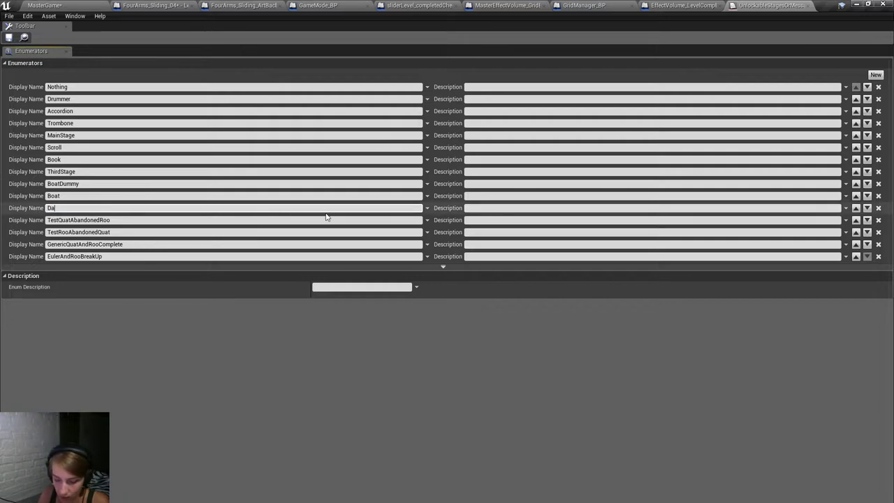
pyautogui.press('Return')
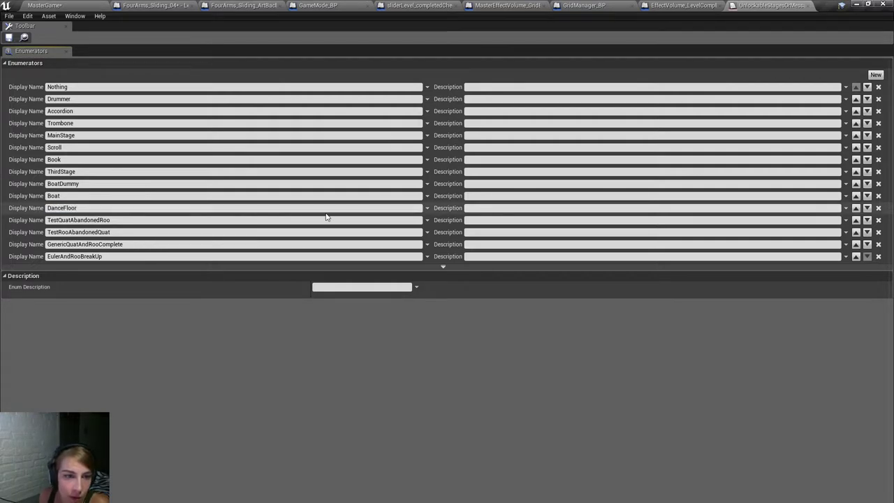
# Save the checked-out UnlockableStagesOrMessages enumeration and close its editor.
pyautogui.click(9, 37)
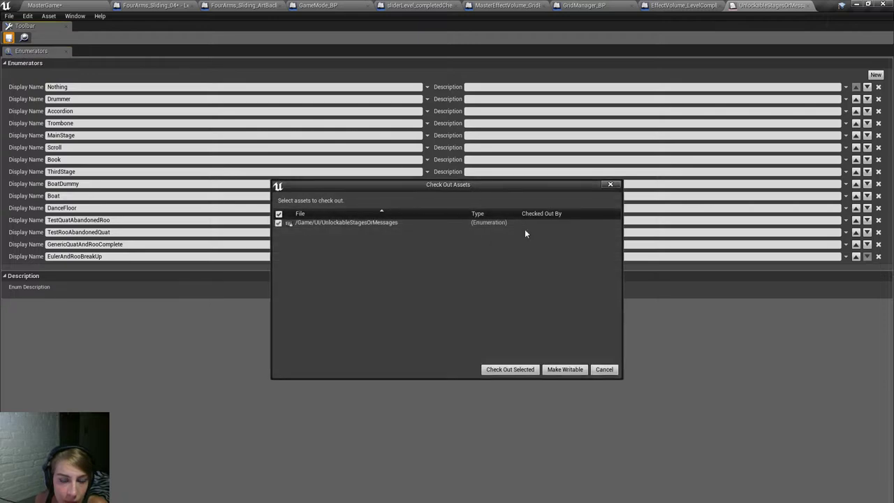
pyautogui.click(511, 369)
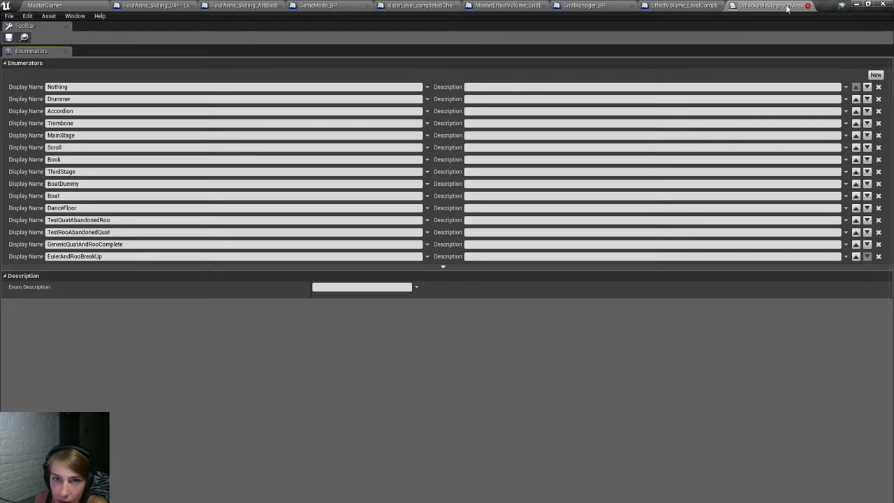
pyautogui.click(807, 5)
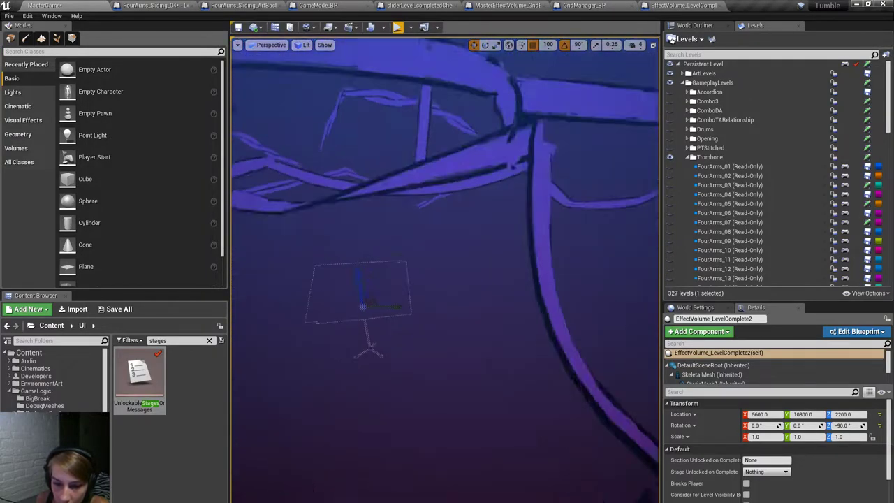
# Set Stage Unlocked on Complete to DanceFloor, then show Content/UI in a widened Content Browser.
pyautogui.click(766, 473)
pyautogui.click(776, 440)
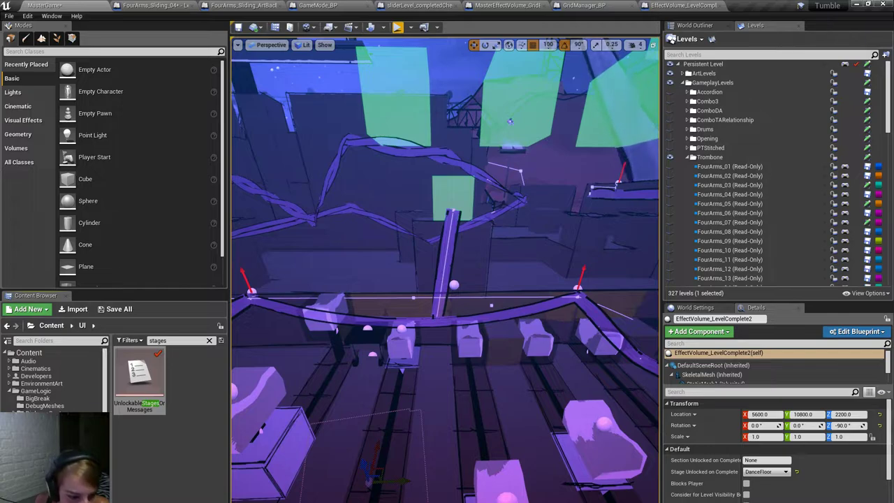
pyautogui.hotkey('ctrl', 'b')
pyautogui.hotkey('alt', 'Left')
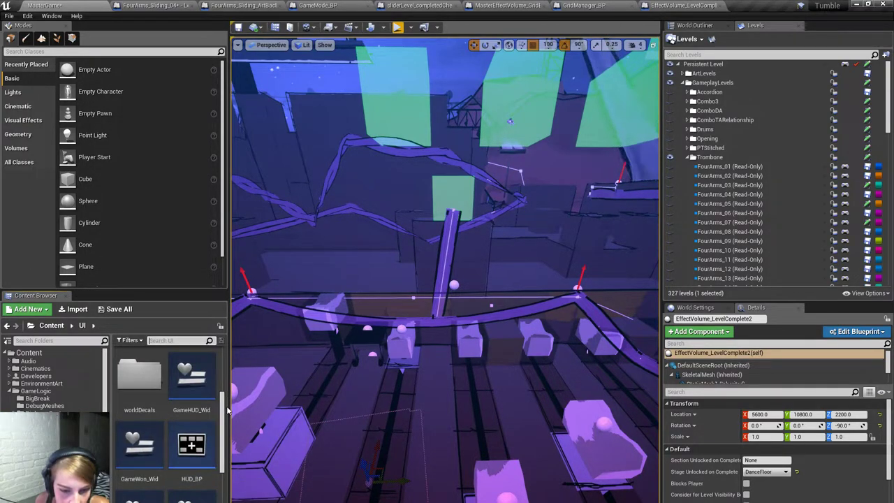
pyautogui.moveTo(230, 410); pyautogui.dragTo(316, 410)
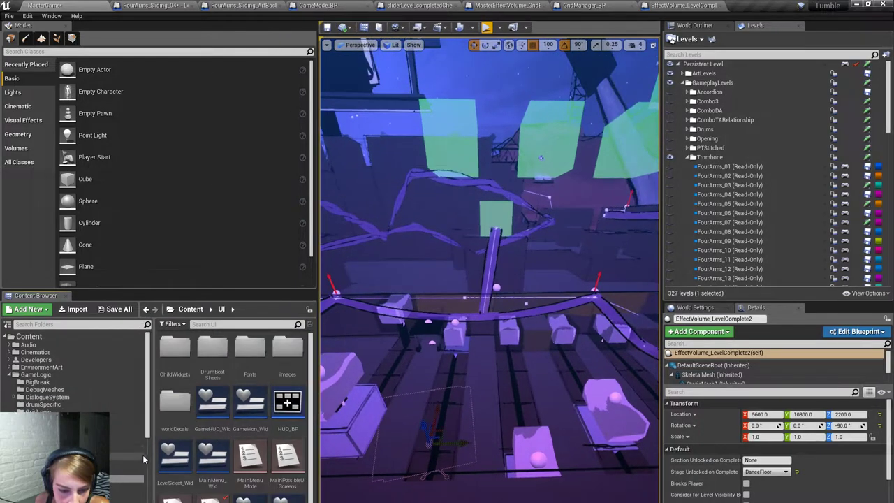
pyautogui.moveTo(153, 457); pyautogui.dragTo(121, 458)
pyautogui.scroll(-2, 140, 462)
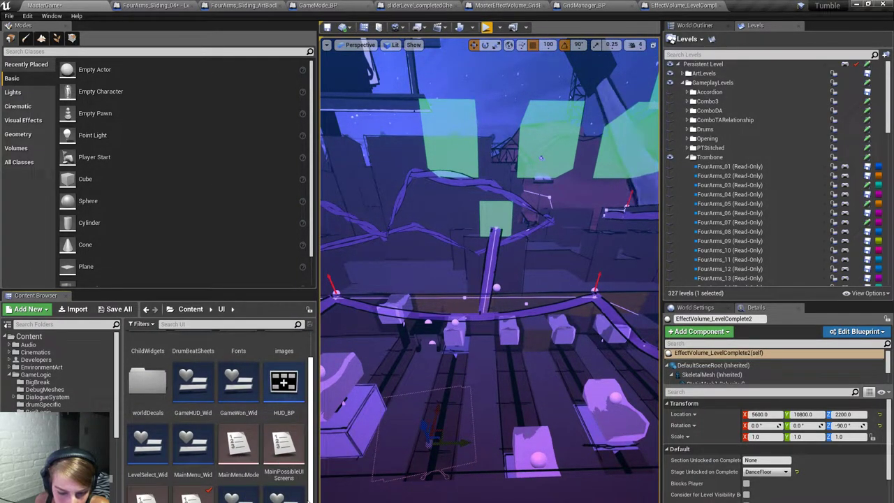
# Open the UnlockedStageOrMessage_Wid Event Graph and pan to the stage Switch node.
pyautogui.doubleClick(278, 494)
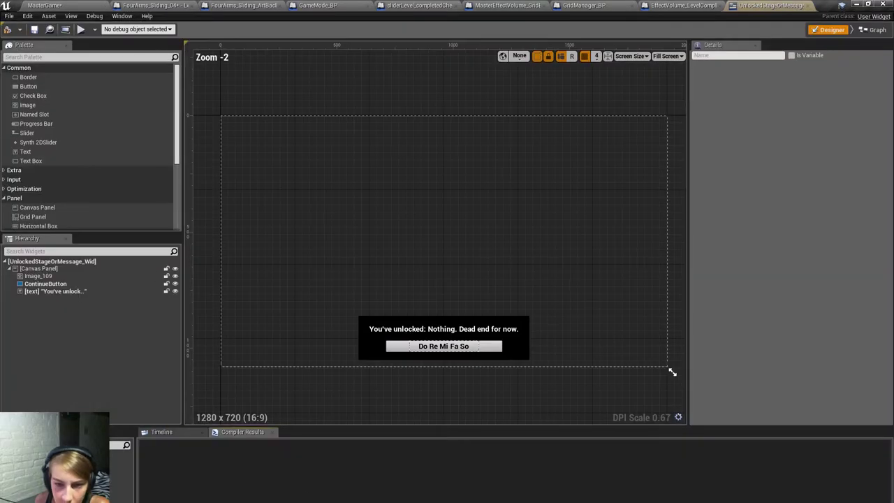
pyautogui.click(873, 30)
pyautogui.scroll(4, 516, 240)
pyautogui.scroll(-4, 516, 240)
pyautogui.moveTo(454, 150); pyautogui.dragTo(509, 244, button='right')
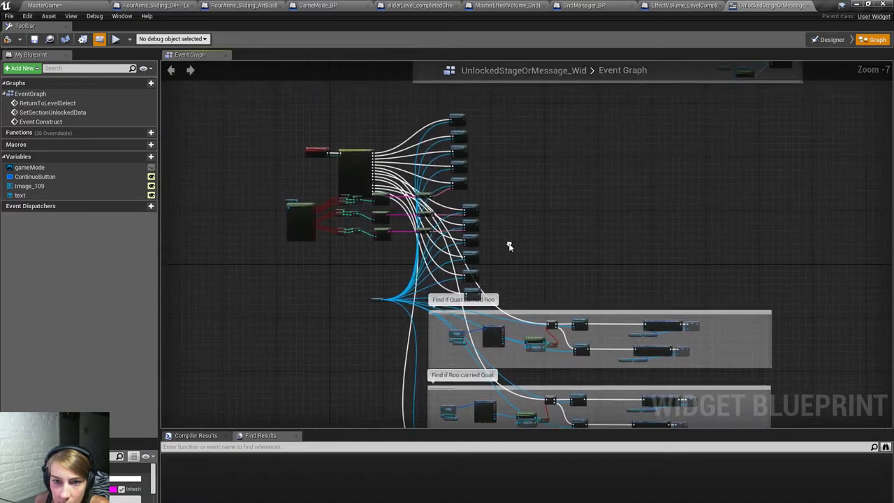
pyautogui.scroll(5, 350, 186)
# Move four SetText message nodes up and to the right.
pyautogui.moveTo(471, 194); pyautogui.dragTo(464, 94, button='right')
pyautogui.moveTo(638, 213); pyautogui.dragTo(643, 263, button='right')
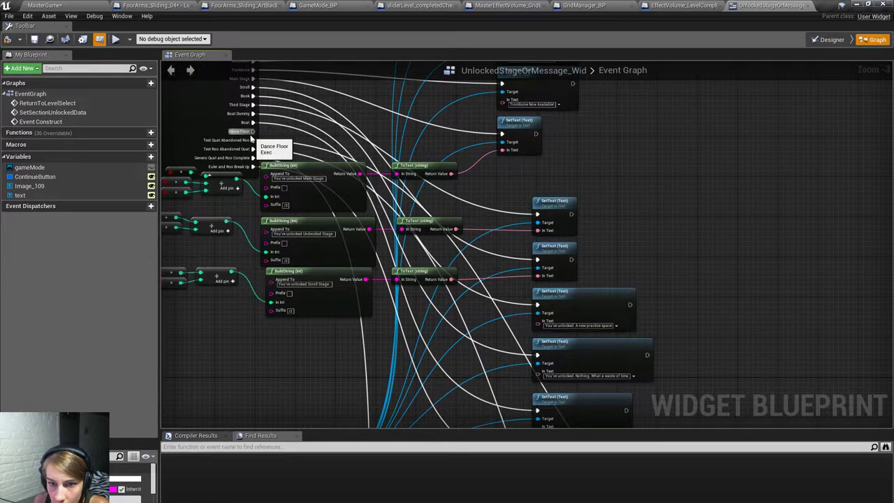
pyautogui.moveTo(583, 246); pyautogui.dragTo(653, 373)
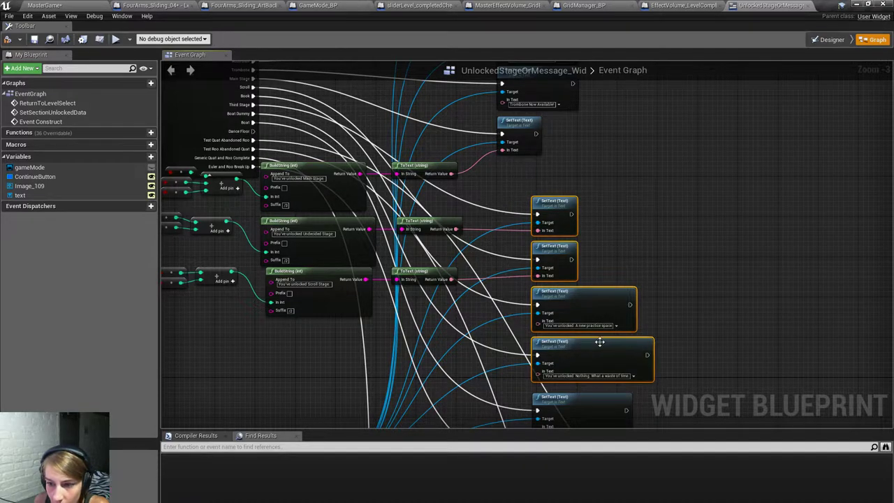
pyautogui.moveTo(598, 343); pyautogui.dragTo(625, 304)
# Move the two lower SetText nodes up and to the right.
pyautogui.moveTo(624, 304); pyautogui.dragTo(548, 143, button='right')
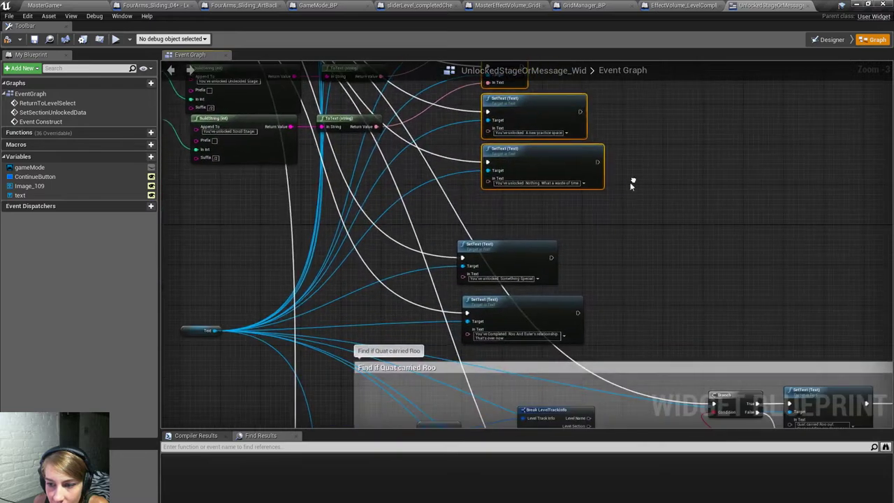
pyautogui.scroll(-1, 531, 209)
pyautogui.moveTo(519, 236); pyautogui.dragTo(580, 342)
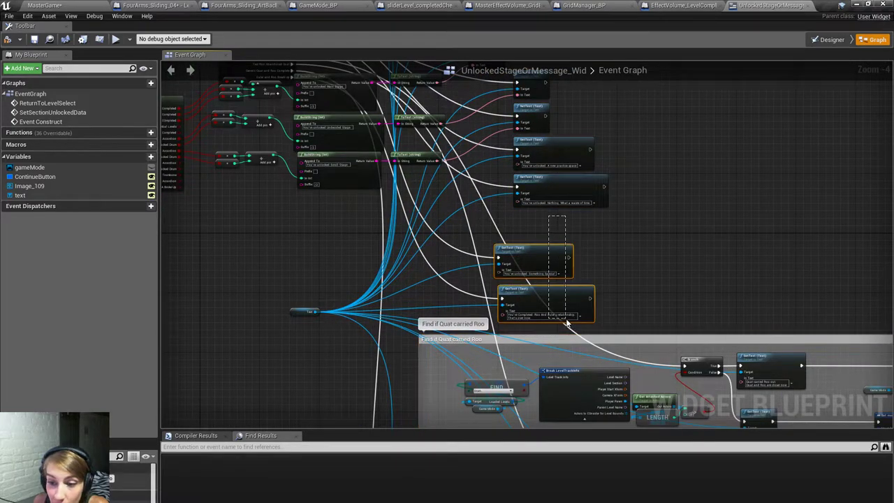
pyautogui.moveTo(519, 257); pyautogui.dragTo(565, 216)
pyautogui.moveTo(426, 235); pyautogui.dragTo(457, 296, button='right')
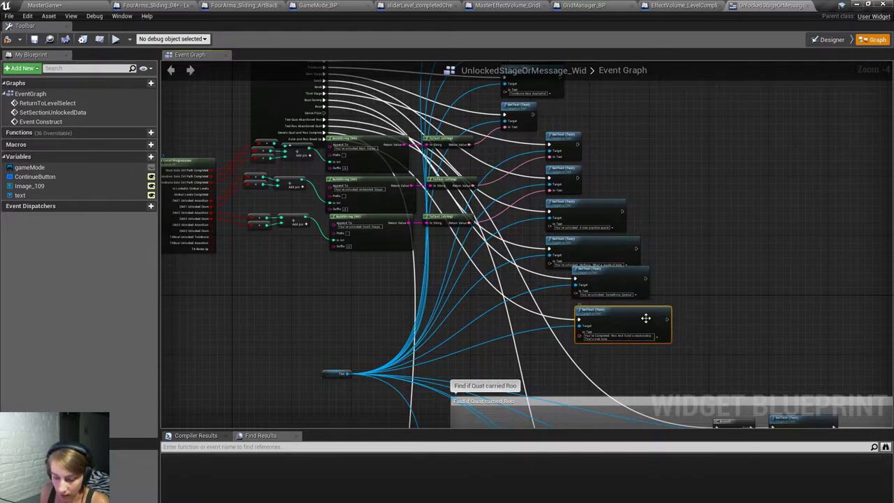
pyautogui.scroll(2, 650, 288)
# Paste a copy of the Something Special SetText node and wire the Dance Floor case to it.
pyautogui.click(648, 289)
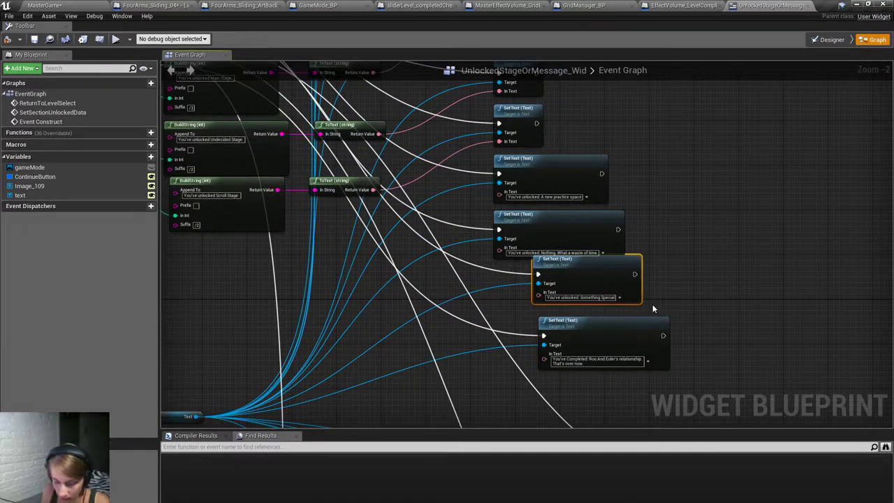
pyautogui.click(731, 311)
pyautogui.hotkey('ctrl', 'v')
pyautogui.moveTo(769, 318); pyautogui.dragTo(565, 370)
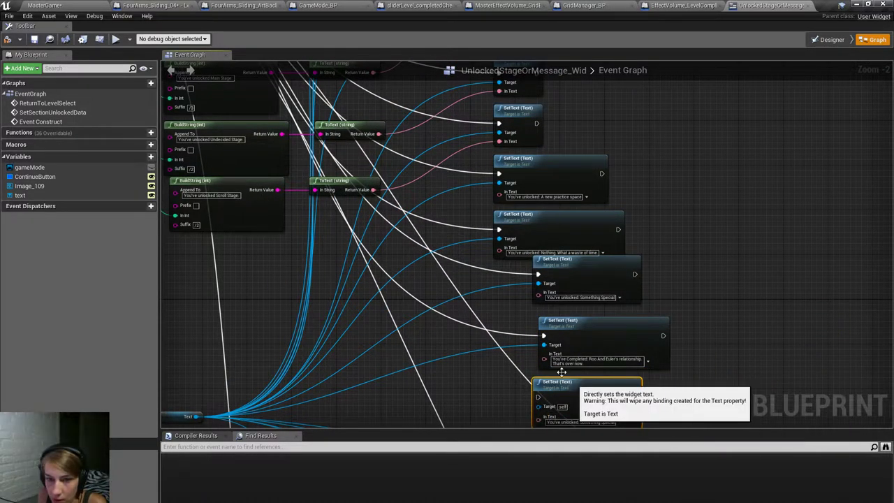
pyautogui.moveTo(565, 370); pyautogui.dragTo(565, 368, button='right')
pyautogui.scroll(-1, 565, 370)
pyautogui.moveTo(294, 130); pyautogui.dragTo(297, 157, button='right')
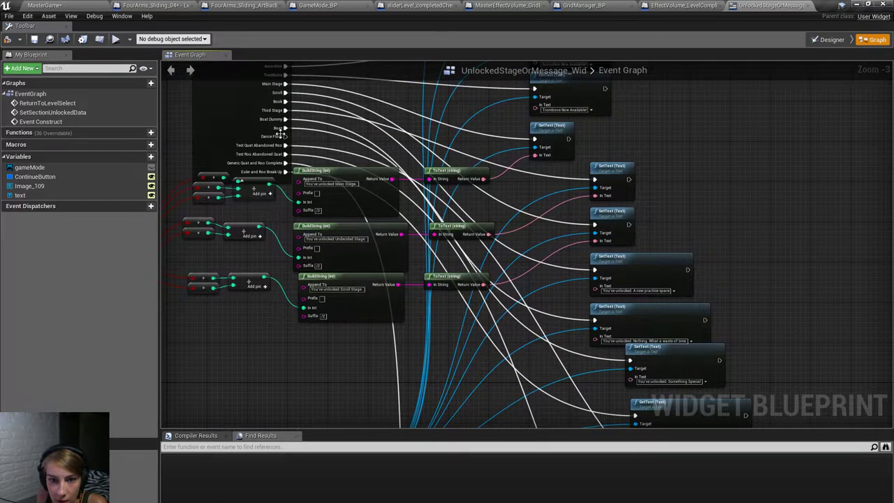
pyautogui.moveTo(282, 128); pyautogui.dragTo(632, 276)
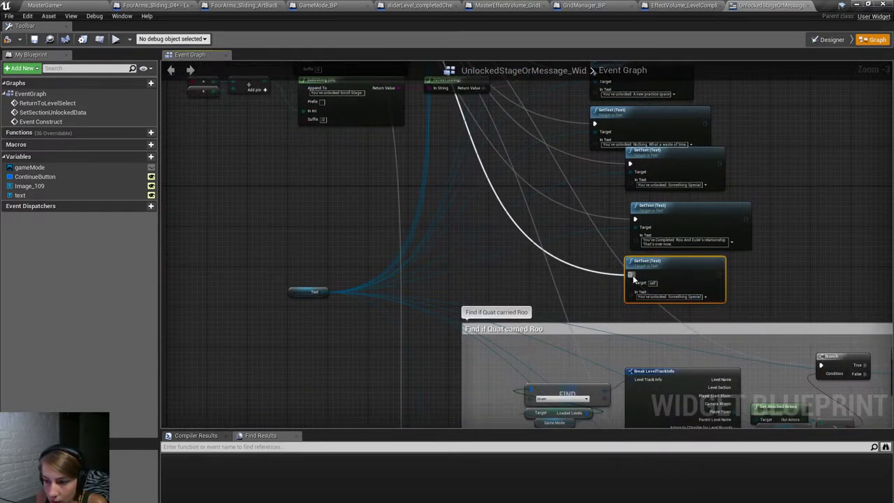
# Change the copied node's message to 'You've unlocked: The Dance Floor'.
pyautogui.scroll(3, 614, 283)
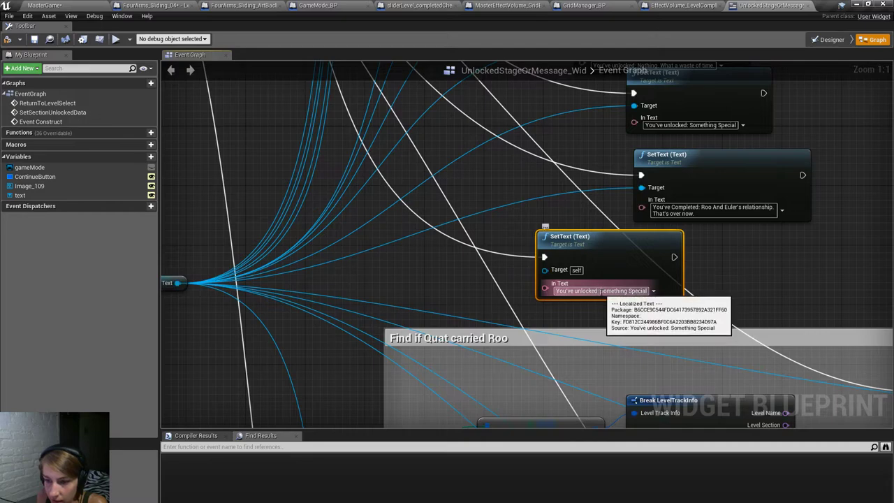
pyautogui.moveTo(599, 290); pyautogui.dragTo(792, 301)
pyautogui.write('The')
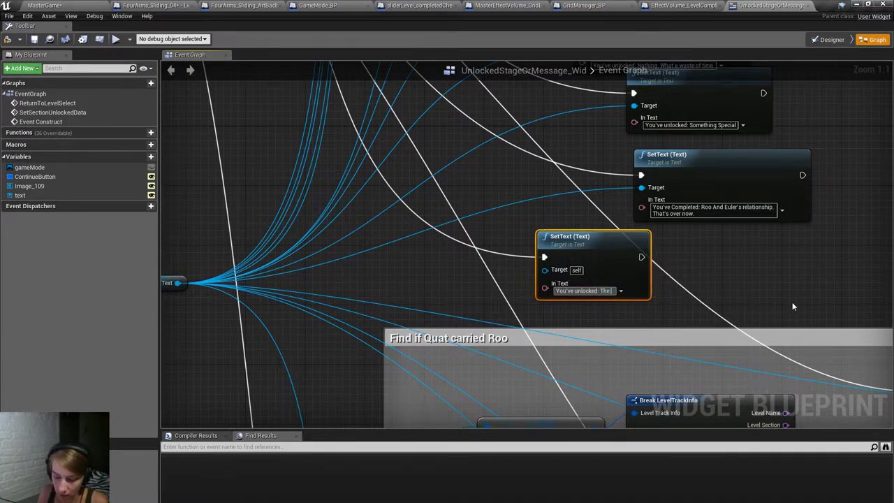
pyautogui.write(' Dance Flo')
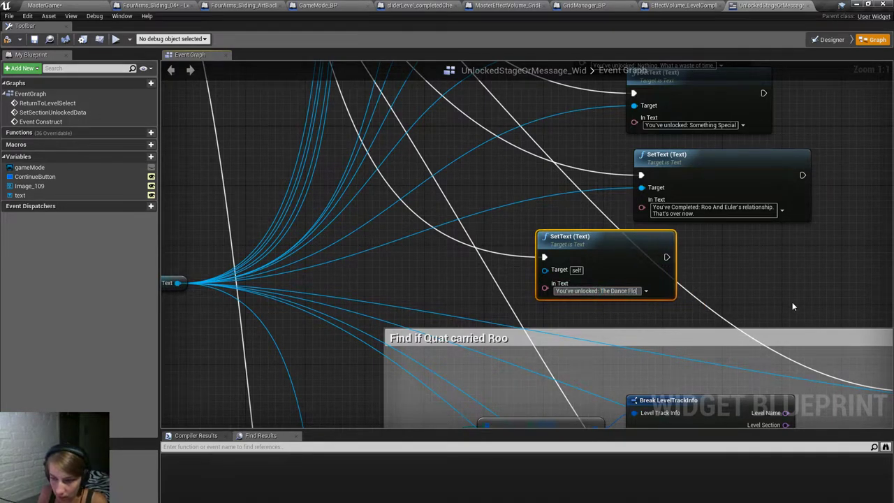
pyautogui.write('or')
pyautogui.press('Return')
pyautogui.moveTo(620, 242); pyautogui.dragTo(672, 250)
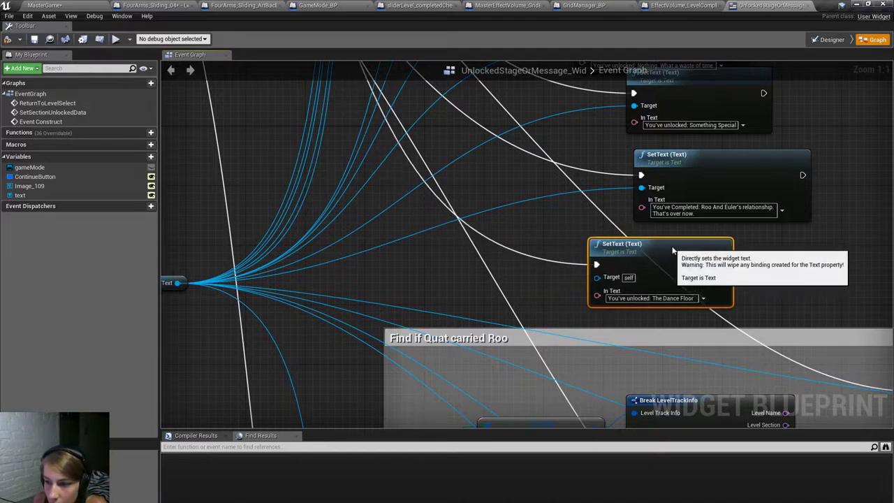
pyautogui.click(748, 233)
pyautogui.scroll(-5, 393, 265)
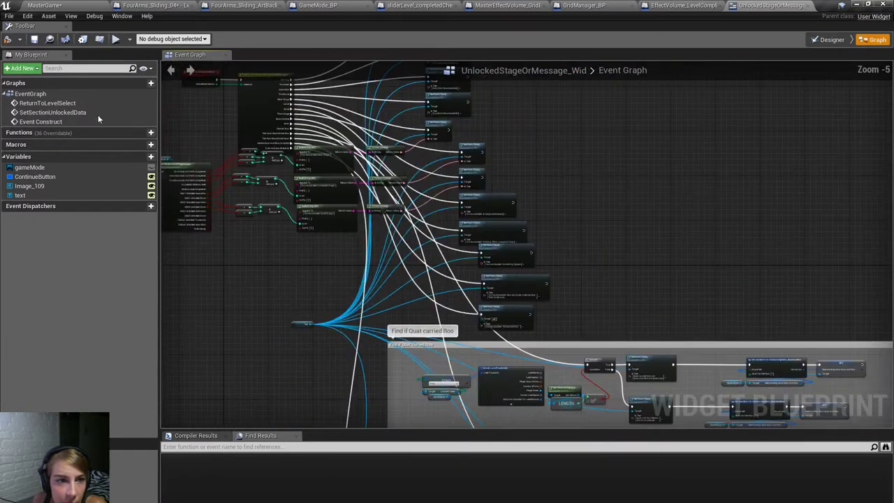
# Compile, save and check out the widget, wiring the Text widget into the new node's Target.
pyautogui.click(6, 40)
pyautogui.click(34, 40)
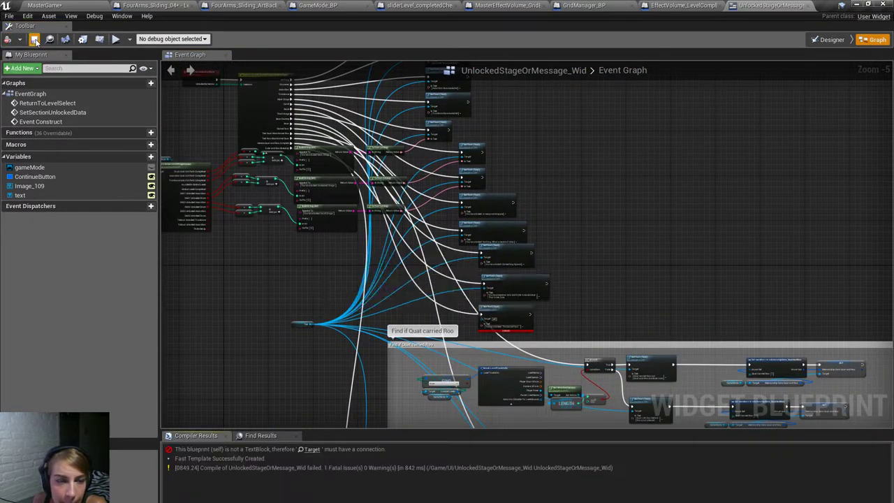
pyautogui.click(511, 371)
pyautogui.scroll(2, 515, 377)
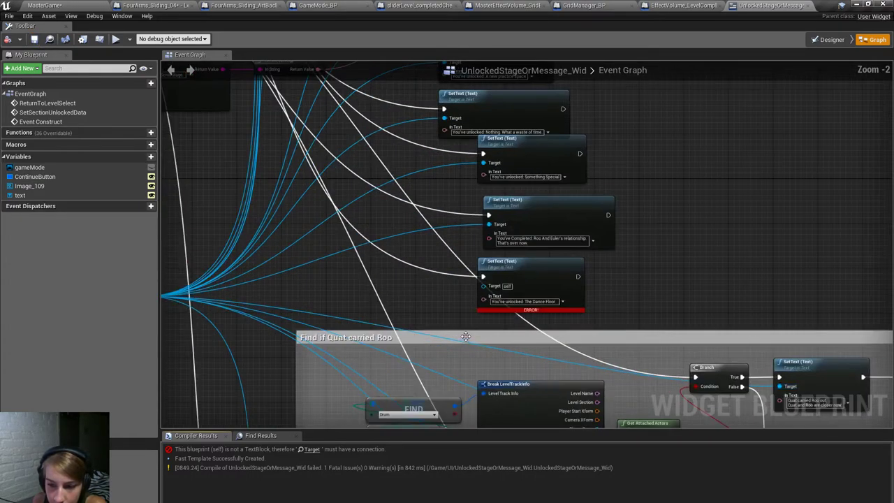
pyautogui.moveTo(529, 381); pyautogui.dragTo(221, 391)
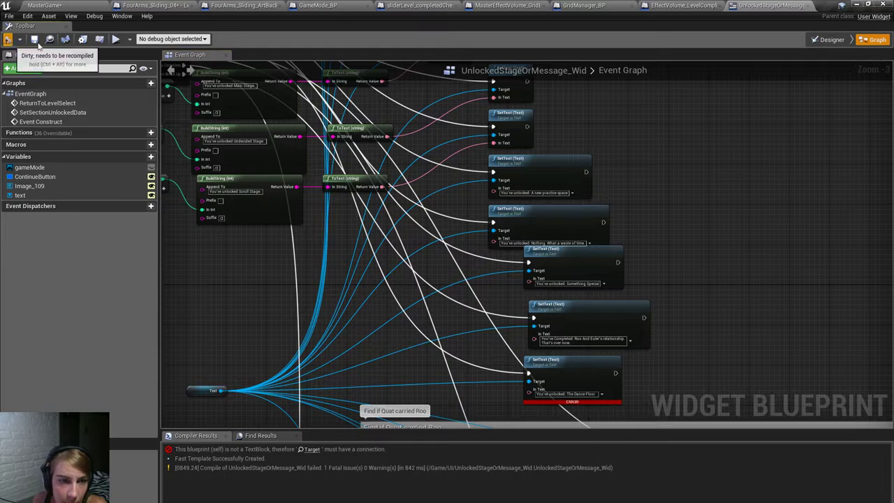
pyautogui.click(9, 40)
# Close the widget and EffectVolume_LevelComplete blueprints and return to the MasterGame level.
pyautogui.click(806, 5)
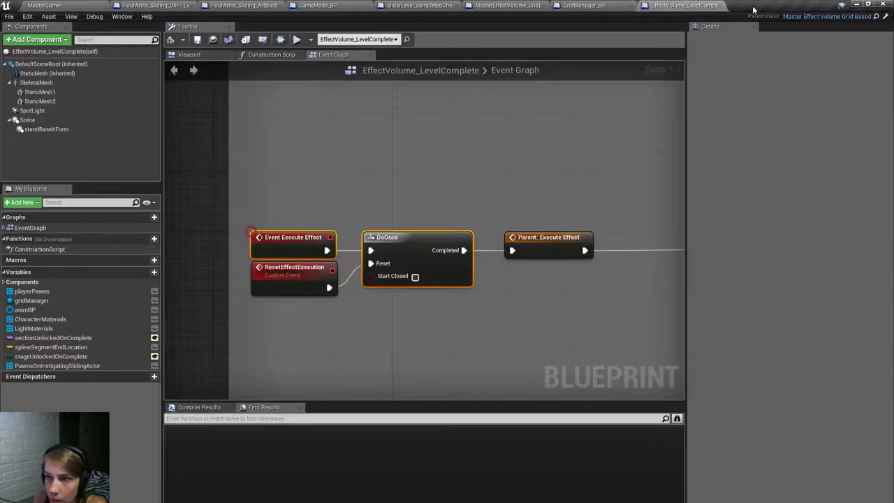
pyautogui.click(153, 5)
pyautogui.click(44, 6)
pyautogui.moveTo(489, 266); pyautogui.dragTo(489, 241, button='right')
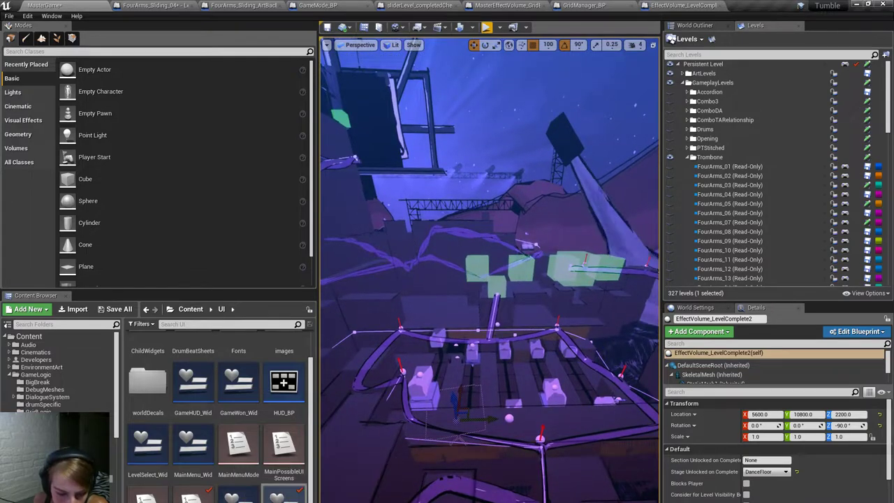
pyautogui.click(281, 493)
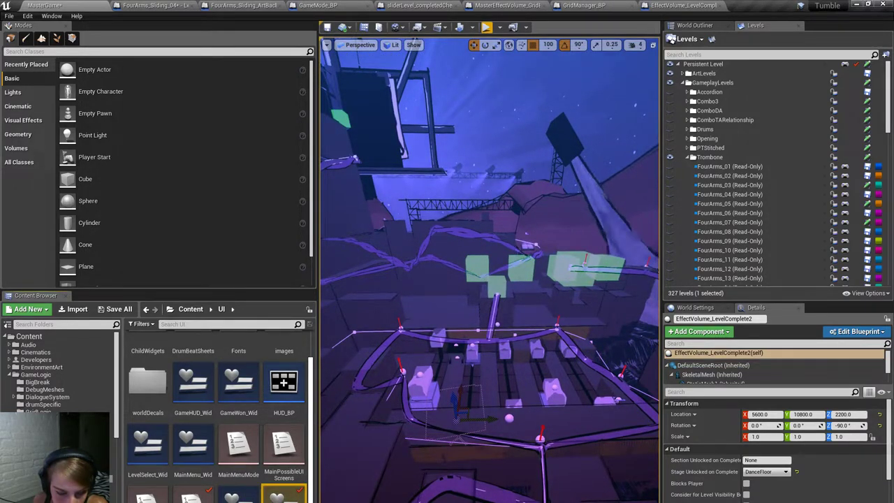
pyautogui.scroll(1, 304, 416)
pyautogui.scroll(-1, 303, 416)
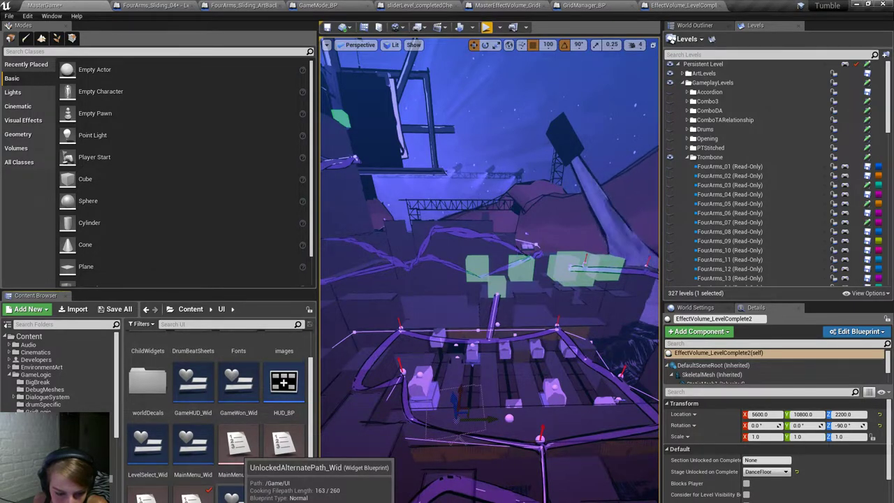
# Open LevelSelect_Wid's graph and jump into the Return Game Level Progression function.
pyautogui.doubleClick(148, 464)
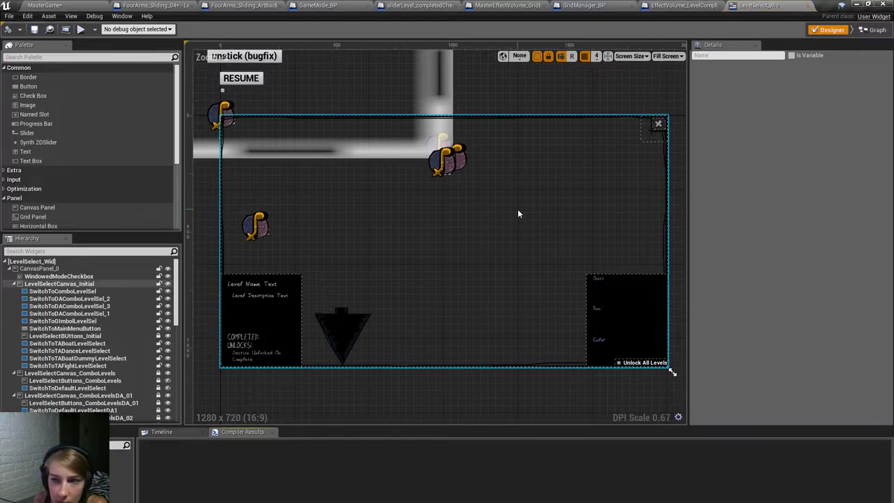
pyautogui.click(879, 29)
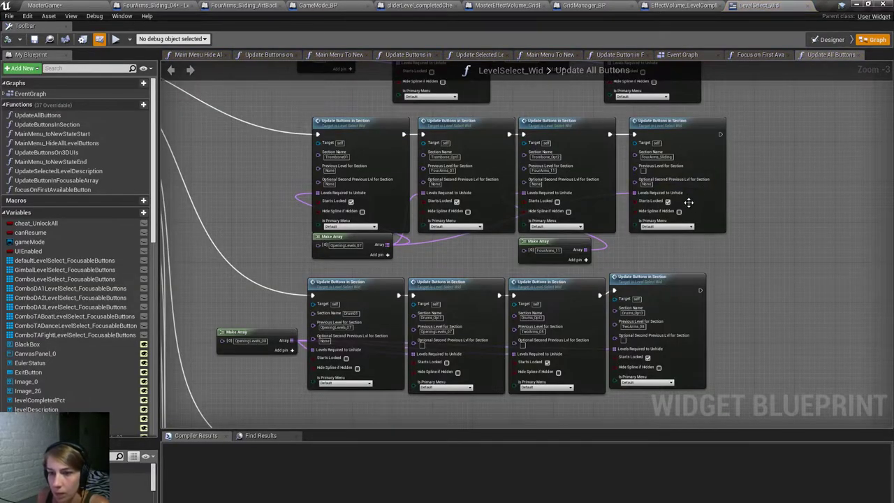
pyautogui.scroll(-5, 689, 201)
pyautogui.moveTo(713, 252); pyautogui.dragTo(683, 366, button='right')
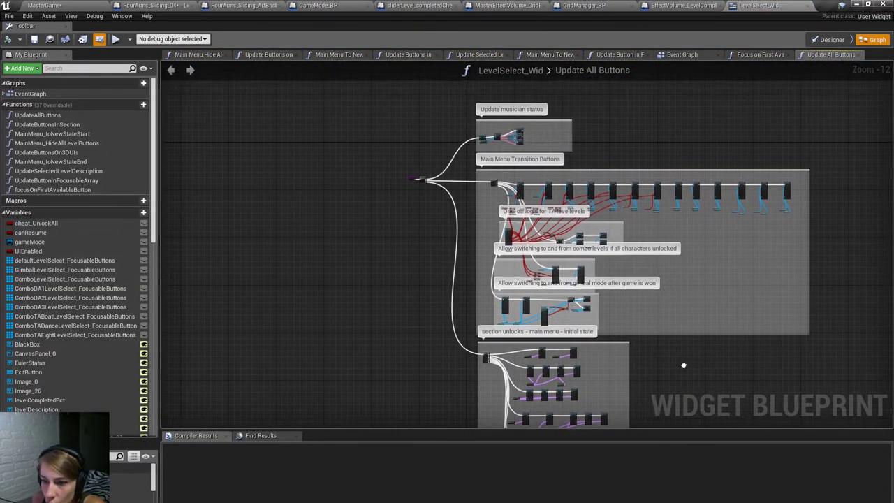
pyautogui.scroll(10, 684, 275)
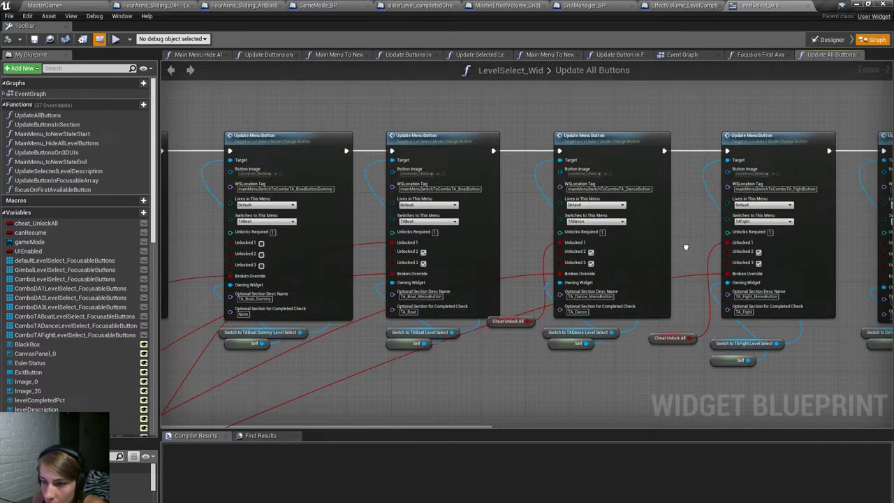
pyautogui.moveTo(686, 247); pyautogui.dragTo(630, 239, button='right')
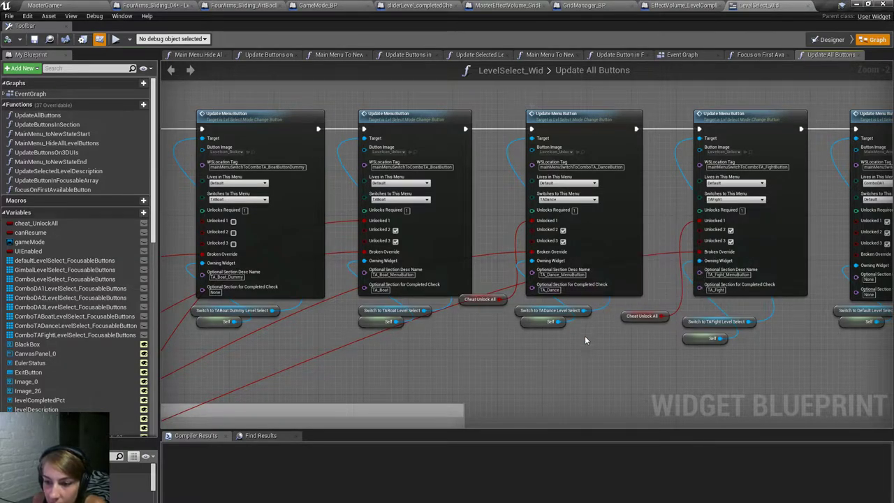
pyautogui.scroll(-4, 580, 349)
pyautogui.scroll(5, 419, 282)
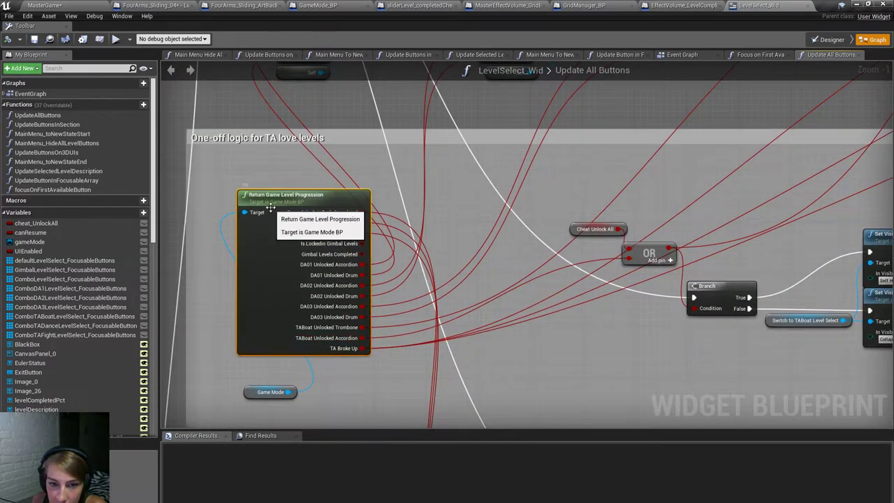
pyautogui.doubleClick(279, 197)
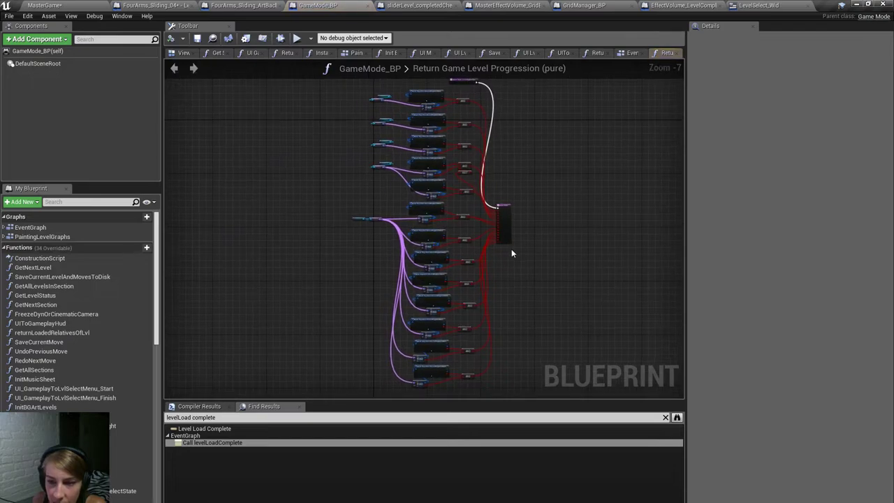
# Add a Boolean Return Node output named TA_DanceFloorUnlocked, placed just above TA_BrokeUp.
pyautogui.scroll(3, 480, 307)
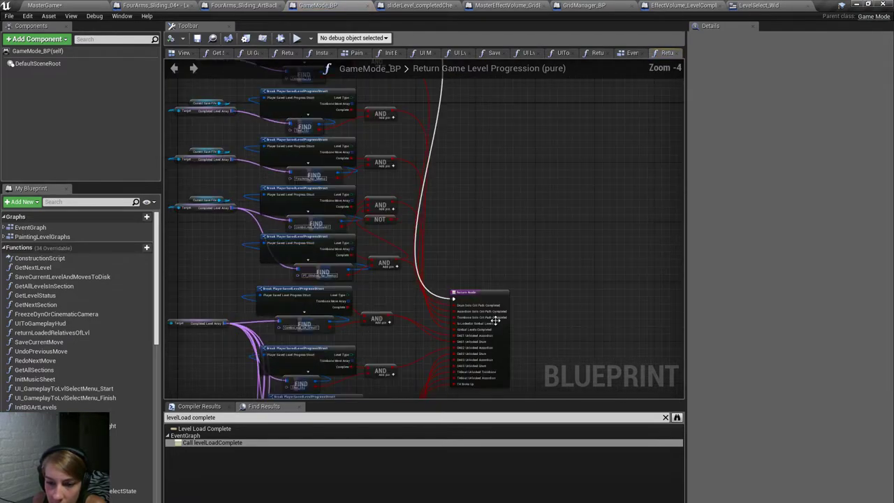
pyautogui.click(492, 309)
pyautogui.scroll(3, 503, 314)
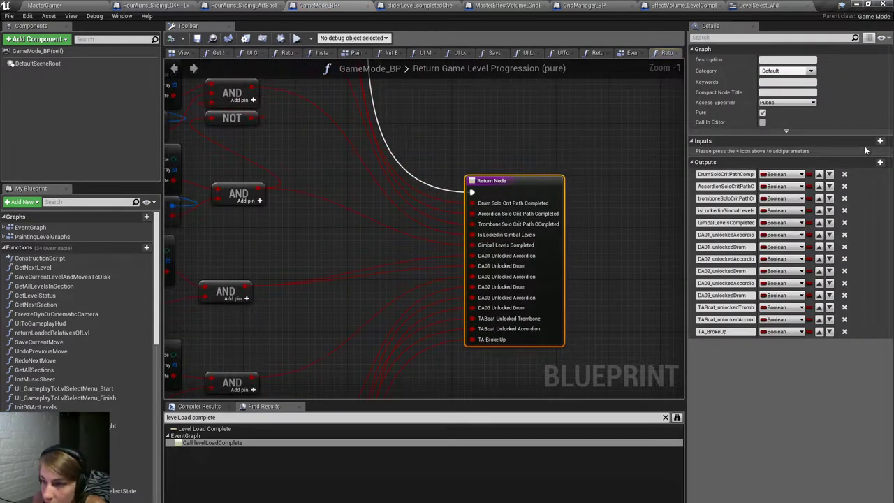
pyautogui.click(880, 162)
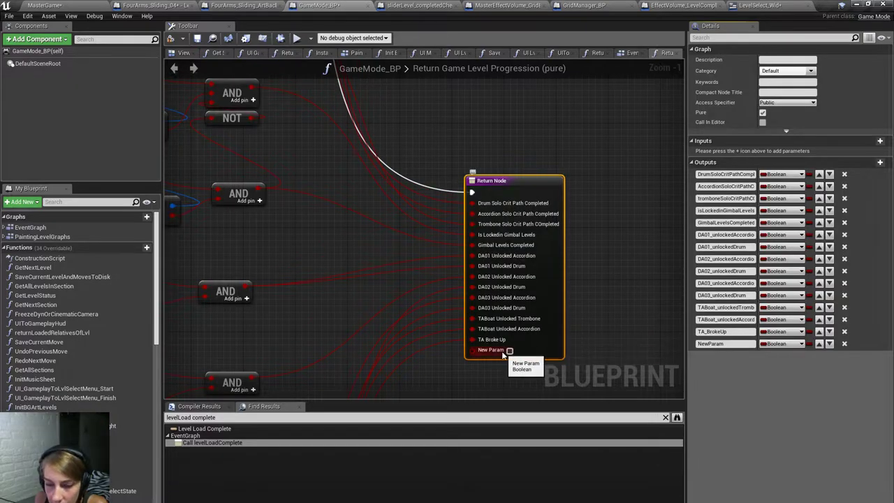
pyautogui.click(819, 343)
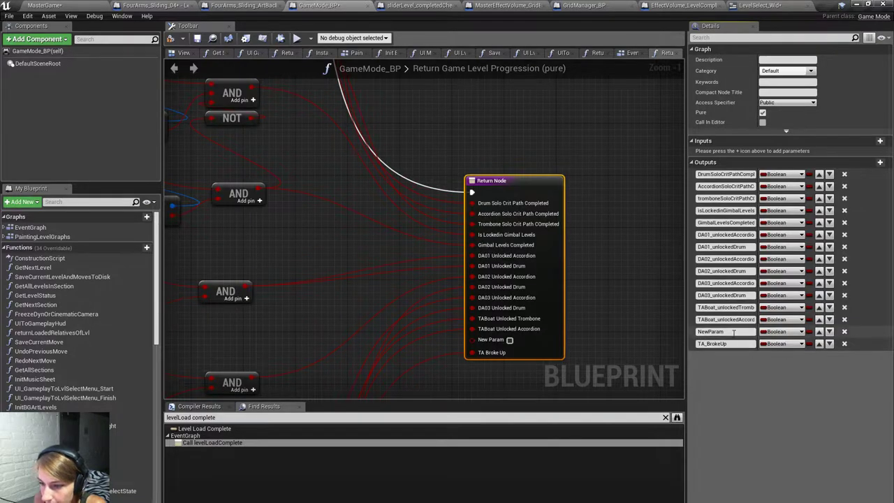
pyautogui.click(710, 331)
pyautogui.write('TA_')
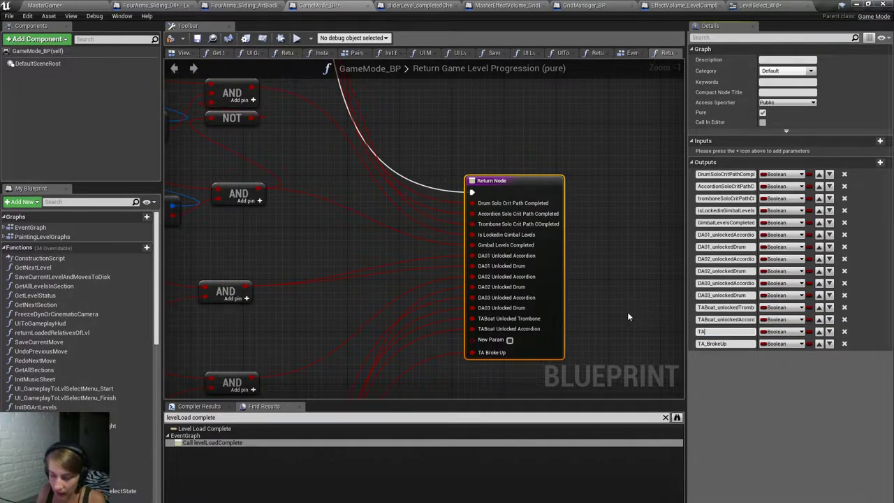
pyautogui.write('DanceFl')
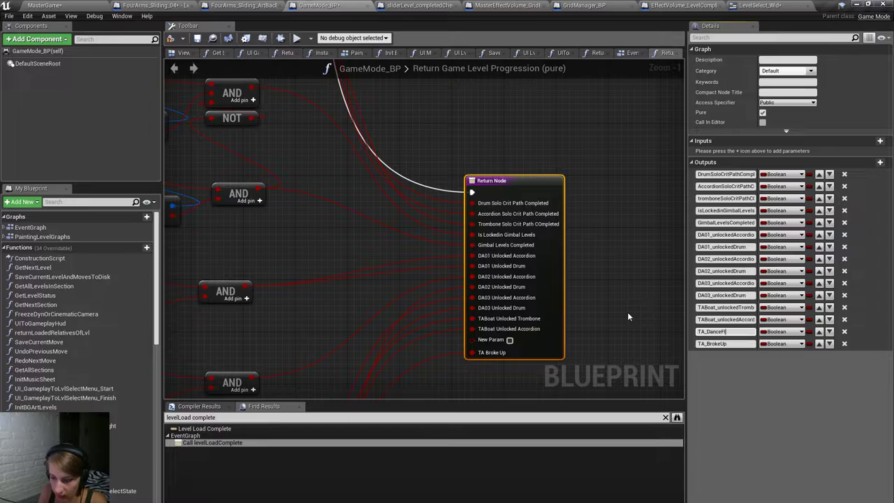
pyautogui.write('oorUnlocked')
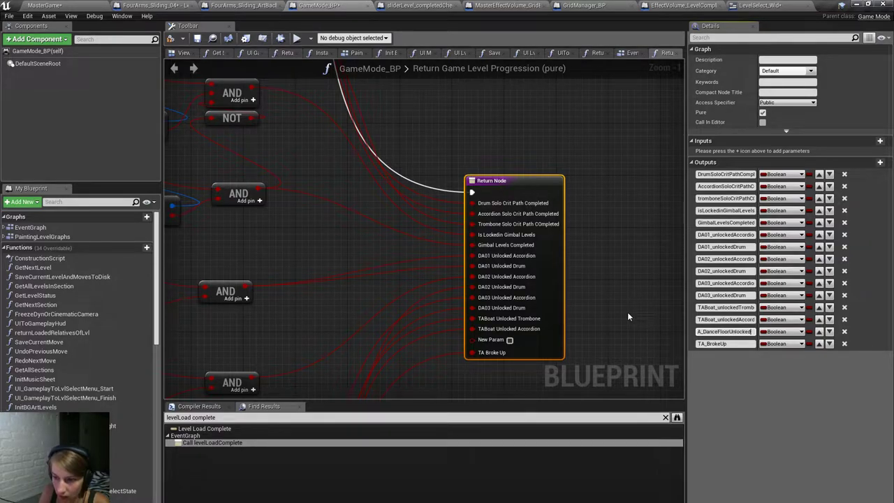
pyautogui.press('Return')
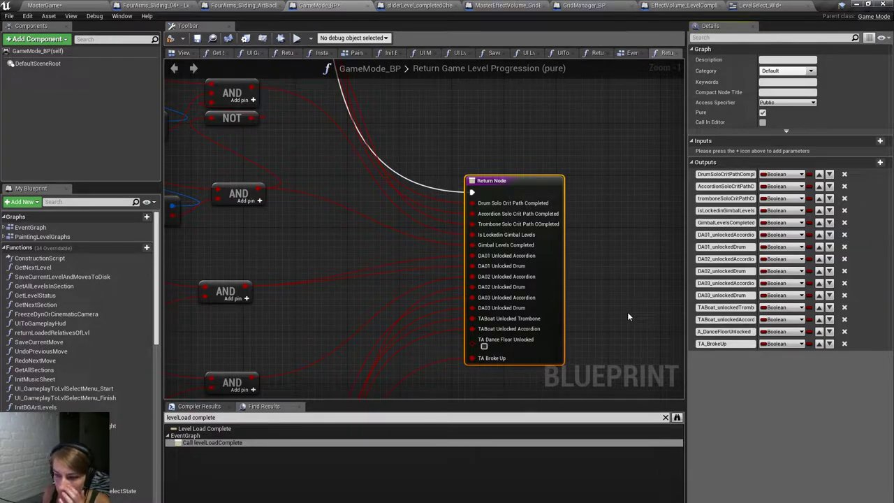
pyautogui.scroll(-6, 627, 311)
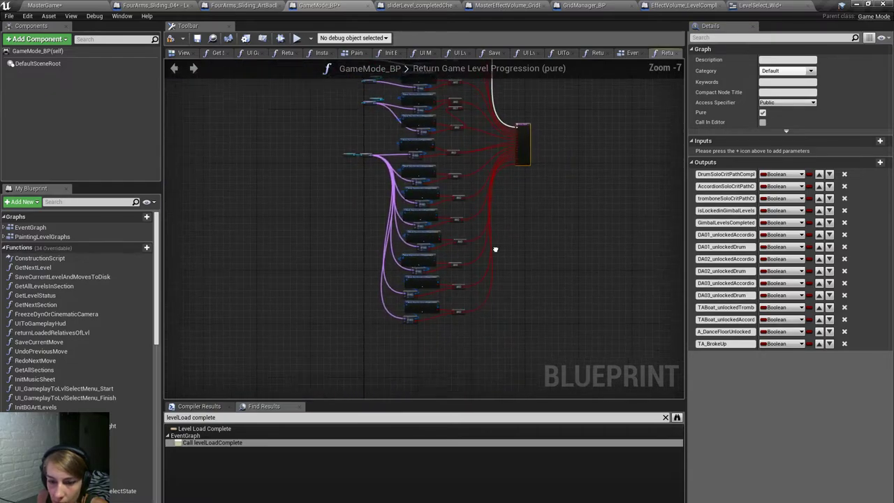
# Duplicate the last Break, FIND and AND check nodes below the originals and compile.
pyautogui.scroll(6, 494, 249)
pyautogui.moveTo(560, 338); pyautogui.dragTo(351, 273)
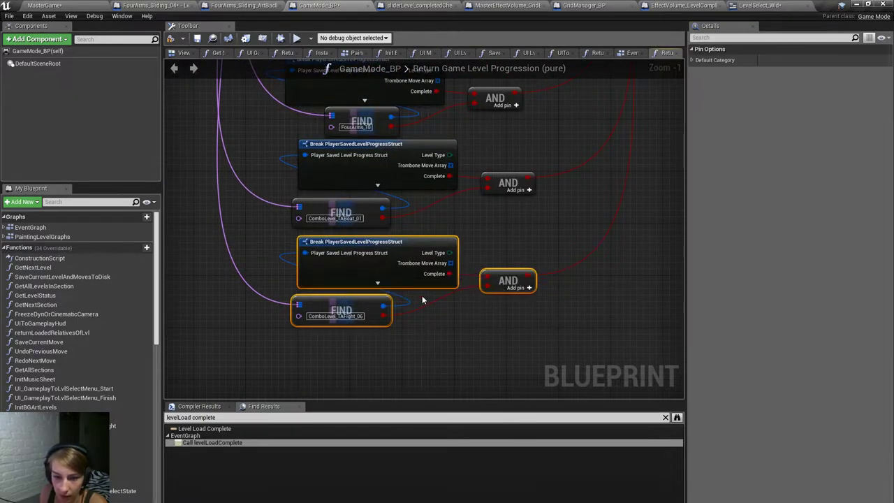
pyautogui.hotkey('ctrl', 'w')
pyautogui.moveTo(425, 326); pyautogui.dragTo(409, 359)
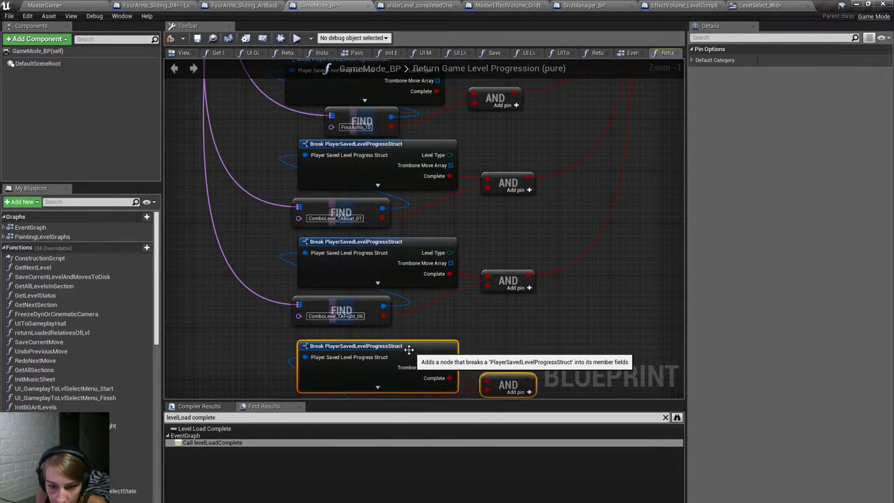
pyautogui.scroll(-4, 313, 202)
pyautogui.scroll(4, 312, 202)
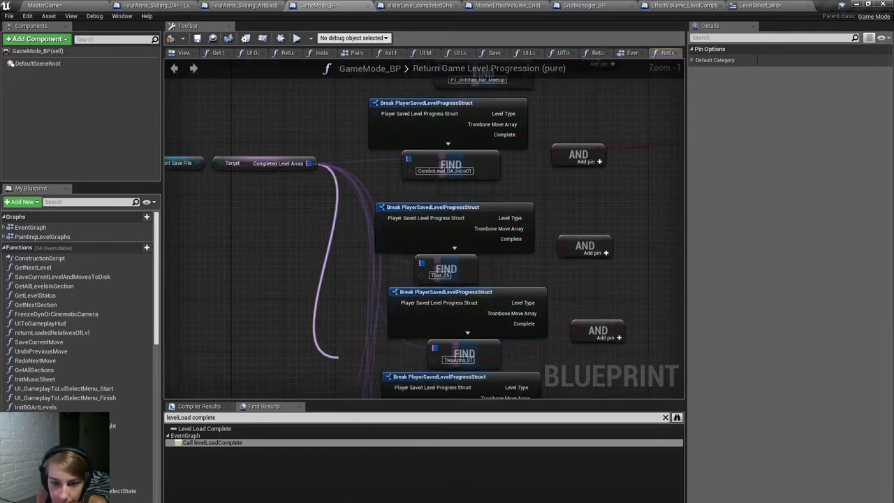
pyautogui.moveTo(419, 307)
pyautogui.mouseDown(button='right')
pyautogui.moveTo(419, 93)
pyautogui.moveTo(419, 220)
pyautogui.moveTo(392, 210)
pyautogui.moveTo(439, 288)
pyautogui.moveTo(433, 298)
pyautogui.mouseUp(button='right')
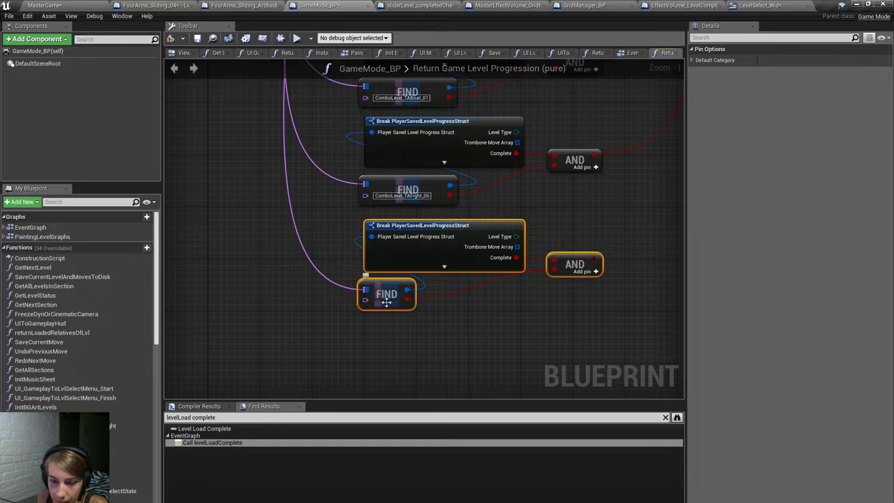
pyautogui.click(479, 322)
pyautogui.moveTo(451, 300); pyautogui.dragTo(461, 321, button='right')
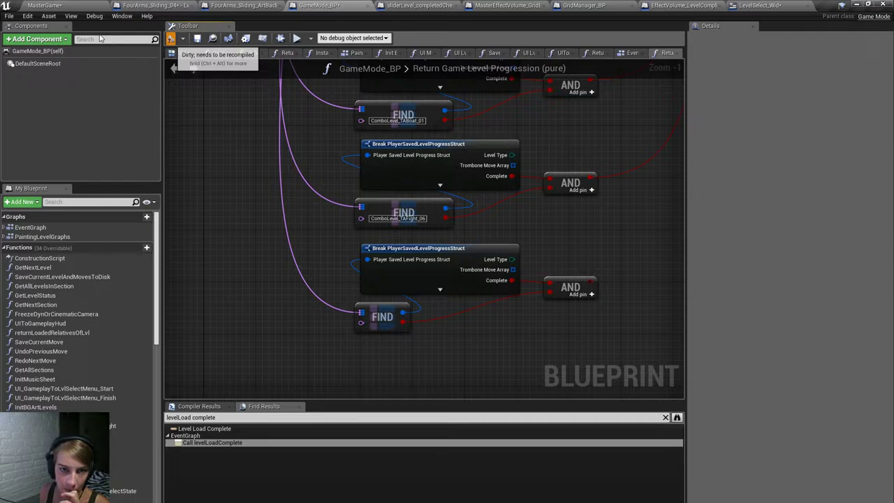
pyautogui.press('F7')
# Copy the riser StaticMeshActor303's FourArms_Sliding_04 tag from its Details and return to the blueprints.
pyautogui.click(39, 5)
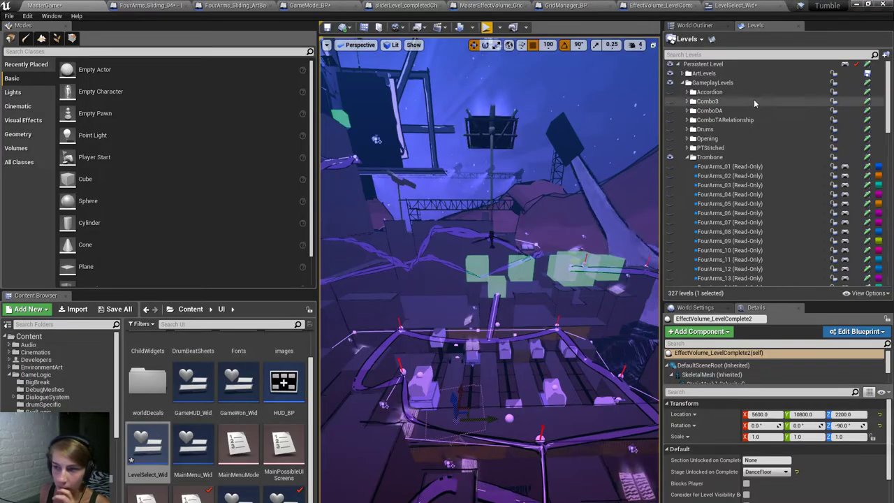
pyautogui.scroll(-3, 888, 150)
pyautogui.scroll(-2, 888, 150)
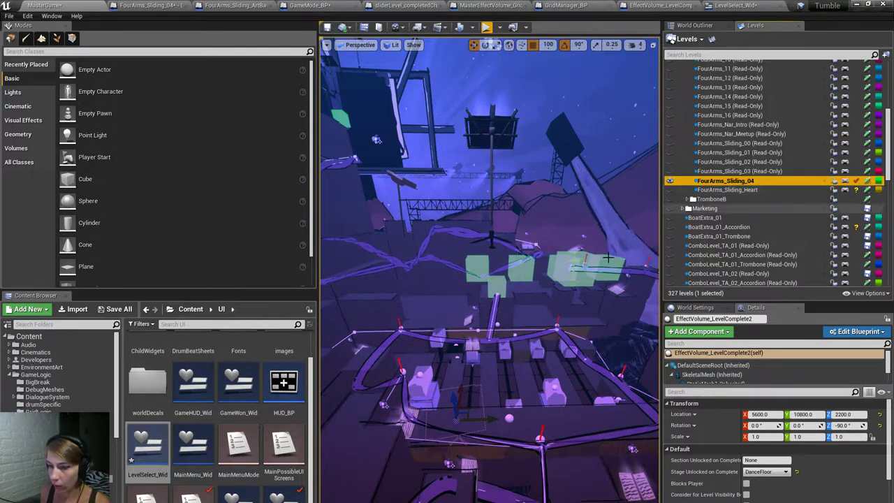
pyautogui.click(523, 388)
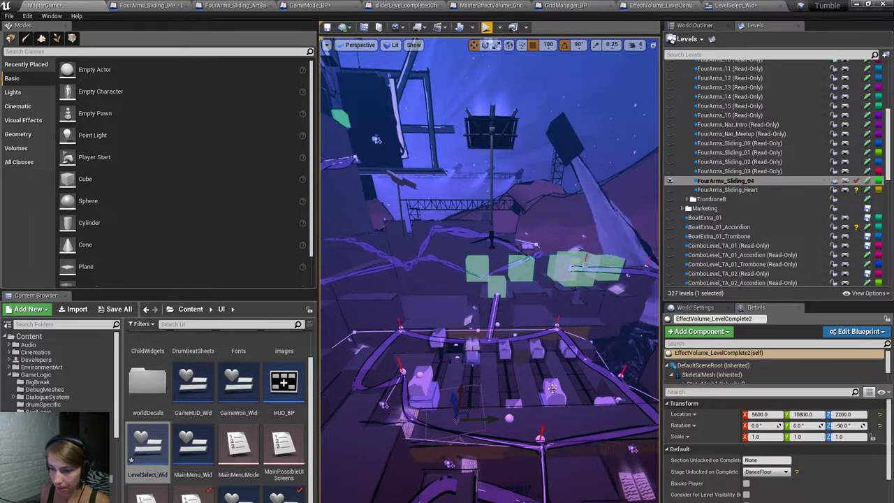
pyautogui.click(757, 391)
pyautogui.write('tags')
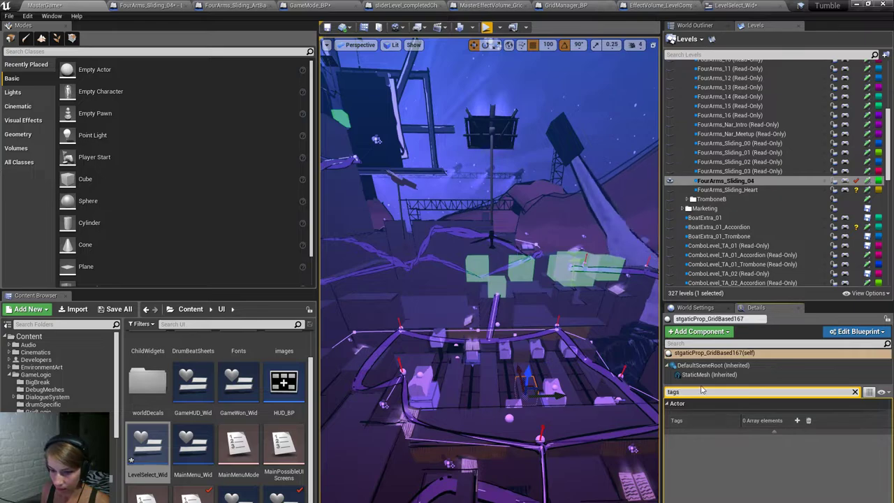
pyautogui.click(527, 383)
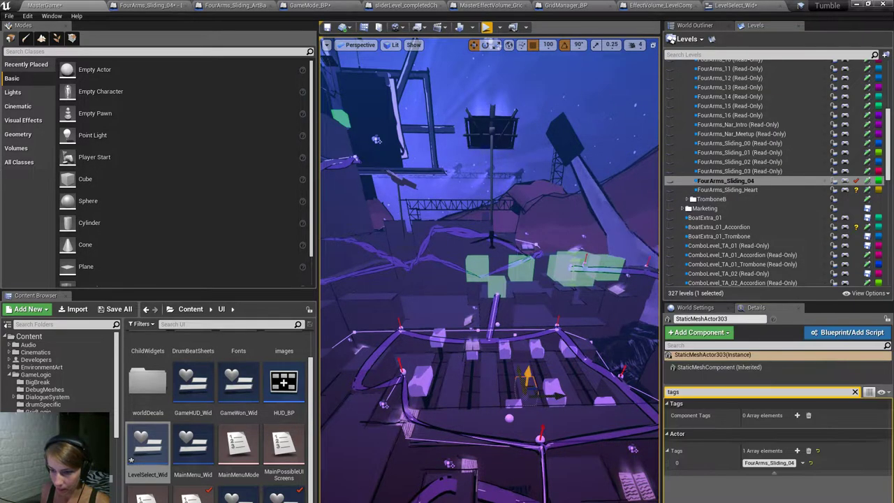
pyautogui.click(768, 462)
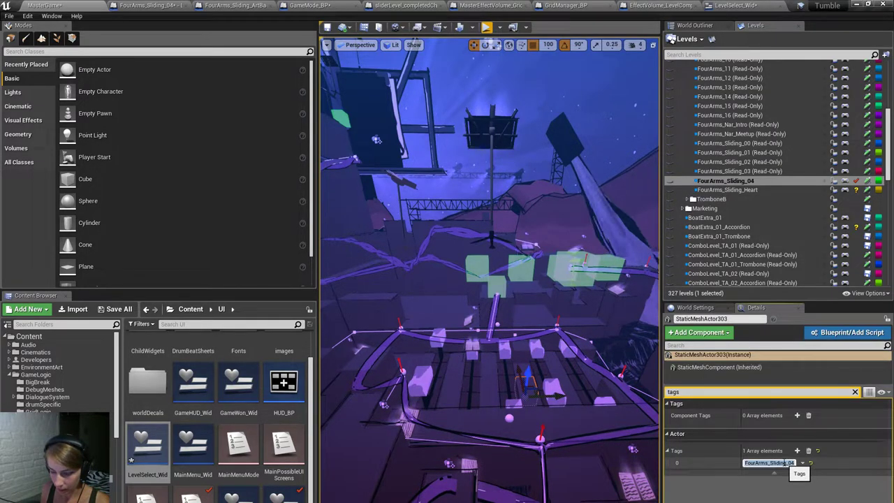
pyautogui.click(762, 5)
pyautogui.click(566, 5)
# Set the bottom FIND node to FourArms_Sliding_04 and wire its AND output into the Return Node.
pyautogui.click(348, 5)
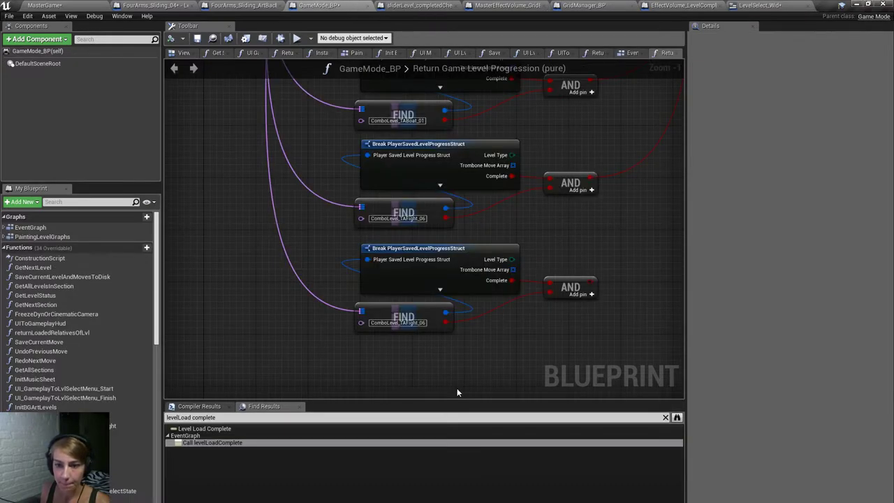
pyautogui.click(399, 325)
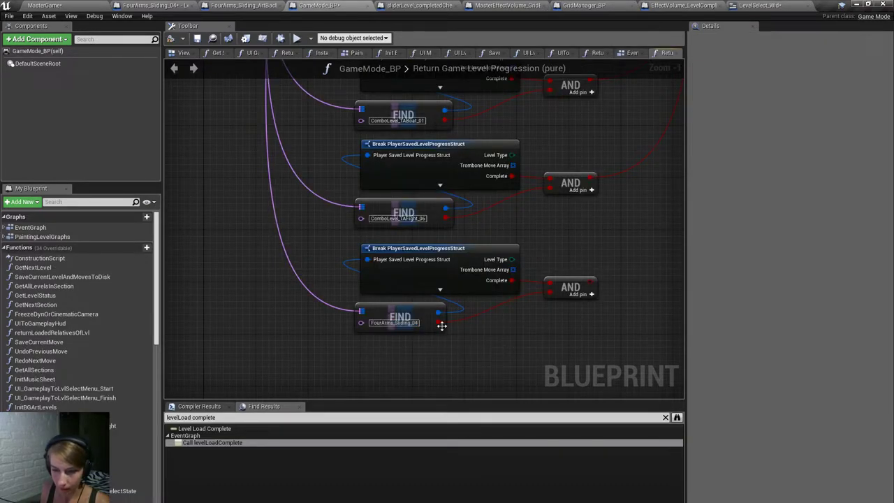
pyautogui.moveTo(542, 343); pyautogui.dragTo(451, 282, button='right')
pyautogui.scroll(-3, 451, 282)
pyautogui.scroll(2, 428, 362)
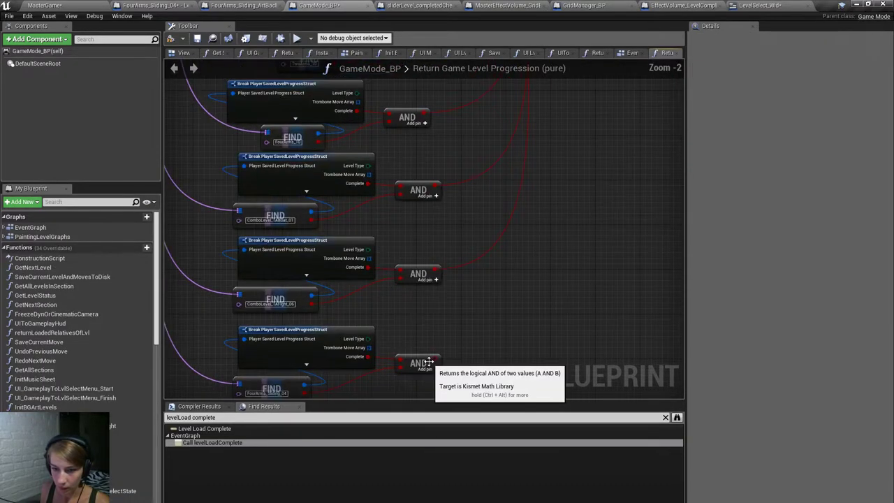
pyautogui.moveTo(437, 363); pyautogui.dragTo(610, 250)
pyautogui.scroll(-1, 609, 158)
pyautogui.moveTo(281, 101); pyautogui.dragTo(286, 146, button='right')
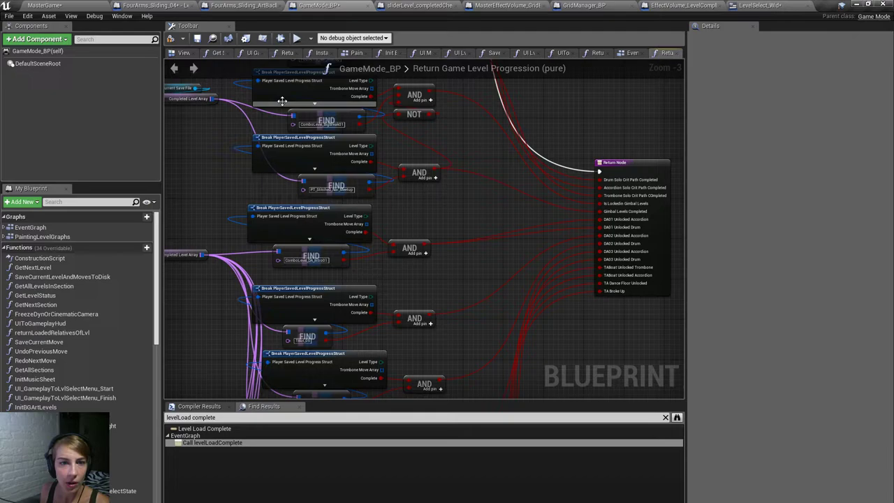
# Save and check out GameMode_BP, close it, and open LevelSelect_Wid.
pyautogui.click(197, 38)
pyautogui.click(509, 370)
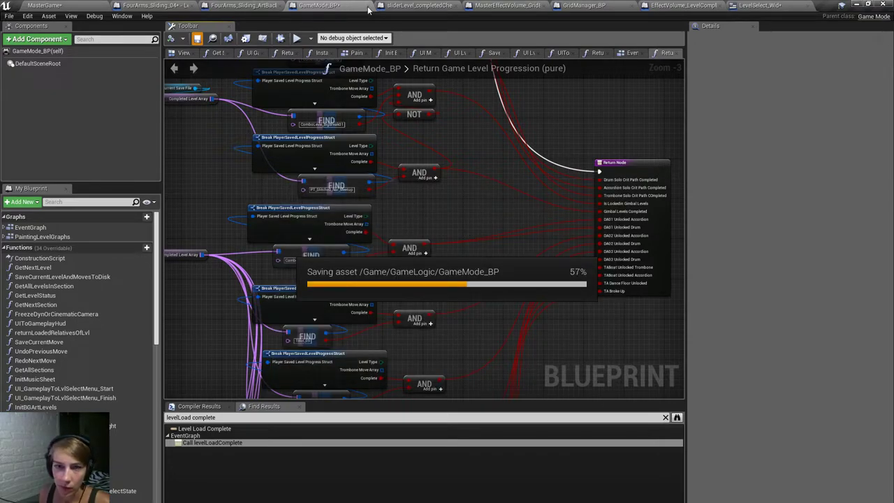
pyautogui.click(368, 6)
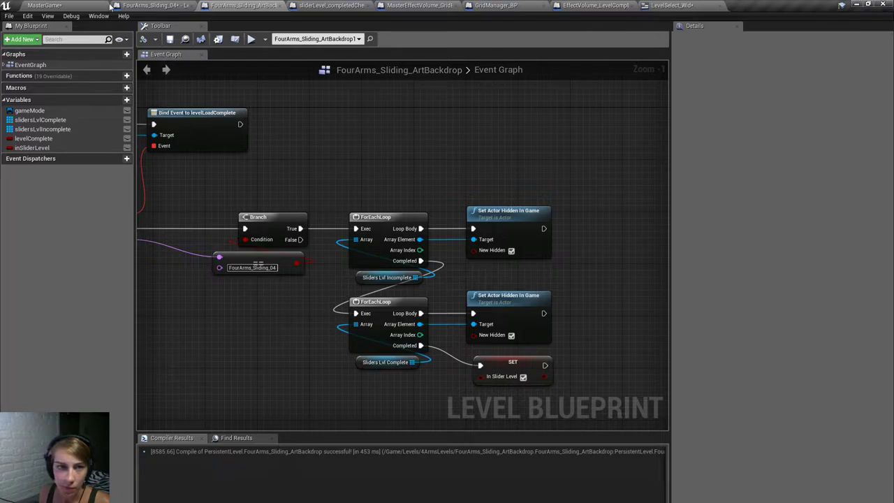
pyautogui.click(84, 5)
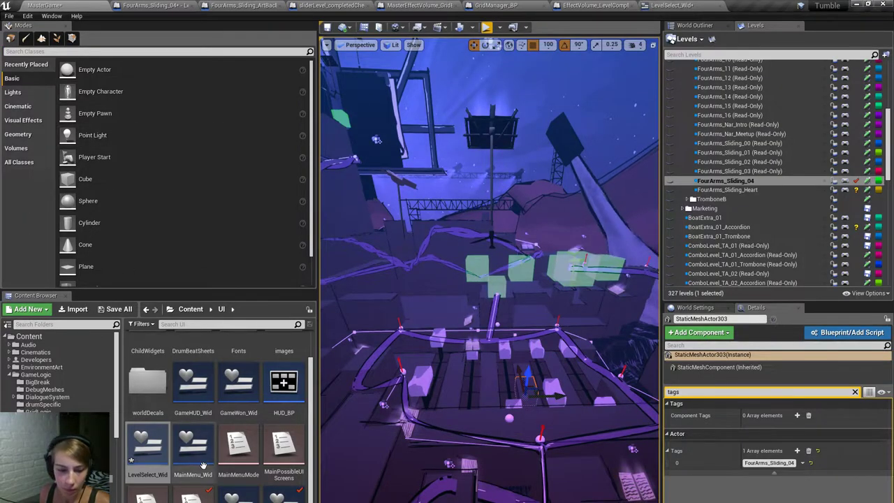
pyautogui.doubleClick(149, 456)
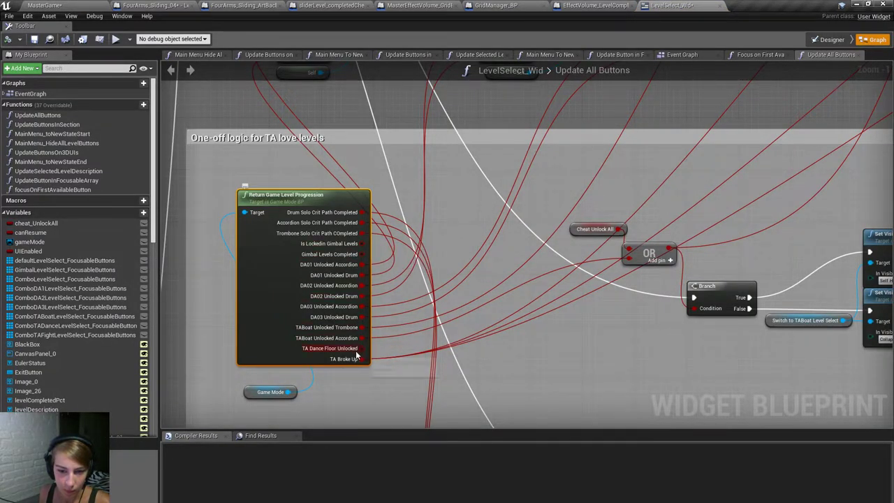
# Add an OR node combining Cheat Unlock All with the menu button's Unlocked 1.
pyautogui.moveTo(802, 198); pyautogui.dragTo(620, 408, button='right')
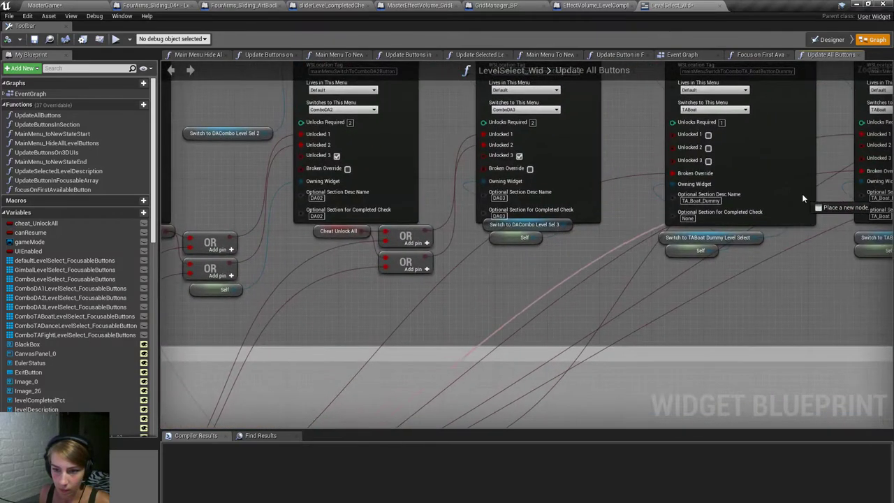
pyautogui.moveTo(747, 262); pyautogui.dragTo(585, 371)
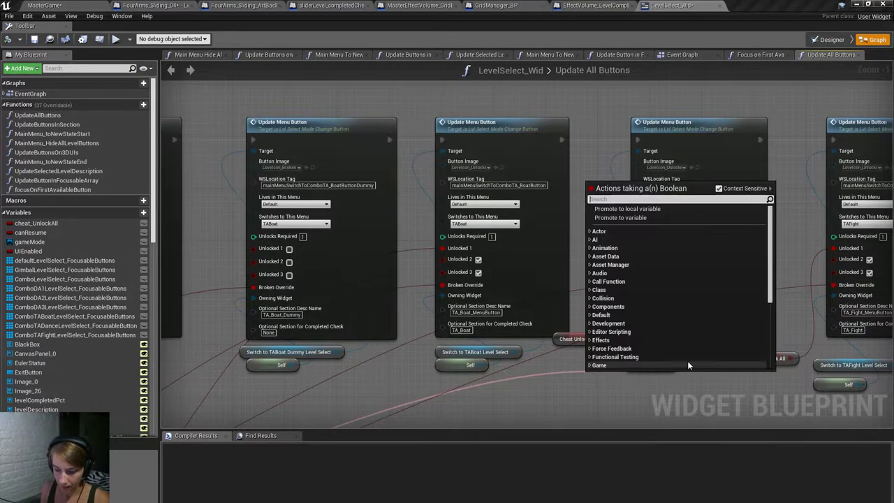
pyautogui.write('or')
pyautogui.press('Return')
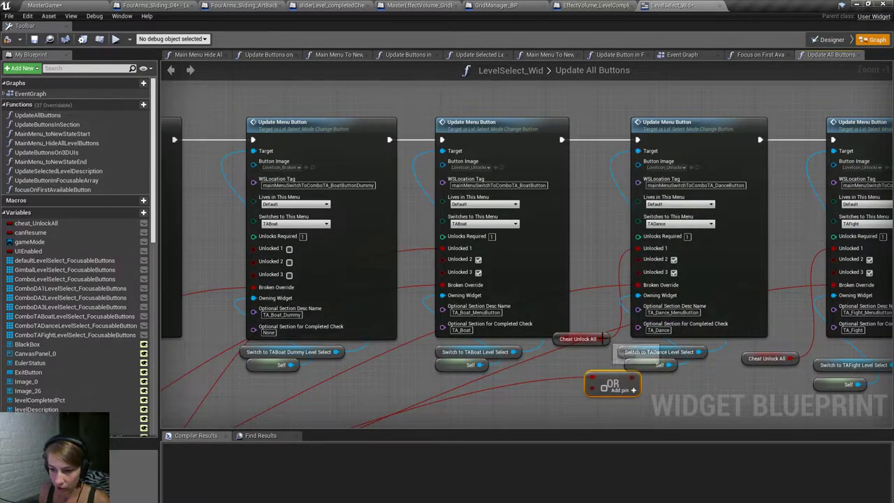
pyautogui.moveTo(599, 337); pyautogui.dragTo(561, 398)
pyautogui.moveTo(646, 253); pyautogui.dragTo(598, 411)
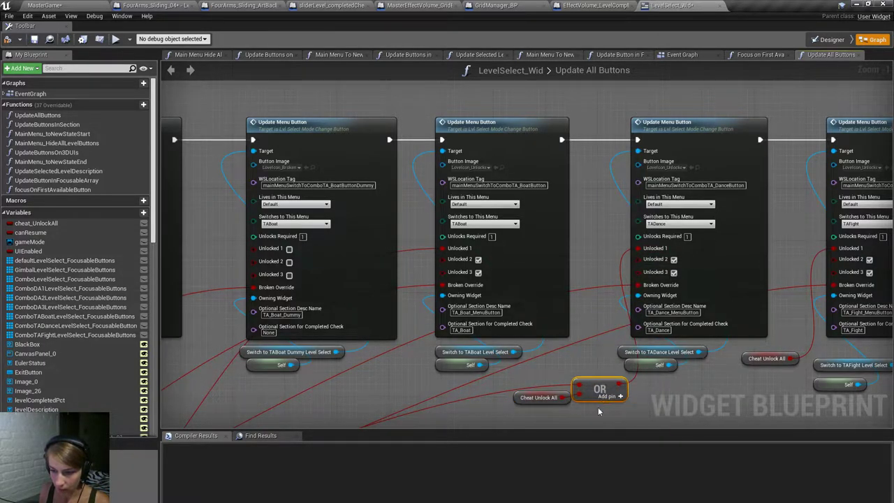
pyautogui.moveTo(606, 377); pyautogui.dragTo(580, 385)
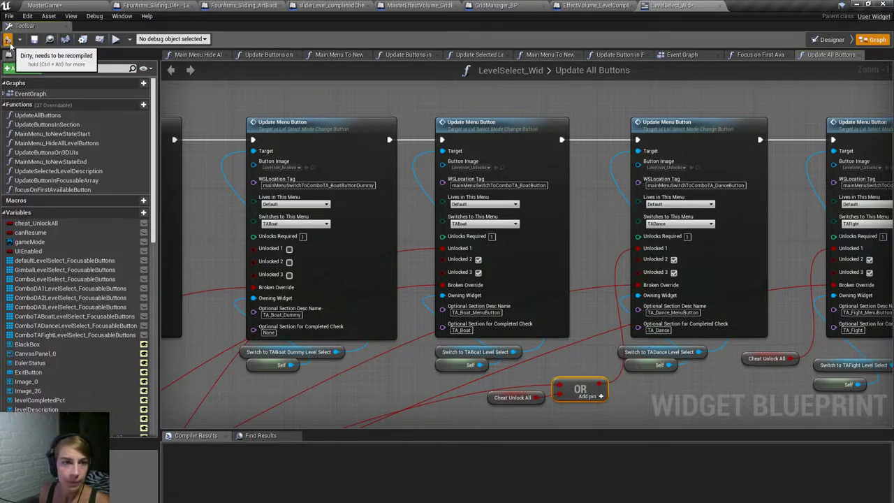
# Compile, save and check out LevelSelect_Wid.
pyautogui.click(35, 41)
pyautogui.click(35, 41)
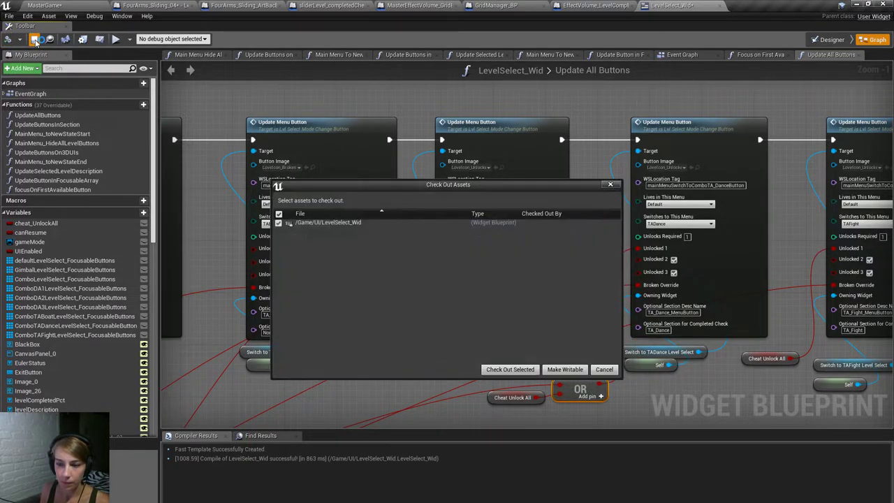
pyautogui.click(497, 369)
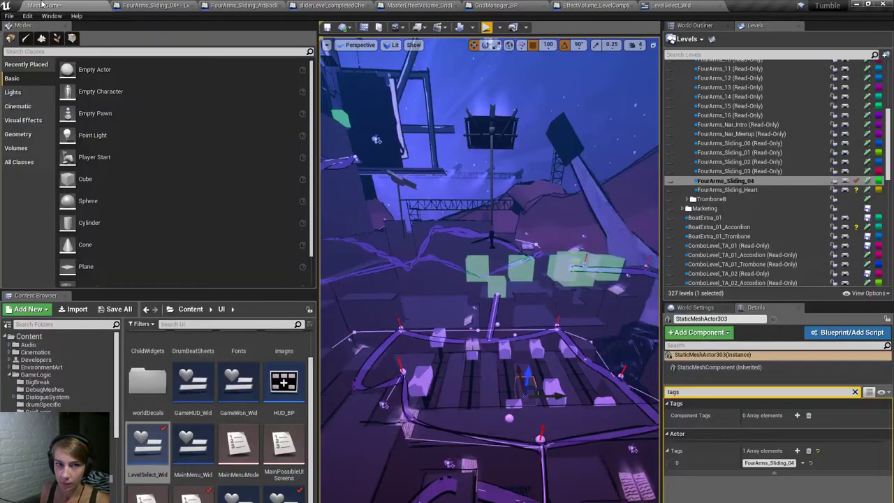
# Play-test MasterGame fullscreen, restart the session, and enter the Building the Dance Floor 5 puzzle.
pyautogui.click(45, 5)
pyautogui.moveTo(459, 175); pyautogui.dragTo(460, 202, button='right')
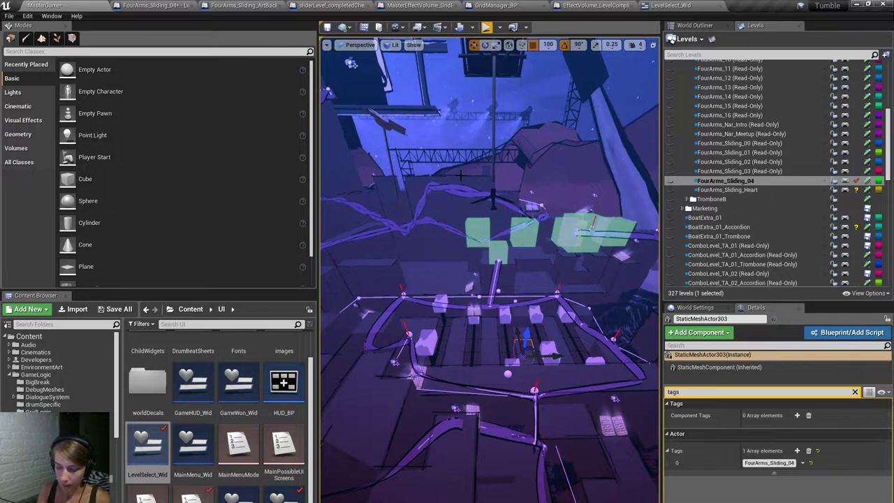
pyautogui.hotkey('alt', 'p')
pyautogui.press('F11')
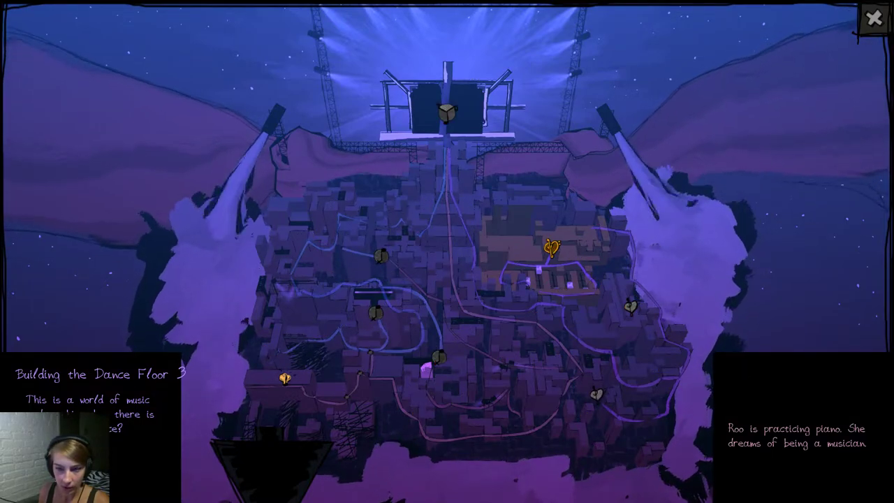
pyautogui.press('Escape')
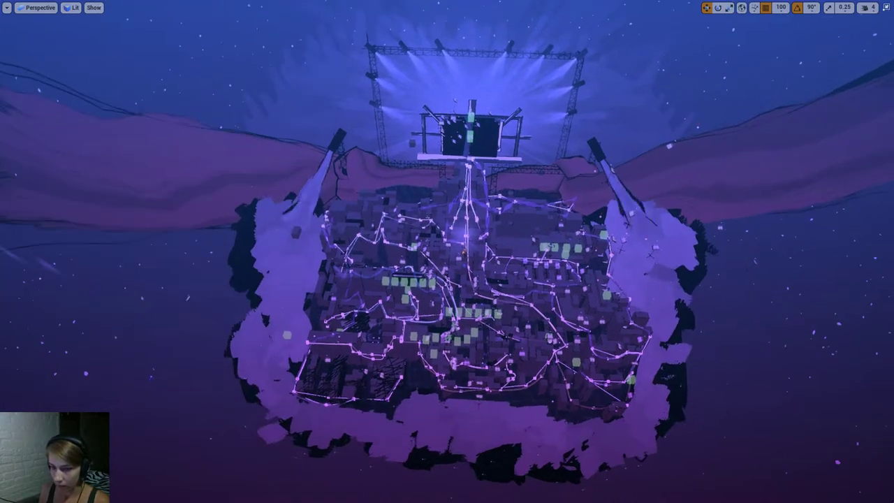
pyautogui.hotkey('alt', 'p')
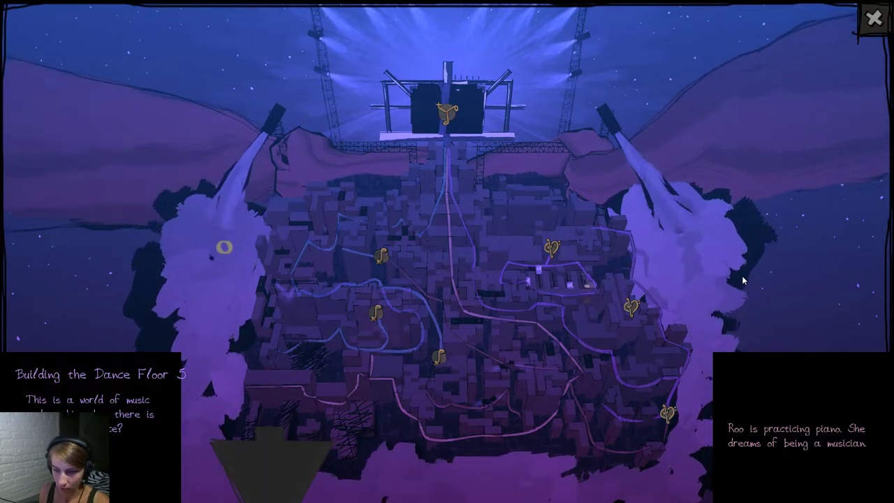
pyautogui.press('Return')
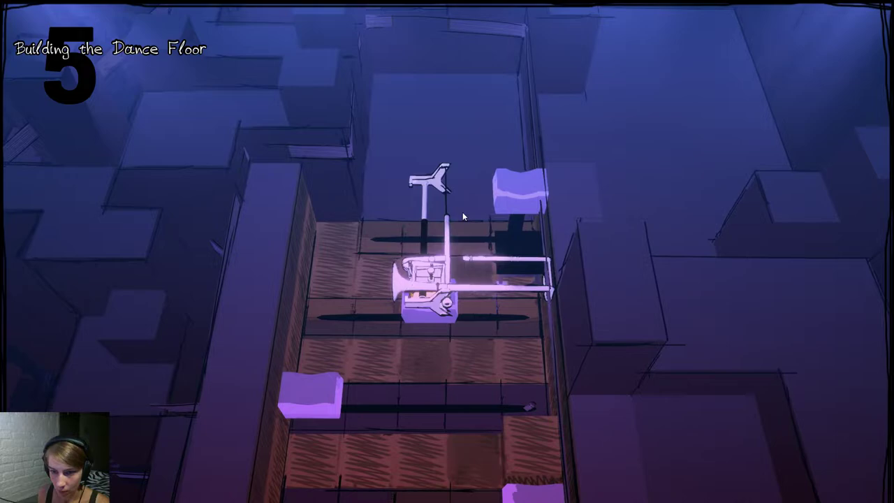
# Swing the machine's arm upward, stop the play test, and restore the full editor layout.
pyautogui.moveTo(463, 214); pyautogui.dragTo(489, 255)
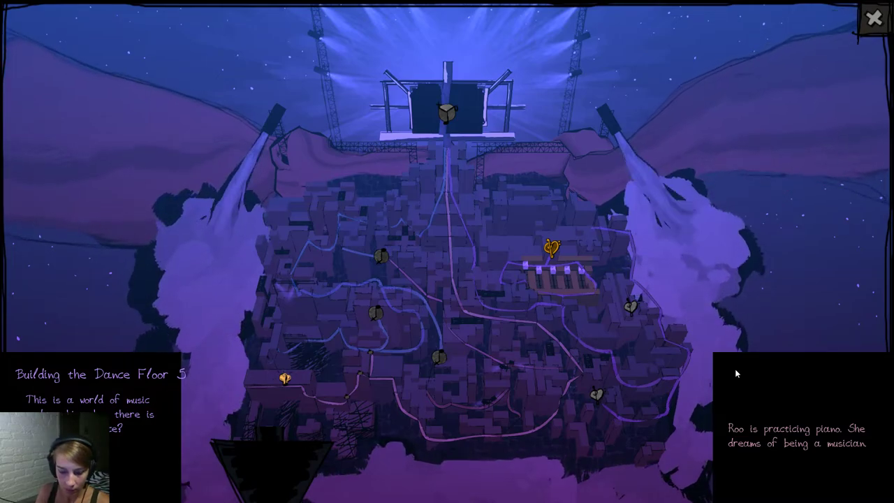
pyautogui.press('Escape')
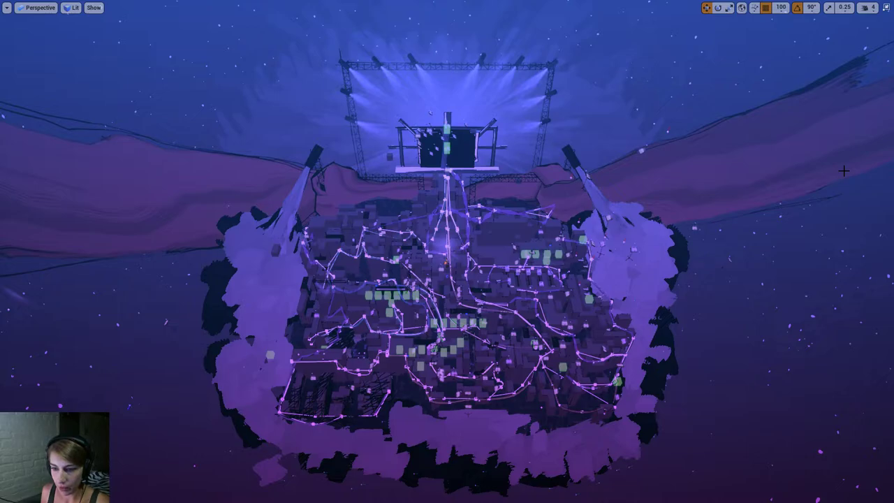
pyautogui.click(887, 7)
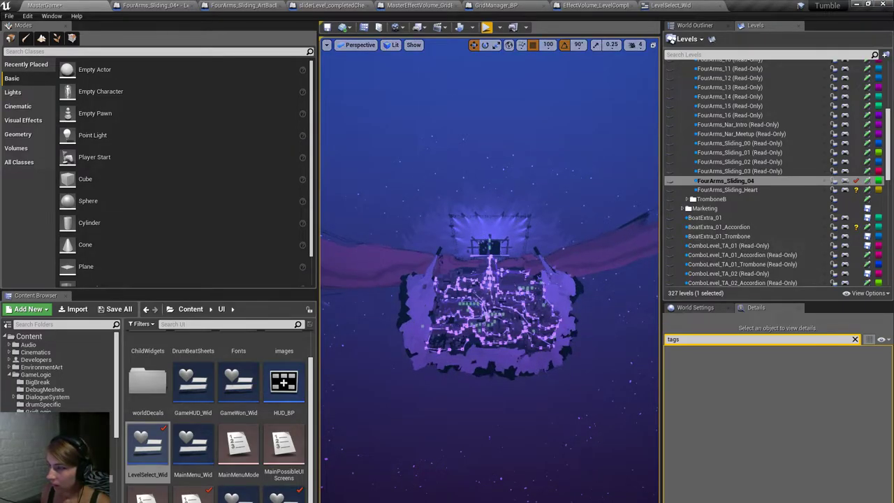
# Check out the selected modified level files so the map saves, then quit the editor.
pyautogui.click(6, 17)
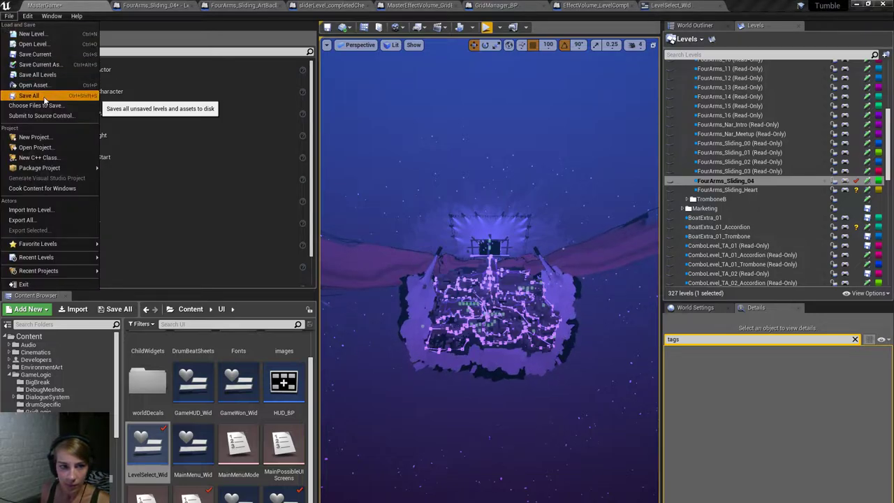
pyautogui.click(43, 97)
pyautogui.moveTo(621, 237); pyautogui.dragTo(620, 187)
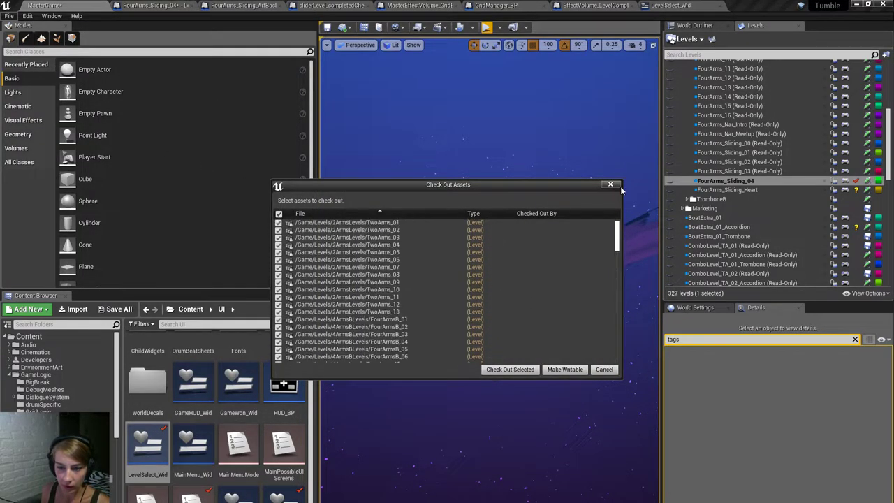
pyautogui.click(504, 369)
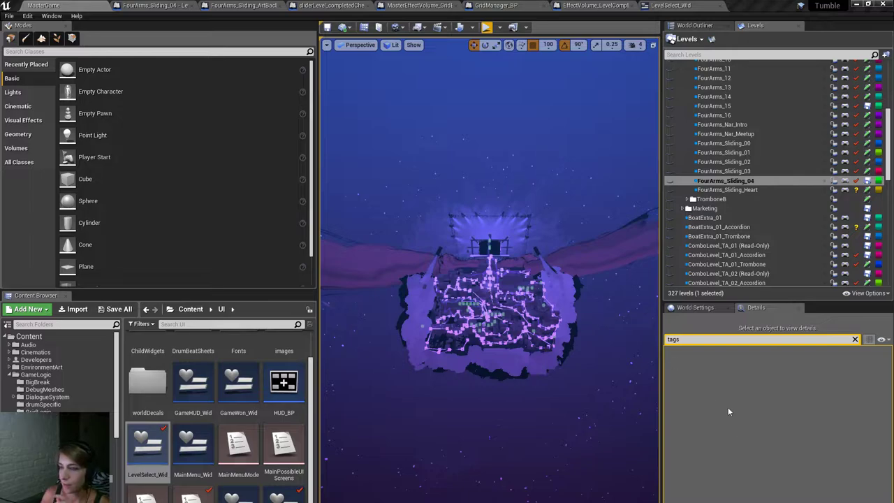
pyautogui.click(885, 4)
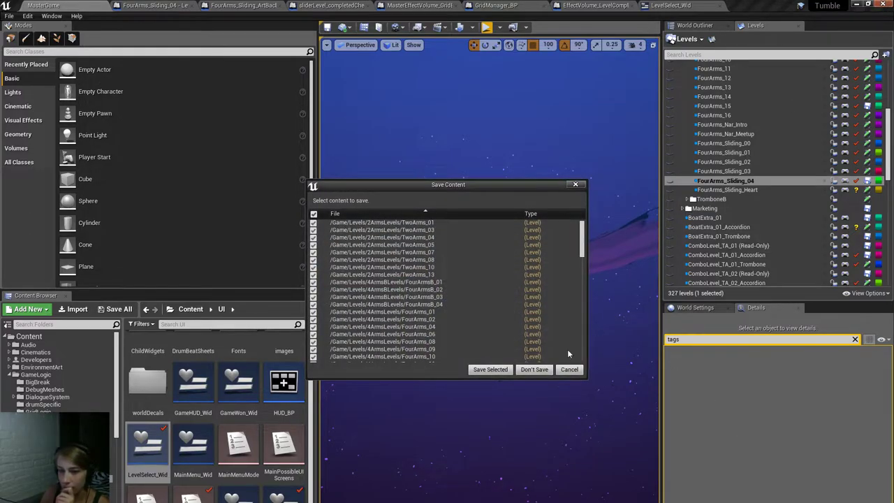
# Choose Don't Save in the Save Content dialog so the editor closes.
pyautogui.click(535, 369)
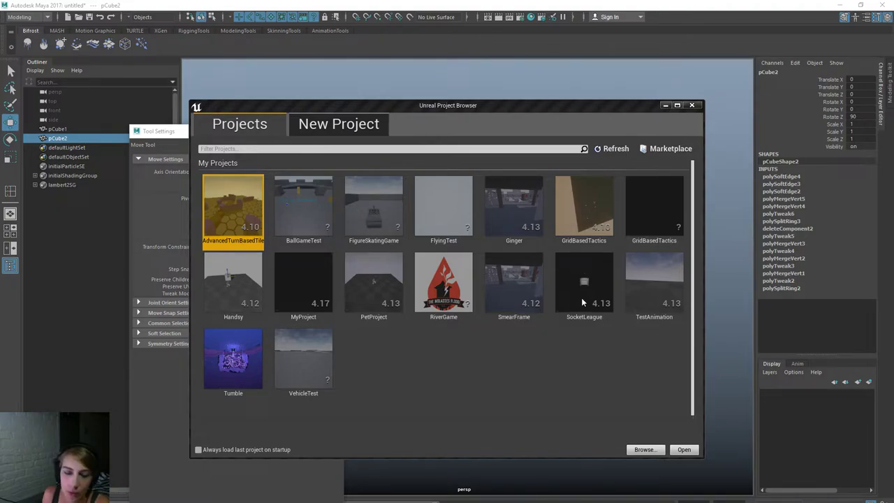
# Open the Tumble project from My Projects in the Project Browser.
pyautogui.doubleClick(235, 388)
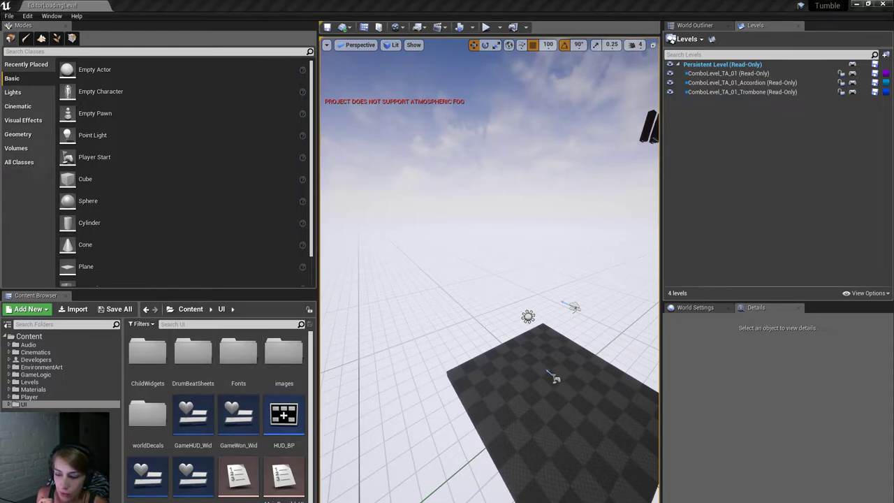
# Open the MasterGame level, orbit down onto it, and switch the viewport to immersive mode.
pyautogui.click(9, 15)
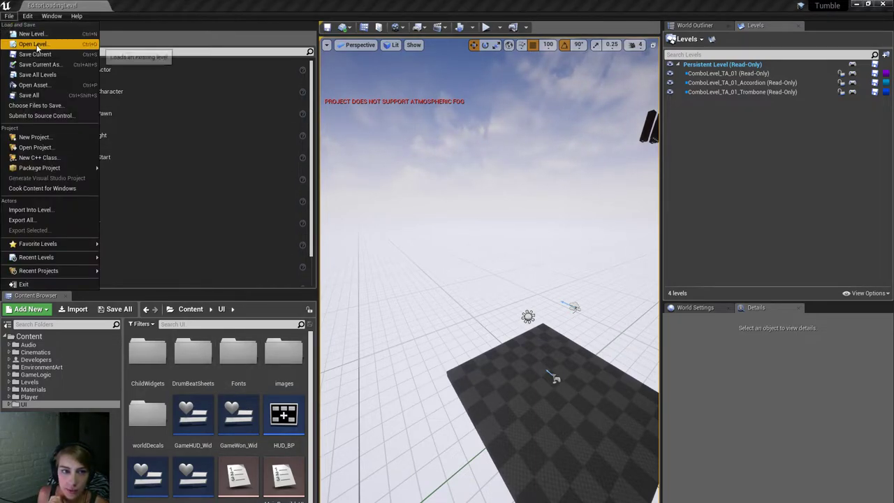
pyautogui.click(33, 44)
pyautogui.doubleClick(537, 229)
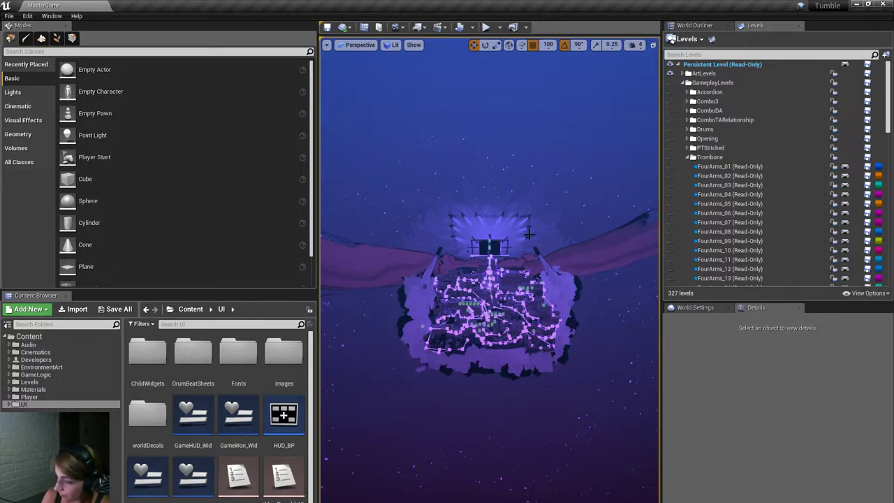
pyautogui.moveTo(592, 347)
pyautogui.mouseDown(button='right')
pyautogui.moveTo(591, 335)
pyautogui.moveTo(592, 388)
pyautogui.moveTo(608, 388)
pyautogui.moveTo(597, 356)
pyautogui.mouseUp(button='right')
pyautogui.press('F11')
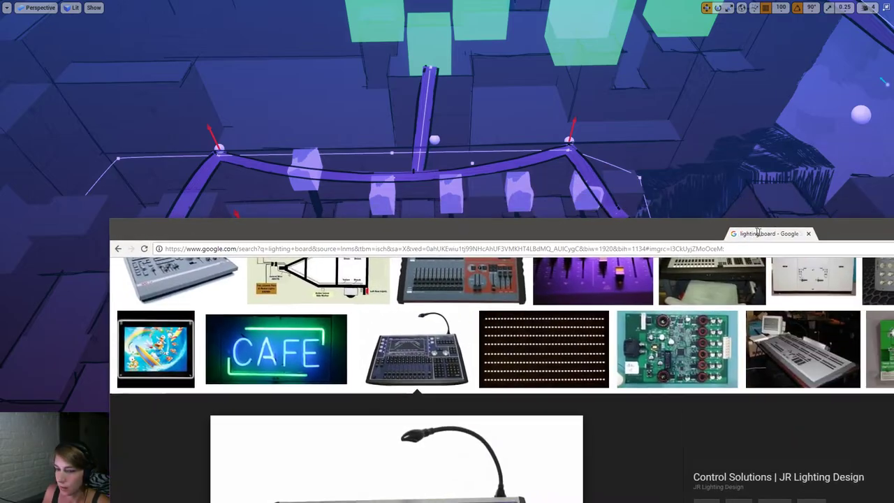
pyautogui.scroll(-4, 493, 479)
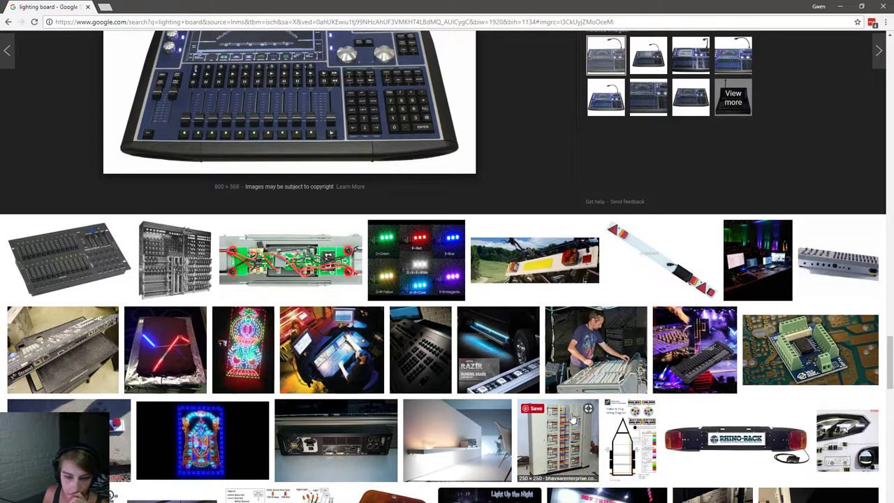
pyautogui.scroll(-2, 571, 419)
pyautogui.scroll(-2, 571, 418)
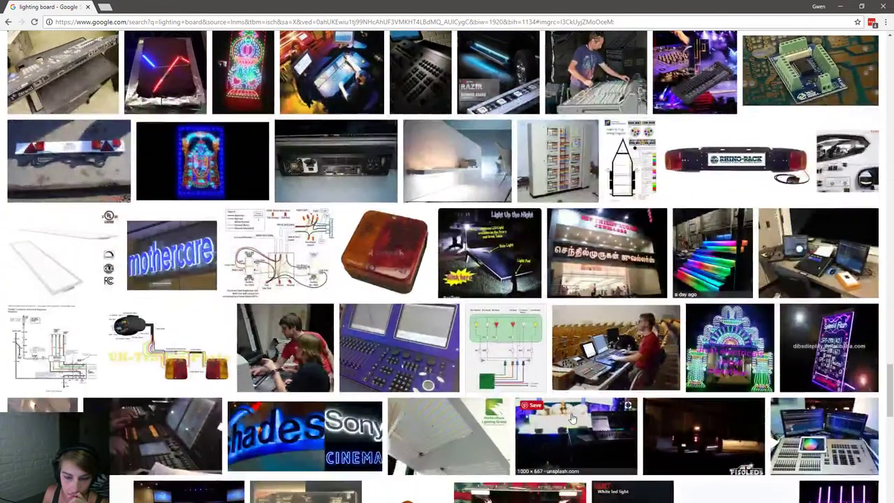
pyautogui.scroll(-2, 571, 417)
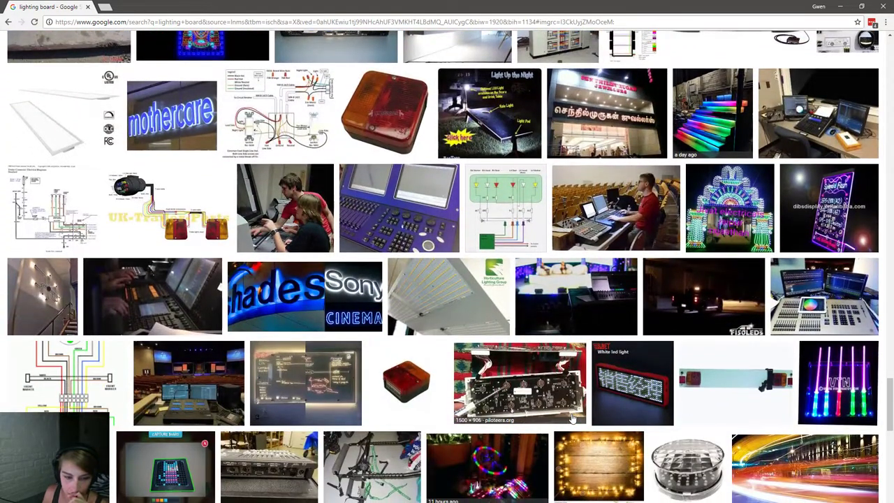
pyautogui.scroll(-2, 571, 417)
pyautogui.moveTo(571, 417)
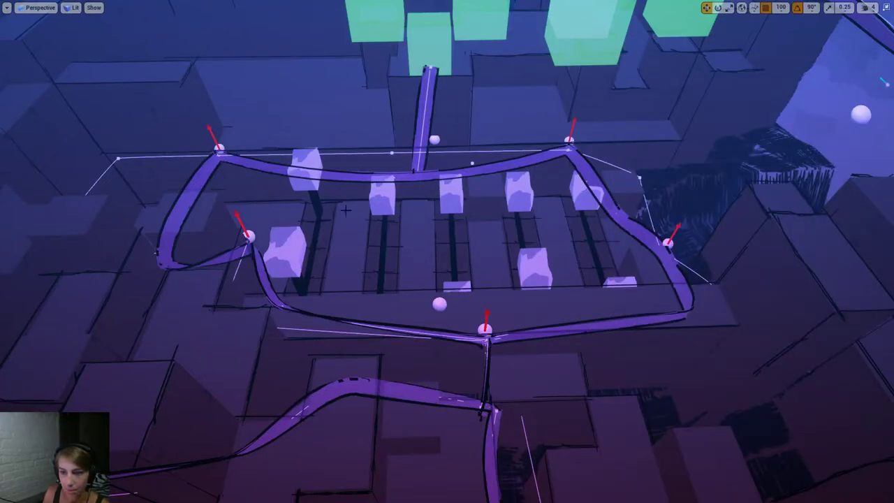
# Fly the camera to a clicked spot, sweep up to an aerial view, and start play (Alt+P).
pyautogui.rightClick(461, 232)
pyautogui.write('g')
pyautogui.press('Return')
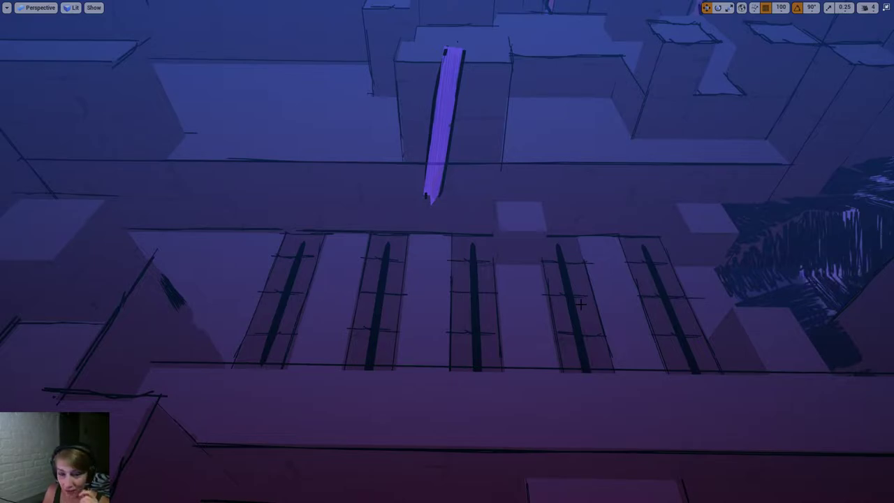
pyautogui.moveTo(581, 303); pyautogui.dragTo(580, 303, button='right')
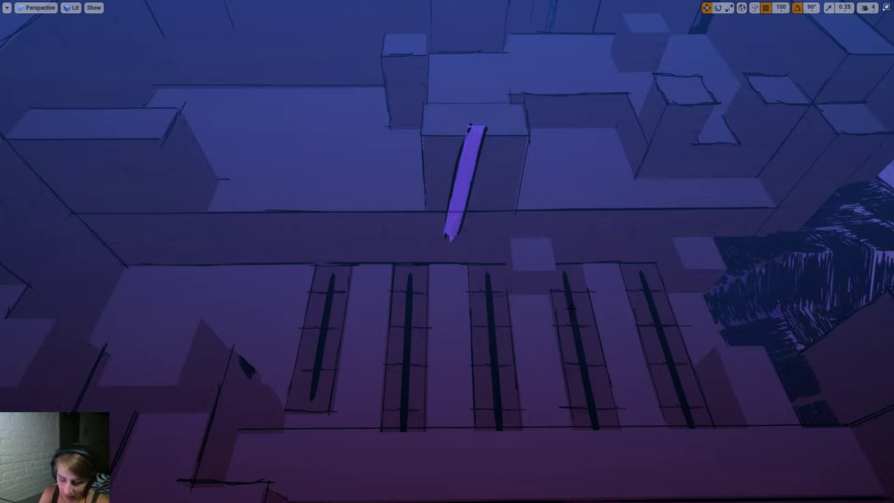
pyautogui.hotkey('alt', 'p')
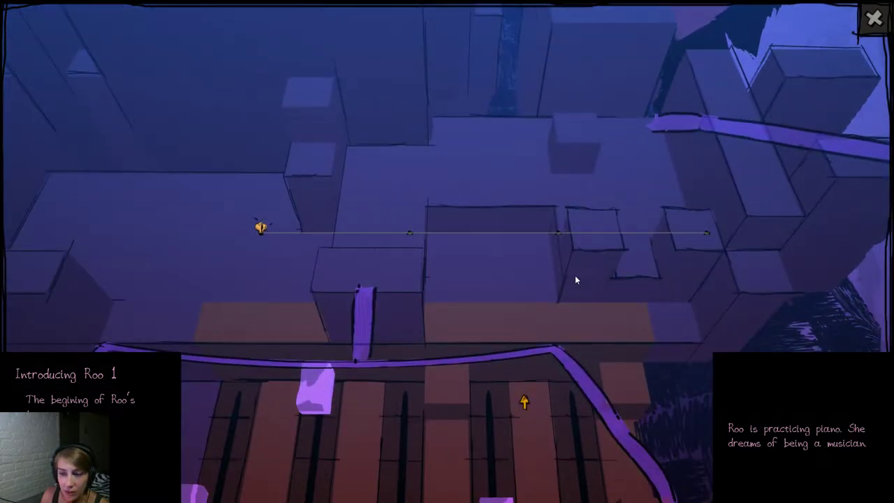
# Jump to the TA_Dance puzzle and orbit the camera around the dancing contraption.
pyautogui.click(260, 229)
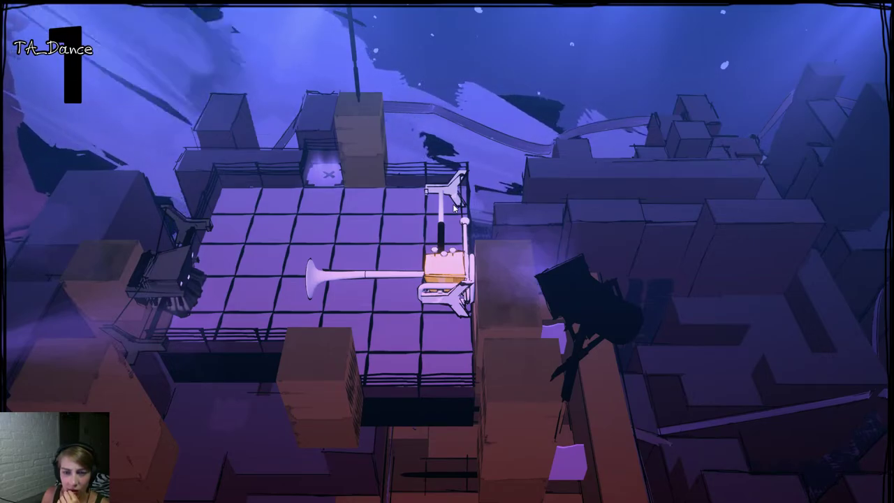
pyautogui.moveTo(196, 307); pyautogui.dragTo(667, 304)
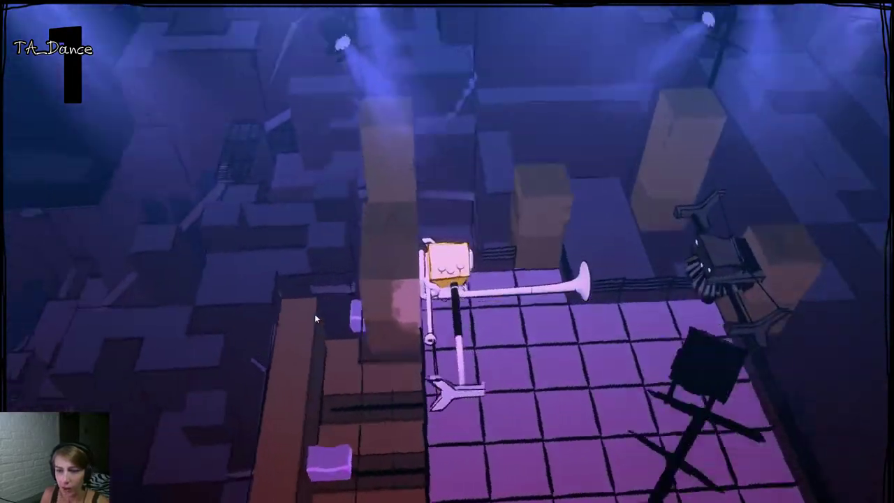
# Stop the play test, exit immersive mode, and make ComboLevel_TALove_01, Accordion and Trombone visible.
pyautogui.press('Escape')
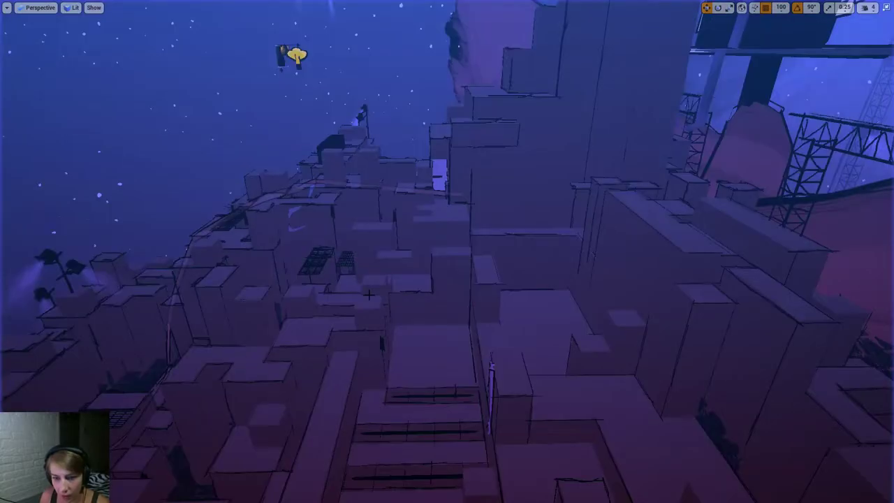
pyautogui.press('F11')
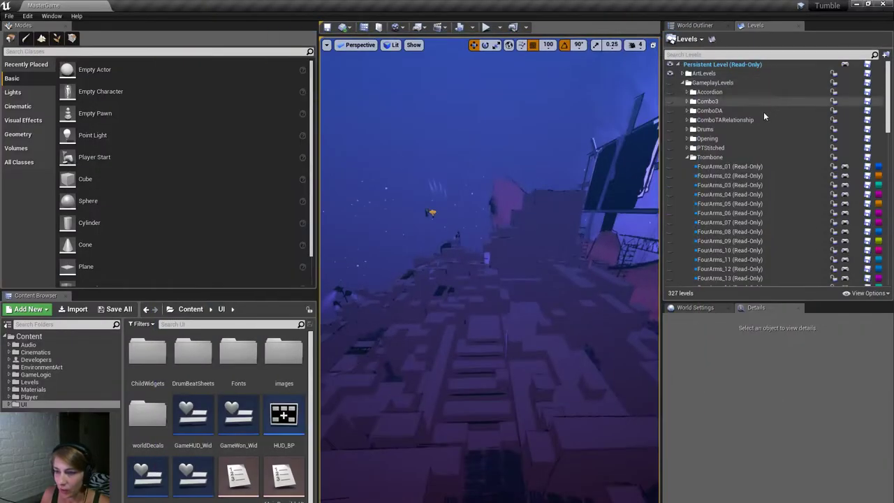
pyautogui.click(688, 157)
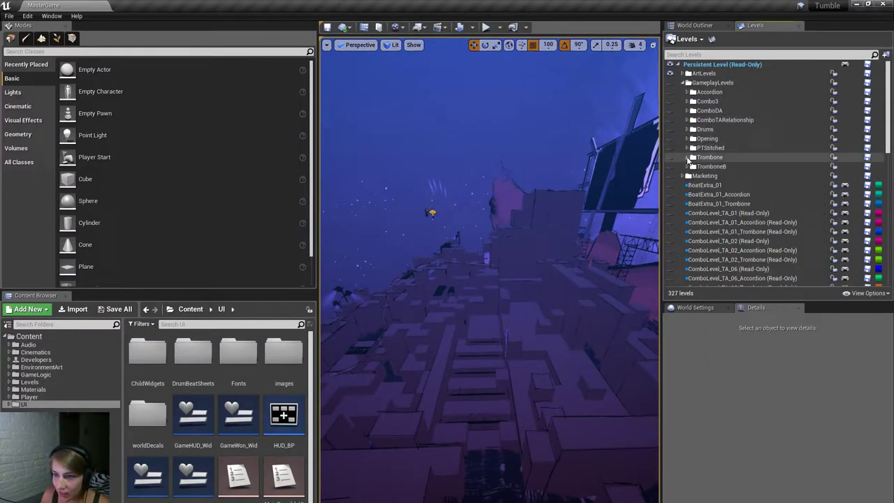
pyautogui.click(690, 120)
pyautogui.moveTo(889, 72); pyautogui.dragTo(888, 144)
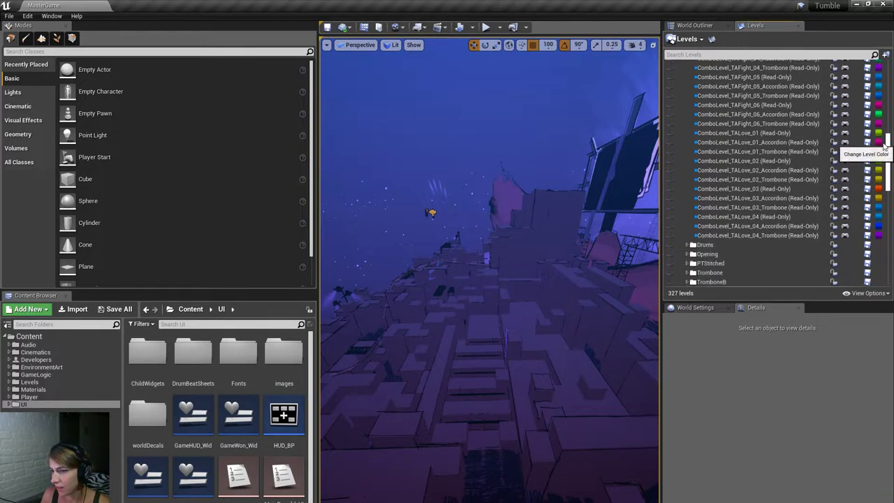
pyautogui.click(669, 133)
pyautogui.click(670, 142)
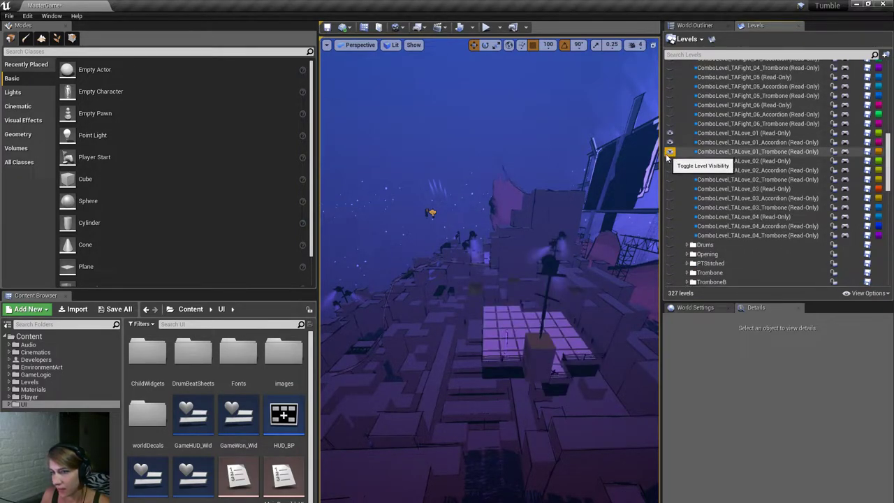
pyautogui.click(669, 151)
# Select the MovingPlatform_GridBased4 sphere, hide ComboTARelationship and Accordion levels, then reshow TALove_01.
pyautogui.moveTo(473, 251); pyautogui.dragTo(476, 303, button='right')
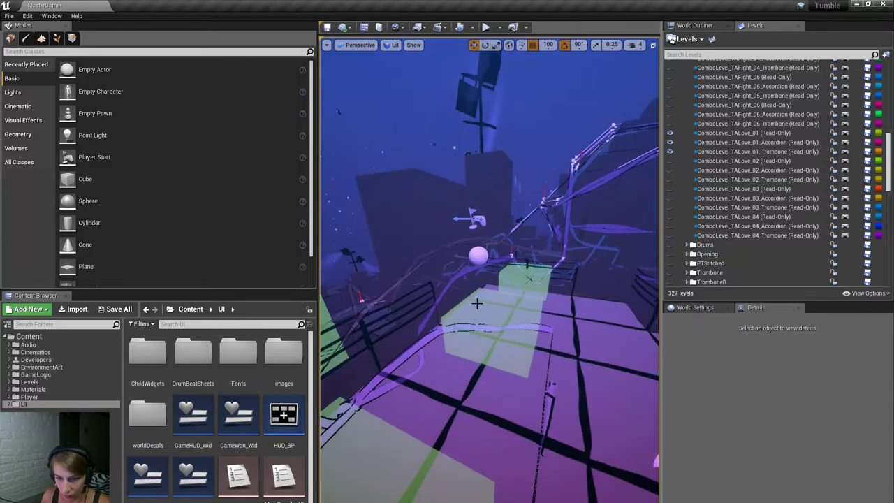
pyautogui.click(477, 255)
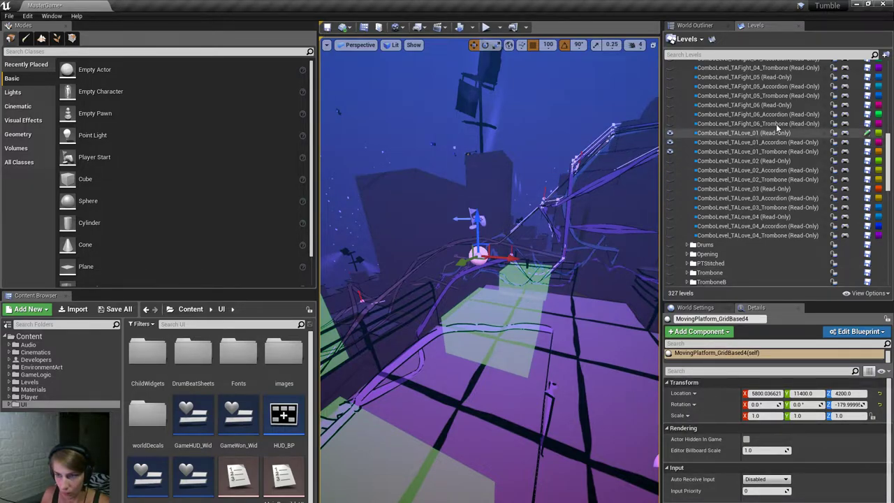
pyautogui.moveTo(889, 160); pyautogui.dragTo(878, 81)
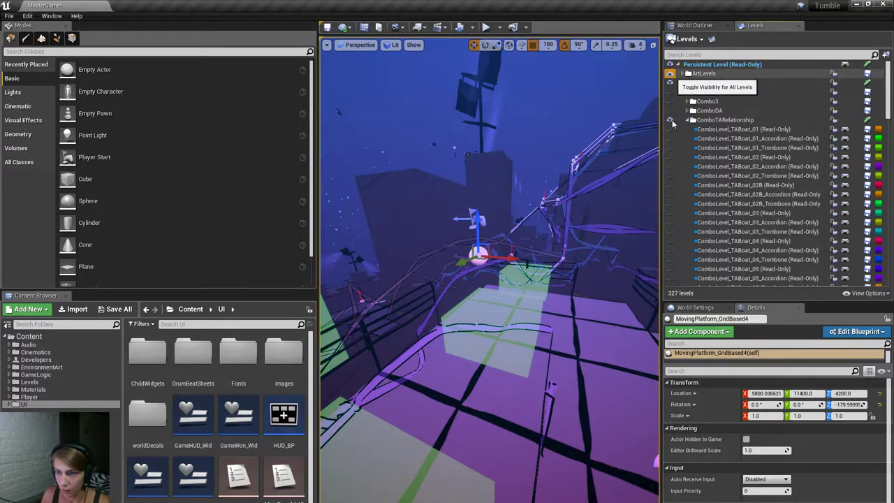
pyautogui.click(670, 120)
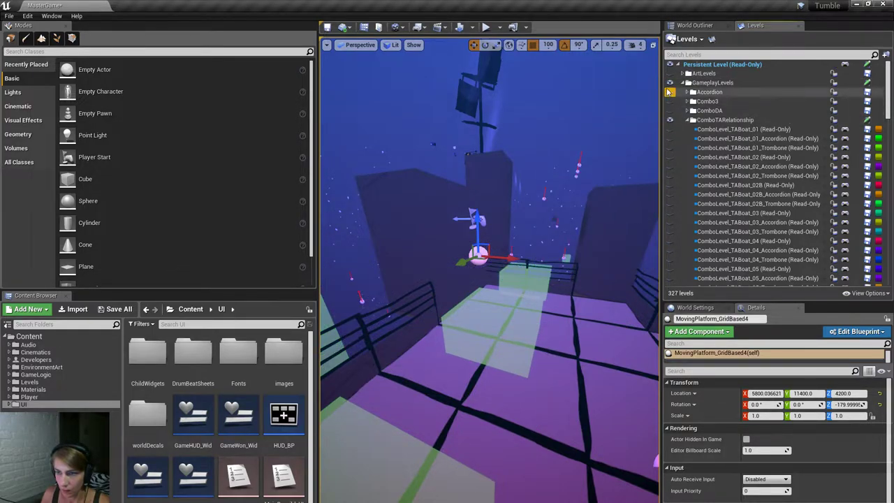
pyautogui.click(669, 91)
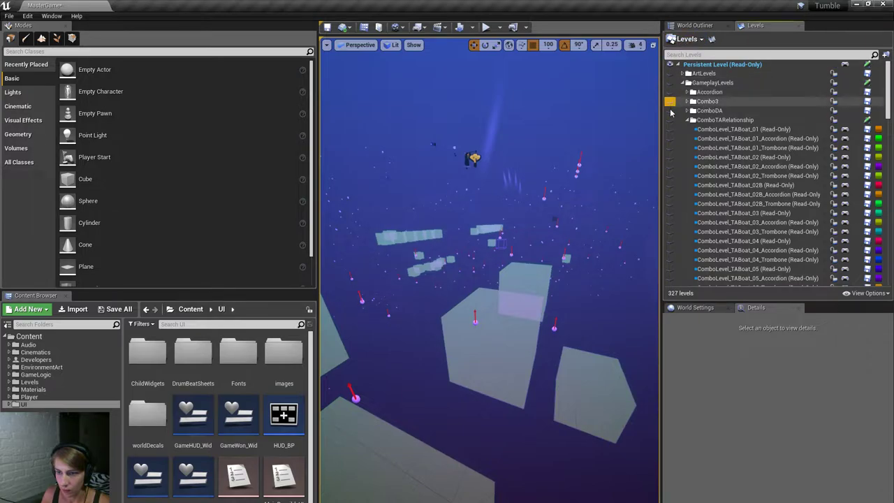
pyautogui.scroll(-5, 722, 187)
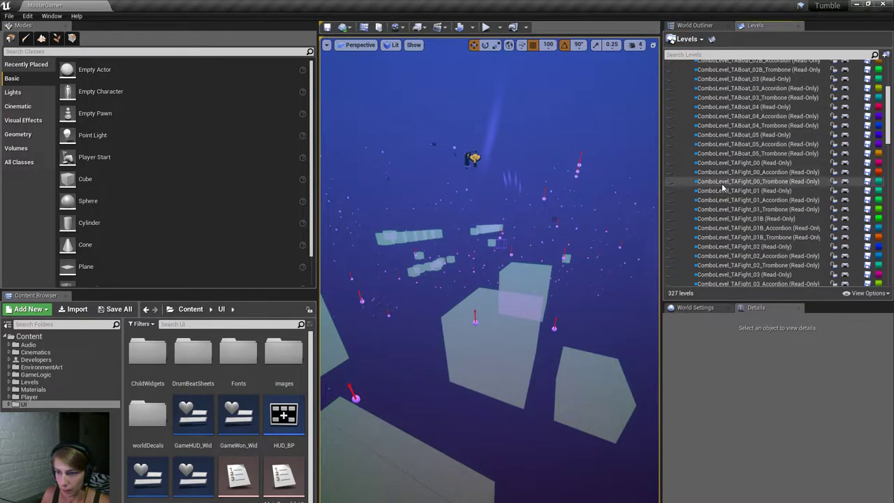
pyautogui.scroll(-9, 681, 199)
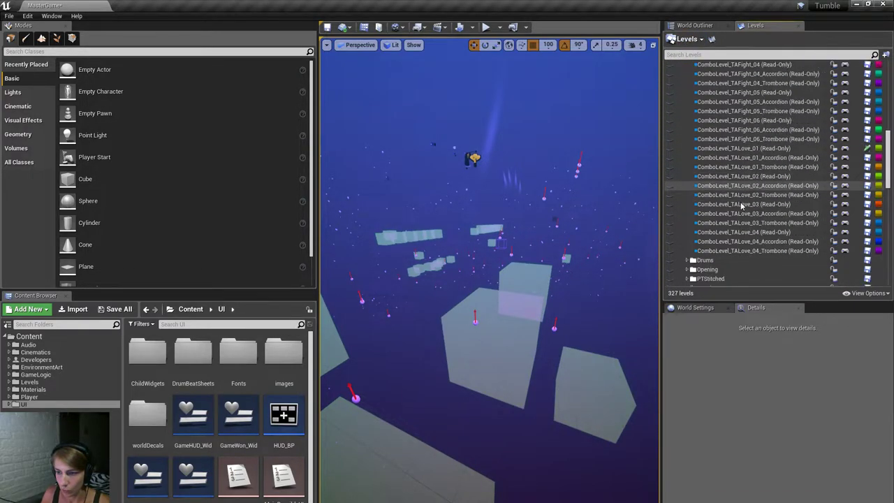
pyautogui.click(670, 158)
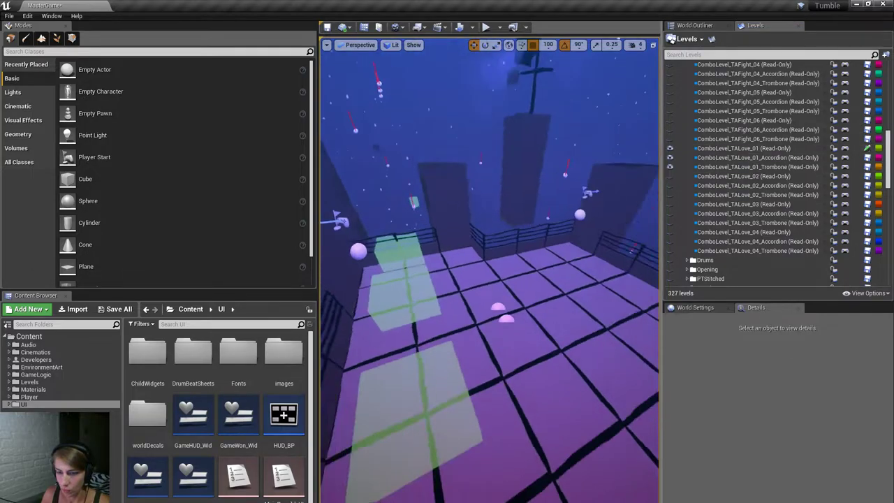
pyautogui.moveTo(489, 314); pyautogui.dragTo(566, 244, button='right')
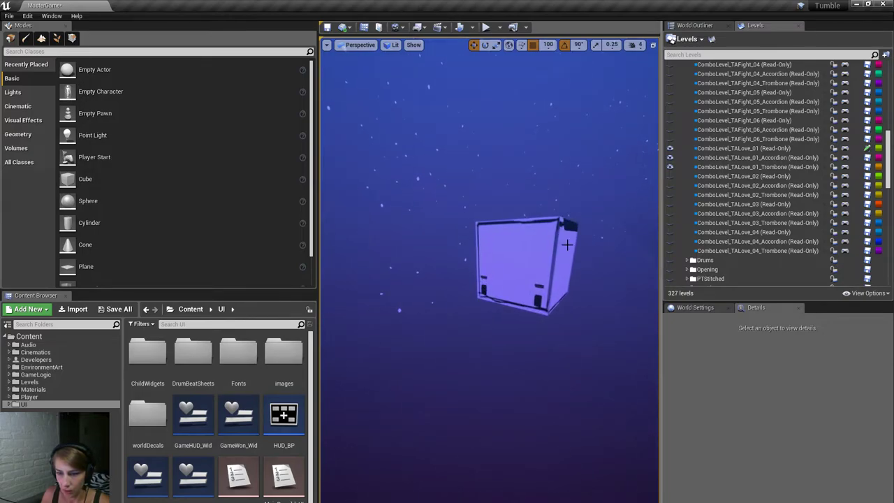
pyautogui.click(551, 253)
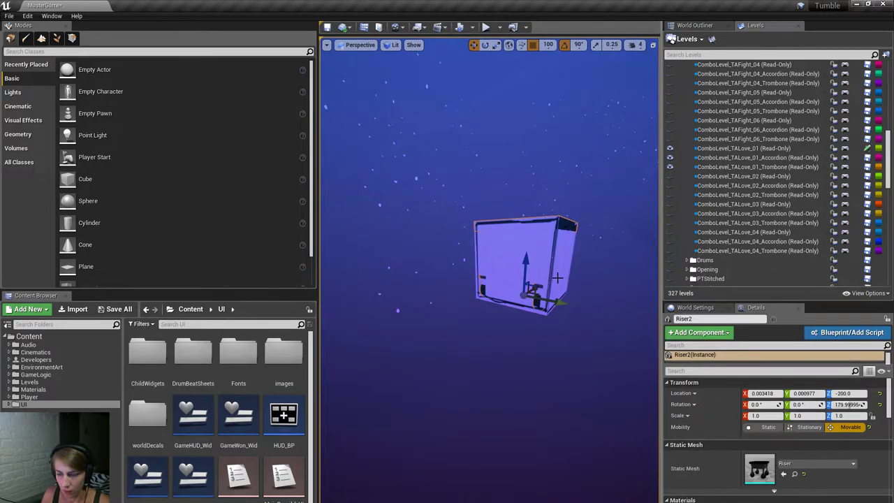
pyautogui.moveTo(531, 307); pyautogui.dragTo(535, 393, button='middle')
pyautogui.moveTo(537, 391); pyautogui.dragTo(614, 422)
pyautogui.hotkey('ctrl', 'z')
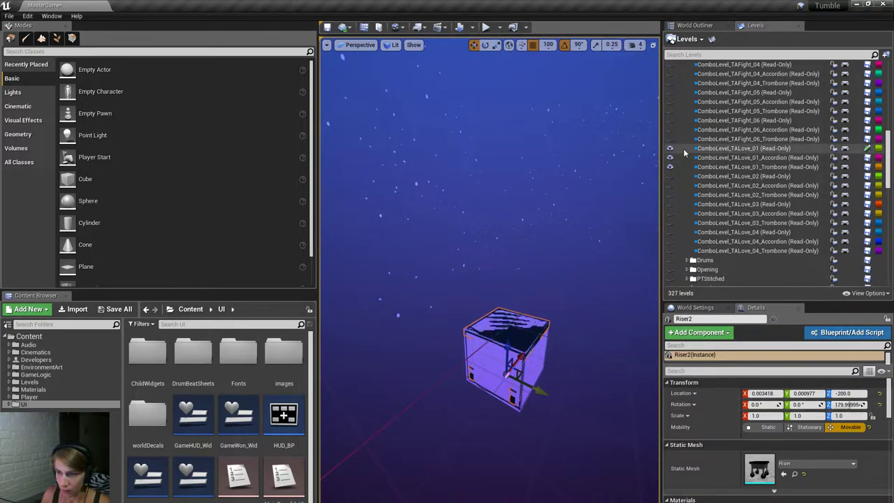
pyautogui.moveTo(451, 223); pyautogui.dragTo(481, 228, button='right')
pyautogui.click(403, 313)
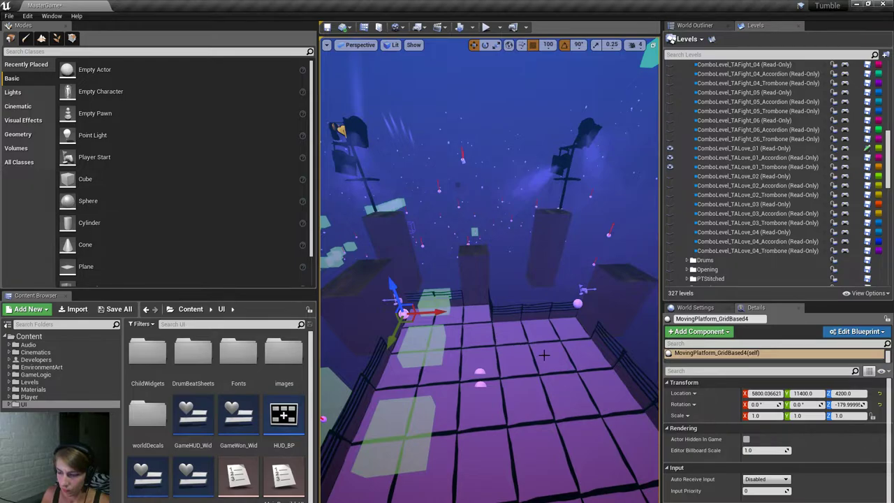
pyautogui.moveTo(543, 355); pyautogui.dragTo(539, 314, button='right')
pyautogui.click(466, 334)
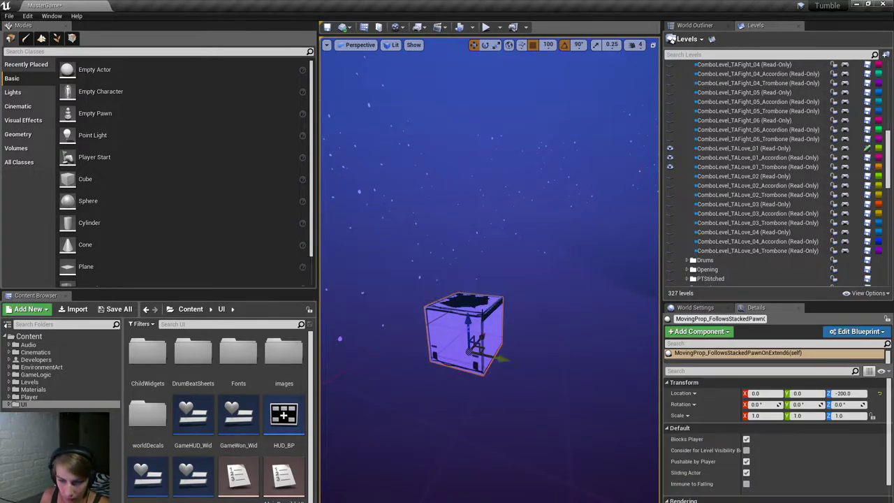
pyautogui.press('Escape')
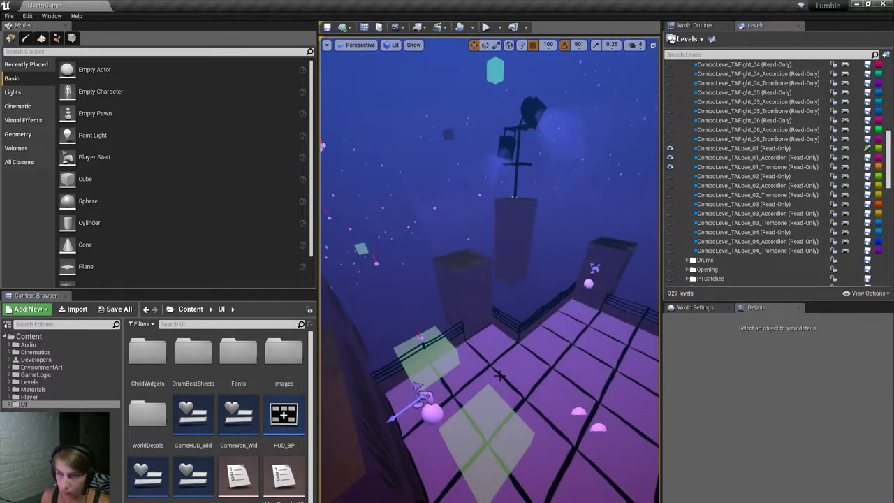
pyautogui.click(694, 25)
pyautogui.click(754, 25)
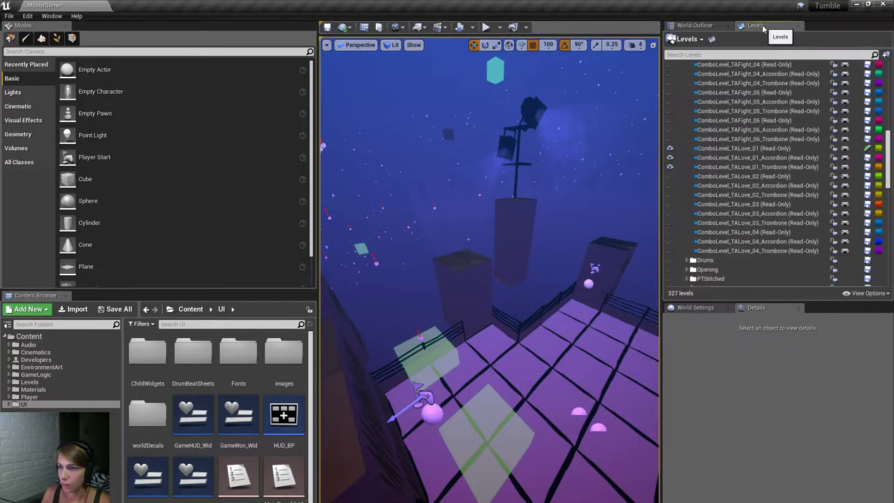
pyautogui.click(433, 412)
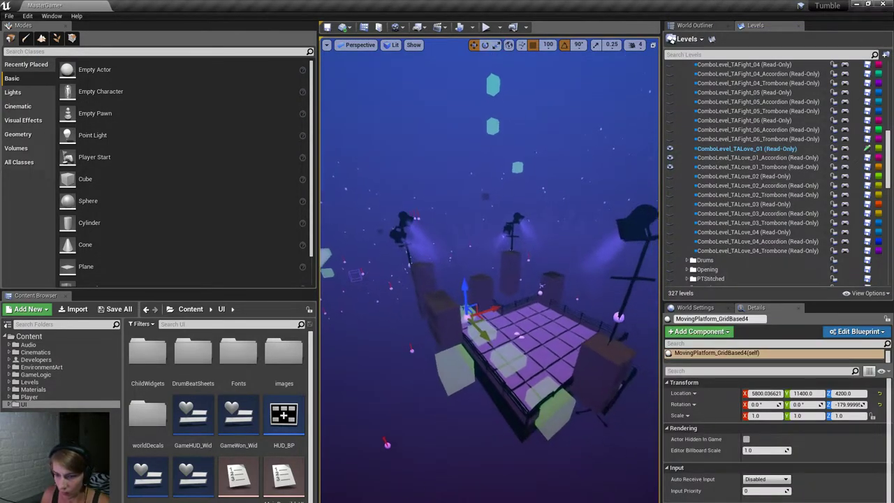
pyautogui.keyDown('alt'); pyautogui.moveTo(492, 356); pyautogui.dragTo(493, 357); pyautogui.keyUp('alt')
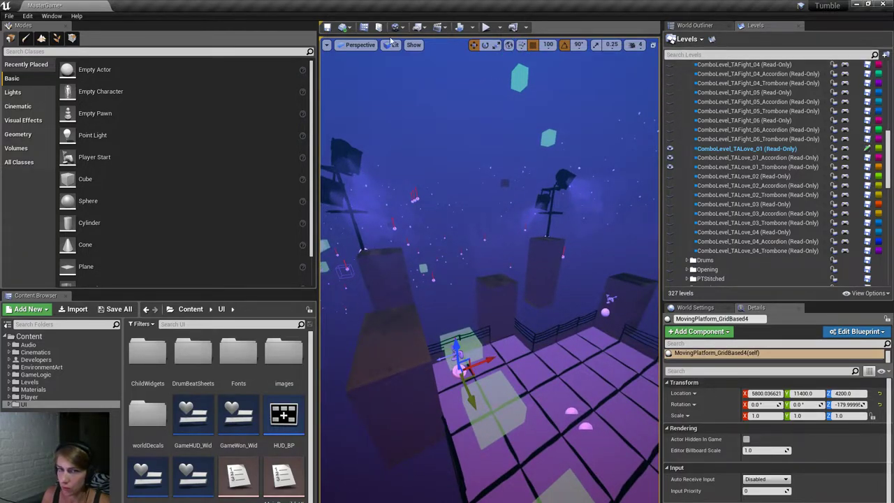
pyautogui.click(51, 15)
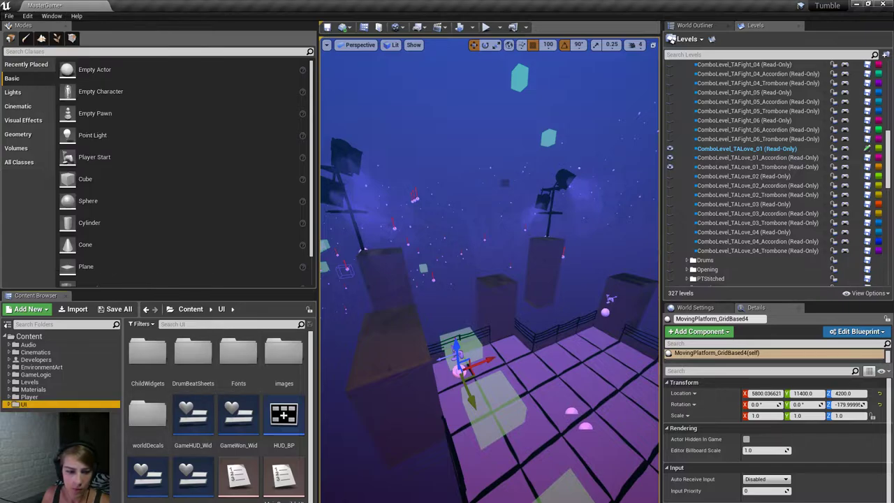
# Place a MovingProp_Riser on the platform, lower it to 4000, and attach it to MovingPlatform_GridBased4.
pyautogui.click(42, 363)
pyautogui.click(43, 337)
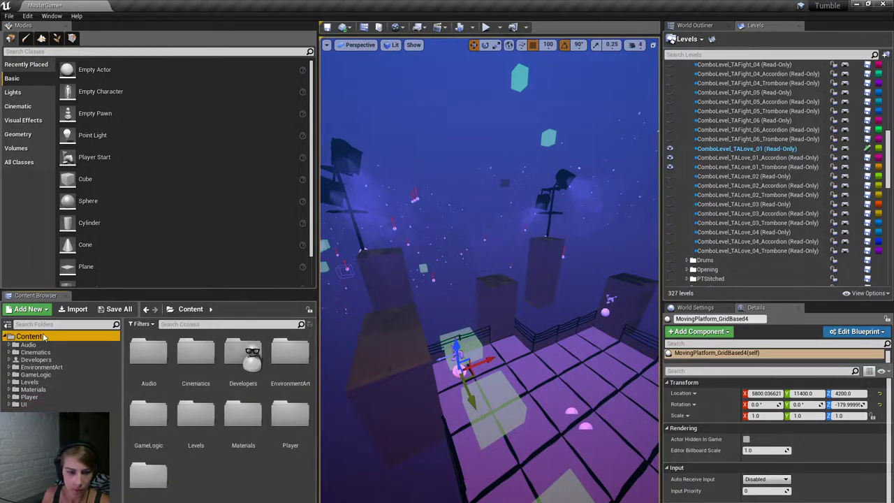
pyautogui.click(183, 324)
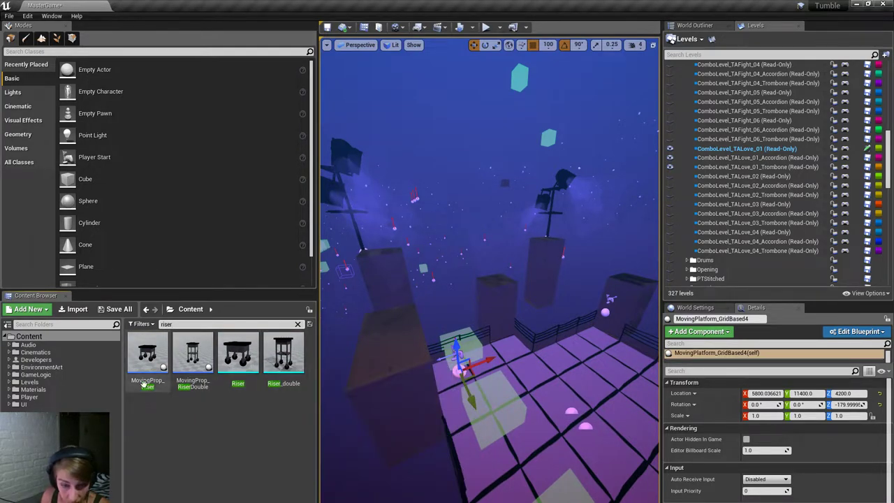
pyautogui.moveTo(141, 368); pyautogui.dragTo(483, 397)
pyautogui.moveTo(483, 396)
pyautogui.mouseDown(button='right')
pyautogui.moveTo(474, 391)
pyautogui.moveTo(475, 402)
pyautogui.mouseUp(button='right')
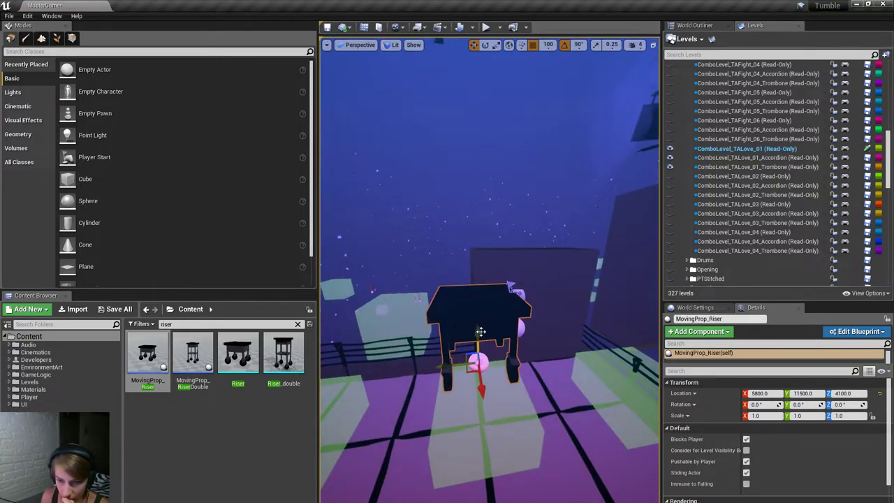
pyautogui.moveTo(480, 331); pyautogui.dragTo(481, 391)
pyautogui.rightClick(539, 340)
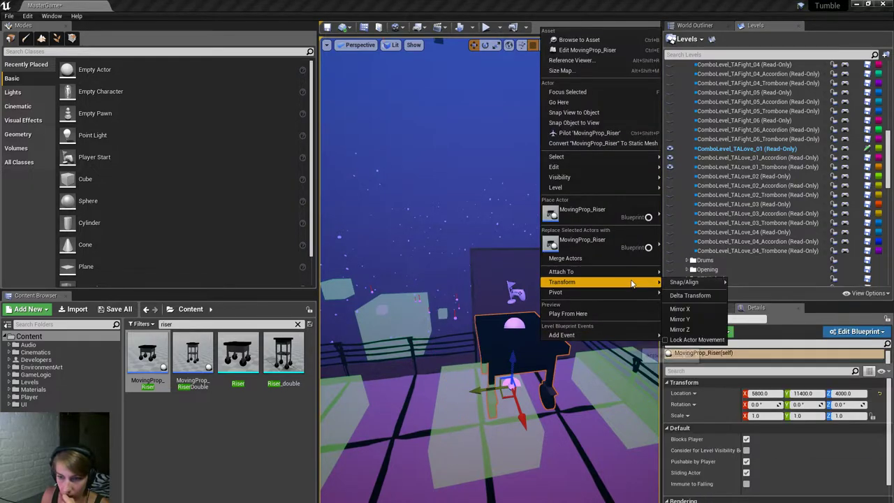
pyautogui.moveTo(561, 272)
pyautogui.click(876, 272)
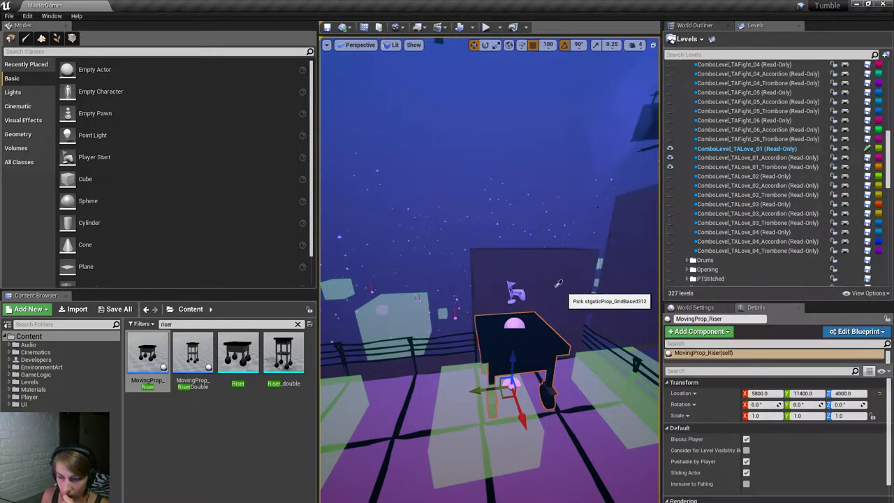
pyautogui.click(465, 329)
pyautogui.moveTo(464, 329); pyautogui.dragTo(472, 282, button='right')
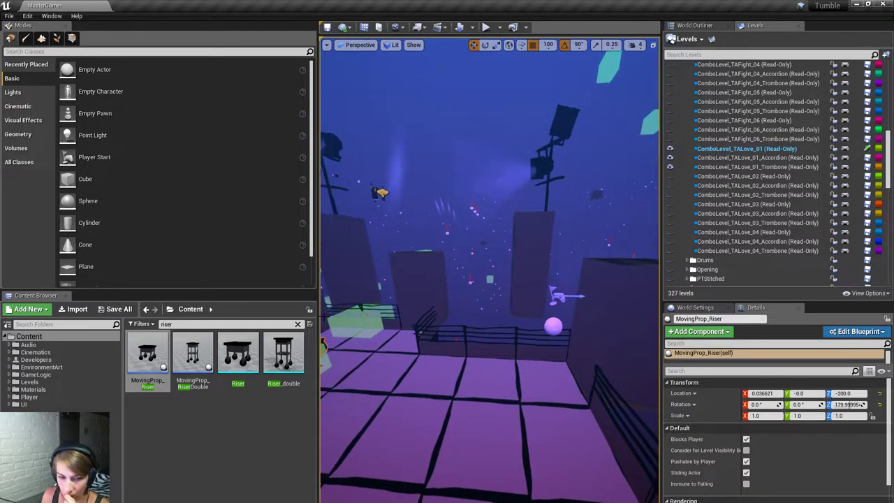
# Place a second MovingProp_Riser and attach it to the platform beneath it.
pyautogui.moveTo(136, 366); pyautogui.dragTo(548, 377)
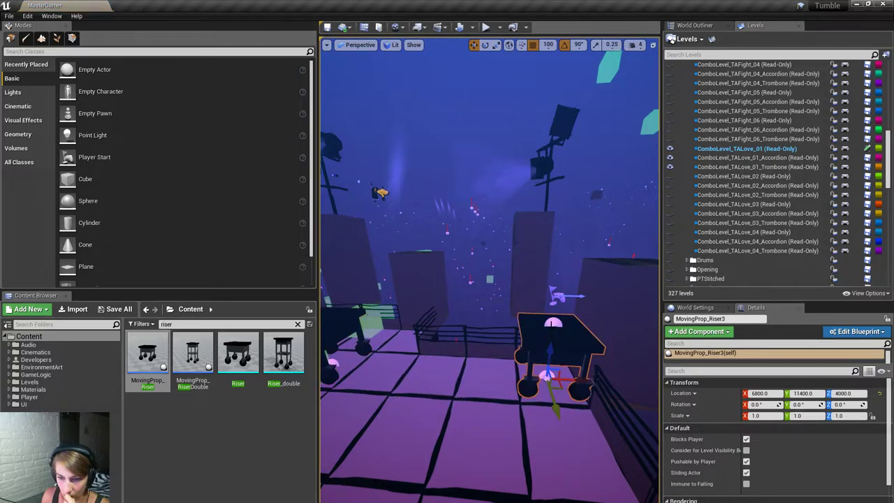
pyautogui.click(554, 323)
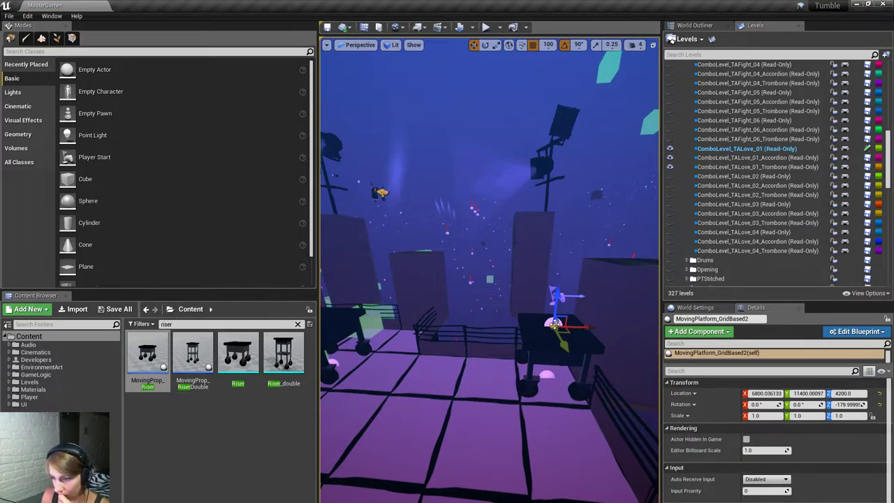
pyautogui.click(549, 363)
pyautogui.rightClick(534, 346)
pyautogui.moveTo(559, 329)
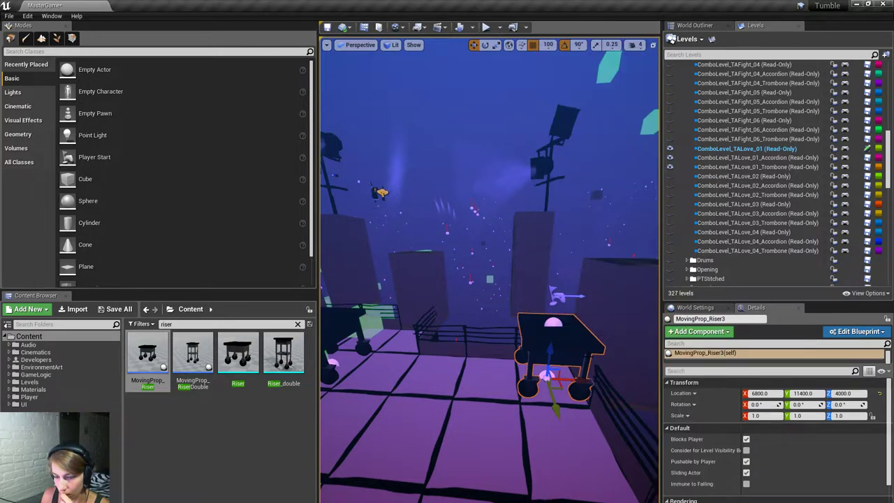
pyautogui.rightClick(590, 357)
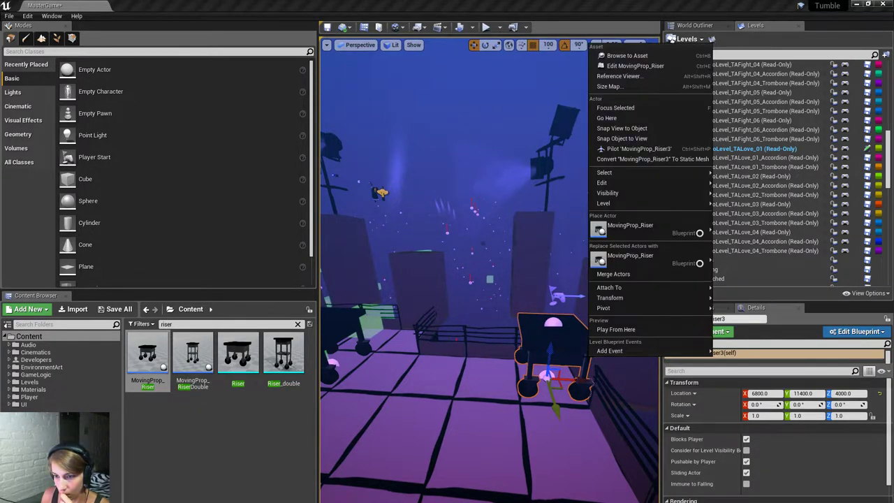
pyautogui.click(614, 300)
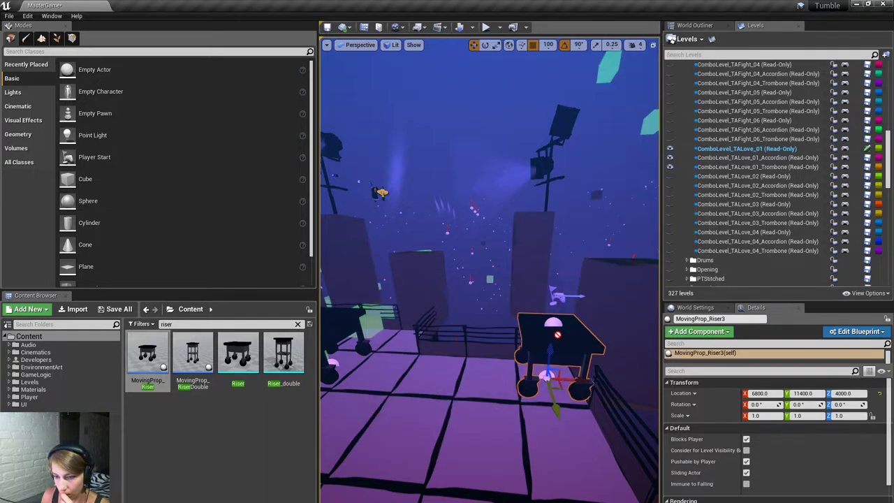
pyautogui.moveTo(578, 426); pyautogui.dragTo(579, 488)
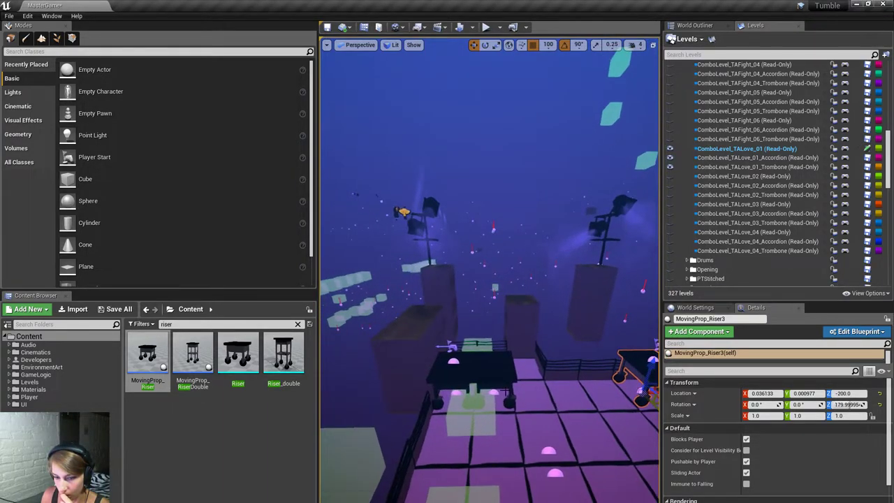
# Delete the extra centre riser, leaving the two attached risers.
pyautogui.click(492, 370)
pyautogui.moveTo(492, 370); pyautogui.dragTo(492, 391)
pyautogui.press('Delete')
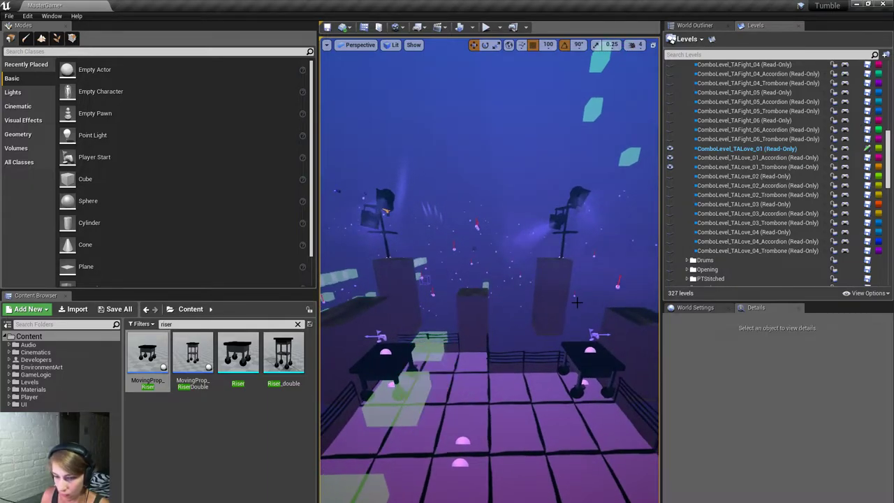
pyautogui.moveTo(523, 312); pyautogui.dragTo(515, 340)
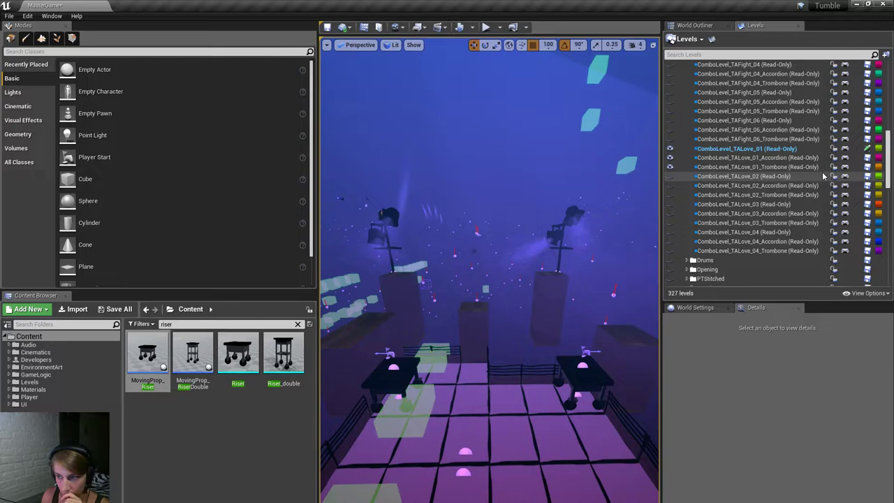
# Check out and save ComboLevel_TALove_01, then start a play test.
pyautogui.click(867, 139)
pyautogui.click(546, 305)
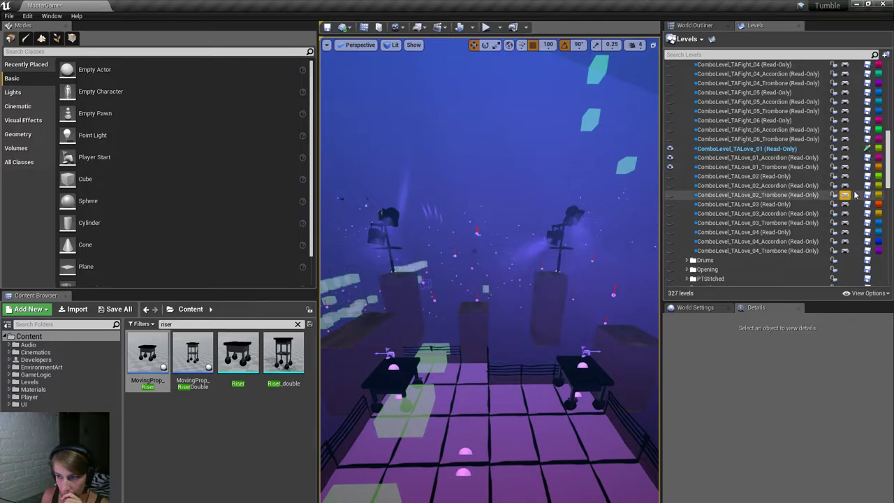
pyautogui.click(867, 149)
pyautogui.click(528, 369)
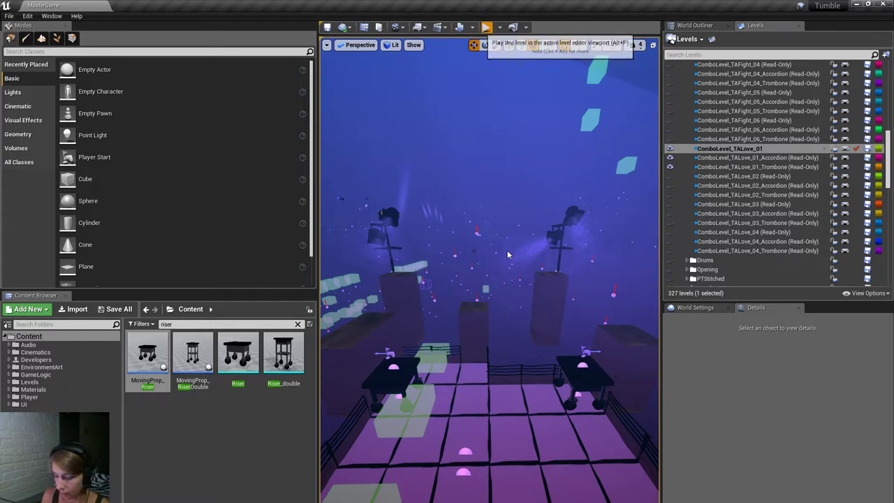
pyautogui.hotkey('alt', 'p')
# Play the level in immersive view and drop the held piece to build the TA_Dance machine.
pyautogui.press('F11')
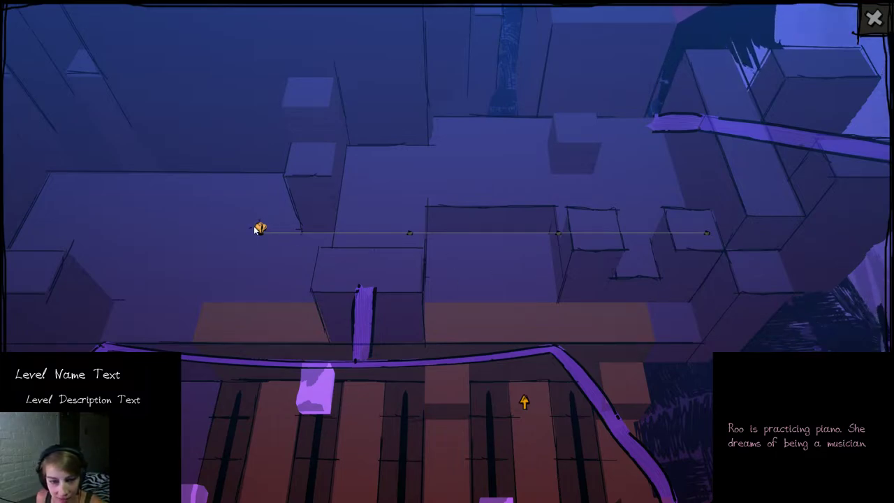
pyautogui.click(521, 275)
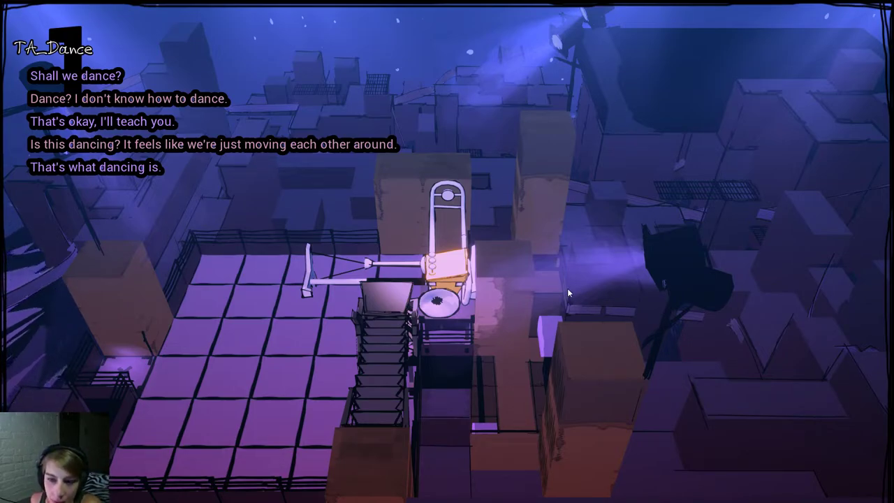
# Play the TA_Dance puzzles, moving the white horn piece along the column, then stop play-testing.
pyautogui.moveTo(567, 288); pyautogui.dragTo(570, 321)
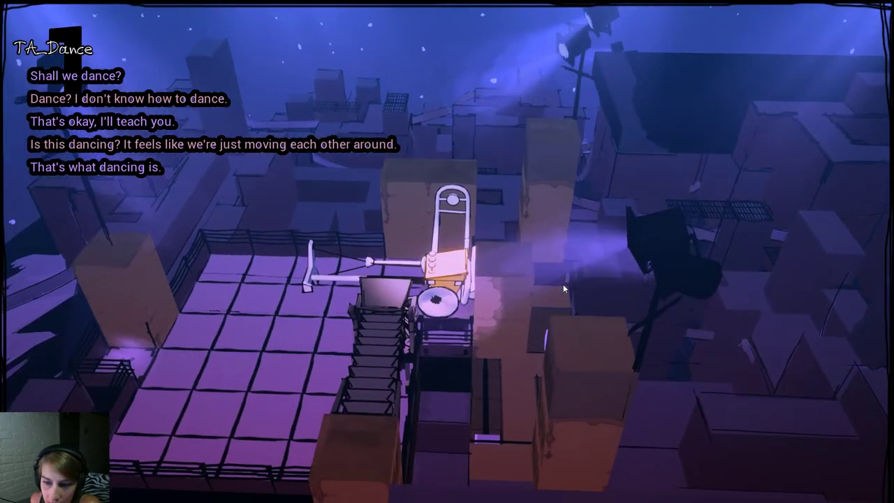
pyautogui.moveTo(563, 286); pyautogui.dragTo(221, 313)
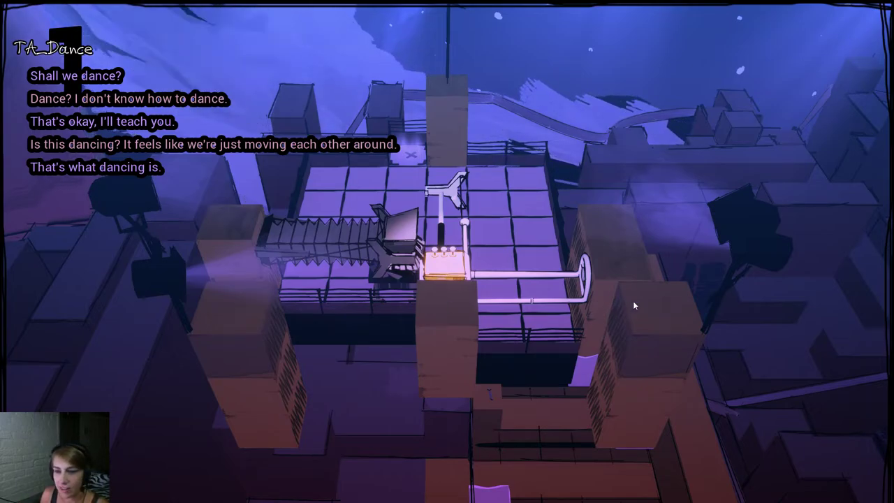
pyautogui.moveTo(215, 315); pyautogui.dragTo(225, 279)
pyautogui.moveTo(576, 328)
pyautogui.mouseDown()
pyautogui.moveTo(155, 319)
pyautogui.moveTo(590, 336)
pyautogui.mouseUp()
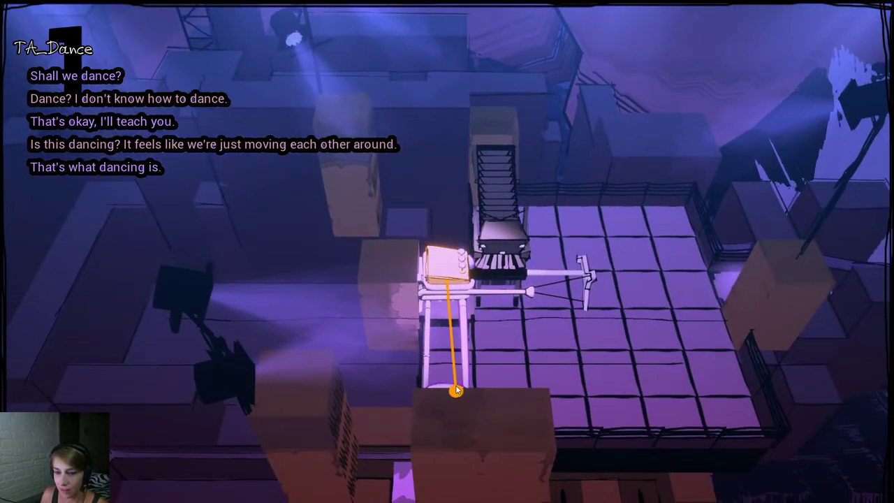
pyautogui.moveTo(306, 398); pyautogui.dragTo(829, 425)
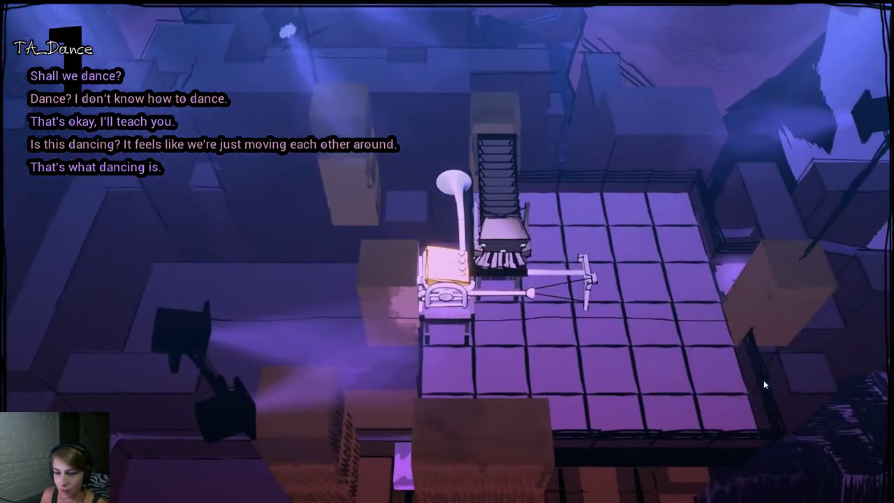
pyautogui.moveTo(488, 140); pyautogui.dragTo(471, 464)
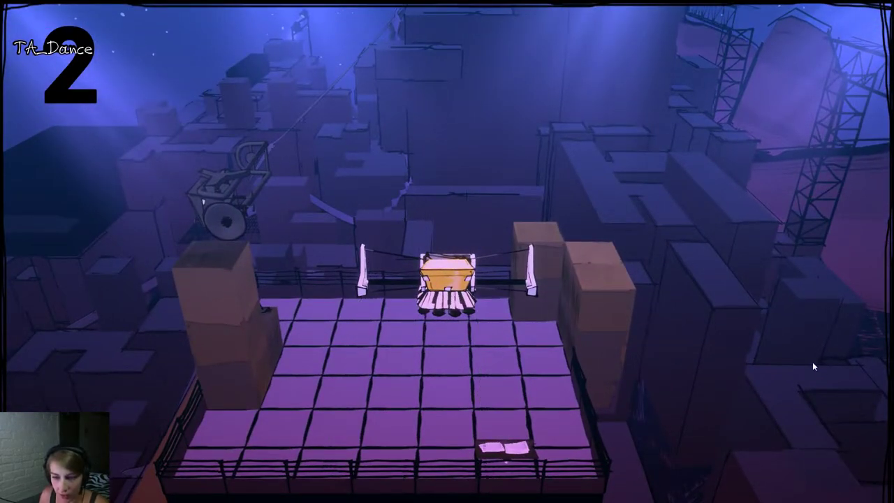
pyautogui.press('Escape')
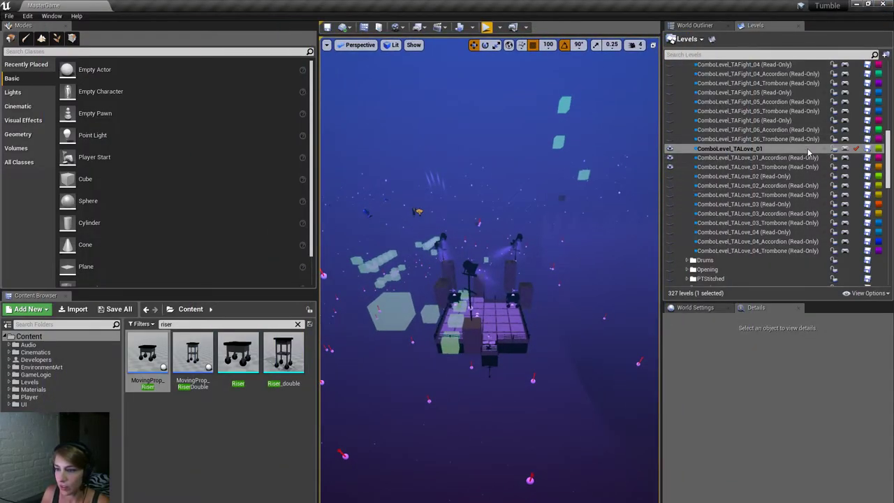
# Hide ComboLevel_TALove_01 and show both ComboLevel_TALove_02 sublevels in the Levels panel.
pyautogui.click(670, 149)
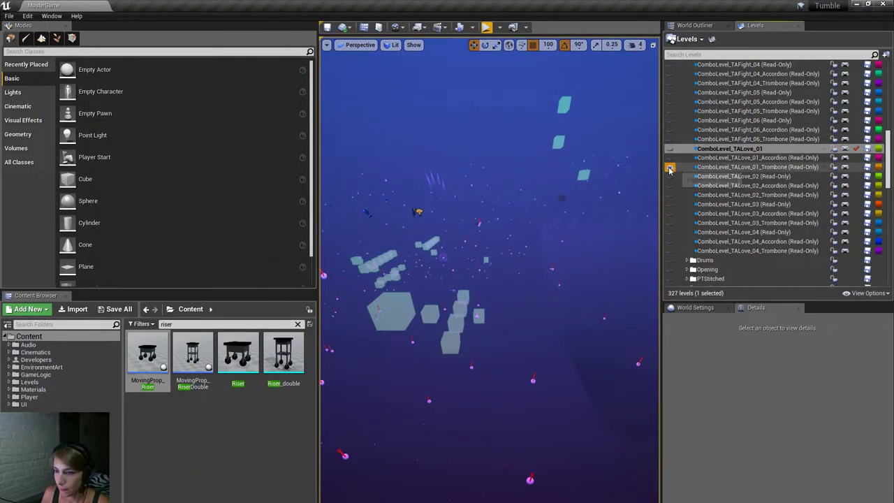
pyautogui.click(669, 176)
pyautogui.click(669, 194)
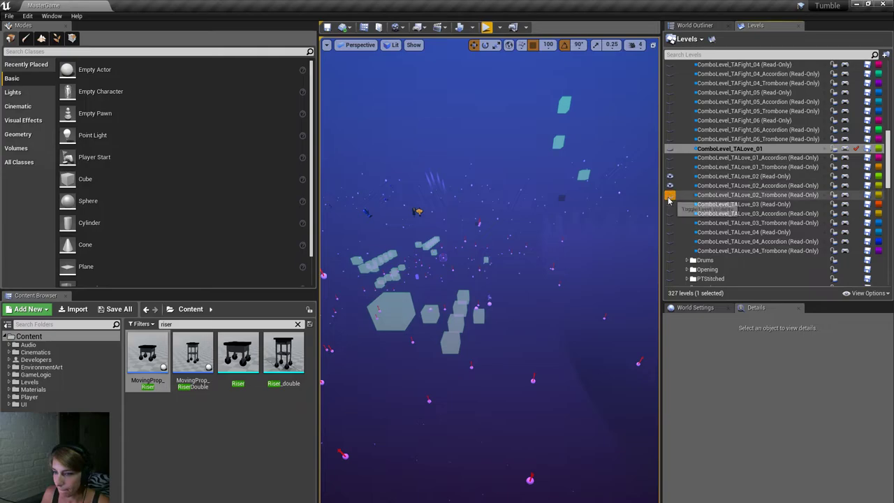
pyautogui.moveTo(489, 273); pyautogui.dragTo(489, 272, button='right')
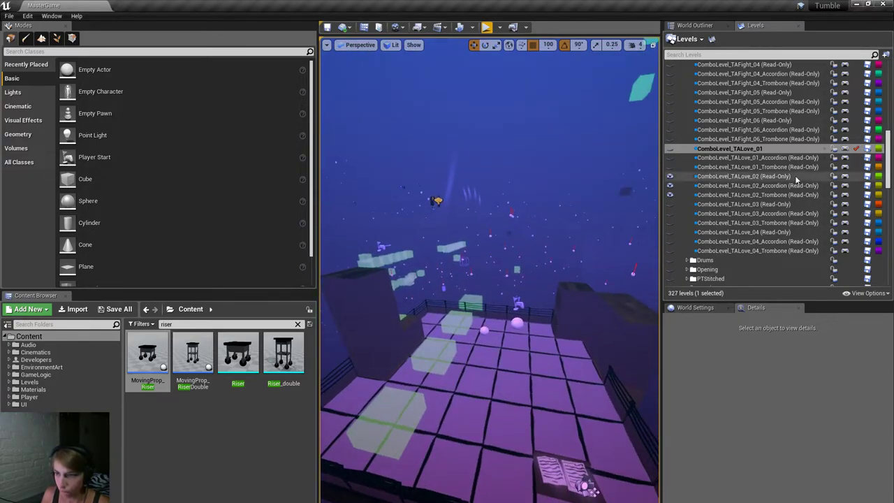
pyautogui.moveTo(889, 158); pyautogui.dragTo(890, 232)
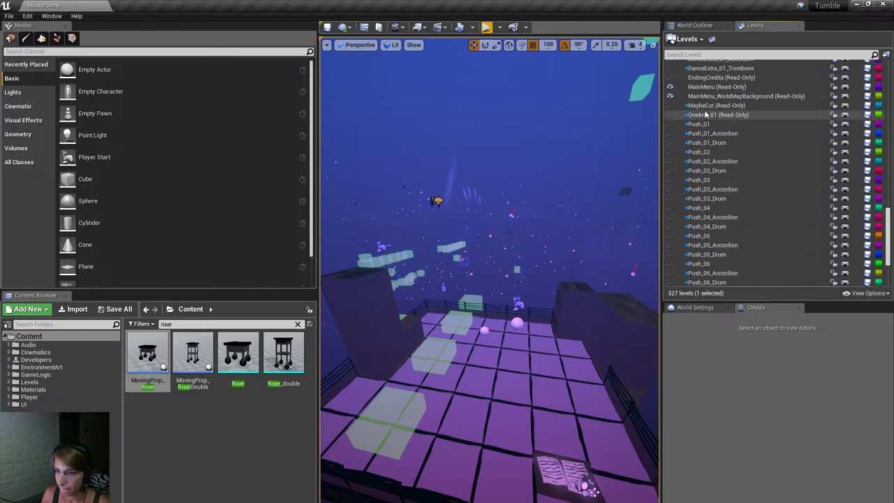
# Hide MainMenu and MainMenu_WorldMapBackground, then fly to and select the purple grid platform.
pyautogui.click(669, 87)
pyautogui.click(668, 95)
pyautogui.moveTo(489, 272); pyautogui.dragTo(488, 273, button='right')
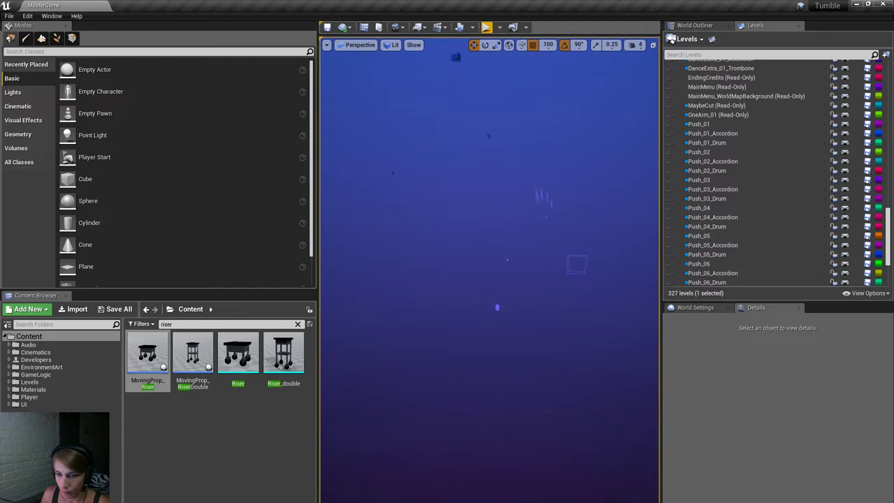
pyautogui.moveTo(455, 358); pyautogui.dragTo(455, 358, button='right')
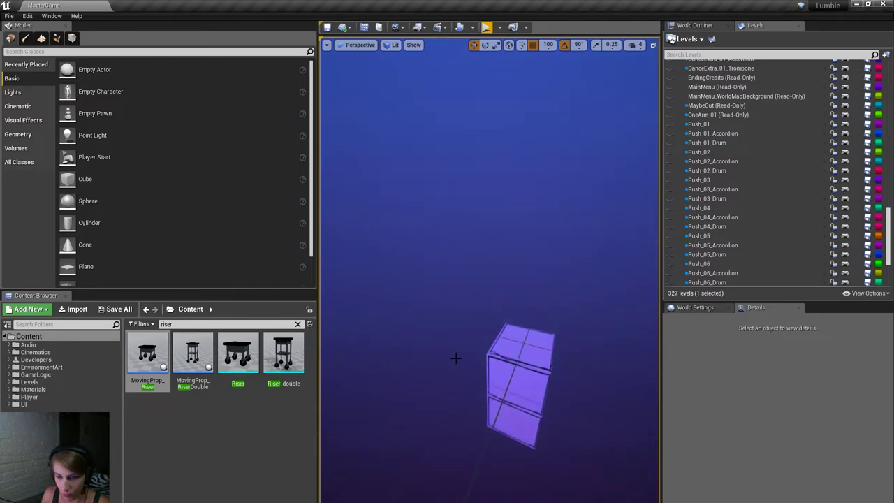
pyautogui.click(529, 365)
pyautogui.moveTo(529, 365); pyautogui.dragTo(528, 365)
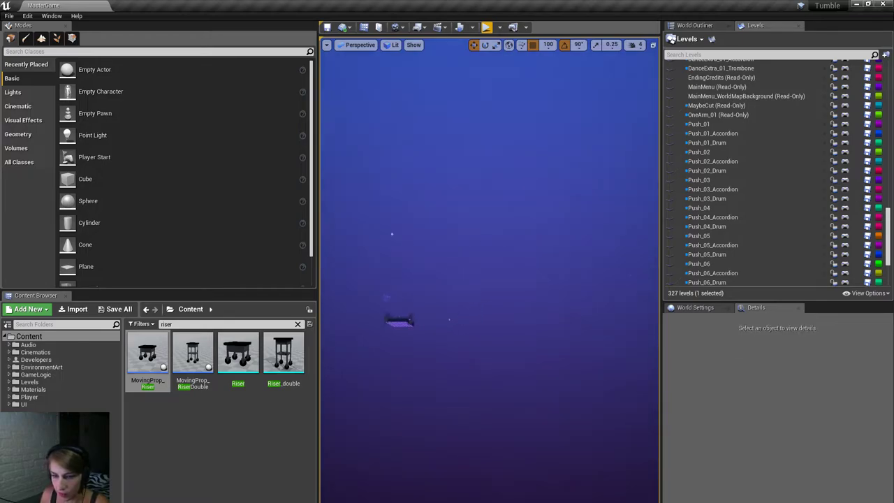
pyautogui.moveTo(529, 365); pyautogui.dragTo(529, 365, button='right')
# Make ComboLevel_TALove_02 the current level, and delete a trial Riser_double placed on the platform.
pyautogui.click(531, 287)
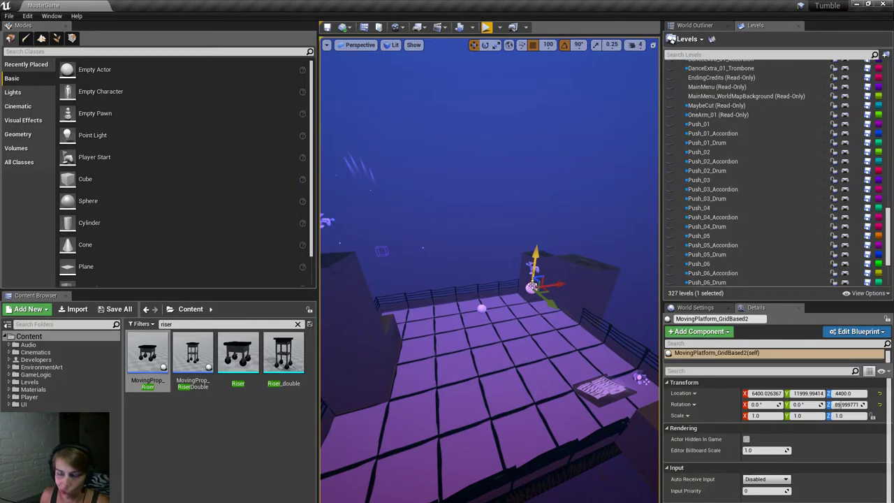
pyautogui.moveTo(889, 227); pyautogui.dragTo(889, 142)
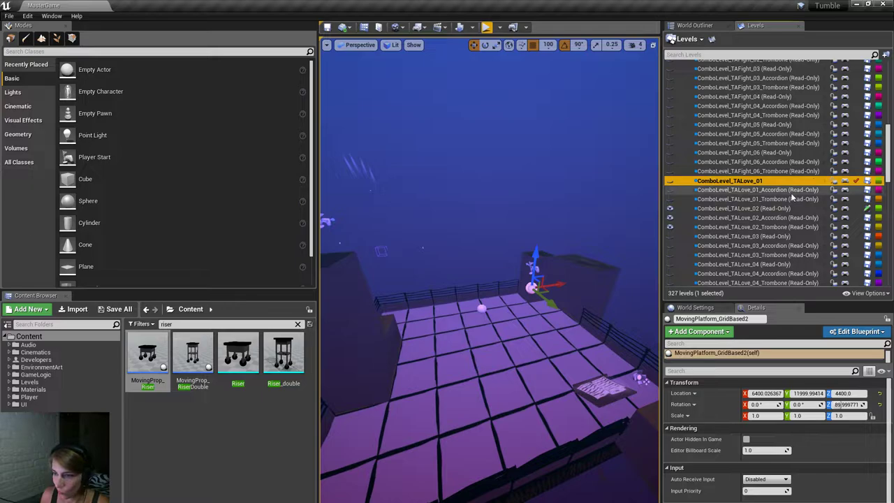
pyautogui.click(705, 208)
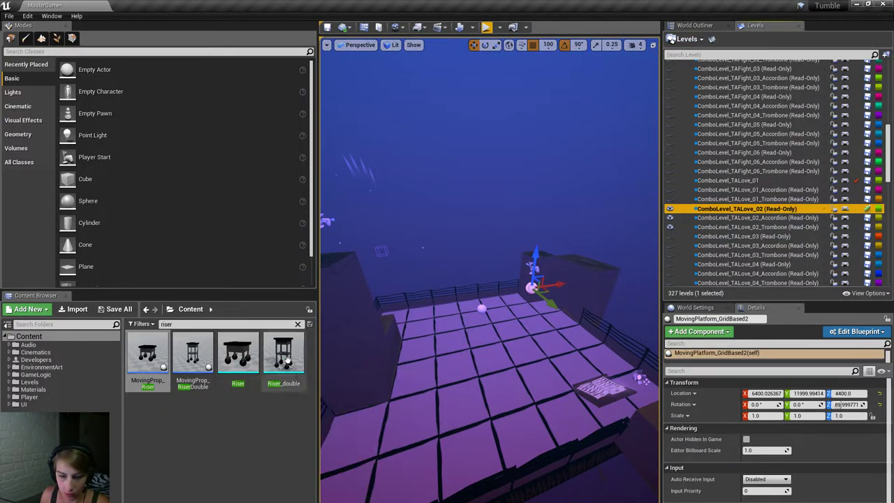
pyautogui.moveTo(283, 355); pyautogui.dragTo(529, 320)
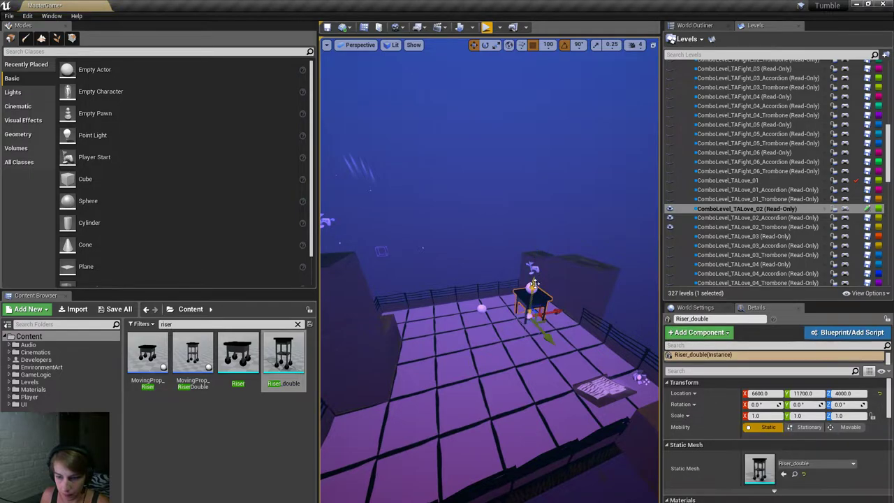
pyautogui.moveTo(528, 320); pyautogui.dragTo(489, 328, button='right')
pyautogui.moveTo(615, 313); pyautogui.dragTo(615, 313, button='right')
pyautogui.press('Delete')
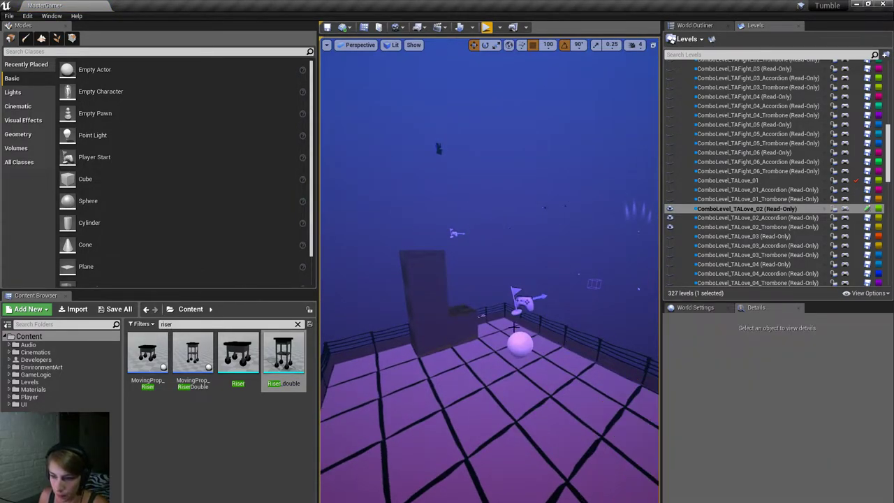
# Place a MovingProp_RiserDouble on the grid and move it along Y to 6400, 12000, 4200.
pyautogui.click(519, 343)
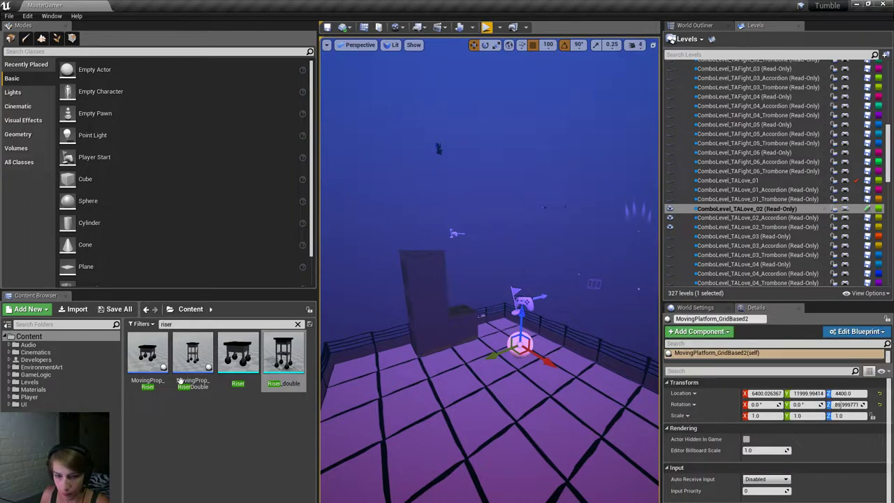
pyautogui.click(276, 347)
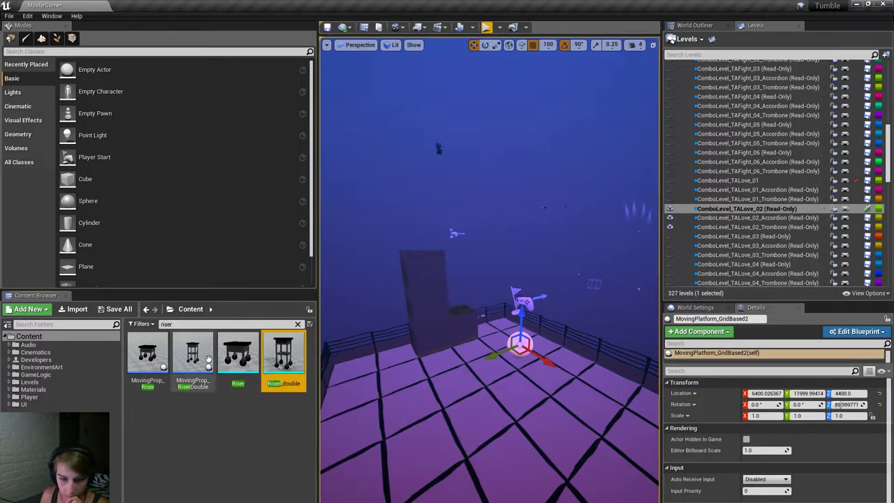
pyautogui.moveTo(193, 353); pyautogui.dragTo(516, 378)
pyautogui.moveTo(523, 363); pyautogui.dragTo(600, 348, button='right')
pyautogui.moveTo(496, 475); pyautogui.dragTo(552, 416)
pyautogui.moveTo(608, 353); pyautogui.dragTo(569, 331, button='right')
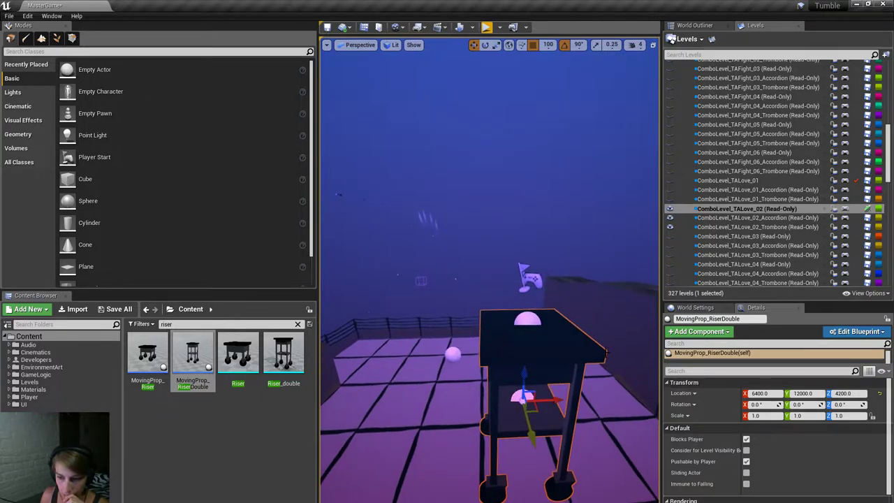
# Attach the RiserDouble to MovingPlatform_GridBased2, then place a MovingProp_Riser and attach it too.
pyautogui.rightClick(569, 331)
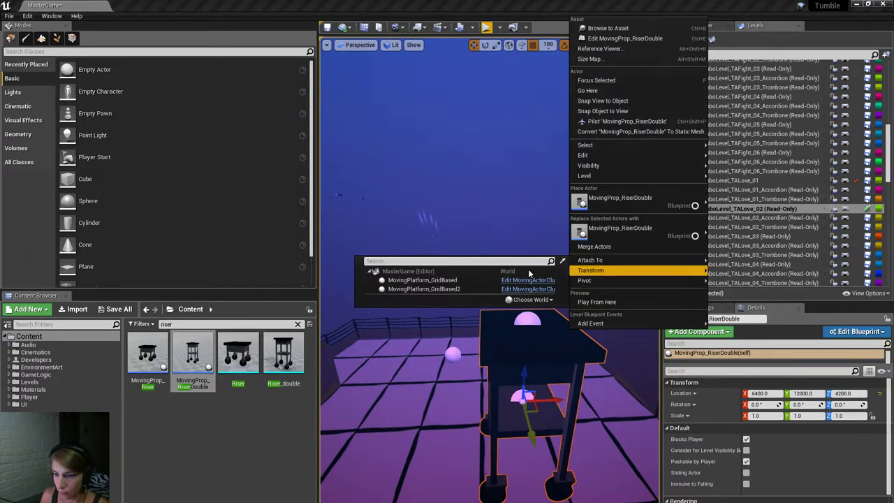
pyautogui.click(528, 304)
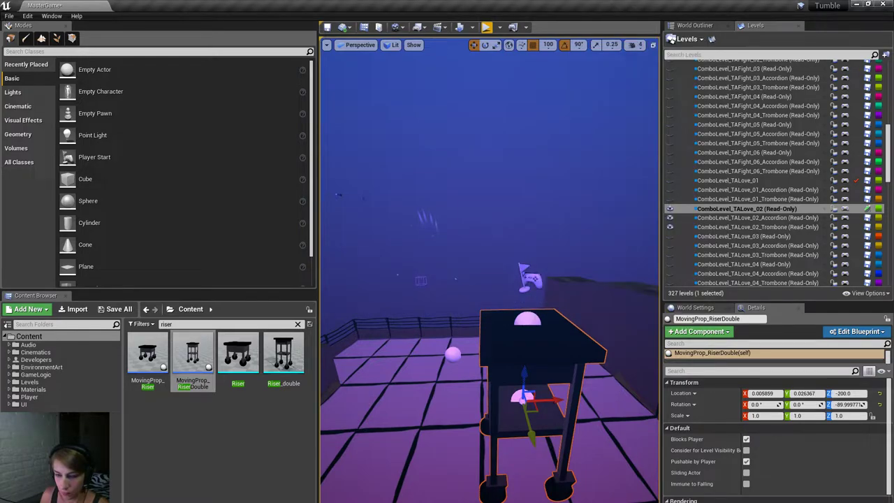
pyautogui.moveTo(489, 314); pyautogui.dragTo(475, 293, button='right')
pyautogui.moveTo(148, 353); pyautogui.dragTo(540, 434)
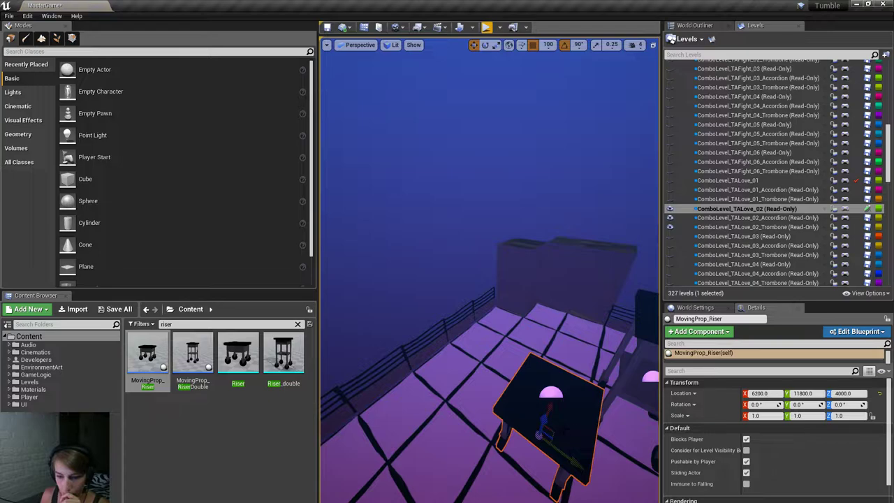
pyautogui.rightClick(570, 423)
pyautogui.moveTo(653, 361)
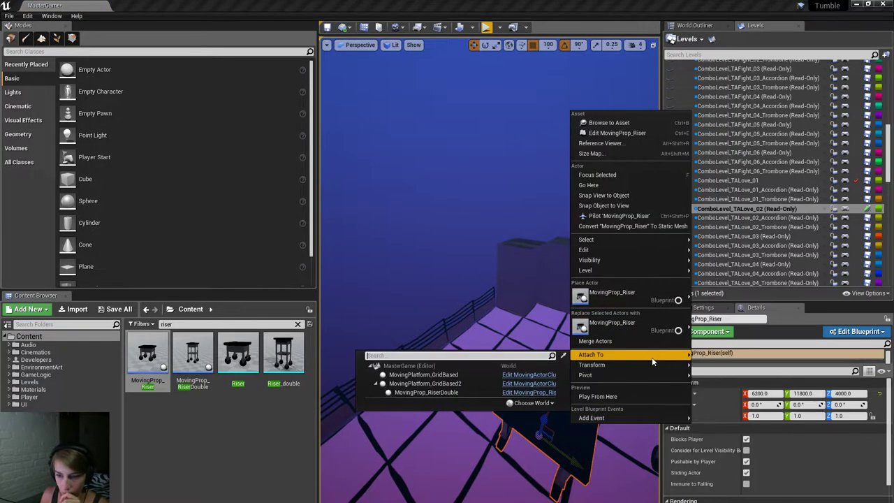
pyautogui.click(563, 355)
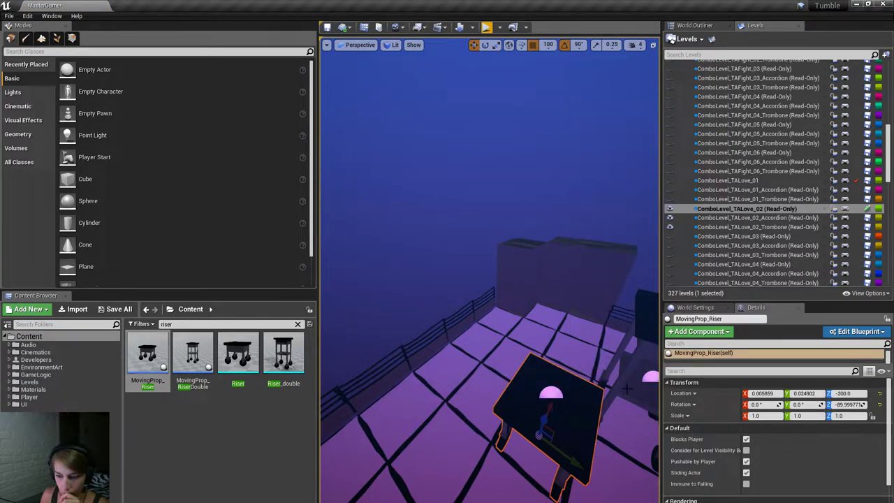
pyautogui.keyDown('alt'); pyautogui.moveTo(627, 388); pyautogui.dragTo(632, 387); pyautogui.keyUp('alt')
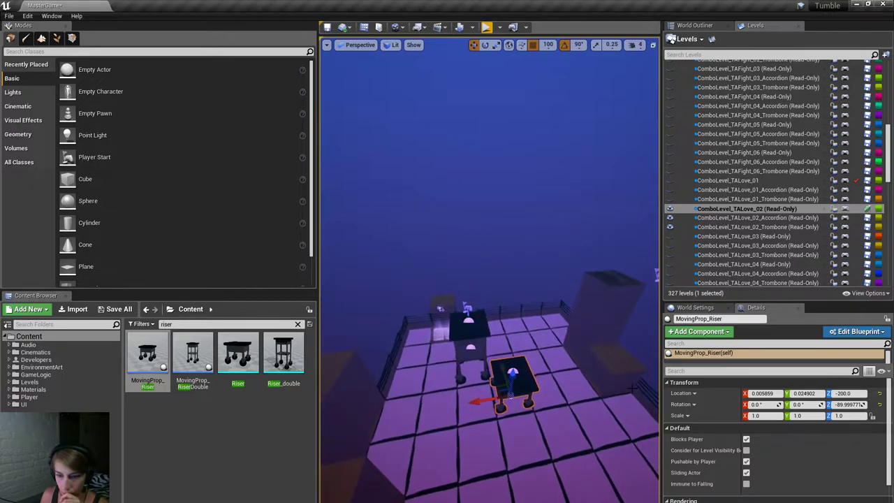
# Save ComboLevel_TALove_02 after checking out its file, and play-test it full screen.
pyautogui.click(867, 209)
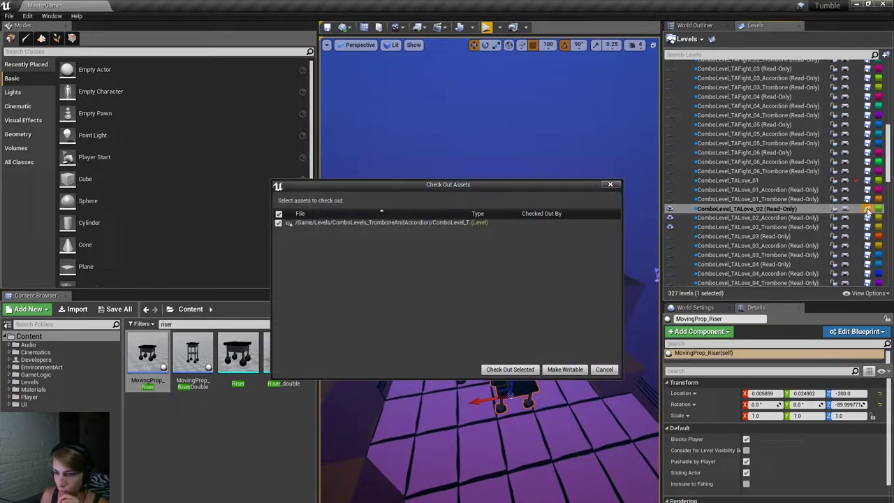
pyautogui.click(525, 370)
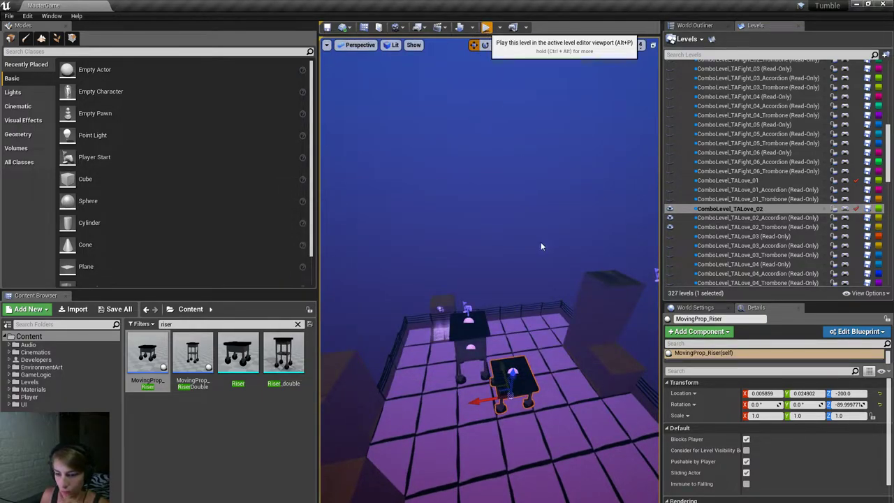
pyautogui.hotkey('alt', 'p')
pyautogui.press('F11')
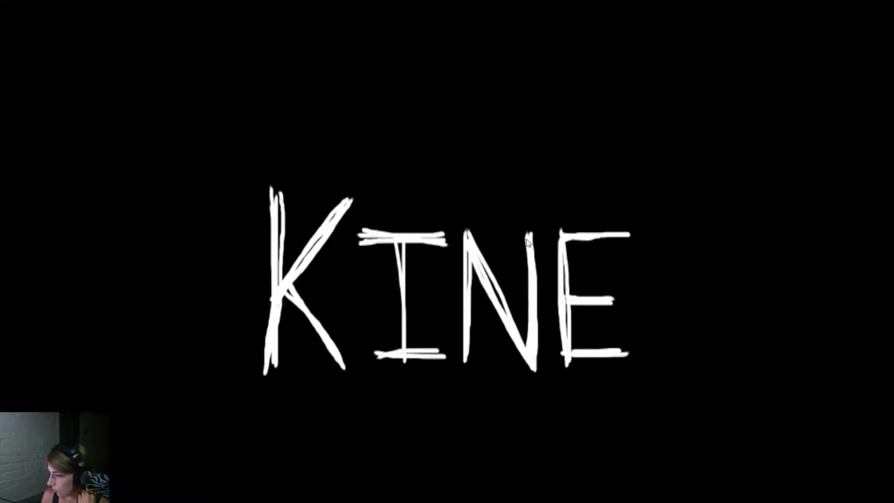
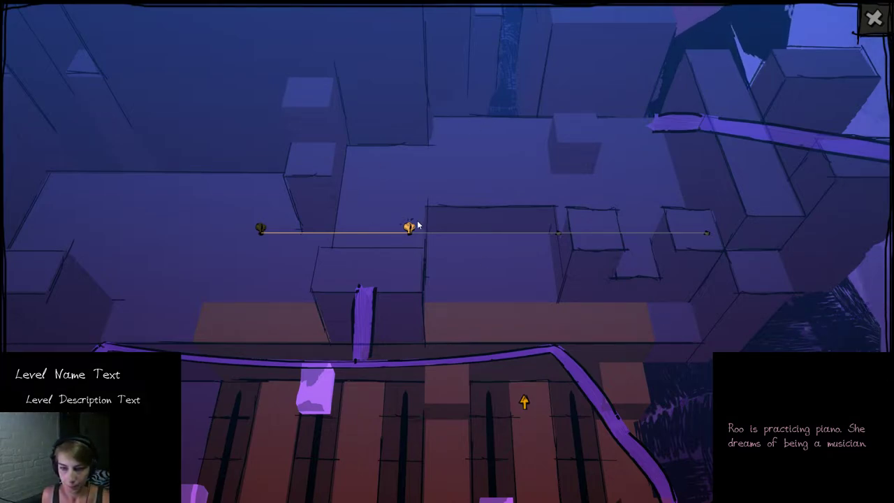
# Playtest TA_Dance 2, pushing the wheel contraption beside the piano, then tilt to a low side view.
pyautogui.moveTo(417, 225); pyautogui.dragTo(551, 233)
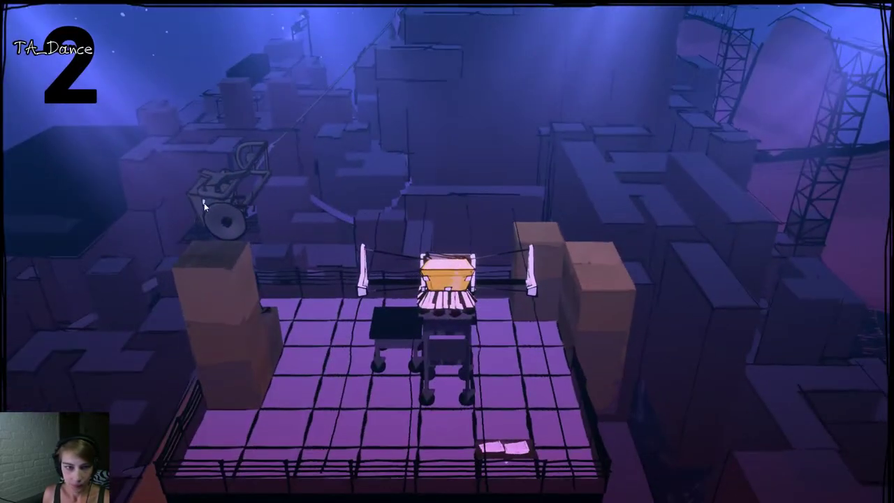
pyautogui.moveTo(205, 207); pyautogui.dragTo(466, 196)
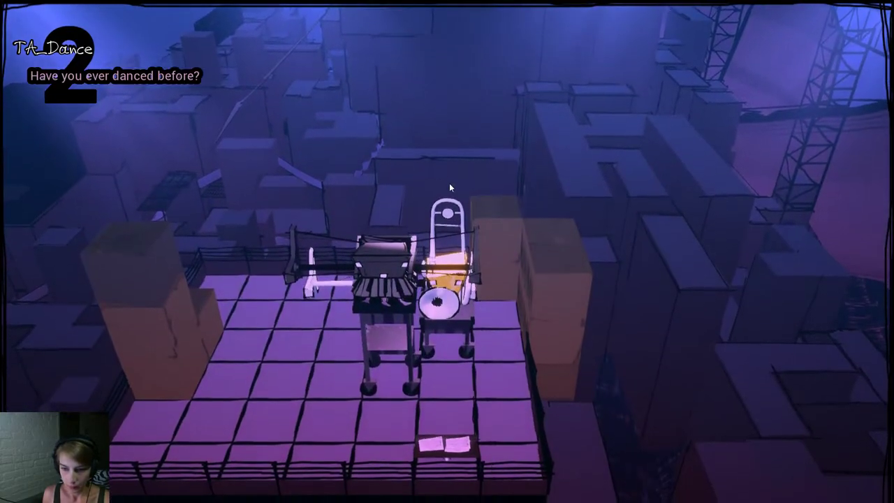
pyautogui.moveTo(434, 166); pyautogui.dragTo(692, 349)
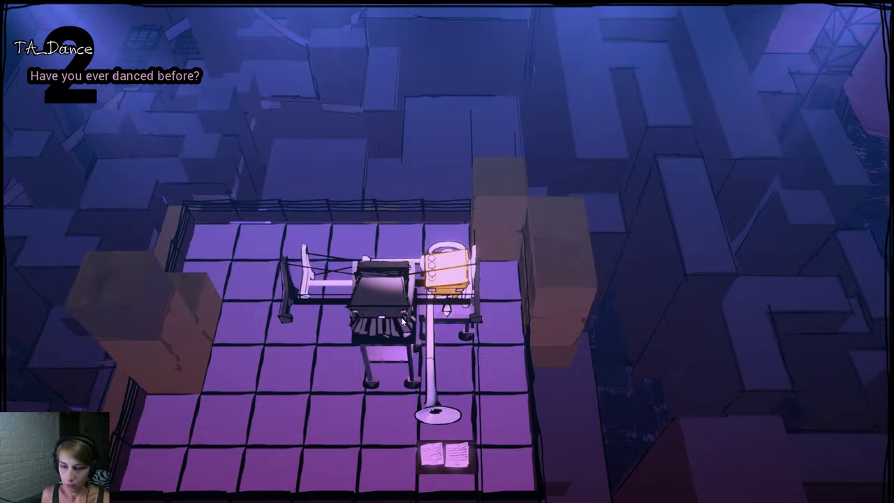
pyautogui.click(302, 247)
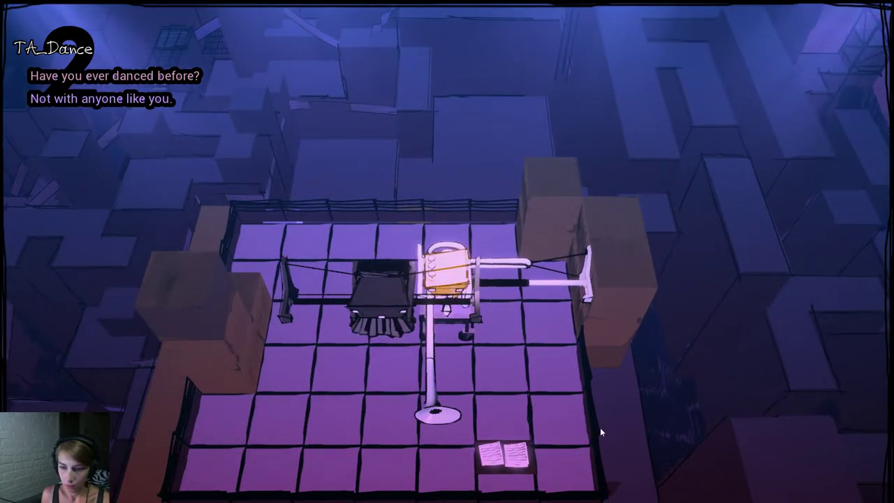
pyautogui.moveTo(601, 433); pyautogui.dragTo(593, 229)
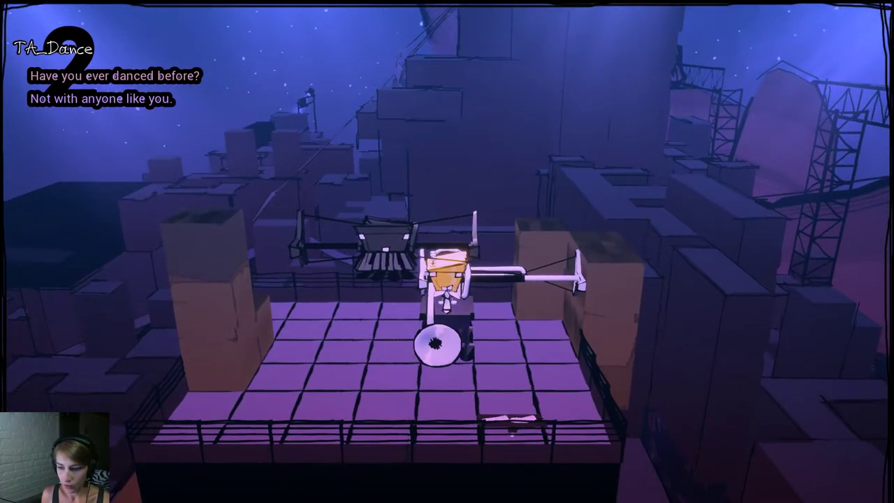
# Stop the playtest and select the tall table actor on the platform.
pyautogui.press('Escape')
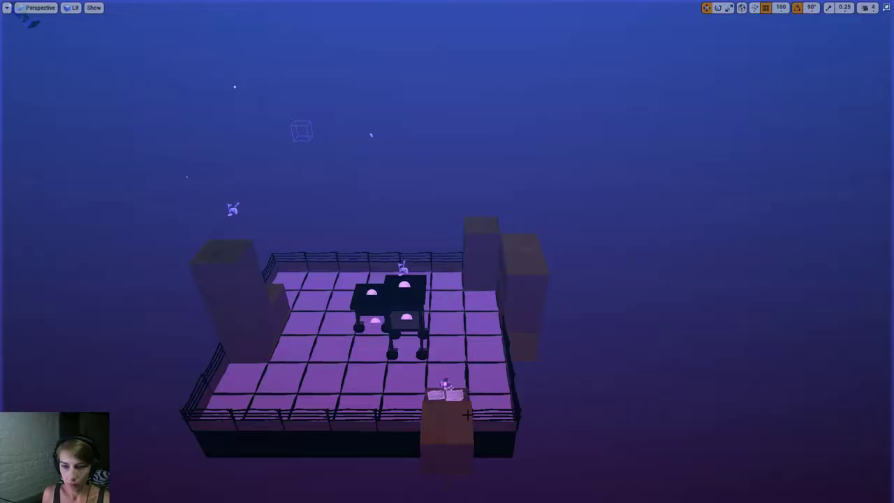
pyautogui.moveTo(467, 414); pyautogui.dragTo(419, 409, button='right')
pyautogui.click(422, 236)
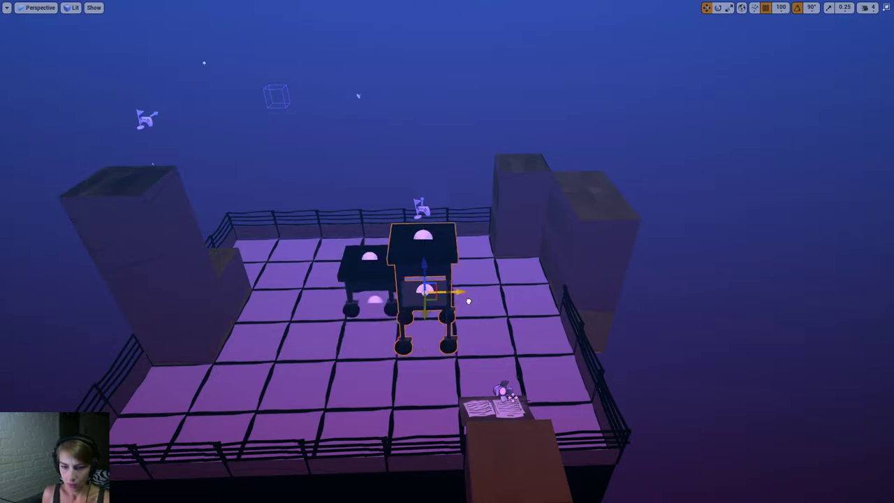
pyautogui.moveTo(504, 229)
pyautogui.mouseDown(button='right')
pyautogui.moveTo(504, 242)
pyautogui.moveTo(505, 228)
pyautogui.mouseUp(button='right')
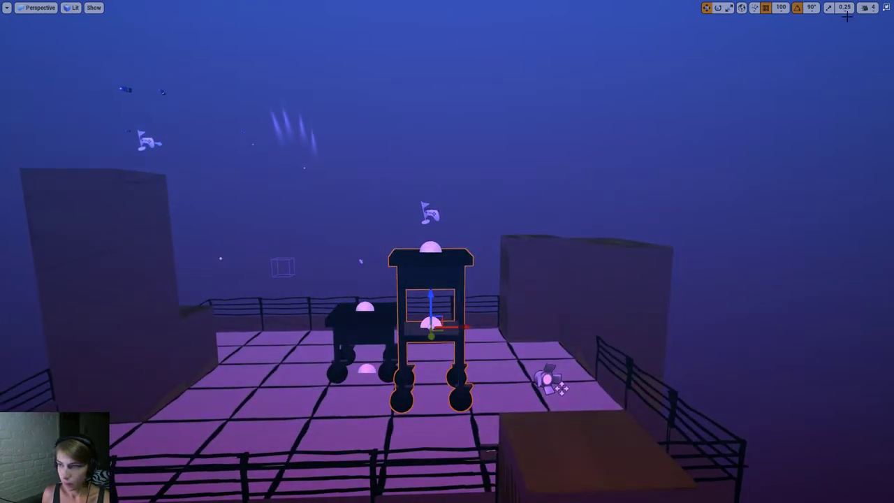
# Restore the full editor layout and select MovingPlatform_GridBased2.
pyautogui.click(886, 7)
pyautogui.moveTo(504, 230); pyautogui.dragTo(487, 228, button='right')
pyautogui.click(485, 265)
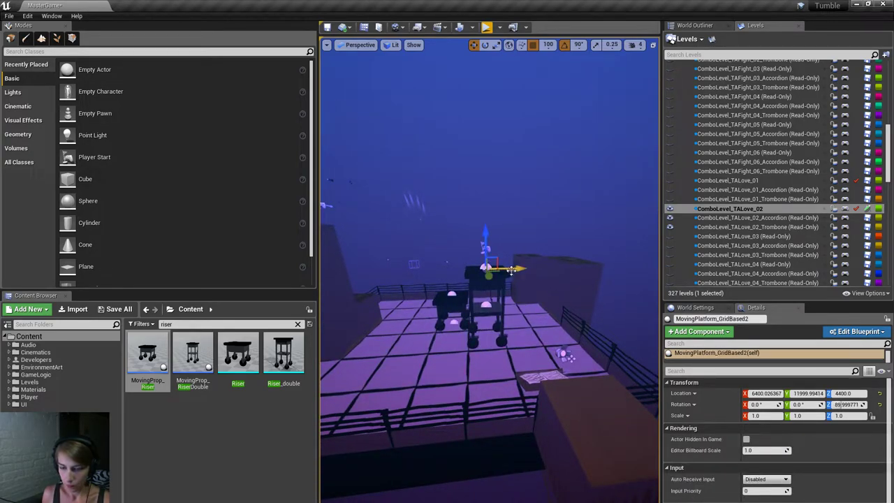
# Search the Content Browser for 'movingprop' and place a MovingProp_Slides box on the dance floor.
pyautogui.click(193, 325)
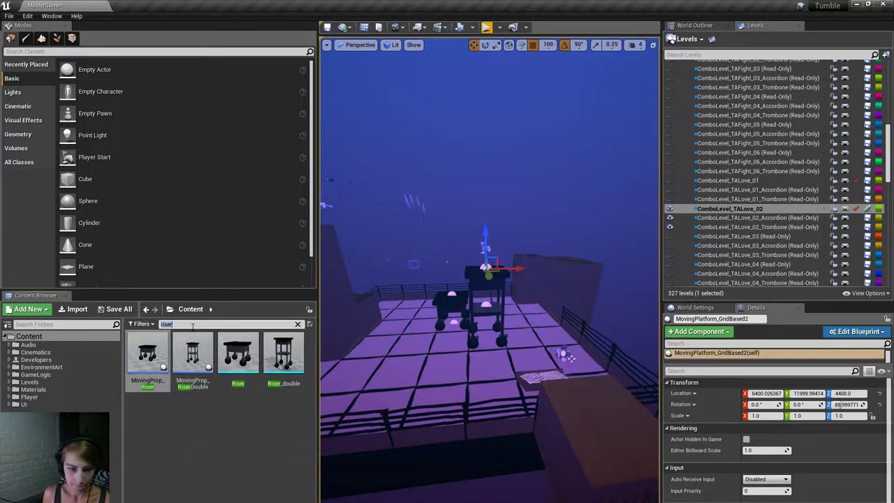
pyautogui.write('movingprop')
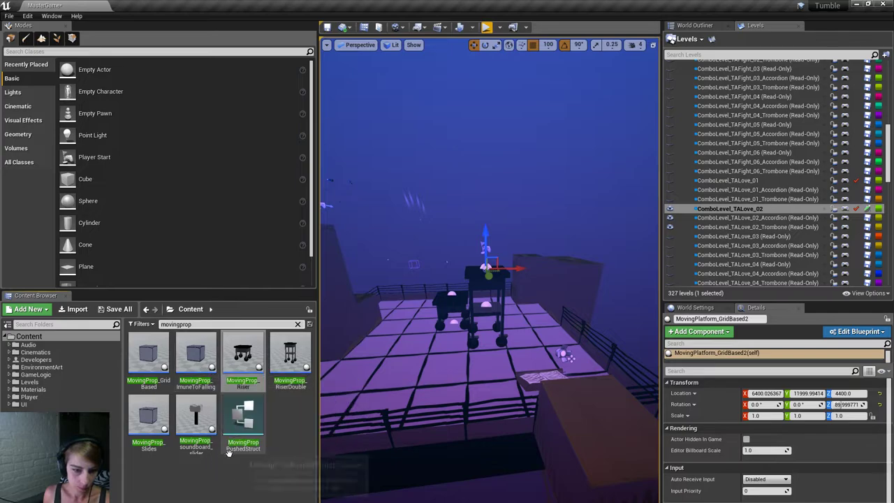
pyautogui.moveTo(148, 417); pyautogui.dragTo(481, 342)
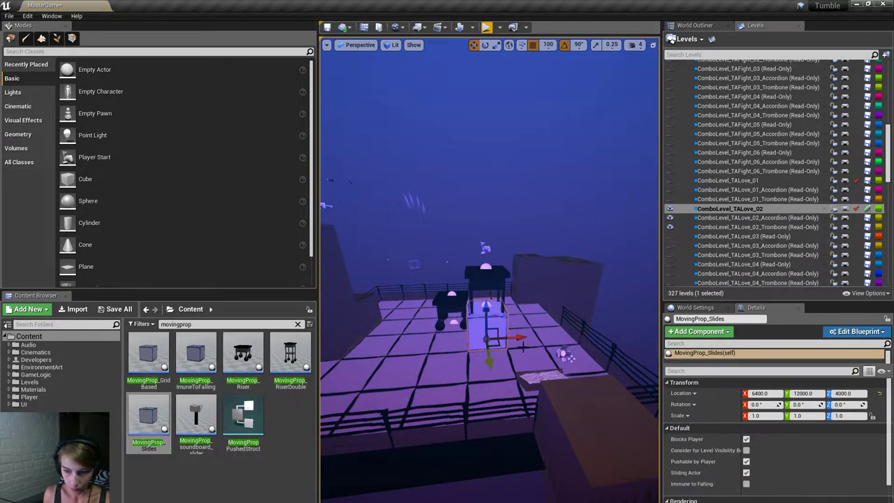
# Tick Actor Hidden In Game for the box and choose Attach To a parent actor.
pyautogui.click(742, 372)
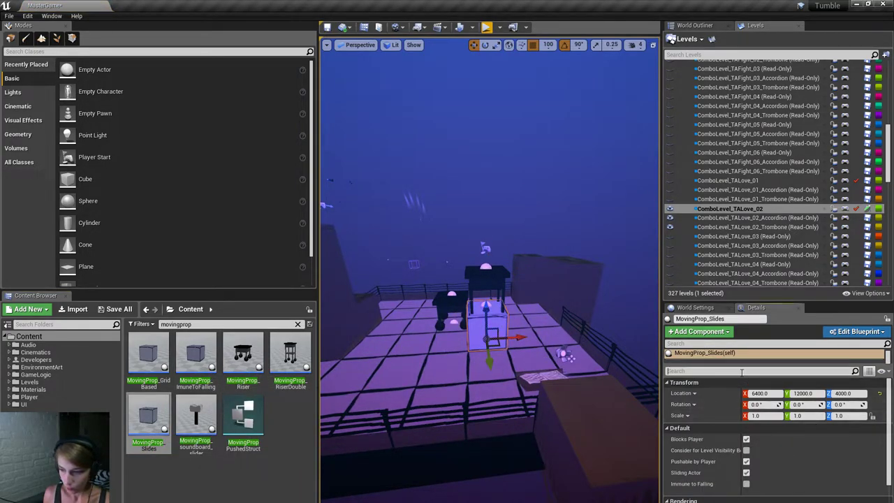
pyautogui.write('hidden')
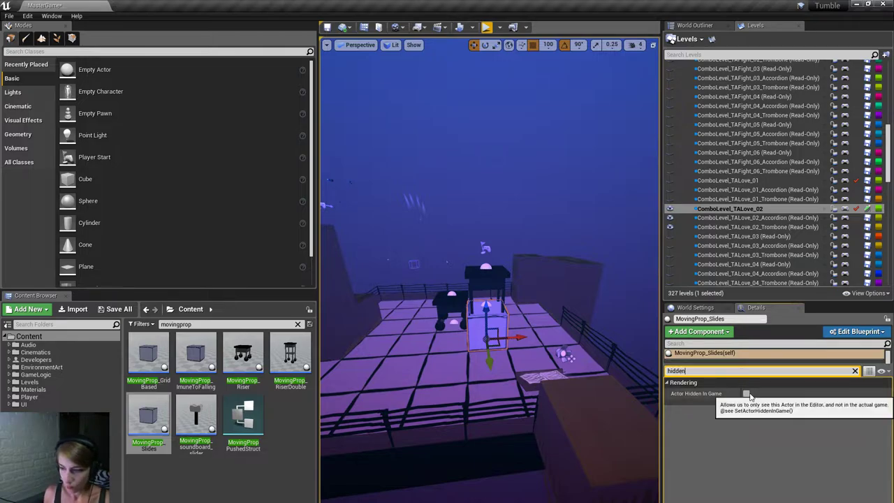
pyautogui.click(745, 393)
pyautogui.rightClick(507, 331)
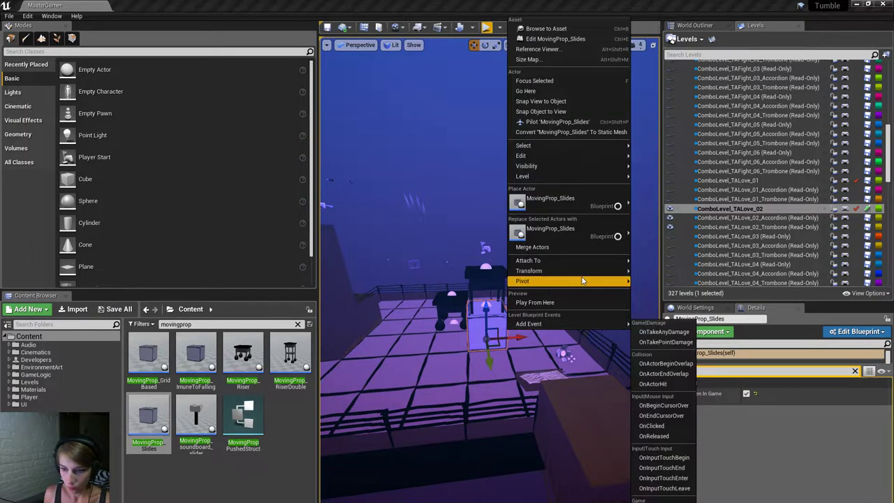
pyautogui.moveTo(559, 261)
pyautogui.click(839, 261)
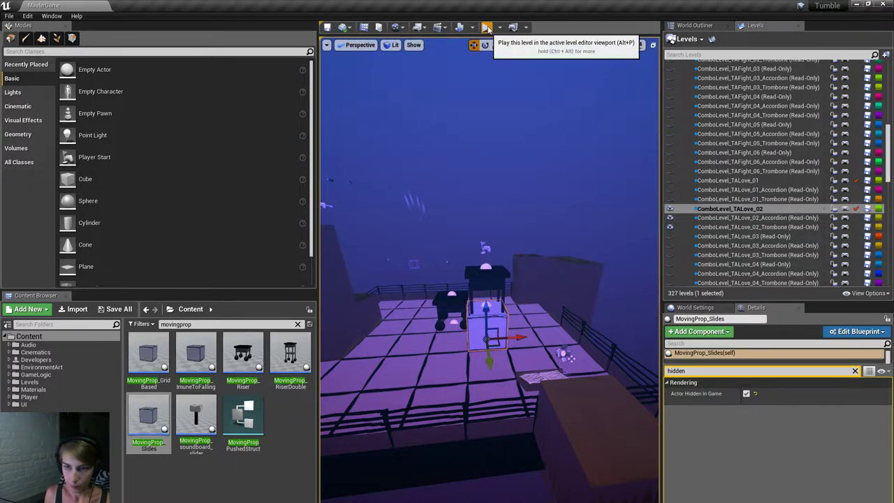
pyautogui.hotkey('alt', 'p')
pyautogui.press('F11')
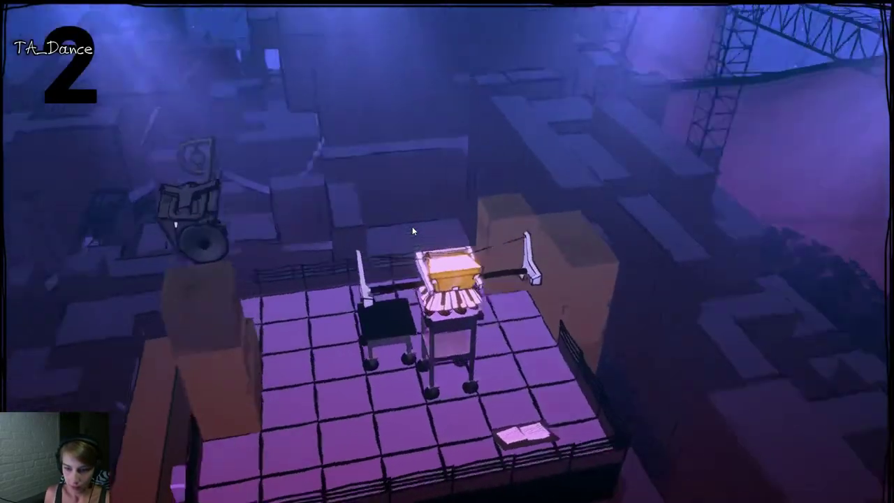
pyautogui.press('Right')
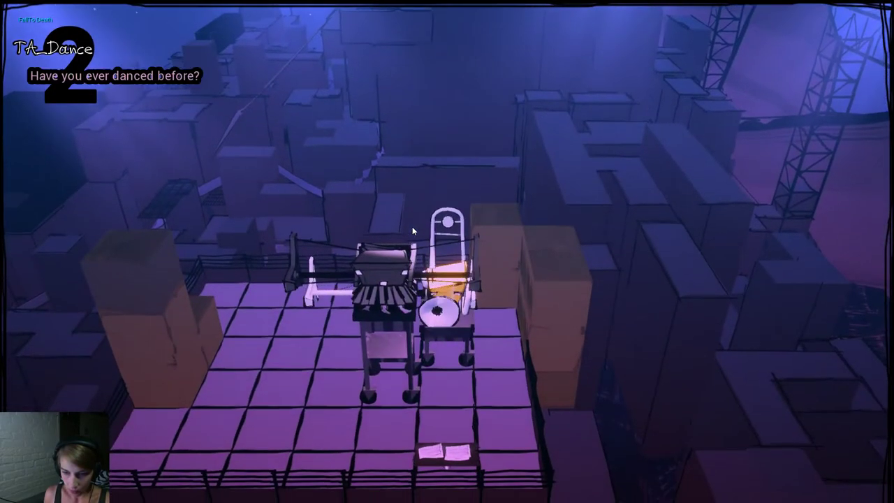
pyautogui.press('Right')
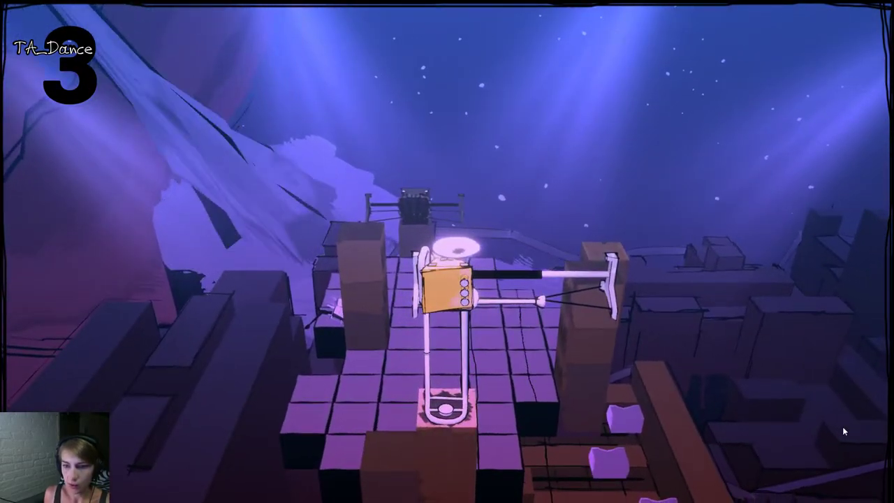
pyautogui.press('Escape')
# Hide ComboLevel_TALove_02, show the three TALove_03 levels, and place a MovingProp_RiserDouble table.
pyautogui.click(881, 7)
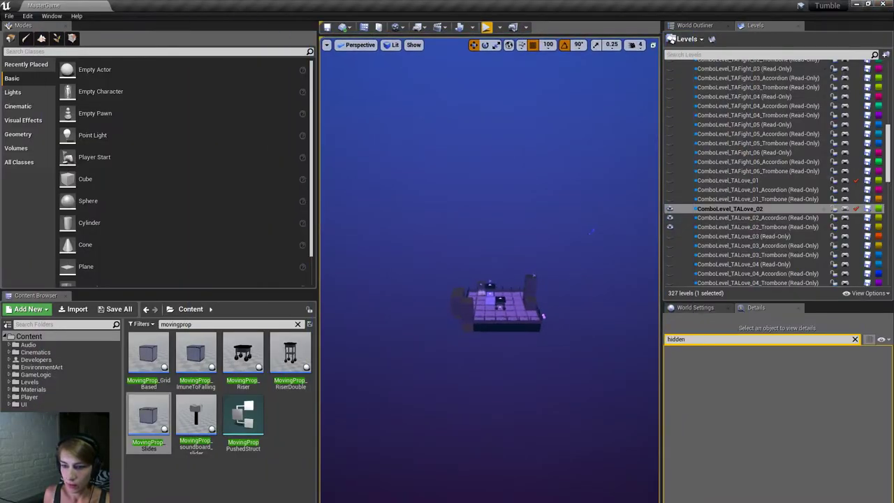
pyautogui.moveTo(592, 231); pyautogui.dragTo(570, 251, button='right')
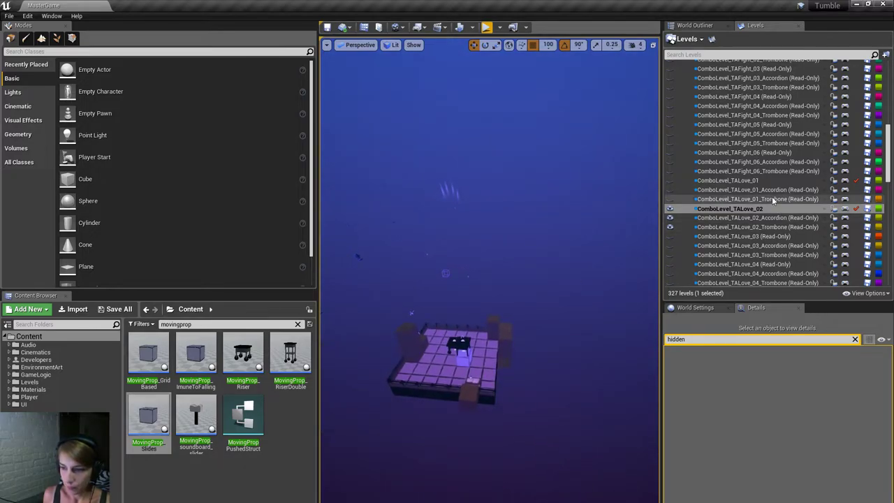
pyautogui.click(668, 208)
pyautogui.click(669, 236)
pyautogui.click(669, 245)
pyautogui.click(669, 255)
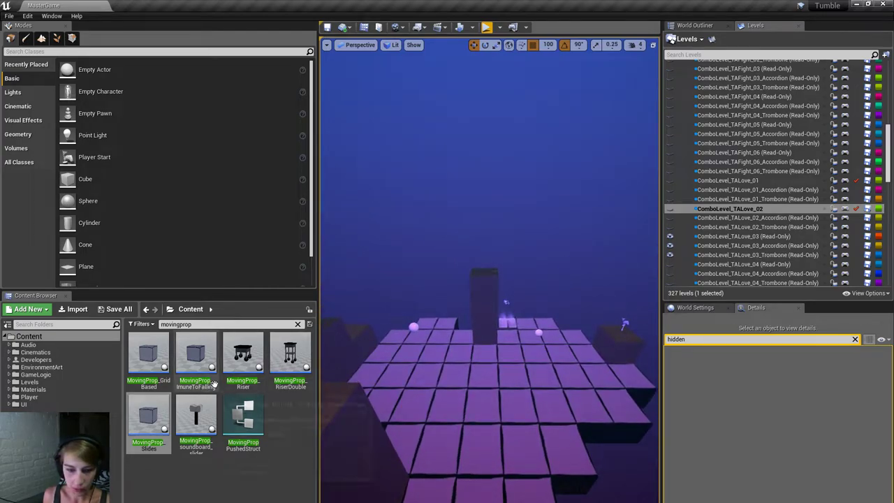
pyautogui.click(412, 327)
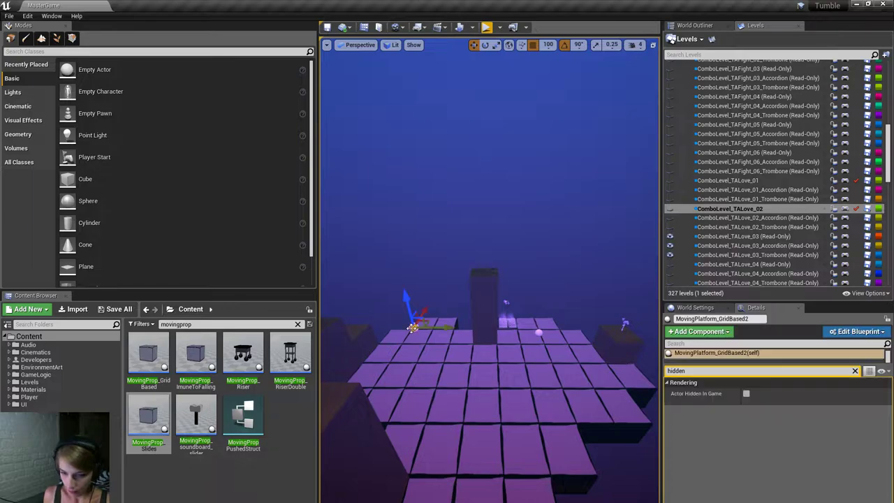
pyautogui.moveTo(290, 356); pyautogui.dragTo(423, 358)
# Move the RiserDouble table left and raise it out of the floor, then attach it to a parent.
pyautogui.press('f')
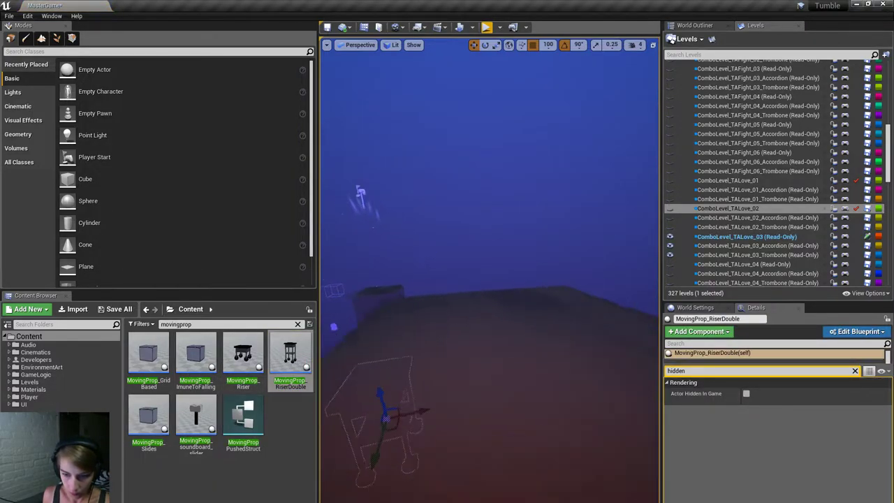
pyautogui.moveTo(486, 453); pyautogui.dragTo(429, 495)
pyautogui.moveTo(488, 477); pyautogui.dragTo(497, 428, button='right')
pyautogui.moveTo(468, 355); pyautogui.dragTo(477, 269)
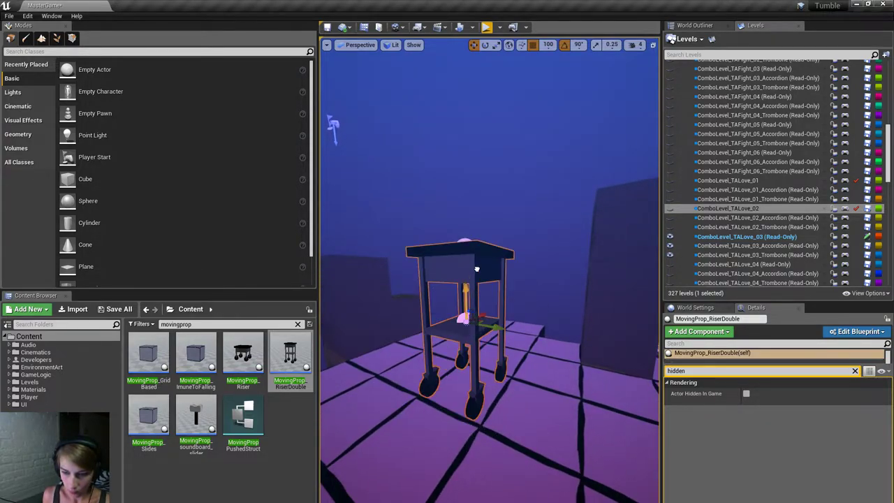
pyautogui.rightClick(484, 260)
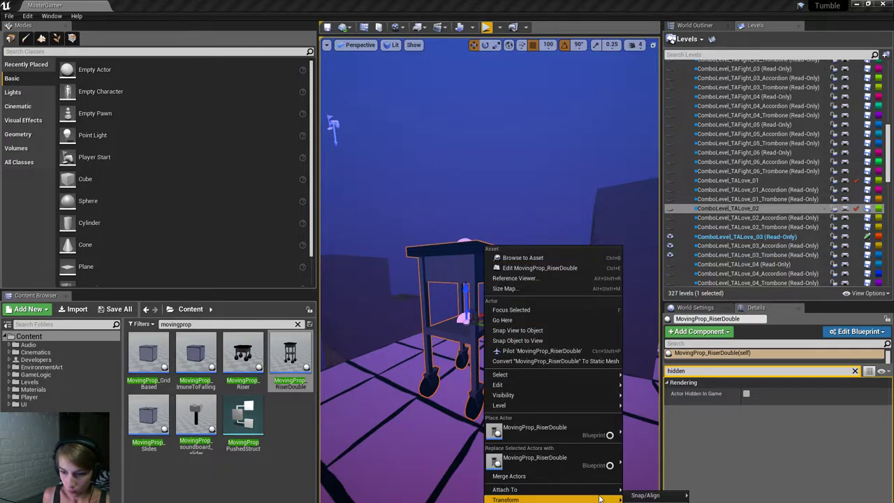
pyautogui.moveTo(531, 433); pyautogui.dragTo(509, 356, button='right')
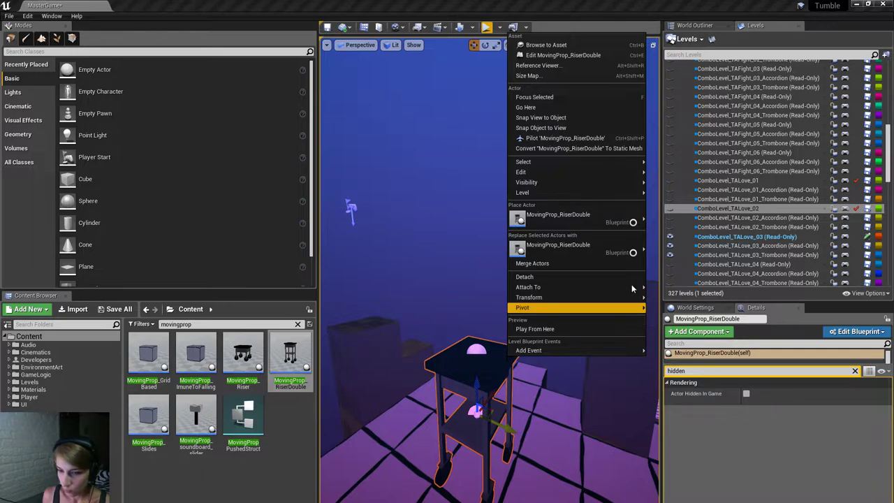
pyautogui.moveTo(629, 287)
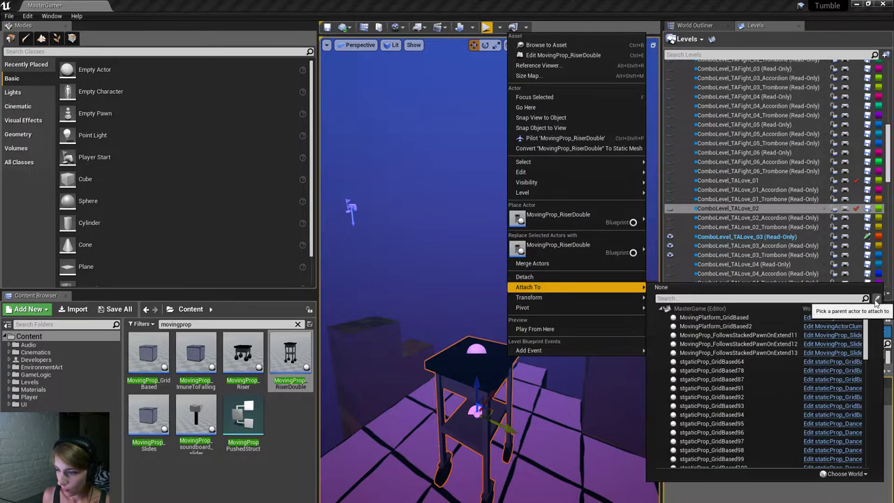
pyautogui.click(876, 300)
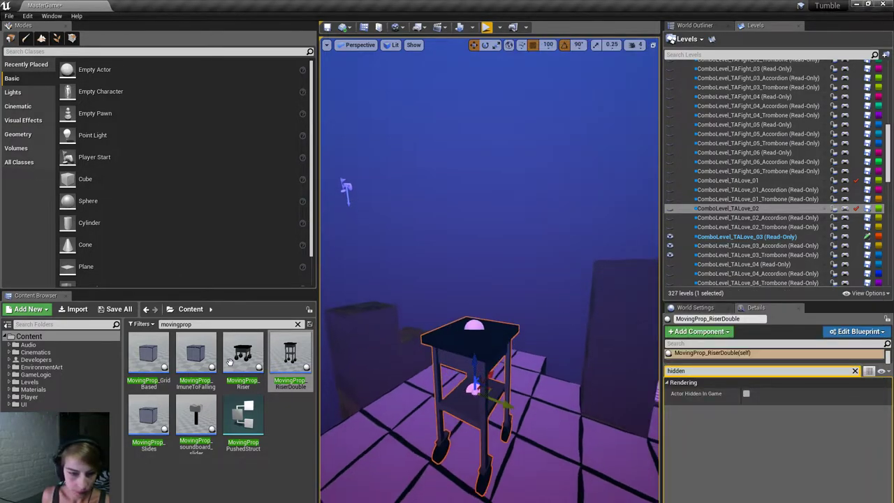
# Place another MovingProp_Slides box and shift it left toward the table.
pyautogui.moveTo(148, 416); pyautogui.dragTo(497, 438)
pyautogui.moveTo(497, 438); pyautogui.dragTo(461, 447, button='right')
pyautogui.moveTo(488, 450); pyautogui.dragTo(438, 449)
pyautogui.moveTo(454, 408)
pyautogui.mouseDown()
pyautogui.moveTo(470, 393)
pyautogui.moveTo(449, 401)
pyautogui.mouseUp()
pyautogui.rightClick(474, 398)
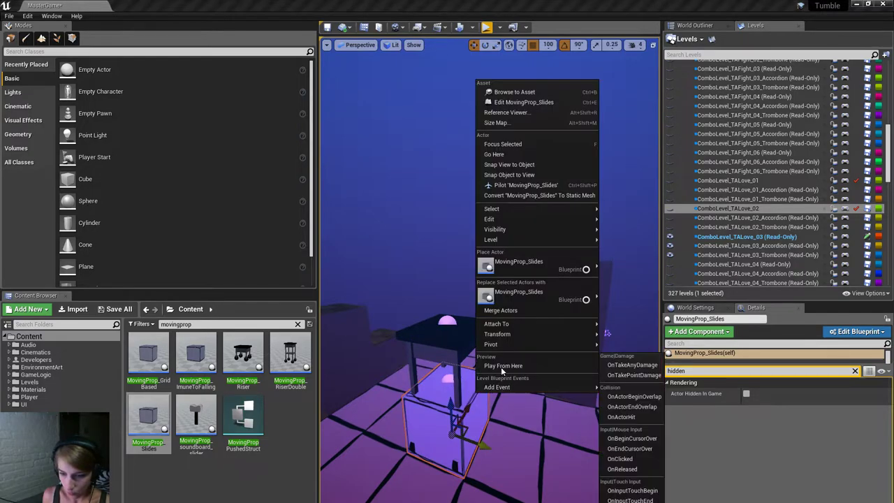
pyautogui.moveTo(545, 323)
pyautogui.click(830, 327)
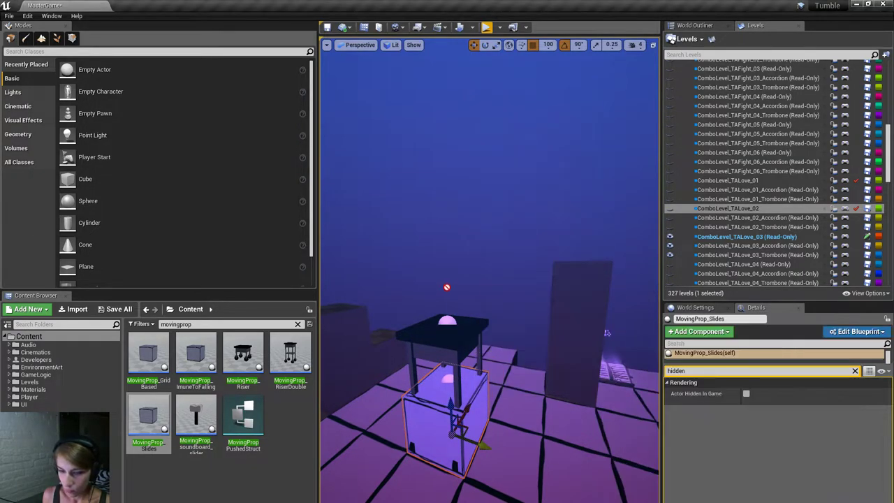
pyautogui.moveTo(607, 333); pyautogui.dragTo(514, 290, button='right')
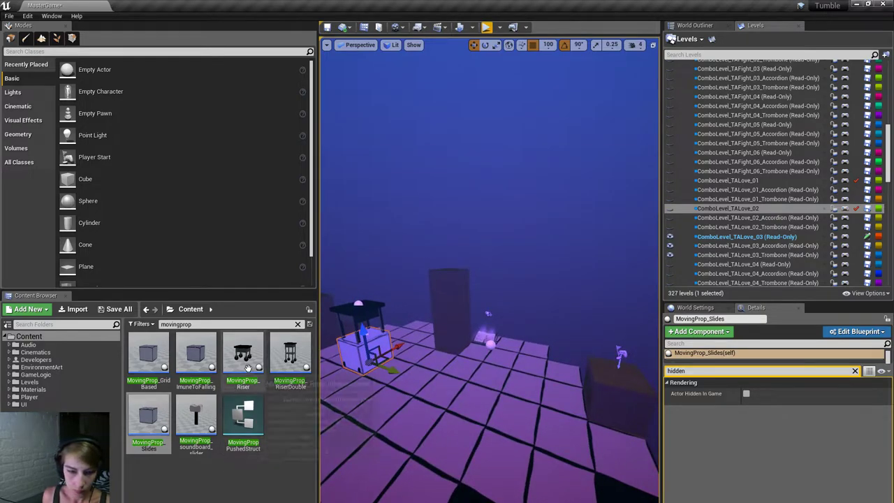
# Place a MovingProp_Riser table on the dance floor and start saving the level.
pyautogui.moveTo(248, 368); pyautogui.dragTo(491, 375)
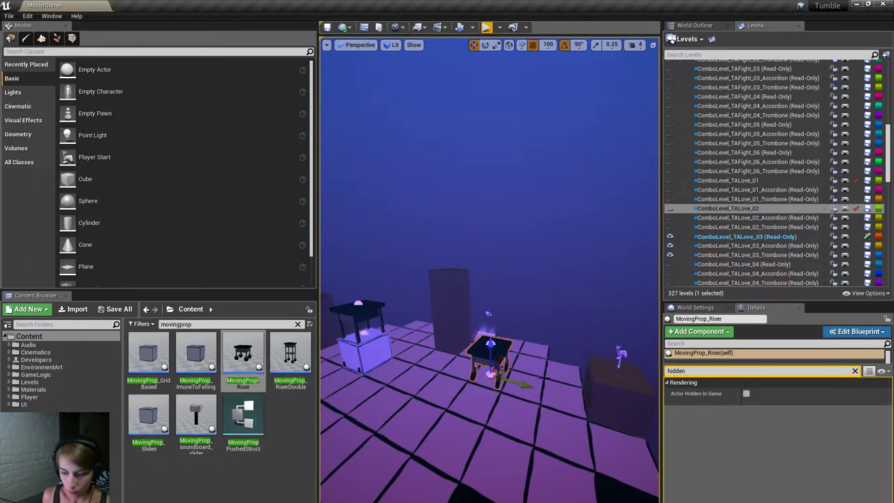
pyautogui.rightClick(503, 352)
pyautogui.moveTo(552, 280)
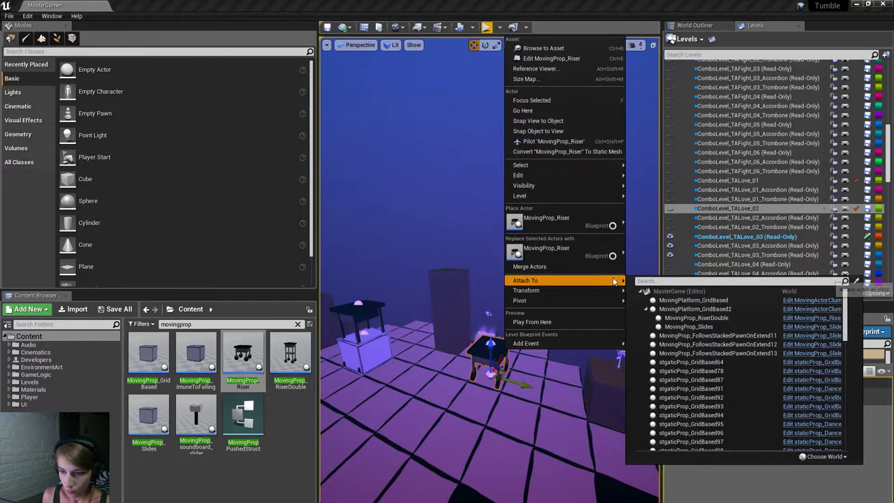
pyautogui.press('Escape')
pyautogui.moveTo(507, 347); pyautogui.dragTo(513, 328, button='right')
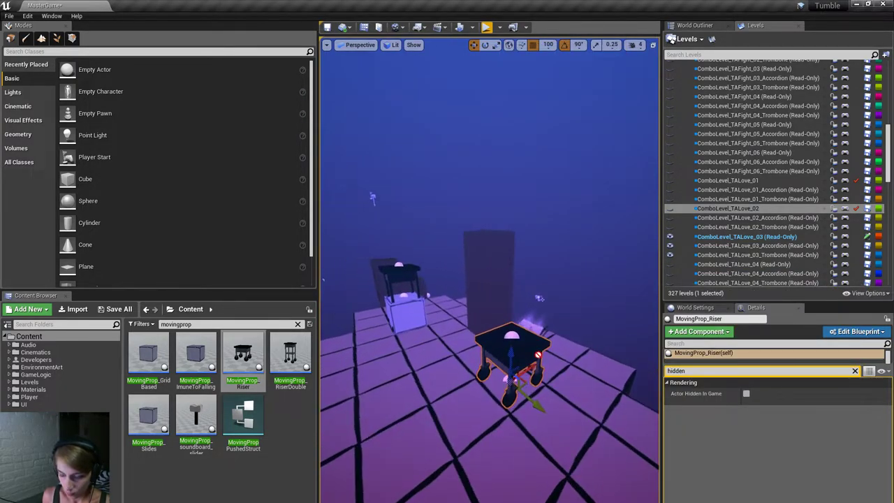
pyautogui.click(578, 402)
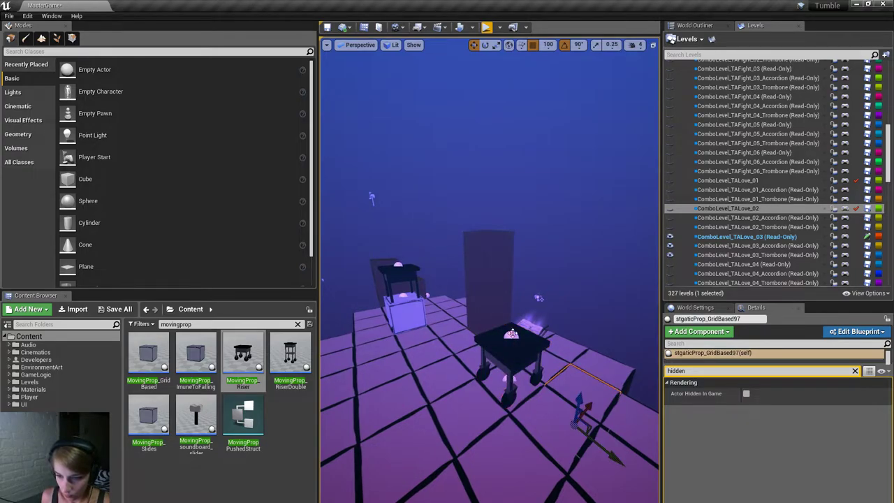
pyautogui.click(513, 335)
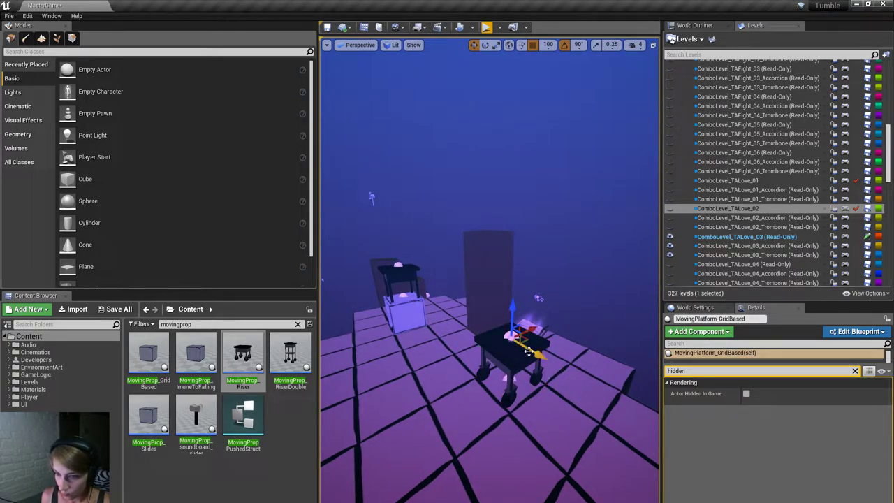
pyautogui.rightClick(510, 355)
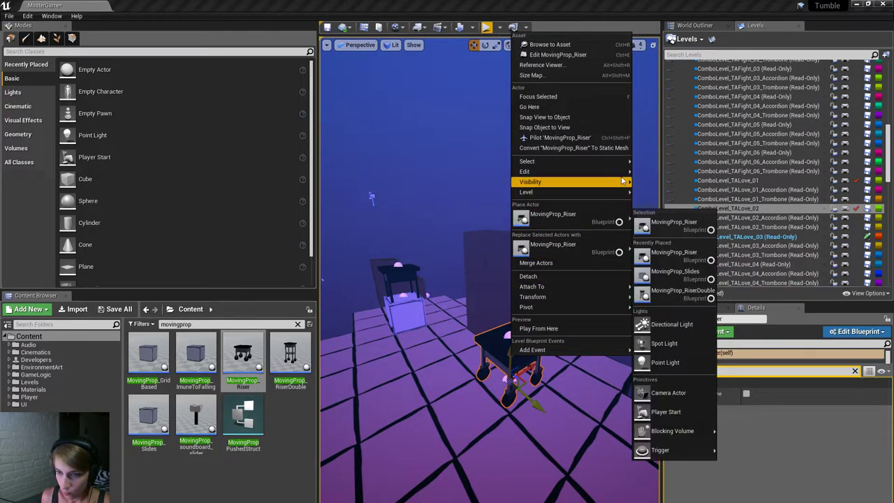
pyautogui.moveTo(608, 288)
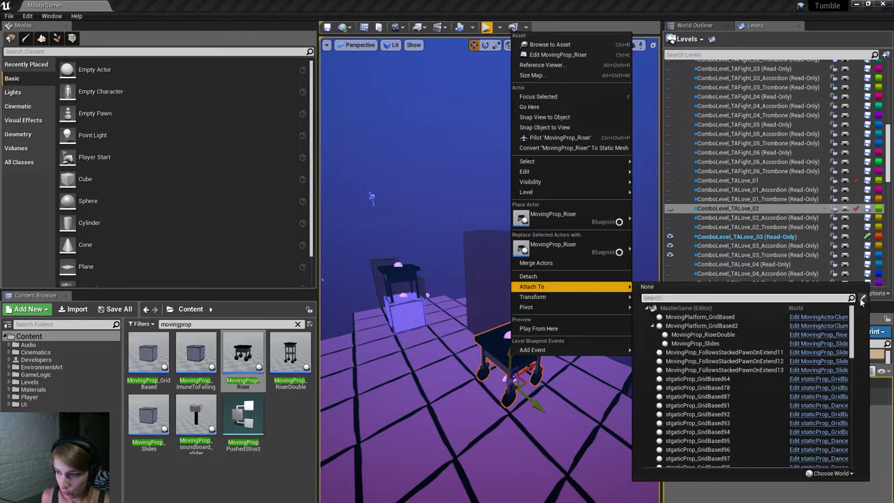
pyautogui.press('Escape')
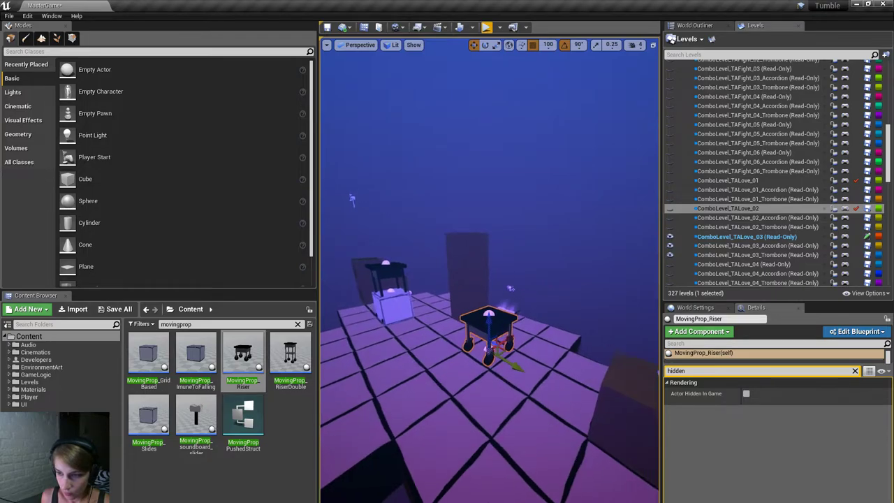
pyautogui.click(851, 238)
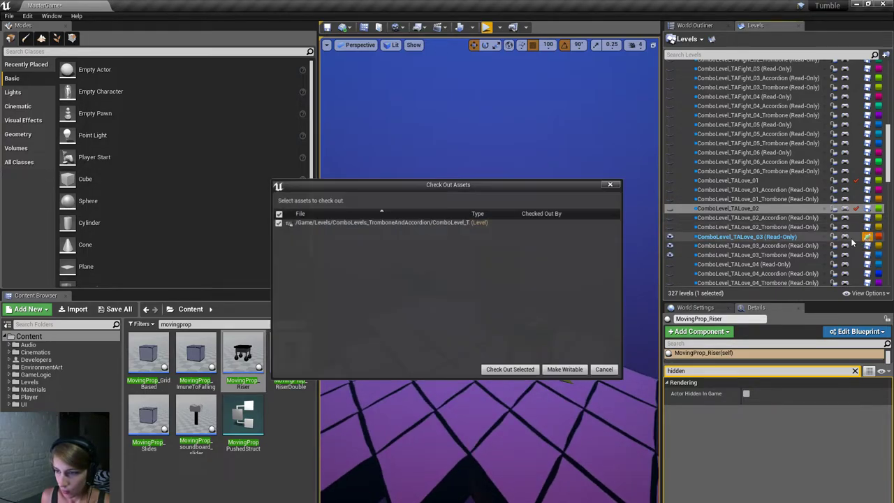
# Check out and save ComboLevel_TALove_03, hide it, and show the TALove_04 levels.
pyautogui.click(518, 367)
pyautogui.click(668, 237)
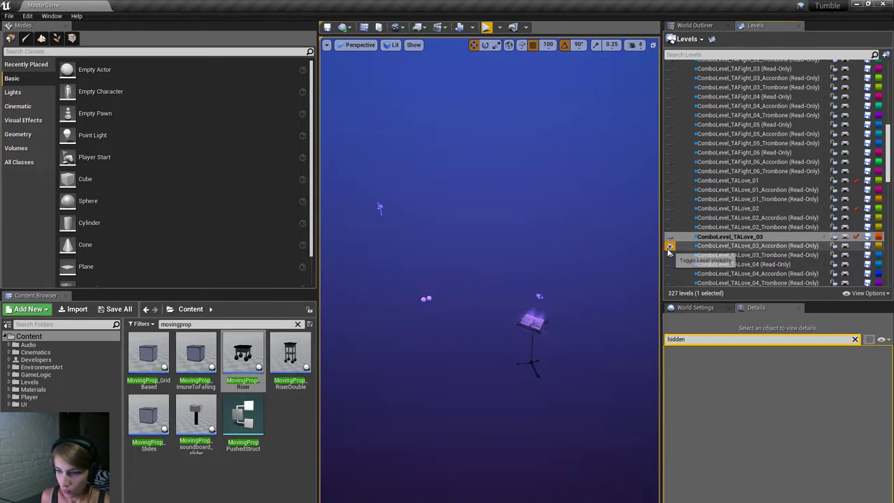
pyautogui.click(670, 274)
pyautogui.click(671, 275)
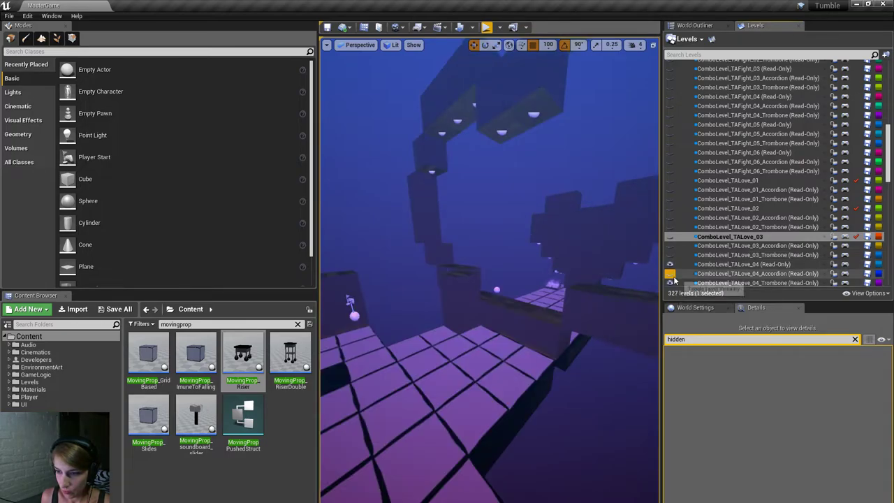
pyautogui.moveTo(488, 273); pyautogui.dragTo(485, 360, button='right')
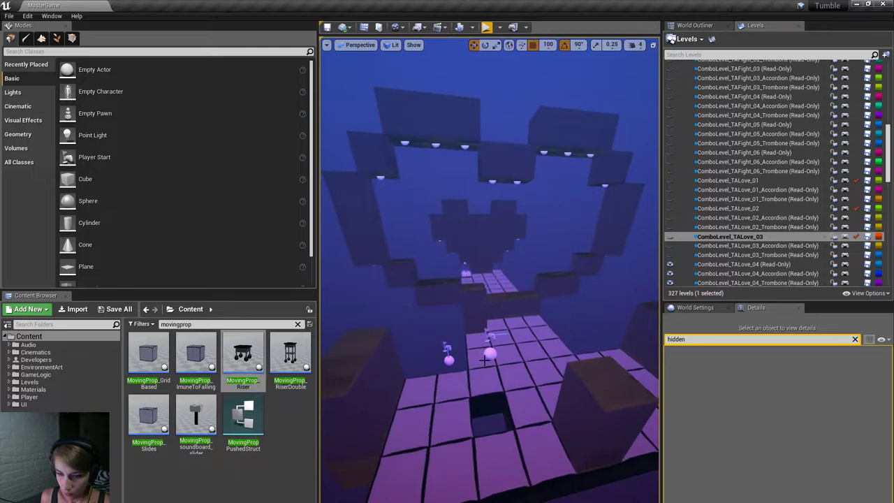
pyautogui.click(477, 440)
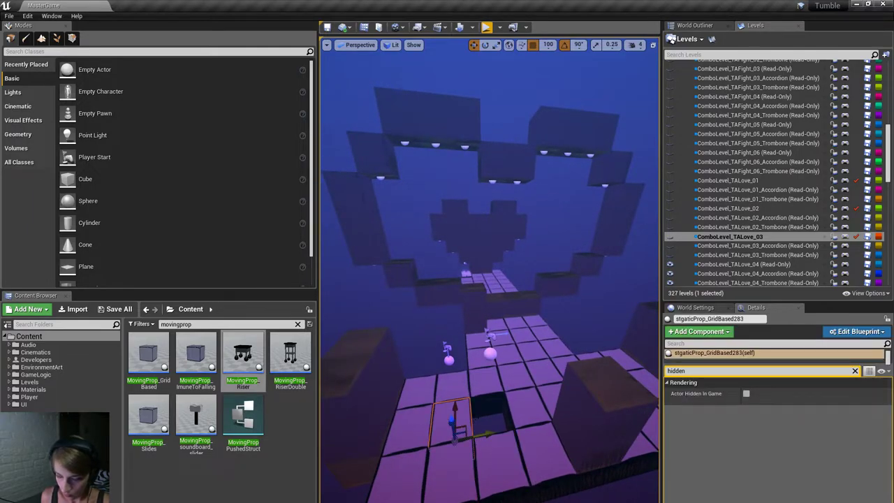
# Duplicate a floor tile into the hole in the TALove_04 floor.
pyautogui.keyDown('alt'); pyautogui.moveTo(476, 433); pyautogui.dragTo(518, 429); pyautogui.keyUp('alt')
pyautogui.moveTo(588, 349); pyautogui.dragTo(581, 346, button='right')
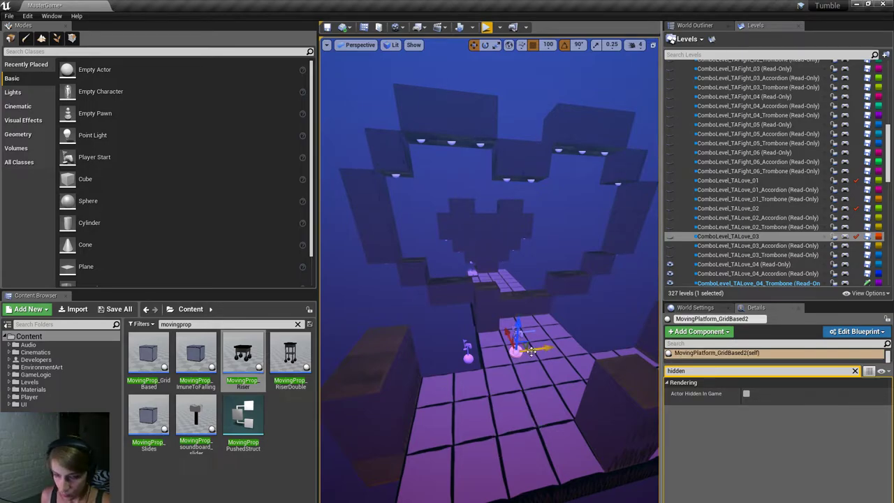
pyautogui.moveTo(535, 300); pyautogui.dragTo(529, 297, button='right')
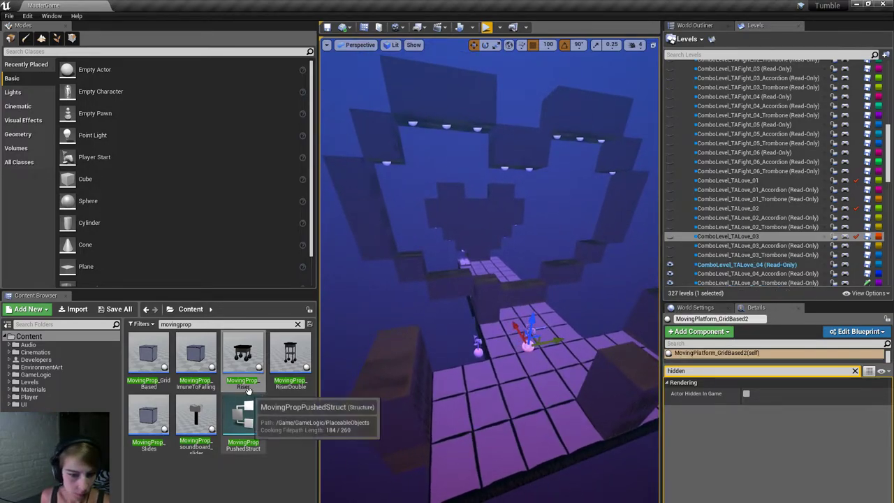
# Place a MovingProp_RiserDouble on the floor, frame it, and select its pink dome platform.
pyautogui.moveTo(290, 358); pyautogui.dragTo(528, 341)
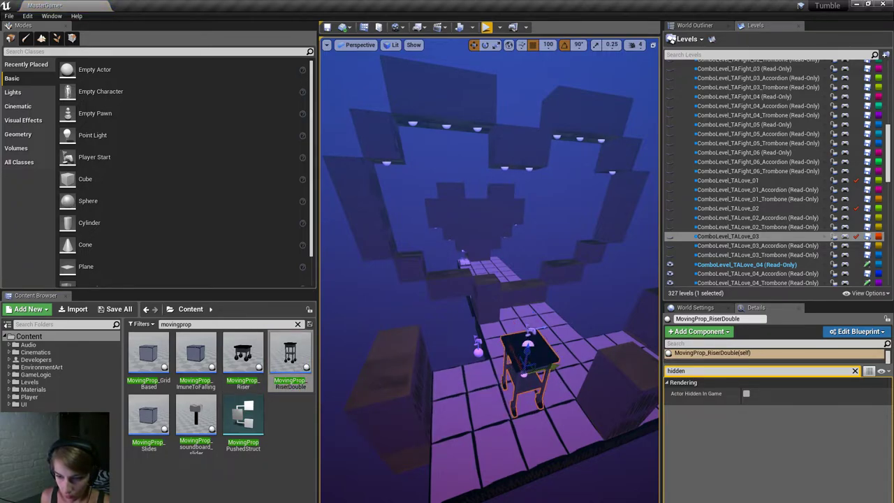
pyautogui.rightClick(551, 357)
pyautogui.moveTo(558, 298)
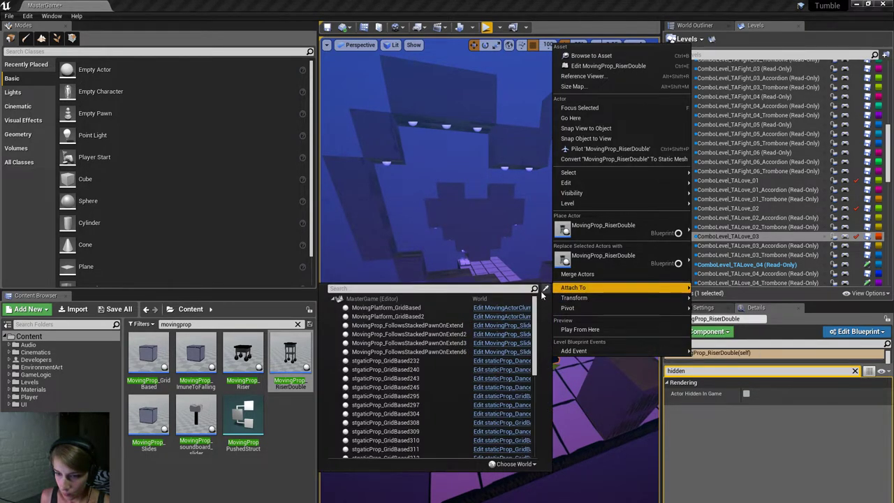
pyautogui.click(545, 288)
pyautogui.press('f')
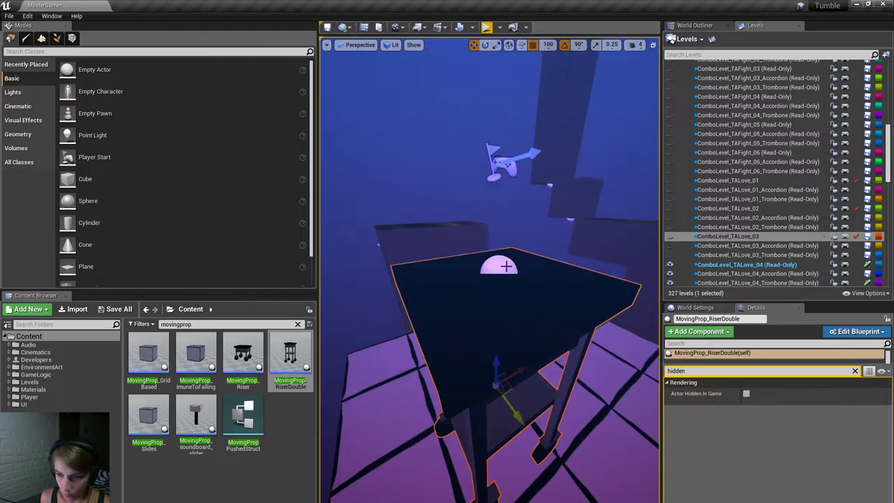
pyautogui.rightClick(433, 391)
pyautogui.moveTo(545, 336)
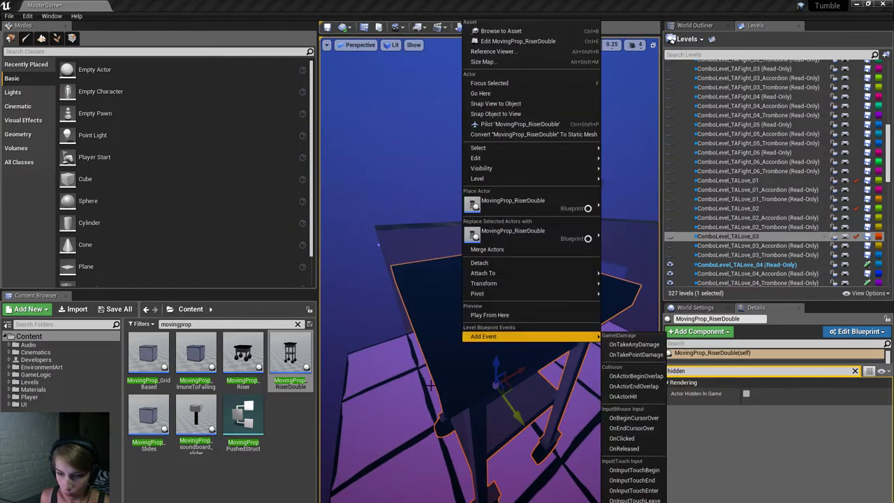
pyautogui.click(628, 300)
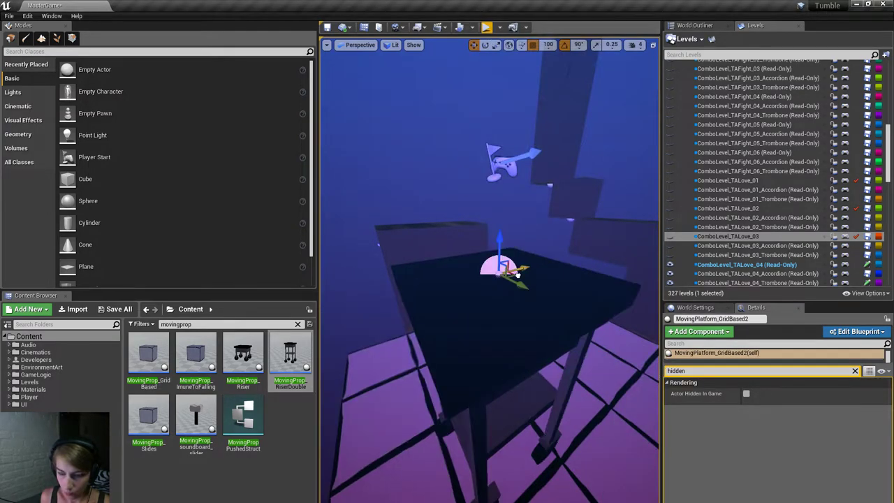
# Place a MovingProp_Slides box next to the riser and choose Attach To for it.
pyautogui.moveTo(168, 443); pyautogui.dragTo(411, 498)
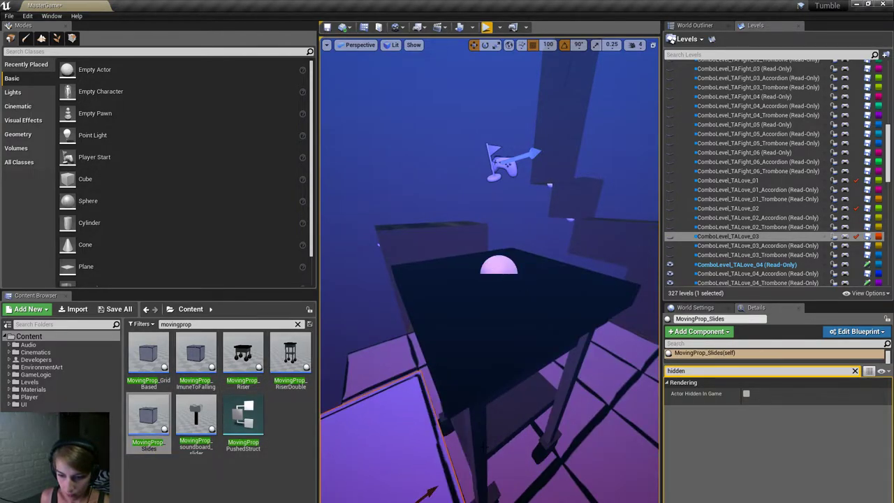
pyautogui.scroll(-6, 483, 447)
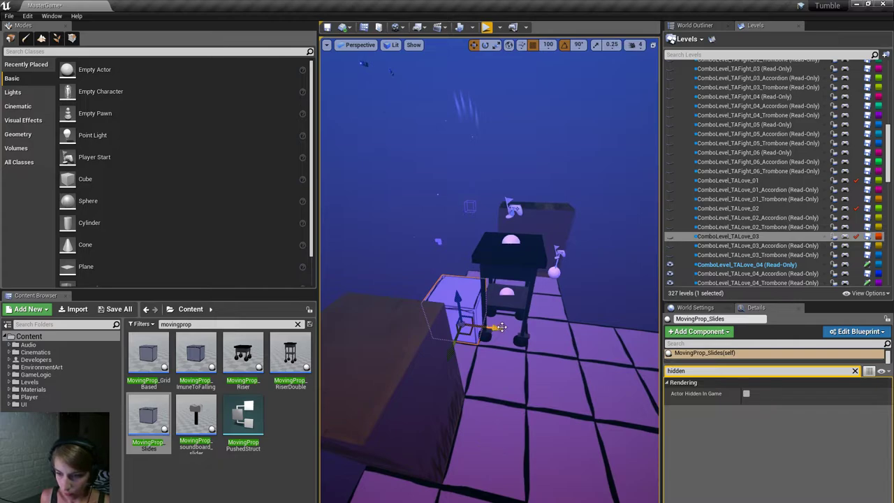
pyautogui.moveTo(501, 327); pyautogui.dragTo(538, 326)
pyautogui.rightClick(515, 342)
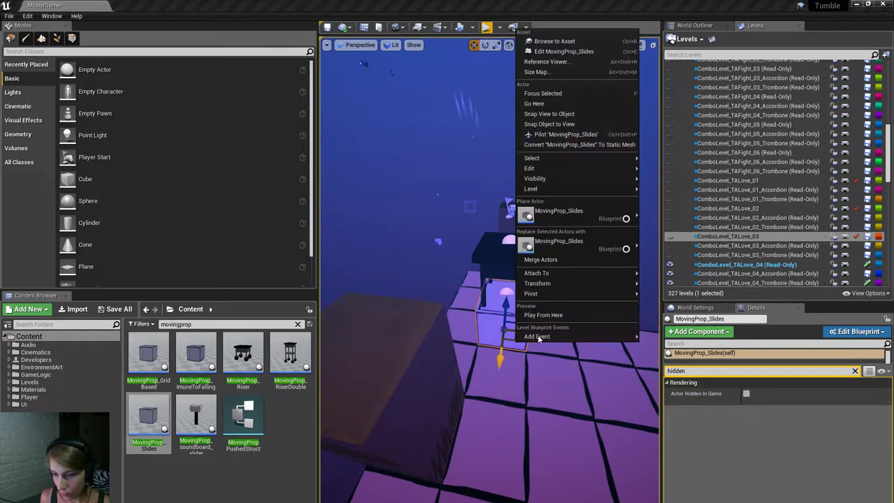
pyautogui.moveTo(558, 273)
pyautogui.click(866, 275)
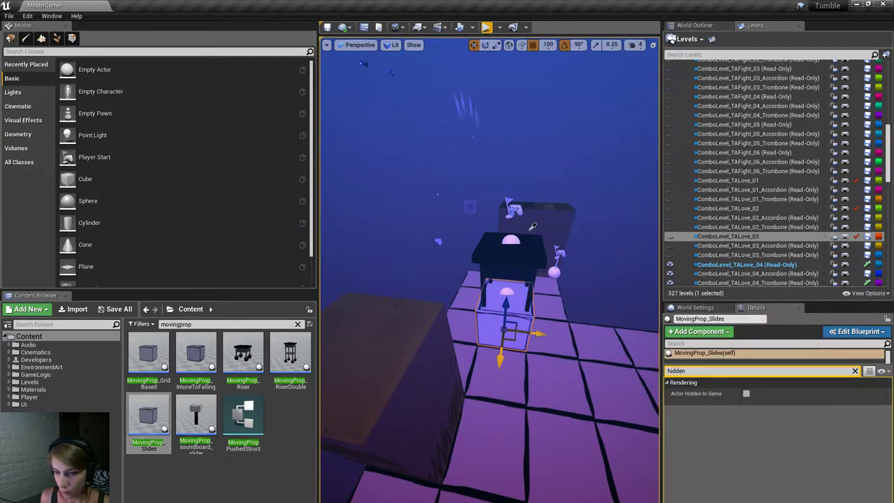
pyautogui.moveTo(506, 240)
pyautogui.mouseDown(button='right')
pyautogui.moveTo(492, 238)
pyautogui.moveTo(513, 234)
pyautogui.moveTo(502, 253)
pyautogui.mouseUp(button='right')
# Place another MovingProp_Riser table, attach it to the pink dome, and open ComboLevel_TALove_02's Level Blueprint.
pyautogui.moveTo(264, 363); pyautogui.dragTo(502, 329)
pyautogui.rightClick(530, 327)
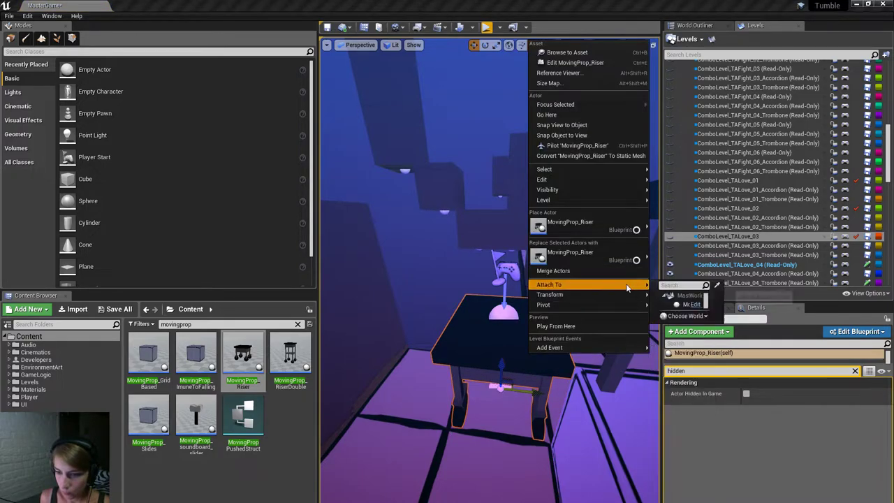
pyautogui.moveTo(625, 286)
pyautogui.click(877, 287)
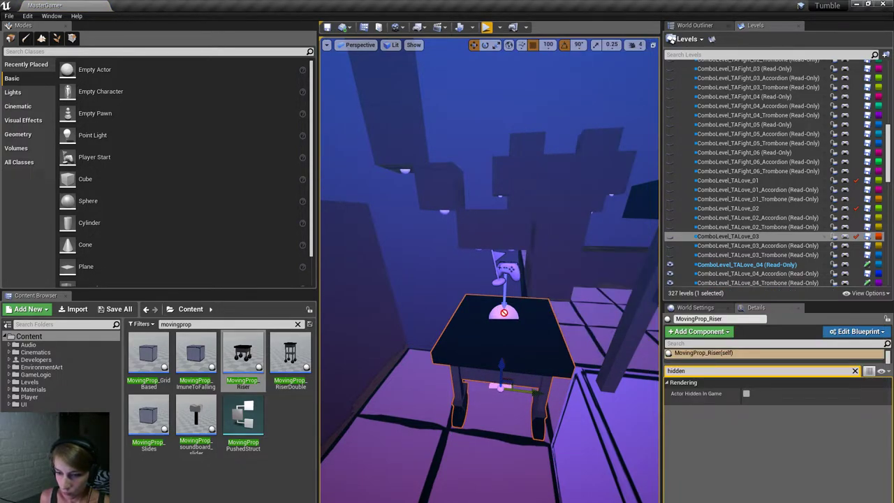
pyautogui.moveTo(497, 308); pyautogui.dragTo(608, 308, button='right')
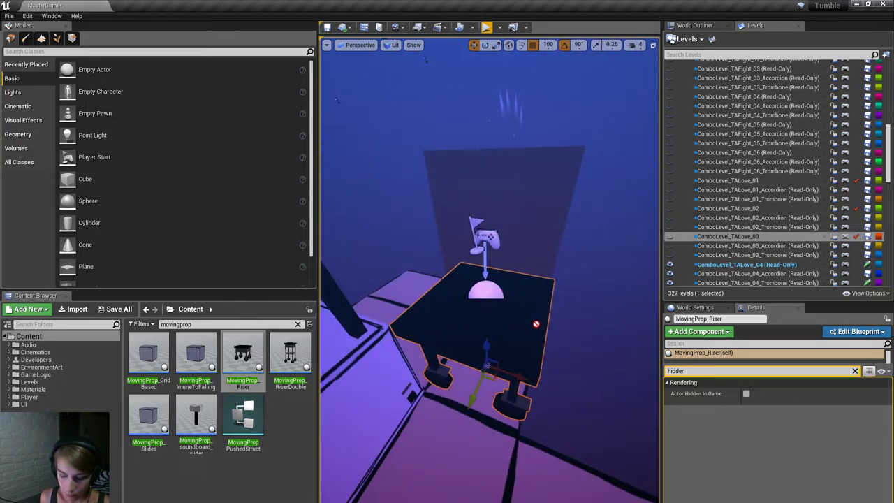
pyautogui.click(495, 294)
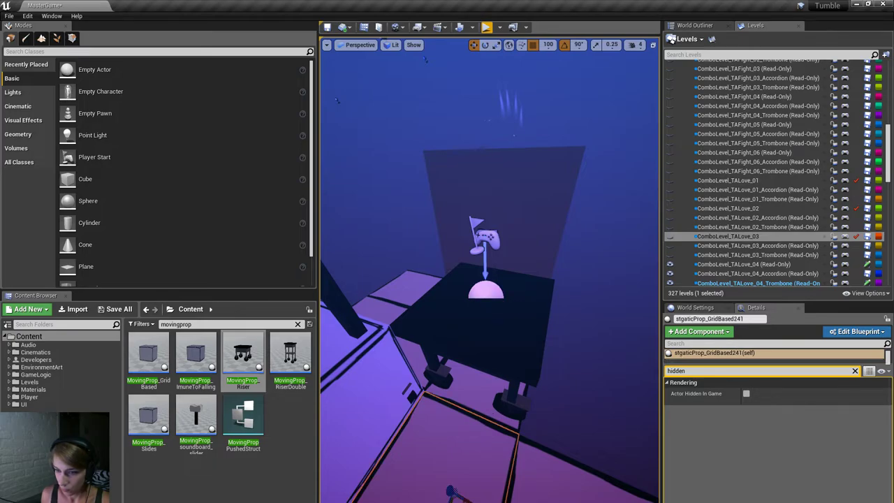
pyautogui.rightClick(520, 321)
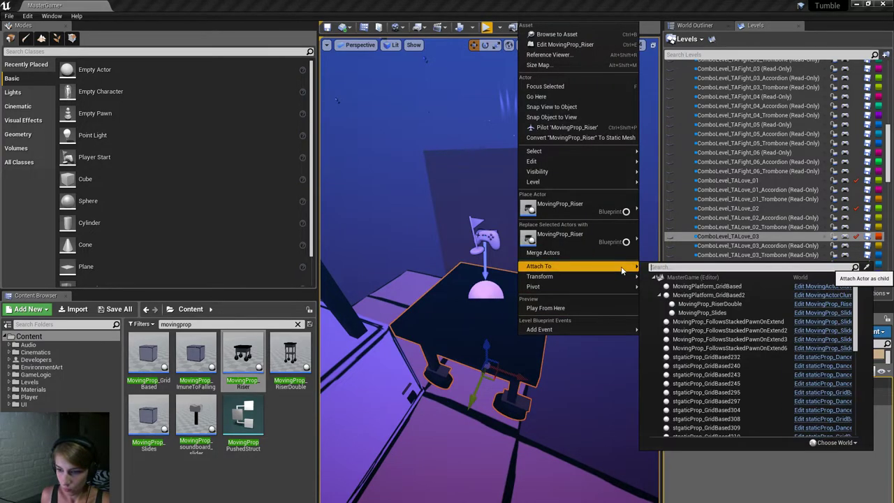
pyautogui.click(845, 208)
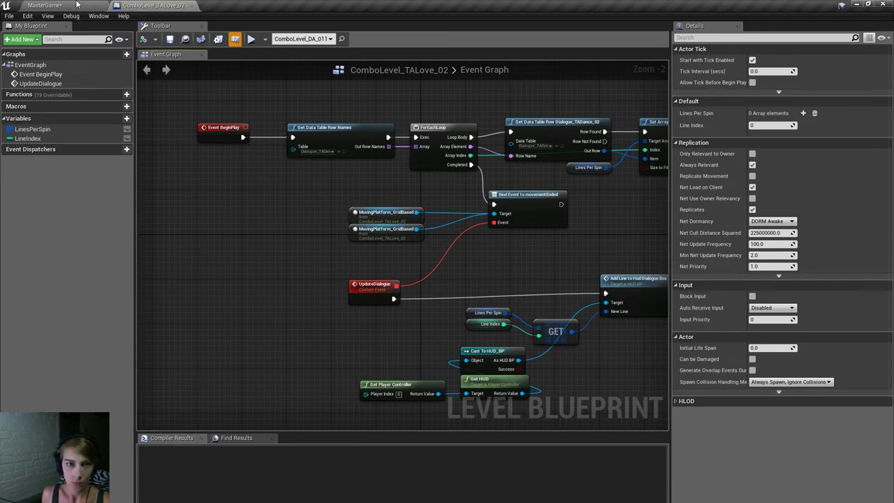
# Move the riser table into ComboLevel_TALove_04_Trombone and save that level with check-out.
pyautogui.click(44, 4)
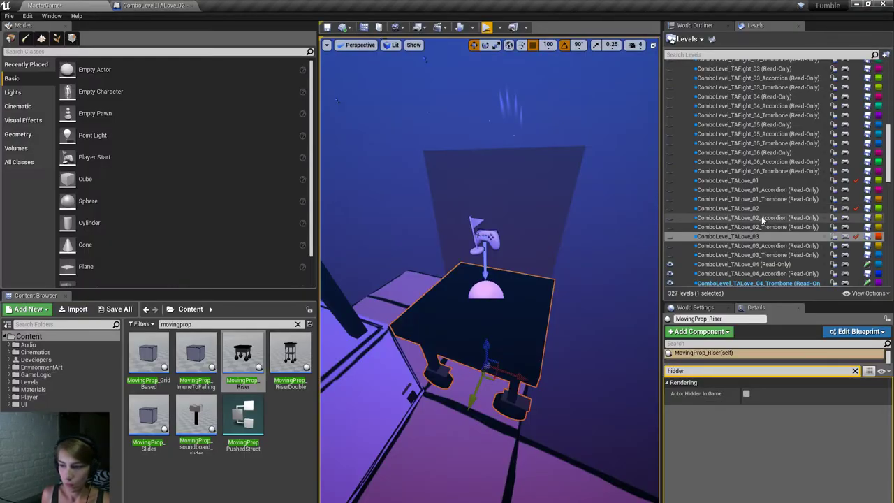
pyautogui.click(742, 285)
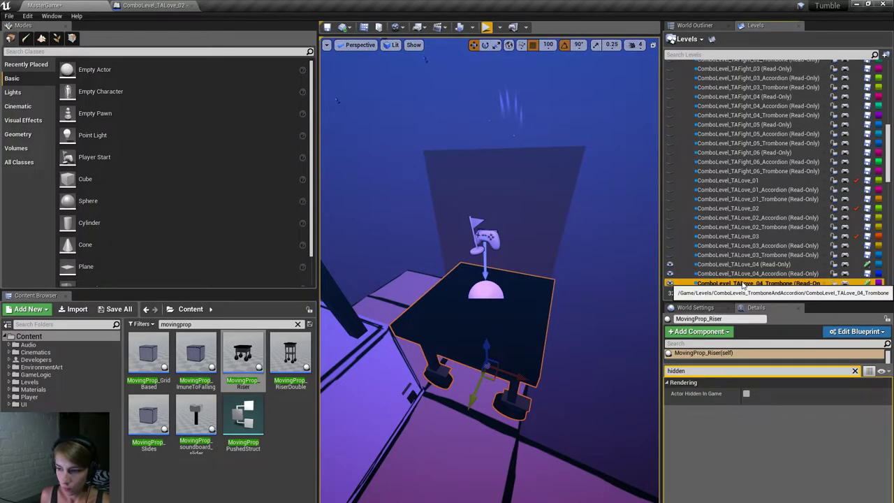
pyautogui.rightClick(706, 282)
pyautogui.click(746, 439)
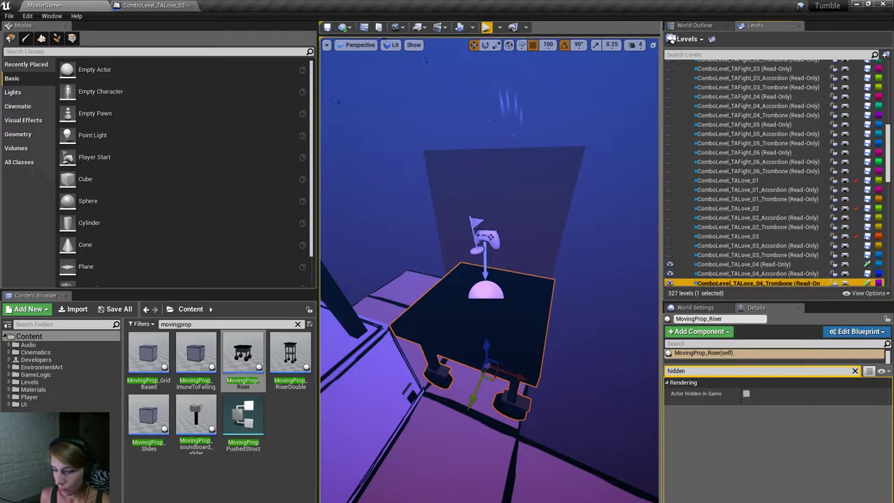
pyautogui.rightClick(516, 335)
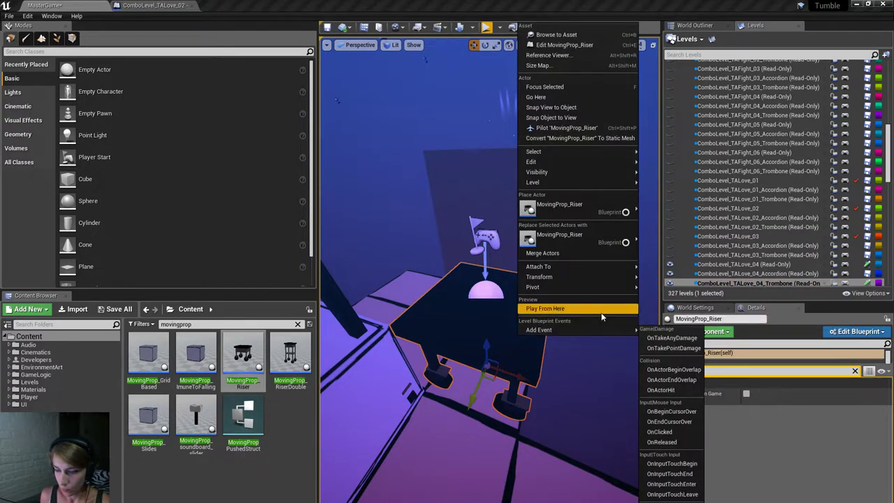
pyautogui.moveTo(559, 266)
pyautogui.click(865, 268)
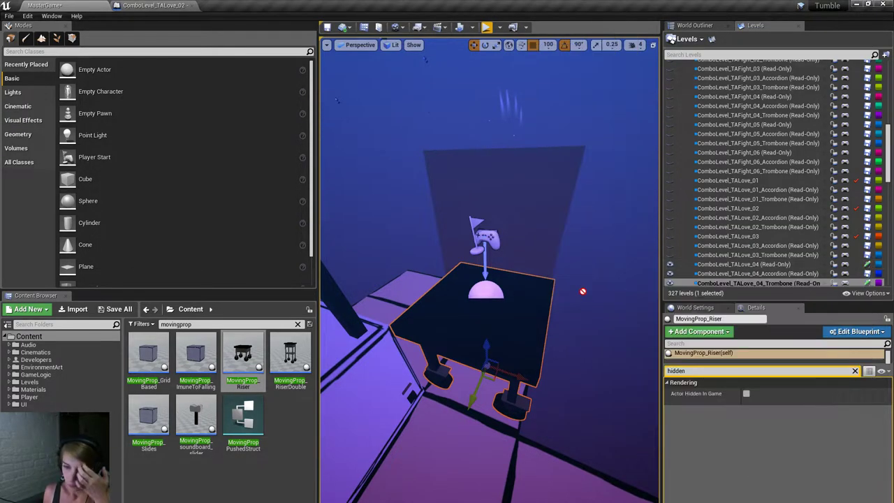
pyautogui.scroll(-3, 530, 304)
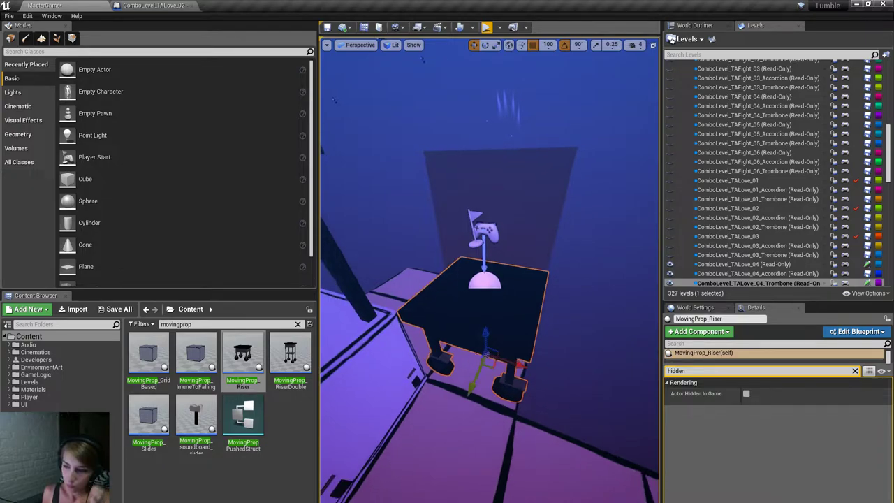
pyautogui.click(867, 284)
pyautogui.click(511, 369)
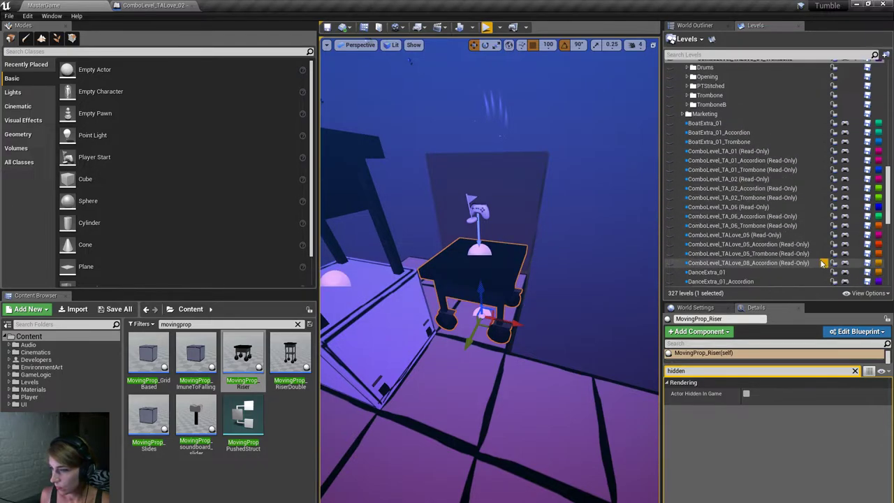
# Select a grid prop and fly the camera in for a closer view of the level.
pyautogui.scroll(-3, 535, 398)
pyautogui.click(535, 399)
pyautogui.scroll(-4, 535, 399)
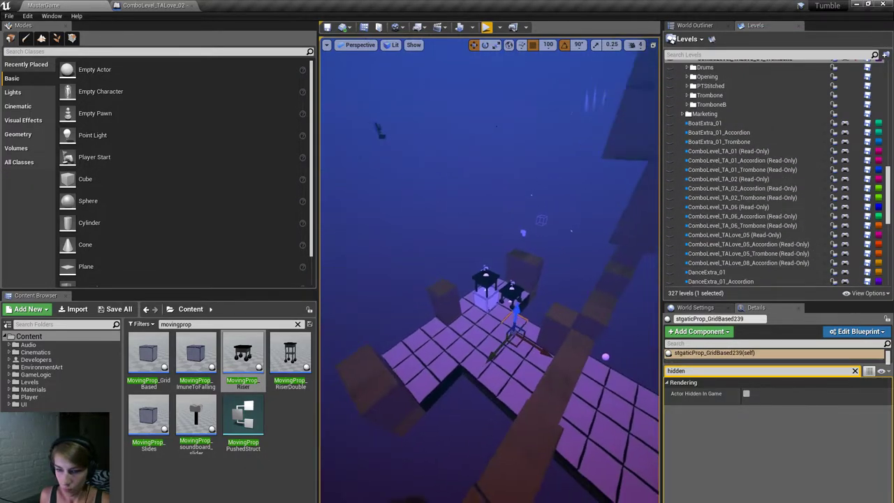
pyautogui.moveTo(535, 399); pyautogui.dragTo(530, 338, button='right')
pyautogui.scroll(-15, 731, 229)
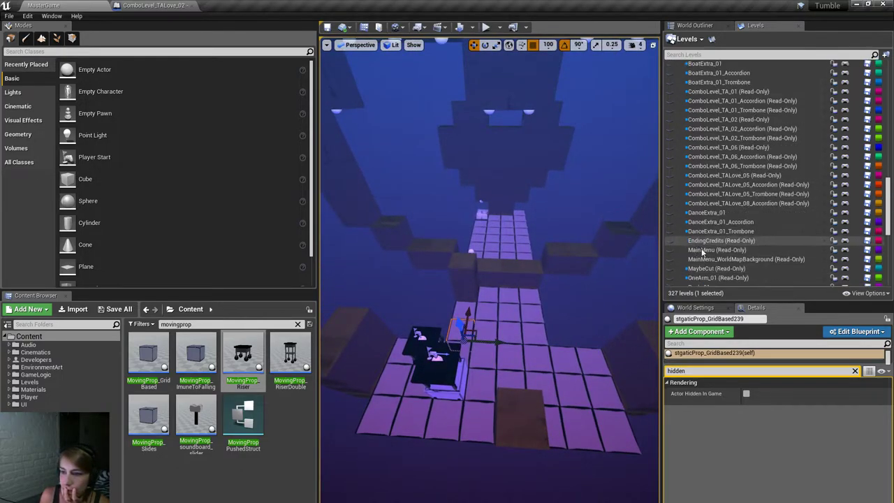
pyautogui.scroll(-2, 712, 281)
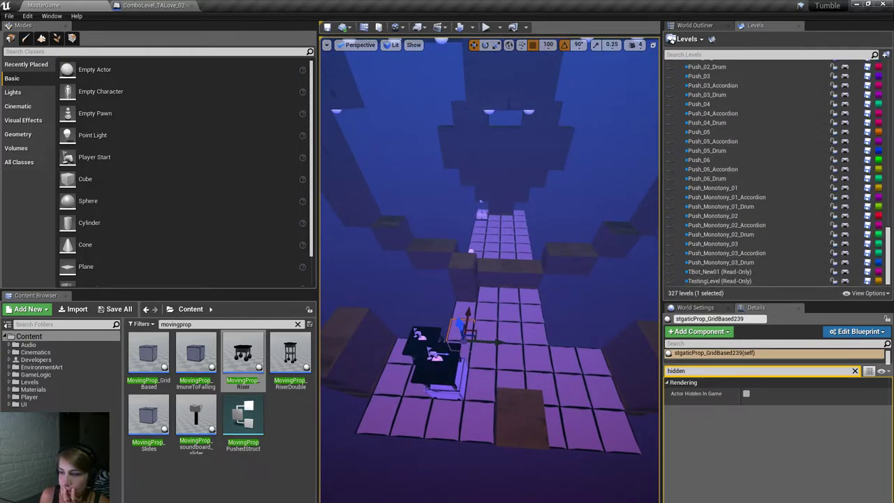
pyautogui.moveTo(889, 258); pyautogui.dragTo(888, 157)
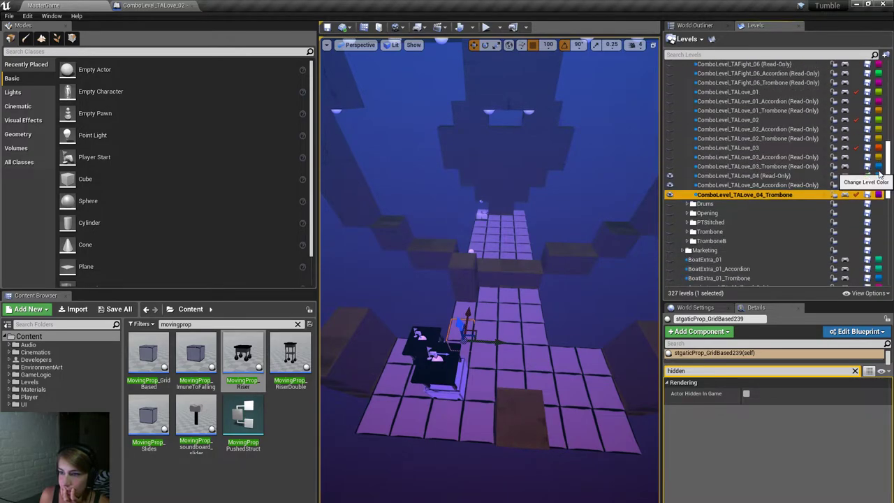
# Hide the three TALove_04 levels and show the first TALove_01 level.
pyautogui.click(670, 175)
pyautogui.click(669, 185)
pyautogui.click(670, 195)
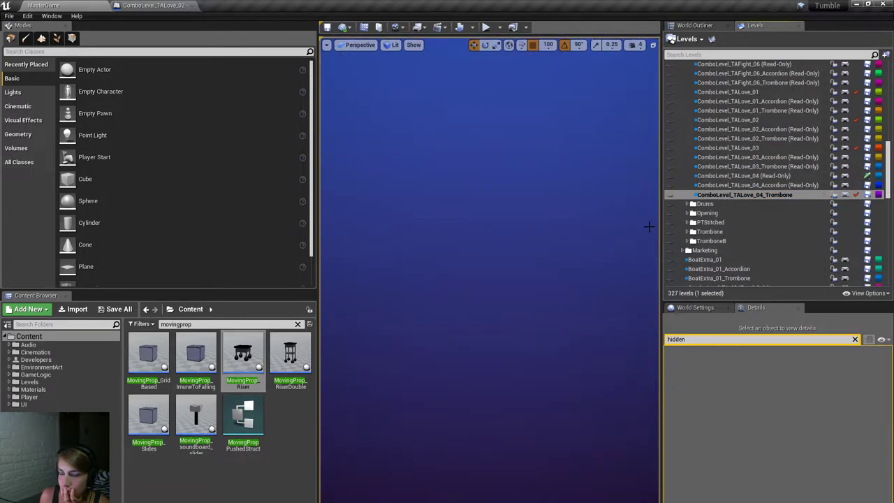
pyautogui.scroll(3, 687, 209)
pyautogui.click(669, 160)
# Show the remaining TALove_01 levels, orbit around the fenced platform, and select a fence piece.
pyautogui.click(669, 150)
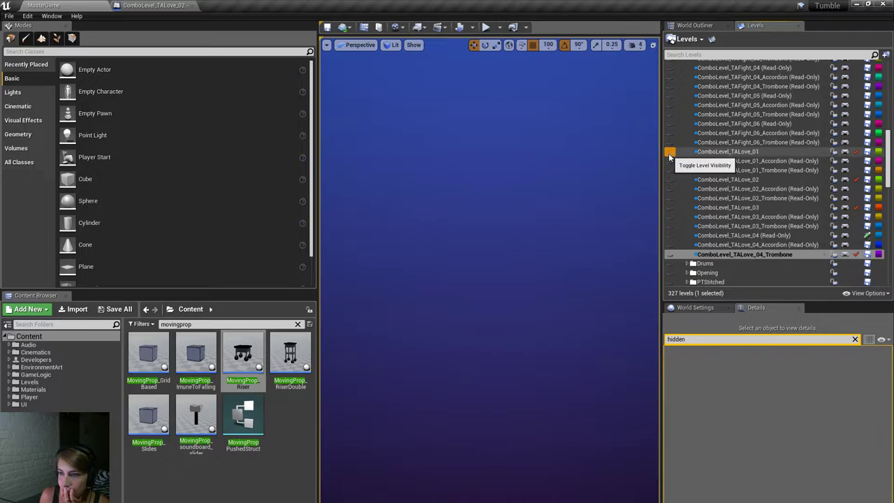
pyautogui.click(670, 171)
pyautogui.moveTo(588, 179); pyautogui.dragTo(566, 161, button='right')
pyautogui.moveTo(562, 217); pyautogui.dragTo(562, 217, button='right')
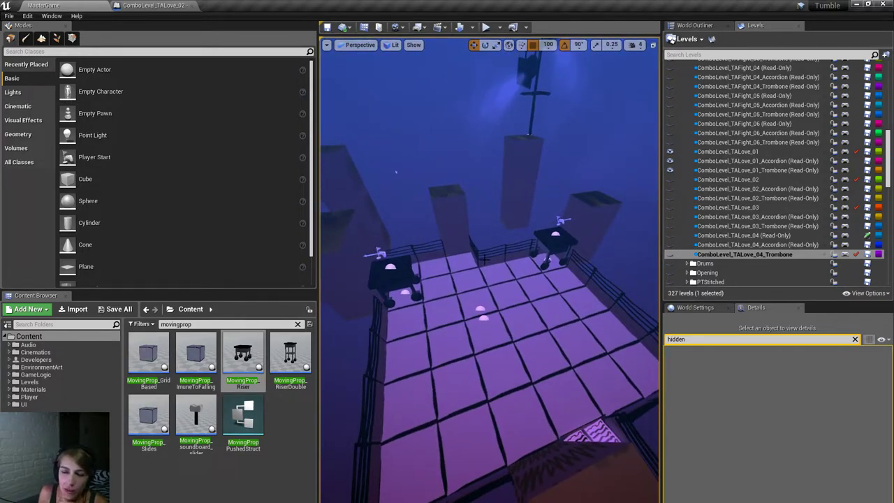
pyautogui.moveTo(484, 259); pyautogui.dragTo(442, 240, button='right')
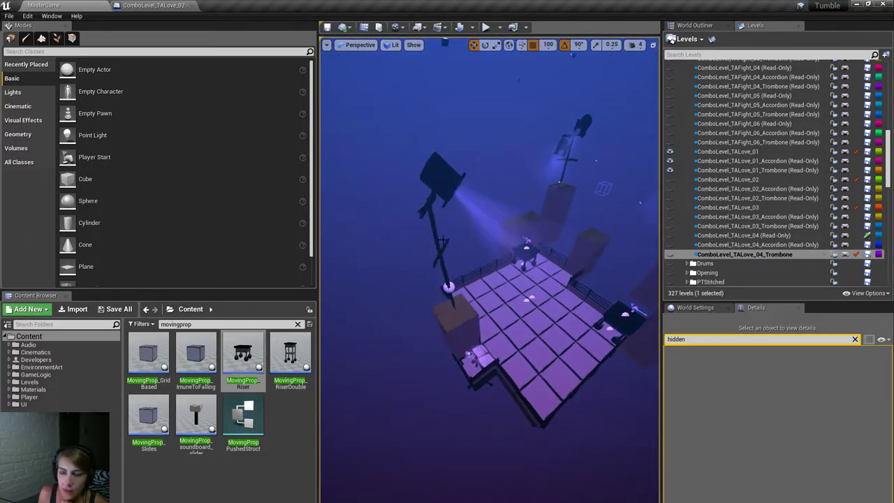
pyautogui.moveTo(349, 229); pyautogui.dragTo(349, 229, button='right')
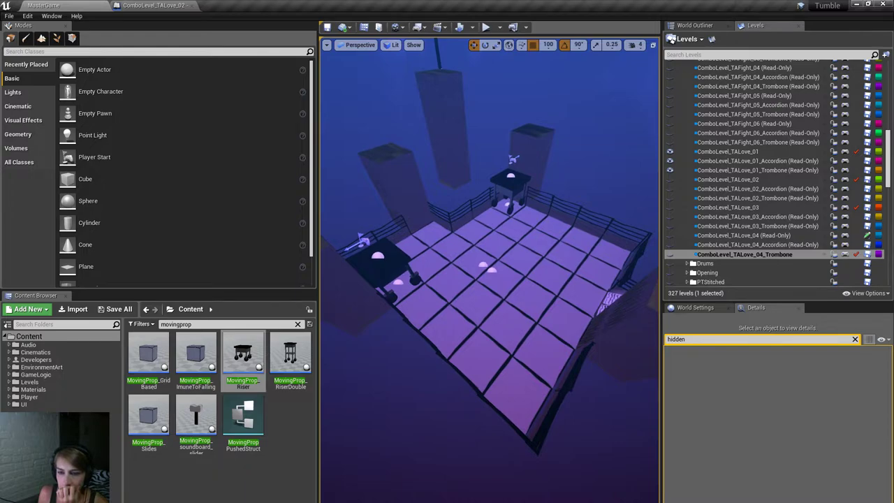
pyautogui.click(459, 219)
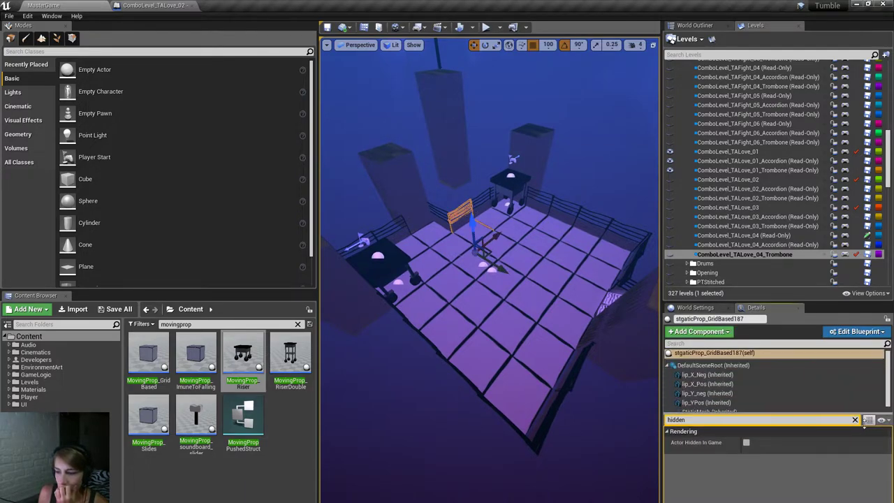
pyautogui.click(862, 334)
pyautogui.click(810, 350)
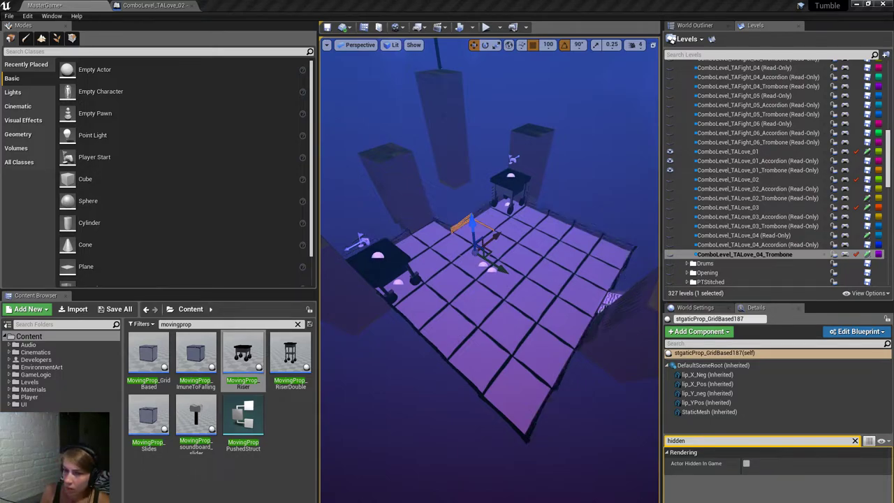
pyautogui.click(541, 353)
pyautogui.moveTo(541, 354); pyautogui.dragTo(508, 329, button='right')
pyautogui.click(586, 254)
pyautogui.moveTo(587, 253); pyautogui.dragTo(579, 258, button='right')
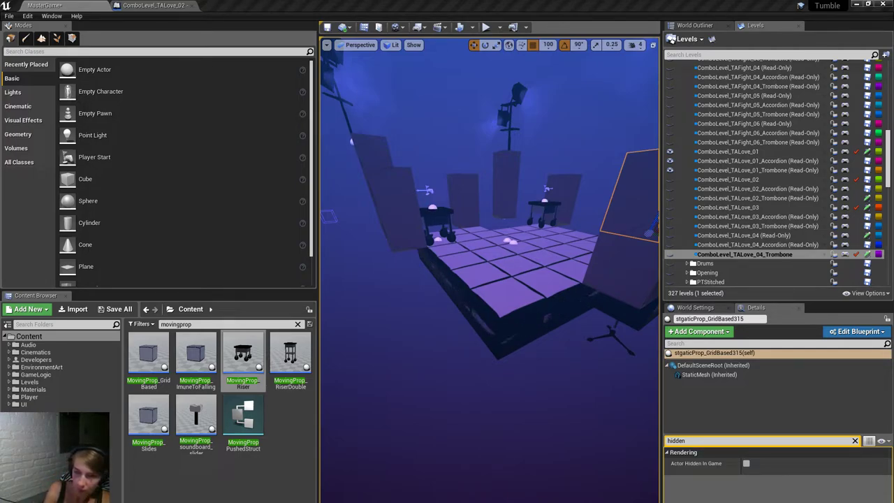
pyautogui.moveTo(488, 265); pyautogui.dragTo(561, 461, button='right')
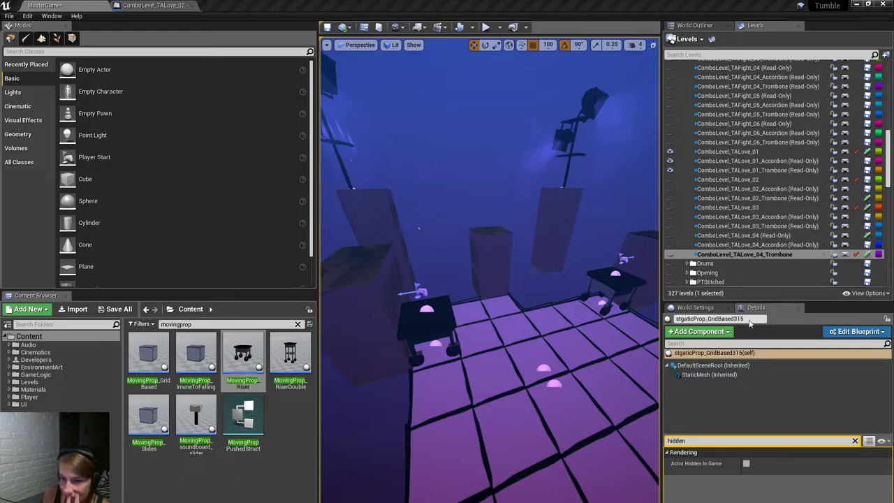
pyautogui.moveTo(489, 279); pyautogui.dragTo(489, 307, button='right')
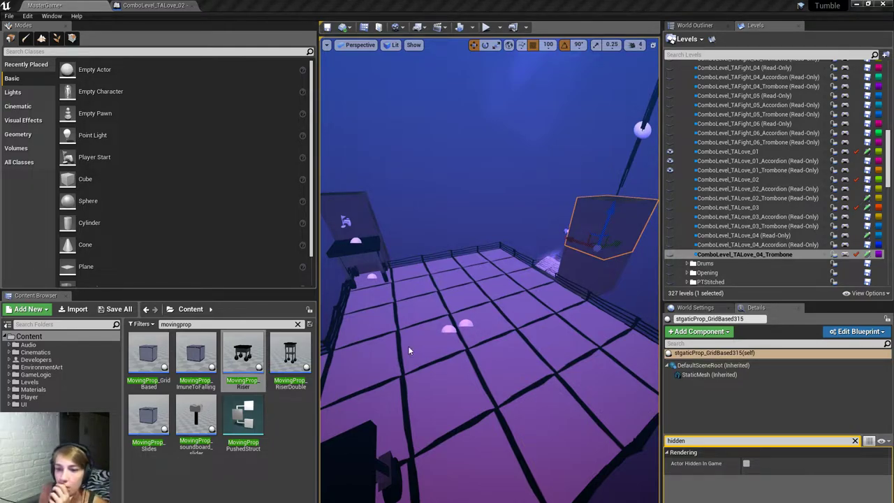
pyautogui.moveTo(555, 325); pyautogui.dragTo(517, 329, button='right')
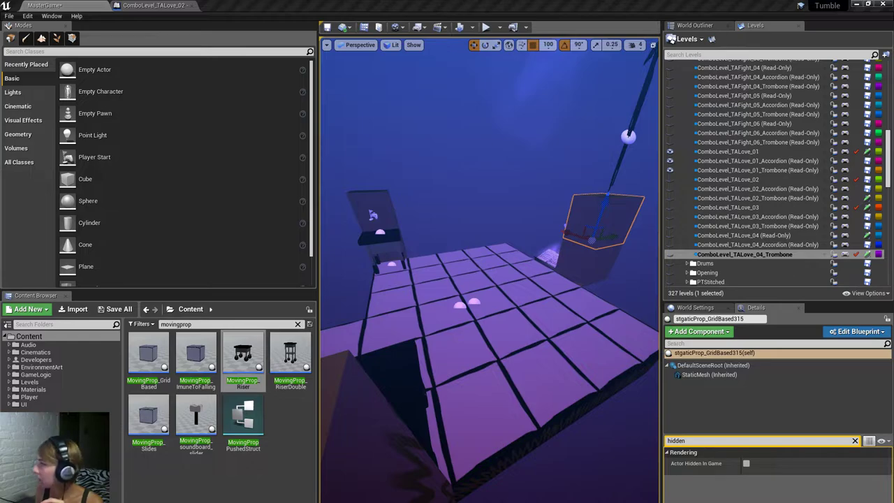
pyautogui.moveTo(537, 321); pyautogui.dragTo(482, 363, button='right')
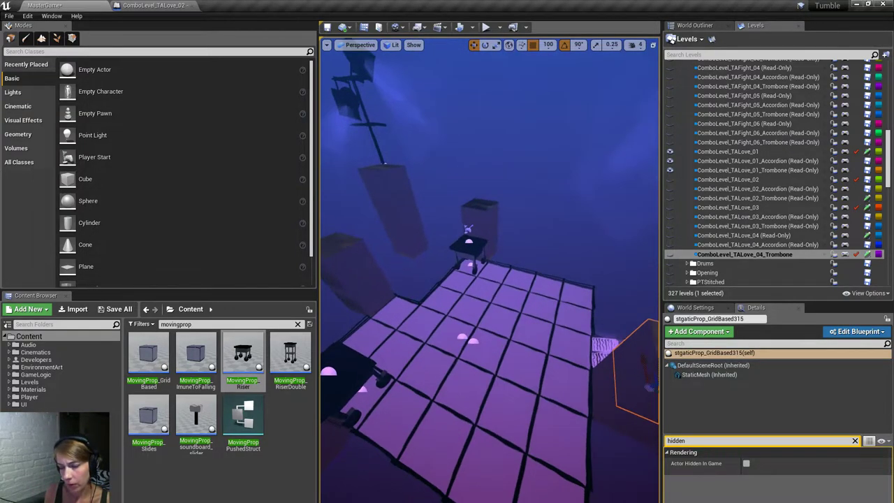
pyautogui.moveTo(531, 328); pyautogui.dragTo(546, 338, button='right')
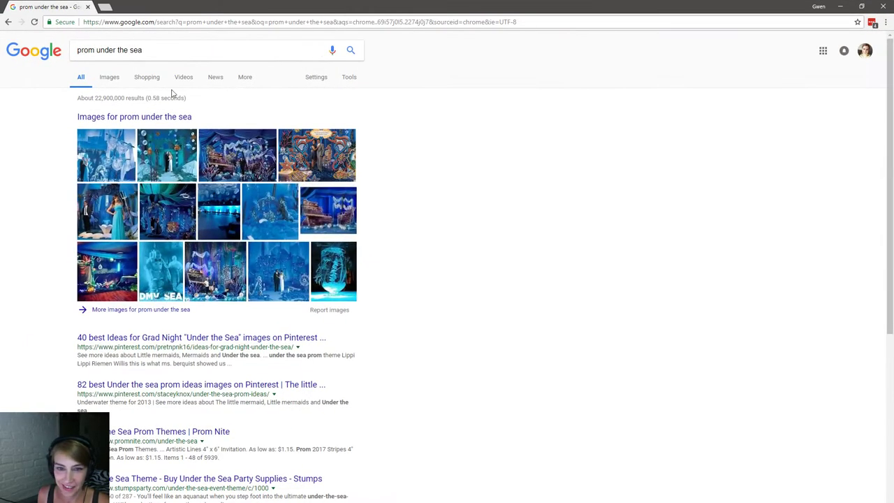
# Search Google Images for 'prom under the sea dance floor'.
pyautogui.click(110, 77)
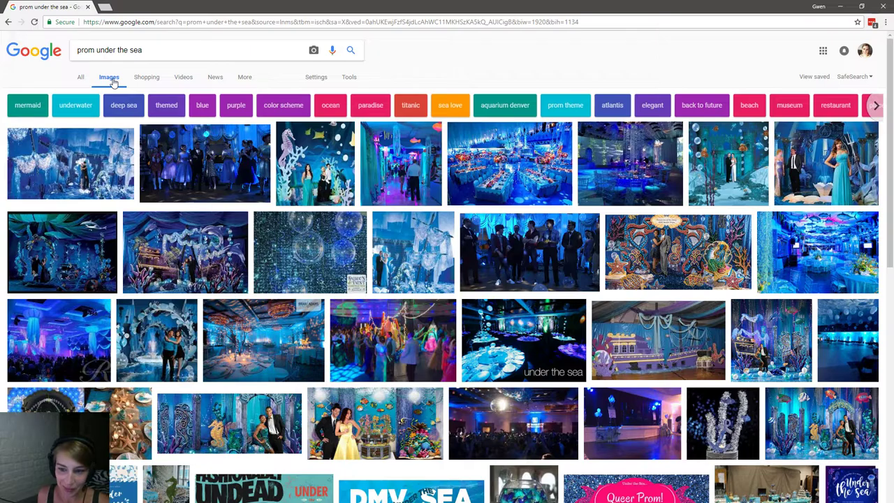
pyautogui.scroll(-2, 328, 300)
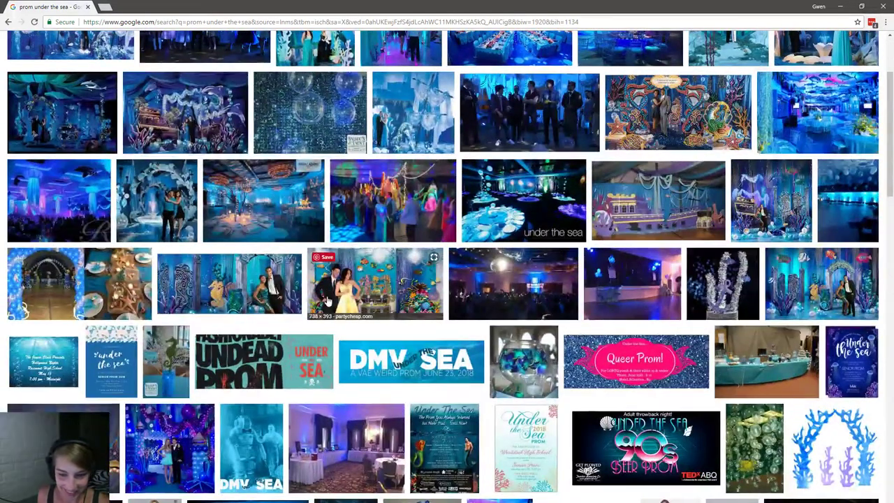
pyautogui.scroll(2, 328, 301)
pyautogui.click(185, 47)
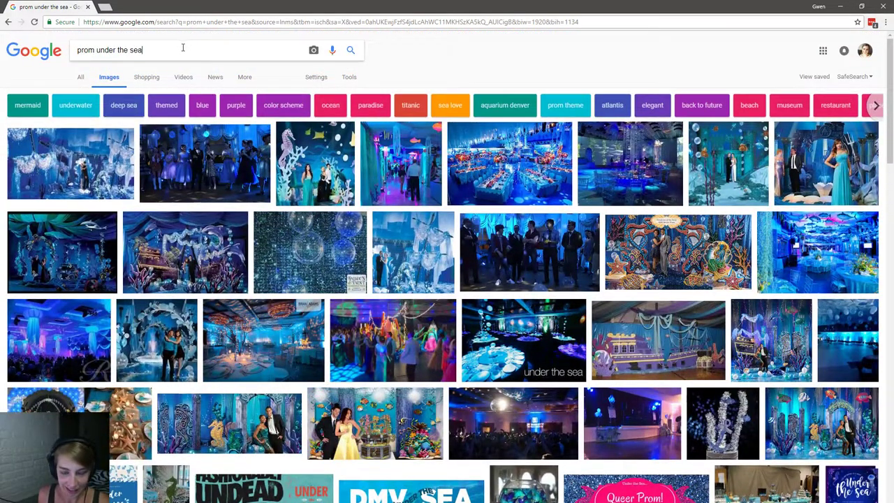
pyautogui.write('dance floor')
pyautogui.press('Return')
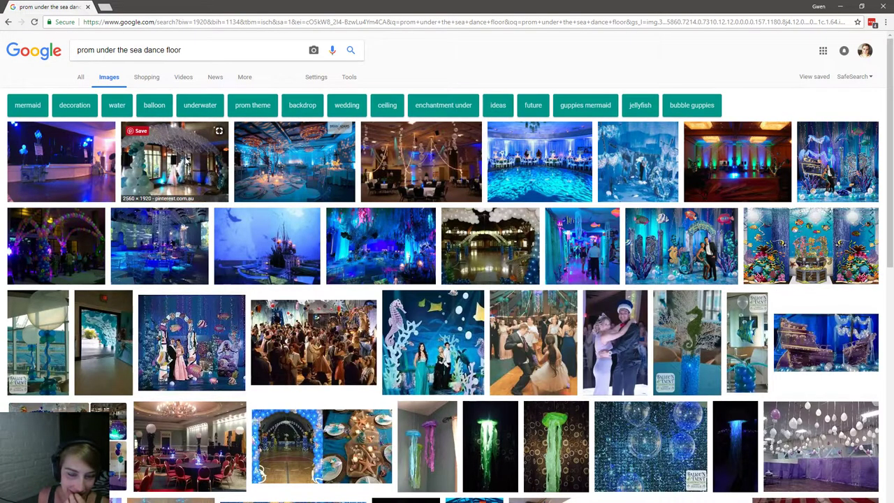
# Preview the balloon-arch and glowing blue dance floor images.
pyautogui.click(187, 161)
pyautogui.scroll(-1, 361, 446)
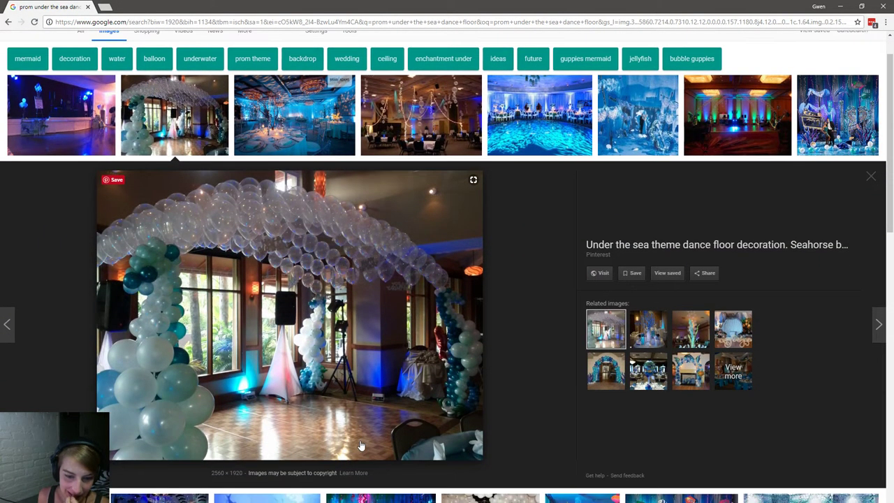
pyautogui.click(543, 151)
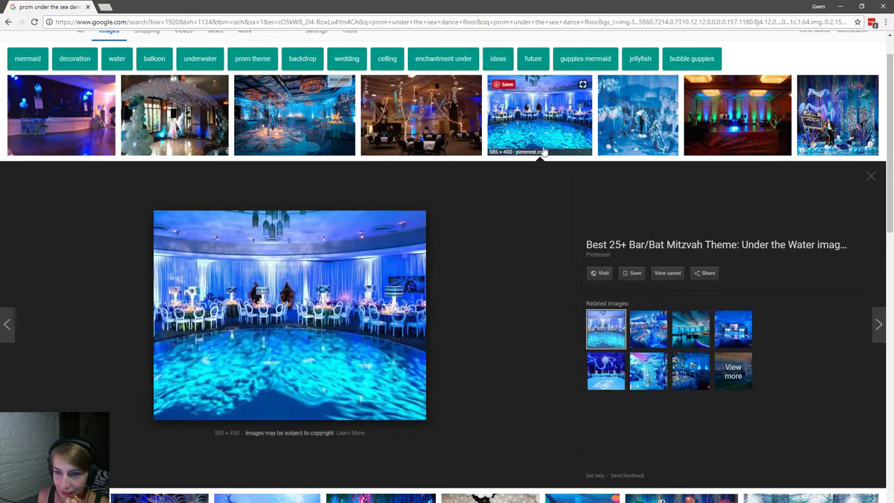
pyautogui.scroll(1, 527, 265)
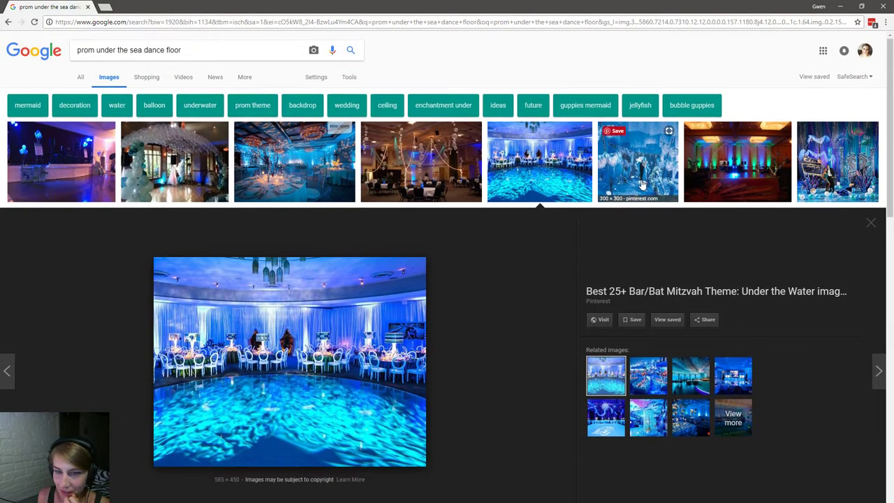
# Remove 'under the sea' from the query and search 'prom dance floor'.
pyautogui.moveTo(96, 50); pyautogui.dragTo(145, 49)
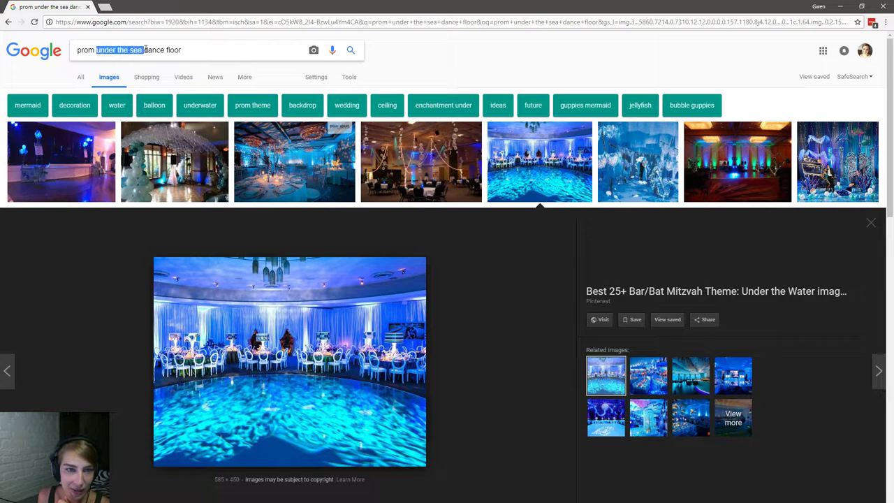
pyautogui.press('BackSpace')
pyautogui.press('Return')
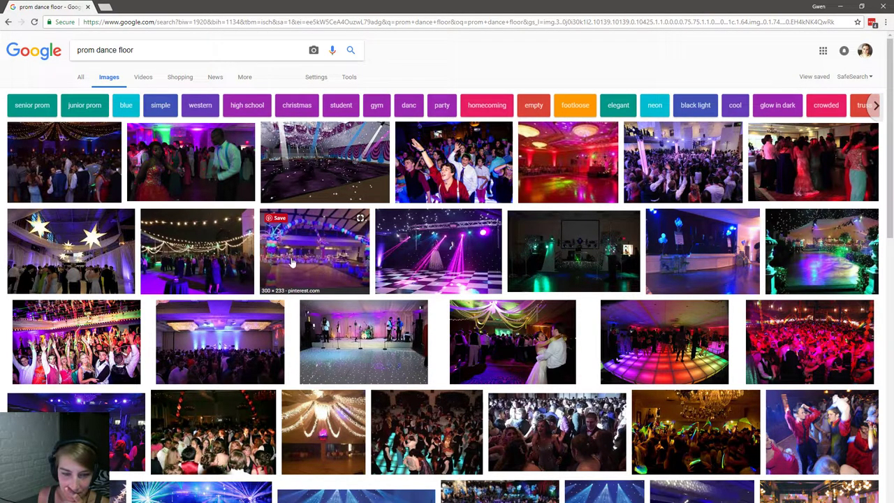
# Preview the white starlit stage and wide blue checkered dance floor images.
pyautogui.click(363, 360)
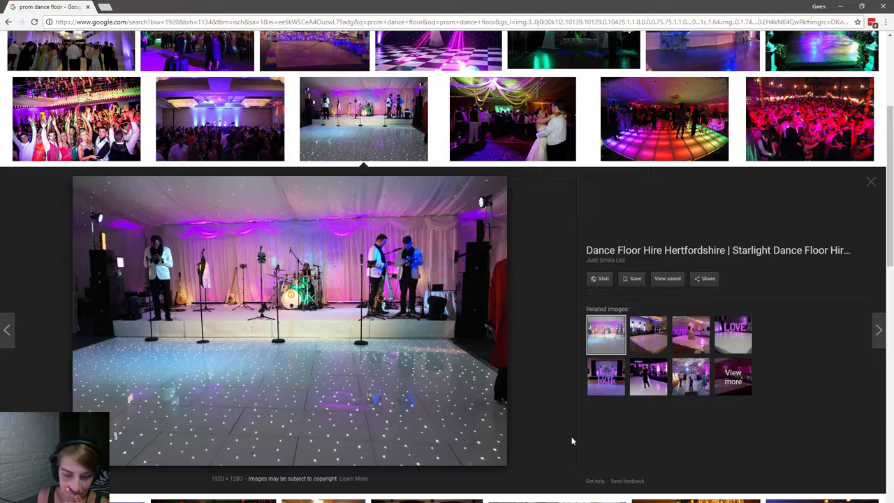
pyautogui.scroll(-4, 571, 438)
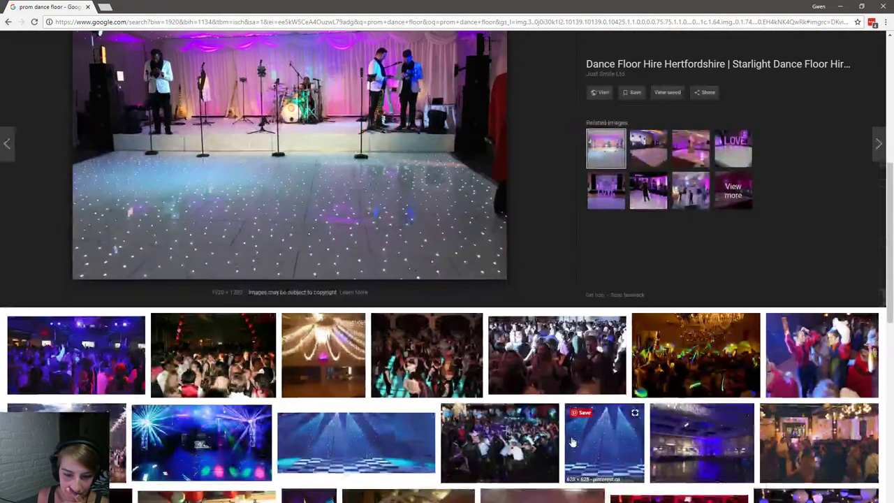
pyautogui.click(393, 440)
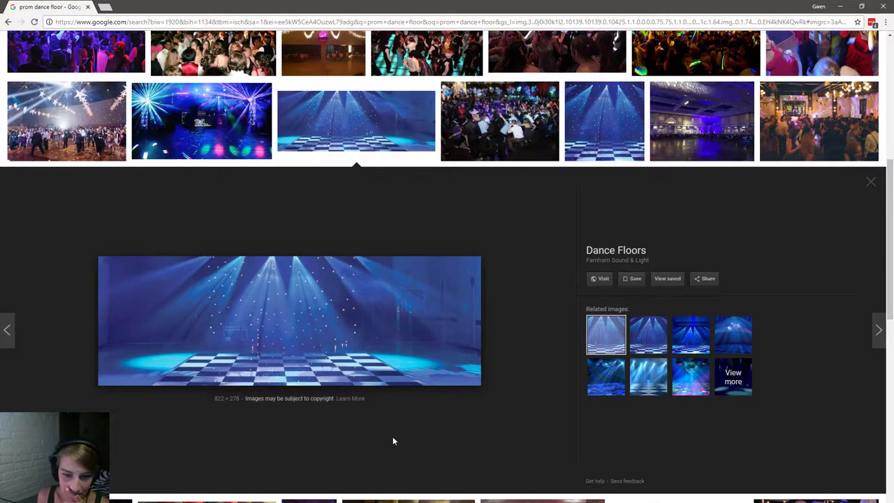
pyautogui.scroll(2, 392, 440)
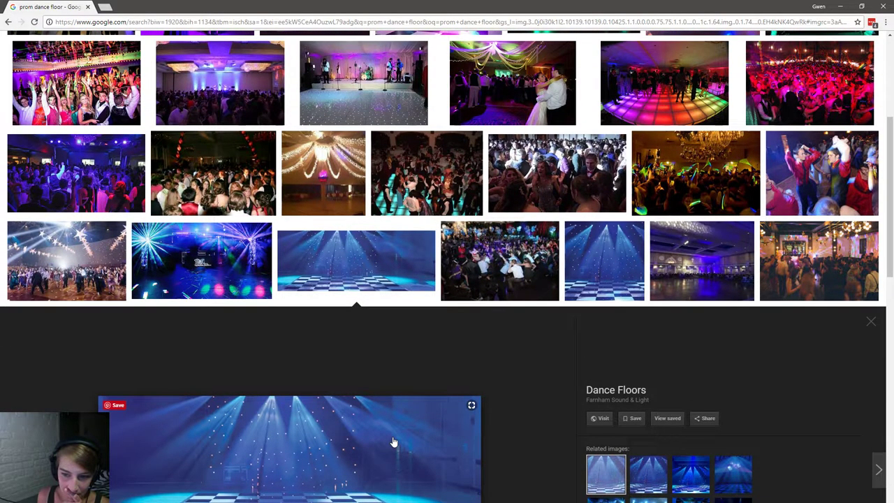
pyautogui.scroll(-2, 393, 440)
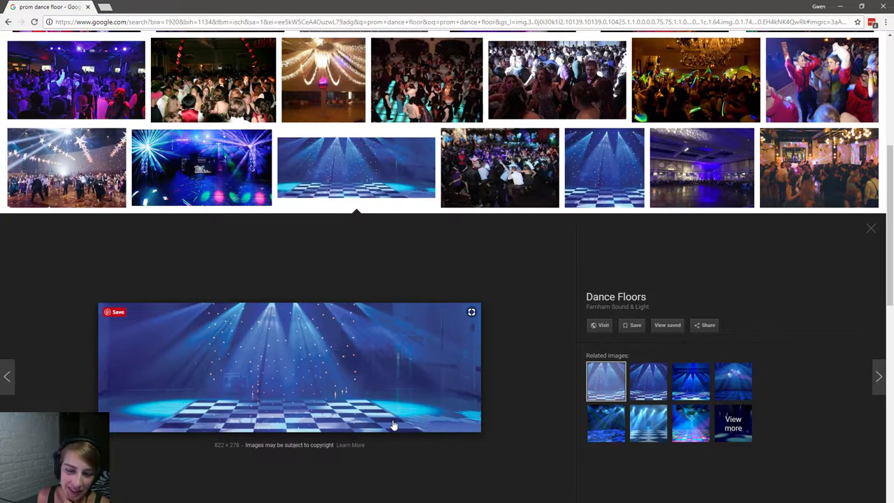
pyautogui.scroll(-4, 393, 424)
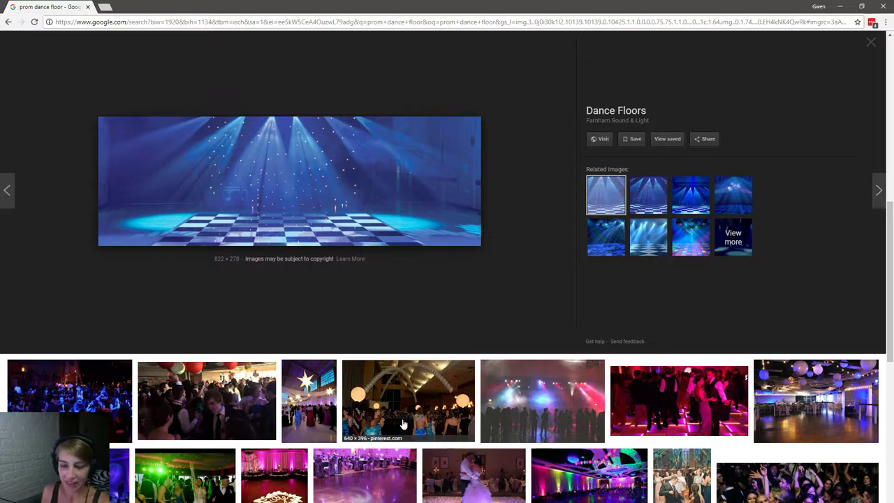
pyautogui.scroll(-2, 393, 424)
# Preview the purple LED and starry purple floors, ending on the crowded prom photo.
pyautogui.click(481, 412)
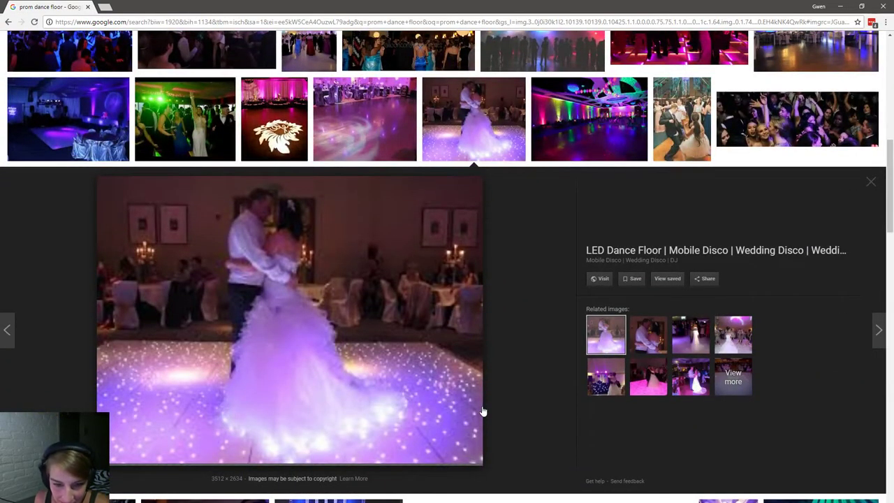
pyautogui.scroll(-1, 395, 426)
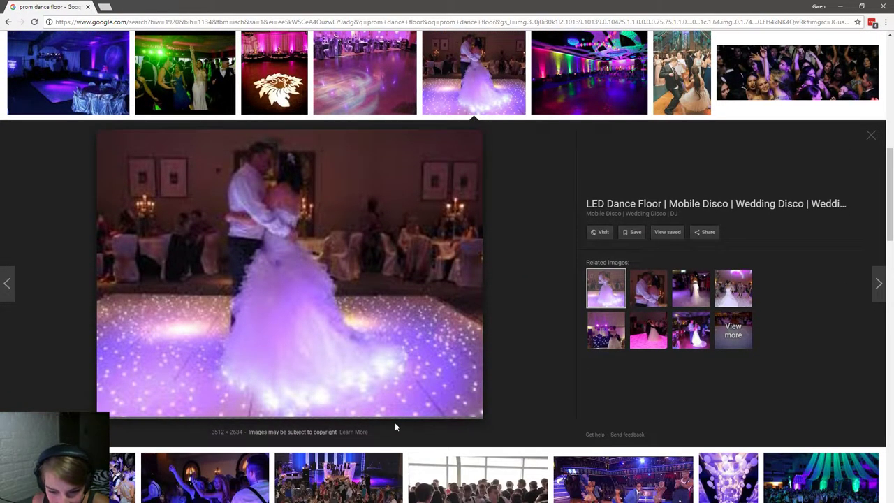
pyautogui.scroll(5, 406, 425)
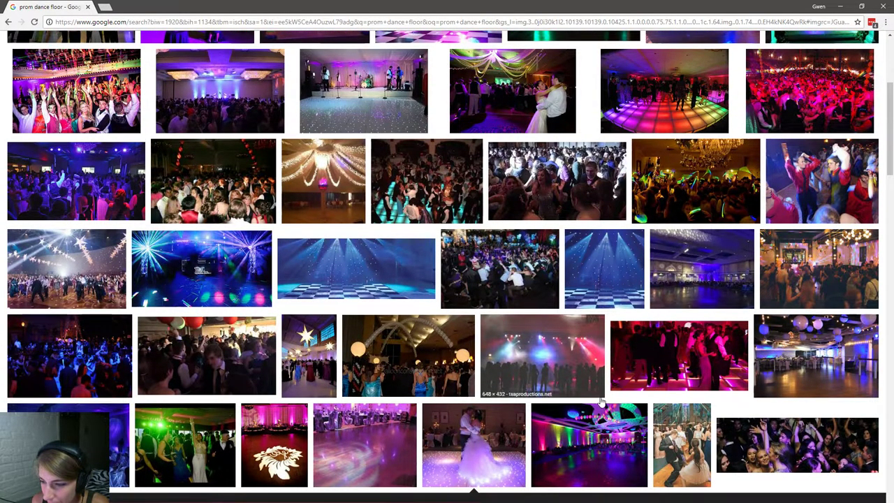
pyautogui.scroll(2, 600, 402)
pyautogui.scroll(1, 601, 402)
pyautogui.scroll(1, 600, 402)
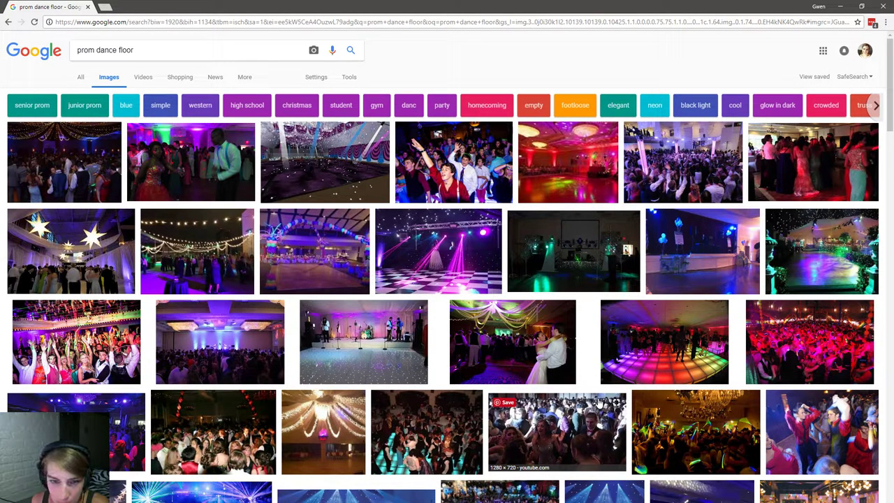
pyautogui.click(329, 152)
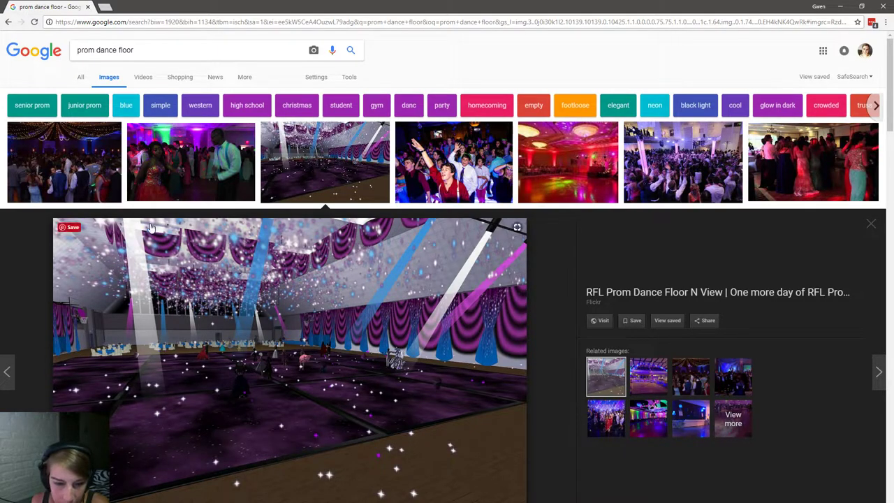
pyautogui.click(92, 183)
pyautogui.scroll(-1, 287, 378)
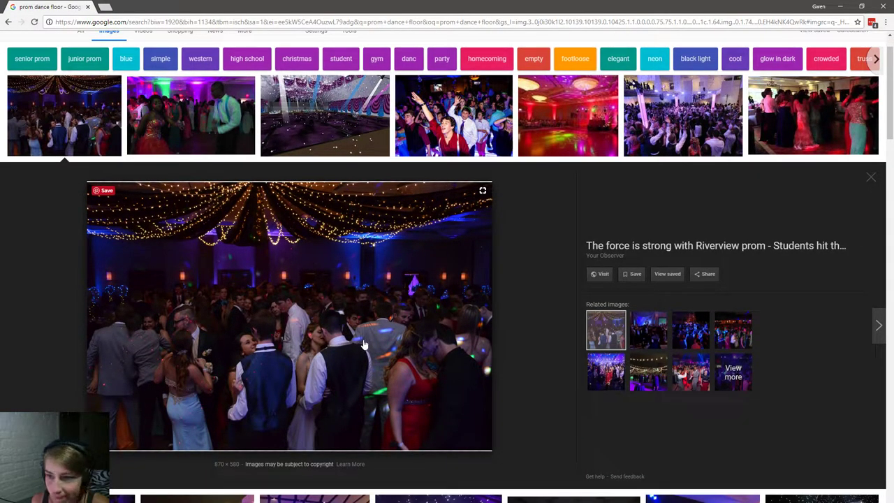
pyautogui.scroll(-3, 562, 336)
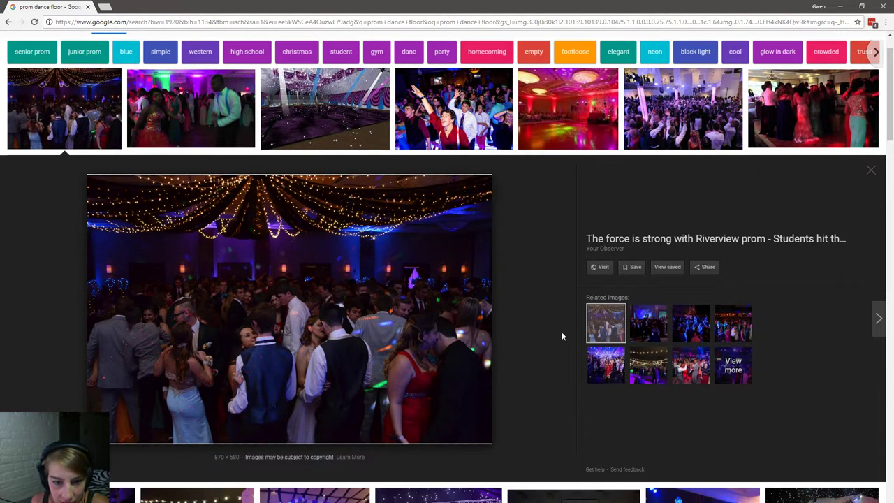
pyautogui.scroll(-15, 562, 336)
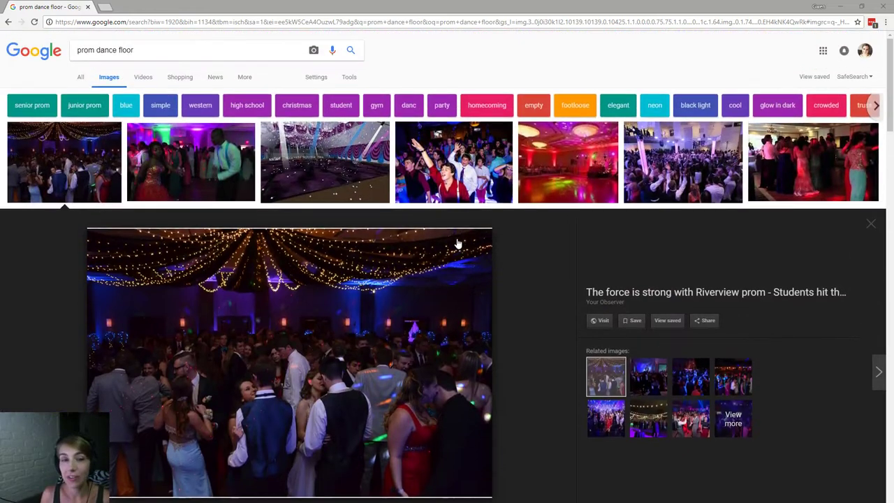
# Replace the query and search images for 'la la land dance scene'.
pyautogui.tripleClick(105, 50)
pyautogui.write('la')
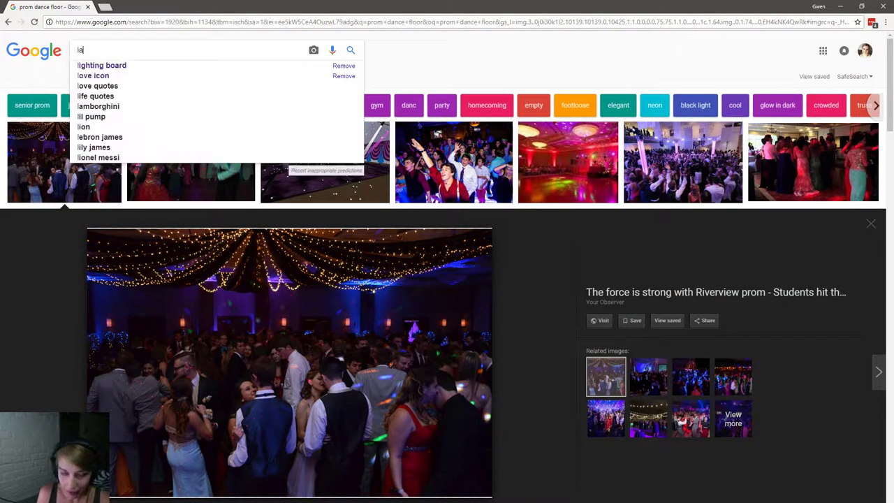
pyautogui.write(' la land')
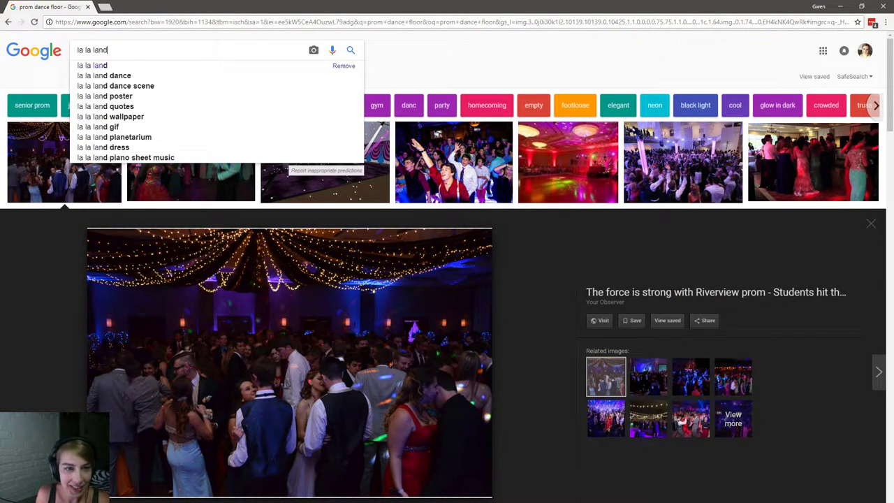
pyautogui.press('Down')
pyautogui.press('Down')
pyautogui.press('Return')
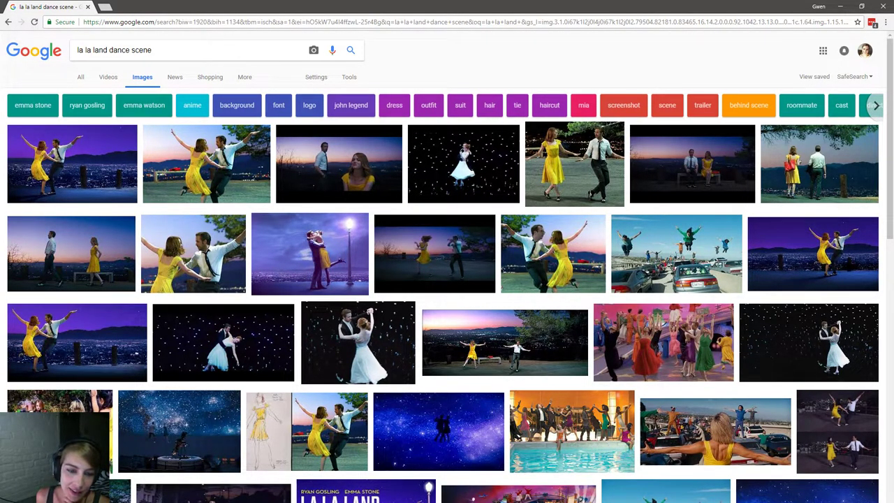
# Scroll through the la la land dance scene image results.
pyautogui.scroll(-2, 415, 403)
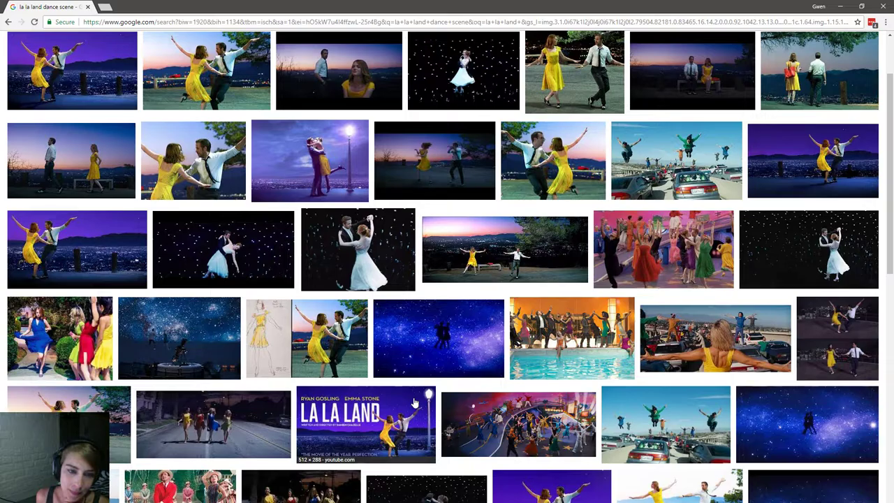
pyautogui.scroll(-3, 414, 403)
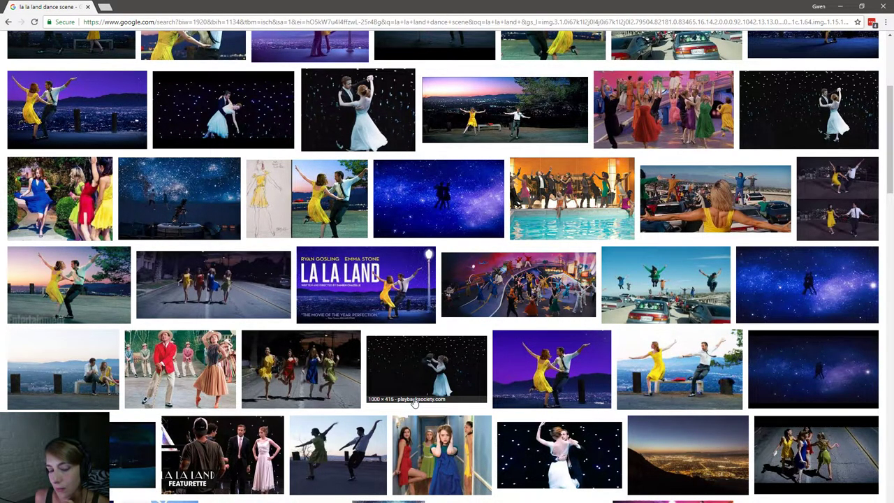
pyautogui.moveTo(417, 400)
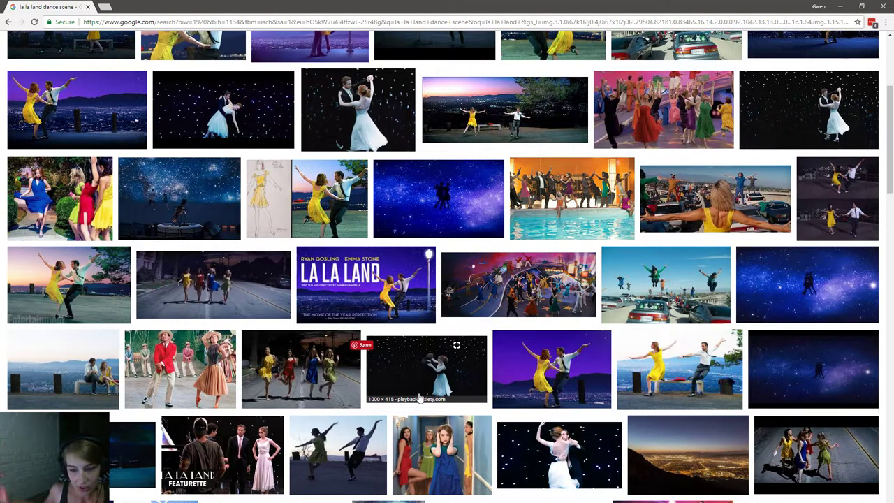
pyautogui.scroll(2, 556, 336)
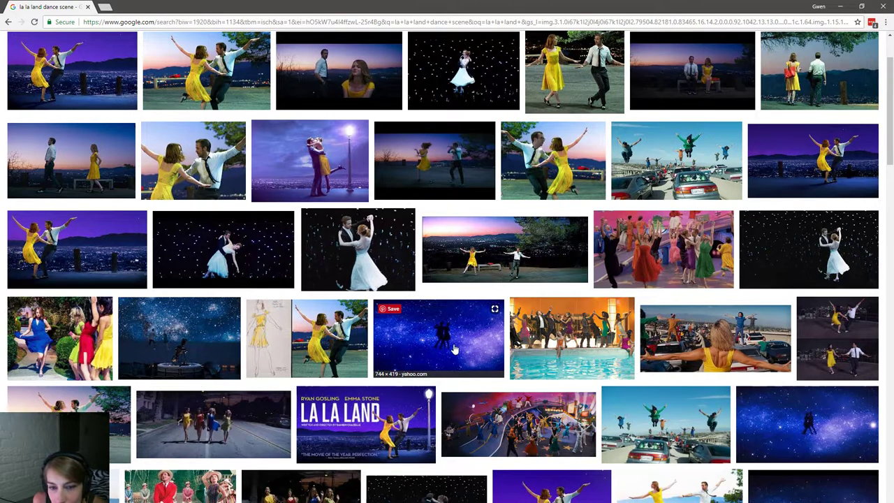
pyautogui.scroll(-4, 450, 356)
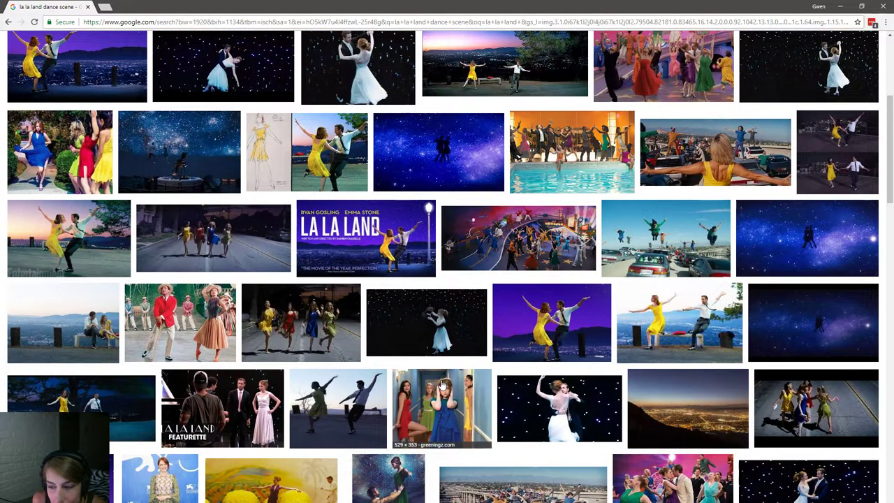
pyautogui.scroll(-3, 441, 386)
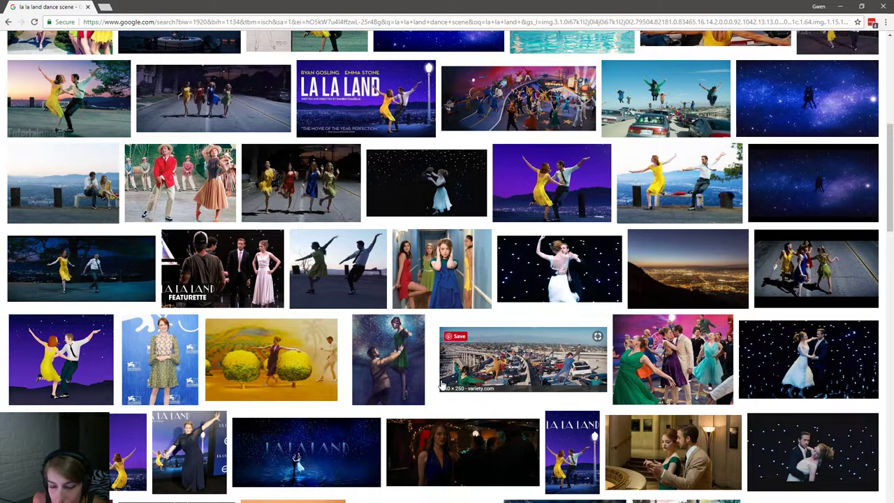
pyautogui.scroll(-4, 442, 383)
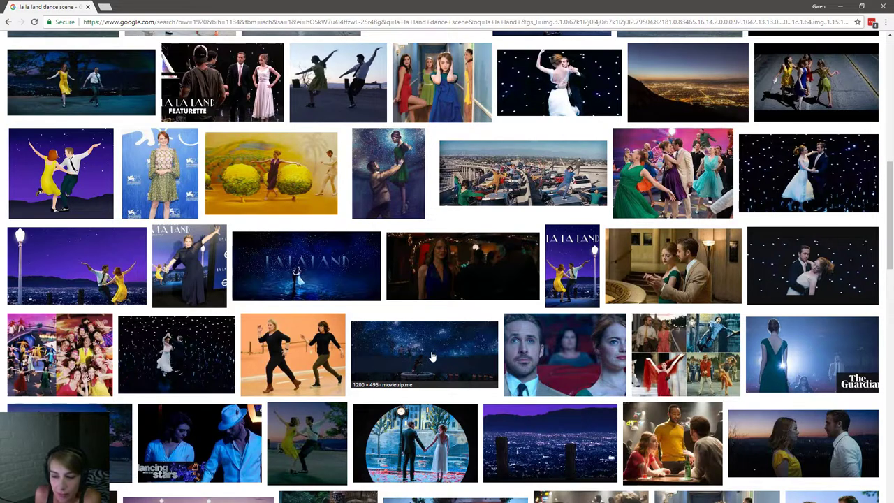
pyautogui.scroll(-4, 432, 357)
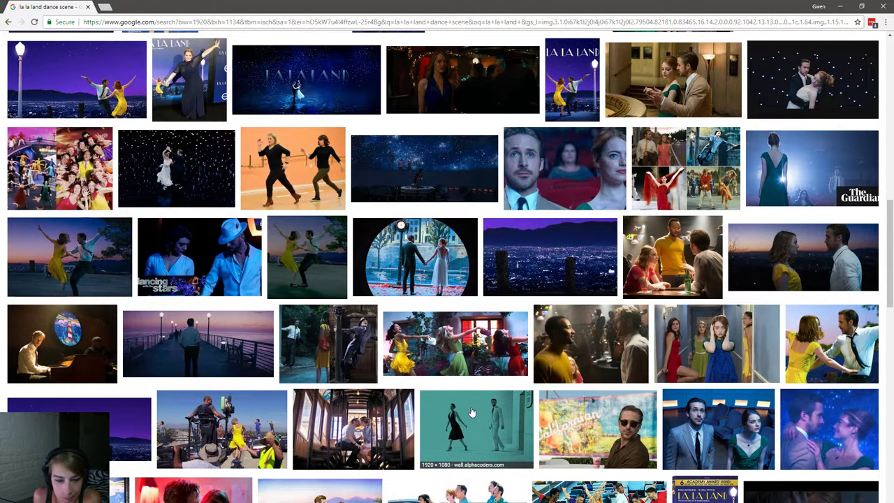
pyautogui.scroll(-5, 472, 414)
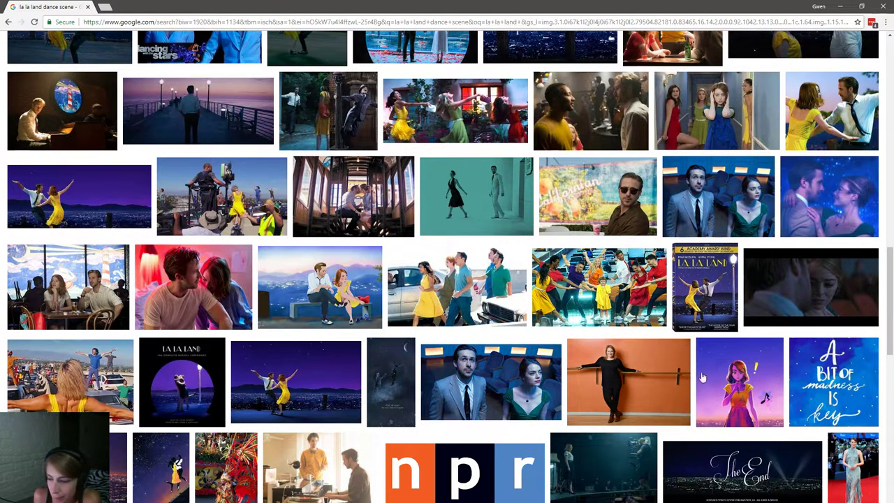
# Preview the blue La La Land street still, then return to the top of the results.
pyautogui.moveTo(890, 294); pyautogui.dragTo(890, 431)
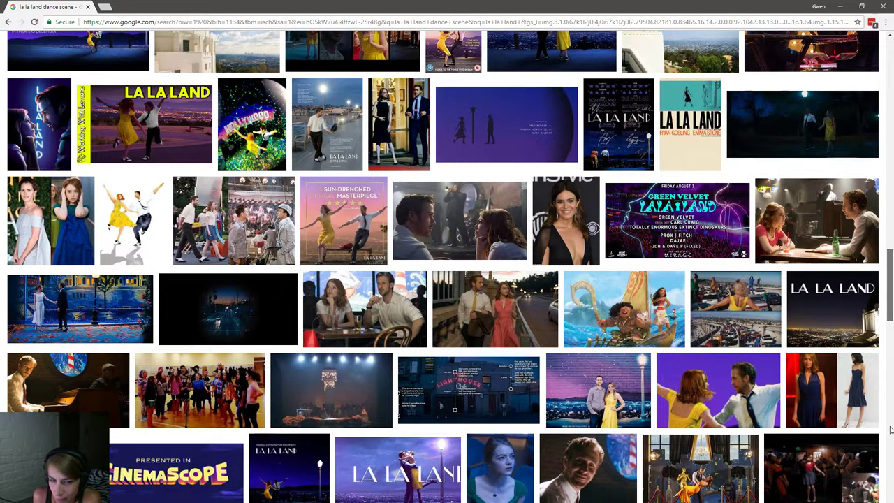
pyautogui.click(42, 328)
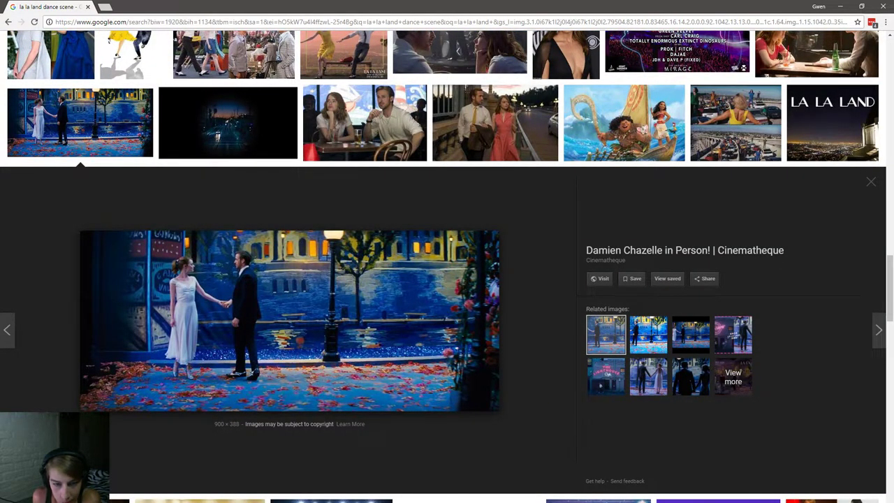
pyautogui.scroll(15, 446, 279)
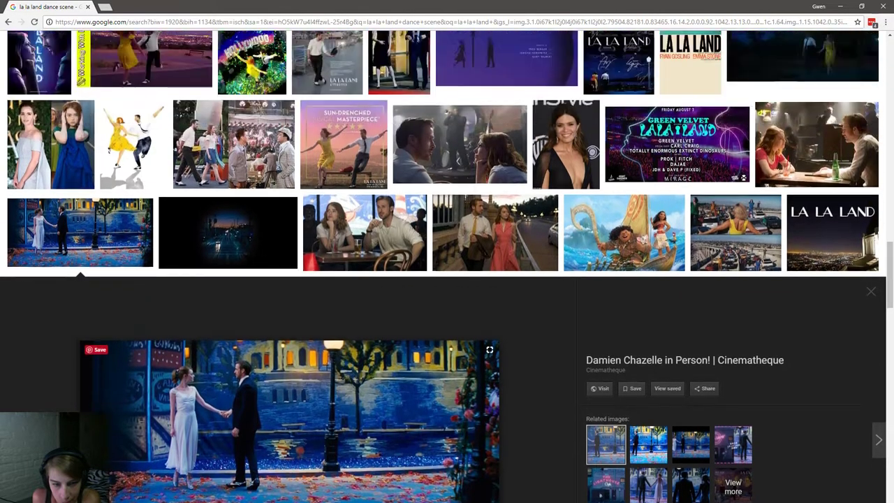
pyautogui.scroll(20, 447, 279)
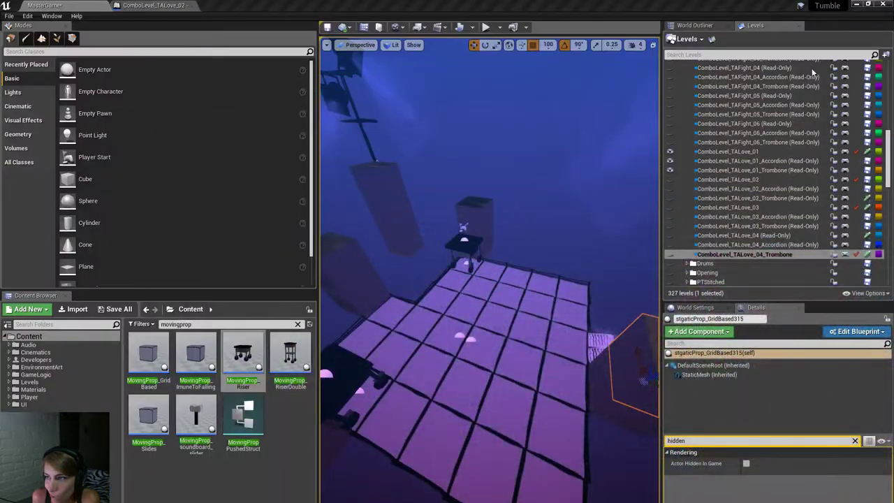
# Orbit the viewport around the purple grid stage platform.
pyautogui.moveTo(423, 223); pyautogui.dragTo(449, 183, button='right')
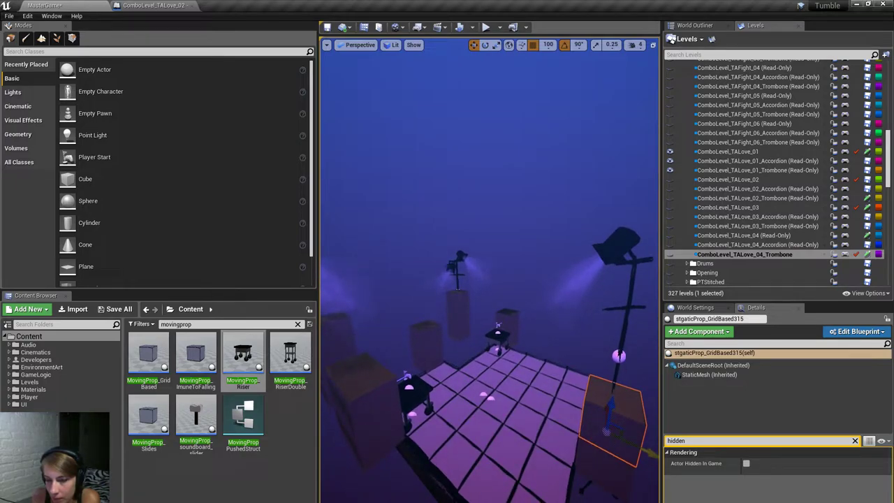
pyautogui.moveTo(418, 211); pyautogui.dragTo(430, 220, button='right')
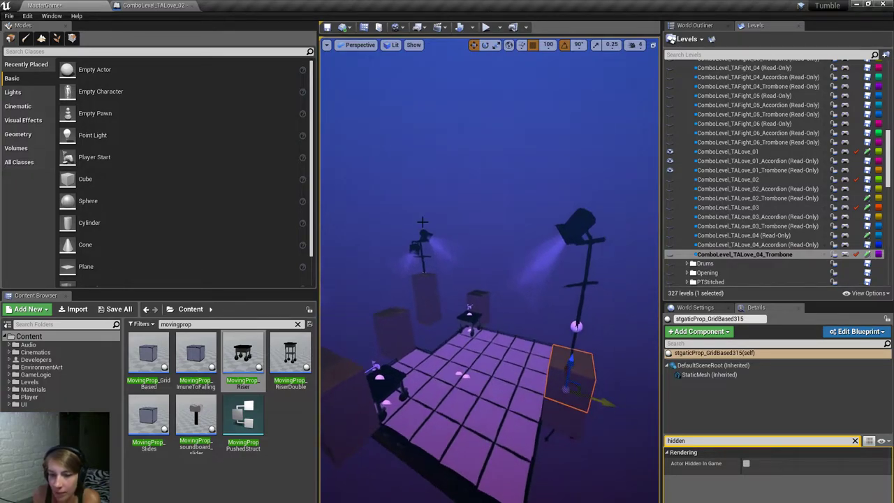
pyautogui.moveTo(448, 319); pyautogui.dragTo(433, 322, button='right')
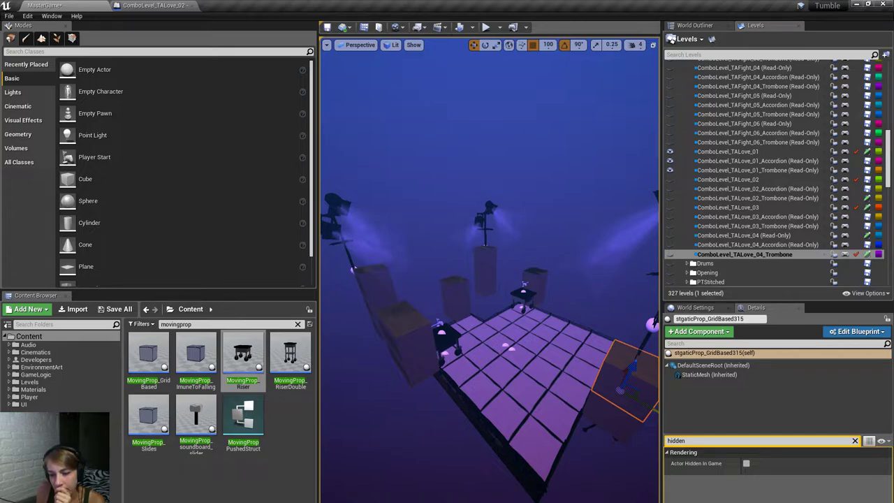
pyautogui.keyDown('alt'); pyautogui.moveTo(505, 276); pyautogui.dragTo(505, 276); pyautogui.keyUp('alt')
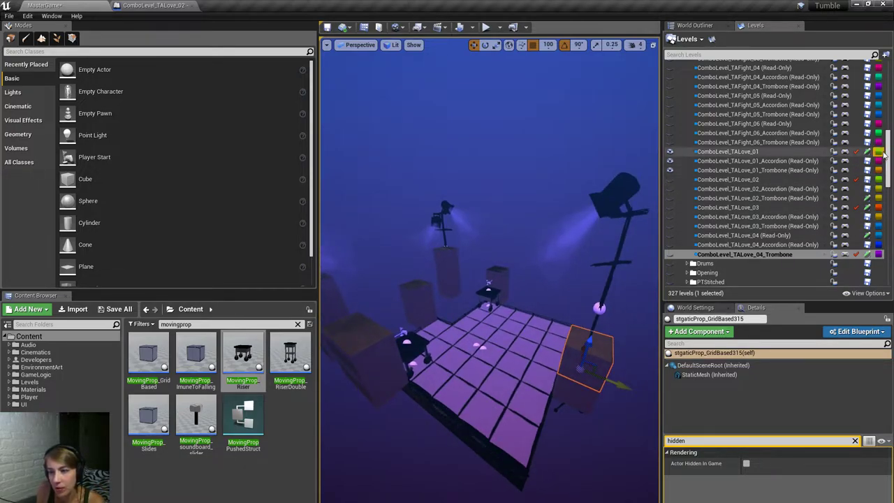
pyautogui.moveTo(883, 155)
pyautogui.mouseDown()
pyautogui.moveTo(879, 234)
pyautogui.moveTo(872, 155)
pyautogui.mouseUp()
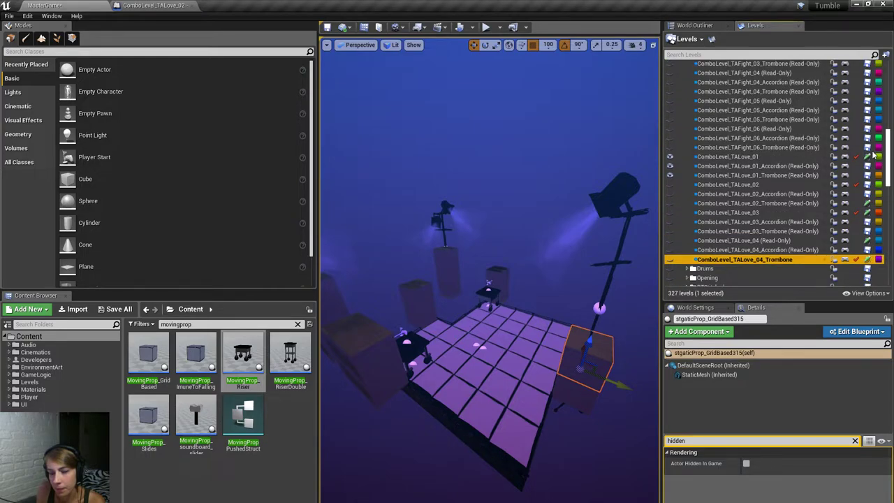
pyautogui.moveTo(873, 155); pyautogui.dragTo(856, 86)
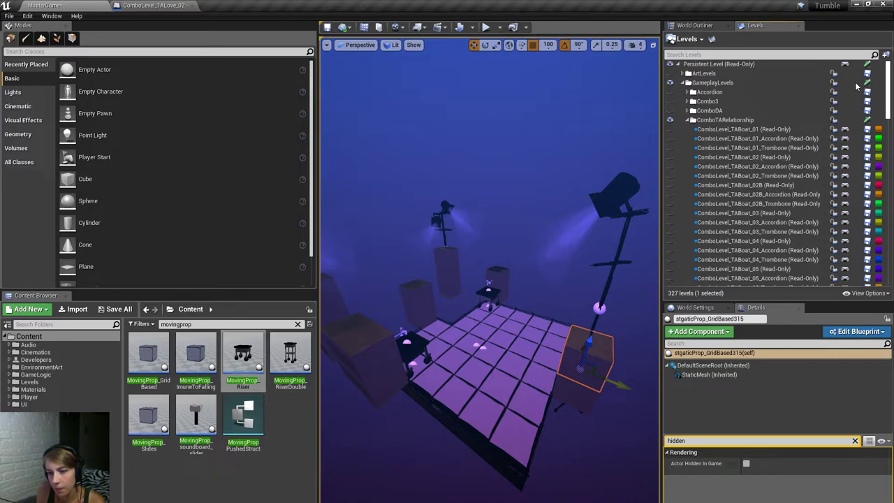
# In the Levels panel, make MainMenu visible and hide MainMenu_WorldMapBackground.
pyautogui.scroll(-12, 855, 139)
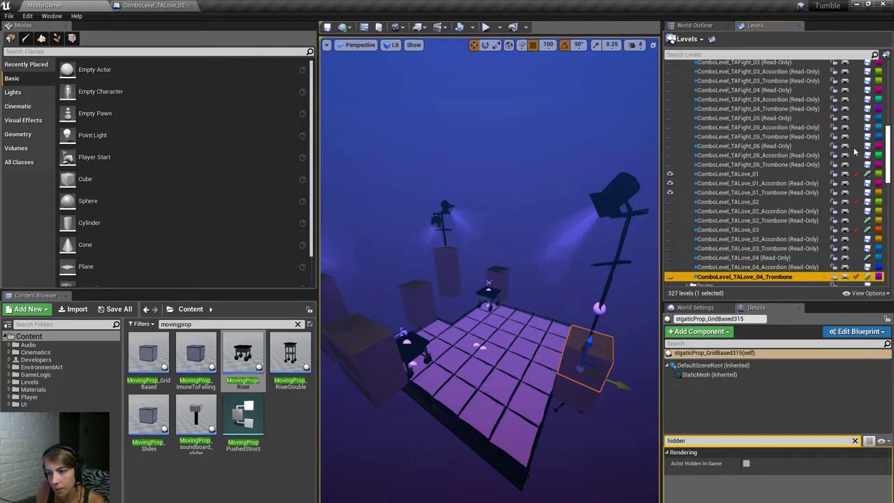
pyautogui.scroll(5, 855, 161)
pyautogui.scroll(-5, 866, 160)
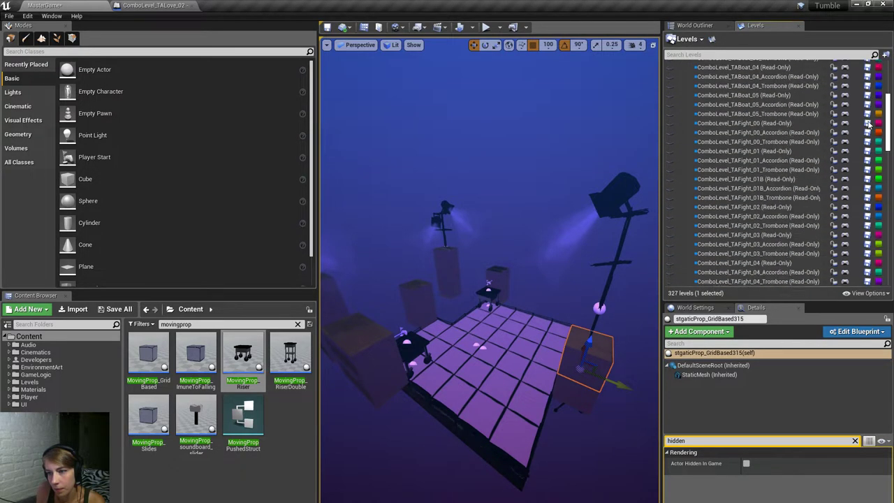
pyautogui.scroll(-15, 868, 159)
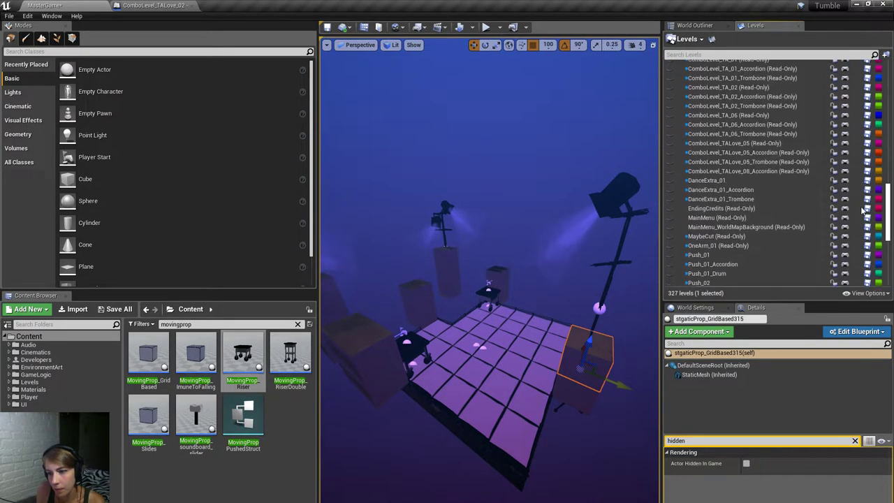
pyautogui.scroll(-5, 863, 216)
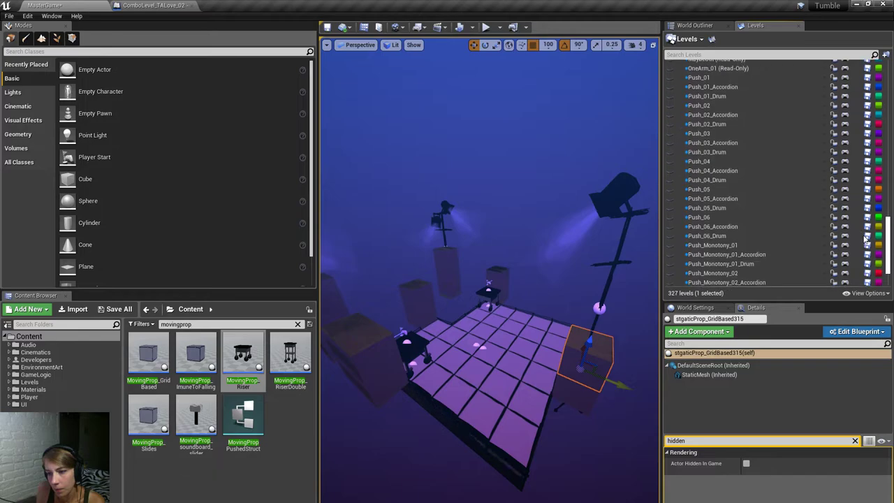
pyautogui.scroll(6, 863, 213)
pyautogui.click(670, 203)
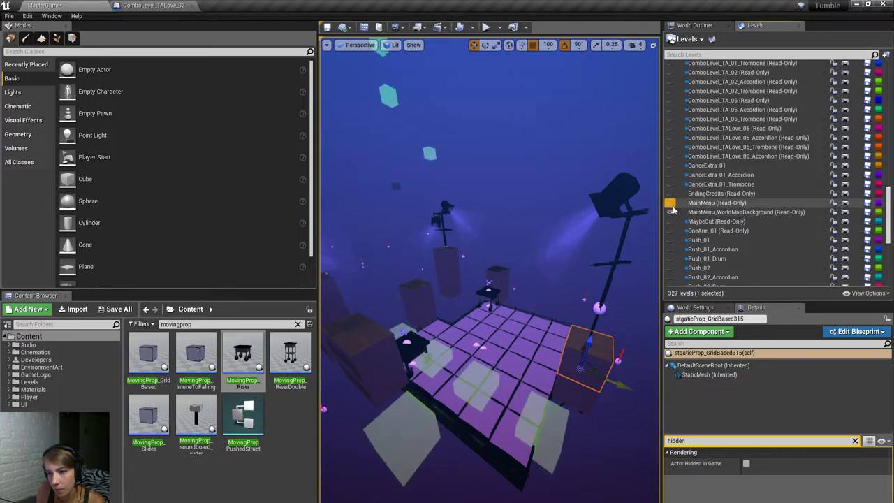
pyautogui.click(671, 212)
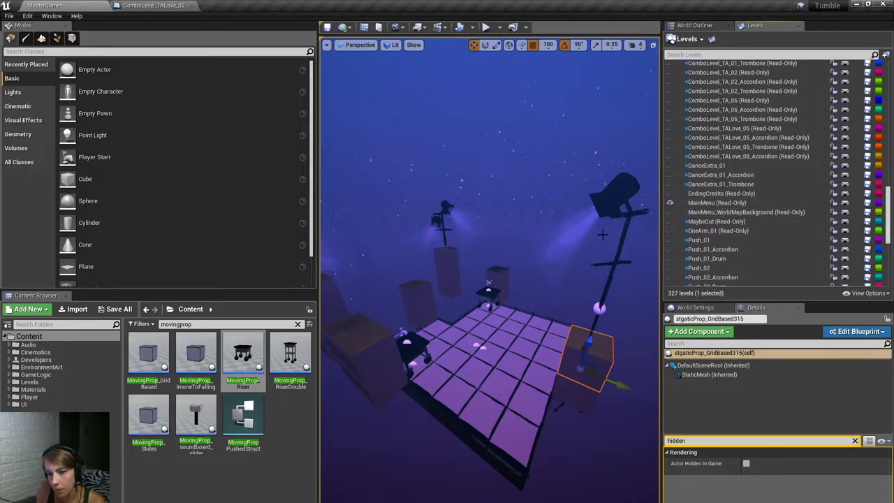
# Inspect the stage, selecting a theater light lamp and then the grid floor prop.
pyautogui.moveTo(488, 245)
pyautogui.mouseDown(button='right')
pyautogui.moveTo(517, 255)
pyautogui.moveTo(527, 248)
pyautogui.moveTo(504, 262)
pyautogui.moveTo(479, 257)
pyautogui.mouseUp(button='right')
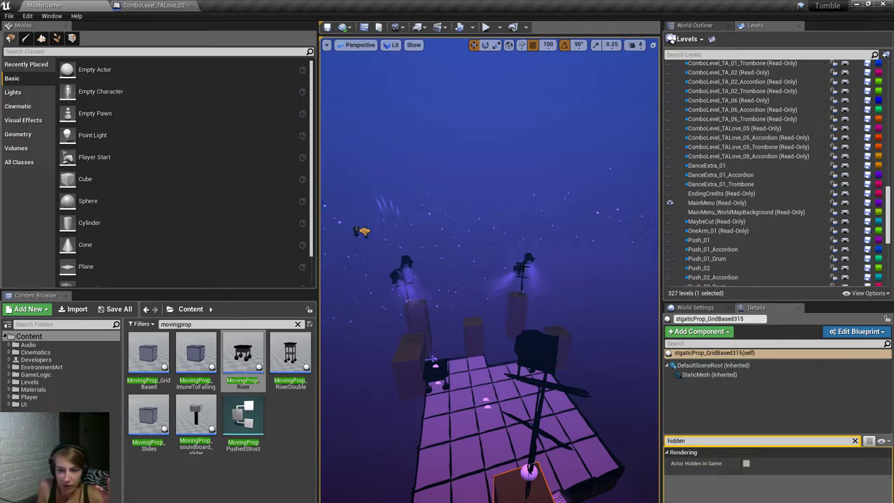
pyautogui.moveTo(479, 257); pyautogui.dragTo(489, 265, button='right')
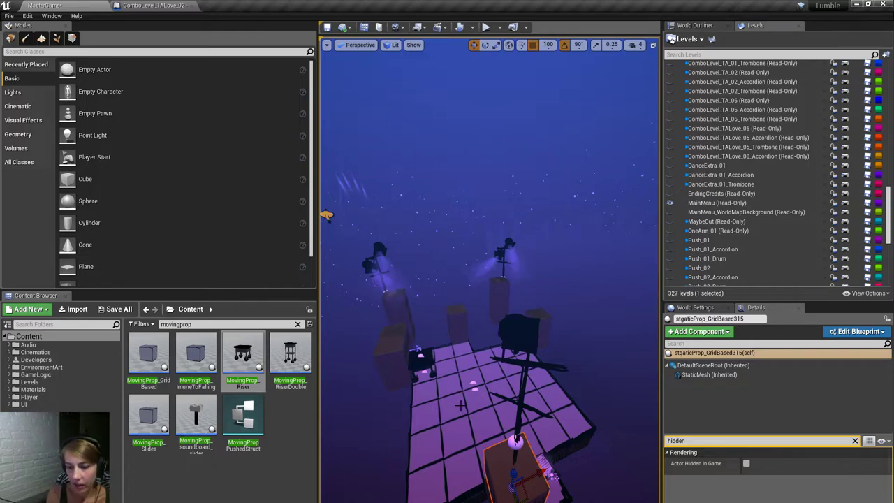
pyautogui.click(508, 248)
pyautogui.moveTo(508, 248); pyautogui.dragTo(513, 260, button='right')
pyautogui.moveTo(529, 477); pyautogui.dragTo(529, 482, button='right')
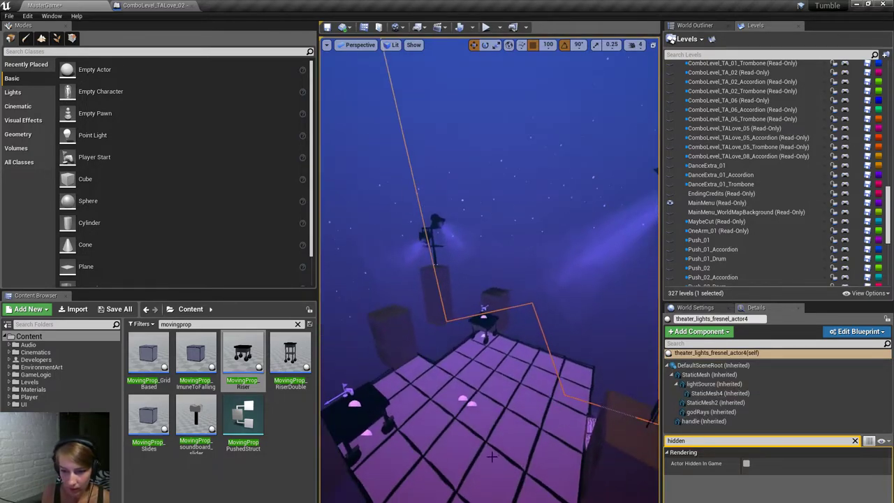
pyautogui.click(492, 465)
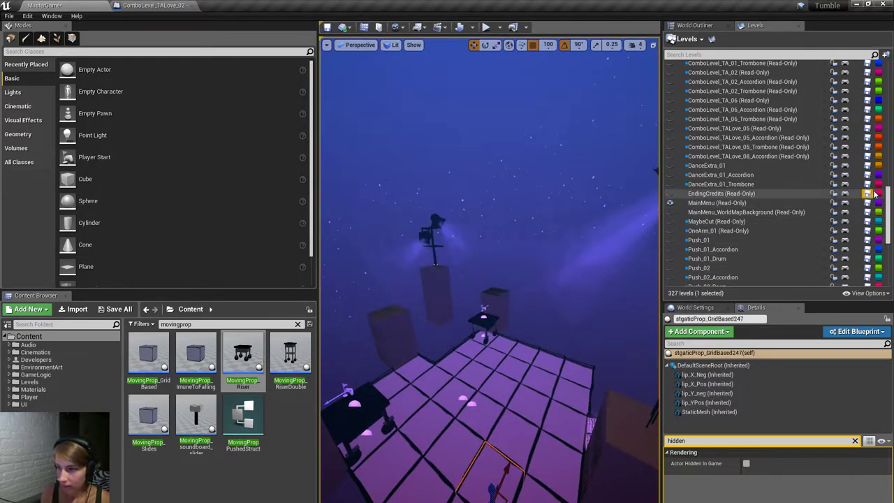
# Collapse and re-expand the GameplayLevels folder, then open the File menu.
pyautogui.moveTo(888, 203); pyautogui.dragTo(885, 54)
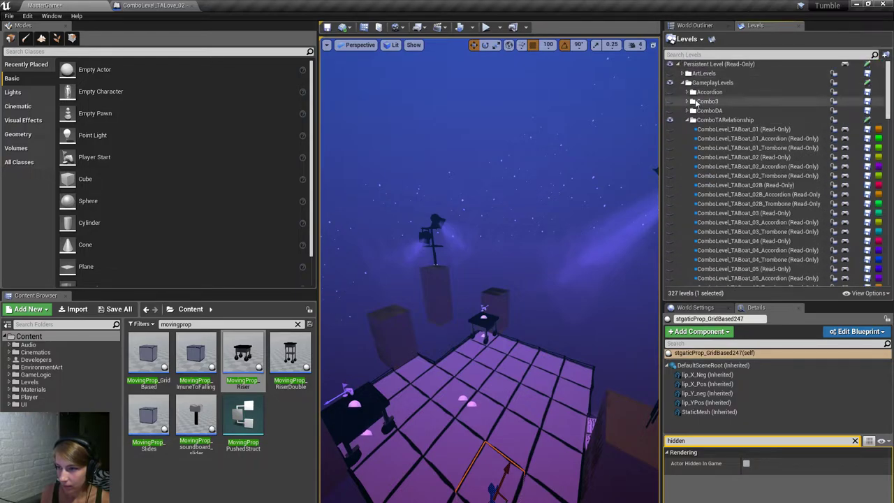
pyautogui.click(682, 82)
pyautogui.click(683, 83)
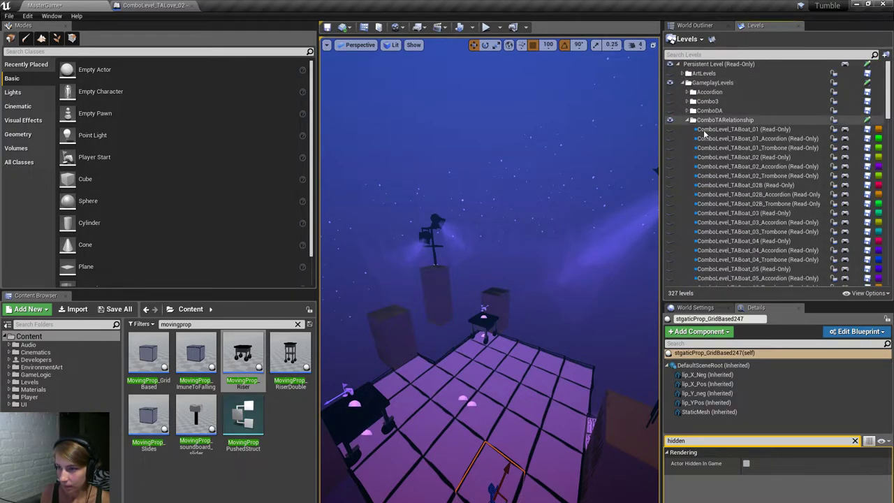
pyautogui.moveTo(889, 136); pyautogui.dragTo(889, 165)
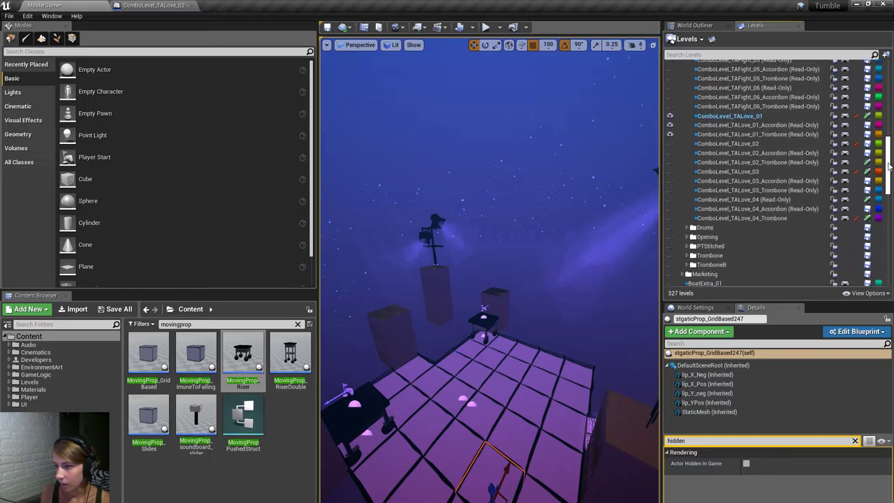
pyautogui.click(9, 15)
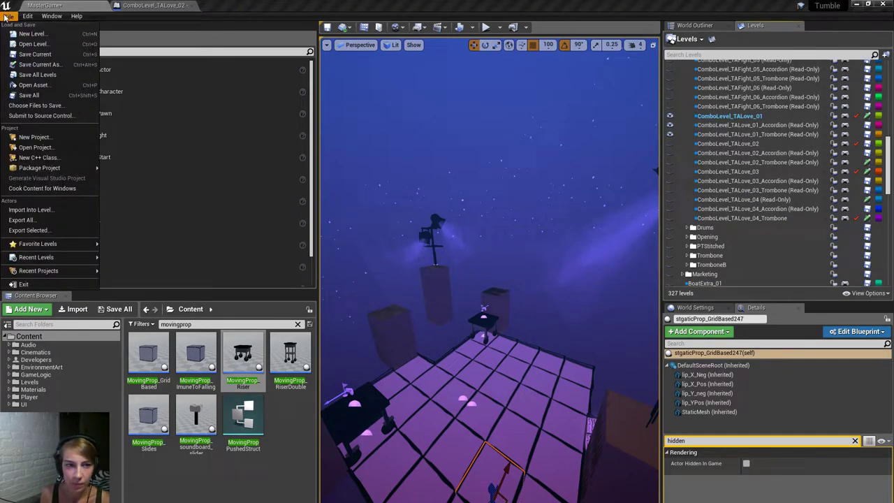
# Save all levels and assets with File > Save All, checking out the listed assets.
pyautogui.click(39, 91)
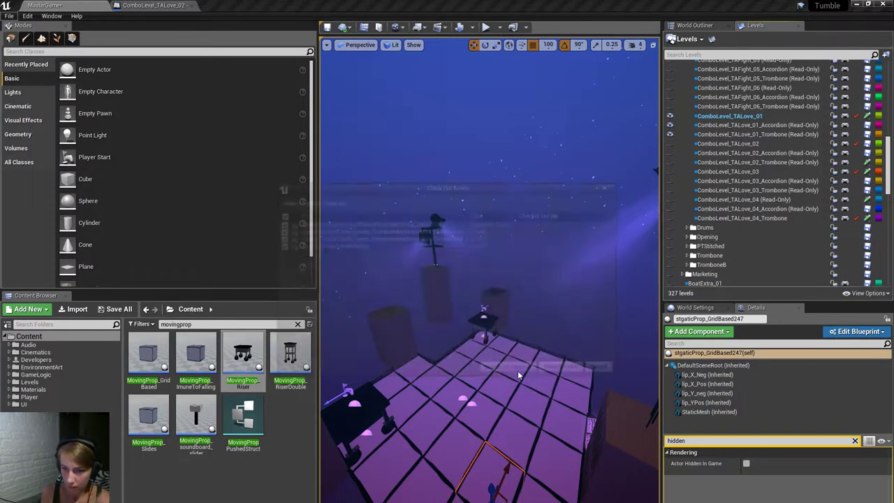
pyautogui.click(518, 370)
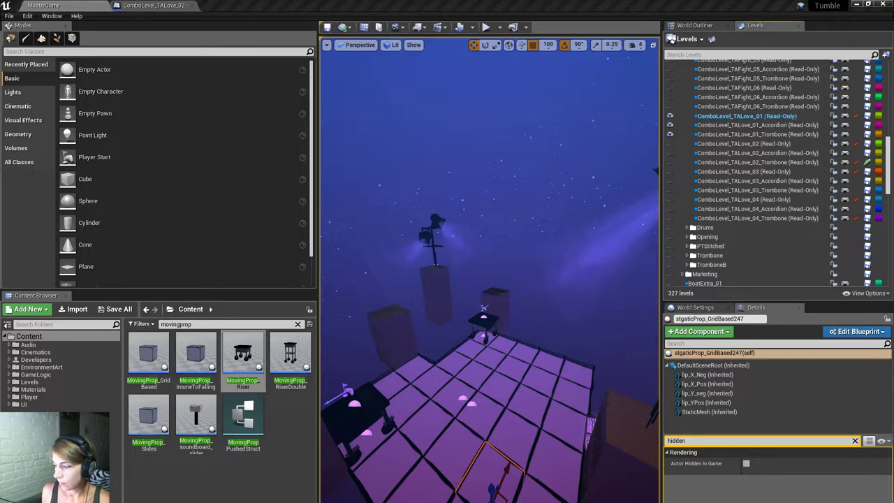
pyautogui.moveTo(546, 284); pyautogui.dragTo(574, 287, button='right')
# Maximize the viewport and drag the right-corner spotlight far to the stage's right.
pyautogui.press('F11')
pyautogui.scroll(-5, 649, 288)
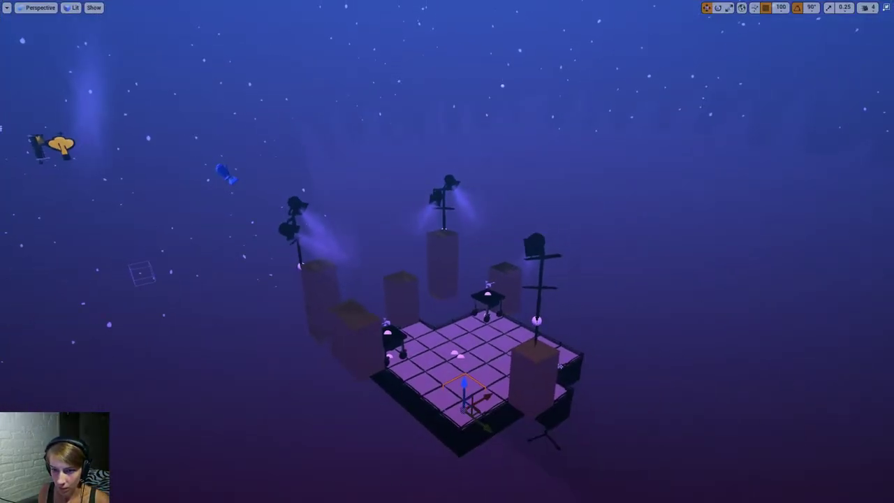
pyautogui.scroll(4, 649, 287)
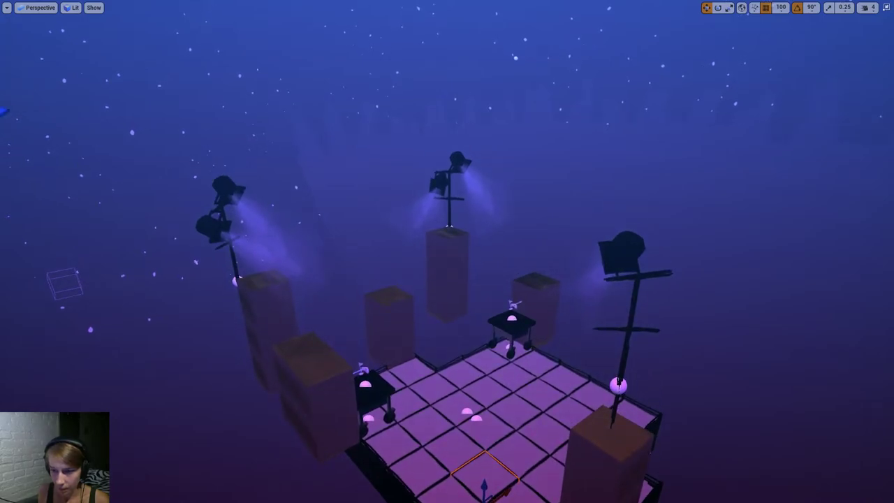
pyautogui.click(623, 251)
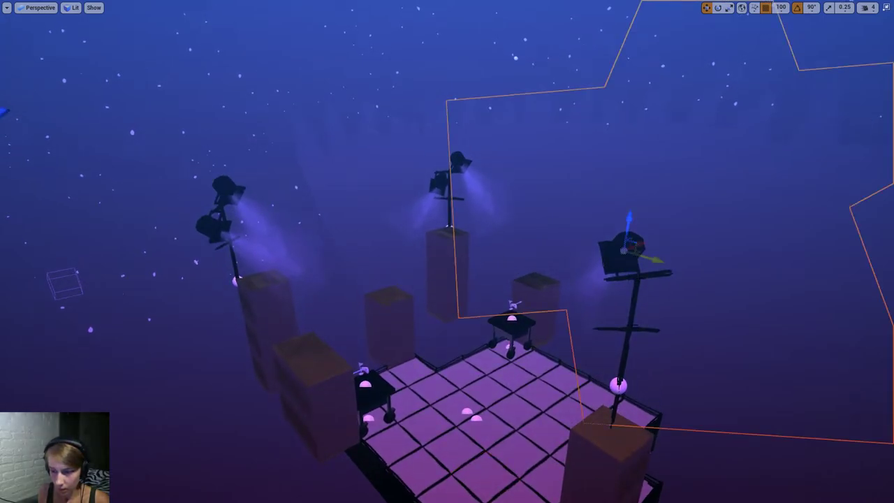
pyautogui.moveTo(638, 353); pyautogui.dragTo(638, 353, button='right')
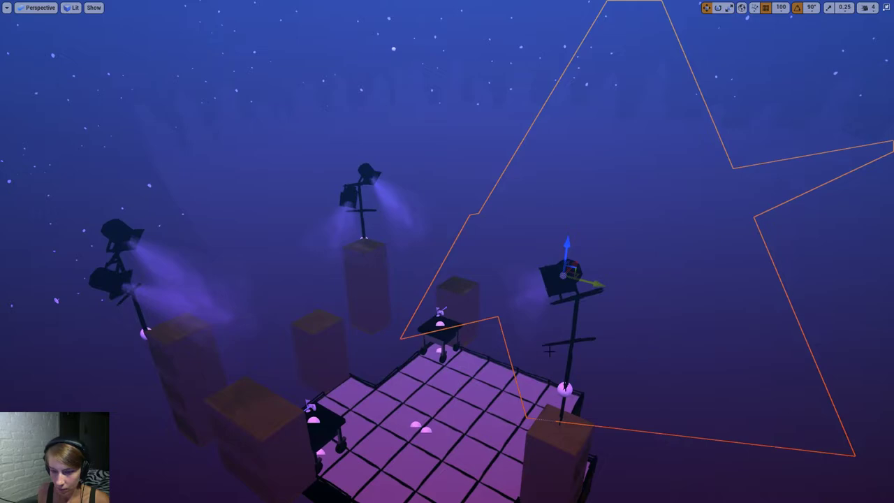
pyautogui.moveTo(583, 302); pyautogui.dragTo(584, 302, button='right')
pyautogui.moveTo(524, 323); pyautogui.dragTo(863, 385)
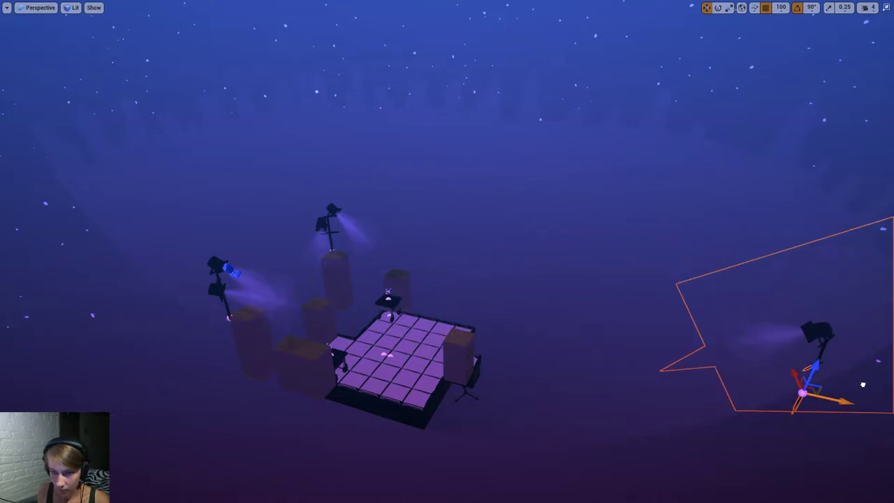
# Select the left spotlight and skyline backdrop, then restore the full editor layout.
pyautogui.click(222, 266)
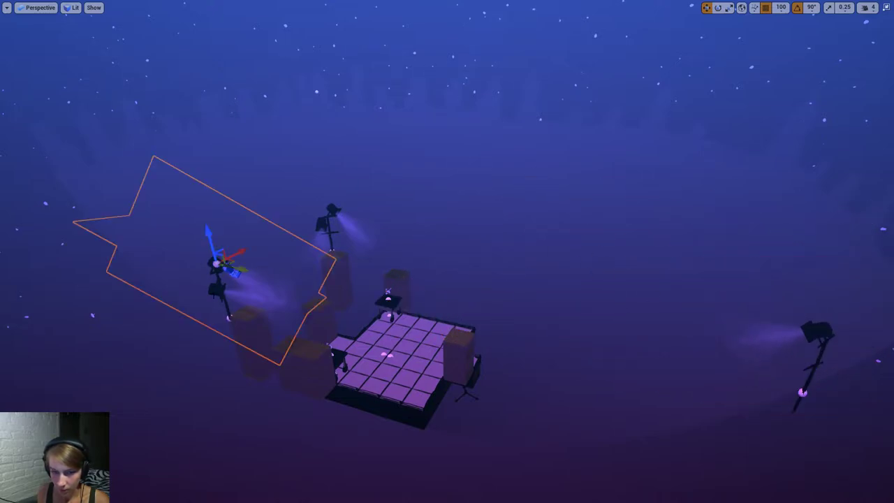
pyautogui.click(216, 296)
pyautogui.moveTo(347, 302); pyautogui.dragTo(347, 302, button='right')
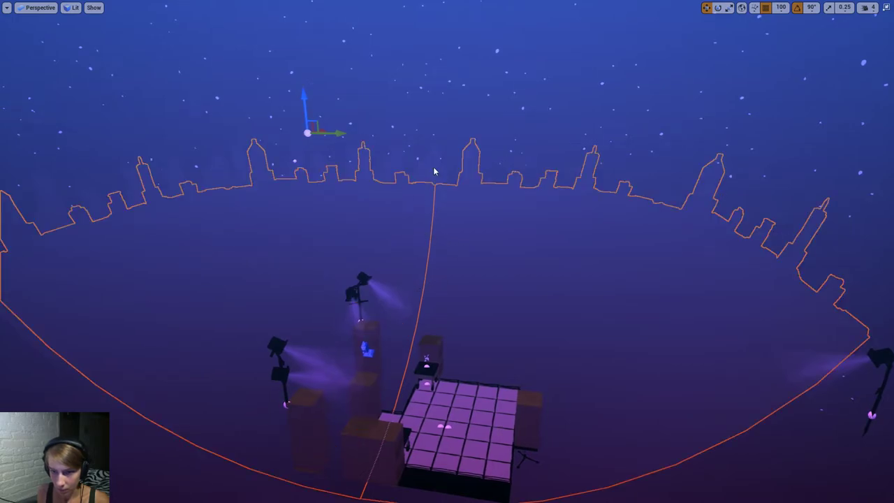
pyautogui.click(887, 8)
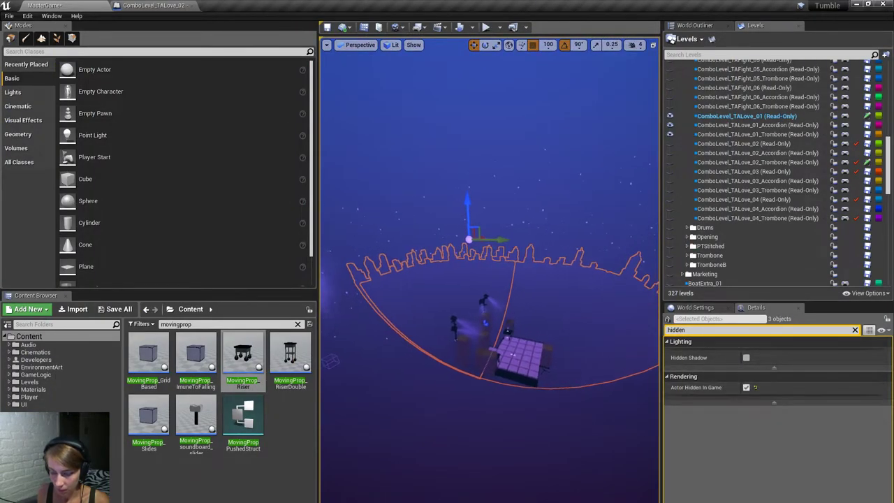
pyautogui.scroll(5, 629, 329)
pyautogui.scroll(-5, 604, 354)
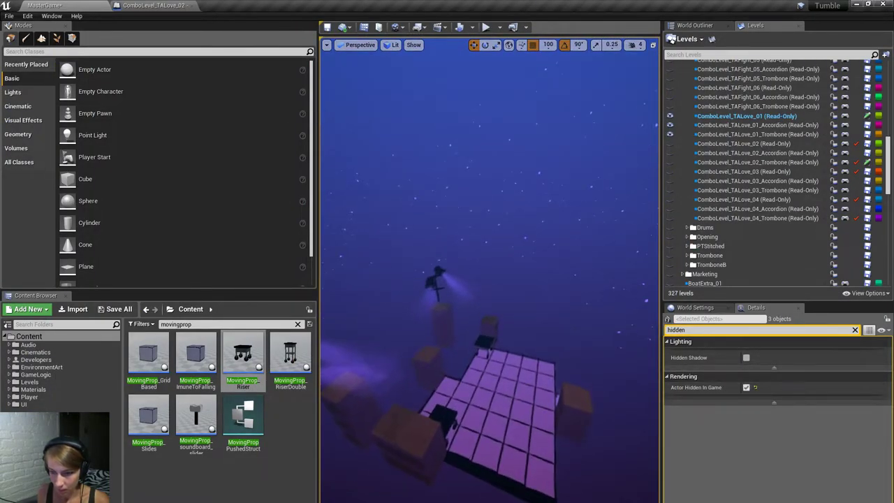
# In a maximized viewport, select the upper spotlight and drag it far to the left.
pyautogui.press('F11')
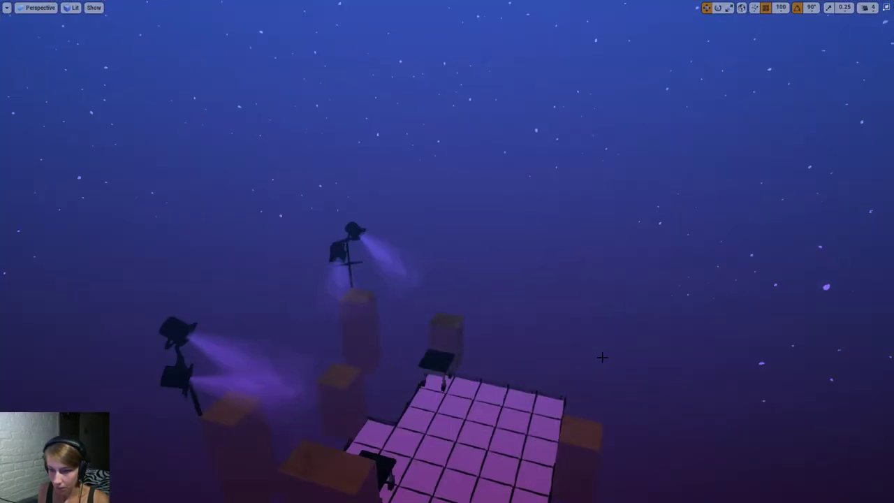
pyautogui.scroll(-5, 604, 354)
pyautogui.scroll(5, 447, 280)
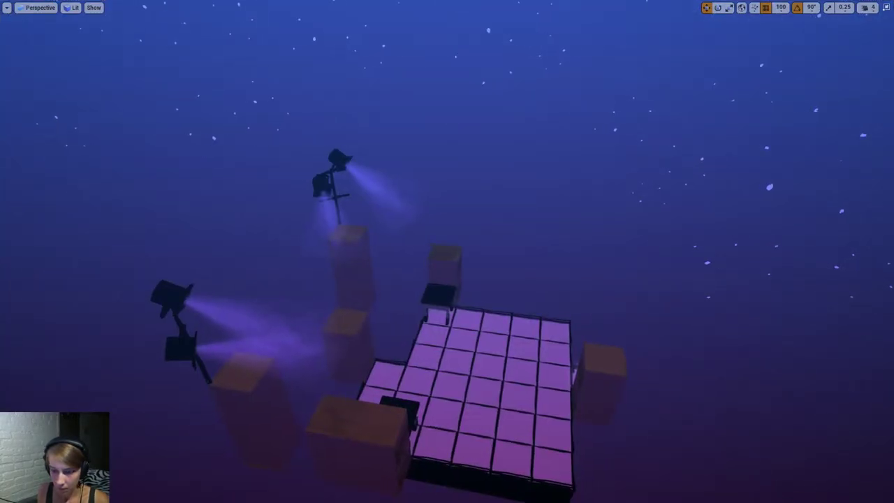
pyautogui.moveTo(613, 355); pyautogui.dragTo(613, 355, button='right')
pyautogui.moveTo(476, 283); pyautogui.dragTo(476, 282, button='right')
pyautogui.moveTo(485, 39); pyautogui.dragTo(521, 45, button='right')
pyautogui.click(494, 65)
pyautogui.moveTo(515, 275); pyautogui.dragTo(533, 261, button='right')
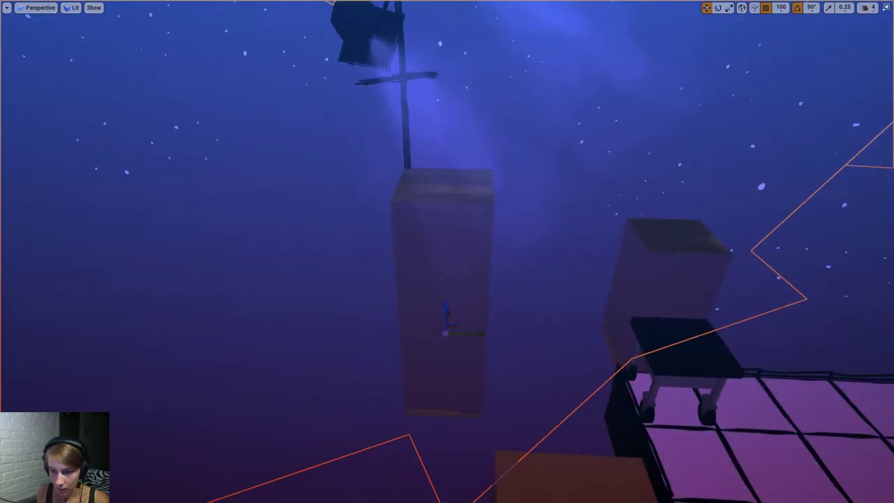
pyautogui.press('g')
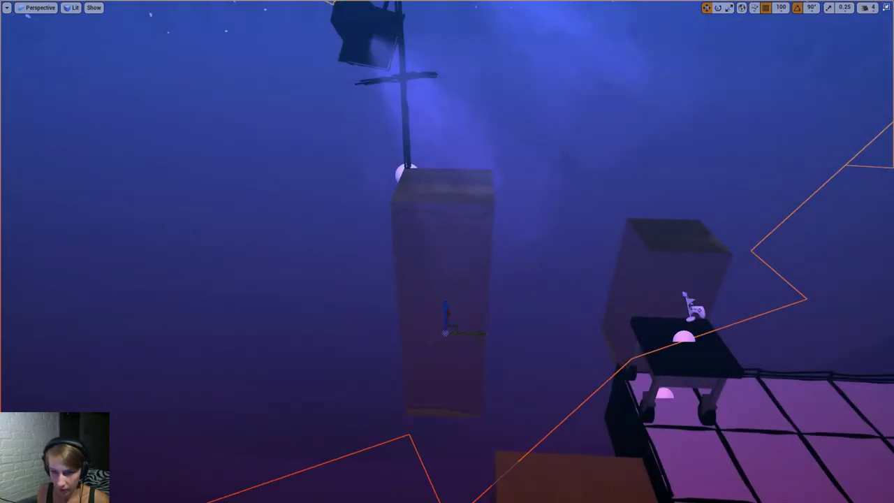
pyautogui.moveTo(511, 304); pyautogui.dragTo(510, 304, button='right')
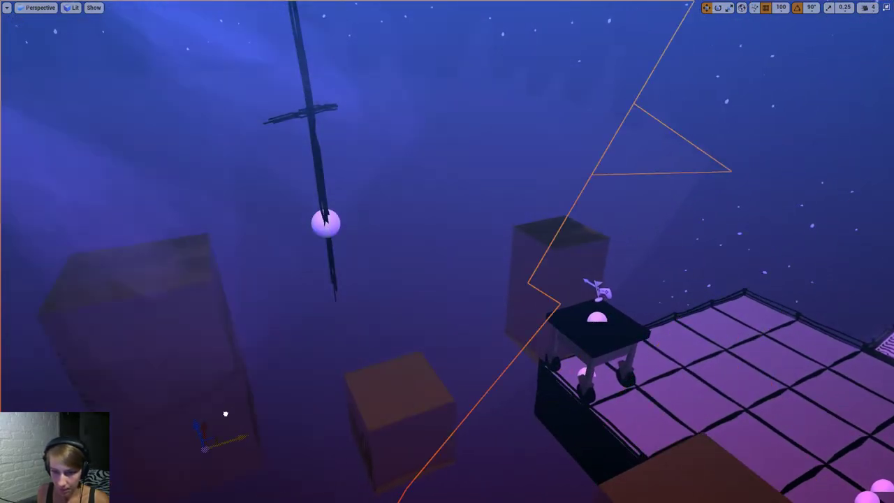
pyautogui.moveTo(401, 461); pyautogui.dragTo(533, 399, button='right')
pyautogui.moveTo(446, 383); pyautogui.dragTo(446, 383, button='right')
pyautogui.moveTo(446, 383); pyautogui.dragTo(157, 36)
# Move the centre spotlight off to the left side of the platform.
pyautogui.click(464, 257)
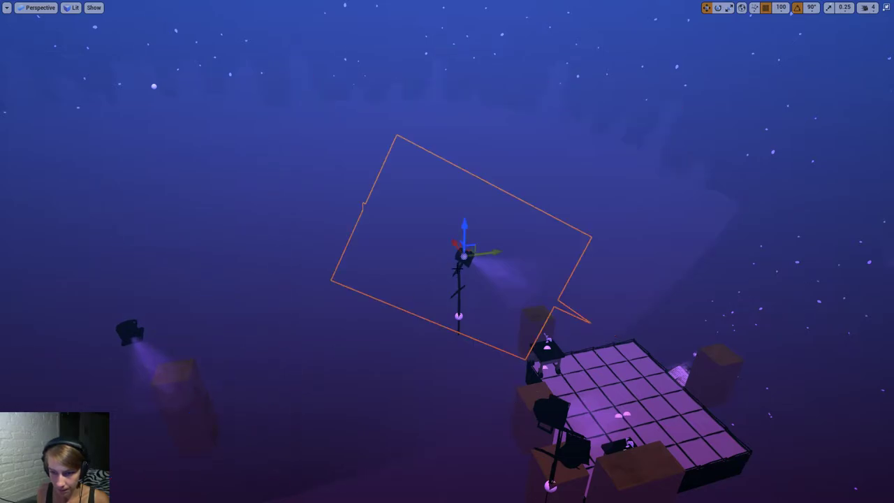
pyautogui.click(457, 271)
pyautogui.moveTo(487, 309); pyautogui.dragTo(210, 359)
pyautogui.click(210, 357)
pyautogui.moveTo(209, 357); pyautogui.dragTo(491, 383, button='right')
# Slide the box beside the platform leftward and select the left spotlight.
pyautogui.click(481, 386)
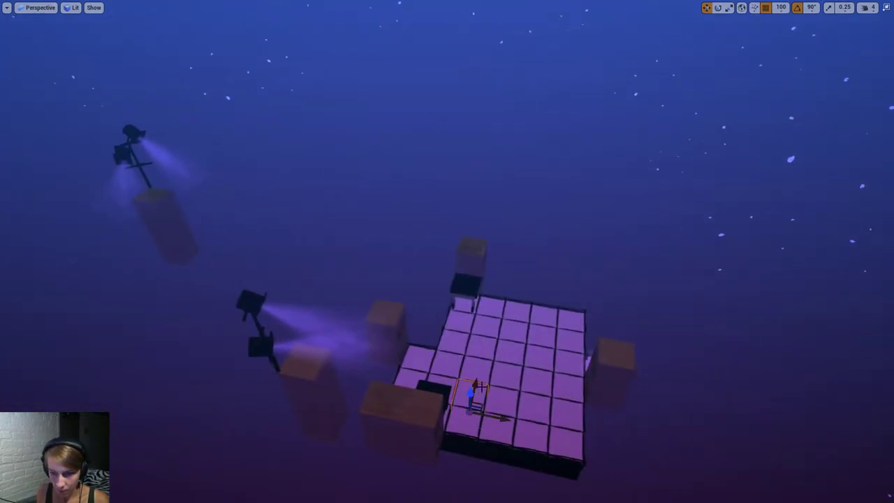
pyautogui.moveTo(323, 403); pyautogui.dragTo(2, 297)
pyautogui.click(251, 300)
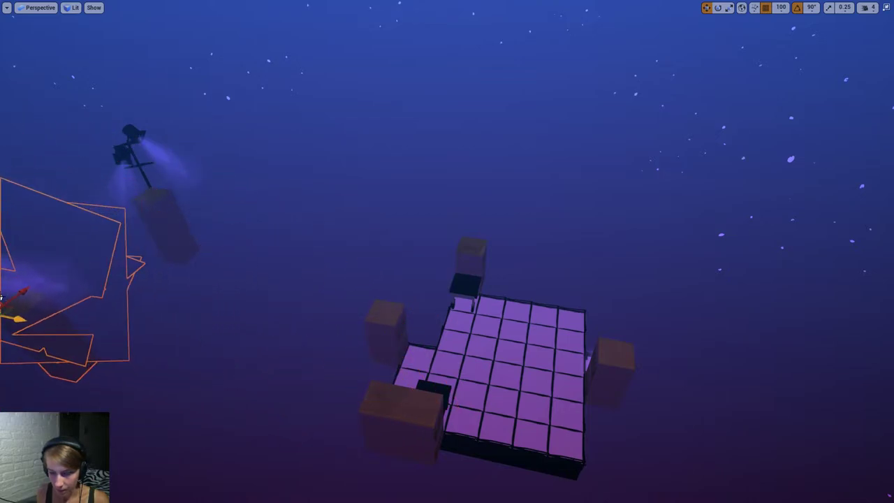
pyautogui.moveTo(1, 297); pyautogui.dragTo(380, 254, button='right')
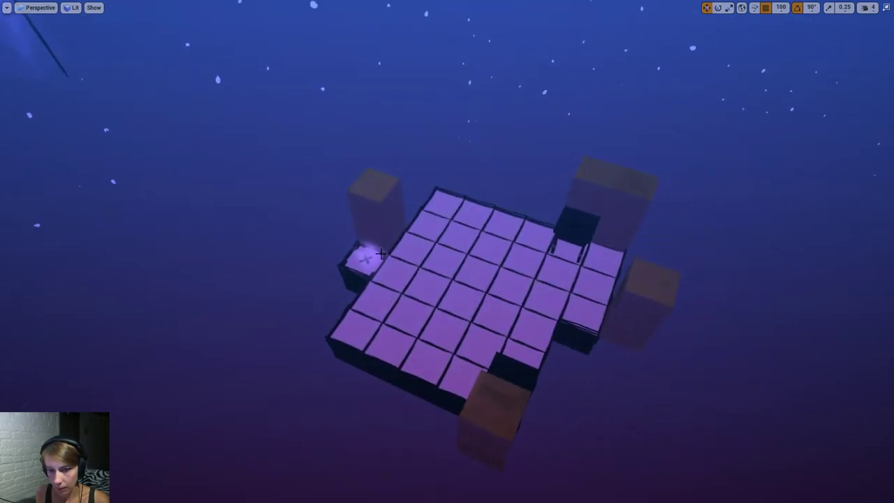
# Select the block on the top pillar and restore the full editor layout.
pyautogui.click(435, 259)
pyautogui.moveTo(503, 257); pyautogui.dragTo(556, 241, button='right')
pyautogui.moveTo(639, 306); pyautogui.dragTo(728, 419, button='right')
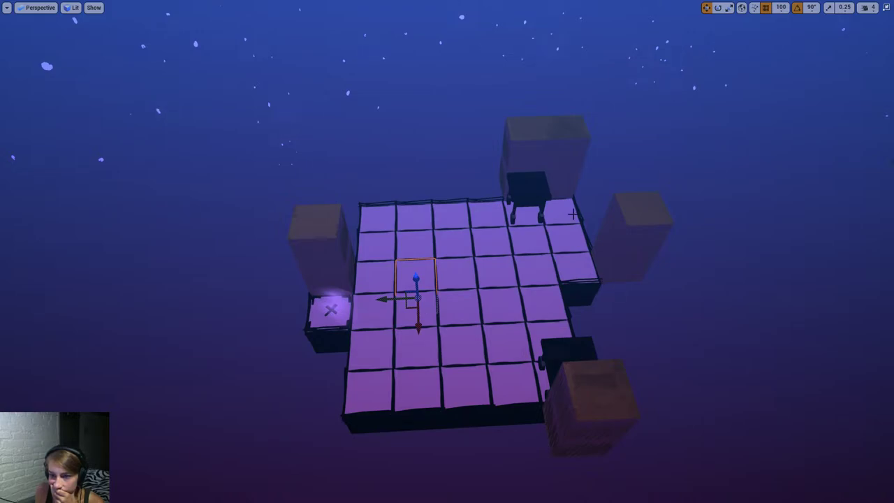
pyautogui.click(530, 143)
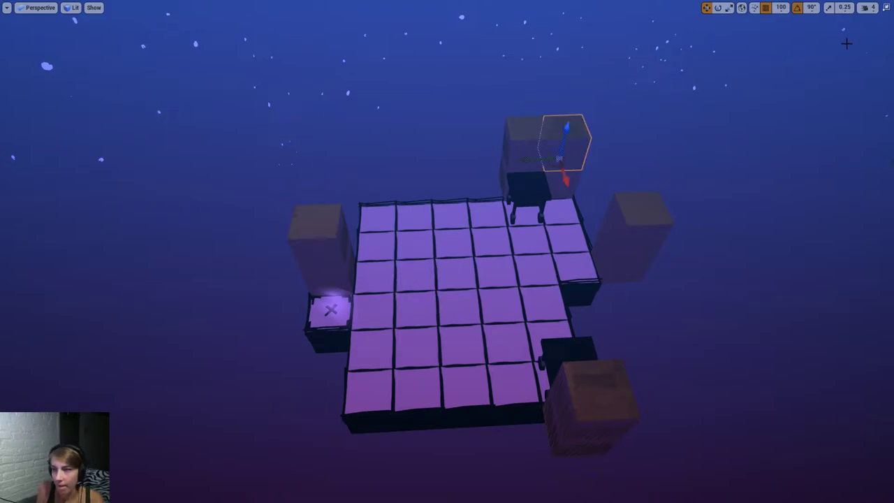
pyautogui.click(885, 7)
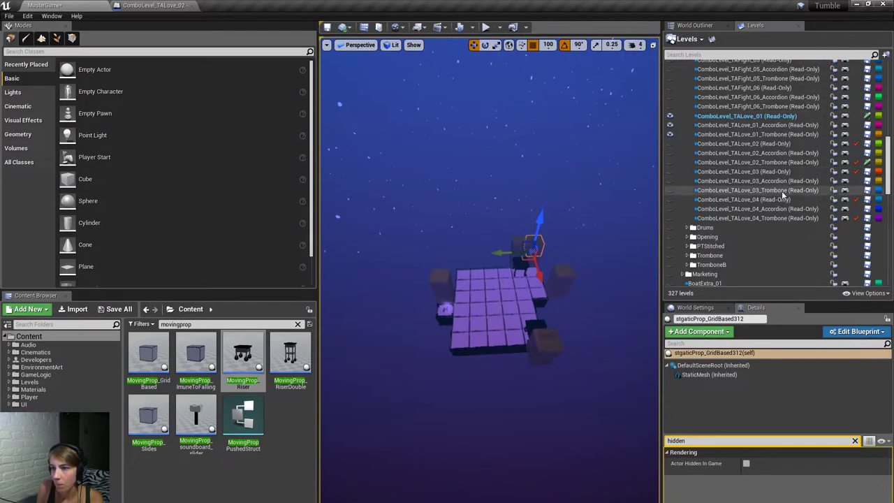
# Browse the Content Browser to EnvironmentArt/DanceFloor and clear the movingprop filter.
pyautogui.click(699, 26)
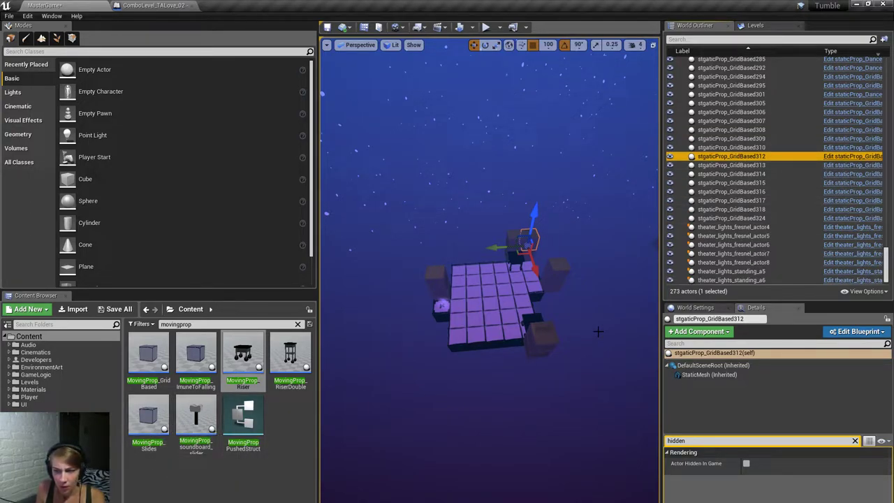
pyautogui.click(64, 375)
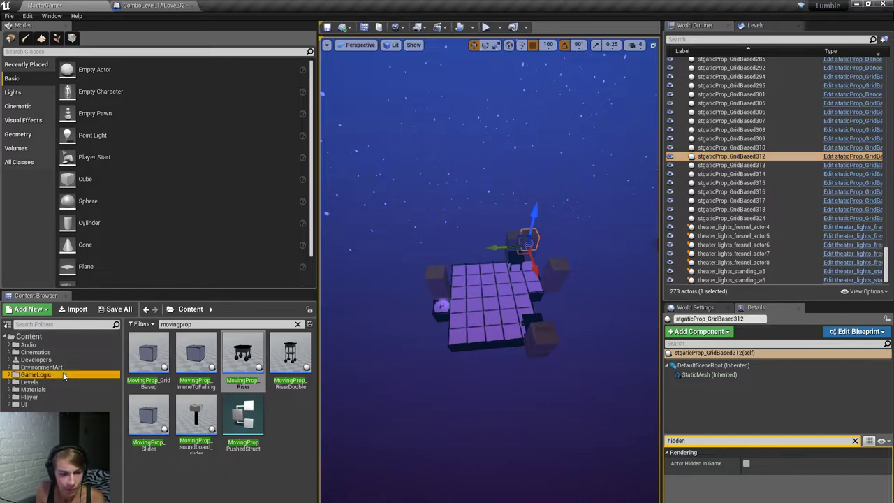
pyautogui.click(10, 375)
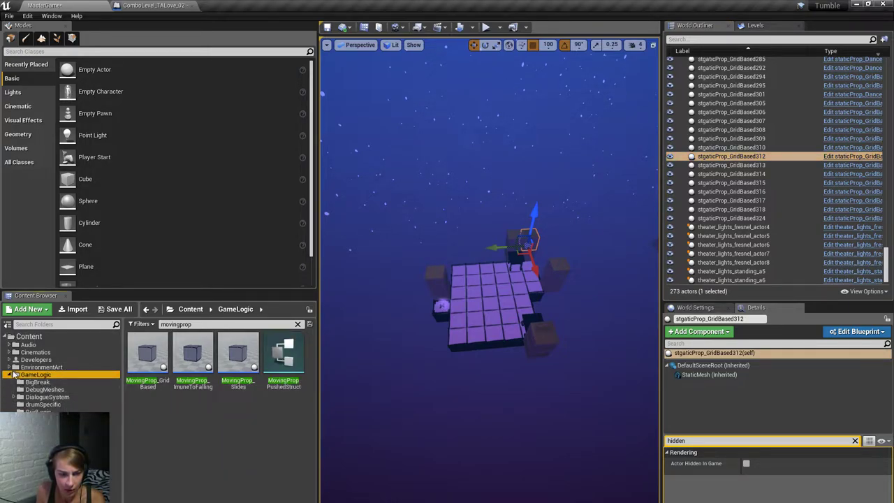
pyautogui.click(10, 367)
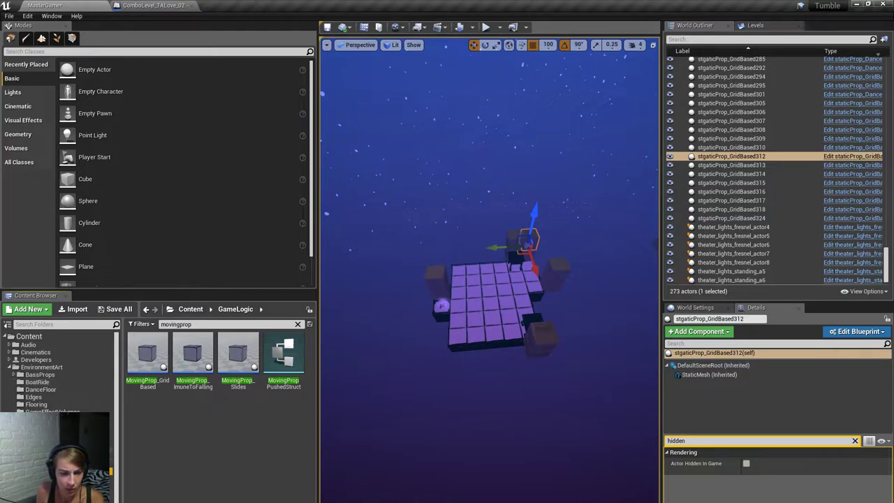
pyautogui.click(64, 365)
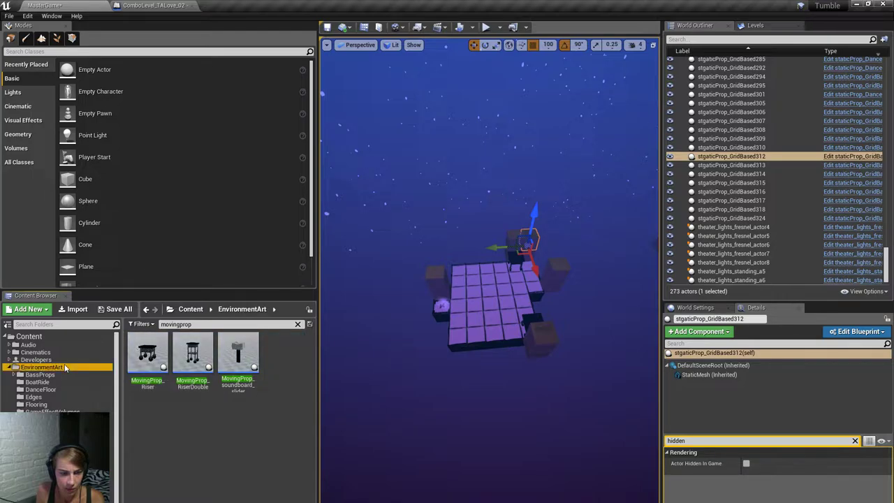
pyautogui.click(63, 382)
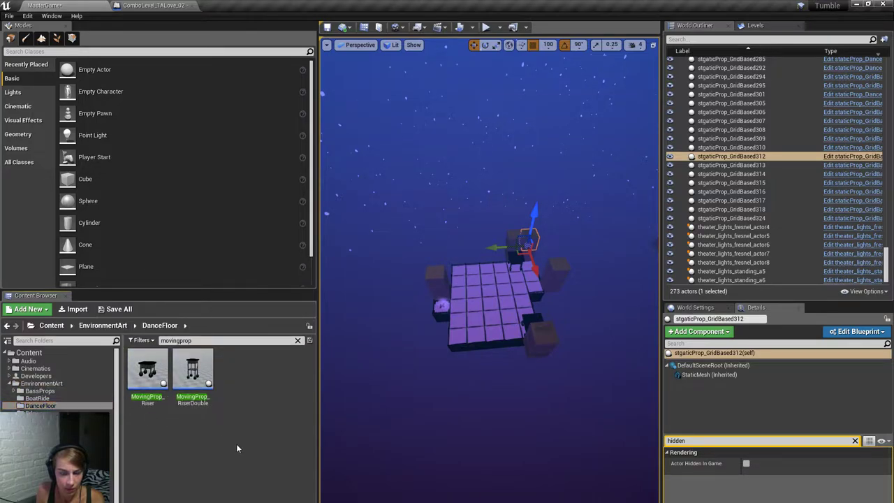
pyautogui.click(297, 340)
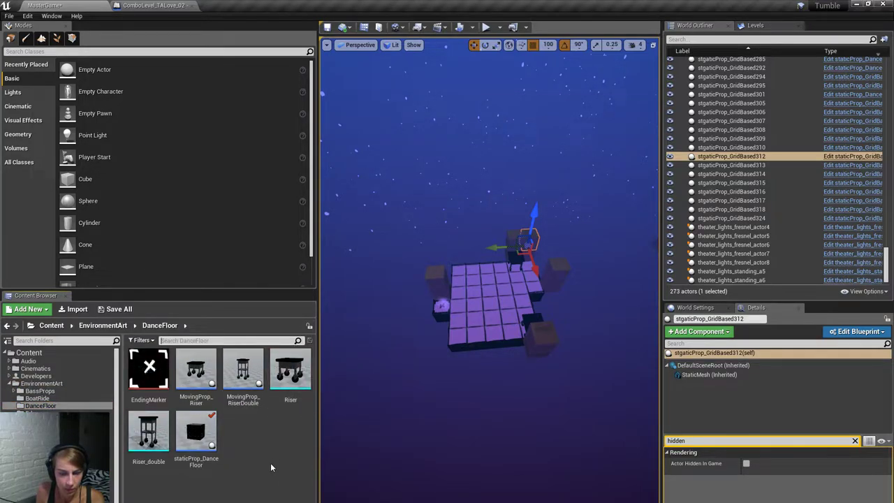
# Duplicate staticProp_DanceFloor as staticProp_DanceFloor_Obsticle, then go back to LevelBLockColor.
pyautogui.click(187, 441)
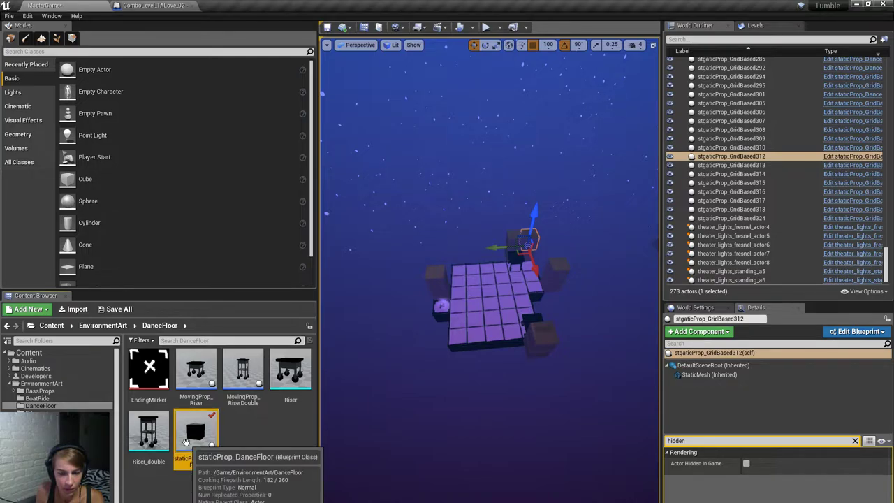
pyautogui.rightClick(186, 442)
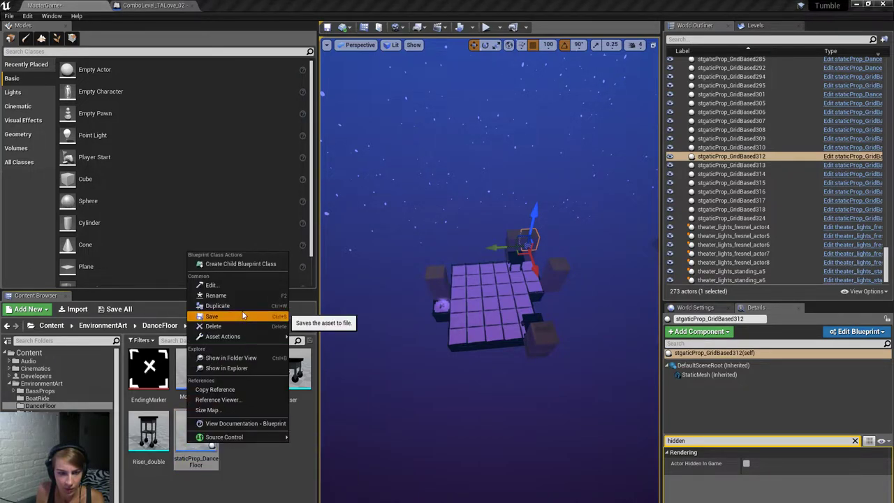
pyautogui.click(249, 304)
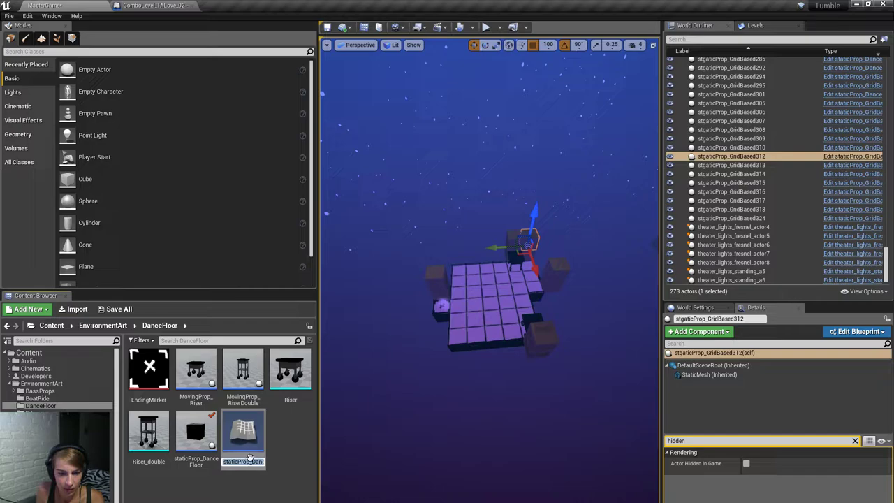
pyautogui.click(252, 462)
pyautogui.press('End')
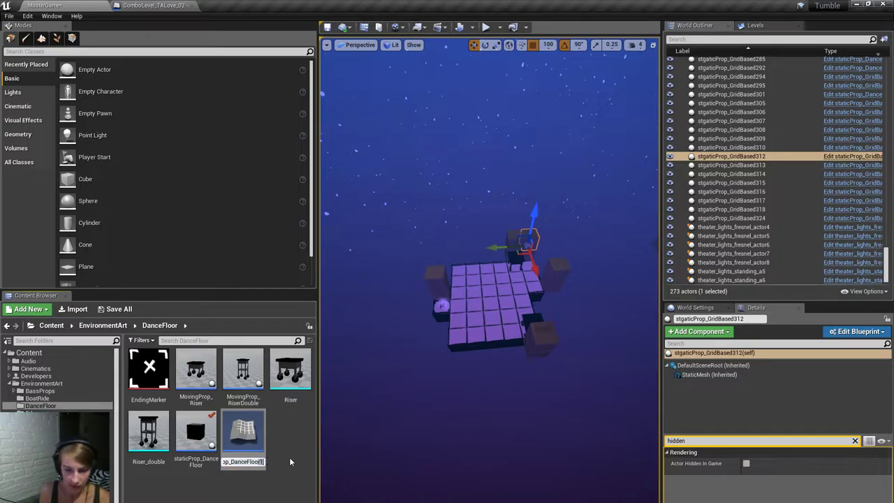
pyautogui.press('BackSpace')
pyautogui.write('_Obsti')
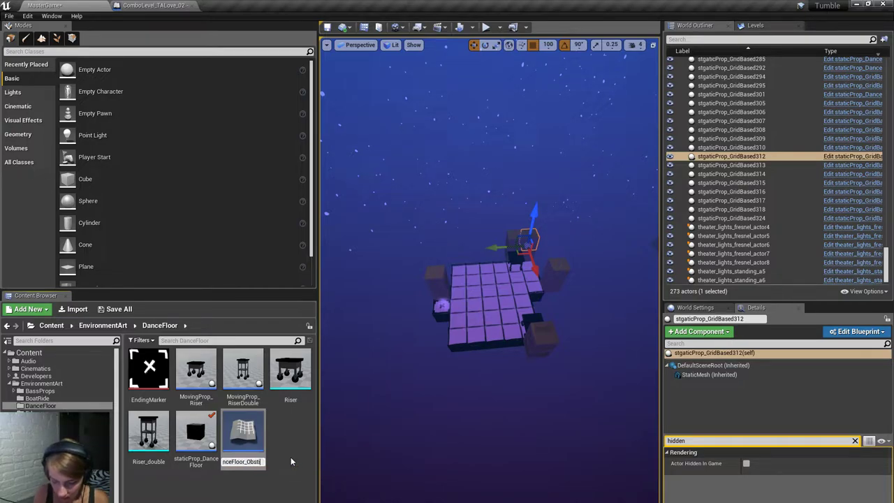
pyautogui.write('cle')
pyautogui.press('Return')
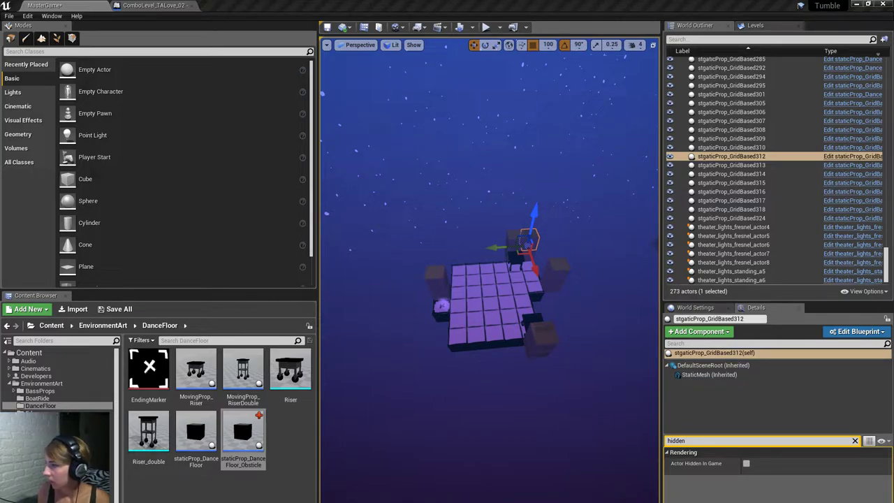
pyautogui.hotkey('alt', 'Left')
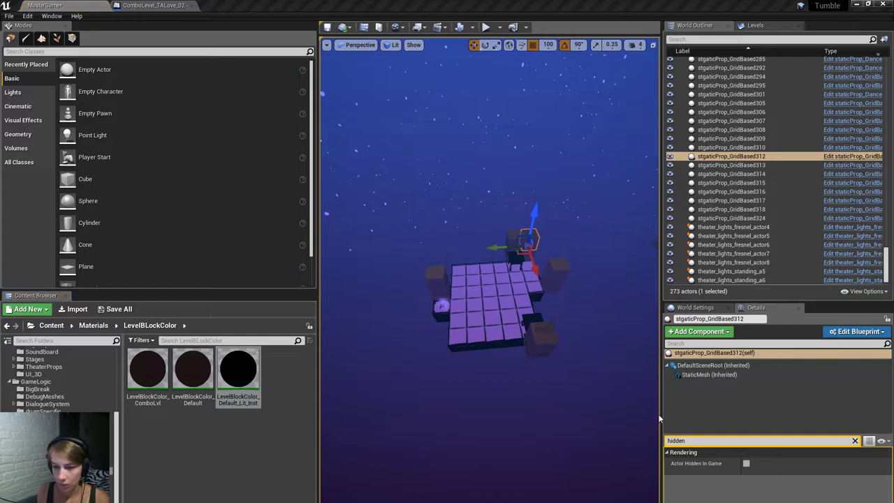
# Select the ten box obstacles around the dance floor, including GridBased305, 312, 324, 310, 307 and 315.
pyautogui.moveTo(502, 338); pyautogui.dragTo(502, 338, button='right')
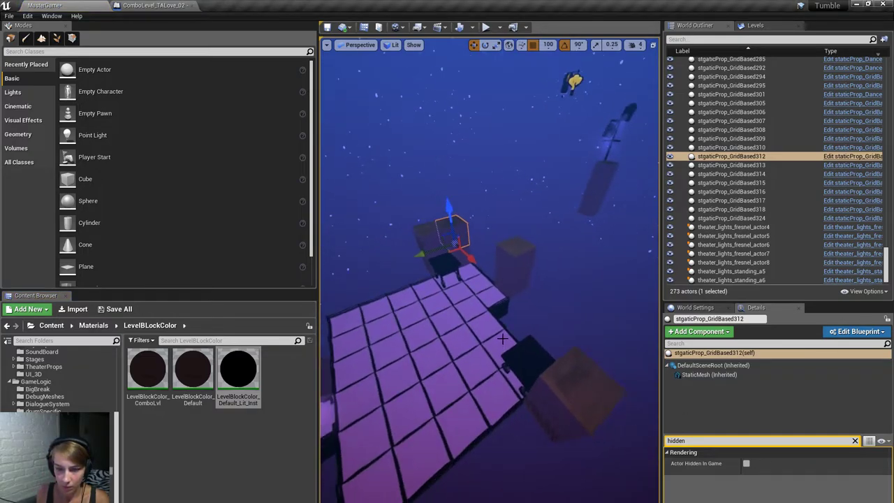
pyautogui.click(509, 282)
pyautogui.keyDown('ctrl'); pyautogui.click(551, 341); pyautogui.keyUp('ctrl')
pyautogui.keyDown('ctrl'); pyautogui.click(562, 393); pyautogui.keyUp('ctrl')
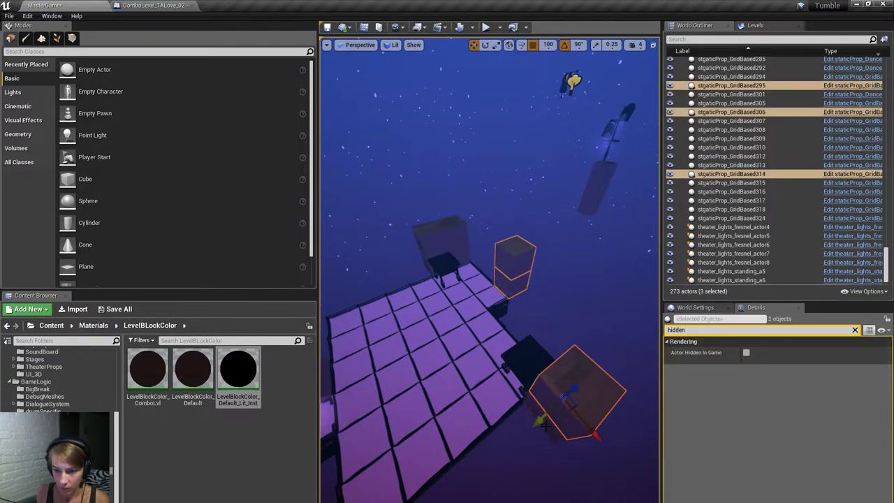
pyautogui.keyDown('ctrl'); pyautogui.click(587, 426); pyautogui.keyUp('ctrl')
pyautogui.keyDown('ctrl'); pyautogui.click(442, 264); pyautogui.keyUp('ctrl')
pyautogui.keyDown('ctrl'); pyautogui.click(450, 234); pyautogui.keyUp('ctrl')
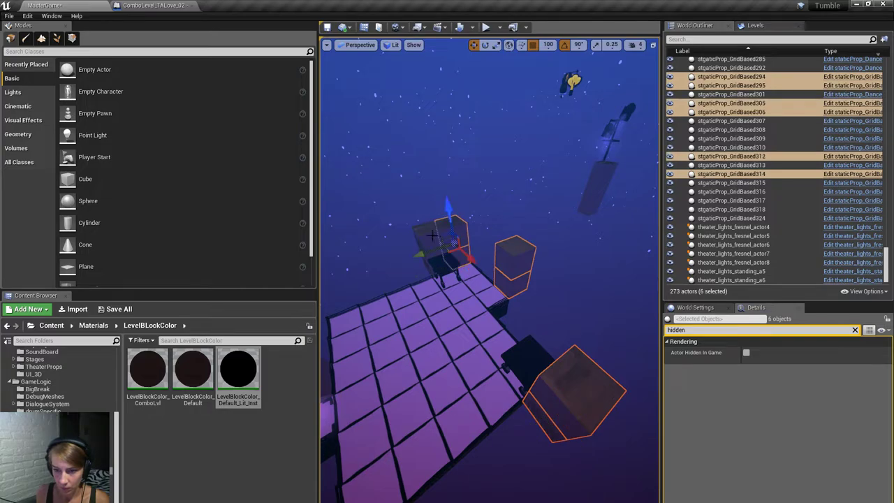
pyautogui.keyDown('ctrl'); pyautogui.click(434, 246); pyautogui.keyUp('ctrl')
pyautogui.keyDown('ctrl'); pyautogui.click(433, 265); pyautogui.keyUp('ctrl')
pyautogui.moveTo(433, 266); pyautogui.dragTo(439, 283, button='right')
pyautogui.keyDown('ctrl'); pyautogui.click(453, 305); pyautogui.keyUp('ctrl')
pyautogui.keyDown('ctrl'); pyautogui.click(438, 283); pyautogui.keyUp('ctrl')
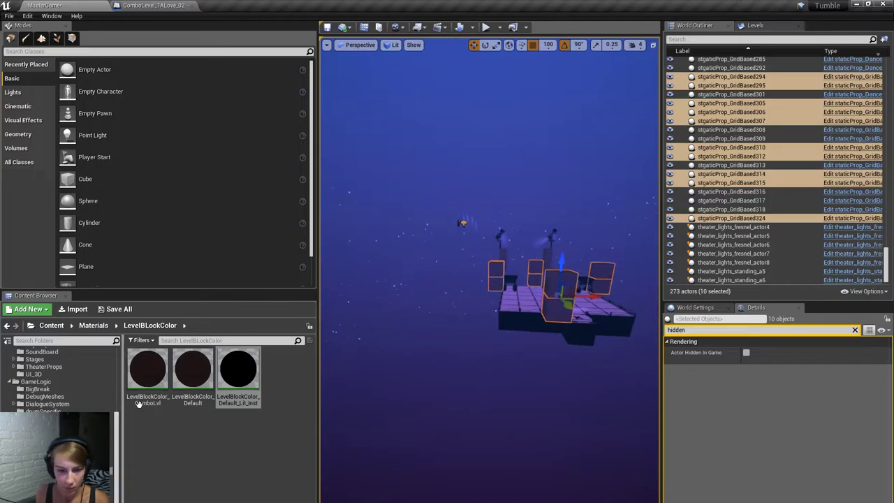
# Browse through GameLogic and PlaceableObjects to the DanceFloor folder's staticProp_DanceFloor_Obsticle asset.
pyautogui.click(47, 404)
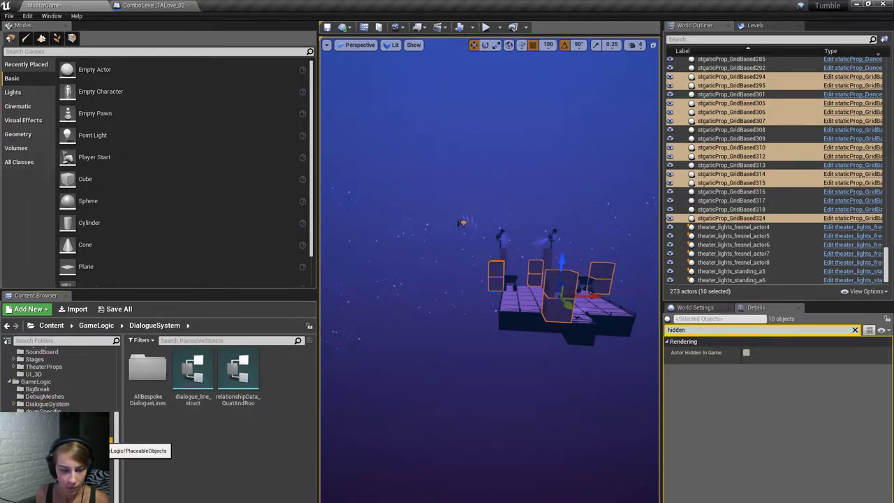
pyautogui.click(77, 433)
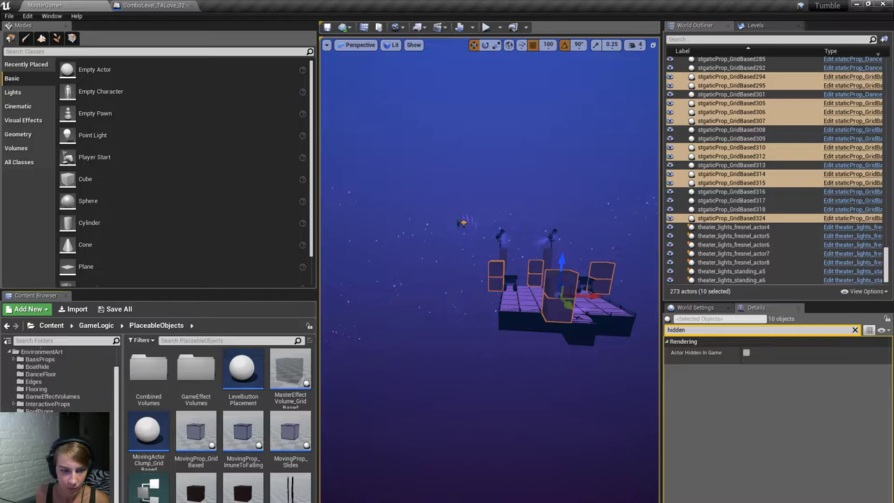
pyautogui.scroll(5, 28, 391)
pyautogui.click(40, 403)
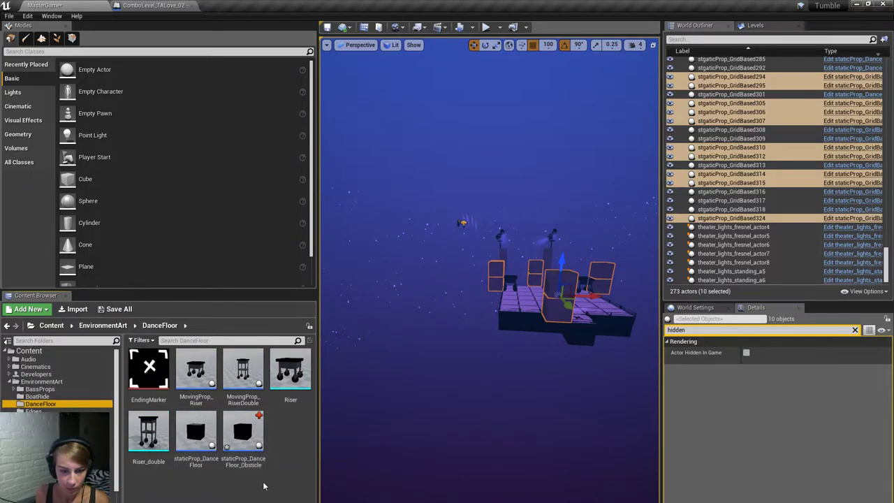
pyautogui.rightClick(243, 431)
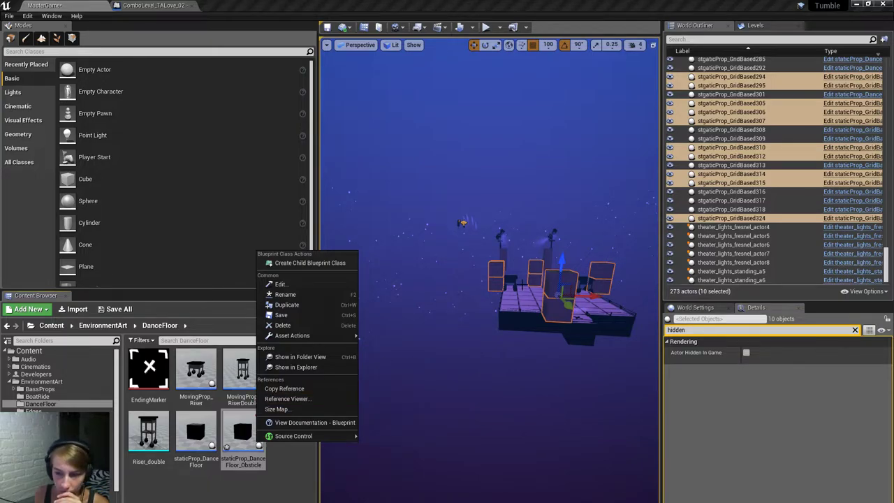
# Swap the selected boxes for the staticProp_DanceFloor_Obsticle blueprint via Replace Selected Actors.
pyautogui.rightClick(496, 267)
pyautogui.click(572, 480)
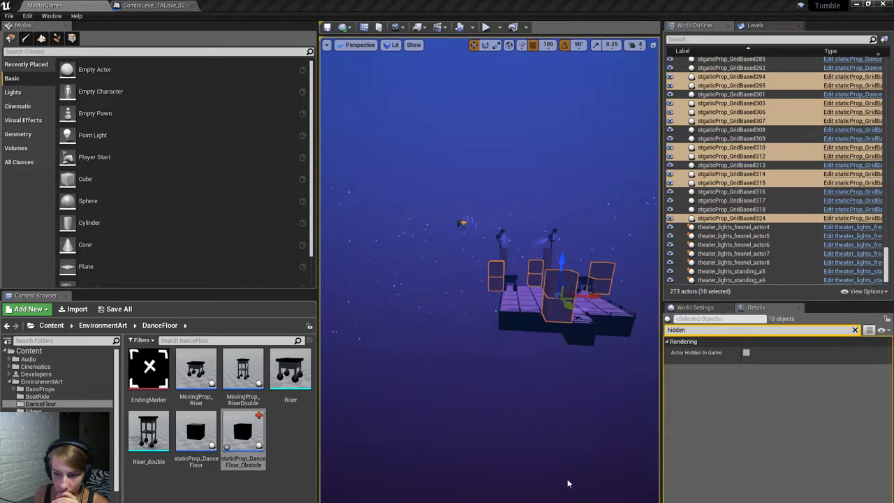
pyautogui.moveTo(493, 424); pyautogui.dragTo(498, 429, button='right')
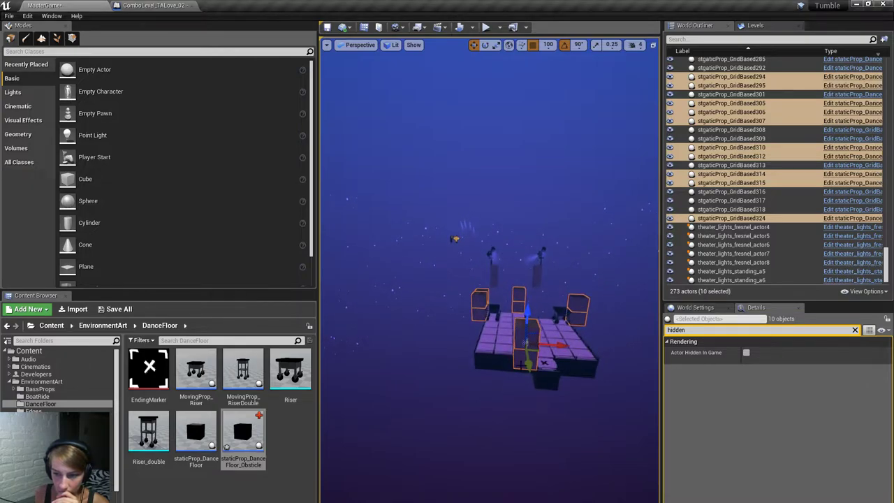
pyautogui.rightClick(520, 366)
pyautogui.click(571, 287)
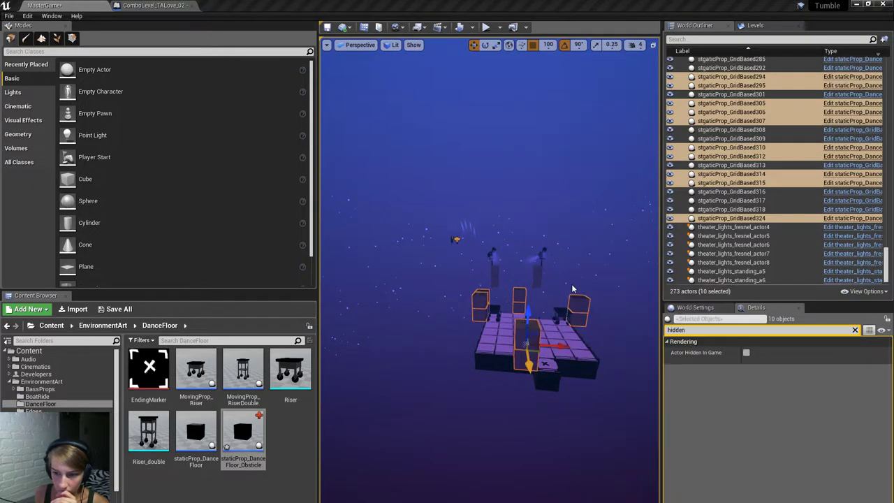
pyautogui.moveTo(470, 397); pyautogui.dragTo(521, 398, button='right')
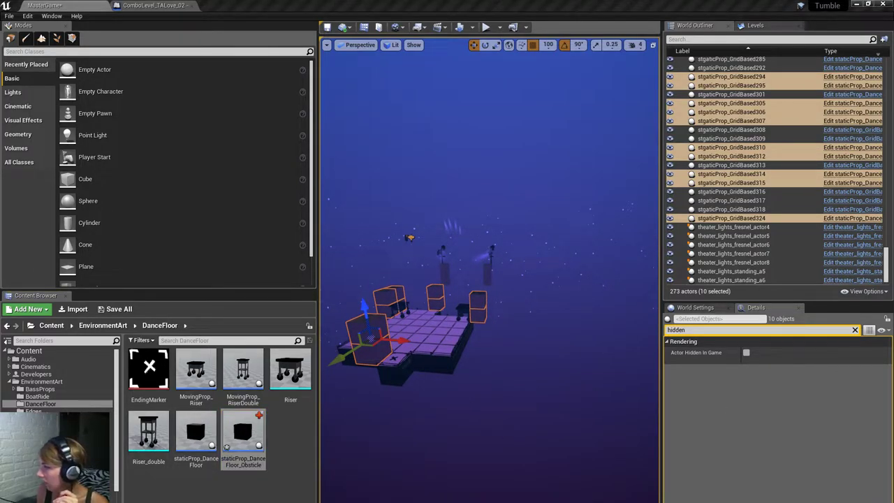
pyautogui.scroll(5, 447, 349)
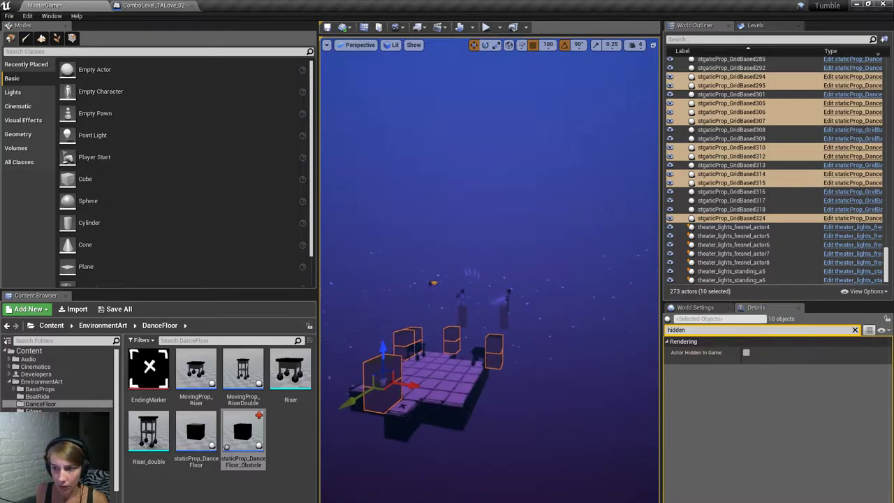
pyautogui.scroll(-5, 447, 349)
pyautogui.click(395, 363)
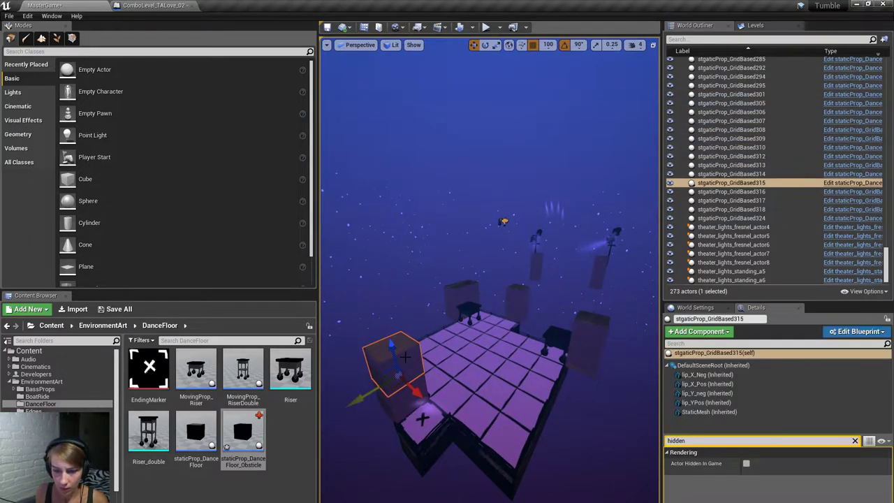
# Replace the remaining box GridBased315 with the Obsticle blueprint and nudge it along X.
pyautogui.rightClick(403, 360)
pyautogui.click(243, 433)
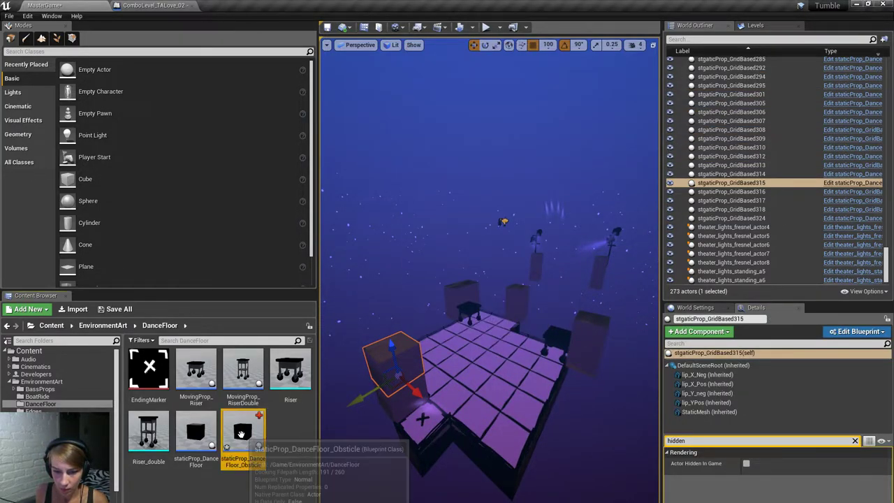
pyautogui.rightClick(414, 358)
pyautogui.moveTo(464, 260)
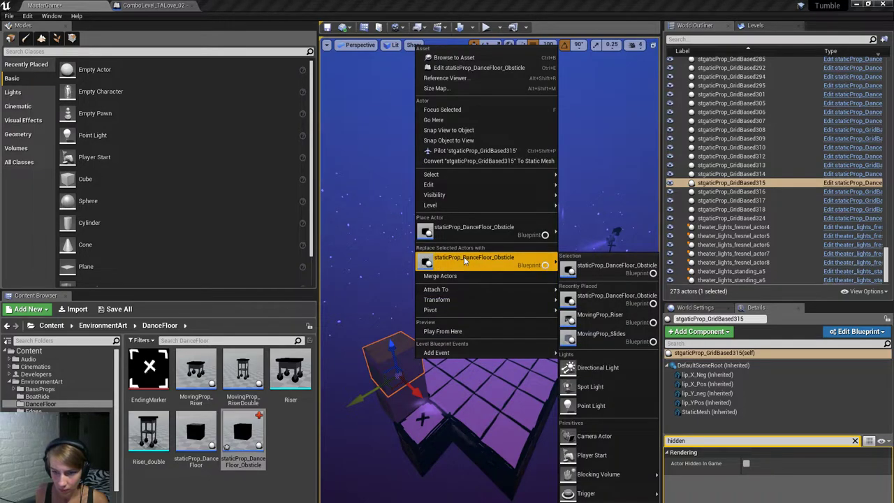
pyautogui.click(464, 260)
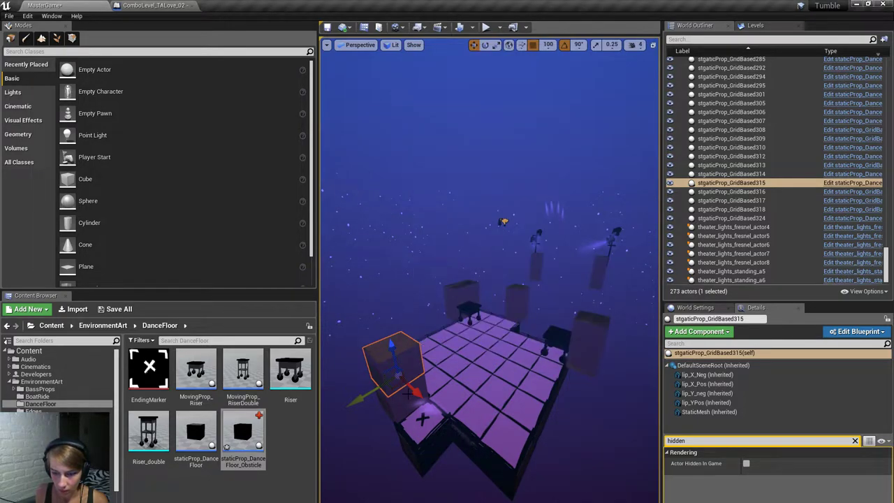
pyautogui.moveTo(409, 392); pyautogui.dragTo(470, 391)
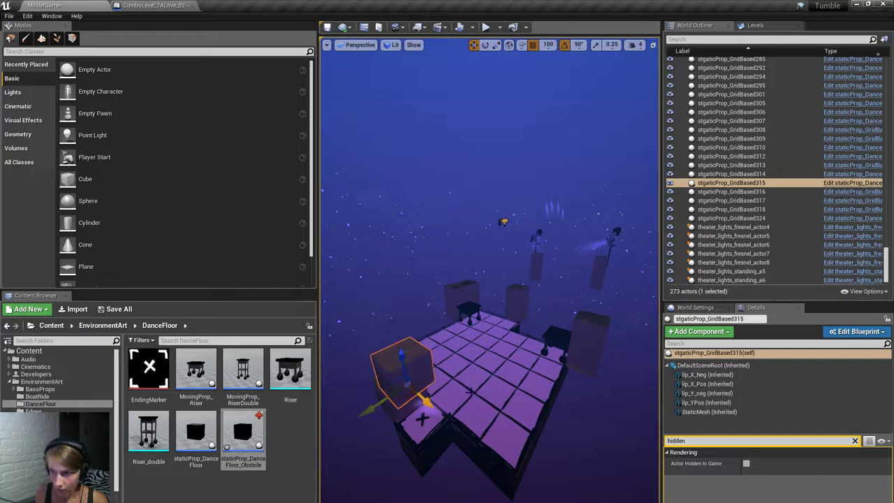
# In the Obsticle blueprint editor, delete the four lip components, leaving only StaticMesh.
pyautogui.click(868, 185)
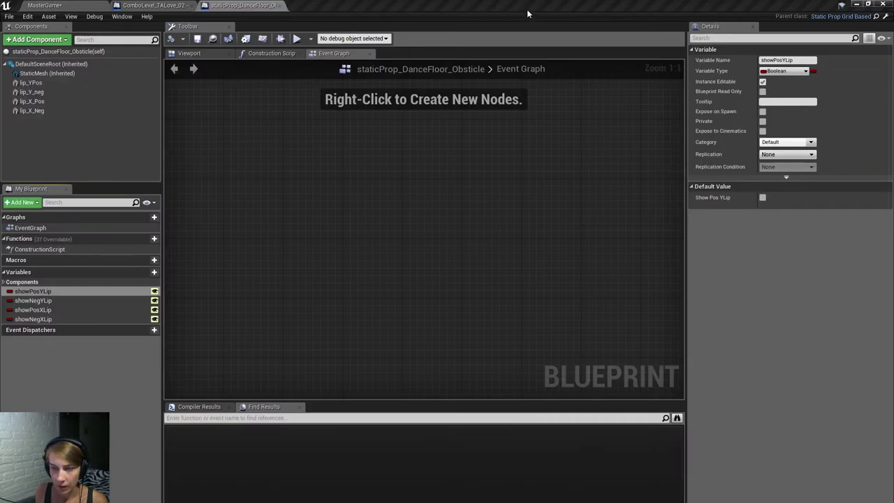
pyautogui.click(40, 84)
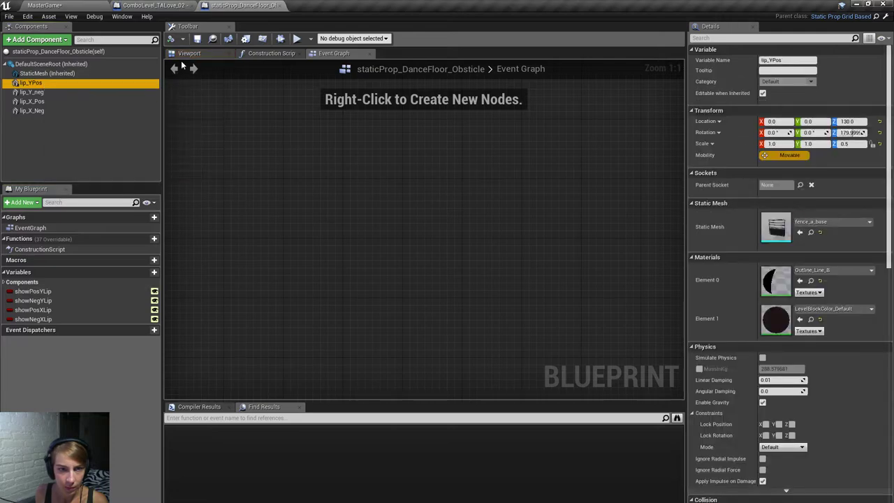
pyautogui.keyDown('shift'); pyautogui.click(42, 111); pyautogui.keyUp('shift')
pyautogui.rightClick(45, 110)
pyautogui.click(73, 177)
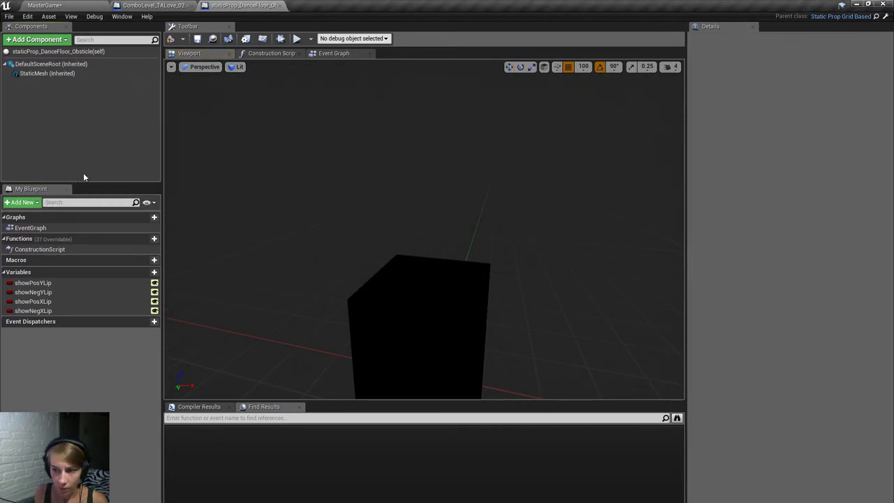
pyautogui.click(80, 74)
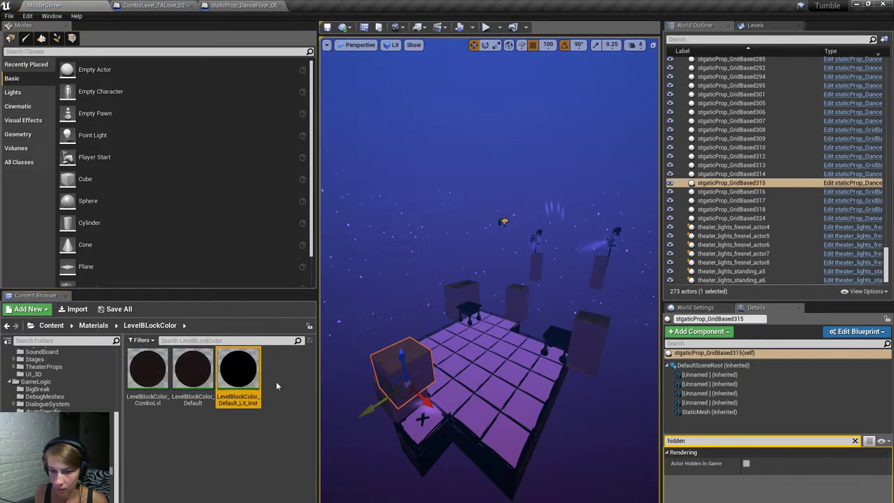
# Select GridBased315's StaticMesh component and clear the property search filter to view its materials.
pyautogui.press('Escape')
pyautogui.click(489, 441)
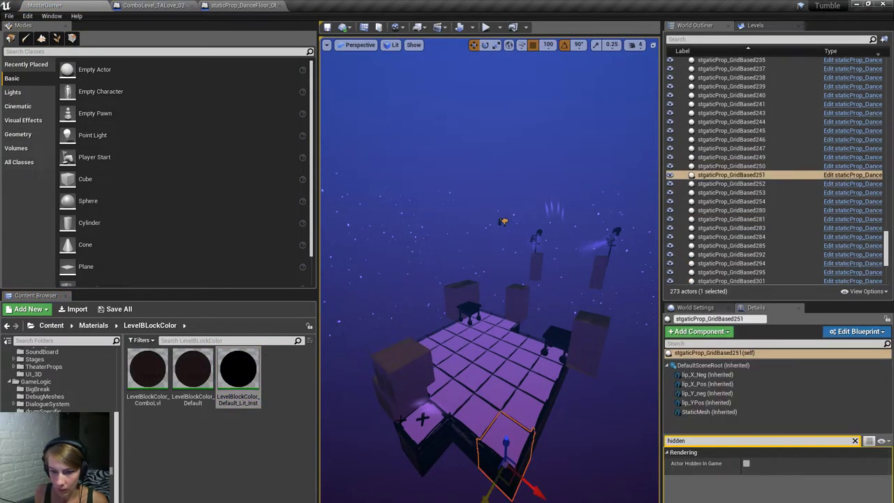
pyautogui.click(397, 380)
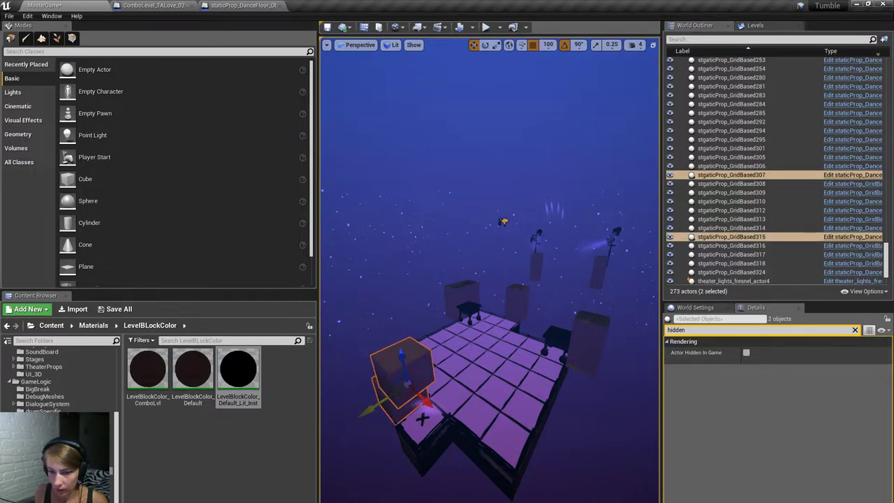
pyautogui.click(731, 236)
pyautogui.click(740, 375)
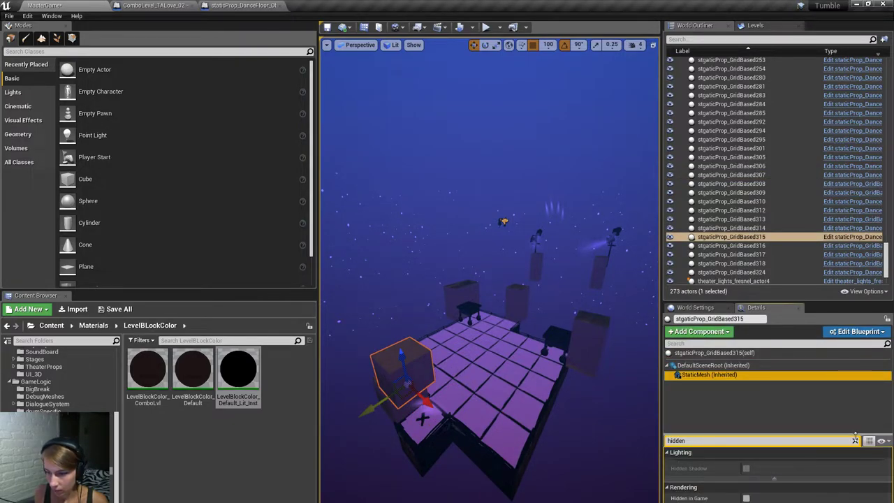
pyautogui.click(854, 439)
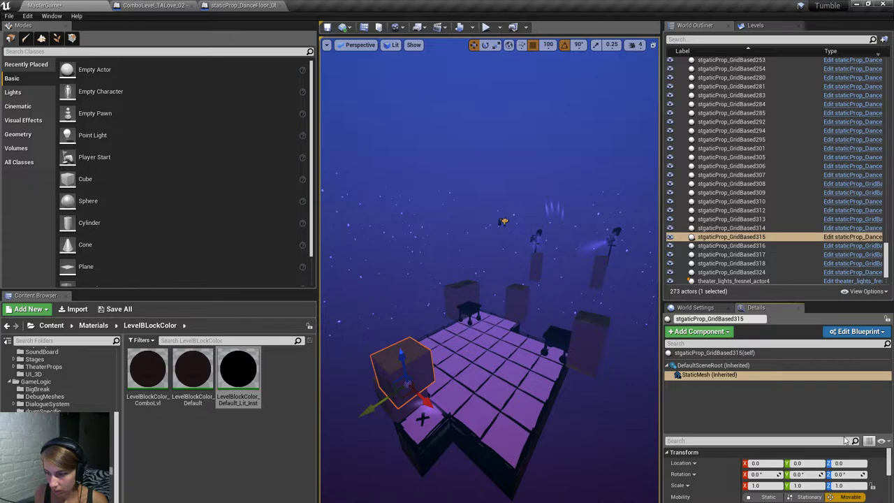
pyautogui.moveTo(845, 435); pyautogui.dragTo(846, 388)
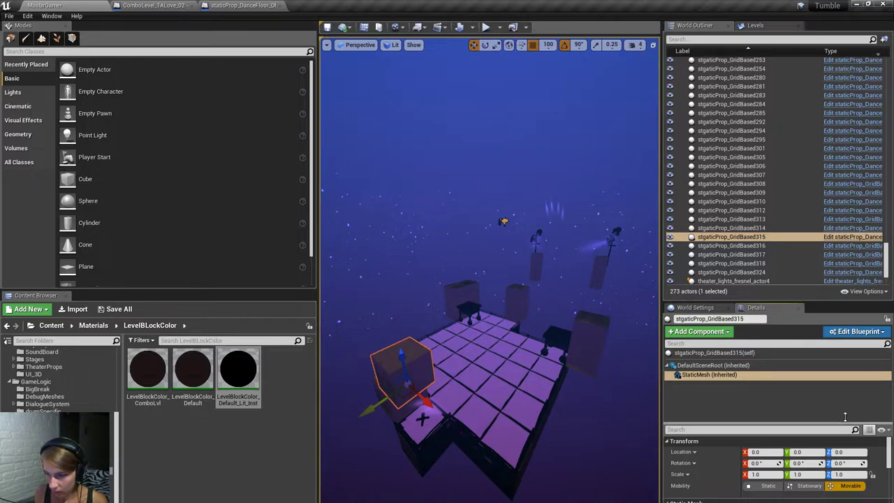
pyautogui.scroll(-2, 810, 462)
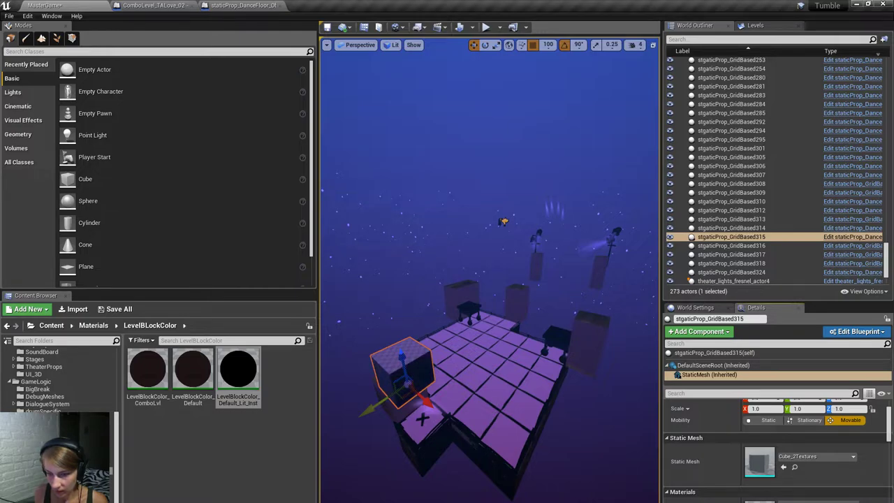
pyautogui.scroll(2, 828, 488)
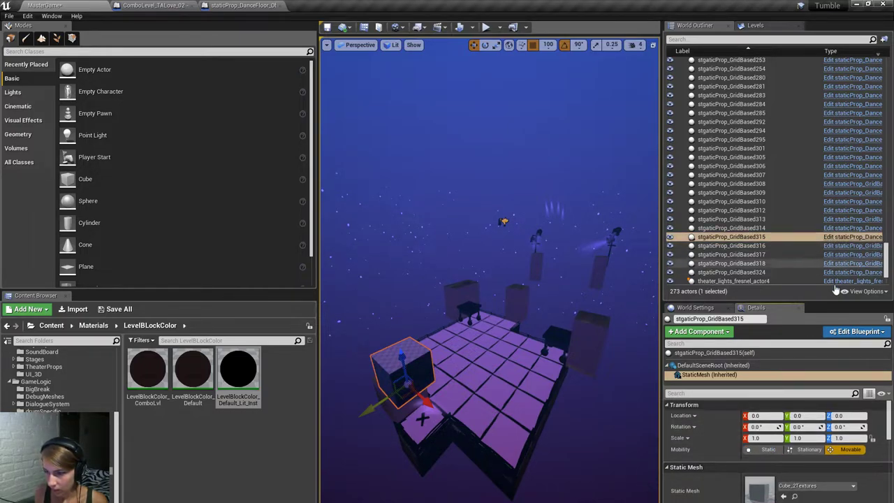
# Inspect the LevelBlockColor_Default_Lit_Inst material, then back in MasterGame reopen the DanceFloor folder.
pyautogui.doubleClick(252, 387)
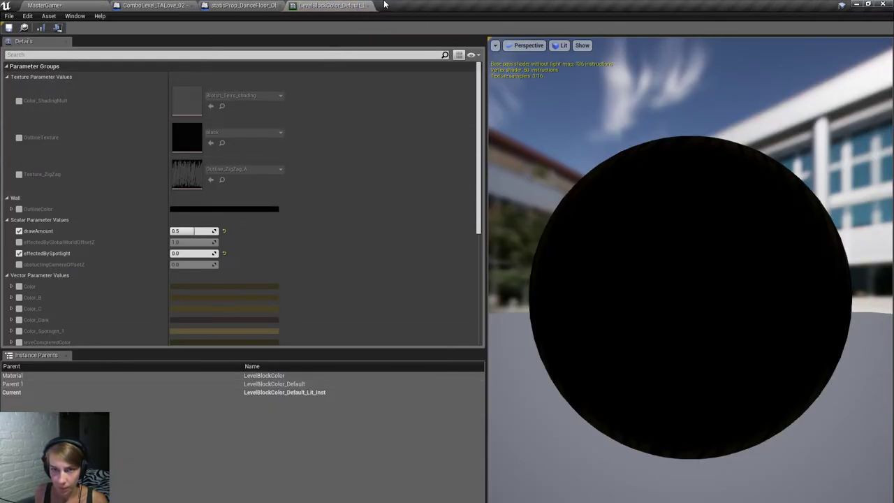
pyautogui.click(362, 5)
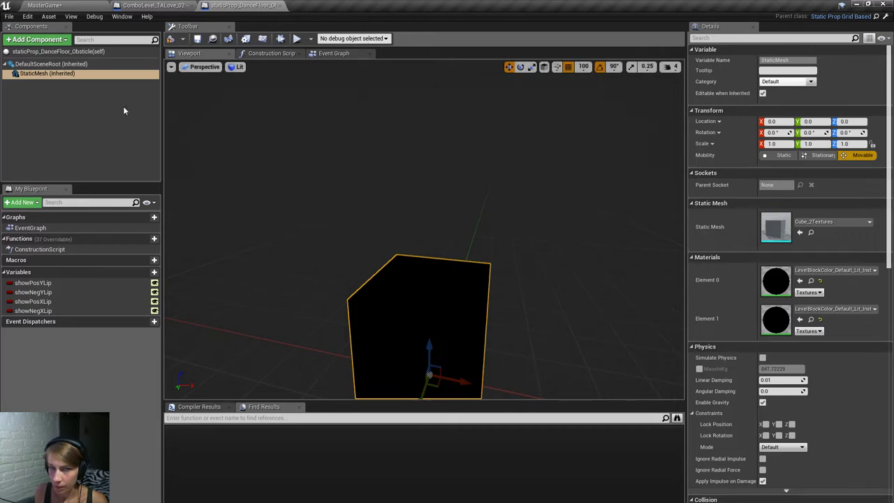
pyautogui.click(54, 5)
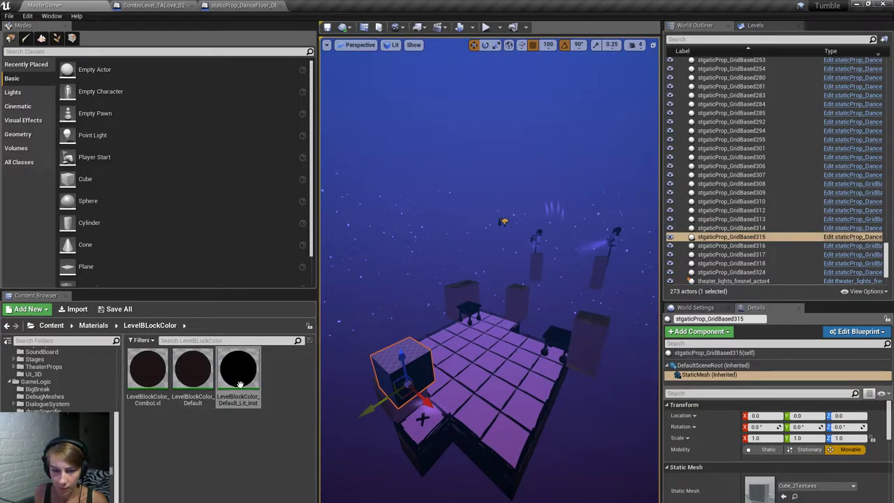
pyautogui.press('f')
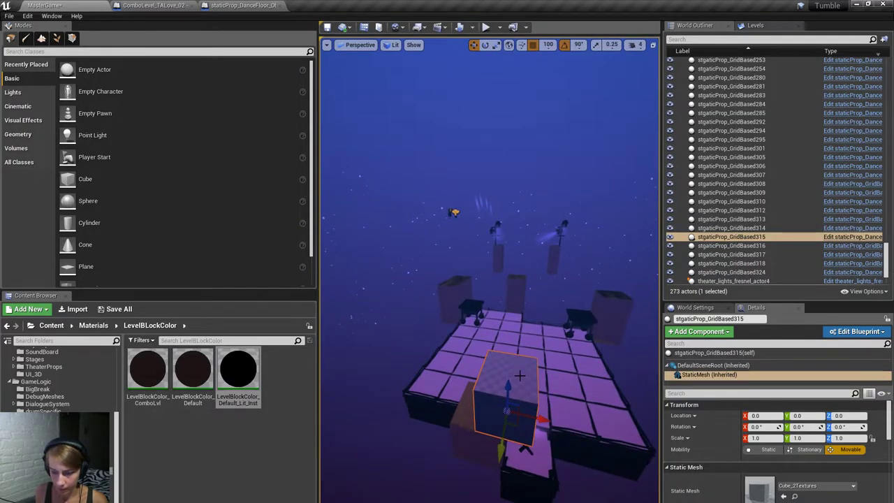
pyautogui.click(463, 427)
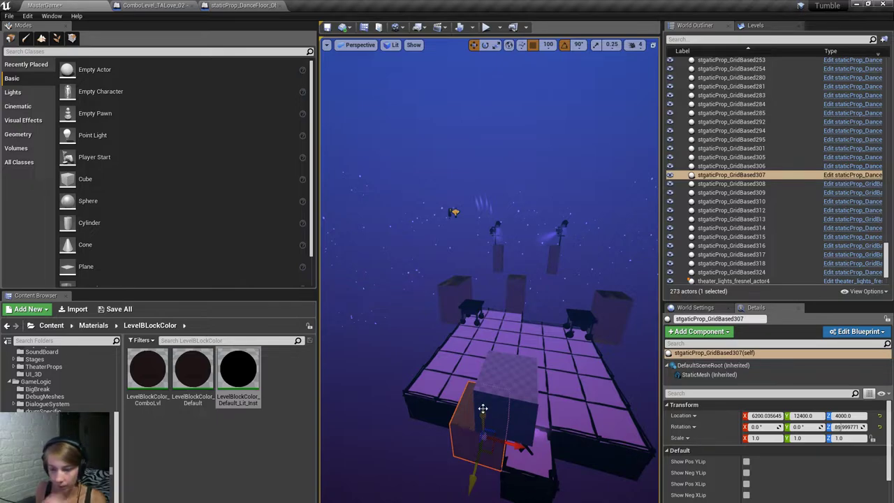
pyautogui.scroll(5, 84, 454)
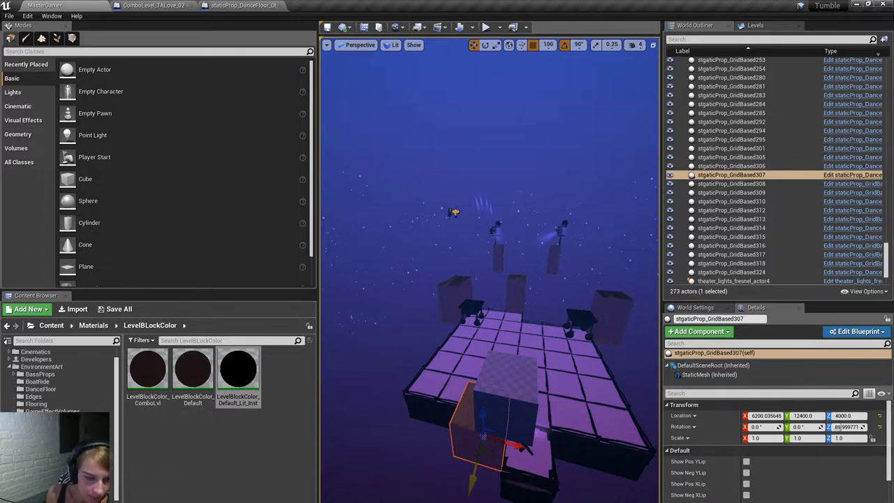
pyautogui.click(40, 389)
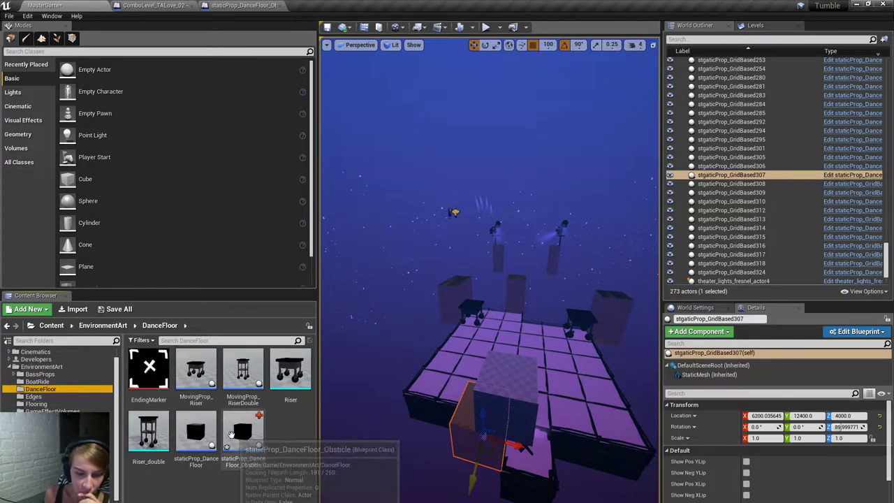
# Place a staticProp_DanceFloor_Obsticle at the floor's edge and delete the floor blocks beneath it.
pyautogui.moveTo(231, 434); pyautogui.dragTo(487, 409)
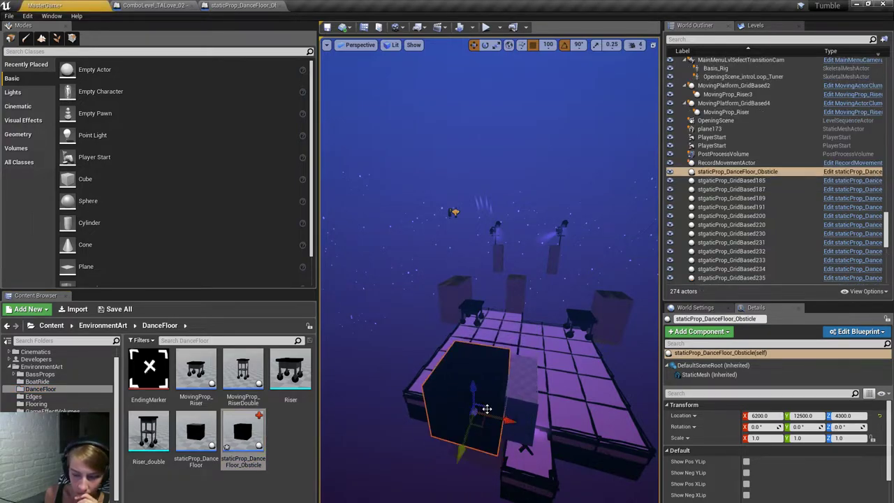
pyautogui.moveTo(487, 408); pyautogui.dragTo(477, 379, button='right')
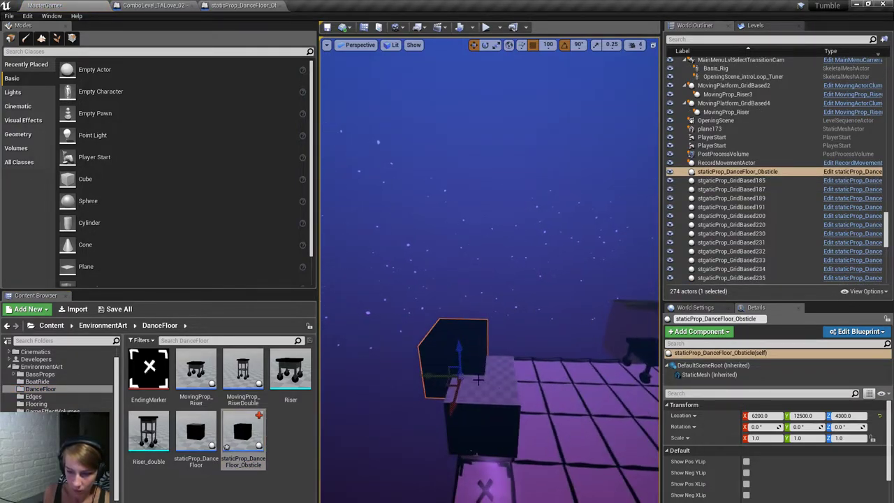
pyautogui.moveTo(423, 377); pyautogui.dragTo(454, 378)
pyautogui.click(488, 419)
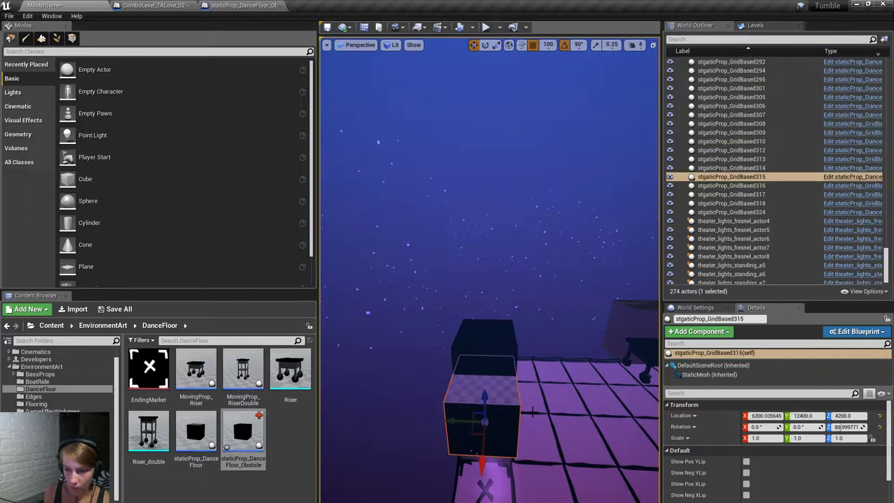
pyautogui.press('Delete')
pyautogui.click(482, 350)
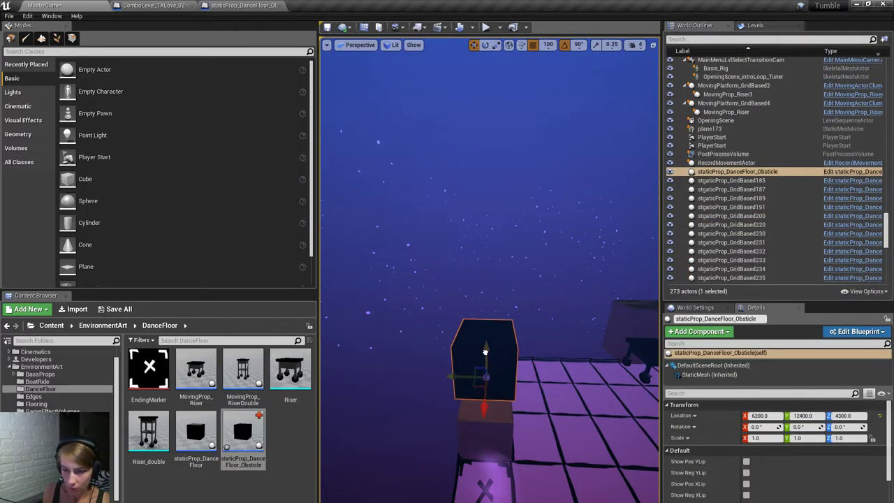
pyautogui.moveTo(482, 349); pyautogui.dragTo(490, 375)
pyautogui.click(484, 447)
pyautogui.press('Delete')
pyautogui.click(486, 377)
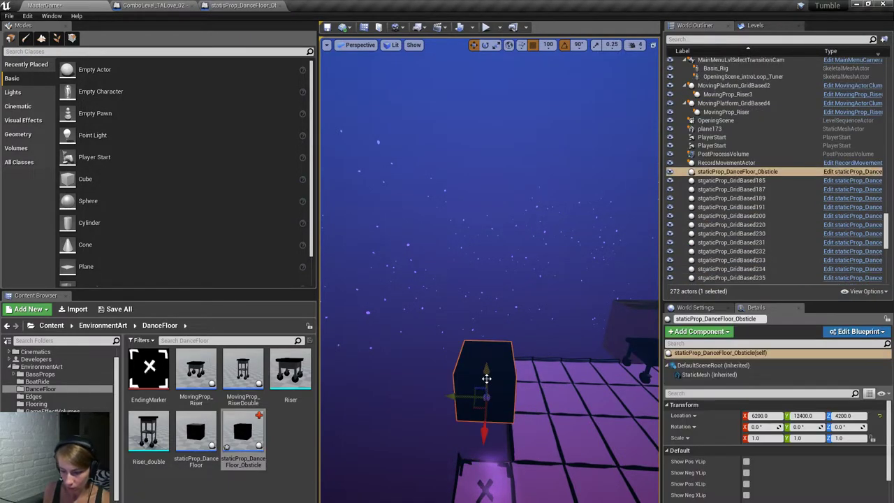
# Duplicate the obstacle and delete two stray leftover boxes near the platform.
pyautogui.keyDown('alt'); pyautogui.moveTo(484, 366); pyautogui.dragTo(516, 314); pyautogui.keyUp('alt')
pyautogui.keyDown('ctrl'); pyautogui.click(574, 419); pyautogui.keyUp('ctrl')
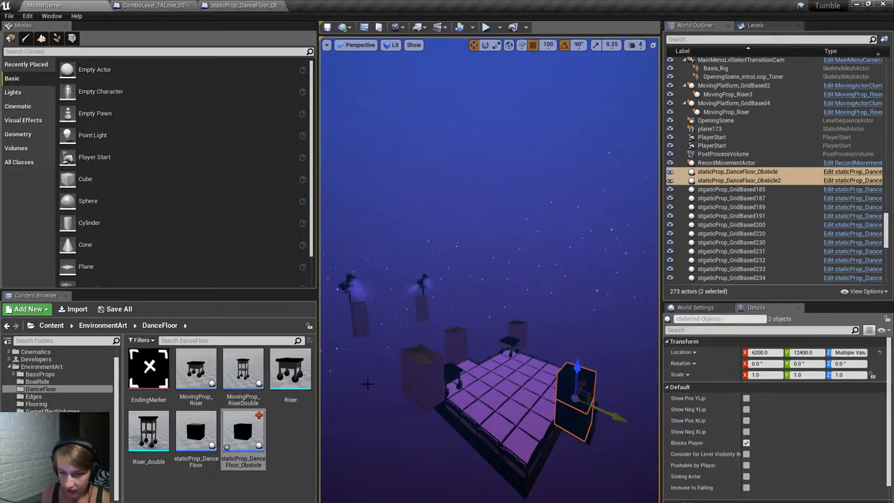
pyautogui.click(424, 370)
pyautogui.press('Delete')
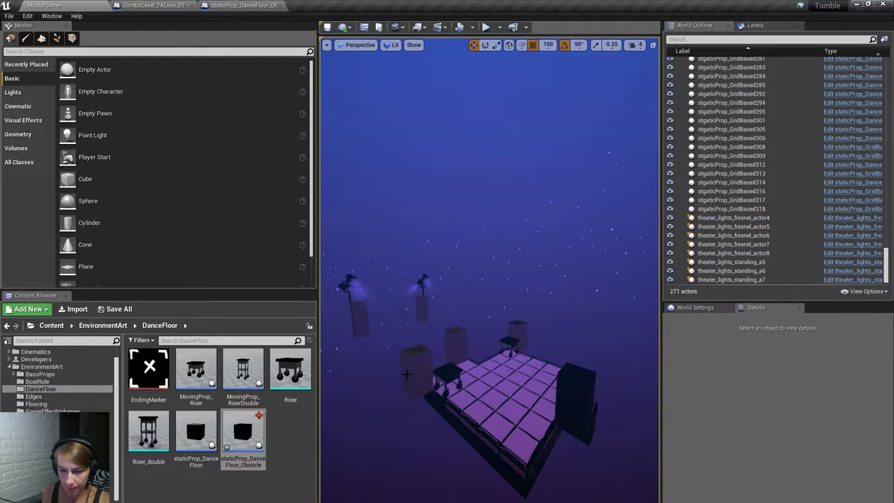
pyautogui.click(412, 389)
pyautogui.press('Delete')
pyautogui.click(573, 419)
pyautogui.keyDown('ctrl'); pyautogui.click(573, 419); pyautogui.keyUp('ctrl')
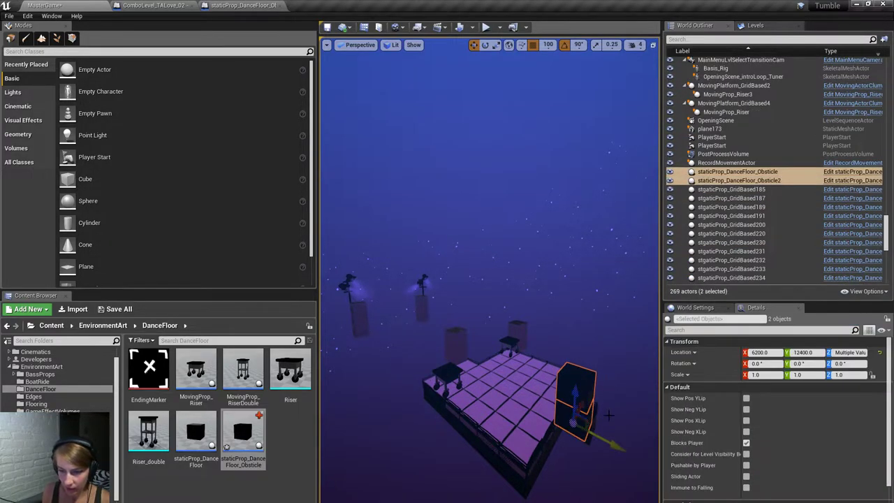
# Copy the obstacle pair to Y 11400, X 5600; trial another copy at X 6200, Y 11000, then undo.
pyautogui.keyDown('alt'); pyautogui.moveTo(611, 438); pyautogui.dragTo(492, 407); pyautogui.keyUp('alt')
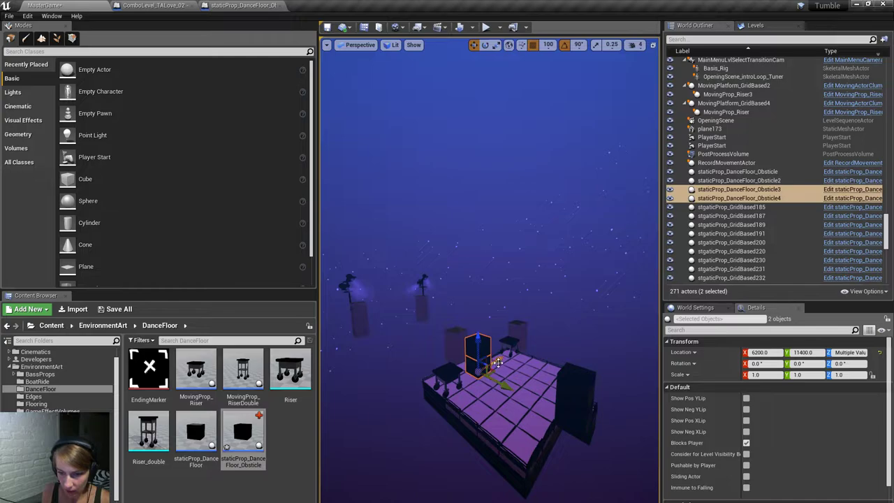
pyautogui.moveTo(497, 363); pyautogui.dragTo(454, 383)
pyautogui.keyDown('alt'); pyautogui.moveTo(444, 417); pyautogui.dragTo(428, 409); pyautogui.keyUp('alt')
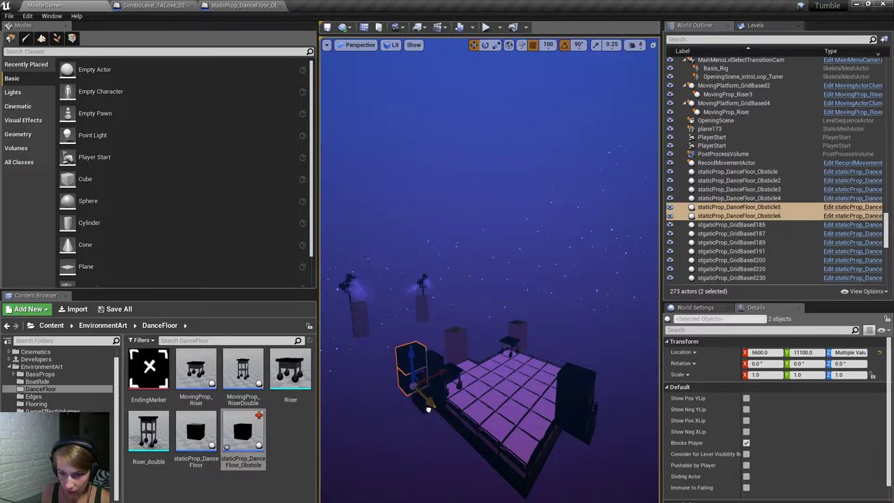
pyautogui.moveTo(427, 408); pyautogui.dragTo(392, 402, button='right')
pyautogui.press('Delete')
pyautogui.click(581, 419)
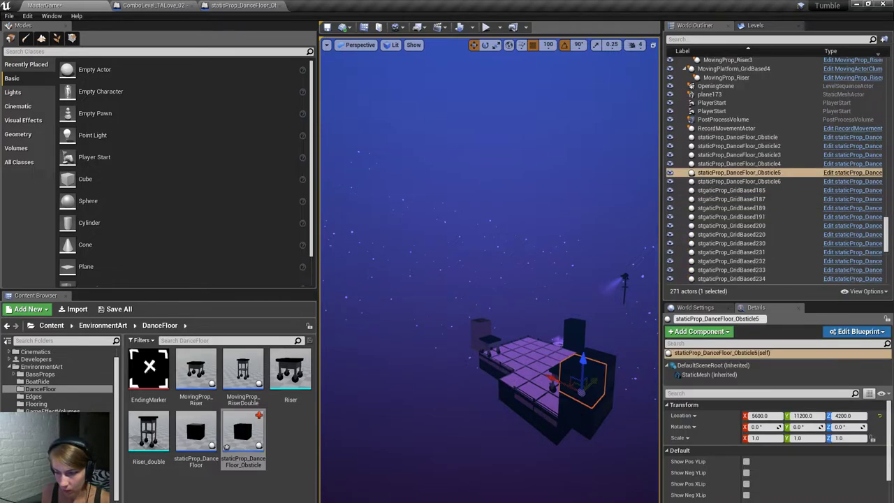
pyautogui.keyDown('alt'); pyautogui.moveTo(579, 418); pyautogui.dragTo(517, 370); pyautogui.keyUp('alt')
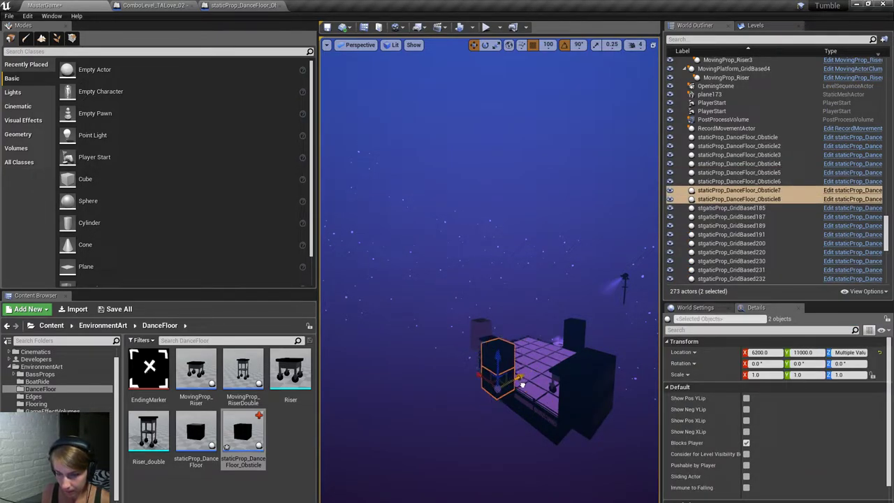
pyautogui.moveTo(516, 370); pyautogui.dragTo(398, 356, button='right')
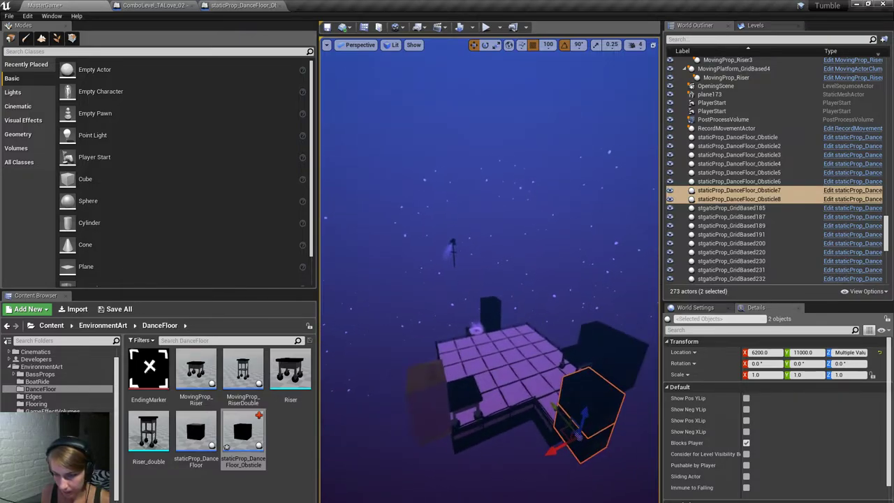
pyautogui.hotkey('ctrl', 'z')
pyautogui.hotkey('ctrl', 'z')
pyautogui.hotkey('ctrl', 'z')
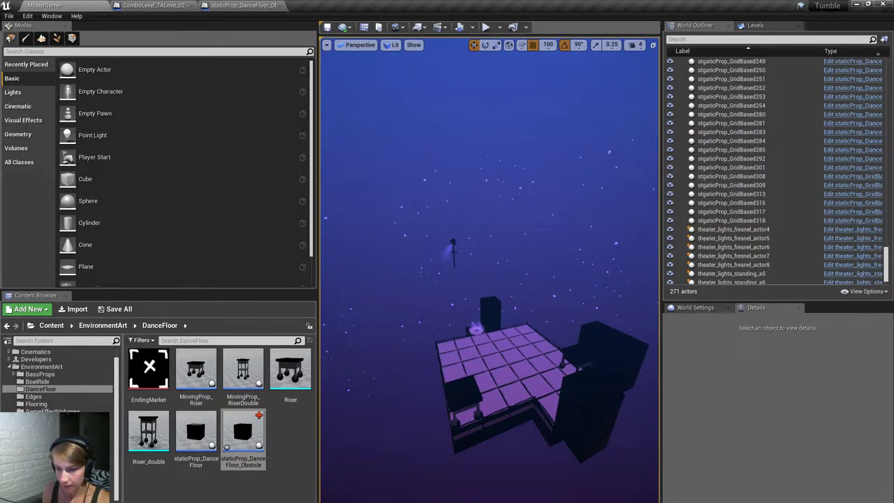
# Copy the obstacles again and slide them along X and Y to Y 11400.
pyautogui.keyDown('alt'); pyautogui.moveTo(562, 424); pyautogui.dragTo(398, 502); pyautogui.keyUp('alt')
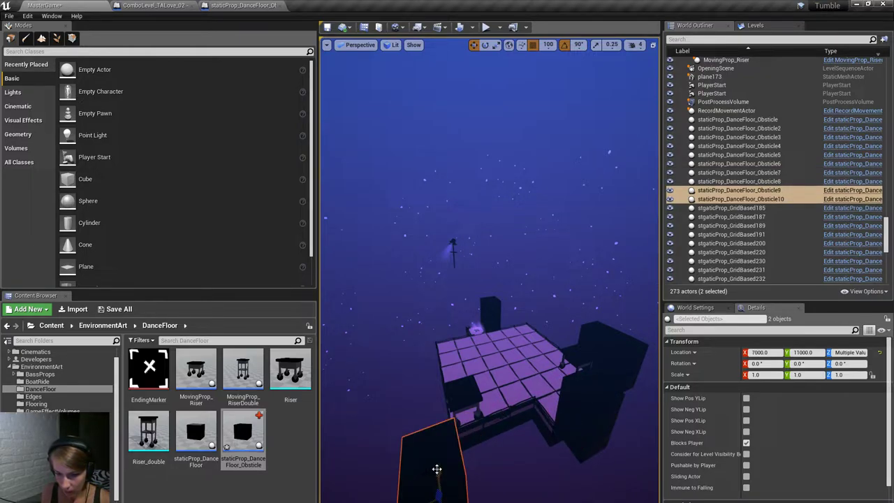
pyautogui.moveTo(436, 469); pyautogui.dragTo(438, 500)
pyautogui.moveTo(438, 500); pyautogui.dragTo(438, 500, button='right')
pyautogui.moveTo(567, 391); pyautogui.dragTo(488, 393)
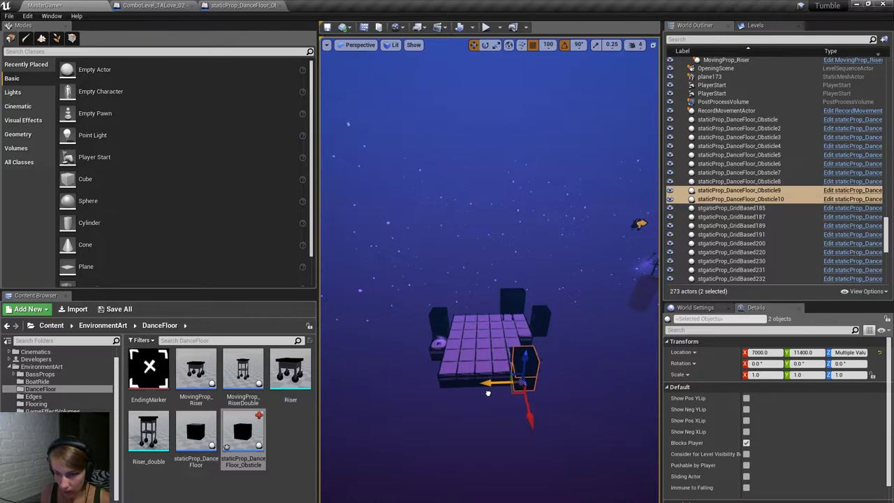
pyautogui.click(487, 393)
pyautogui.moveTo(487, 393); pyautogui.dragTo(488, 393, button='right')
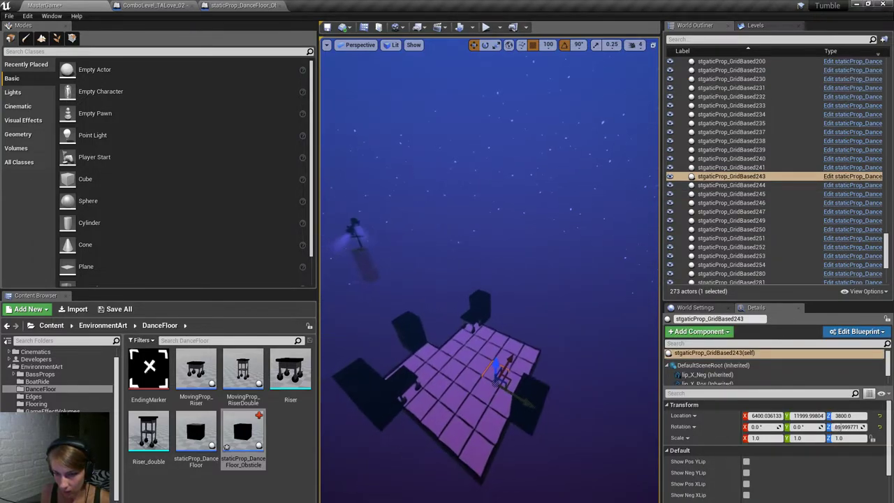
# Check out the ComboLevel_TALove_01 level from the levels list.
pyautogui.click(760, 27)
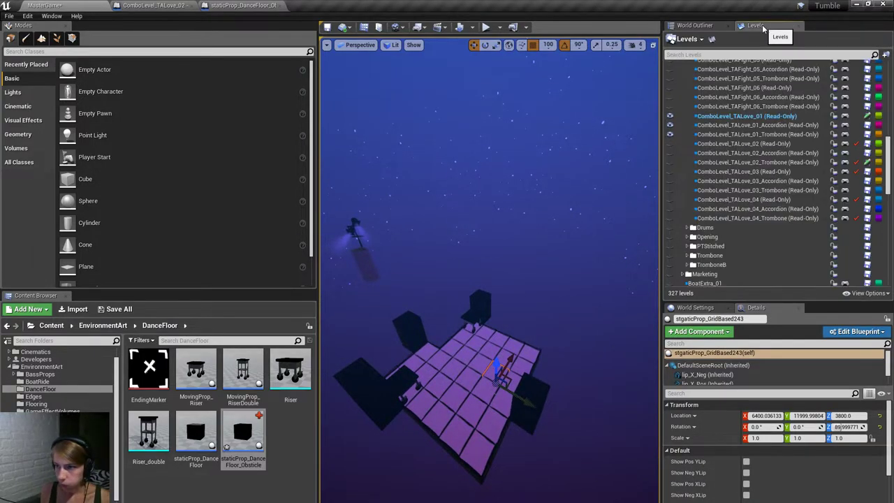
pyautogui.click(866, 116)
pyautogui.click(518, 368)
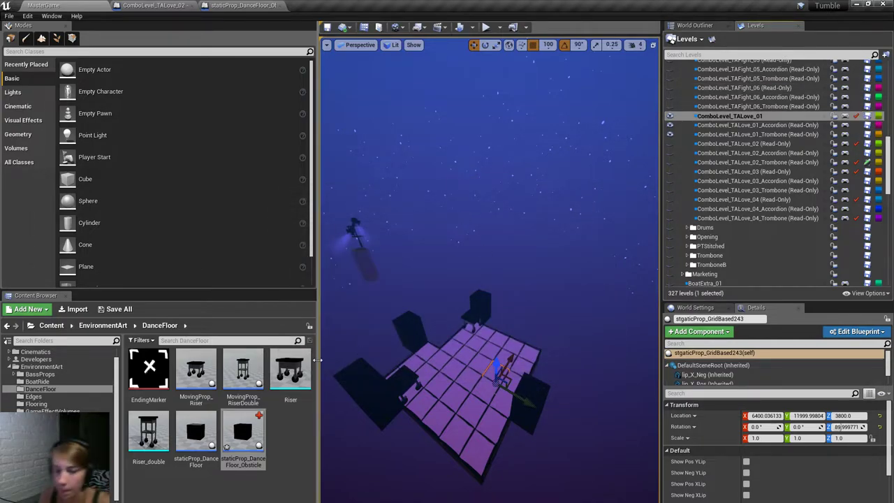
# Inspect several floor tile props around the dance floor, then find a tile's material with Ctrl+B.
pyautogui.moveTo(558, 349); pyautogui.dragTo(595, 396, button='right')
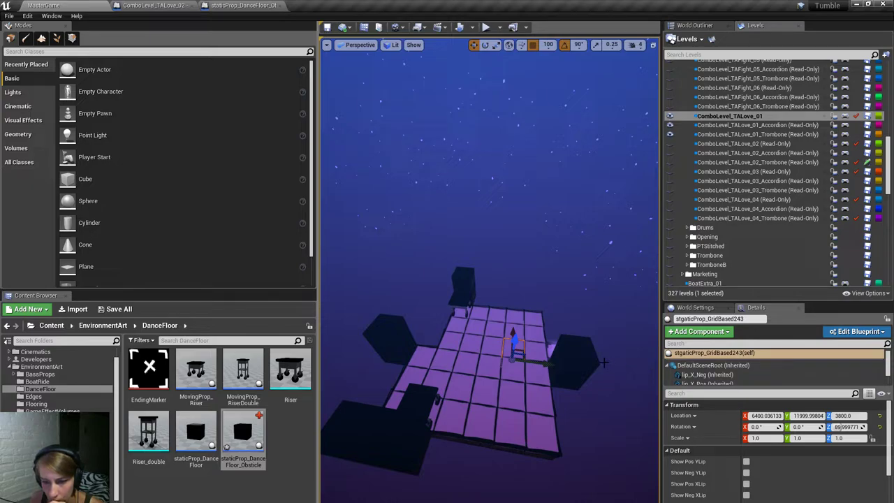
pyautogui.moveTo(572, 322); pyautogui.dragTo(599, 356, button='right')
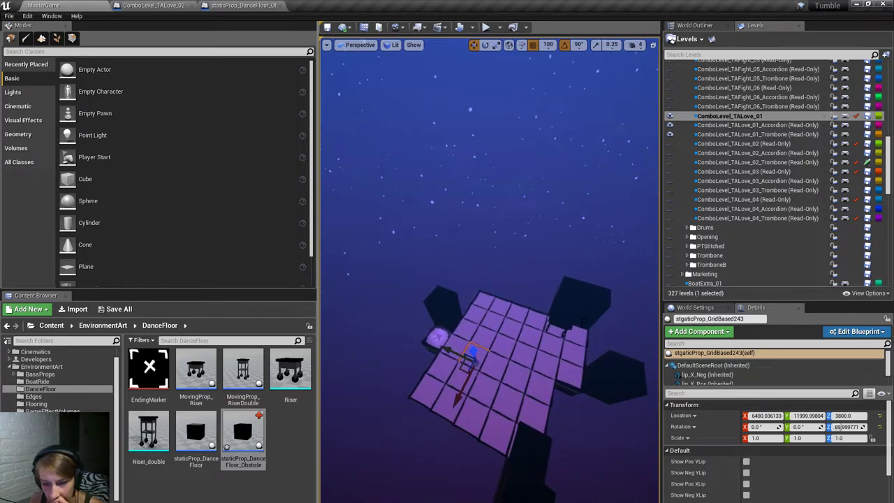
pyautogui.click(435, 337)
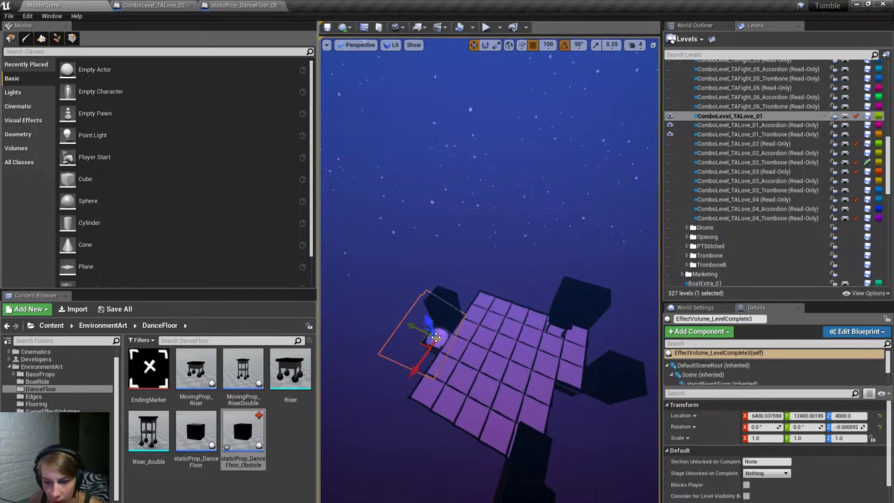
pyautogui.click(436, 337)
pyautogui.moveTo(489, 293); pyautogui.dragTo(460, 412, button='right')
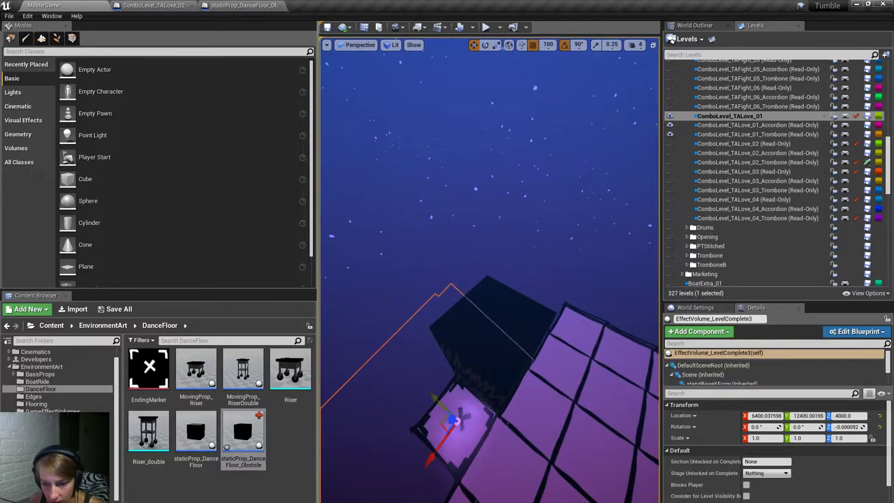
pyautogui.click(596, 404)
pyautogui.moveTo(489, 279); pyautogui.dragTo(524, 322, button='right')
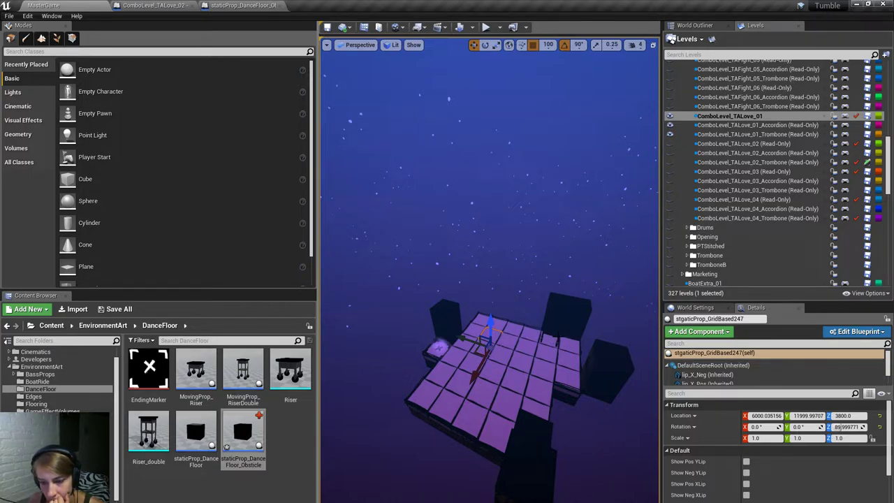
pyautogui.click(540, 356)
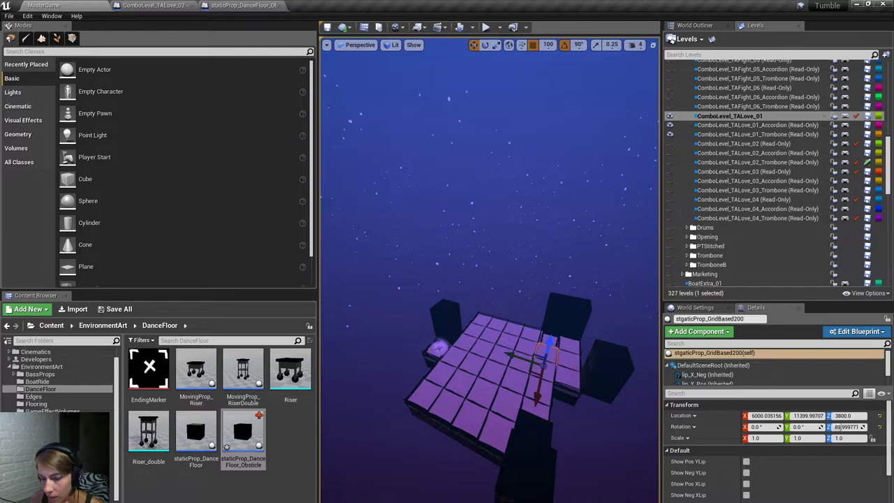
pyautogui.moveTo(469, 412)
pyautogui.mouseDown()
pyautogui.moveTo(469, 384)
pyautogui.moveTo(470, 412)
pyautogui.mouseUp()
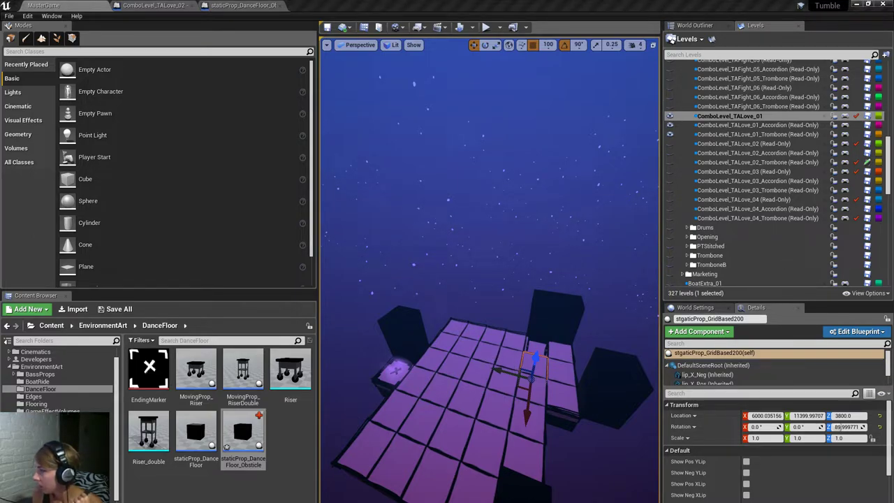
pyautogui.hotkey('ctrl', 'b')
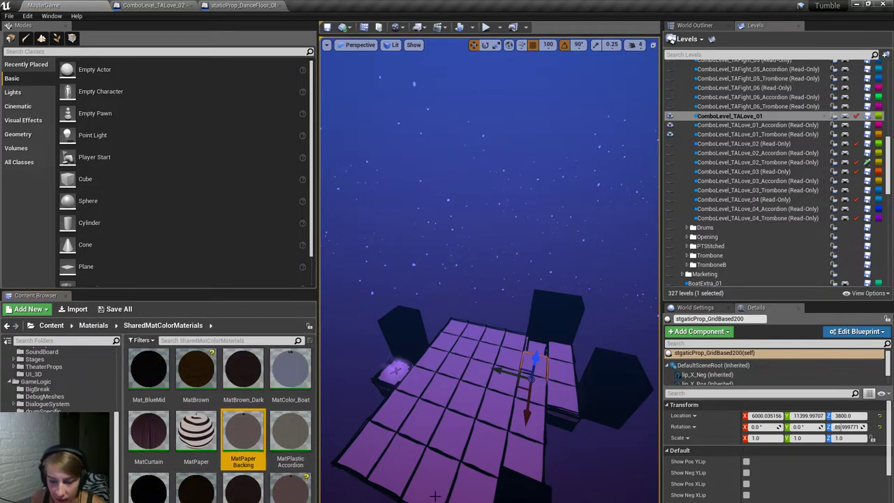
# Look over MatPaperBacking's actions, then go back to the SharedWorldspaceTilingMaterial folder.
pyautogui.keyDown('alt'); pyautogui.moveTo(434, 495); pyautogui.dragTo(391, 481); pyautogui.keyUp('alt')
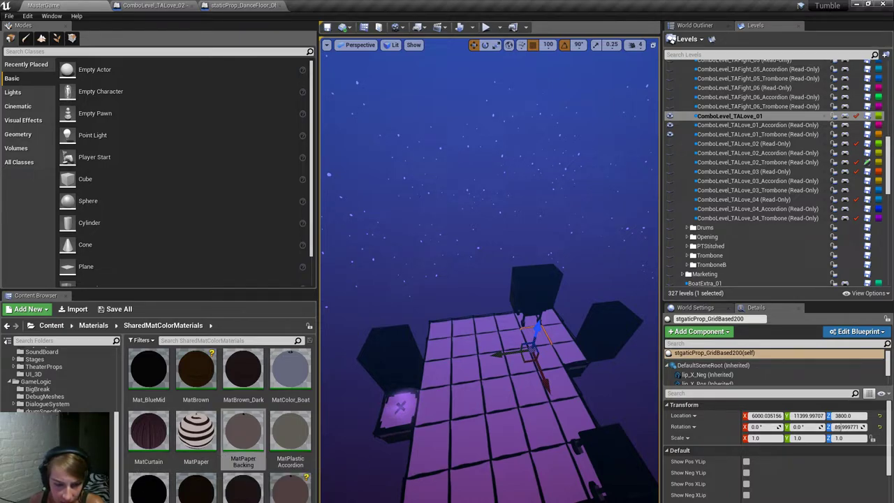
pyautogui.rightClick(249, 437)
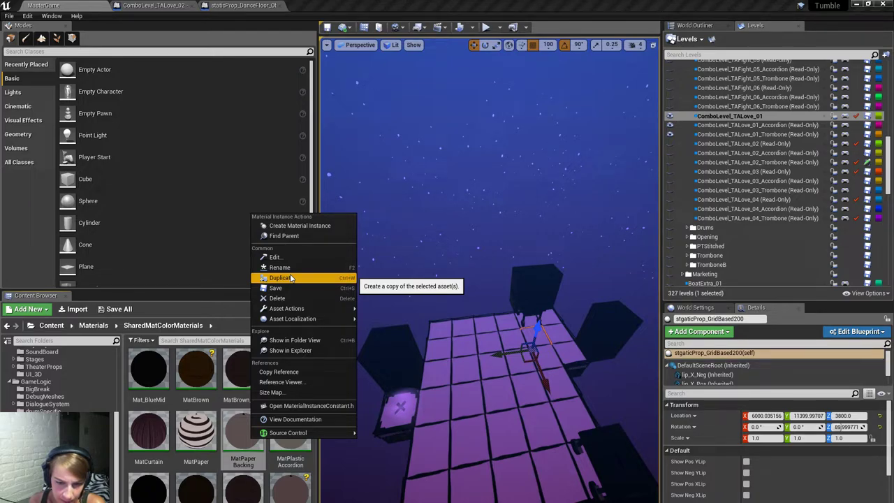
pyautogui.moveTo(293, 308)
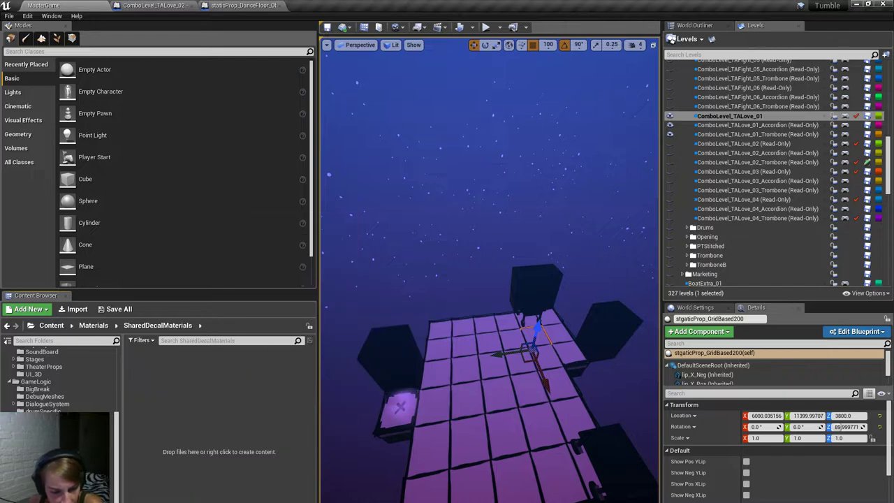
pyautogui.hotkey('alt', 'Left')
pyautogui.hotkey('alt', 'Left')
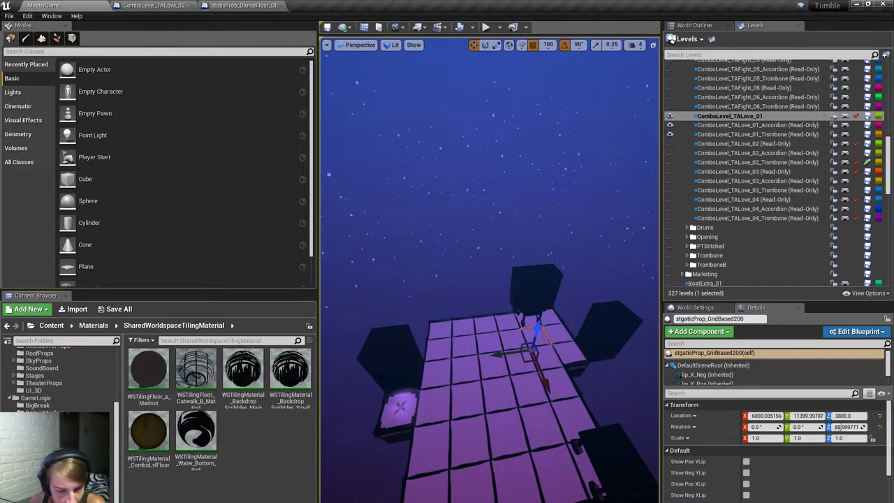
# Duplicate WSTilingMaterial_ComboLvlFloor as WSTilingMaterial_DanceLvlFloor and briefly open it in the material editor.
pyautogui.click(162, 452)
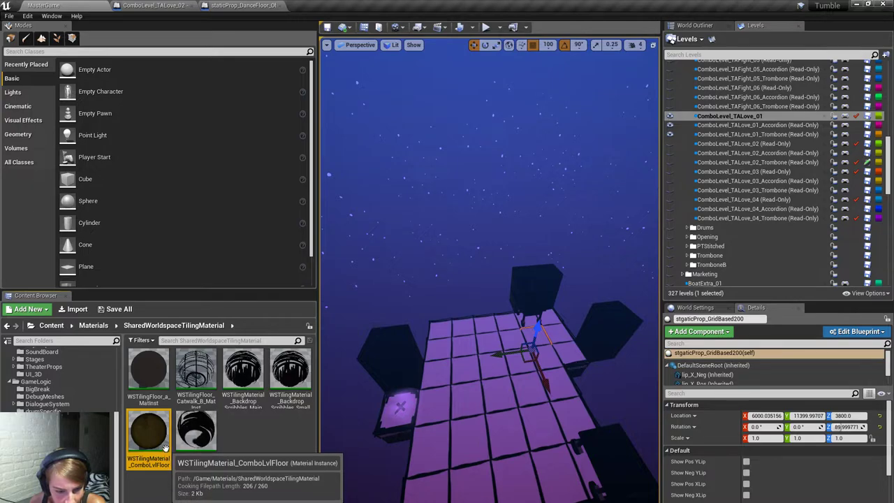
pyautogui.rightClick(165, 447)
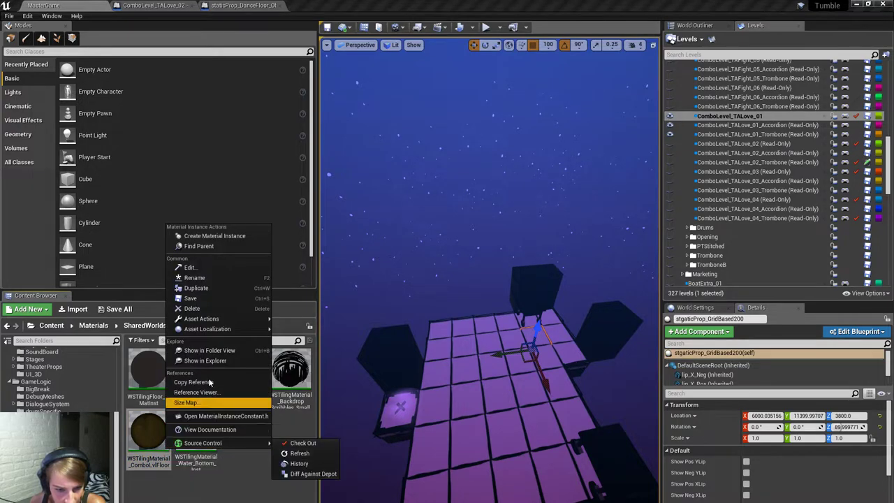
pyautogui.click(199, 288)
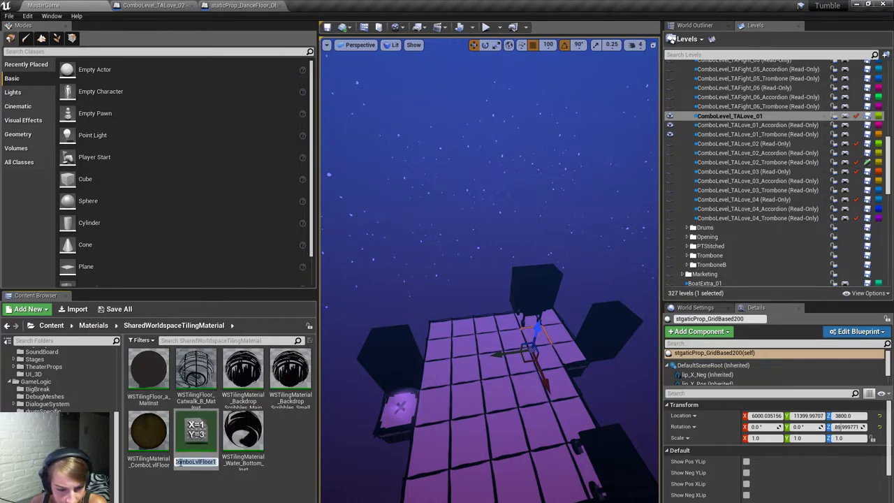
pyautogui.write('WSTilingMaterial_')
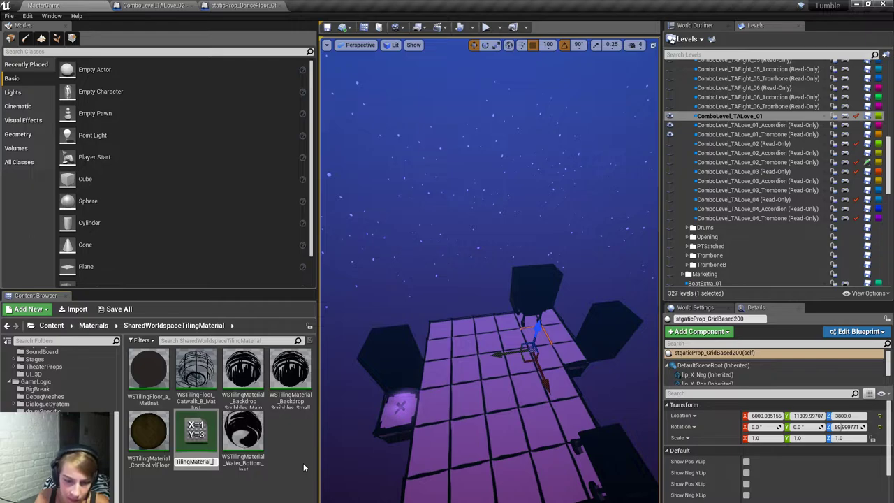
pyautogui.write('DanceLeve')
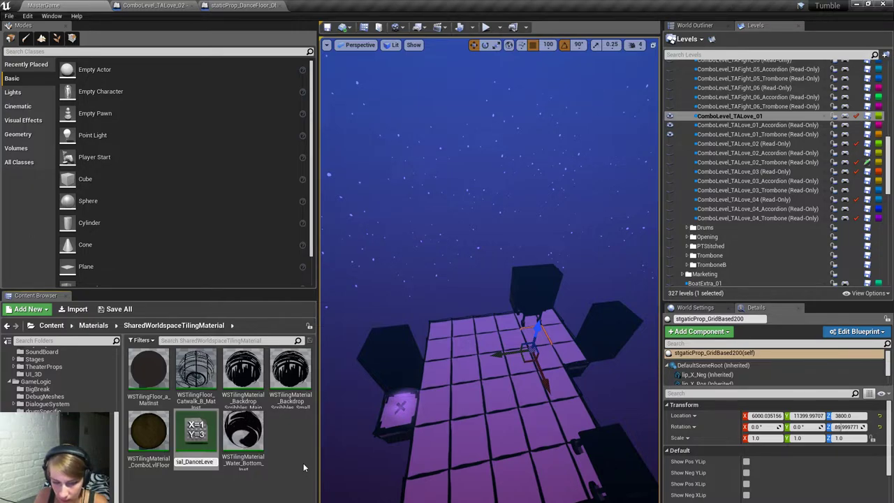
pyautogui.press('BackSpace')
pyautogui.press('BackSpace')
pyautogui.press('BackSpace')
pyautogui.write('vlFlo')
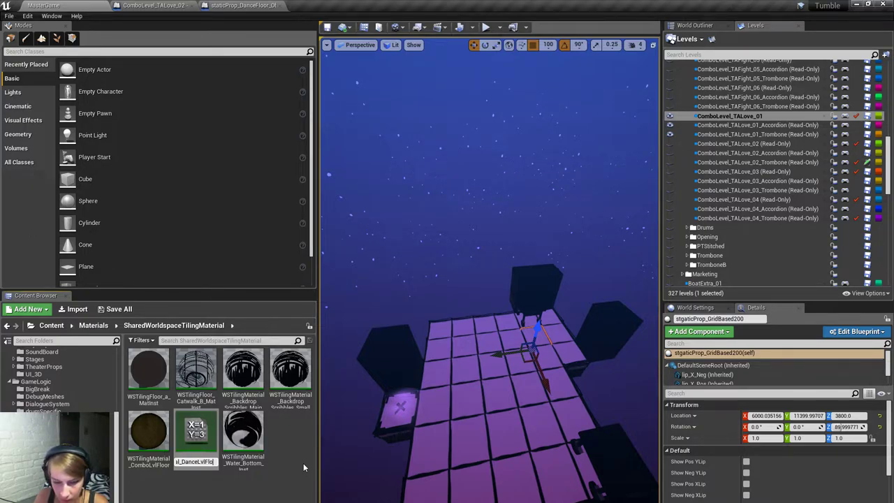
pyautogui.write('or')
pyautogui.press('Return')
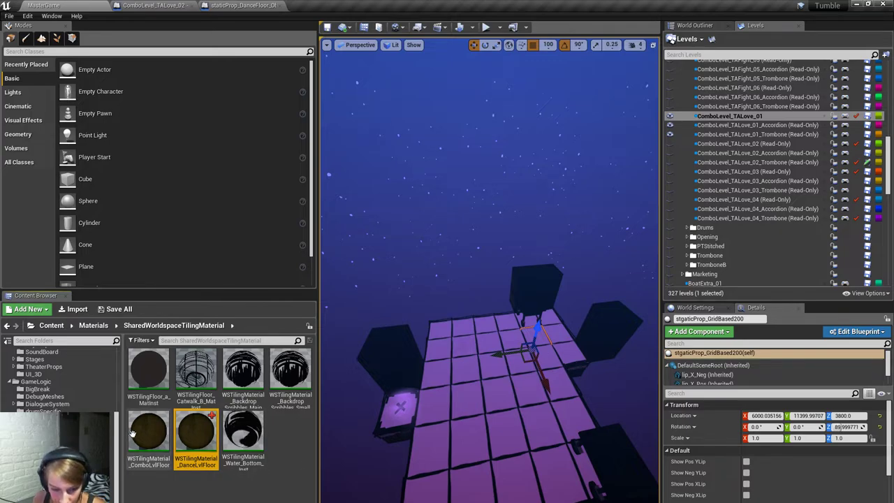
pyautogui.doubleClick(192, 433)
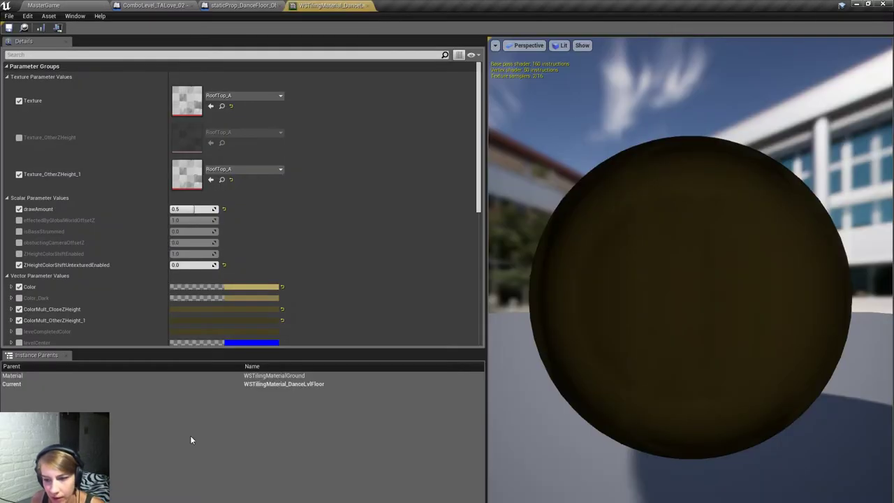
pyautogui.click(363, 5)
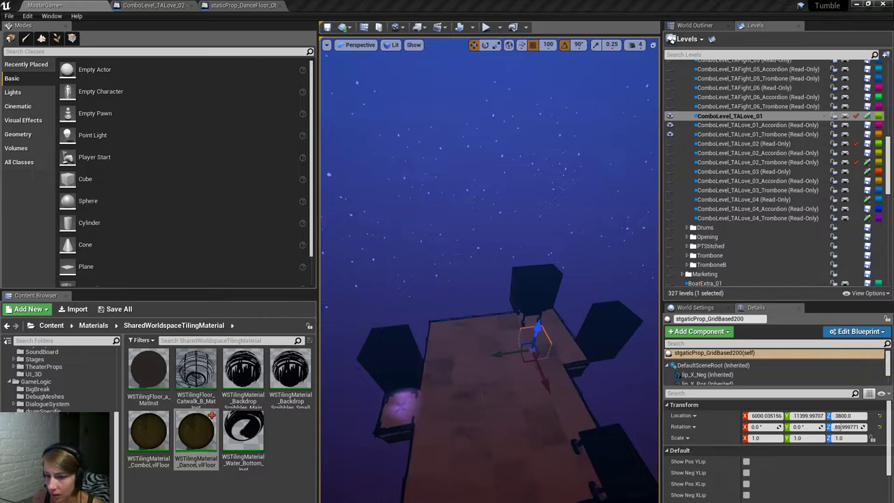
pyautogui.moveTo(489, 280); pyautogui.dragTo(489, 265, button='right')
pyautogui.moveTo(629, 391); pyautogui.dragTo(632, 387, button='right')
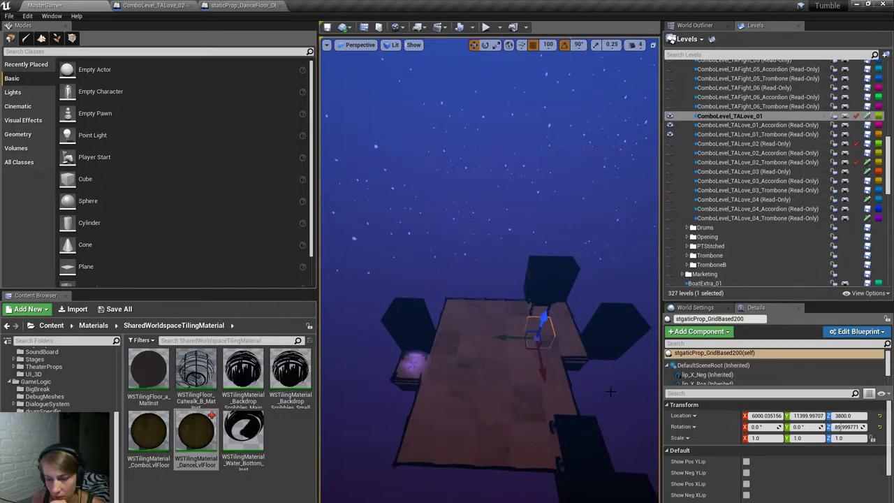
pyautogui.moveTo(609, 391); pyautogui.dragTo(606, 380, button='right')
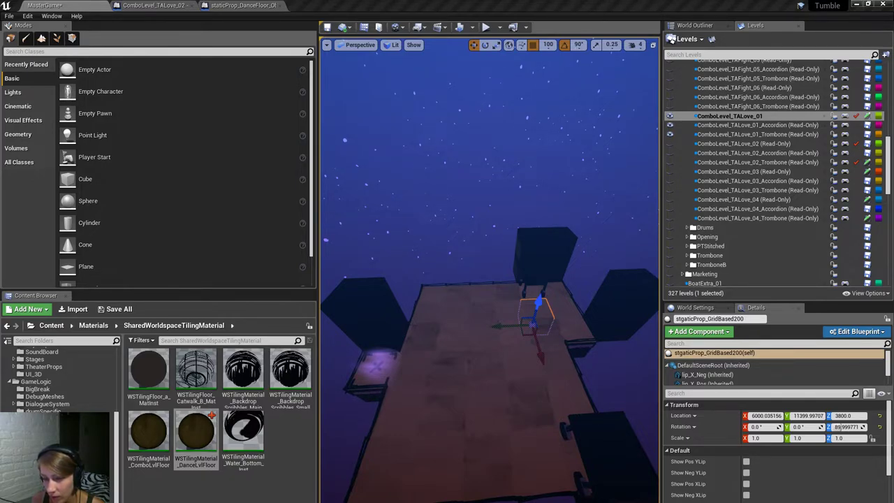
pyautogui.moveTo(489, 280); pyautogui.dragTo(488, 314, button='right')
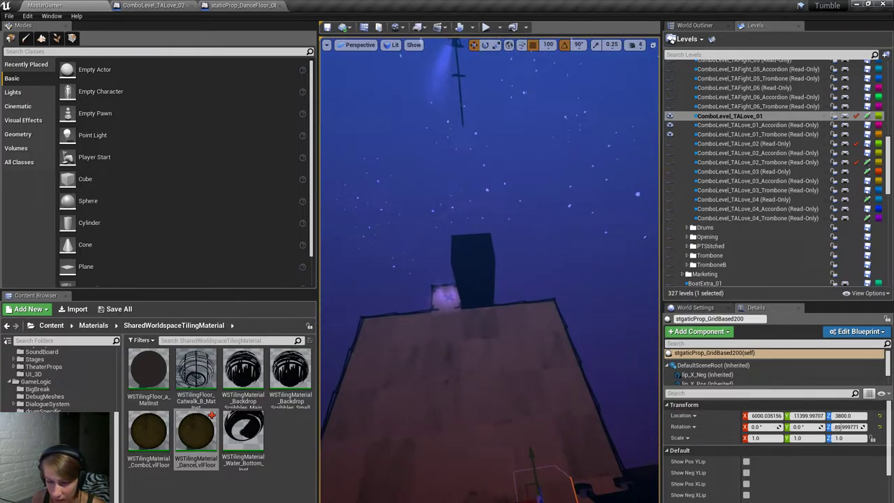
pyautogui.moveTo(489, 279); pyautogui.dragTo(492, 311, button='right')
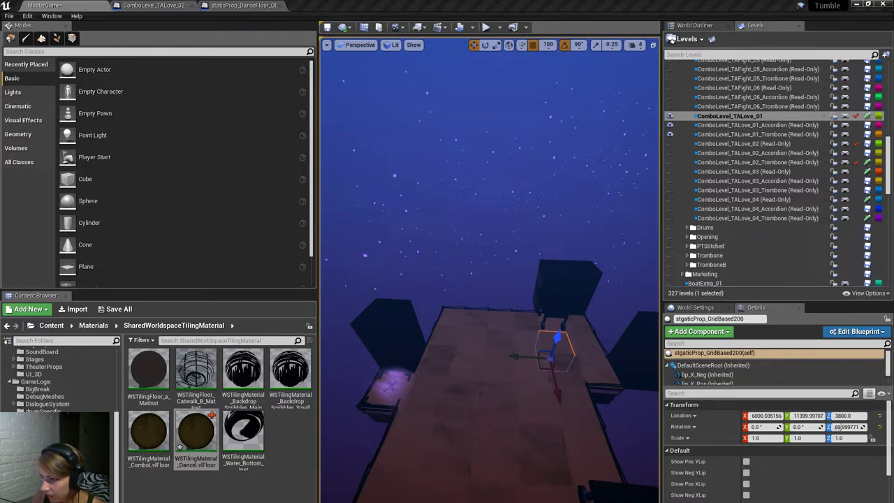
pyautogui.moveTo(488, 265); pyautogui.dragTo(529, 260, button='right')
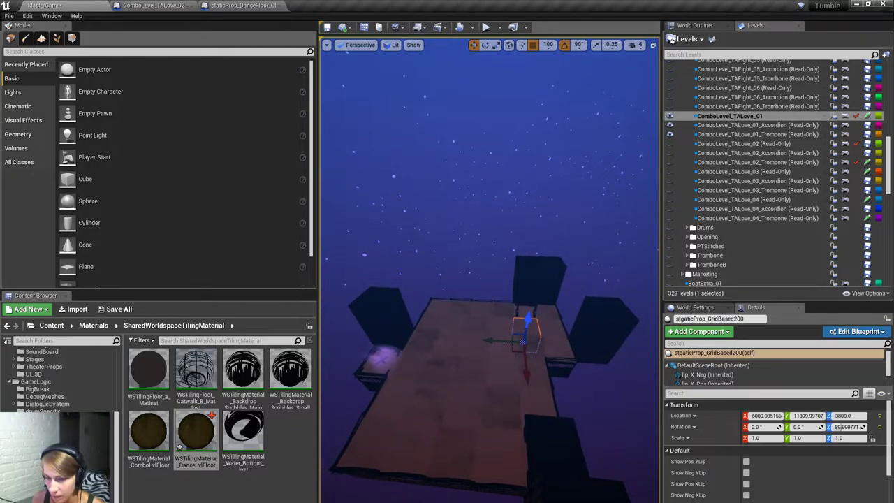
pyautogui.moveTo(528, 261); pyautogui.dragTo(539, 199, button='right')
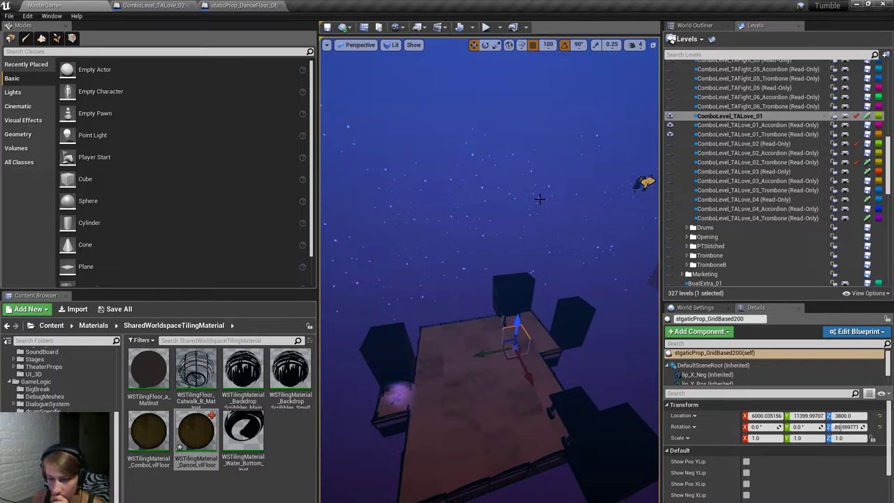
pyautogui.moveTo(493, 224); pyautogui.dragTo(493, 223, button='right')
pyautogui.moveTo(501, 347); pyautogui.dragTo(501, 347, button='right')
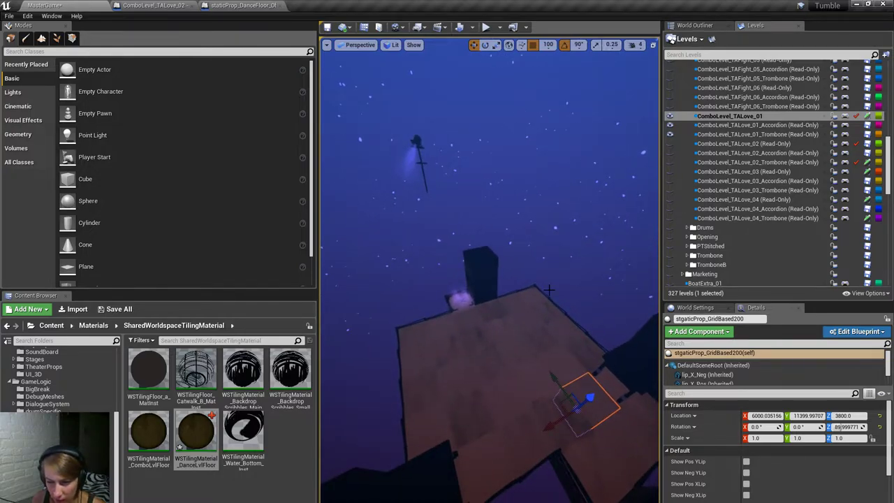
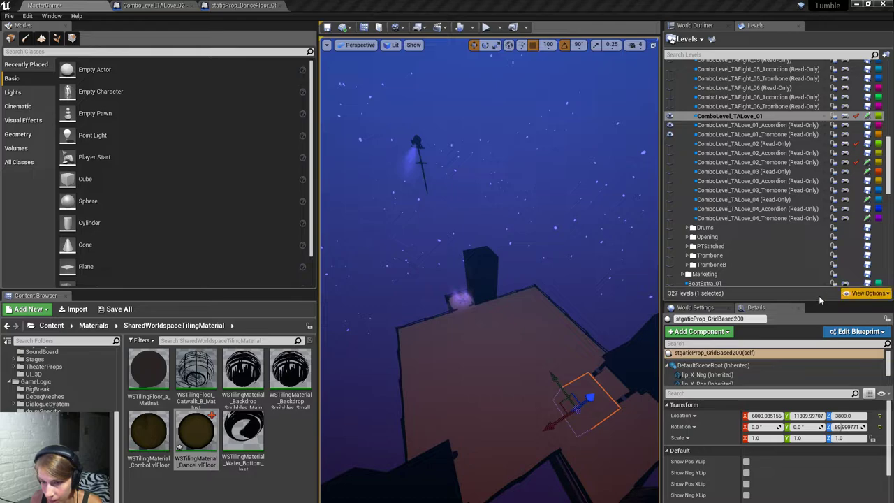
# Orbit around the floating stage, browse to the selected prop's asset, and expand the viewport to full screen.
pyautogui.keyDown('alt'); pyautogui.moveTo(488, 314); pyautogui.dragTo(412, 315); pyautogui.keyUp('alt')
pyautogui.hotkey('ctrl', 'b')
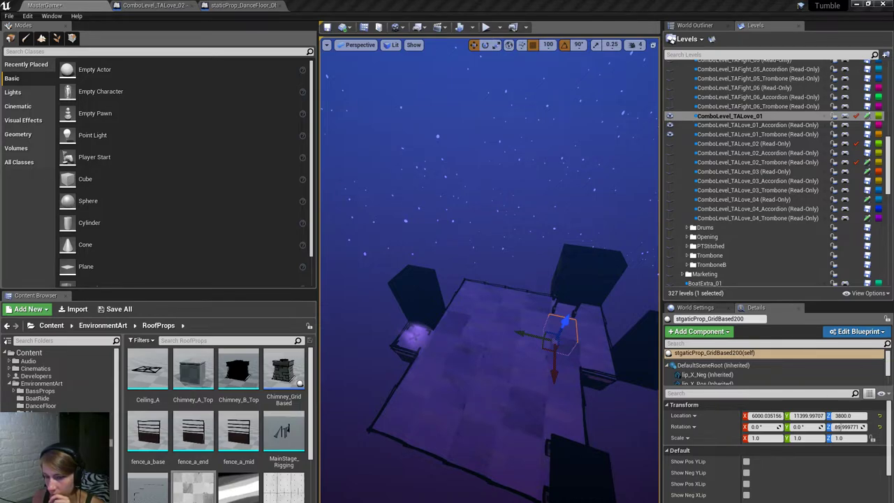
pyautogui.moveTo(489, 314); pyautogui.dragTo(491, 272, button='right')
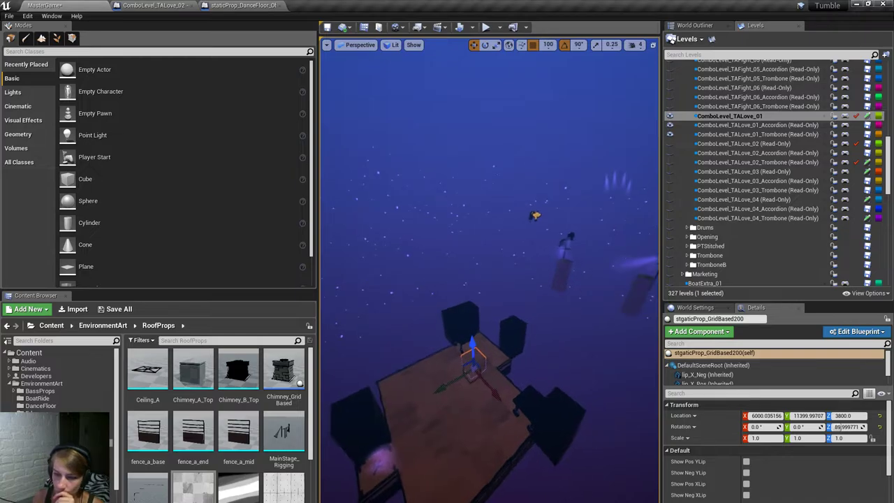
pyautogui.press('F11')
pyautogui.scroll(-5, 447, 279)
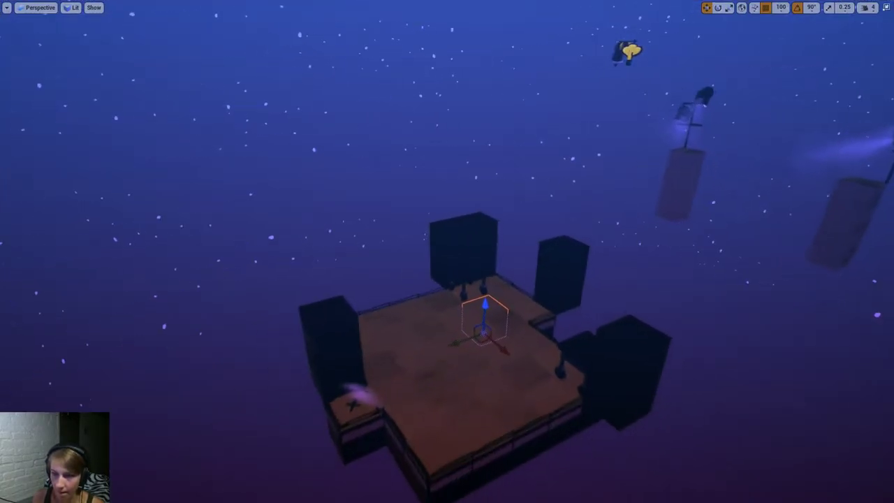
# Swing the camera to look down on the platform, deselect everything, and switch to Photoshop.
pyautogui.moveTo(447, 279); pyautogui.dragTo(721, 359, button='right')
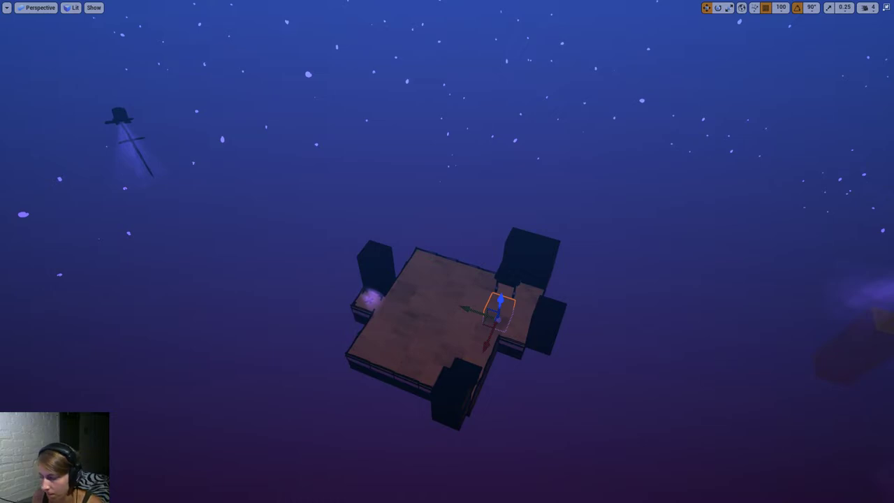
pyautogui.click(813, 455)
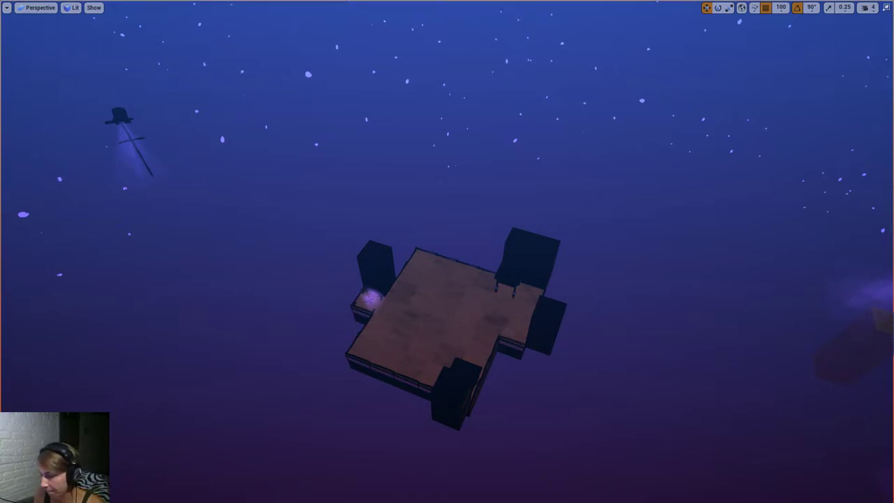
pyautogui.hotkey('alt', 'Tab')
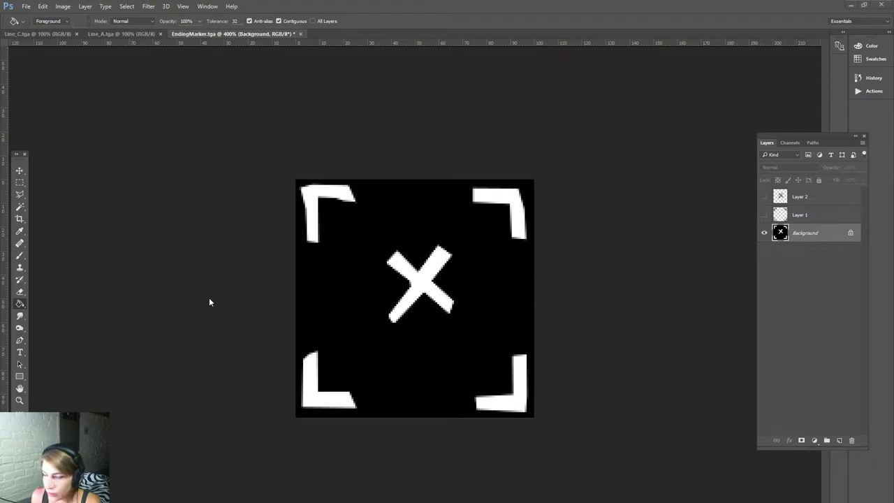
# Create a new blank Photoshop document and paste the editor screenshot into it.
pyautogui.click(26, 7)
pyautogui.click(35, 16)
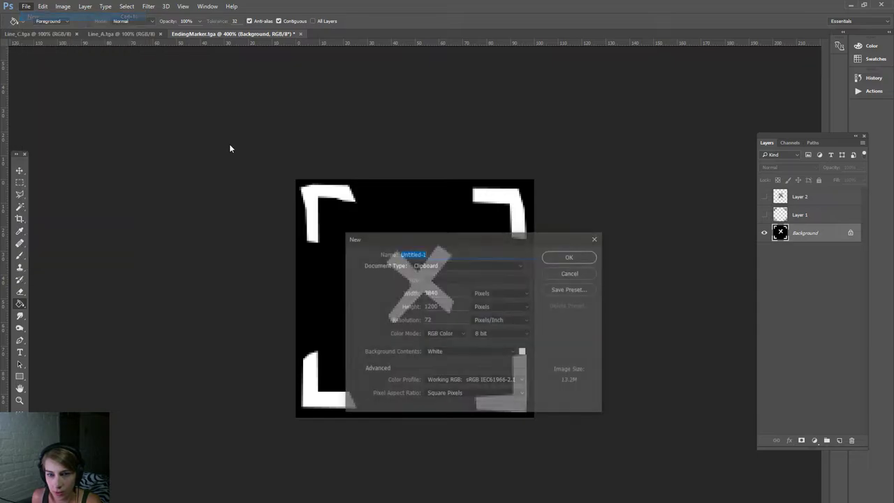
pyautogui.click(580, 259)
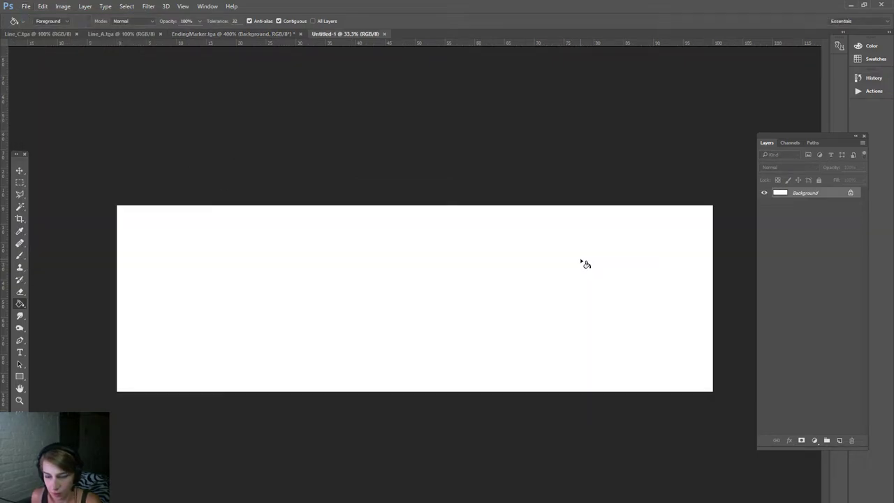
pyautogui.hotkey('ctrl', 'v')
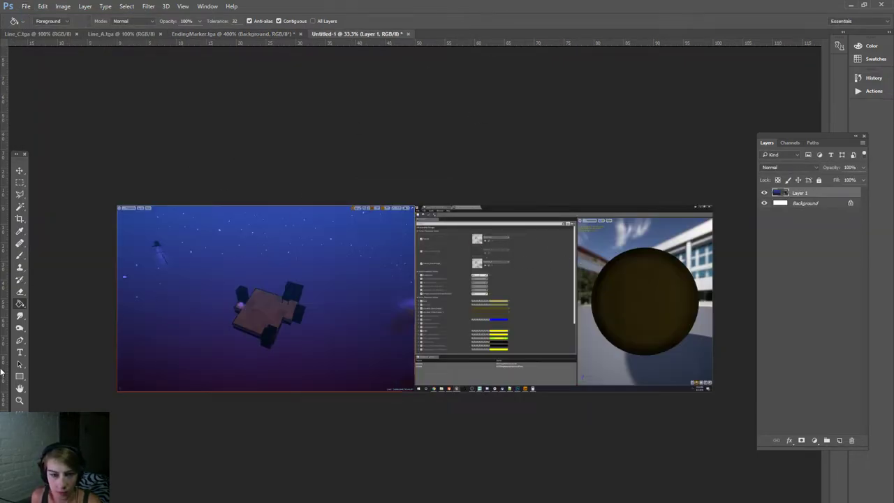
# Select the stage viewport area and paste it into a new 1251×943 document.
pyautogui.click(19, 400)
pyautogui.moveTo(187, 300); pyautogui.dragTo(230, 363)
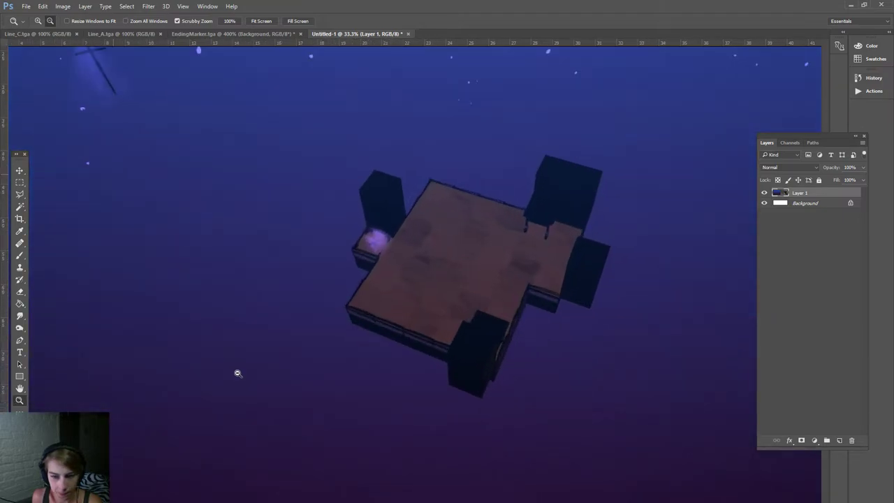
pyautogui.click(20, 182)
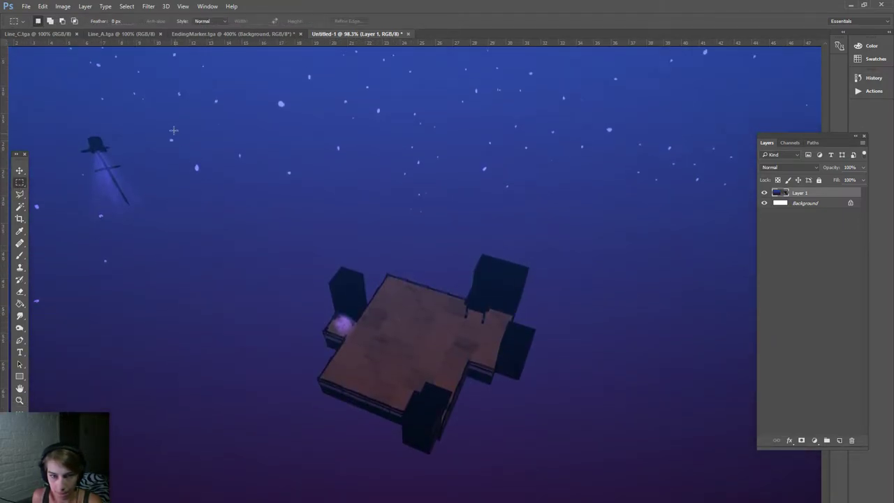
pyautogui.moveTo(148, 102); pyautogui.dragTo(720, 502)
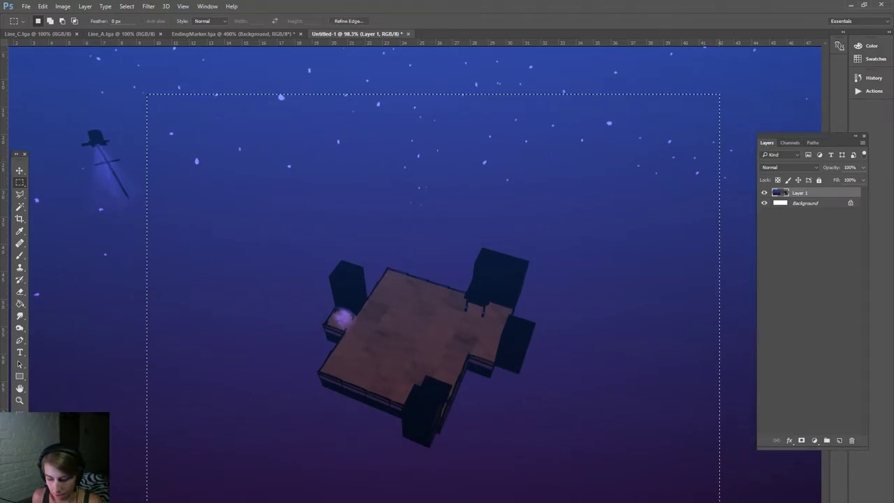
pyautogui.hotkey('ctrl', 'n')
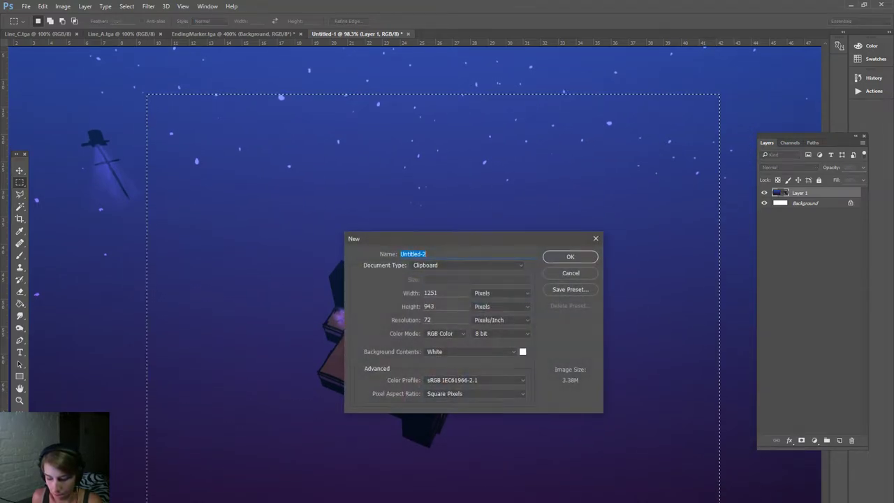
pyautogui.click(571, 258)
pyautogui.hotkey('ctrl', 'v')
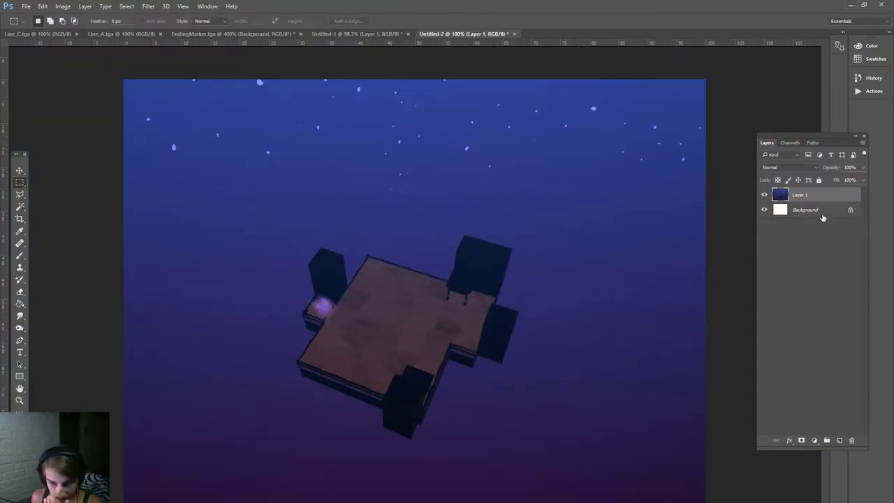
# Zoom in and trace the platform's left speaker block and back edge with the Polygonal Lasso.
pyautogui.click(20, 400)
pyautogui.moveTo(247, 397); pyautogui.dragTo(335, 396)
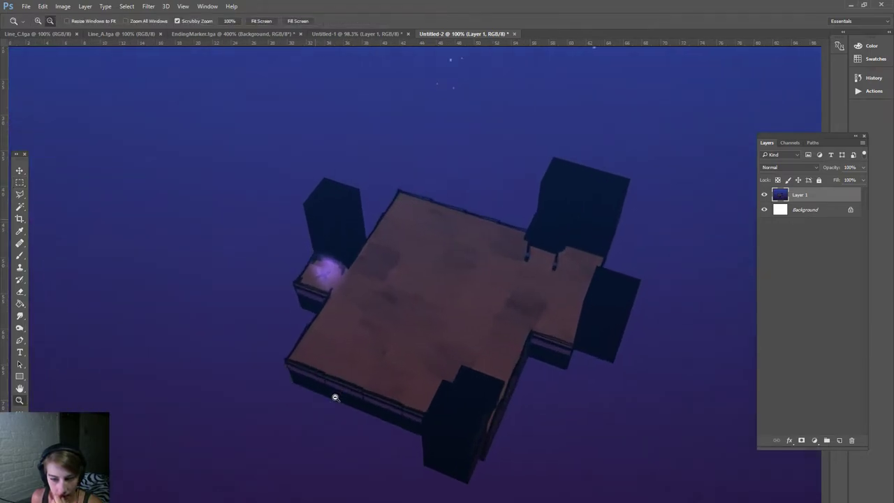
pyautogui.click(19, 193)
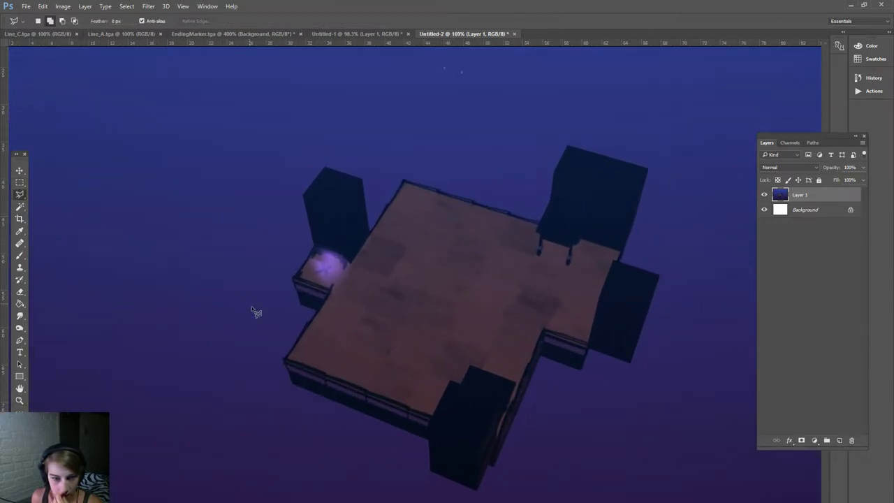
pyautogui.click(284, 358)
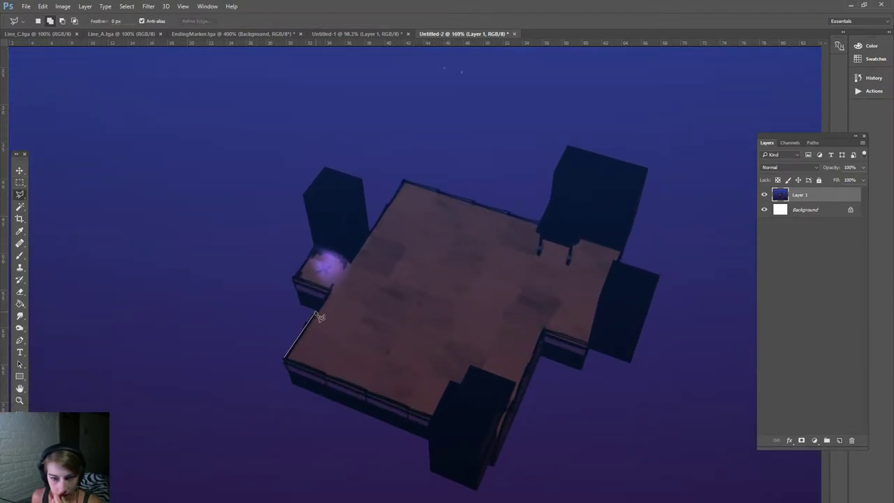
pyautogui.click(314, 311)
pyautogui.click(299, 302)
pyautogui.click(292, 277)
pyautogui.click(312, 247)
pyautogui.click(323, 166)
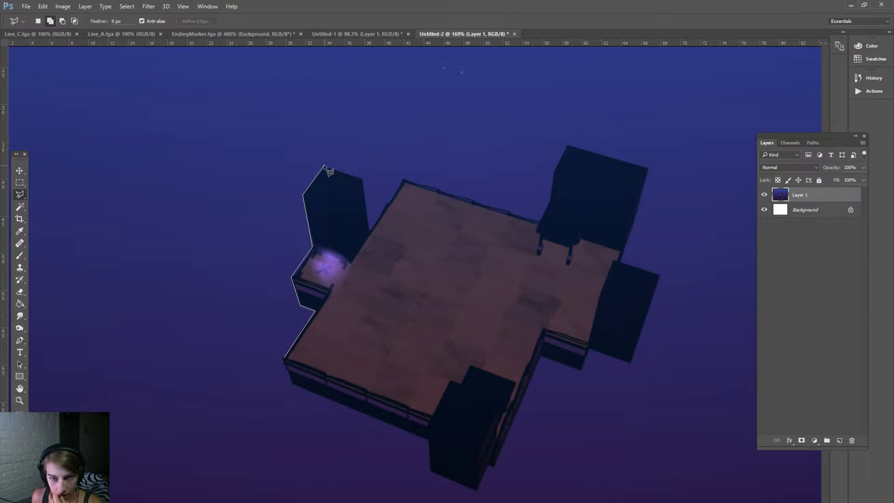
pyautogui.click(364, 178)
pyautogui.click(370, 230)
pyautogui.click(403, 180)
# Outline the right and front speaker blocks, close the selection, and copy it to Layer 2.
pyautogui.click(537, 221)
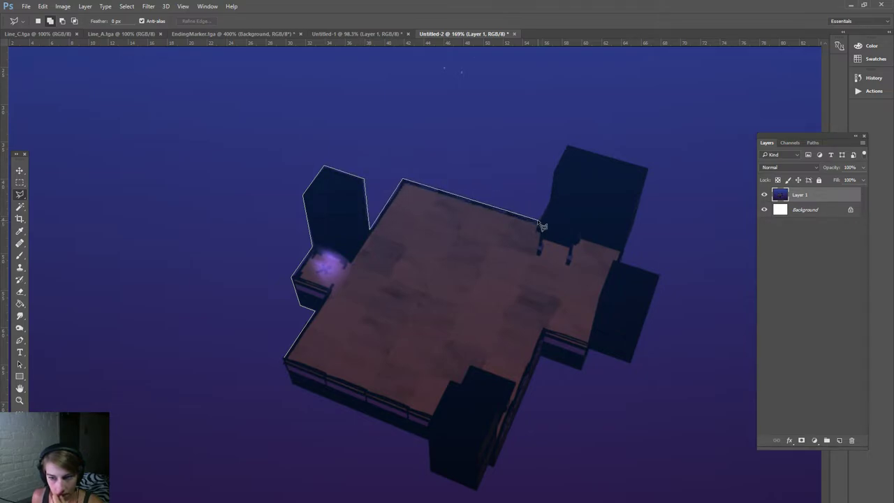
pyautogui.click(548, 203)
pyautogui.click(552, 169)
pyautogui.click(568, 145)
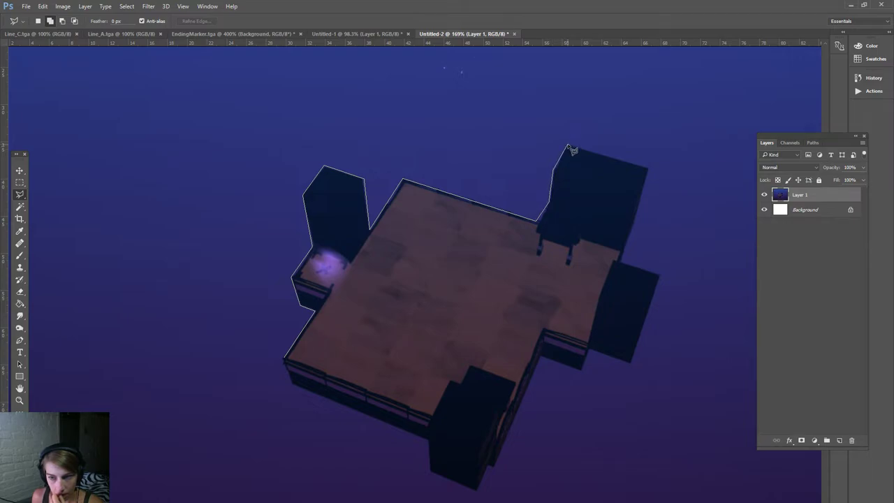
pyautogui.click(650, 168)
pyautogui.click(659, 276)
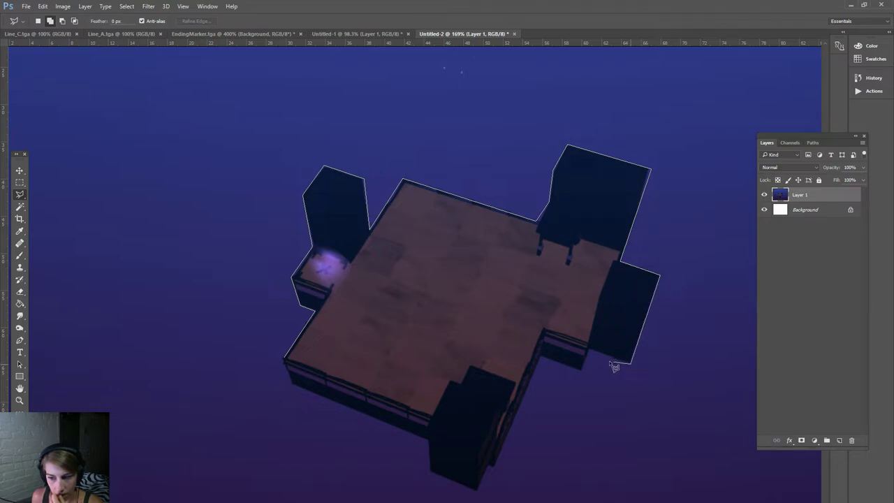
pyautogui.click(582, 370)
pyautogui.click(491, 466)
pyautogui.click(475, 488)
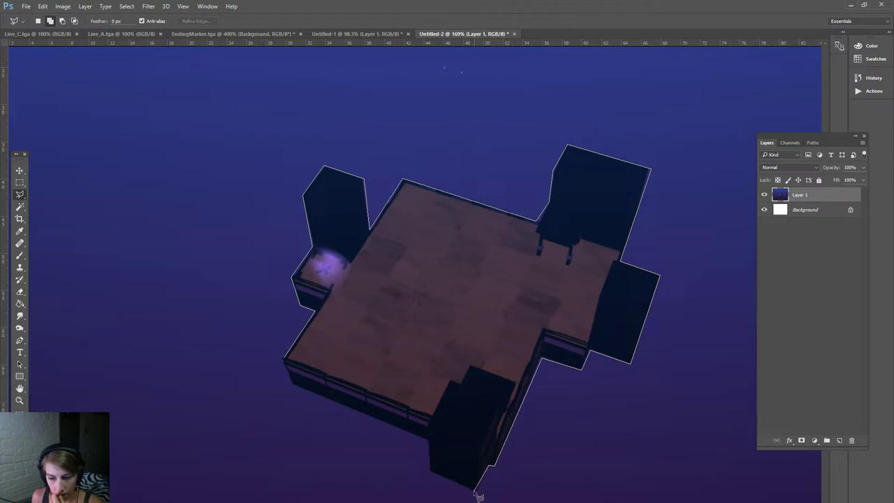
pyautogui.click(428, 470)
pyautogui.click(428, 439)
pyautogui.click(297, 389)
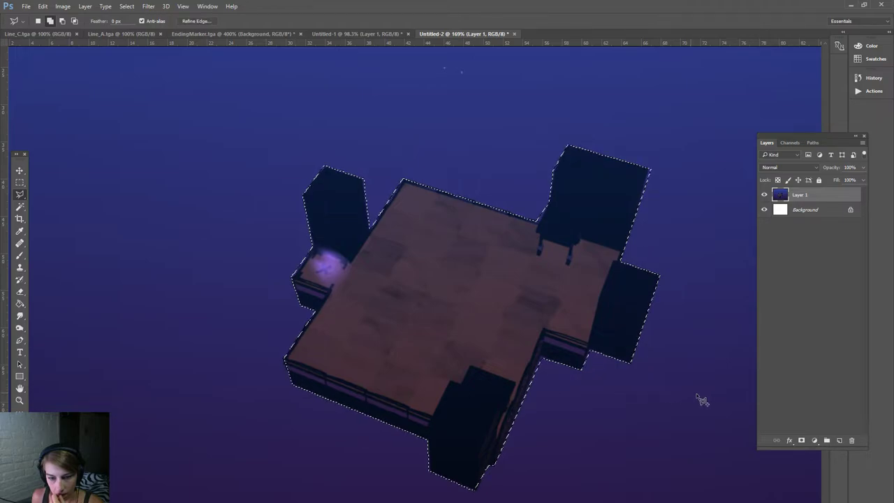
pyautogui.hotkey('ctrl', 'j')
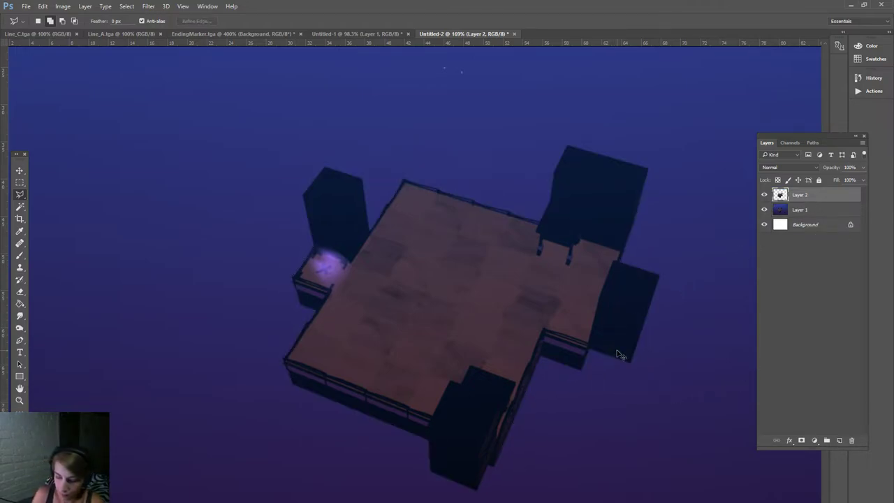
pyautogui.hotkey('ctrl', '1')
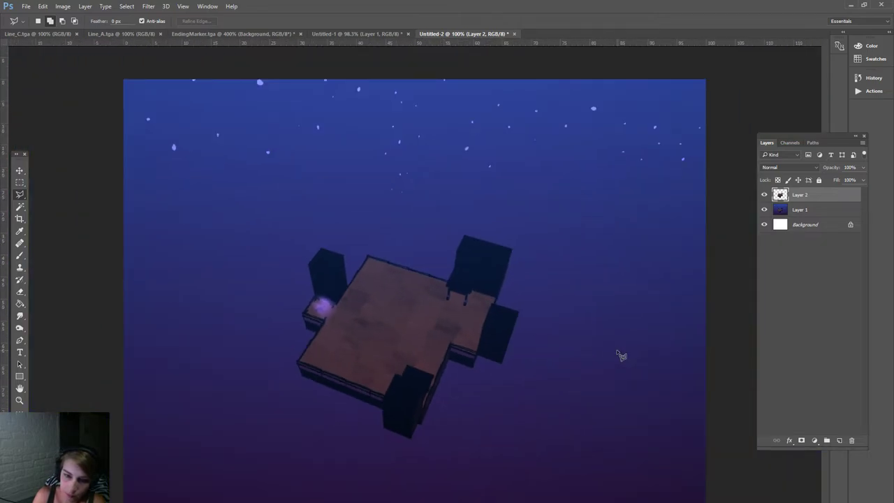
pyautogui.click(19, 255)
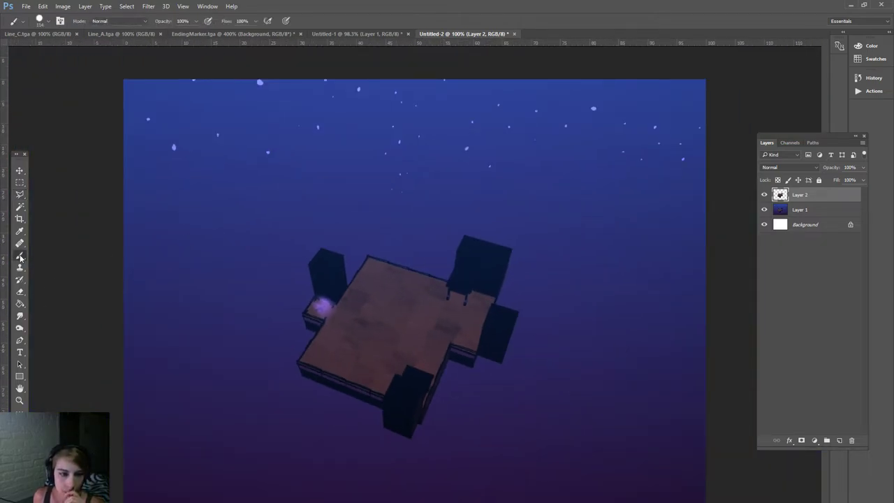
pyautogui.click(50, 20)
pyautogui.click(76, 91)
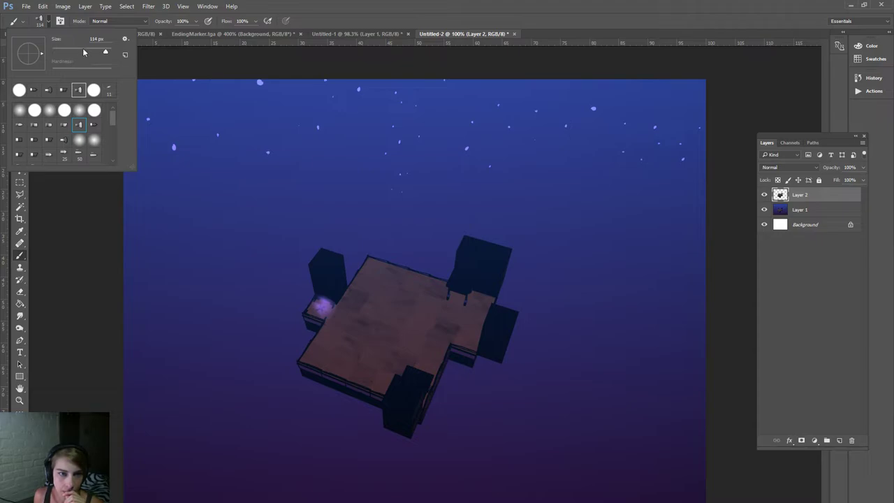
pyautogui.click(329, 279)
pyautogui.moveTo(329, 280)
pyautogui.mouseDown()
pyautogui.moveTo(120, 384)
pyautogui.moveTo(433, 489)
pyautogui.mouseUp()
pyautogui.hotkey('ctrl', 'z')
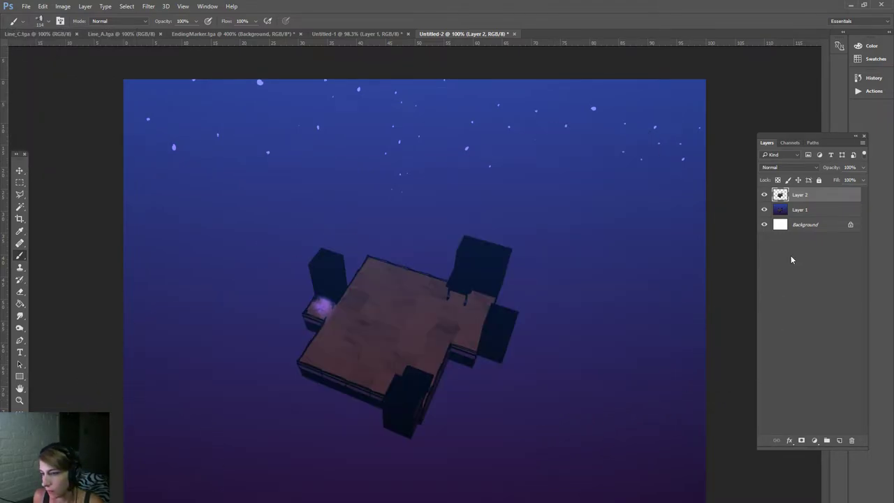
pyautogui.click(836, 210)
pyautogui.click(838, 440)
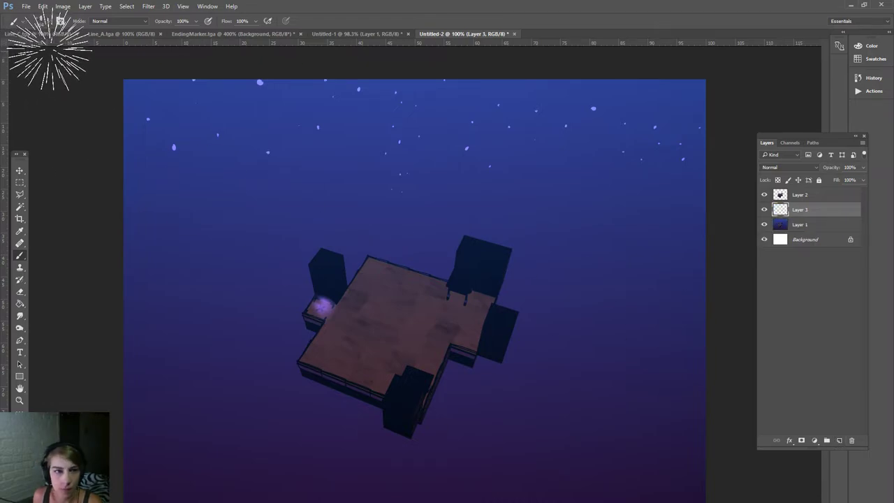
pyautogui.click(39, 22)
pyautogui.click(63, 89)
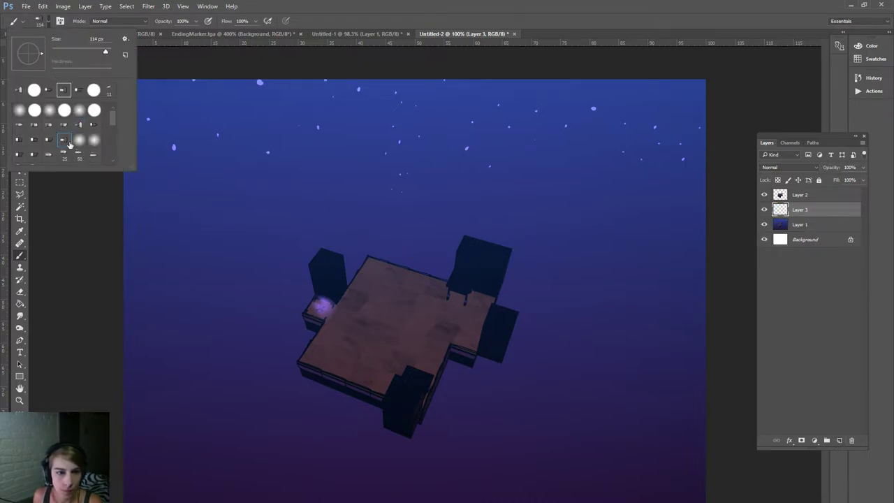
pyautogui.moveTo(230, 309)
pyautogui.mouseDown()
pyautogui.moveTo(328, 318)
pyautogui.moveTo(542, 309)
pyautogui.moveTo(594, 359)
pyautogui.mouseUp()
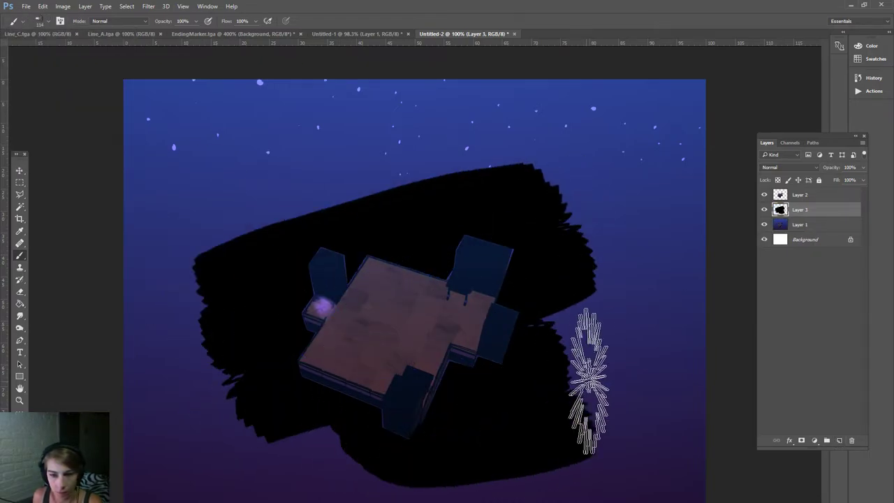
pyautogui.hotkey('ctrl', 'z')
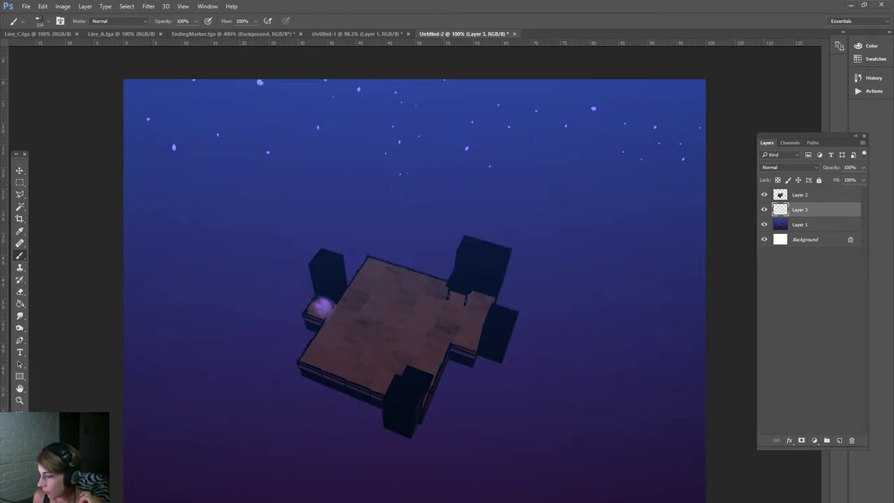
pyautogui.moveTo(203, 244); pyautogui.dragTo(461, 199)
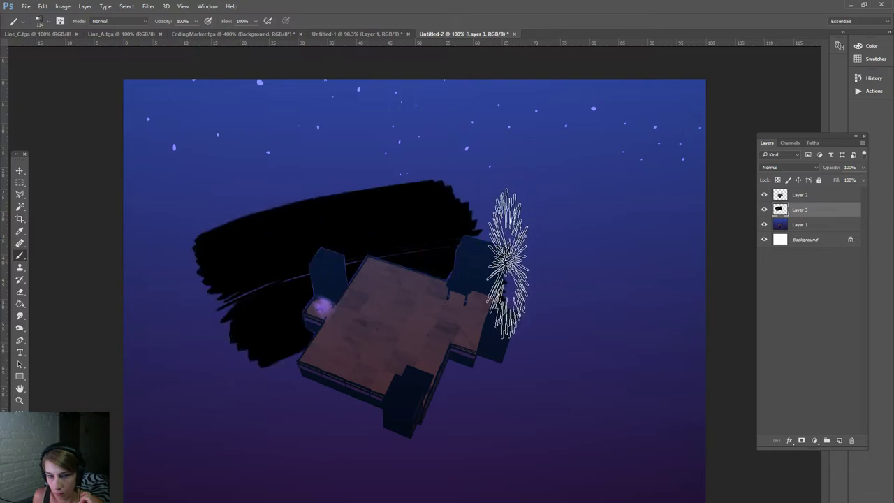
pyautogui.moveTo(269, 433); pyautogui.dragTo(646, 279)
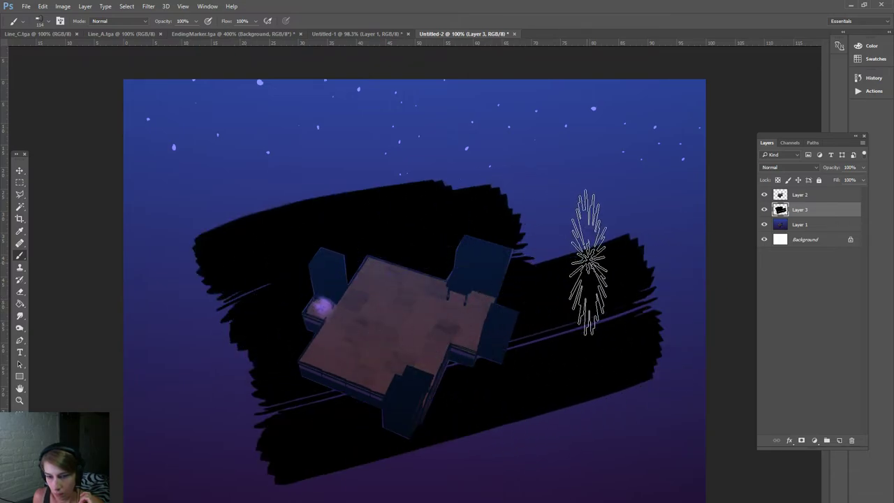
pyautogui.hotkey('ctrl', 'alt', 'z')
pyautogui.hotkey('ctrl', 'alt', 'z')
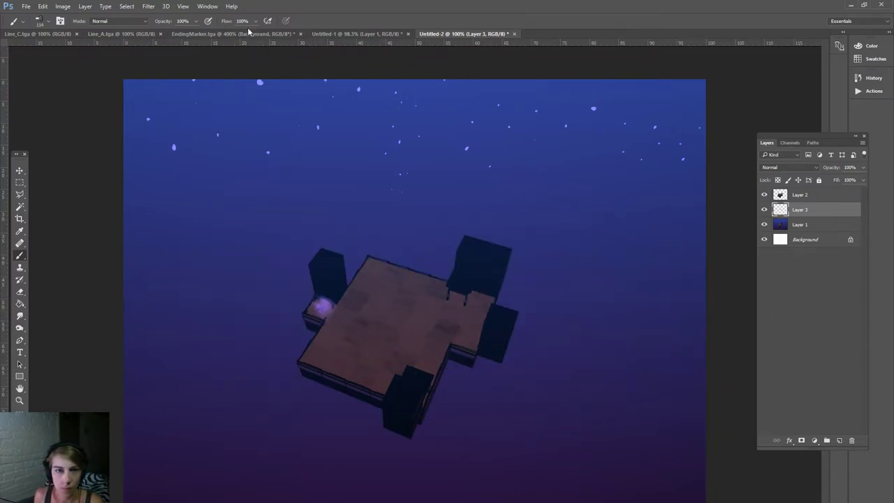
# Set brush opacity to 10% and paint soft dark shadows around the platform.
pyautogui.click(181, 20)
pyautogui.write('10')
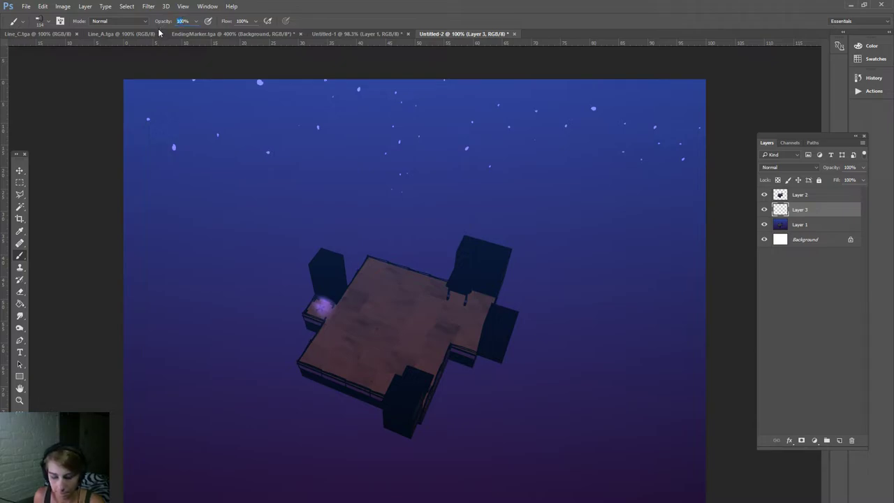
pyautogui.moveTo(231, 209)
pyautogui.mouseDown()
pyautogui.moveTo(409, 300)
pyautogui.moveTo(259, 409)
pyautogui.moveTo(457, 419)
pyautogui.moveTo(528, 310)
pyautogui.moveTo(569, 399)
pyautogui.moveTo(289, 295)
pyautogui.moveTo(579, 447)
pyautogui.moveTo(535, 289)
pyautogui.moveTo(628, 329)
pyautogui.moveTo(280, 309)
pyautogui.moveTo(273, 377)
pyautogui.moveTo(538, 423)
pyautogui.moveTo(435, 284)
pyautogui.moveTo(254, 329)
pyautogui.moveTo(462, 323)
pyautogui.mouseUp()
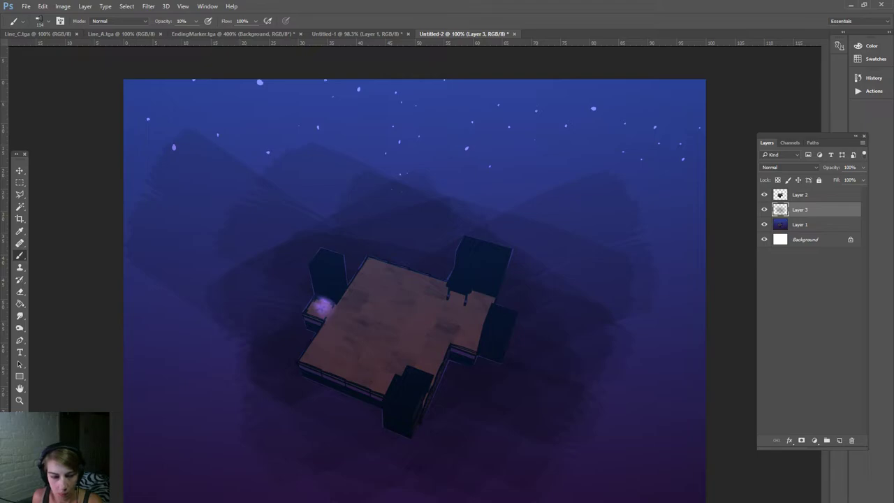
# Pick a light yellow (c8b862) foreground and paint short pale strokes below the platform.
pyautogui.click(15, 417)
pyautogui.click(455, 174)
pyautogui.click(455, 233)
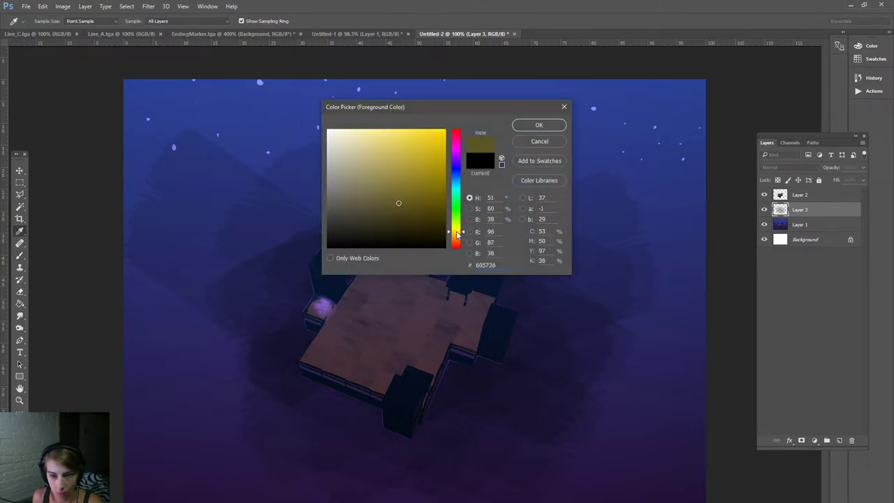
pyautogui.moveTo(394, 161); pyautogui.dragTo(387, 155)
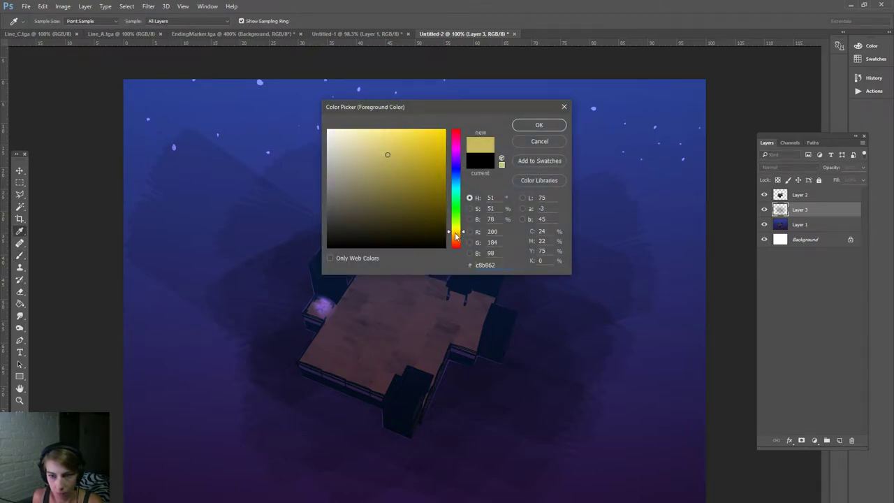
pyautogui.click(530, 127)
pyautogui.click(43, 23)
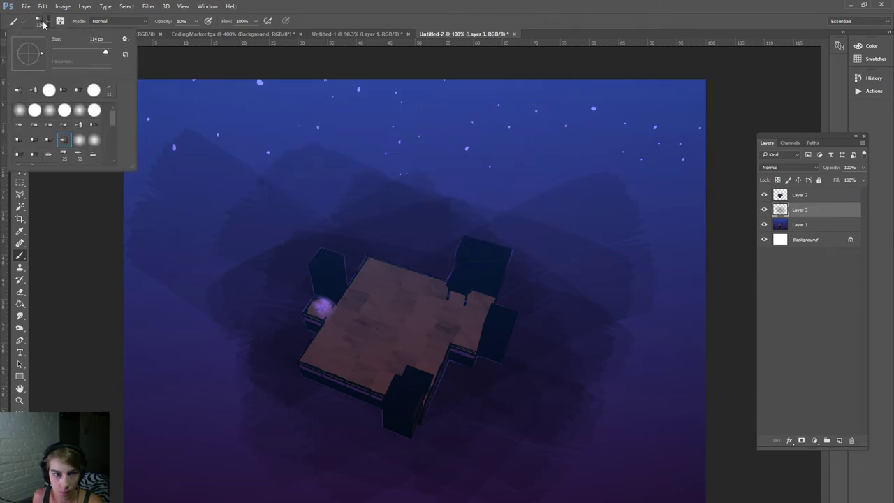
pyautogui.click(294, 436)
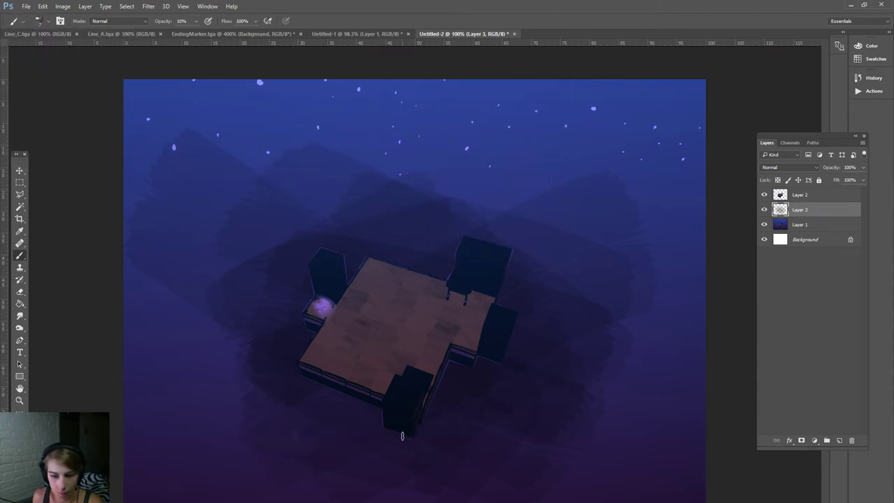
pyautogui.moveTo(299, 433); pyautogui.dragTo(327, 424)
pyautogui.moveTo(507, 424); pyautogui.dragTo(524, 420)
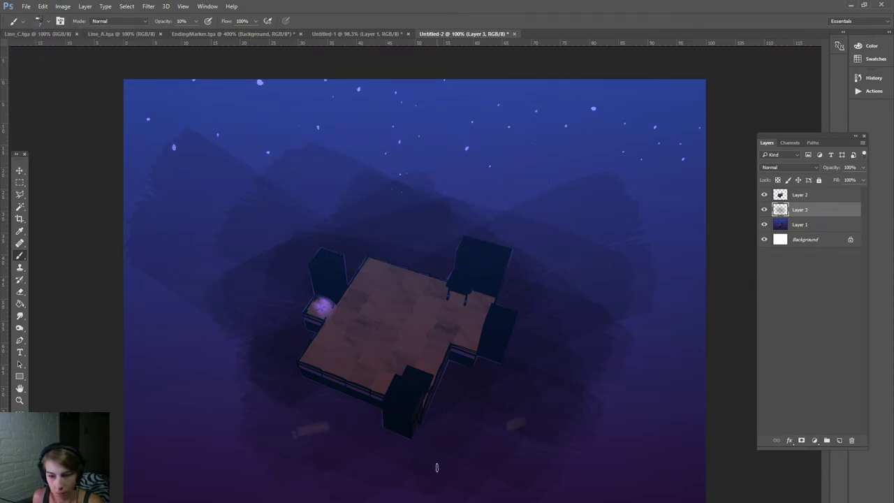
pyautogui.hotkey('ctrl', 'alt', 'z')
pyautogui.hotkey('ctrl', 'alt', 'z')
# Undo a couple of stray light strokes and enlarge the brush to 20 px.
pyautogui.moveTo(277, 421); pyautogui.dragTo(307, 421)
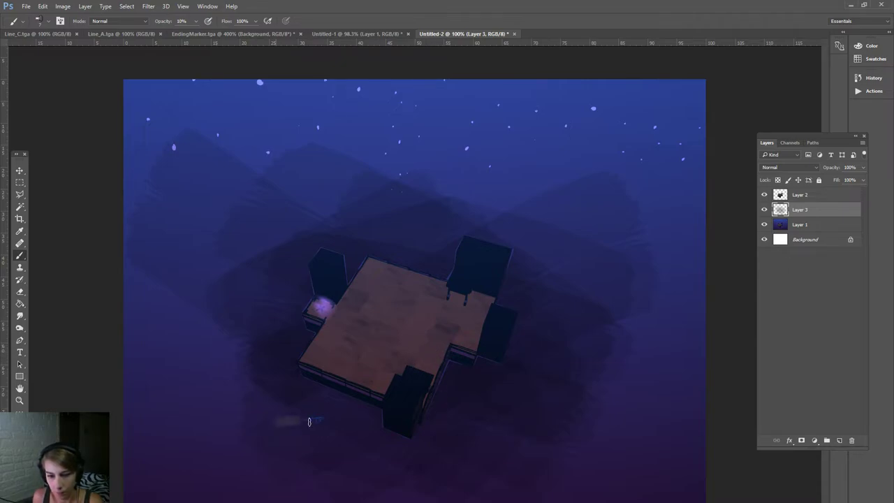
pyautogui.moveTo(475, 399)
pyautogui.mouseDown()
pyautogui.moveTo(517, 369)
pyautogui.moveTo(496, 389)
pyautogui.moveTo(502, 395)
pyautogui.mouseUp()
pyautogui.hotkey('ctrl', 'alt', 'z')
pyautogui.hotkey('ctrl', 'alt', 'z')
pyautogui.hotkey('ctrl', 'alt', 'z')
pyautogui.hotkey('ctrl', 'alt', 'z')
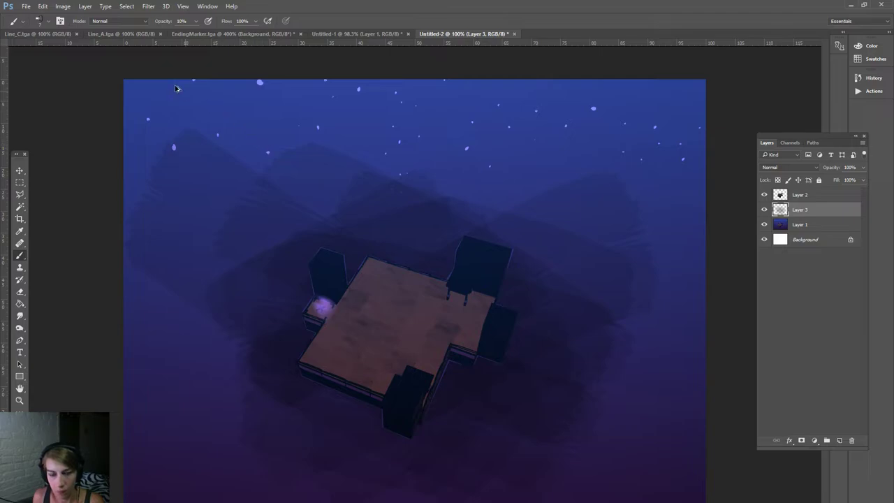
pyautogui.click(36, 22)
pyautogui.moveTo(56, 53); pyautogui.dragTo(64, 54)
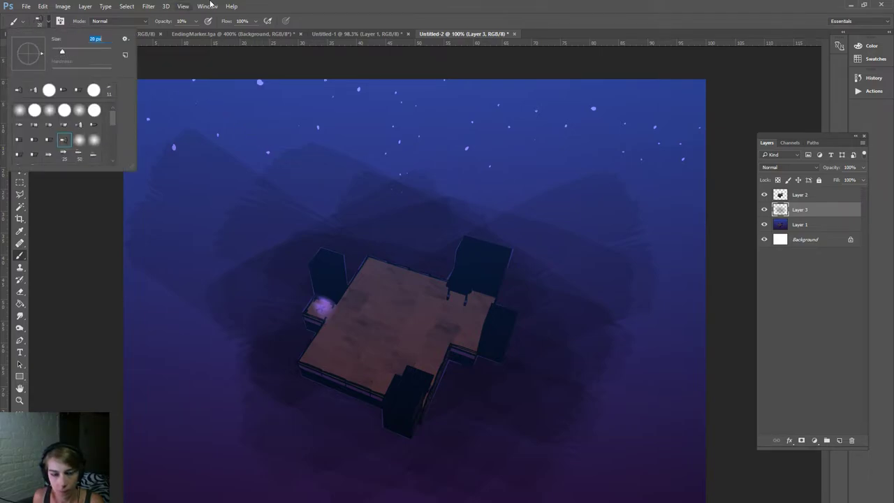
pyautogui.press('Return')
# Dab pale yellow tile patches left, right and below-left of the platform, then select Layer 1.
pyautogui.moveTo(272, 270); pyautogui.dragTo(253, 282)
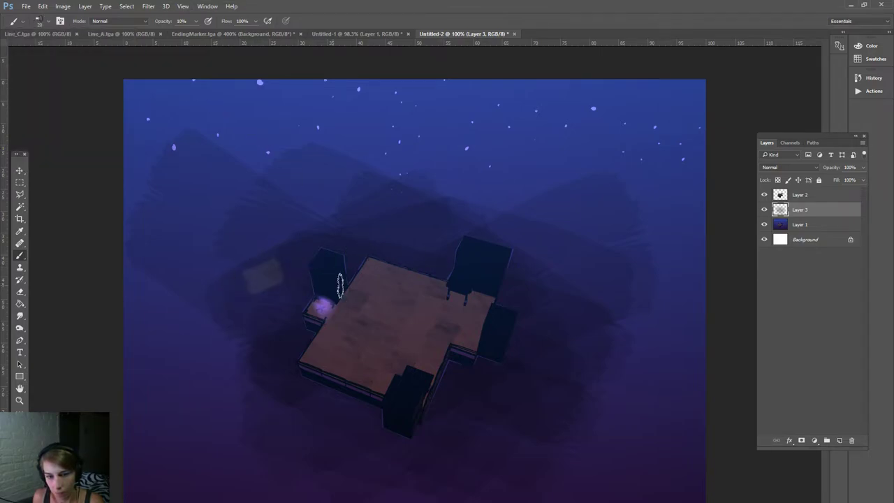
pyautogui.moveTo(575, 416); pyautogui.dragTo(557, 419)
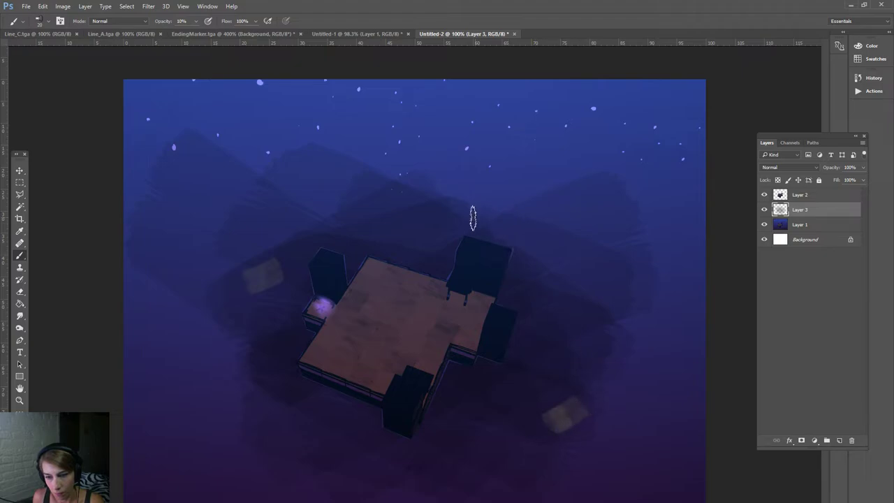
pyautogui.moveTo(554, 268); pyautogui.dragTo(579, 287)
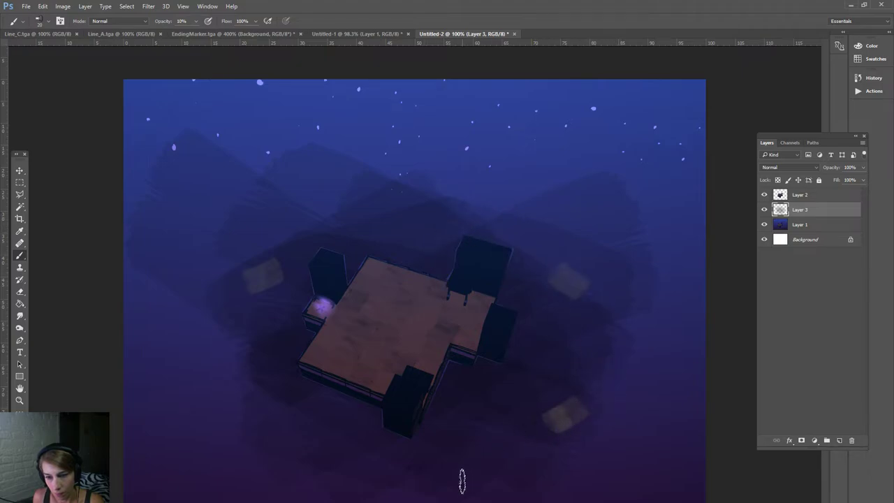
pyautogui.moveTo(234, 442); pyautogui.dragTo(287, 466)
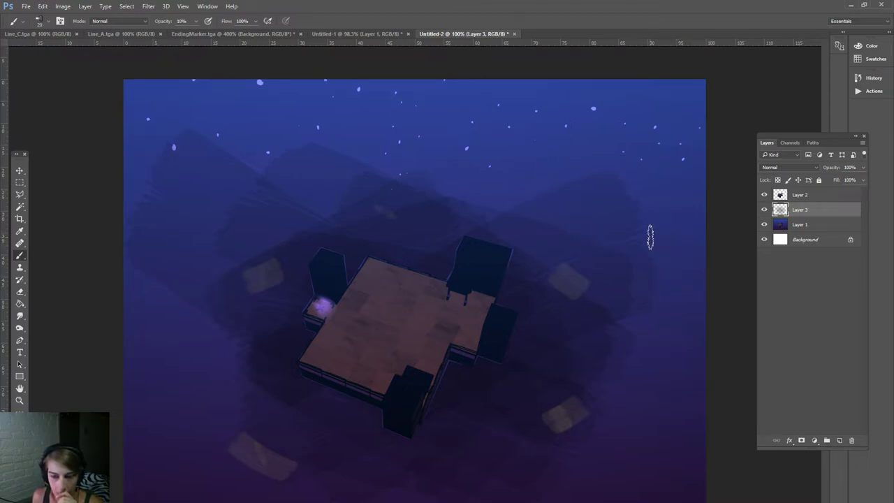
pyautogui.click(821, 228)
# Zoom in, nudge the screenshot layer slightly, and return to 100% view.
pyautogui.click(20, 400)
pyautogui.click(389, 351)
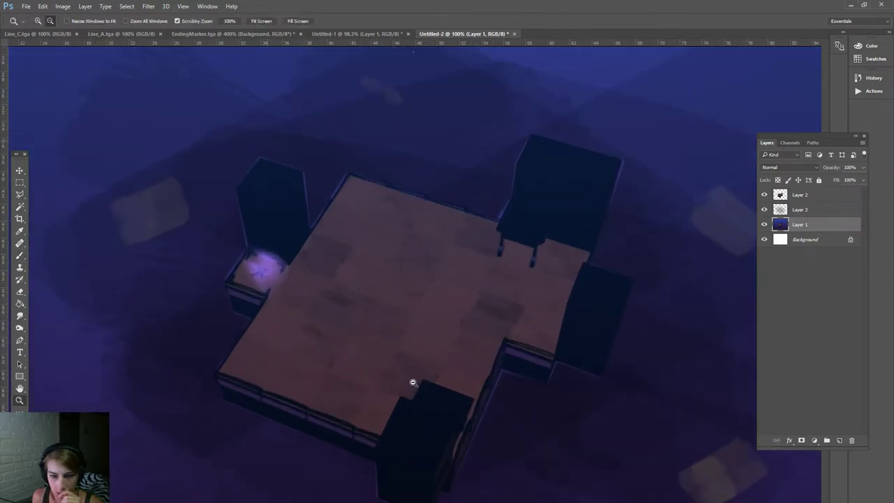
pyautogui.click(19, 194)
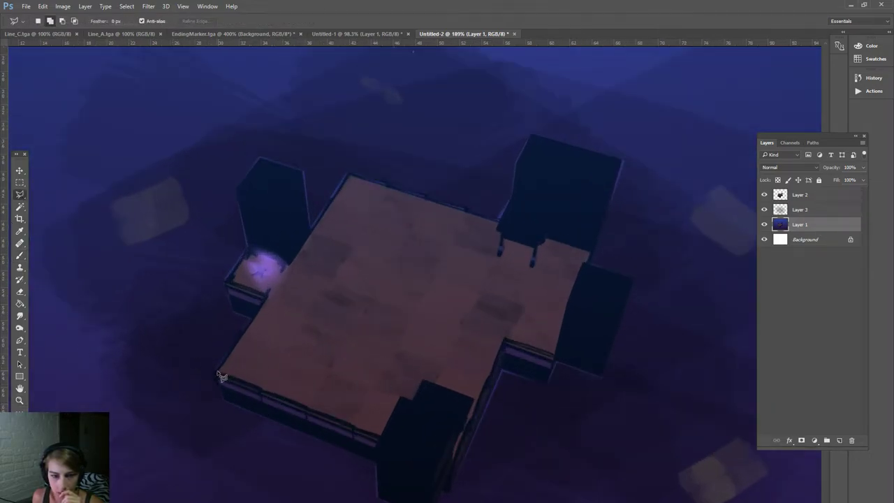
pyautogui.click(20, 170)
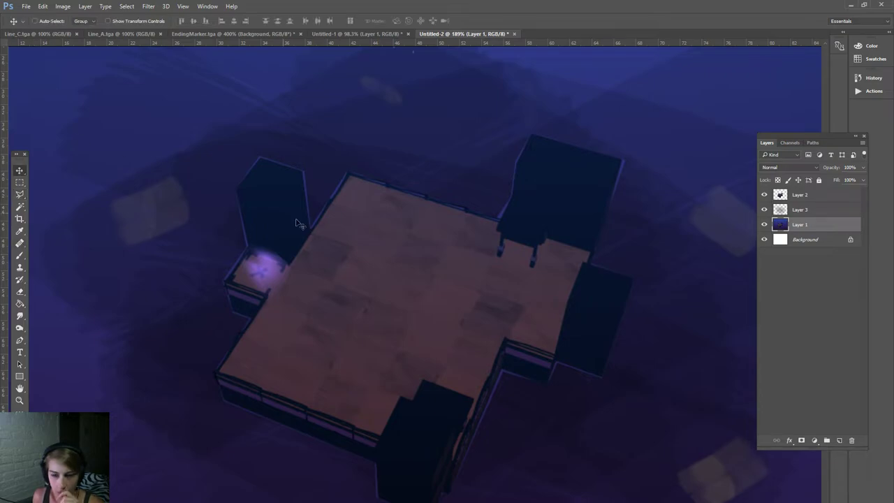
pyautogui.moveTo(300, 224); pyautogui.dragTo(304, 241)
pyautogui.hotkey('ctrl', '1')
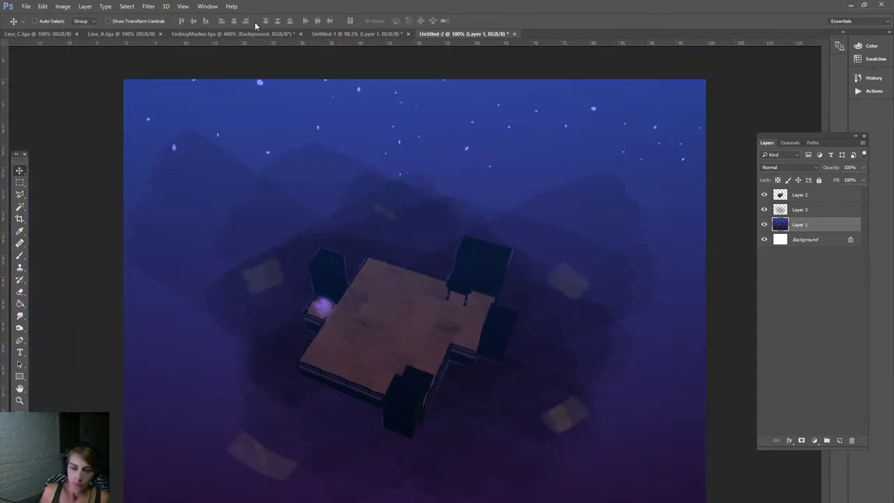
# Darken Layer 1 with a Hue/Saturation Lightness of -31, then select Layer 2.
pyautogui.click(64, 7)
pyautogui.moveTo(77, 30)
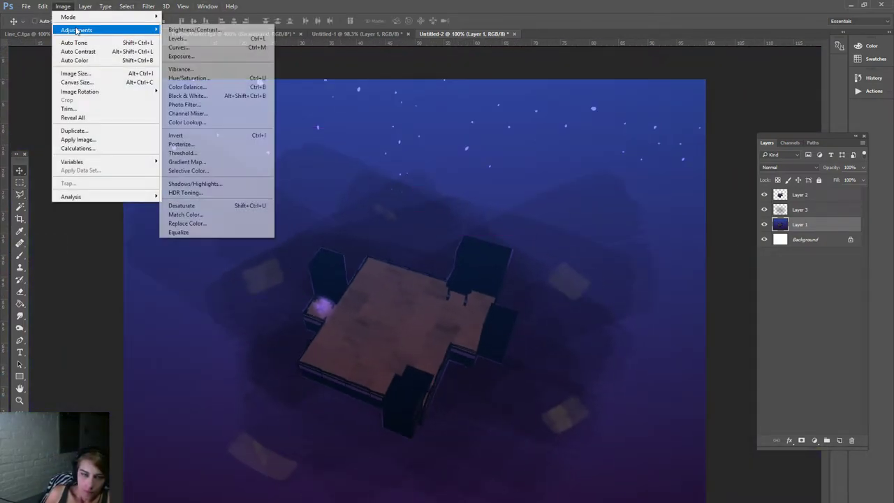
pyautogui.click(225, 82)
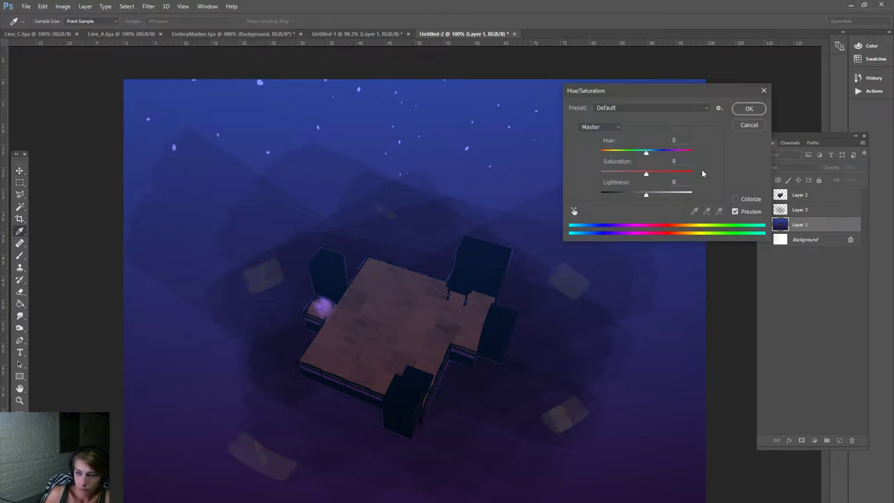
pyautogui.moveTo(646, 194); pyautogui.dragTo(659, 196)
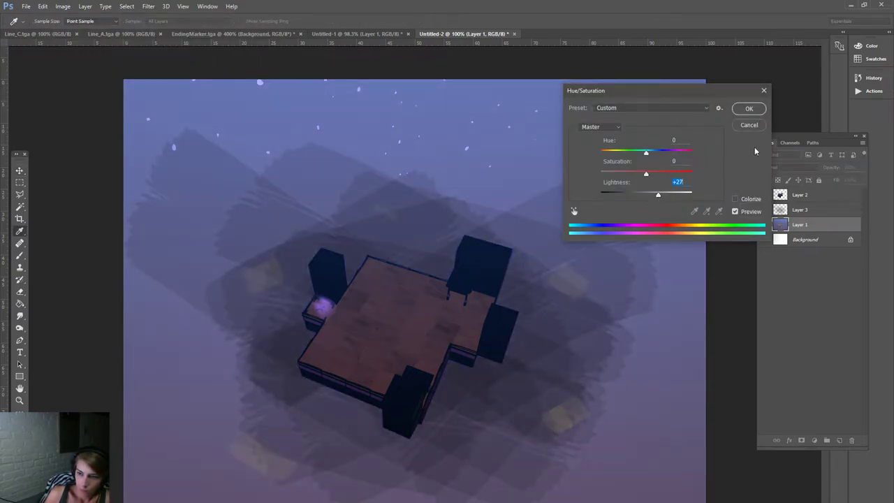
pyautogui.click(756, 128)
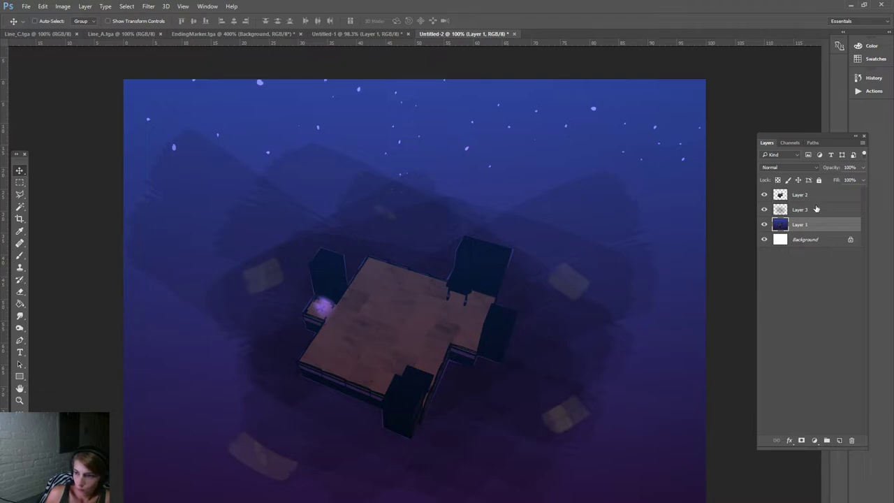
pyautogui.click(62, 7)
pyautogui.moveTo(90, 30)
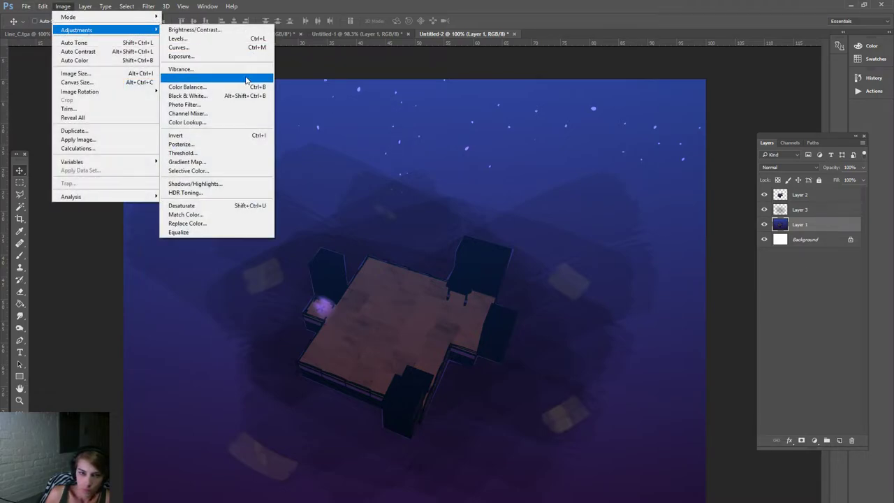
pyautogui.click(246, 81)
pyautogui.moveTo(667, 198); pyautogui.dragTo(629, 198)
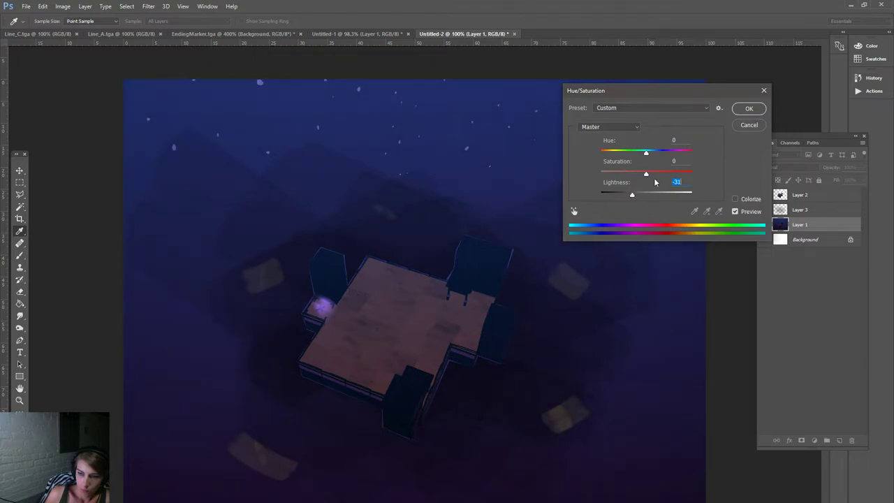
pyautogui.click(748, 109)
pyautogui.click(795, 197)
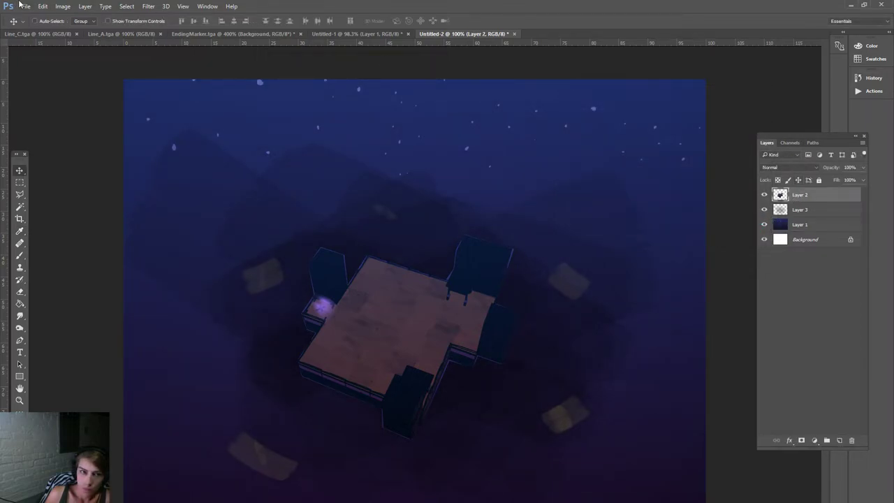
pyautogui.click(63, 6)
pyautogui.moveTo(87, 30)
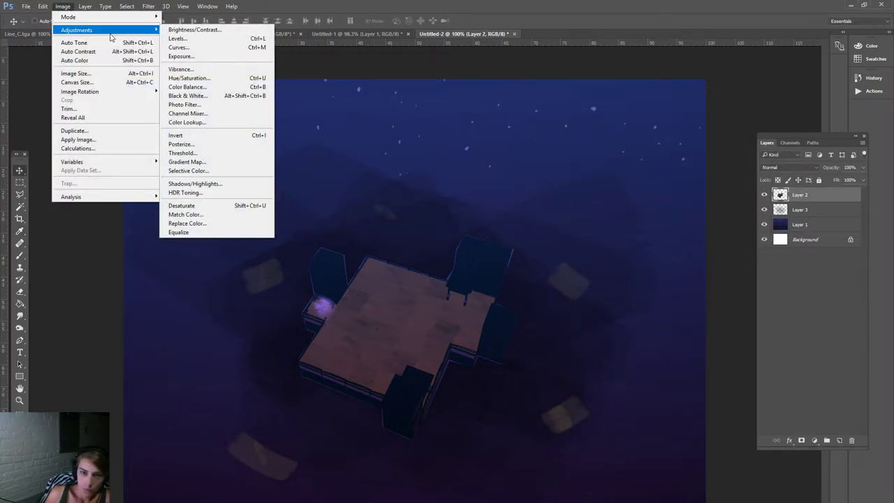
pyautogui.click(242, 78)
pyautogui.moveTo(630, 191); pyautogui.dragTo(650, 194)
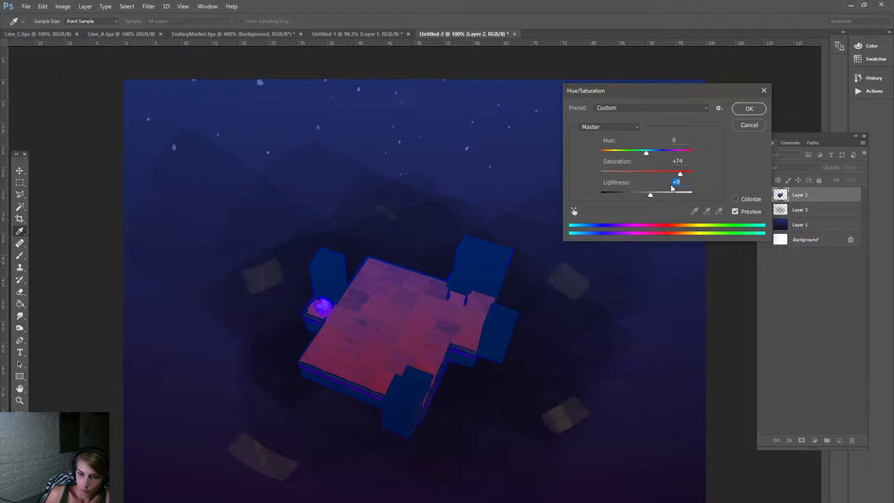
pyautogui.click(758, 130)
pyautogui.click(63, 6)
pyautogui.moveTo(112, 30)
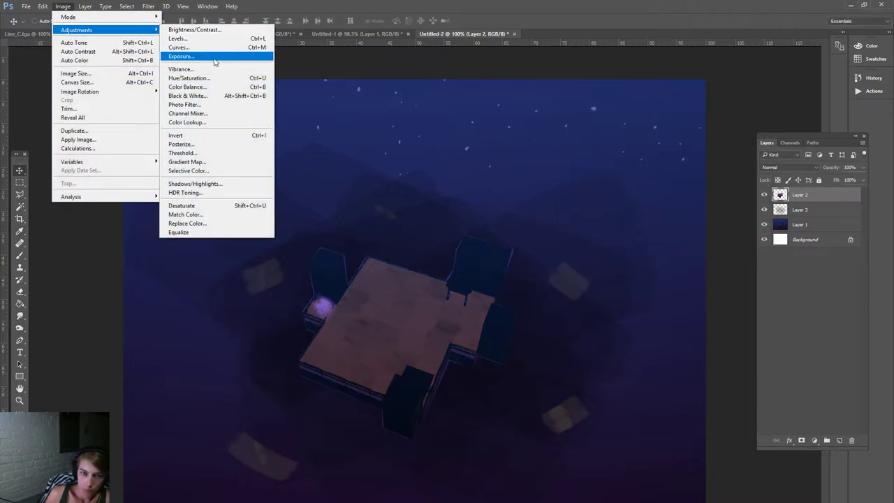
pyautogui.click(213, 77)
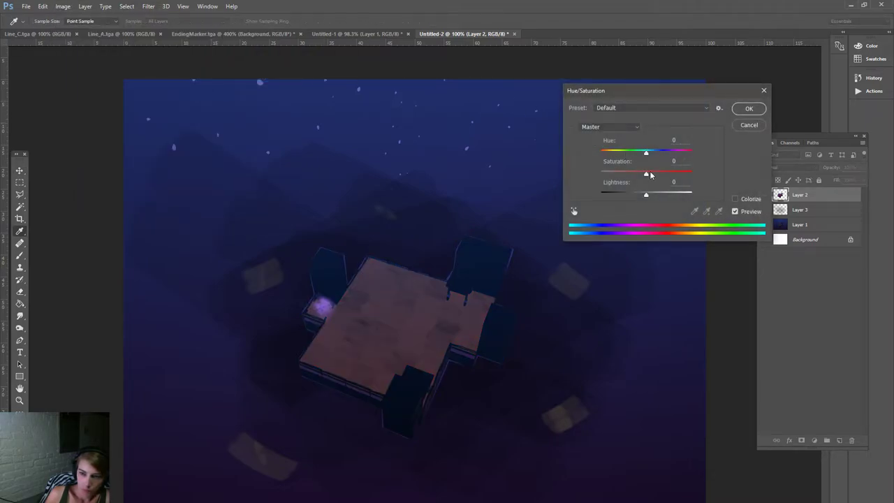
pyautogui.moveTo(645, 158); pyautogui.dragTo(616, 173)
pyautogui.click(738, 199)
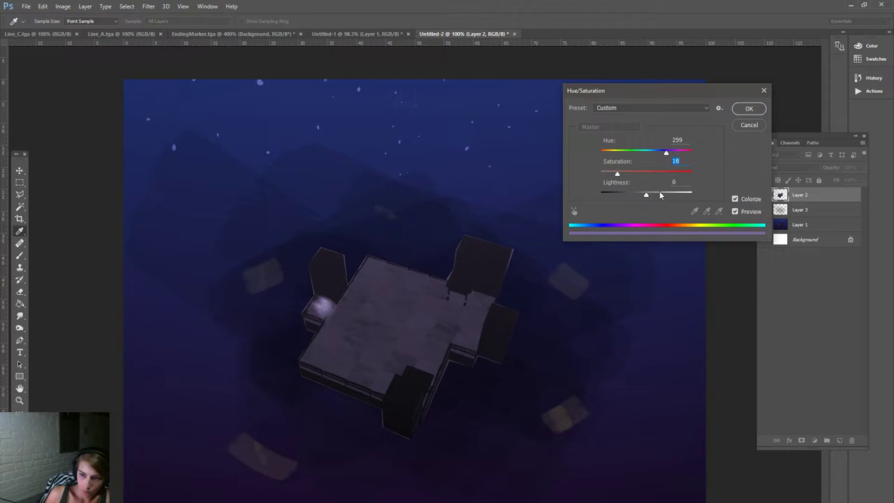
pyautogui.moveTo(660, 195); pyautogui.dragTo(663, 195)
pyautogui.click(747, 126)
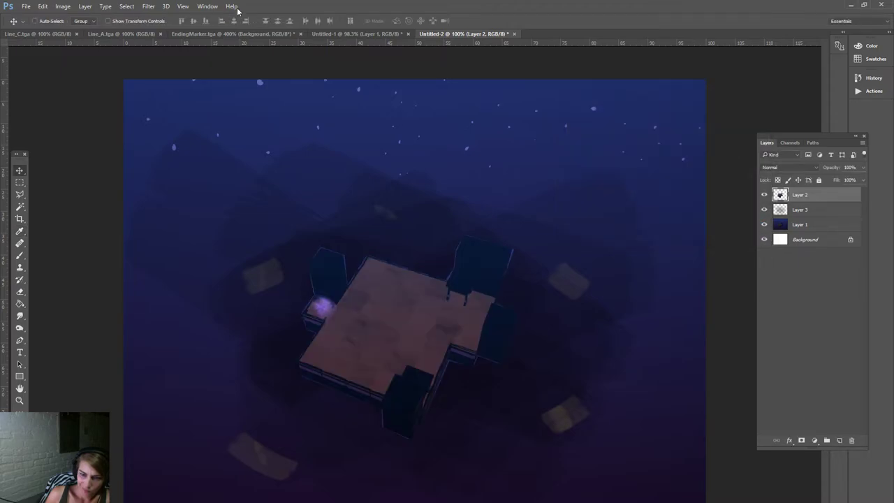
pyautogui.click(62, 6)
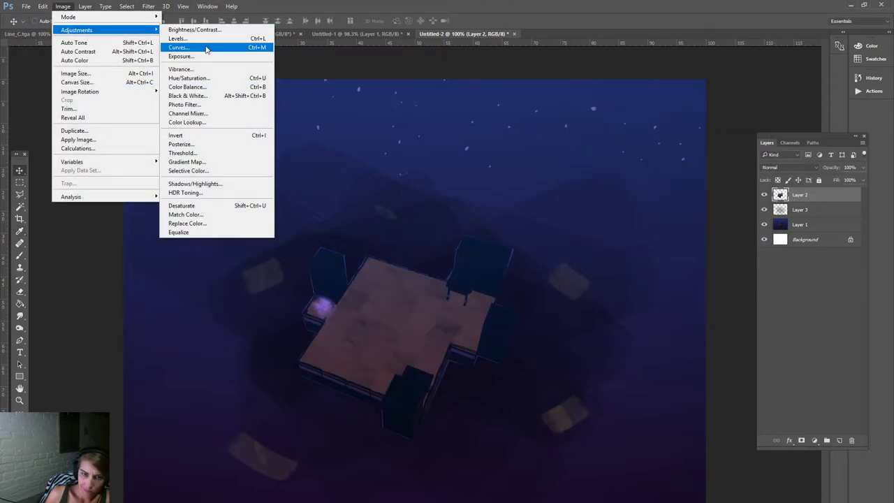
pyautogui.press('Escape')
pyautogui.press('Escape')
pyautogui.press('i')
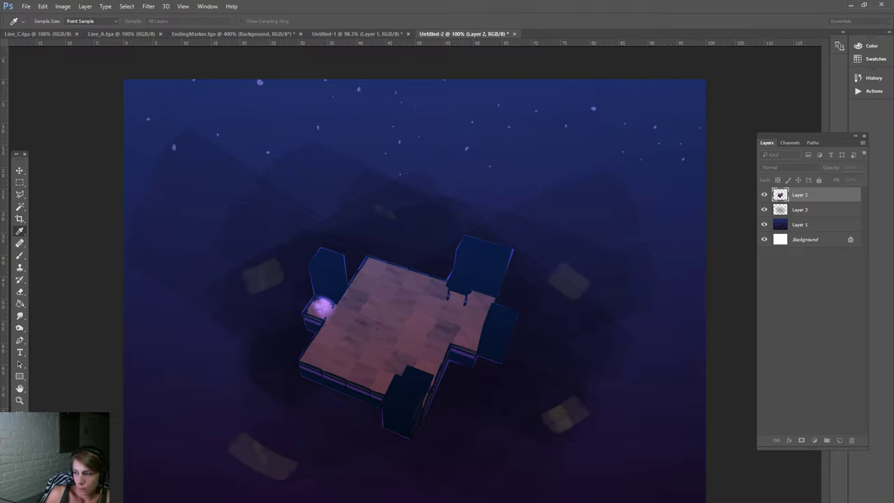
pyautogui.hotkey('ctrl', 'z')
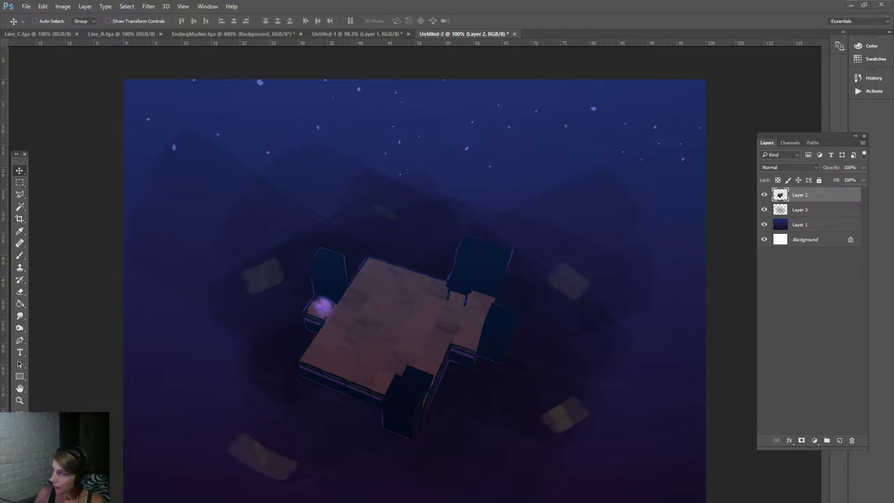
pyautogui.hotkey('alt', 'Tab')
pyautogui.doubleClick(774, 81)
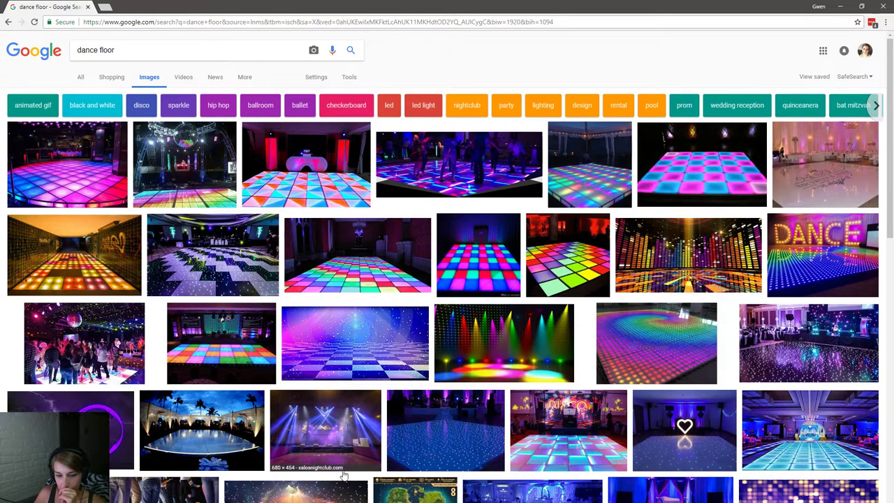
pyautogui.click(336, 491)
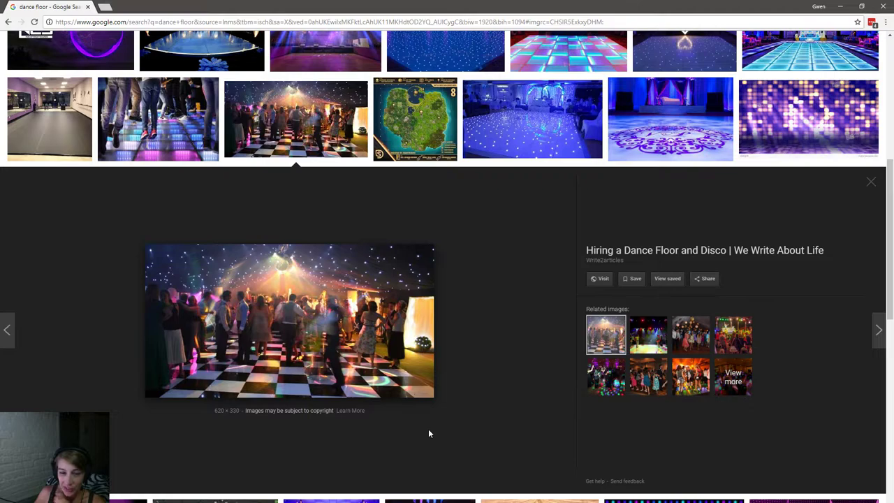
pyautogui.scroll(-3, 429, 434)
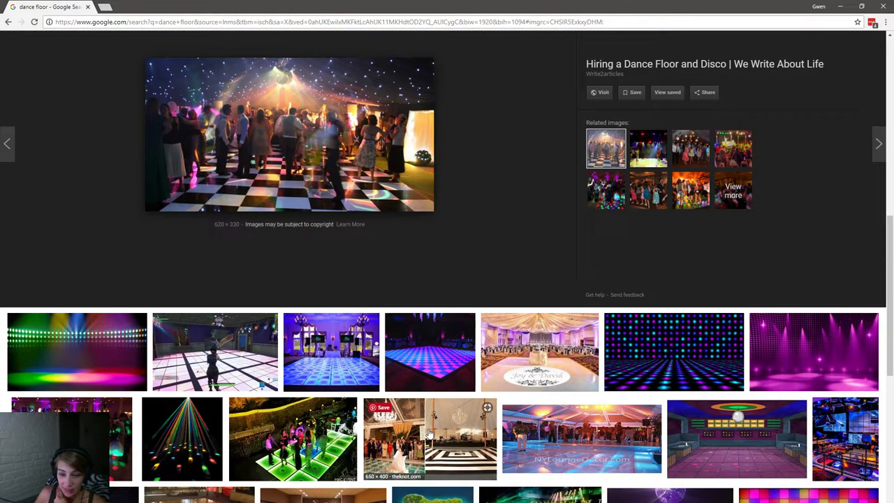
pyautogui.click(705, 447)
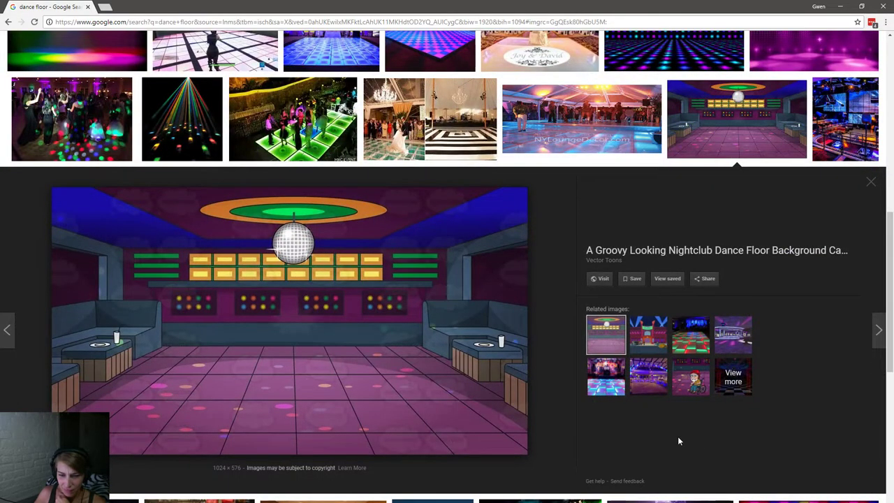
pyautogui.scroll(1, 677, 435)
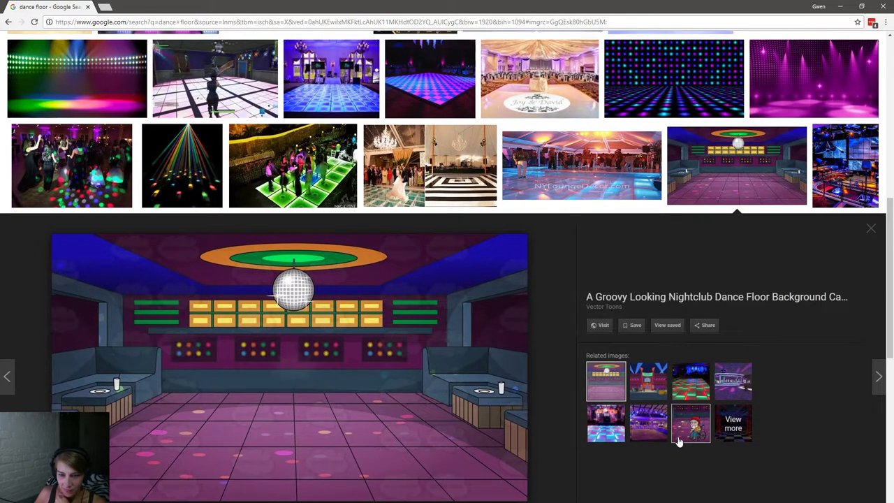
pyautogui.scroll(3, 677, 440)
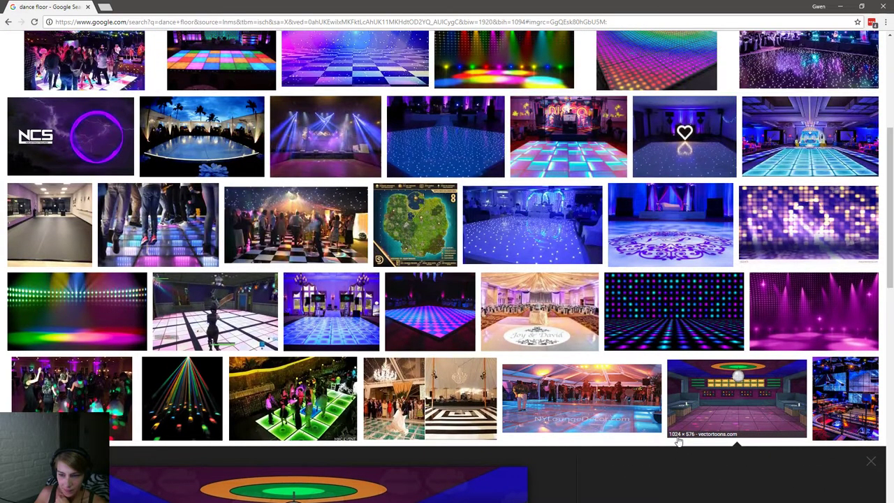
pyautogui.scroll(1, 677, 440)
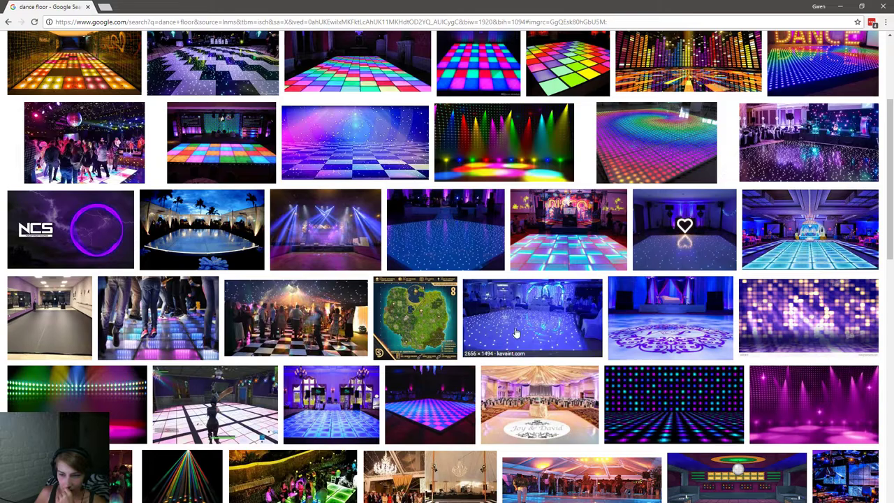
pyautogui.click(466, 244)
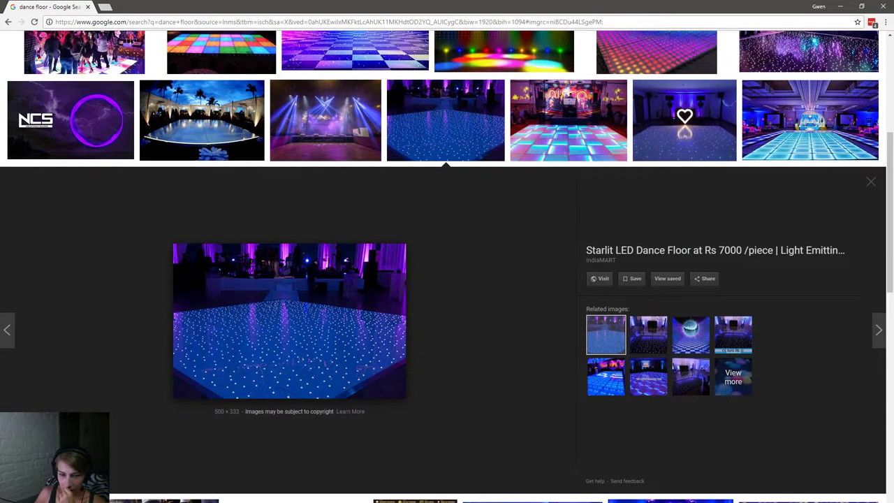
pyautogui.click(532, 500)
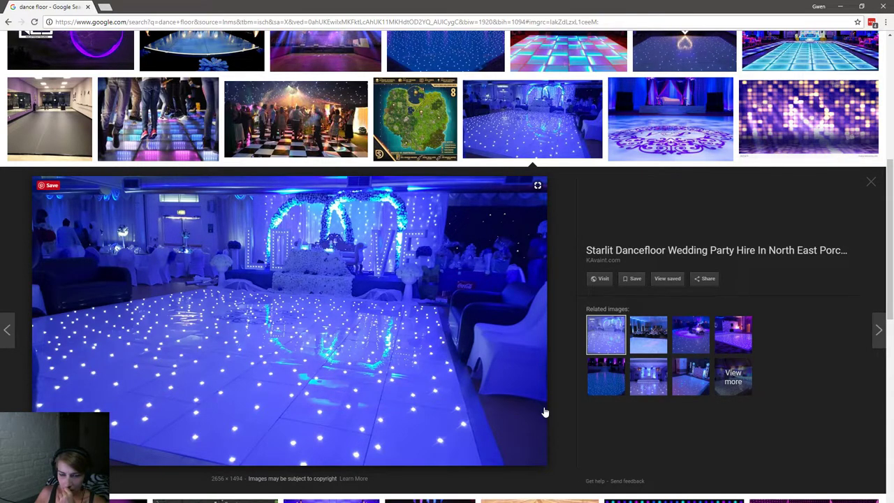
pyautogui.scroll(2, 545, 412)
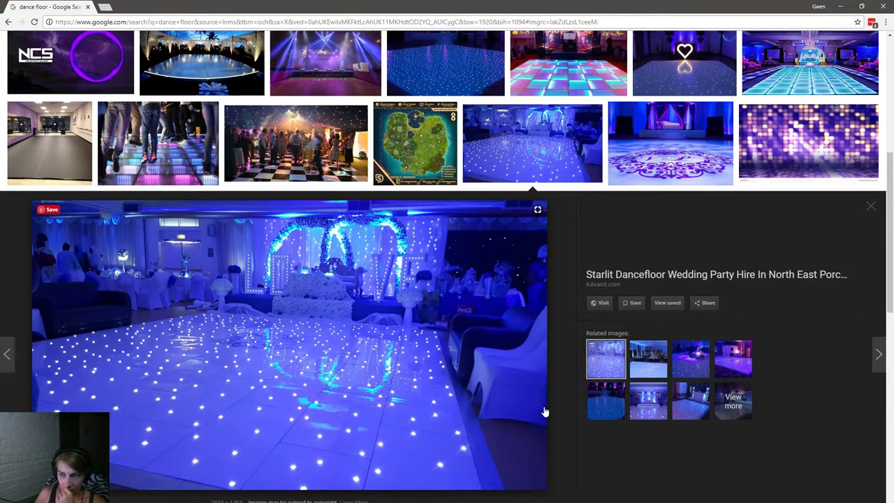
pyautogui.scroll(3, 545, 412)
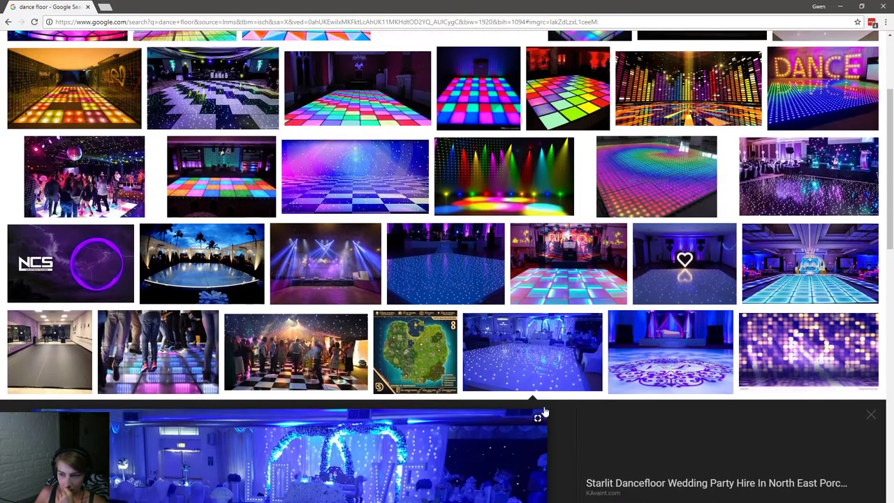
pyautogui.scroll(3, 544, 412)
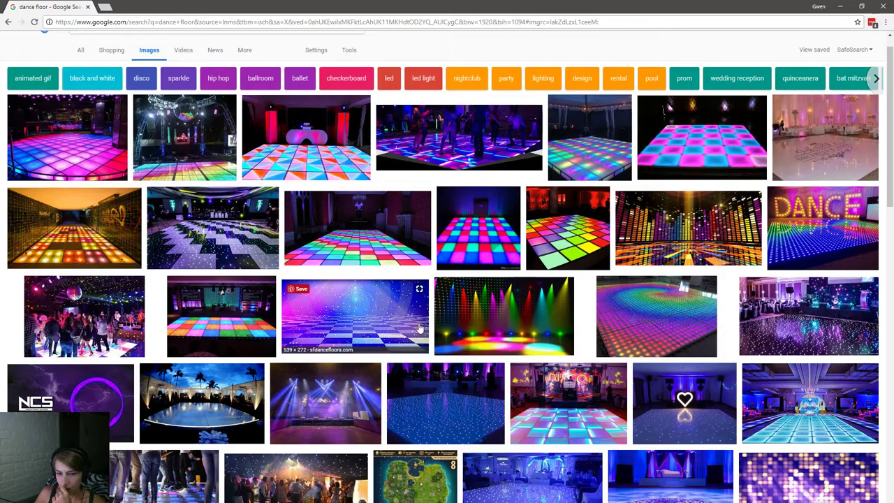
pyautogui.click(420, 327)
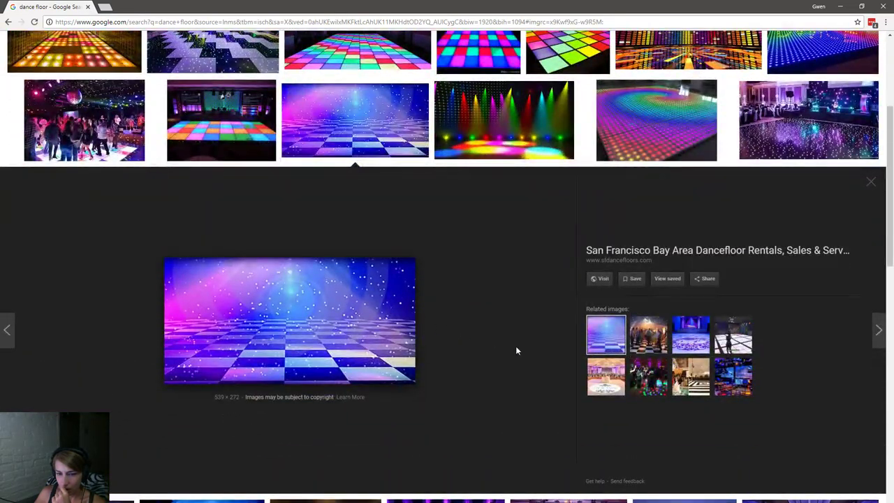
pyautogui.scroll(3, 518, 351)
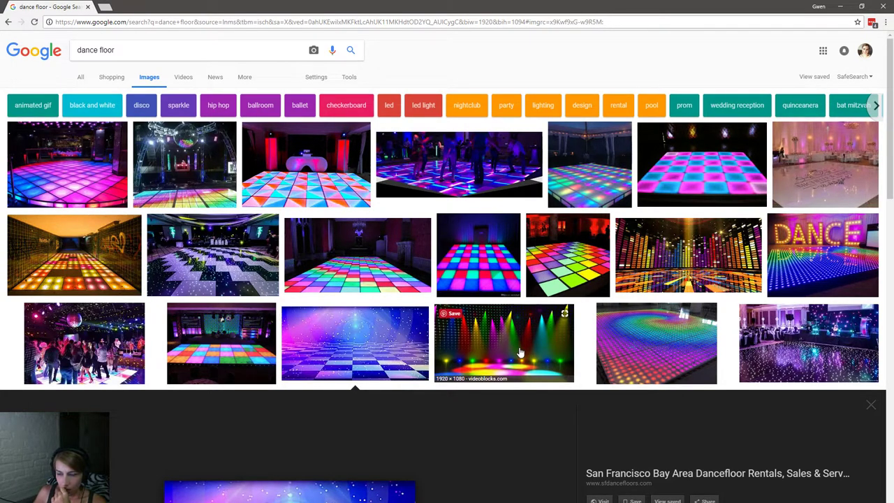
pyautogui.click(778, 346)
pyautogui.scroll(-1, 636, 344)
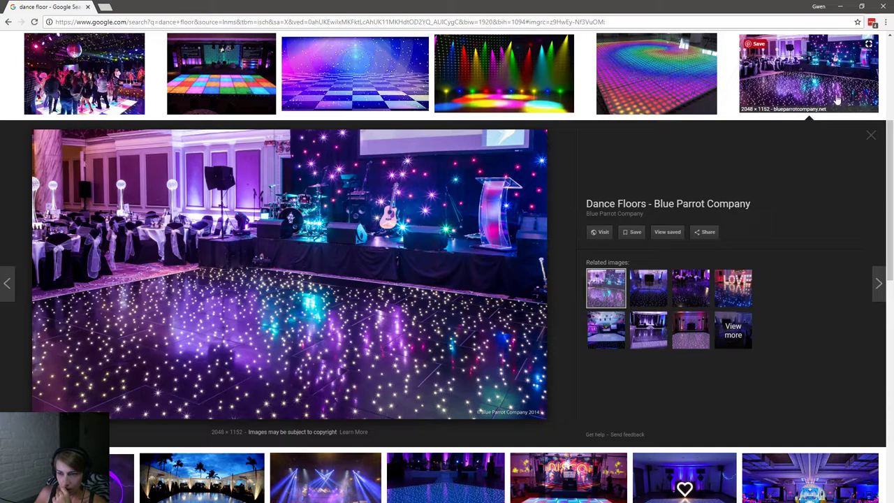
pyautogui.click(840, 7)
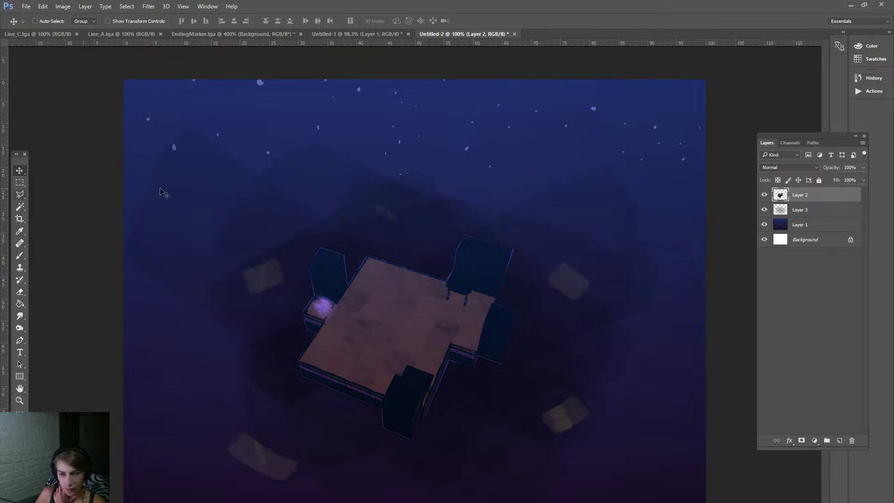
# Hide Layer 3's shadows, zoom in on the stage, and start a Polygonal Lasso at the floor's left corner.
pyautogui.click(764, 210)
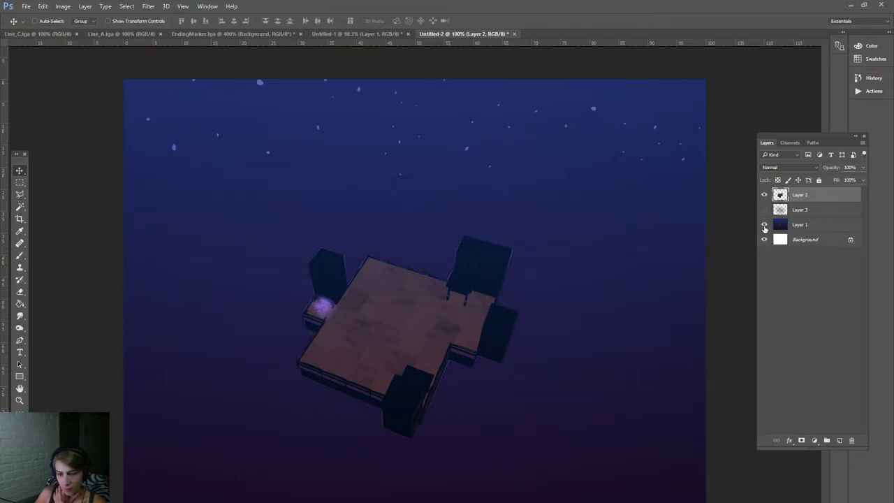
pyautogui.click(764, 225)
pyautogui.click(764, 225)
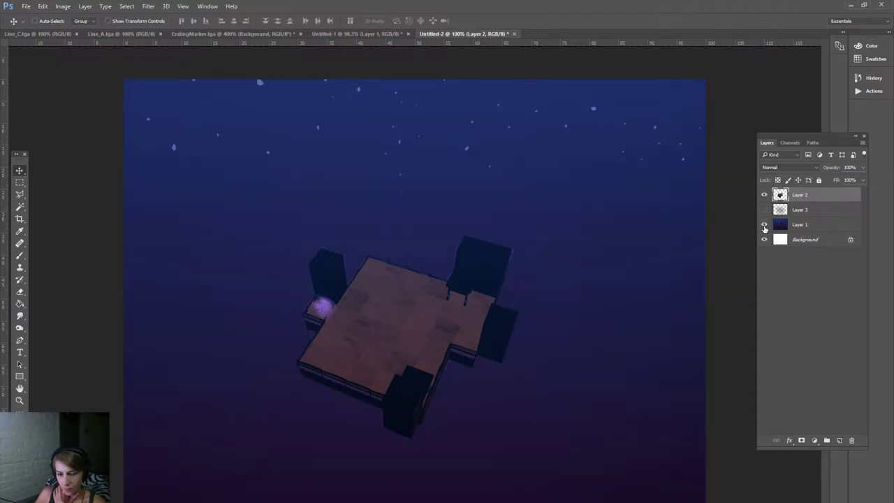
pyautogui.click(19, 400)
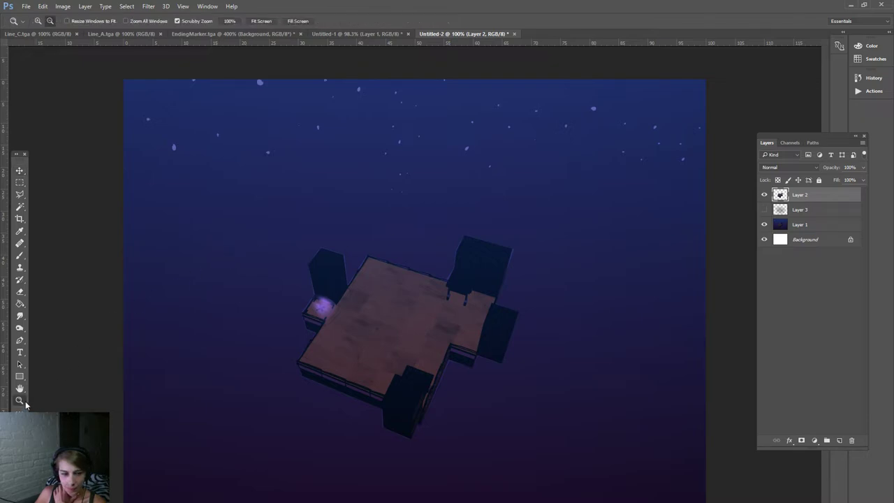
pyautogui.moveTo(208, 373); pyautogui.dragTo(273, 372)
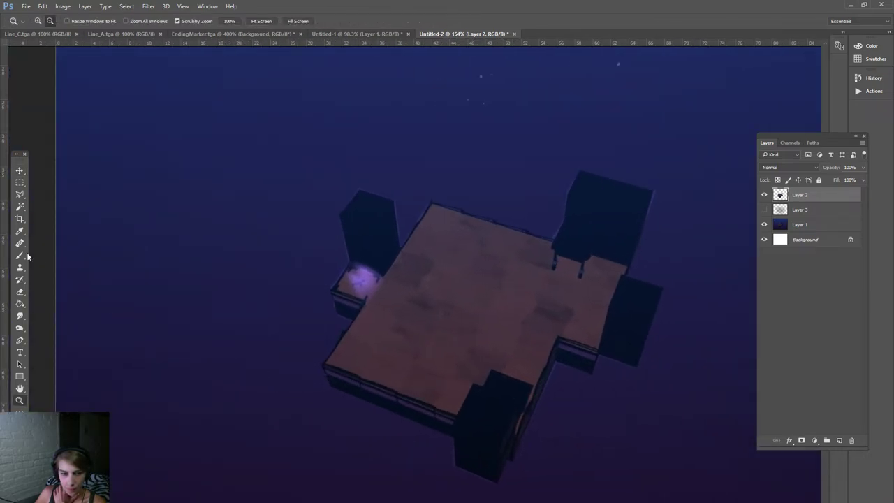
pyautogui.click(20, 194)
pyautogui.click(347, 331)
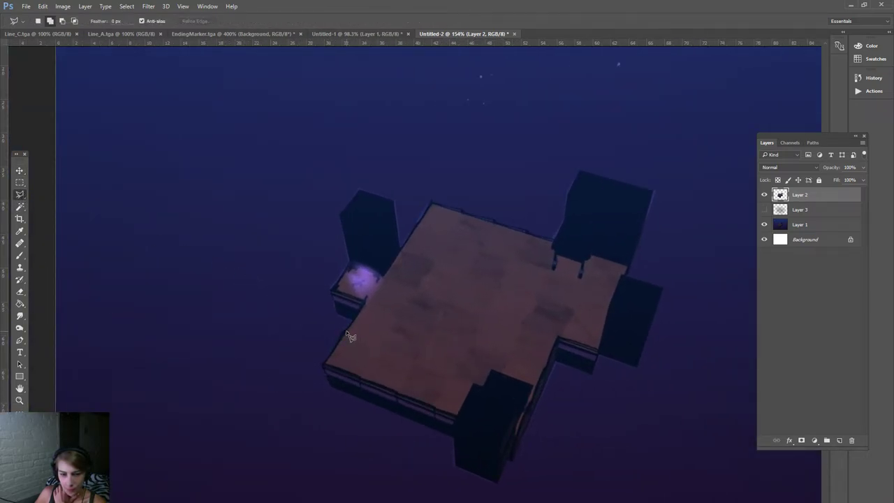
# Outline one floor tile and fill it black, then undo a trial duplicate, move and fill.
pyautogui.click(402, 343)
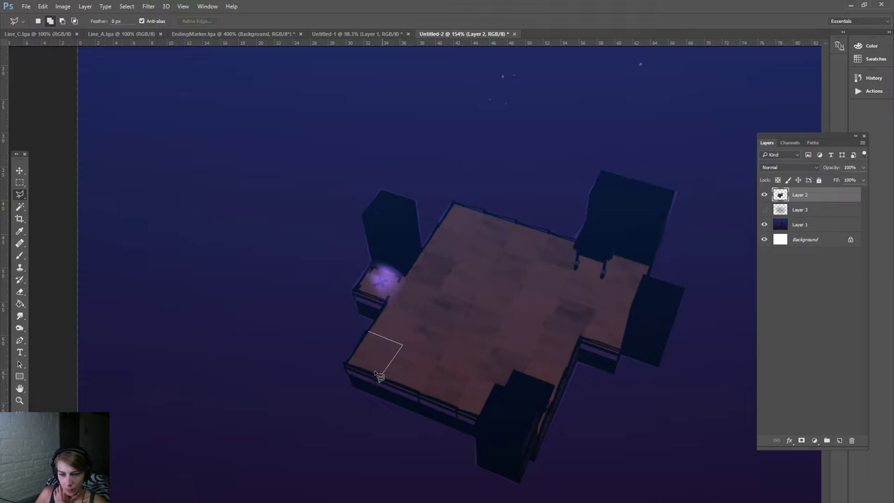
pyautogui.click(380, 373)
pyautogui.doubleClick(349, 368)
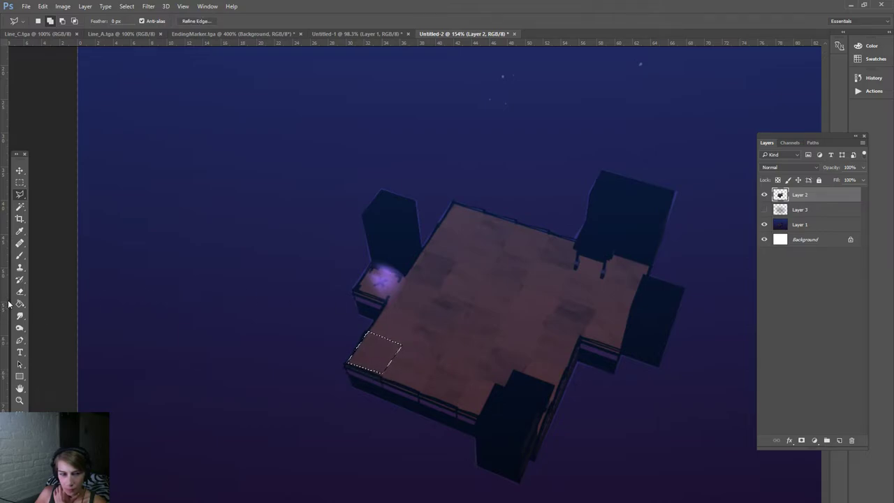
pyautogui.press('g')
pyautogui.click(355, 349)
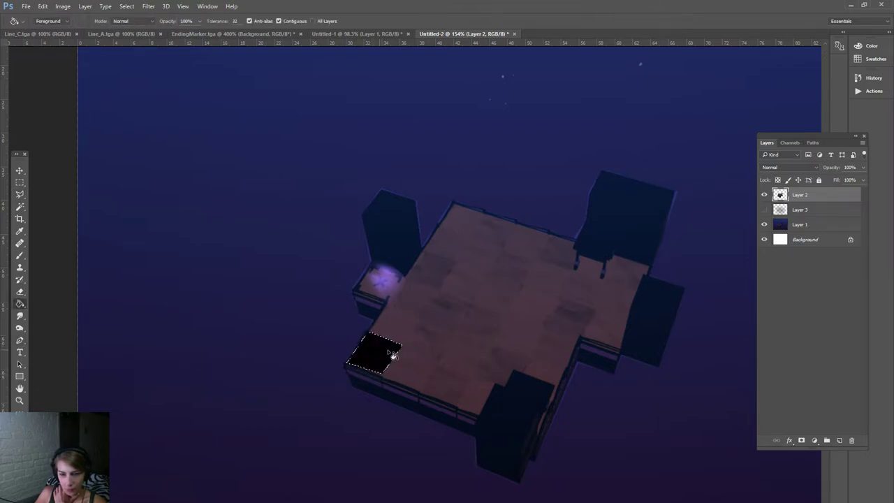
pyautogui.click(19, 170)
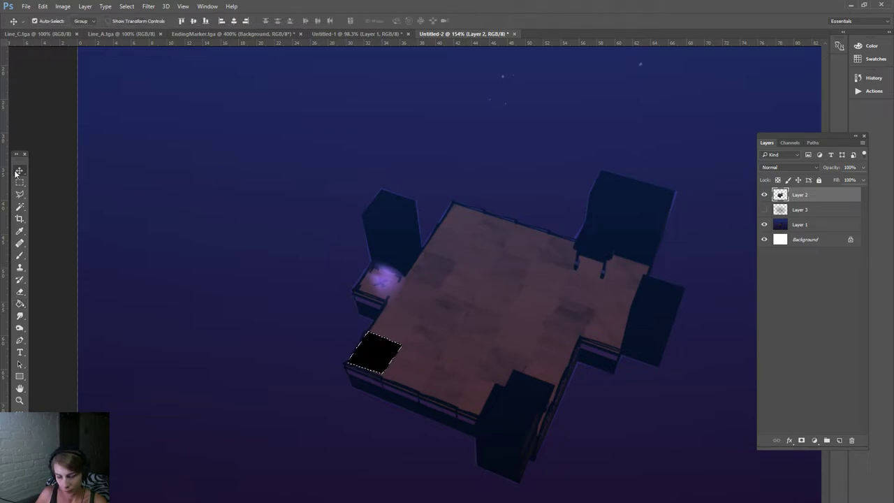
pyautogui.hotkey('ctrl', 'd')
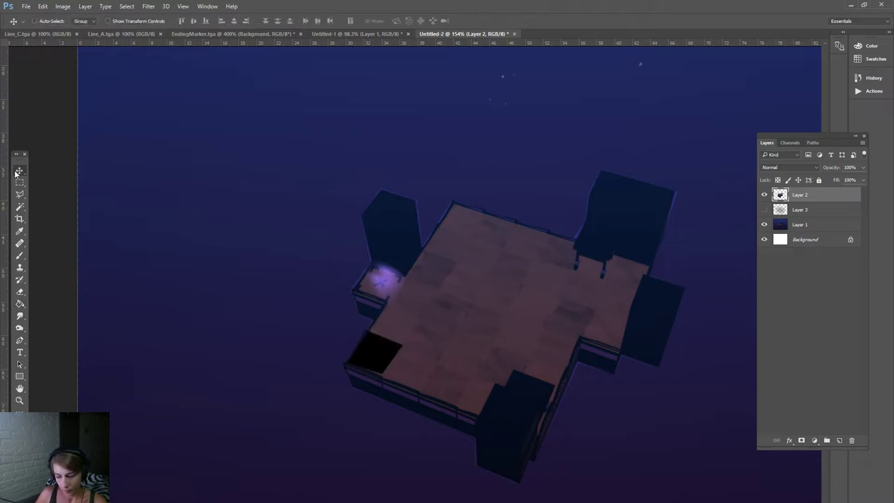
pyautogui.rightClick(807, 195)
pyautogui.click(701, 176)
pyautogui.click(471, 145)
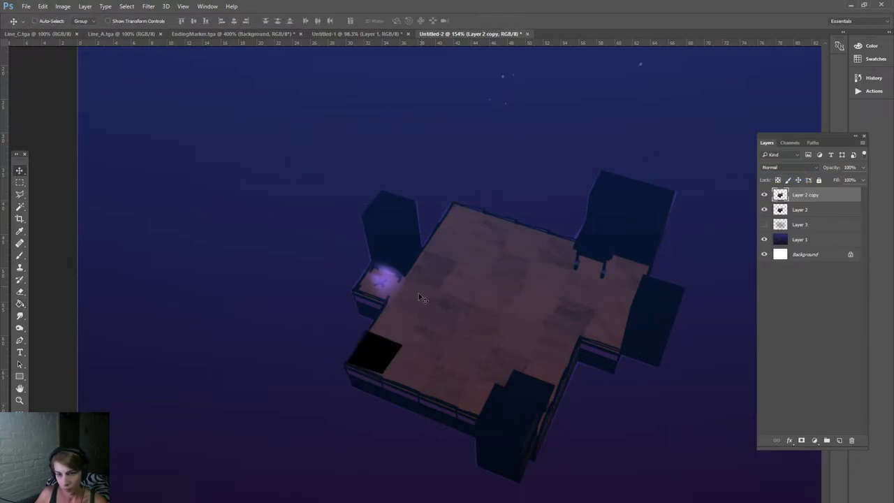
pyautogui.moveTo(382, 366); pyautogui.dragTo(434, 326)
pyautogui.hotkey('ctrl', 'z')
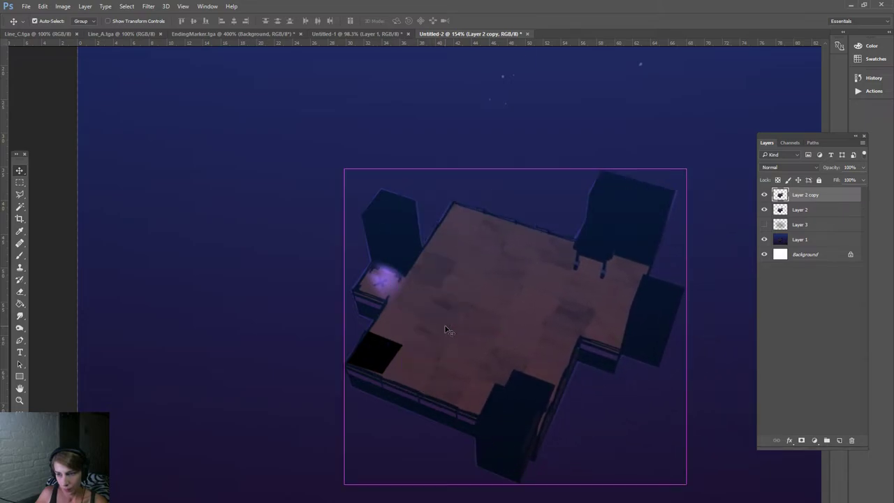
pyautogui.hotkey('ctrl', 'alt', 'z')
pyautogui.hotkey('ctrl', 'alt', 'z')
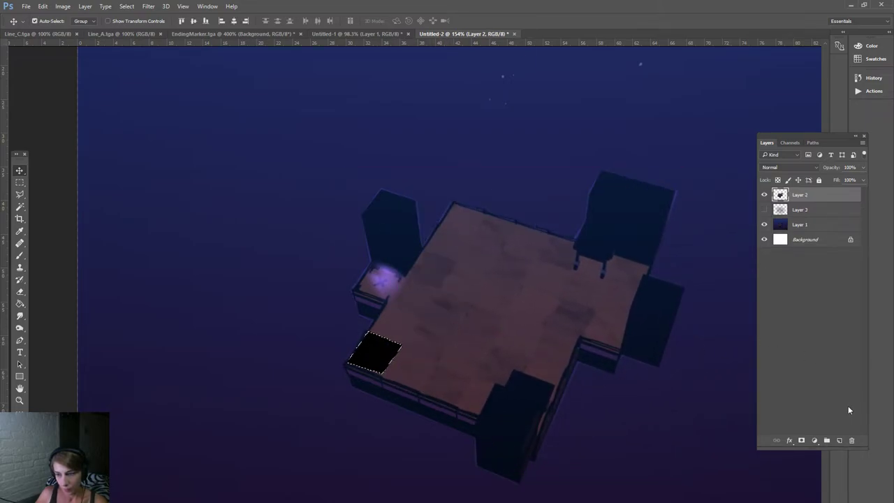
pyautogui.press('Delete')
# Fill the tile black on a new Layer 4 and duplicate it as Layer 4 copy.
pyautogui.click(839, 440)
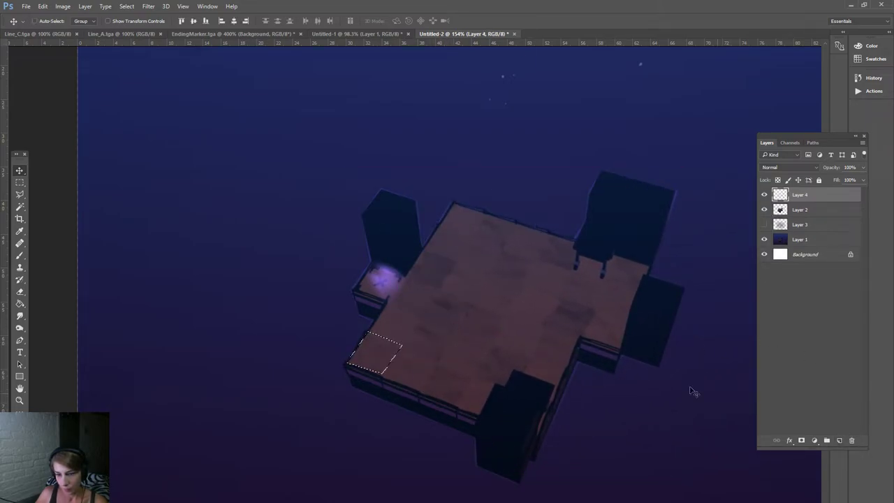
pyautogui.click(21, 305)
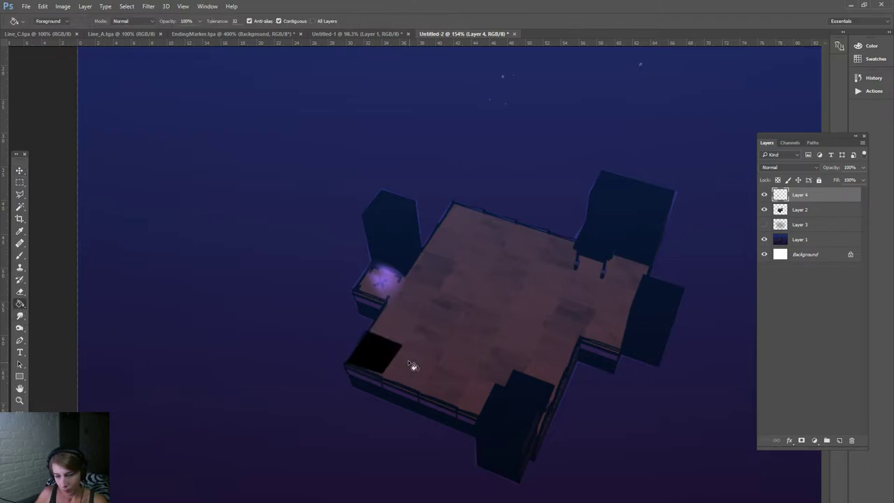
pyautogui.rightClick(822, 202)
pyautogui.click(738, 174)
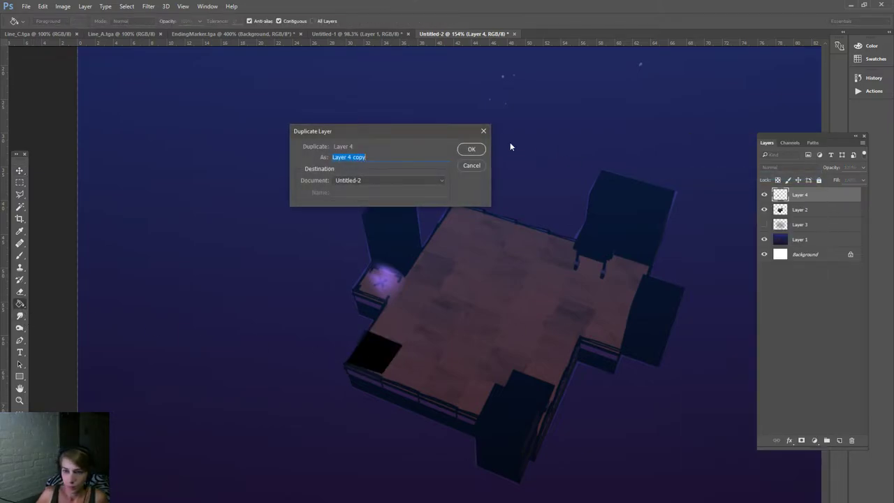
pyautogui.click(469, 150)
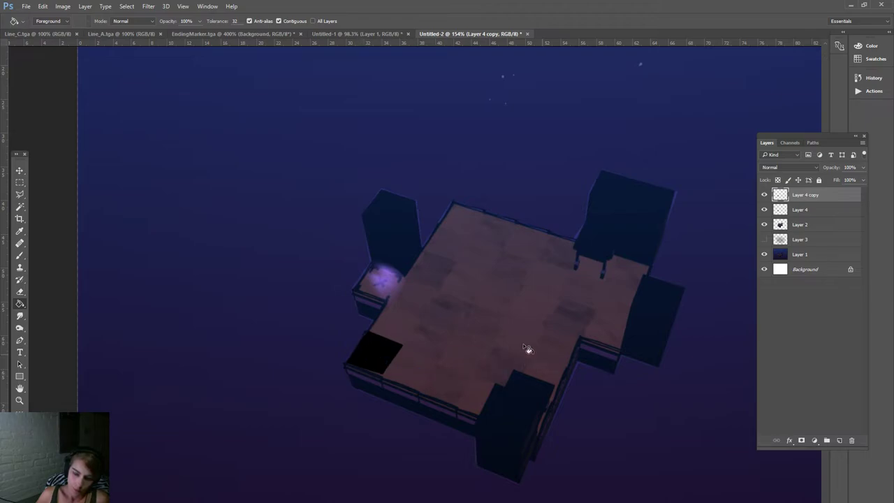
pyautogui.click(19, 171)
pyautogui.moveTo(367, 363); pyautogui.dragTo(461, 386)
pyautogui.hotkey('ctrl', 'z')
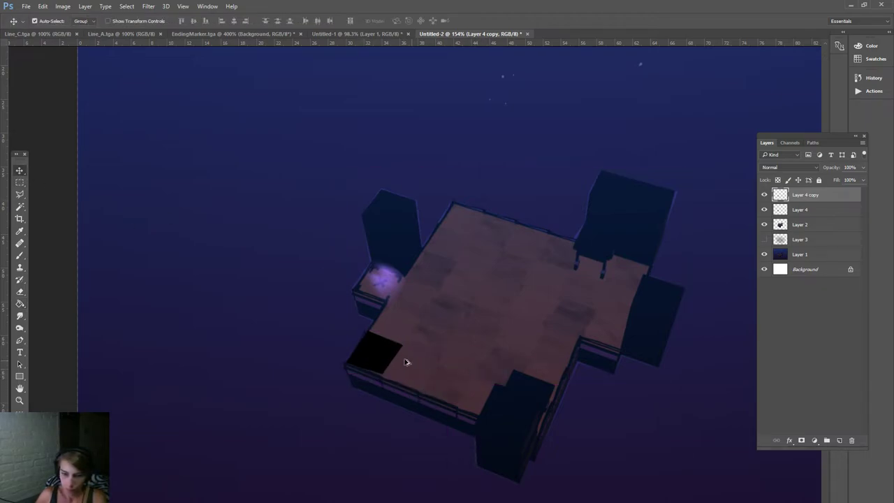
# Shift copied tiles into a checker pattern, merging each copy down into Layer 4.
pyautogui.moveTo(407, 362); pyautogui.dragTo(478, 389)
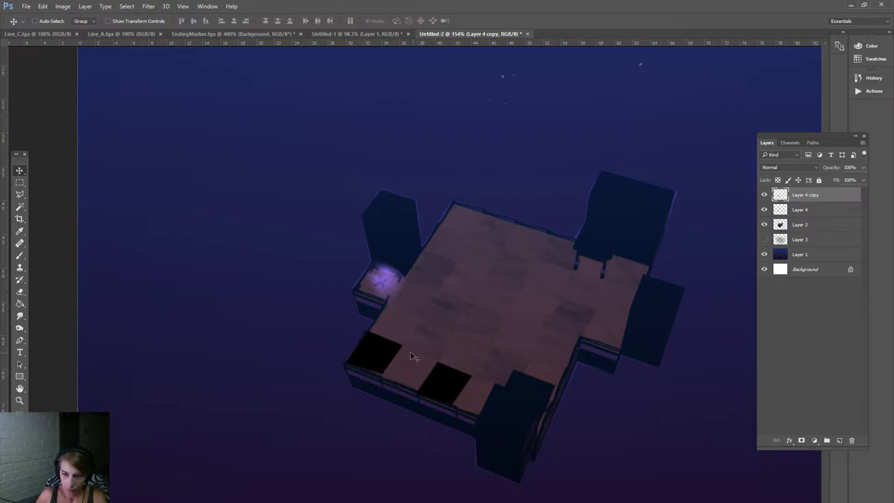
pyautogui.rightClick(830, 199)
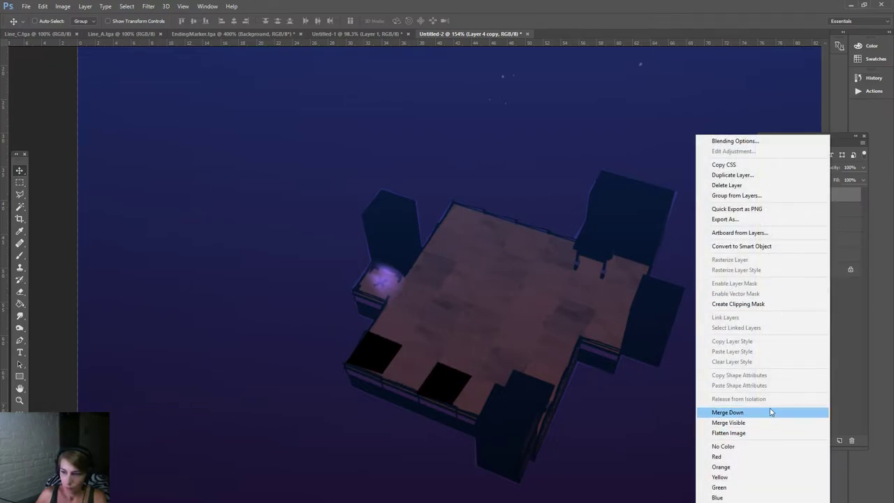
pyautogui.click(772, 411)
pyautogui.rightClick(810, 194)
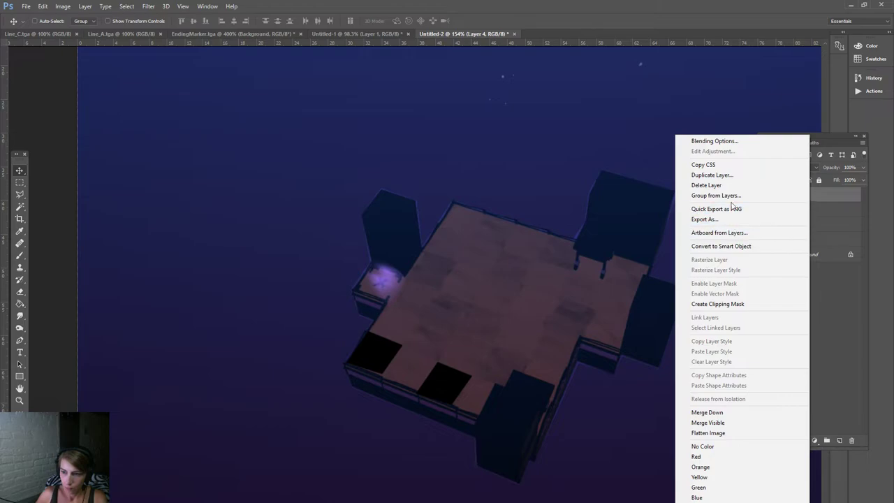
pyautogui.click(733, 176)
pyautogui.click(478, 152)
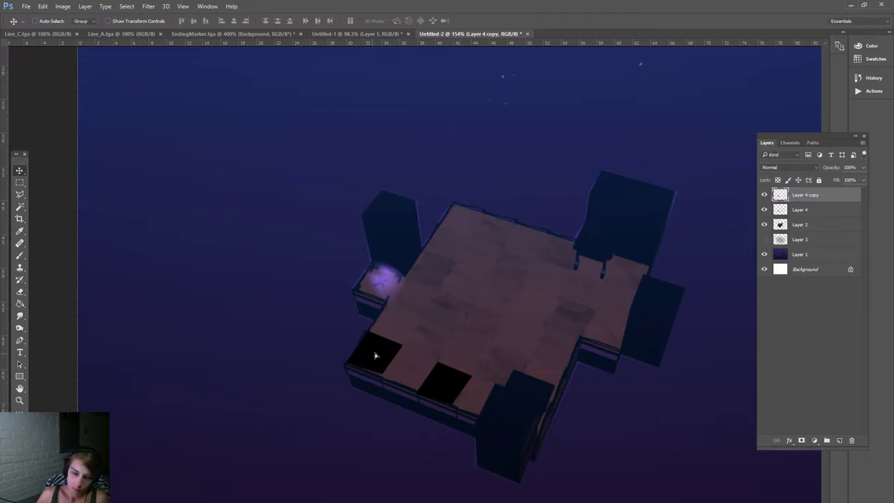
pyautogui.moveTo(374, 355); pyautogui.dragTo(428, 340)
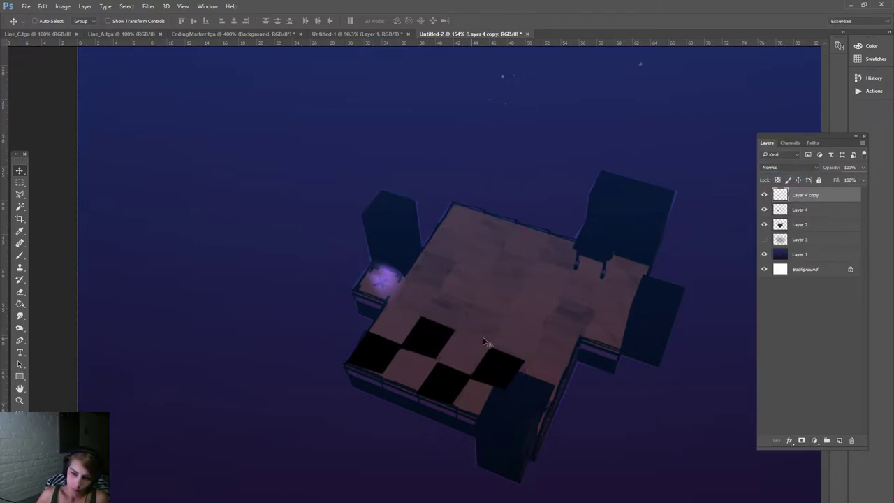
pyautogui.rightClick(802, 200)
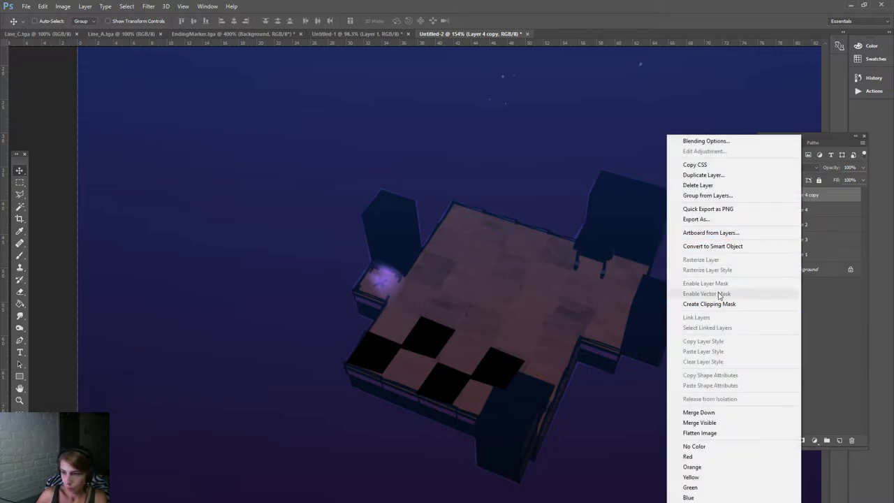
pyautogui.click(726, 412)
# Paste tile copies as Layers 5–7 and position them to extend the checkerboard rightward.
pyautogui.rightClick(798, 201)
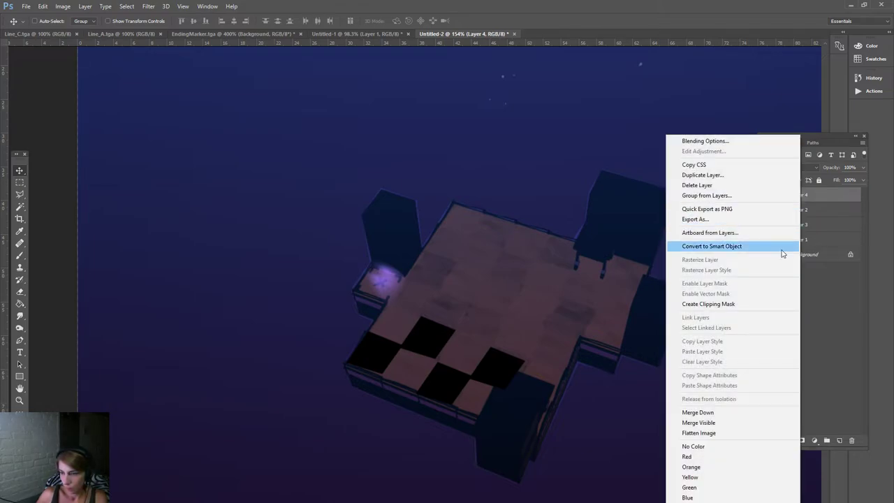
pyautogui.press('Escape')
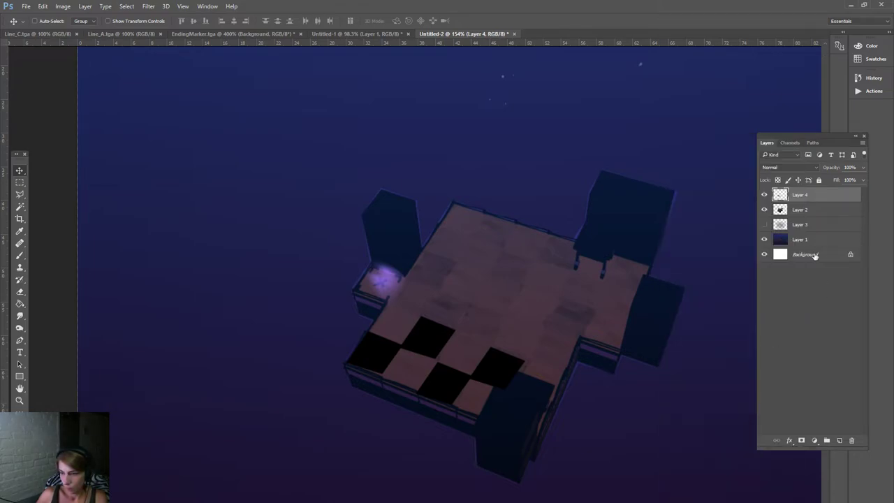
pyautogui.hotkey('ctrl', 'v')
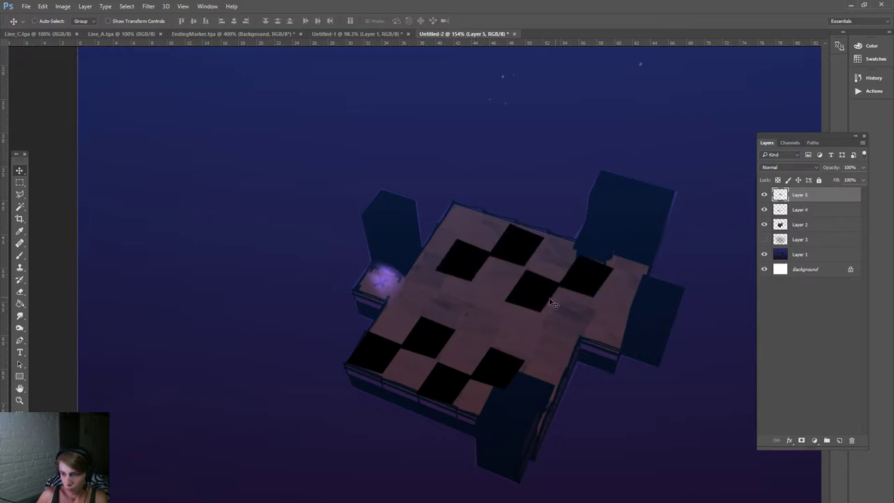
pyautogui.moveTo(550, 302); pyautogui.dragTo(558, 262)
pyautogui.hotkey('ctrl', 'v')
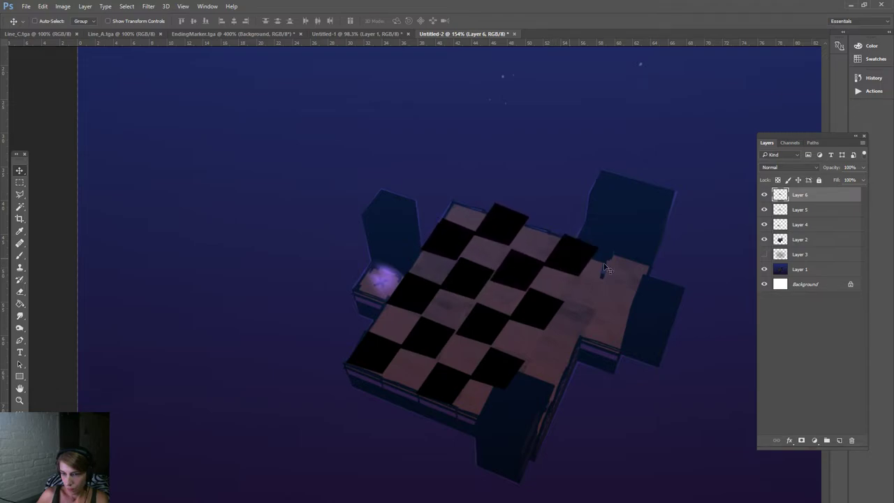
pyautogui.keyDown('alt'); pyautogui.moveTo(572, 370); pyautogui.dragTo(676, 360); pyautogui.keyUp('alt')
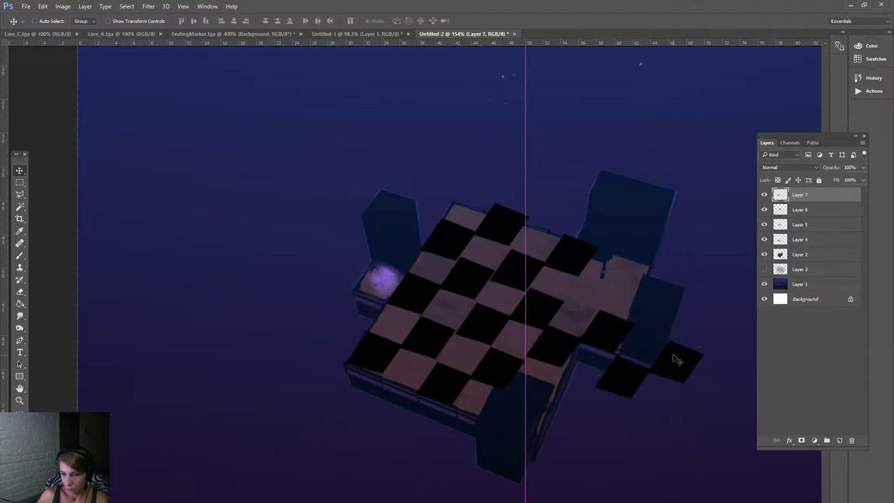
# Cut away the tiles spilling off the floor's right edge with a Polygonal Lasso selection.
pyautogui.click(19, 195)
pyautogui.click(600, 361)
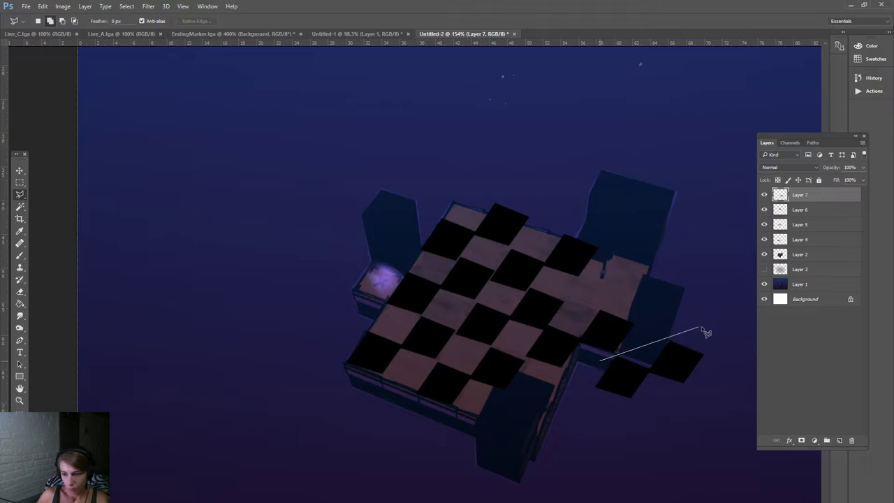
pyautogui.click(712, 327)
pyautogui.click(734, 359)
pyautogui.doubleClick(608, 454)
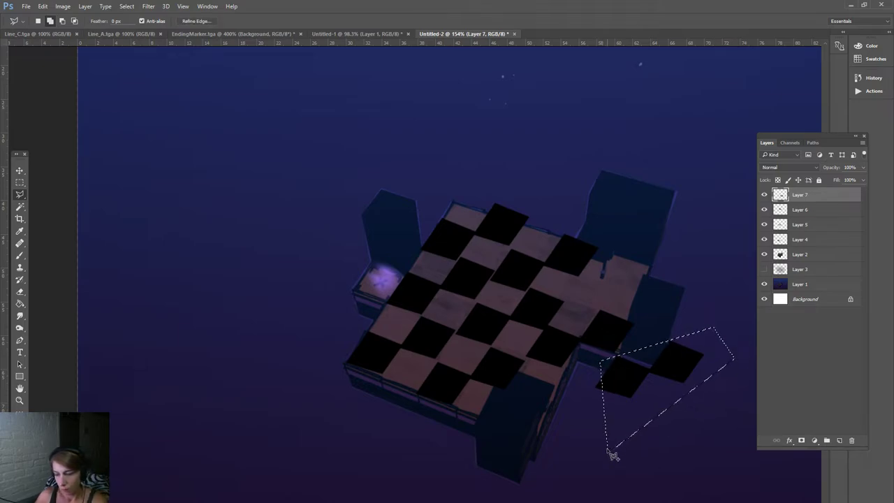
pyautogui.press('Delete')
pyautogui.hotkey('ctrl', 'd')
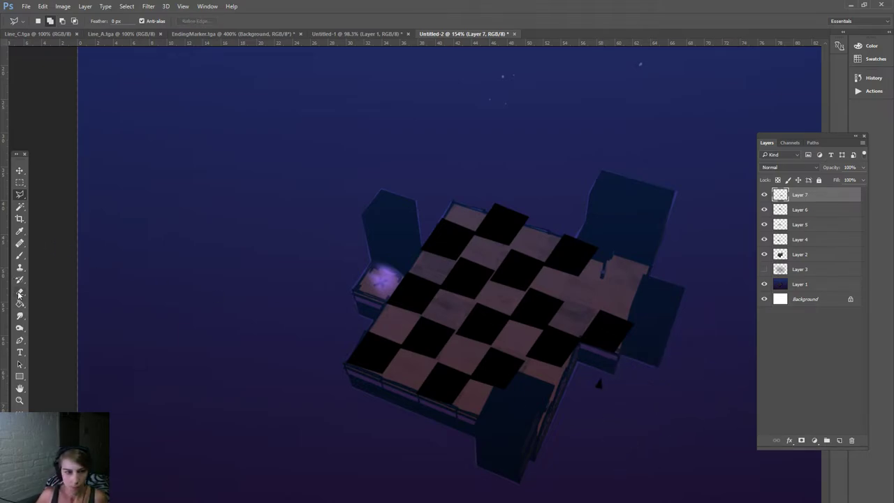
# Copy the tiles onto a new Layer 8 and slide them right across the floor.
pyautogui.click(20, 292)
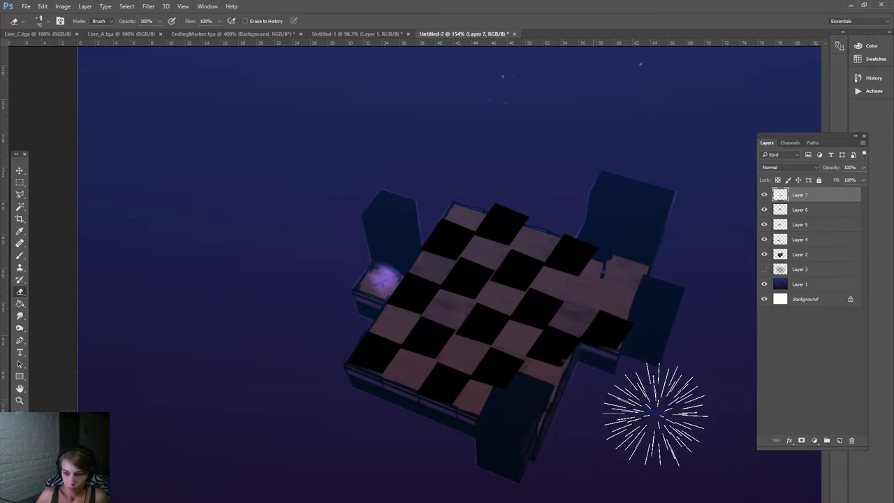
pyautogui.click(19, 171)
pyautogui.keyDown('alt'); pyautogui.moveTo(132, 190); pyautogui.dragTo(73, 186); pyautogui.keyUp('alt')
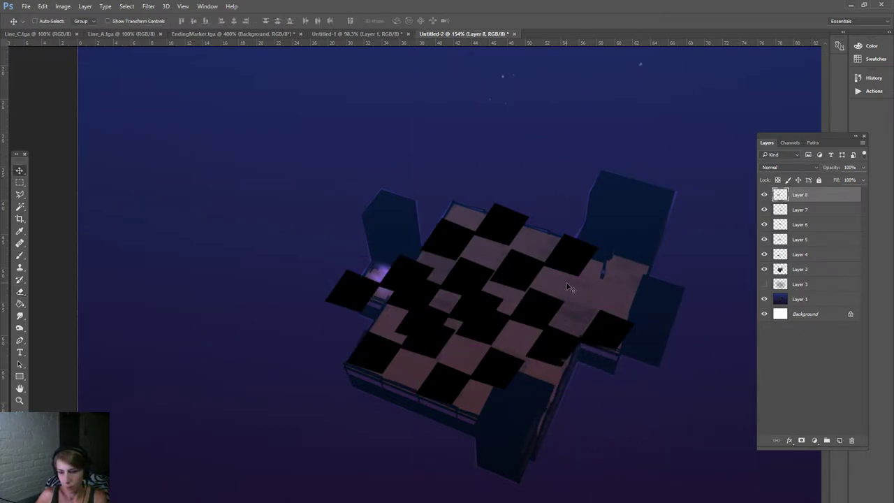
pyautogui.moveTo(486, 311)
pyautogui.mouseDown()
pyautogui.moveTo(733, 312)
pyautogui.moveTo(638, 281)
pyautogui.mouseUp()
# Merge the checkerboard square layers, Layers 4 through 8, into Layer 8.
pyautogui.click(19, 194)
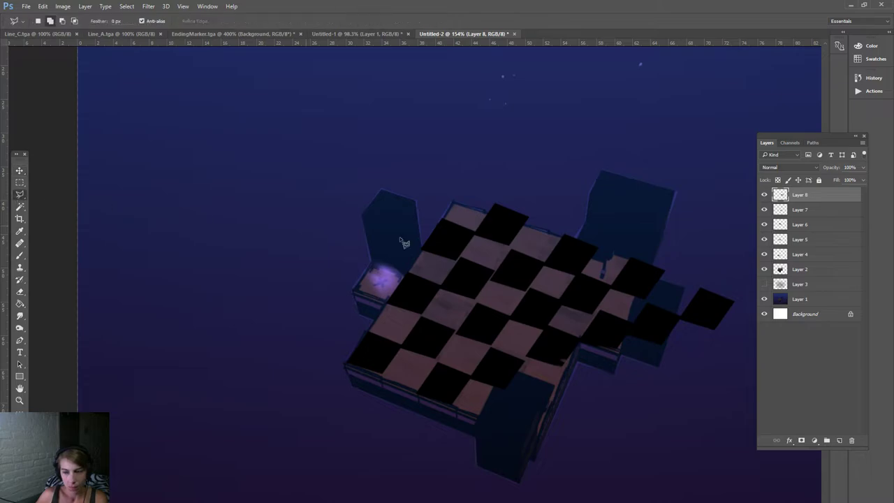
pyautogui.keyDown('shift'); pyautogui.click(811, 257); pyautogui.keyUp('shift')
pyautogui.rightClick(811, 257)
pyautogui.click(745, 411)
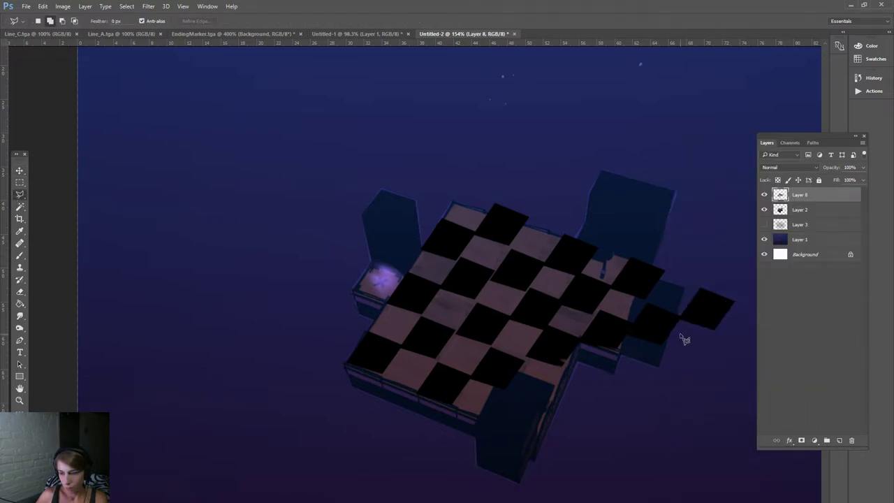
# Delete the stray black squares hanging past the floor's right edge.
pyautogui.click(619, 362)
pyautogui.click(649, 264)
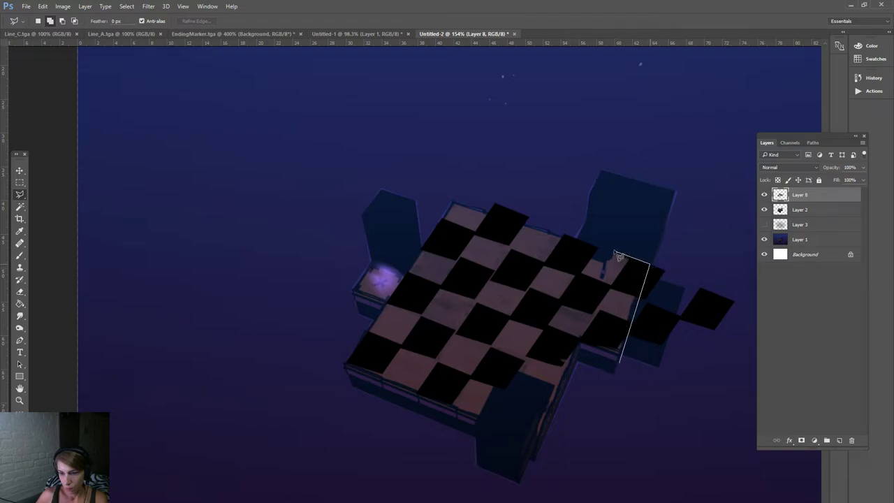
pyautogui.click(441, 202)
pyautogui.click(704, 148)
pyautogui.click(757, 269)
pyautogui.doubleClick(724, 418)
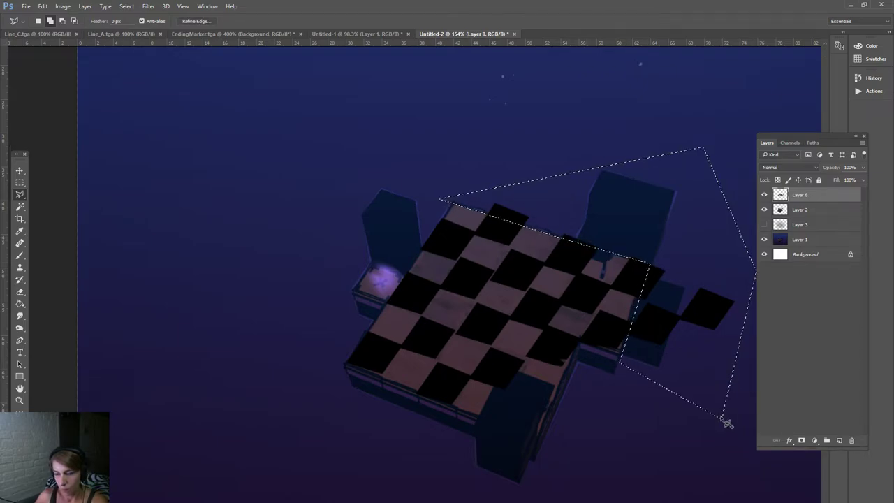
pyautogui.press('Delete')
pyautogui.hotkey('ctrl', 'd')
# View at actual size, compare the checkerboard on and off, and set it to 50% opacity.
pyautogui.hotkey('ctrl', '1')
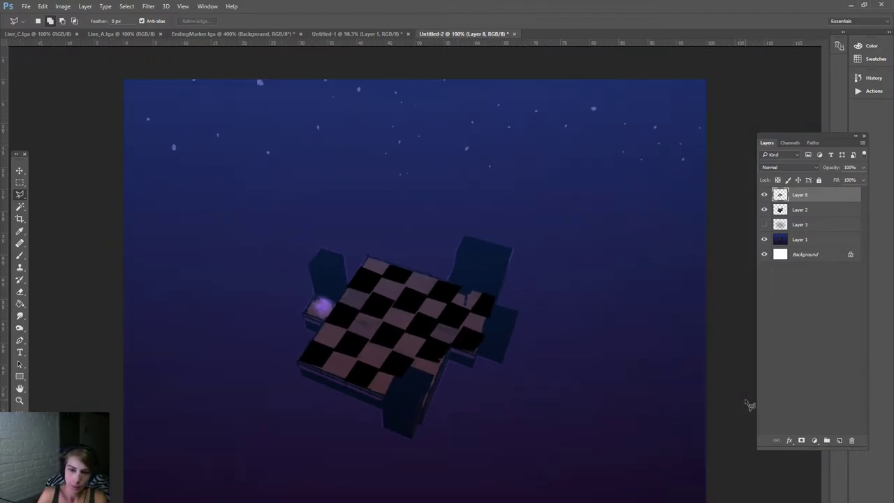
pyautogui.click(764, 194)
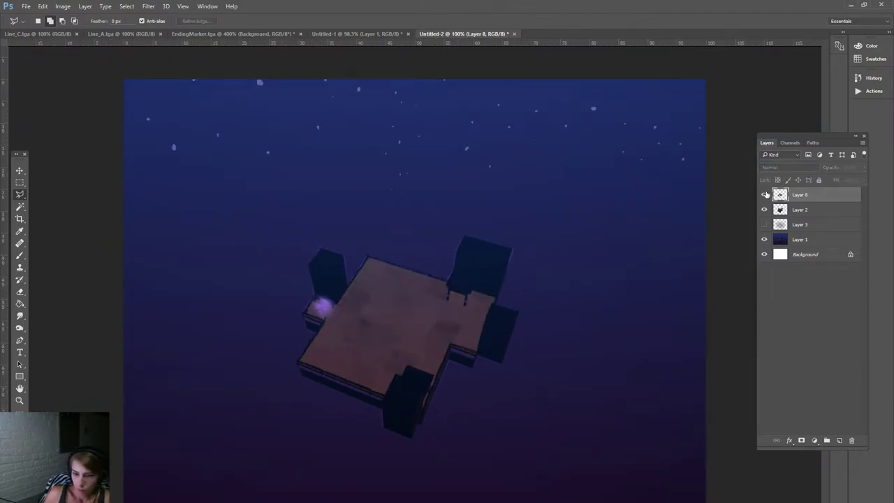
pyautogui.click(765, 194)
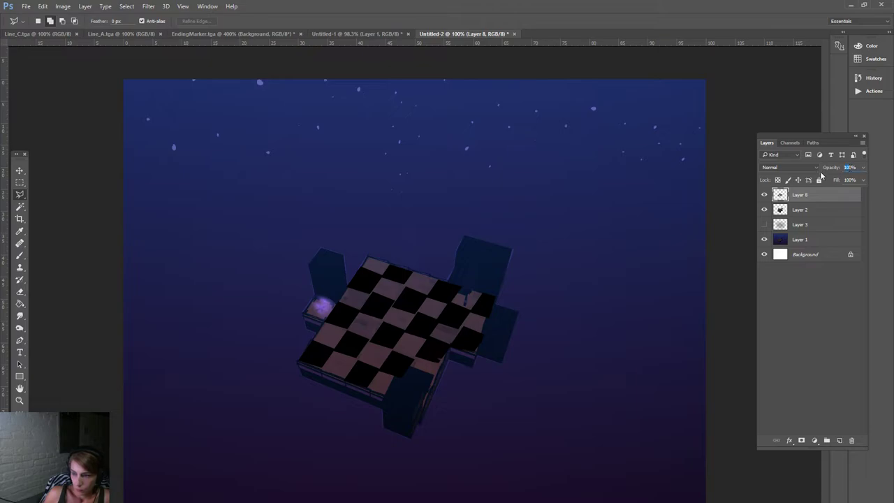
pyautogui.press('5')
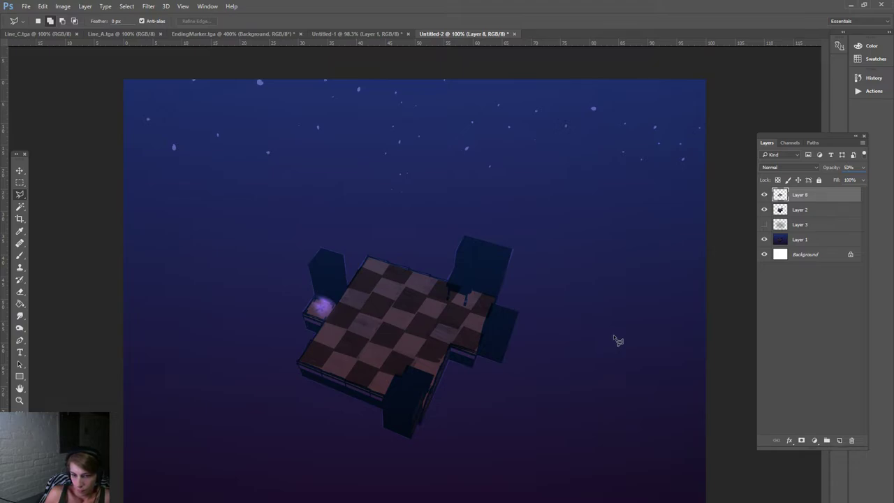
# Toggle Layer 2 and checkerboard visibility to compare, then reselect the checkerboard Layer 8.
pyautogui.click(796, 210)
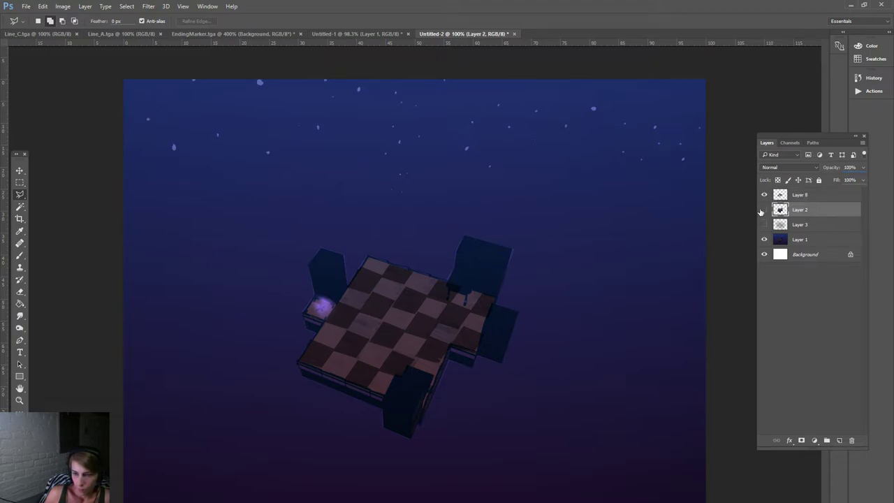
pyautogui.click(763, 209)
pyautogui.click(763, 209)
pyautogui.click(762, 197)
pyautogui.click(764, 209)
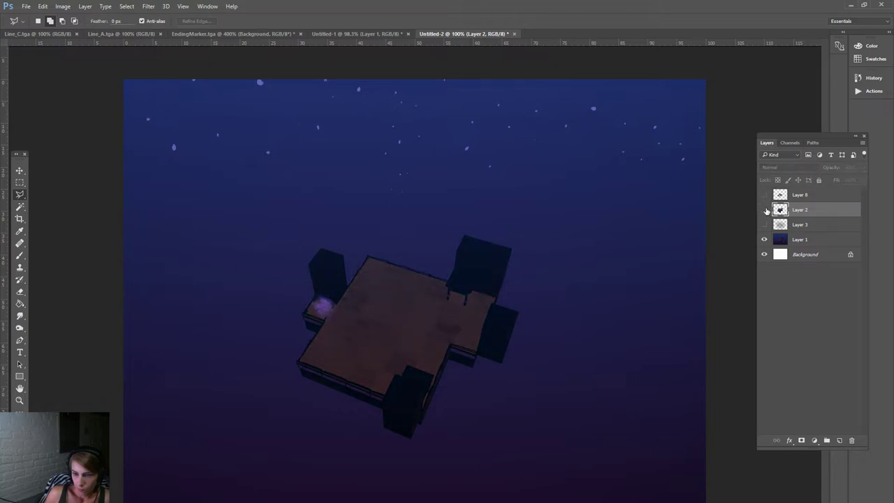
pyautogui.click(764, 209)
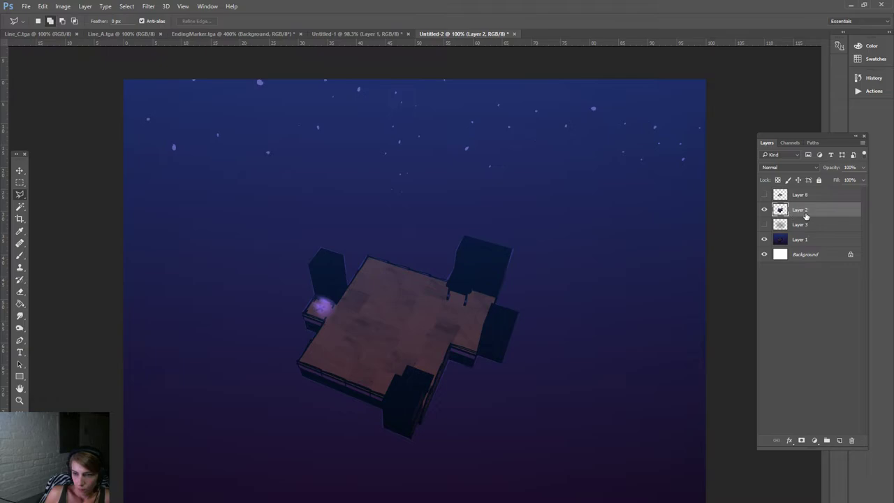
pyautogui.click(764, 195)
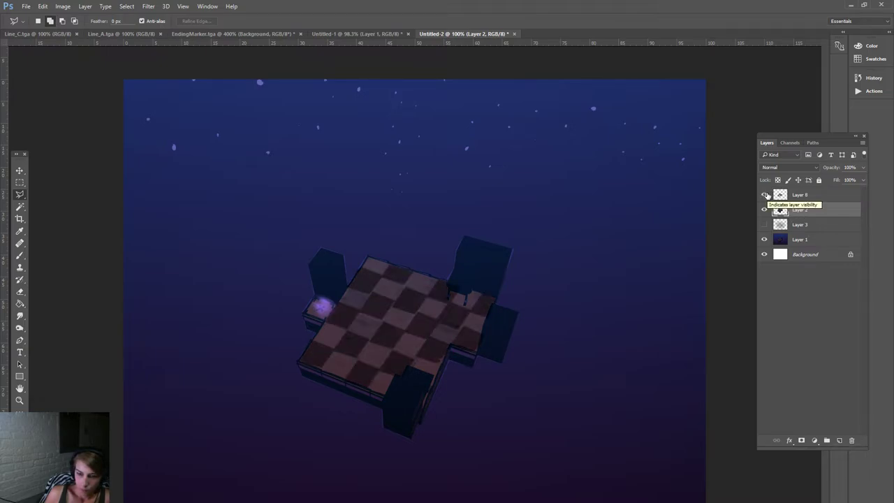
pyautogui.click(818, 195)
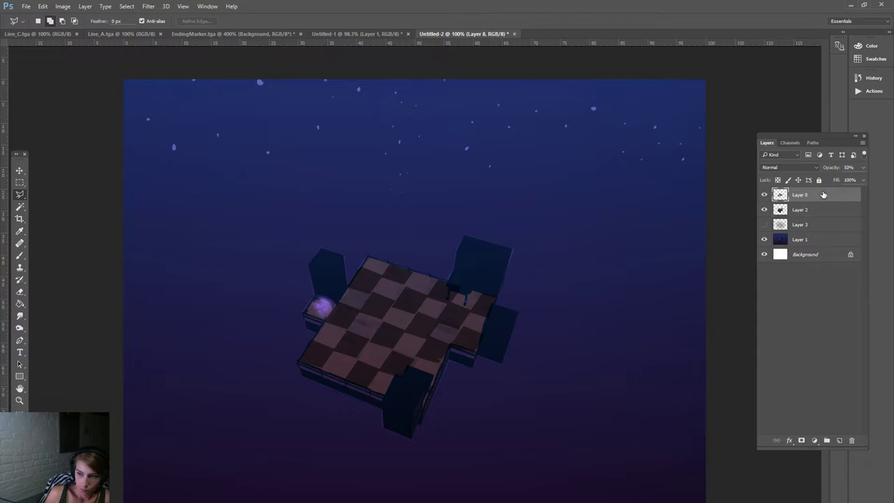
pyautogui.click(63, 7)
pyautogui.moveTo(115, 30)
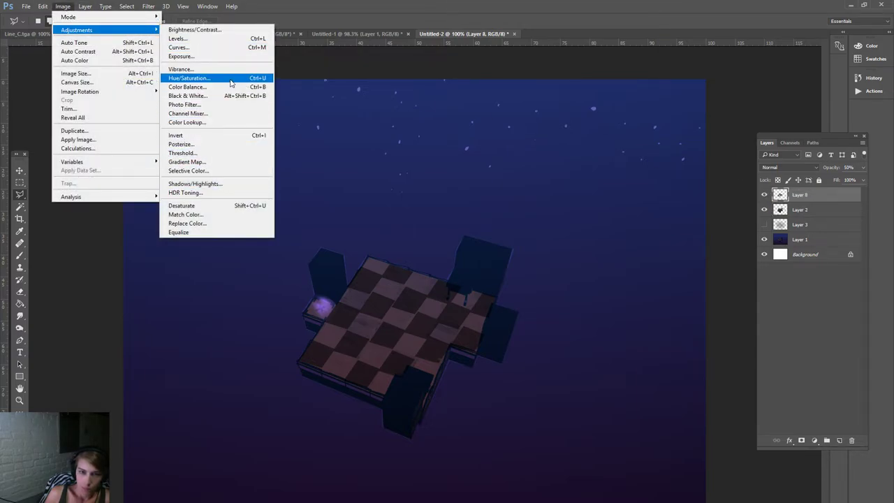
# Colorize Layer 8's tiles violet with Hue/Saturation: Hue 246, Saturation 52, Lightness +18.
pyautogui.click(202, 78)
pyautogui.moveTo(645, 193); pyautogui.dragTo(667, 198)
pyautogui.click(736, 199)
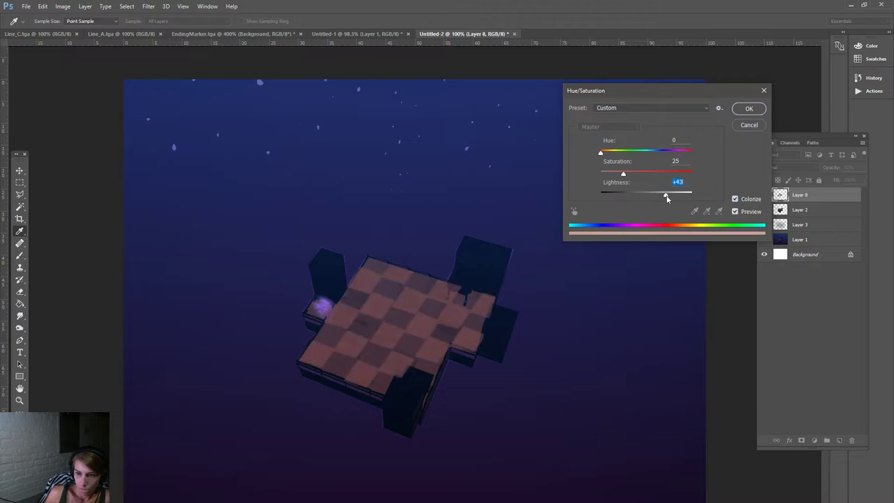
pyautogui.moveTo(631, 175); pyautogui.dragTo(663, 179)
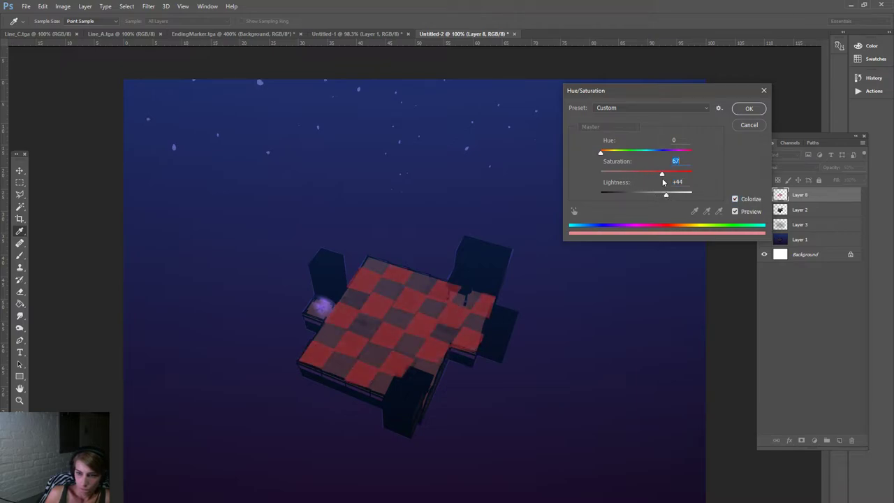
pyautogui.moveTo(602, 152); pyautogui.dragTo(653, 197)
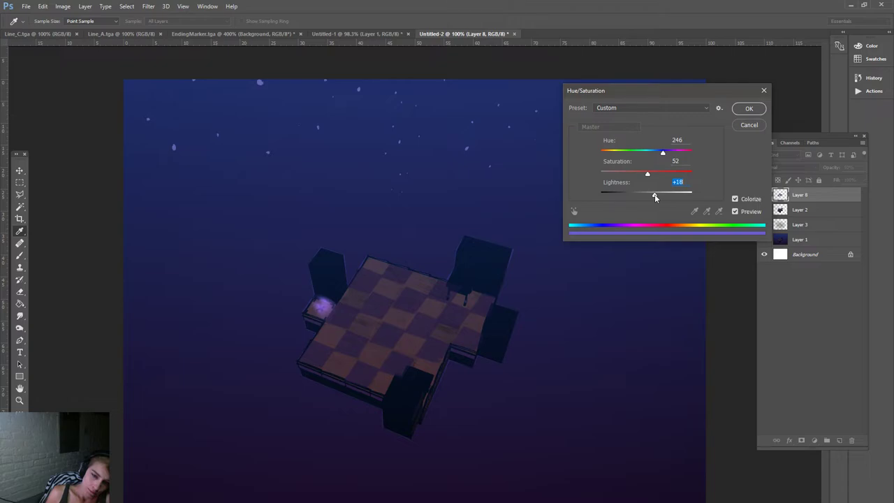
pyautogui.click(749, 109)
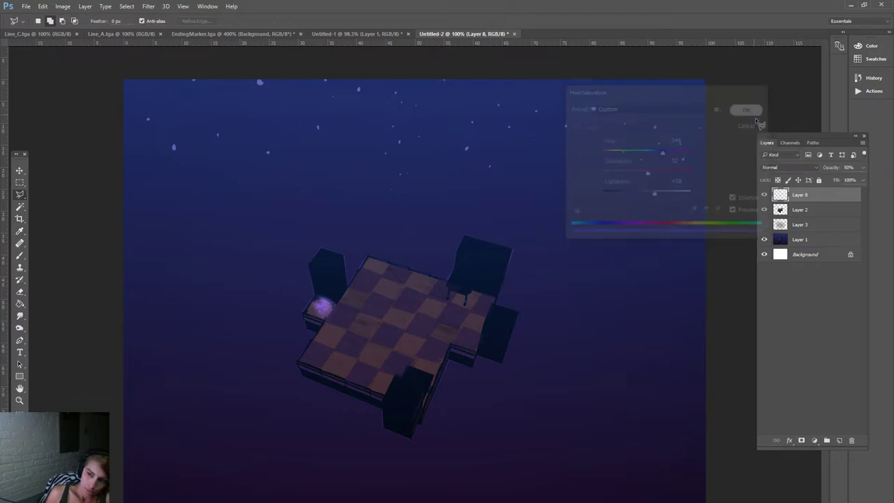
# Hide the checkerboard, zoom in on the floor, and add a new empty Layer 9.
pyautogui.click(764, 195)
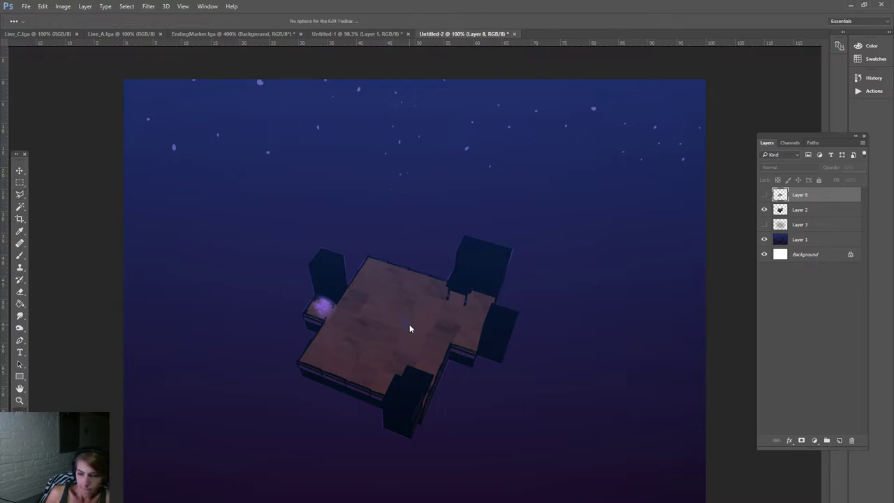
pyautogui.click(19, 400)
pyautogui.moveTo(365, 334); pyautogui.dragTo(382, 351)
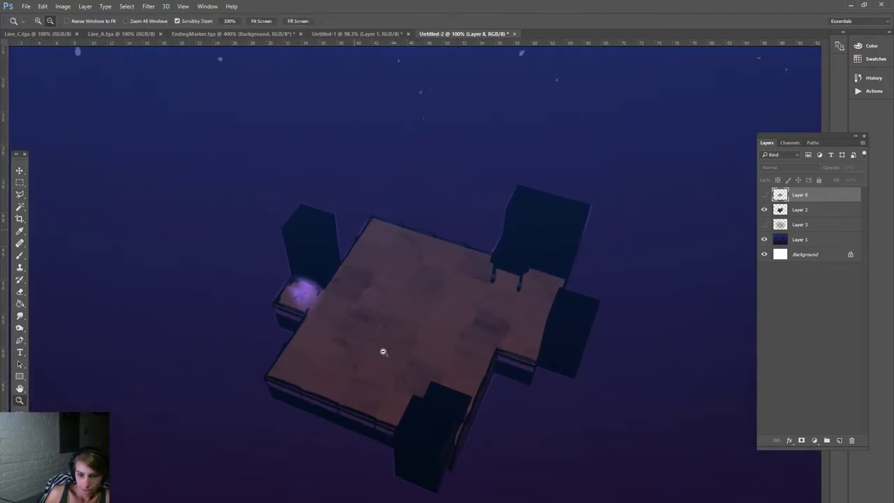
pyautogui.click(839, 440)
# Set up the Brush tool with a smaller tip at 100% opacity.
pyautogui.click(20, 255)
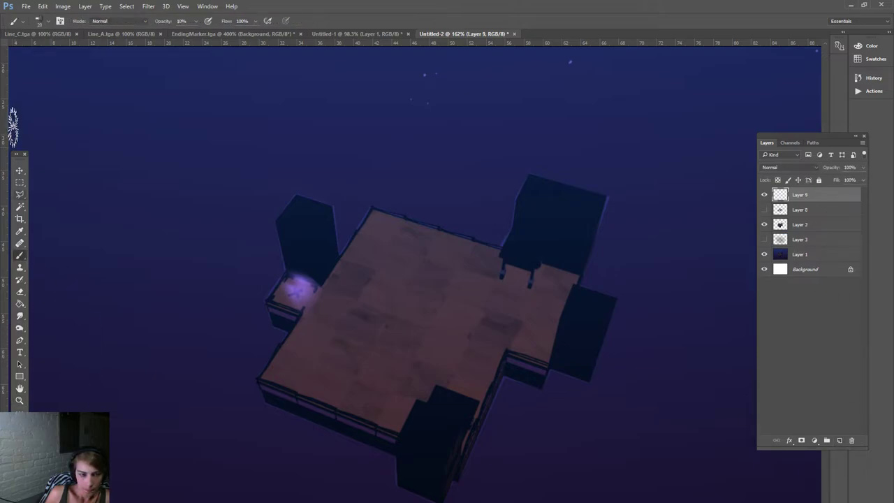
pyautogui.click(47, 21)
pyautogui.click(64, 90)
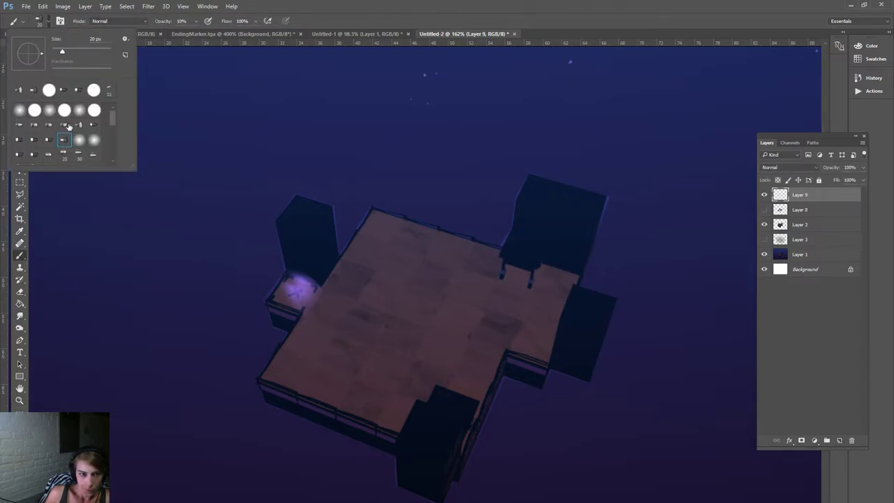
pyautogui.click(94, 124)
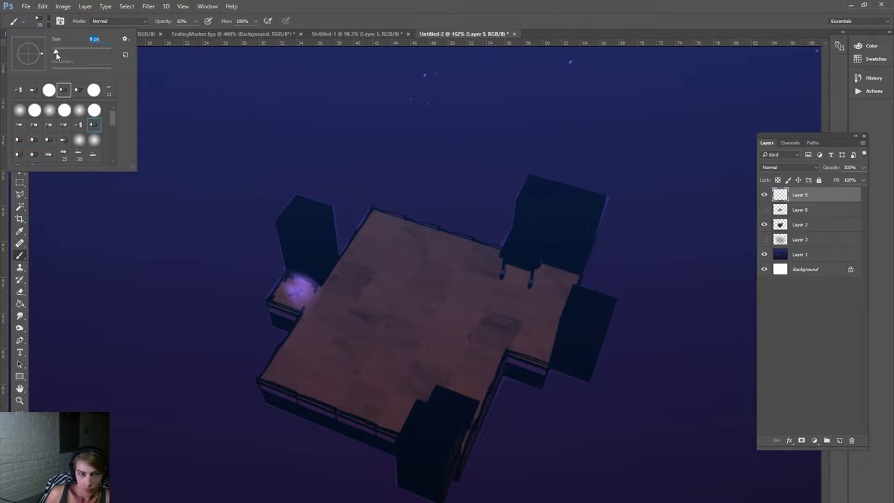
pyautogui.click(435, 142)
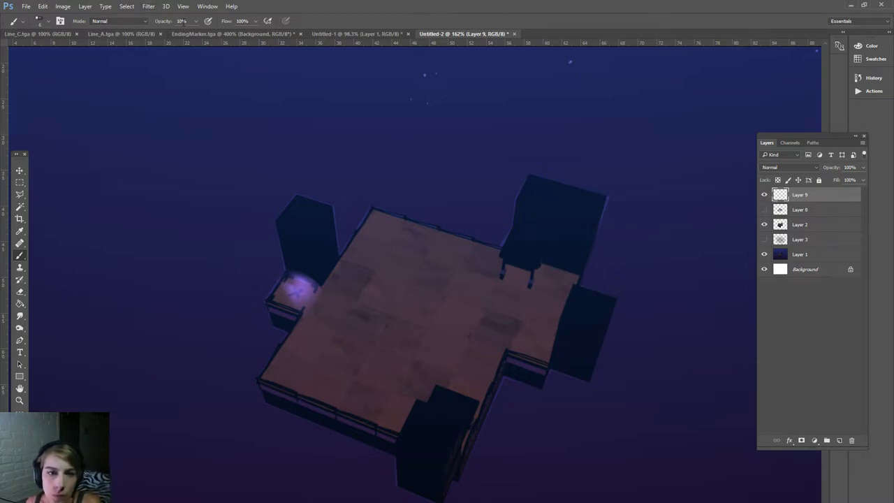
pyautogui.press('0')
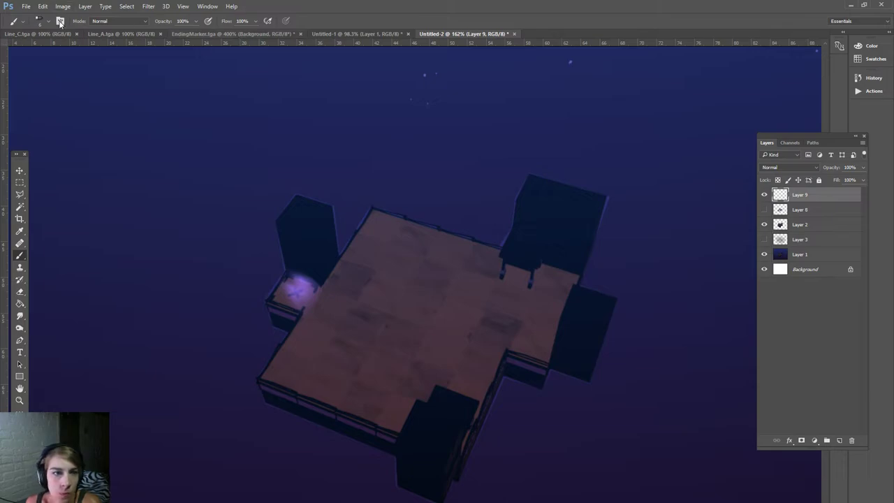
# Test a dark line across the floor, undo it, and choose a thinner brush size.
pyautogui.click(40, 21)
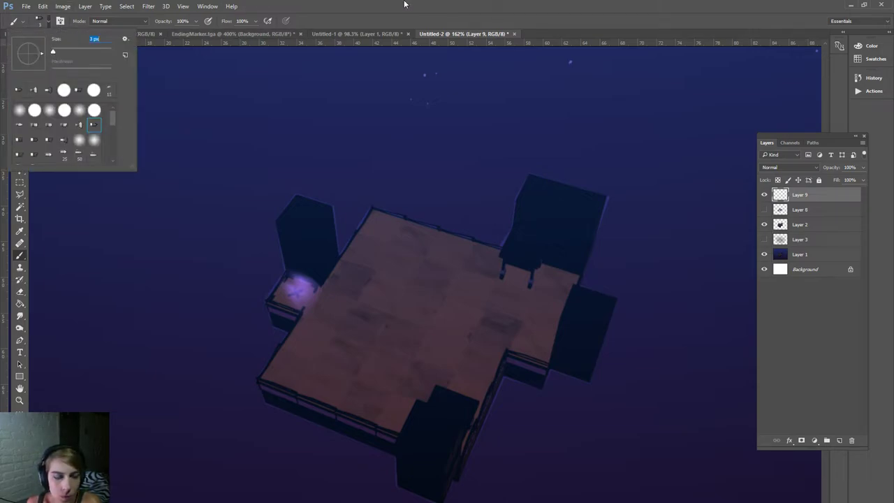
pyautogui.press('Return')
pyautogui.moveTo(339, 257); pyautogui.dragTo(559, 318)
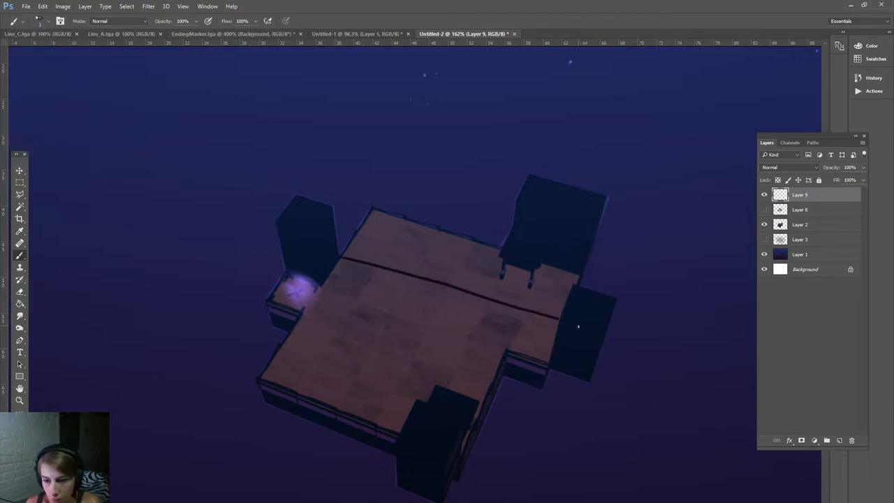
pyautogui.hotkey('ctrl', 'z')
pyautogui.click(40, 21)
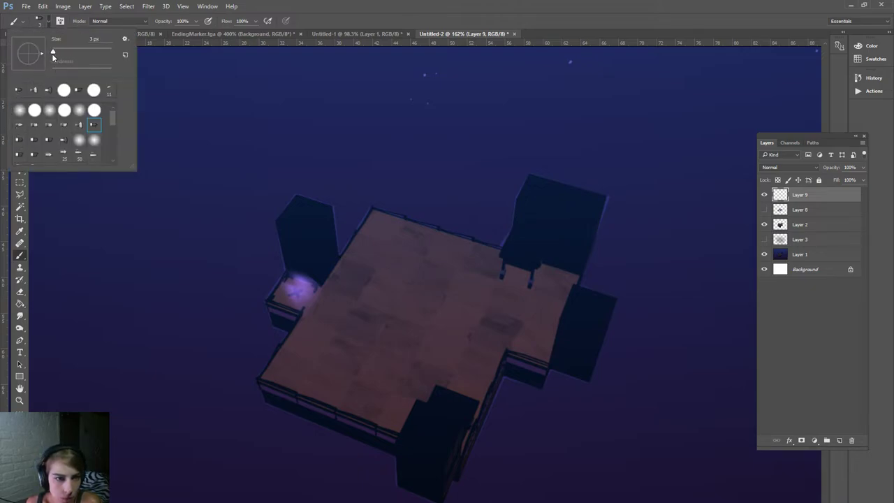
pyautogui.click(394, 3)
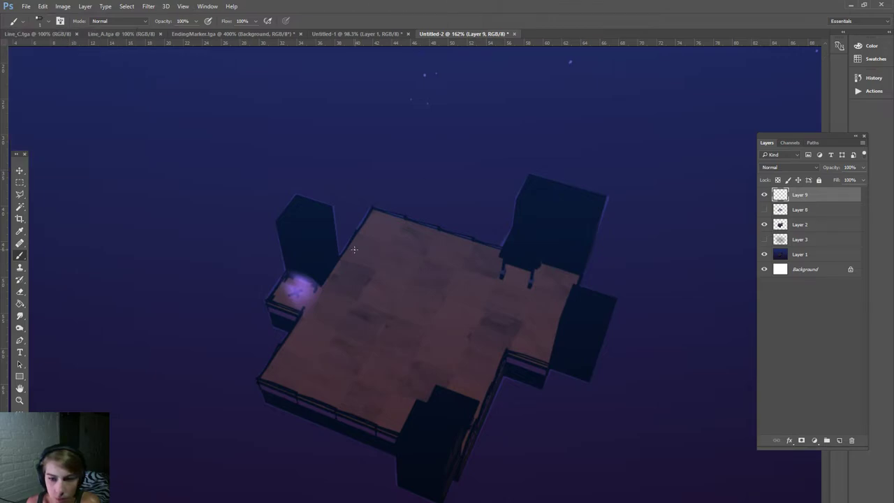
# Paint the first dark tile lines across the floor, undoing the misplaced strokes.
pyautogui.moveTo(338, 258); pyautogui.dragTo(559, 326)
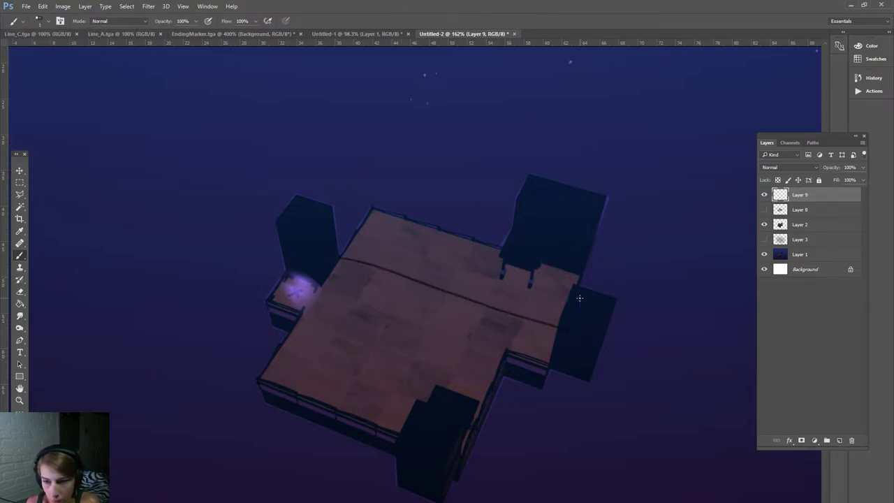
pyautogui.hotkey('ctrl', 'z')
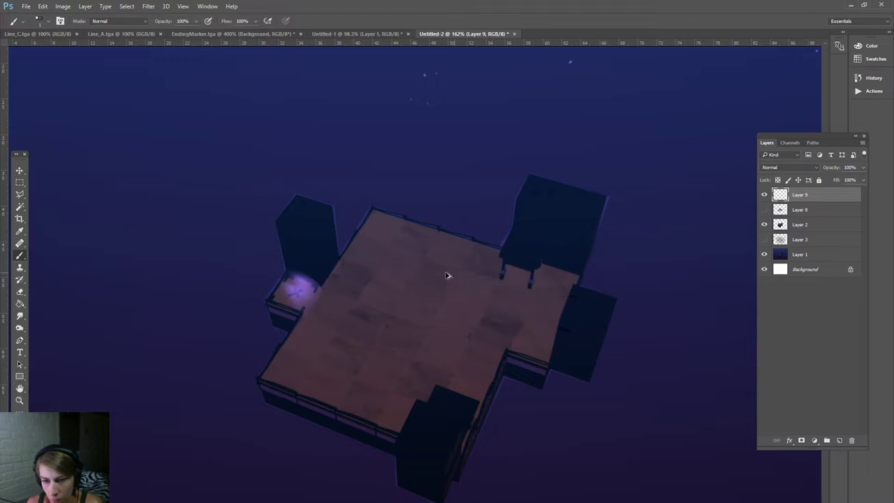
pyautogui.moveTo(341, 258)
pyautogui.mouseDown()
pyautogui.moveTo(559, 327)
pyautogui.moveTo(519, 286)
pyautogui.moveTo(359, 238)
pyautogui.mouseUp()
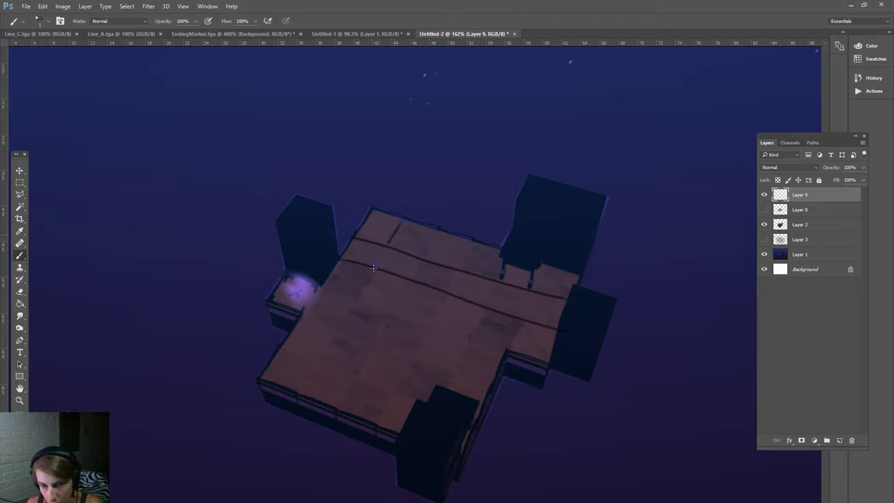
pyautogui.moveTo(373, 268); pyautogui.dragTo(300, 405)
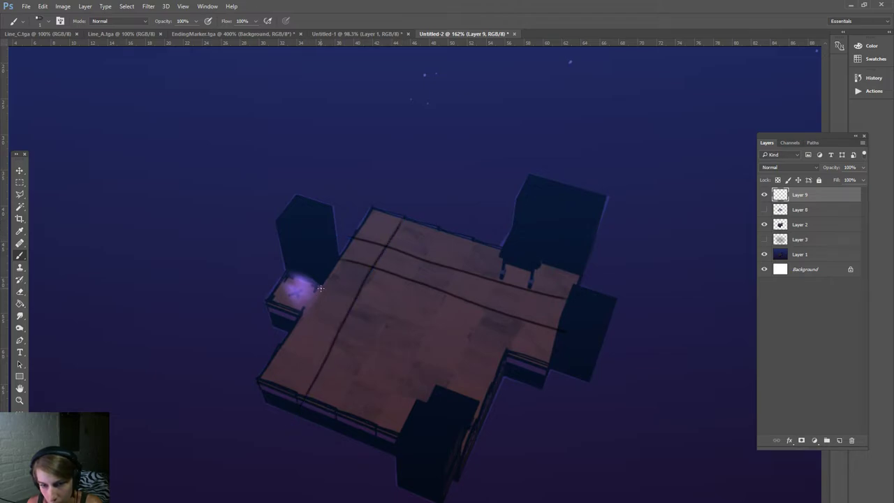
pyautogui.moveTo(320, 288)
pyautogui.mouseDown()
pyautogui.moveTo(515, 349)
pyautogui.moveTo(300, 283)
pyautogui.mouseUp()
pyautogui.hotkey('ctrl', 'z')
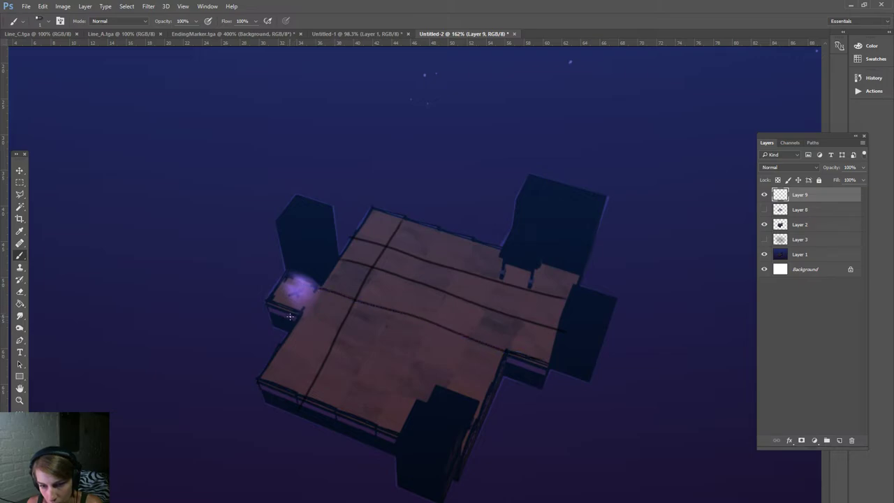
pyautogui.moveTo(308, 316); pyautogui.dragTo(521, 396)
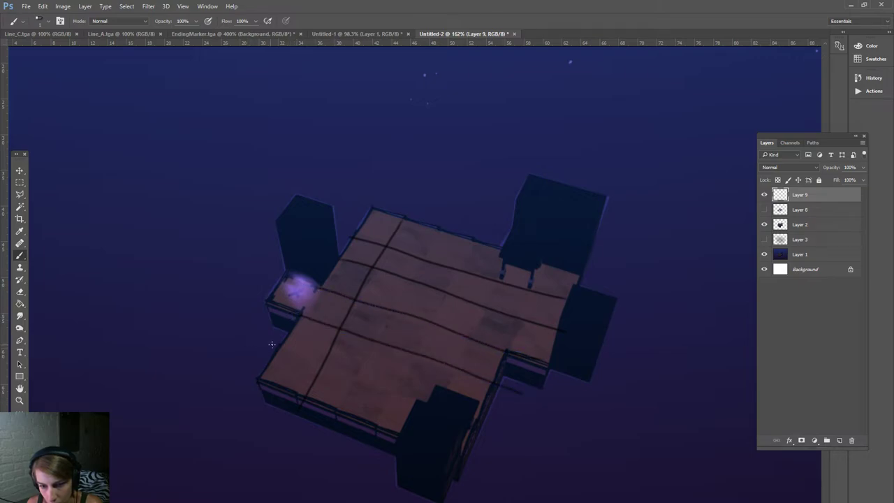
pyautogui.moveTo(271, 344); pyautogui.dragTo(453, 408)
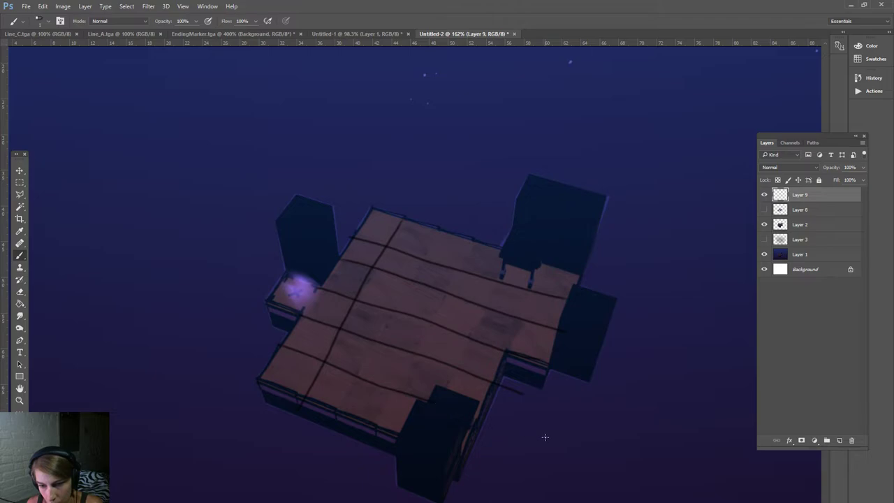
# Add crossing tile lines down the floor to complete the grid, then check it against hidden.
pyautogui.moveTo(493, 285); pyautogui.dragTo(432, 421)
pyautogui.moveTo(472, 242); pyautogui.dragTo(367, 441)
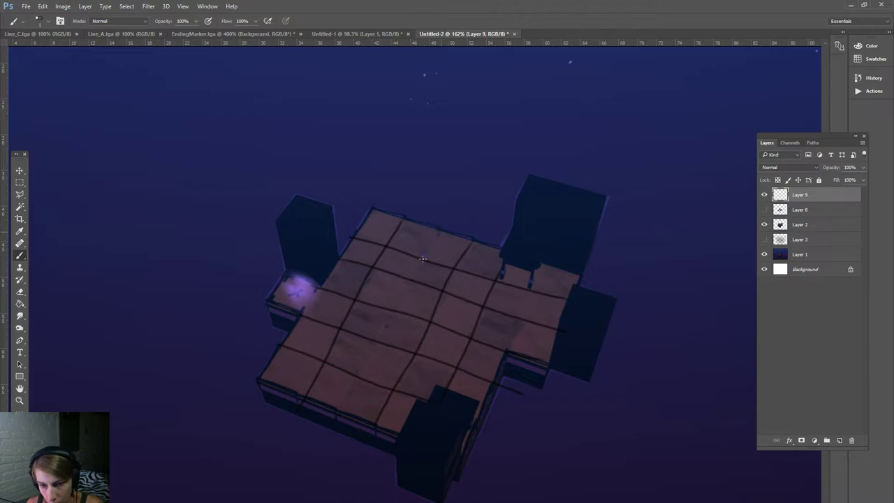
pyautogui.moveTo(422, 259); pyautogui.dragTo(329, 427)
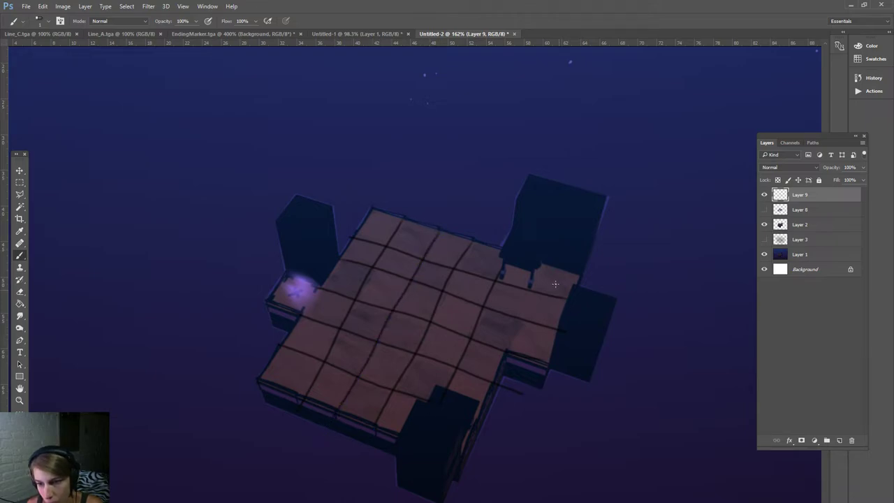
pyautogui.moveTo(542, 265); pyautogui.dragTo(500, 375)
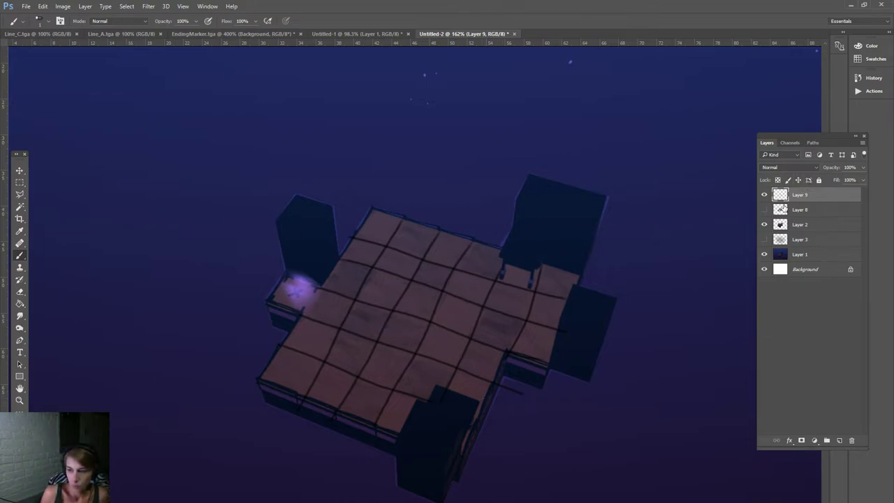
pyautogui.click(764, 195)
pyautogui.click(764, 195)
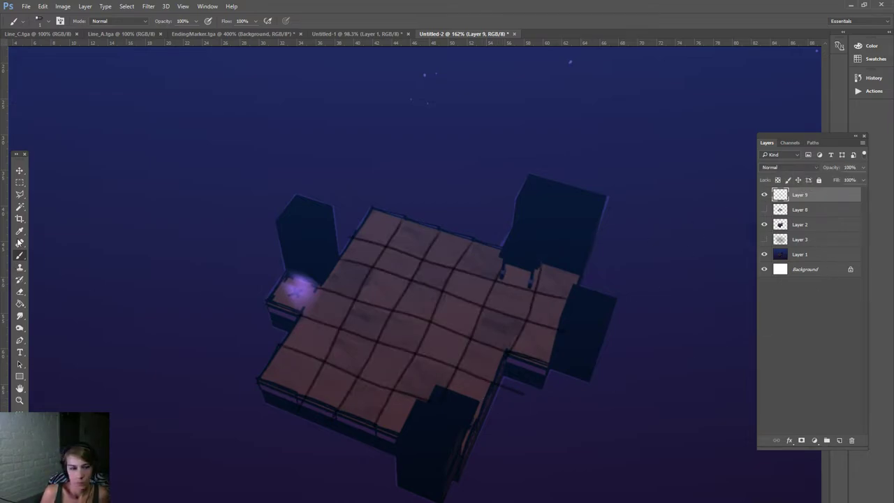
# Make a test Polygonal Lasso selection right of the floor and deselect it.
pyautogui.click(20, 193)
pyautogui.click(493, 393)
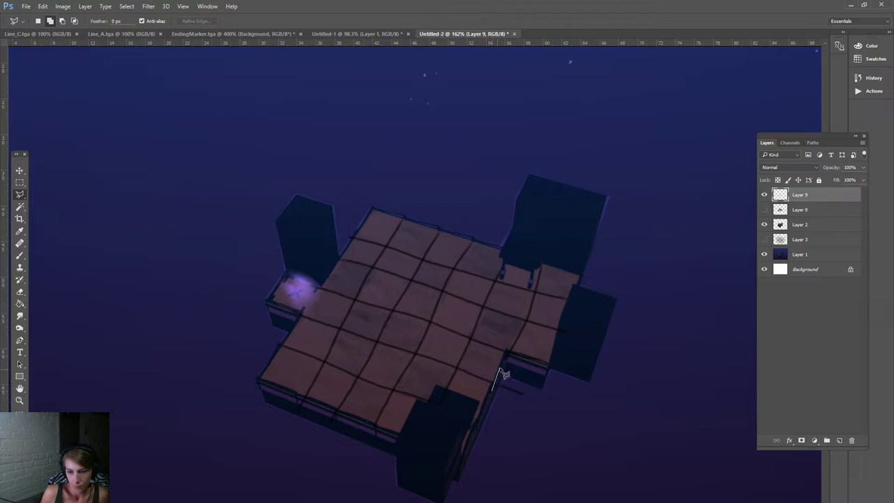
pyautogui.click(503, 364)
pyautogui.click(546, 391)
pyautogui.doubleClick(534, 431)
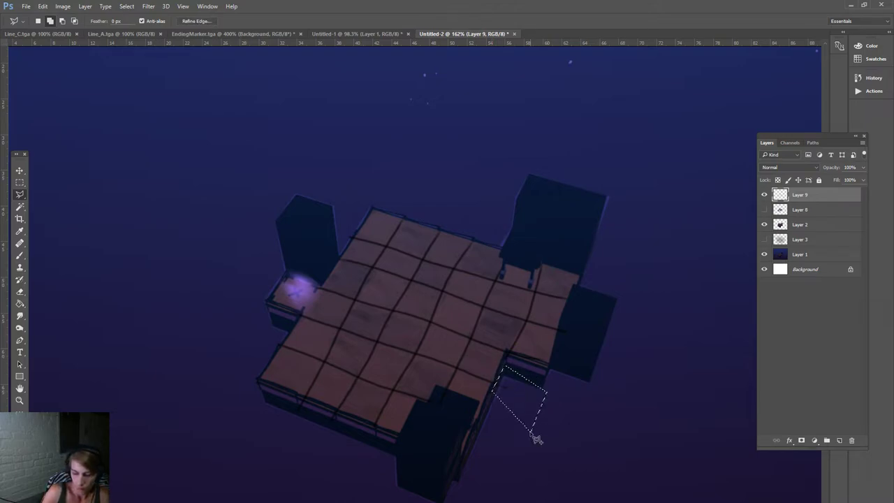
pyautogui.hotkey('ctrl', 'd')
# Select Layer 8, browse the Image menu, then target Layer 2 for editing.
pyautogui.click(799, 211)
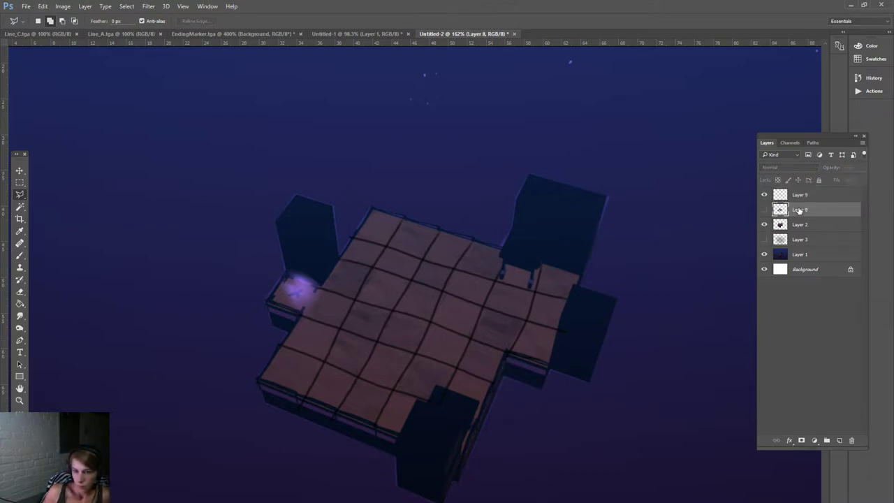
pyautogui.click(63, 7)
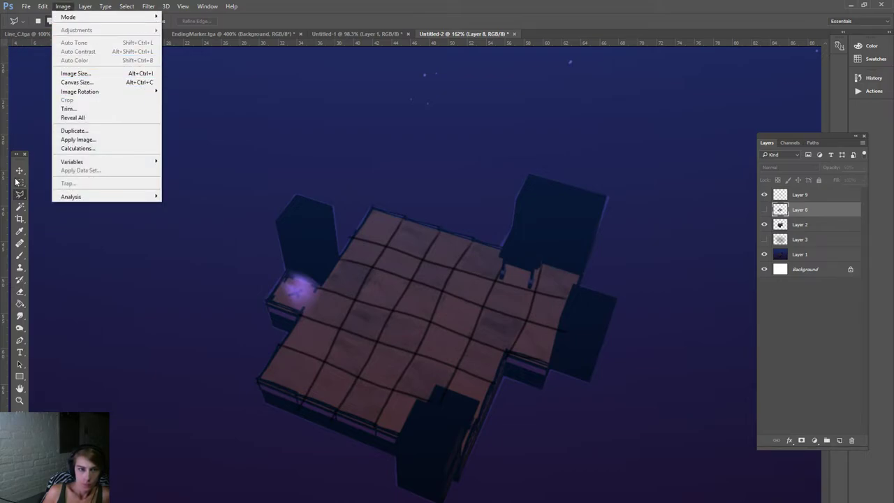
pyautogui.click(20, 170)
pyautogui.click(63, 7)
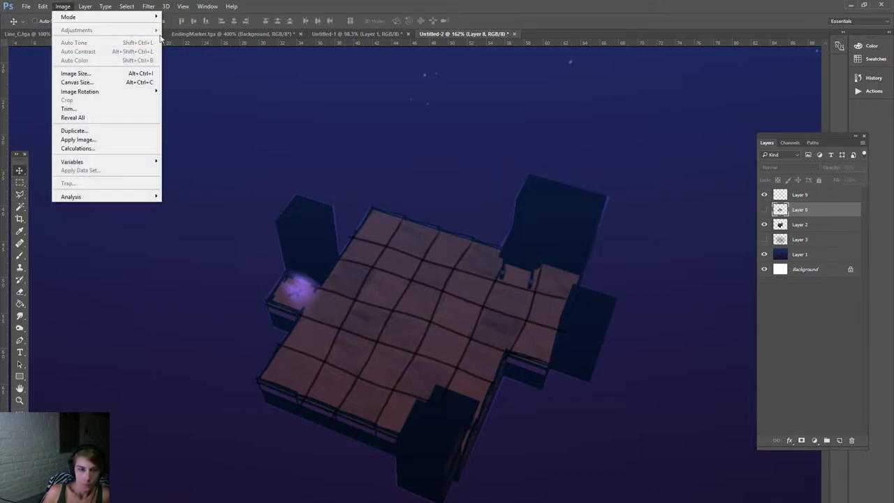
pyautogui.press('Escape')
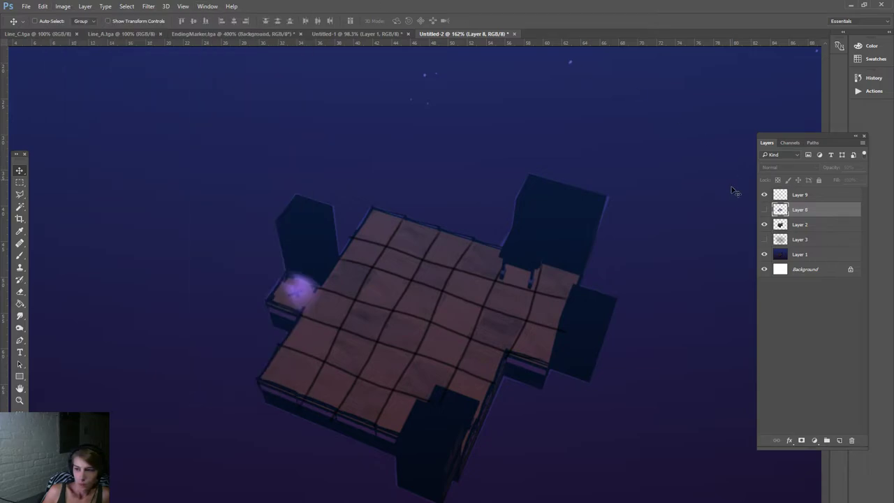
pyautogui.click(787, 225)
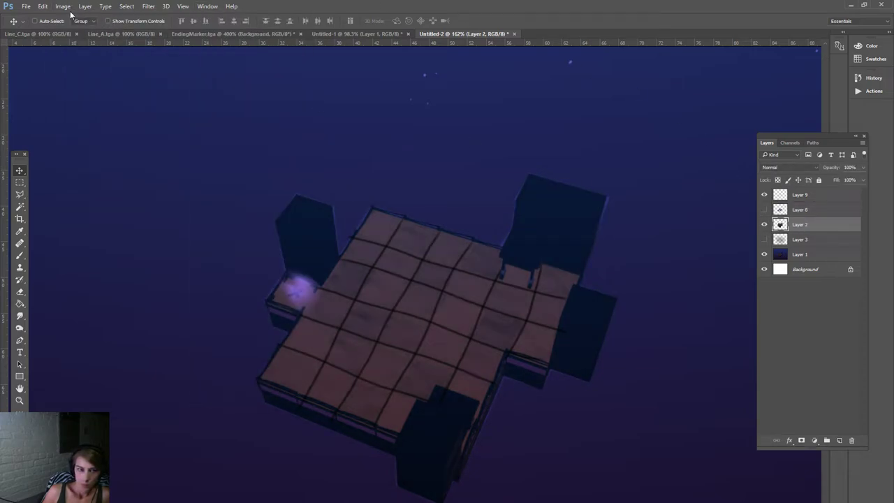
pyautogui.click(63, 6)
pyautogui.moveTo(77, 28)
pyautogui.click(202, 81)
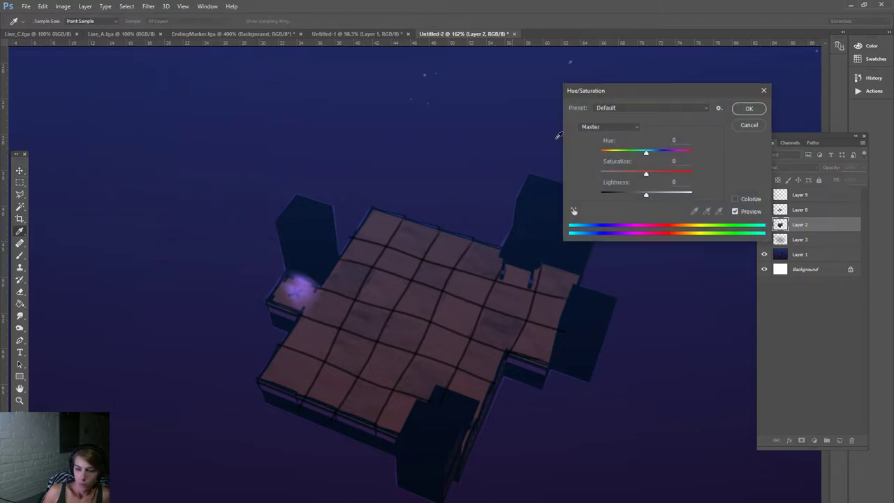
pyautogui.moveTo(645, 173); pyautogui.dragTo(546, 183)
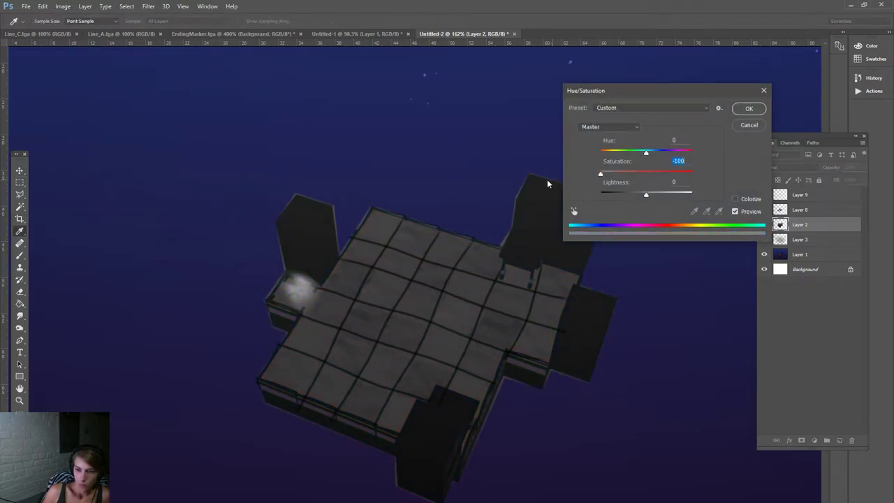
pyautogui.click(621, 174)
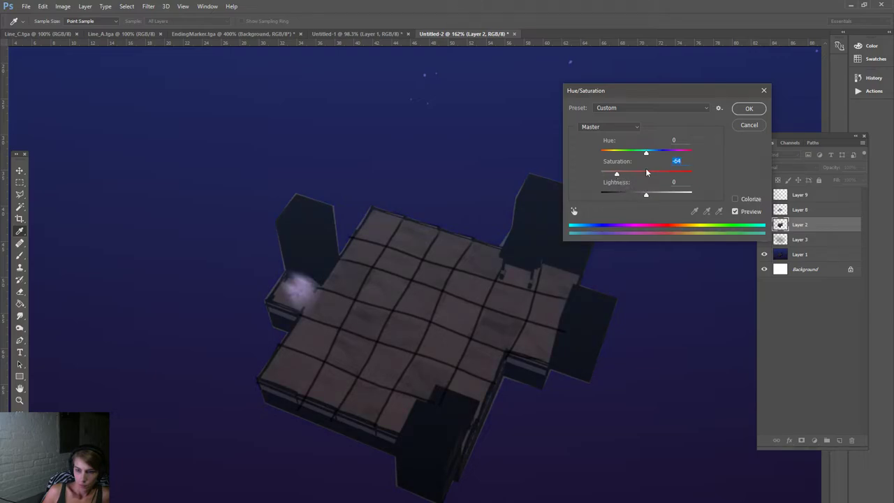
pyautogui.moveTo(645, 155); pyautogui.dragTo(672, 177)
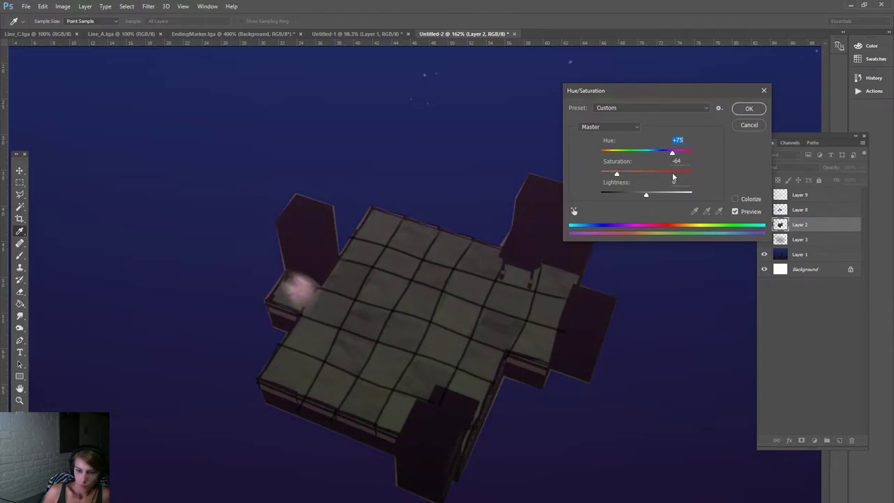
pyautogui.click(749, 126)
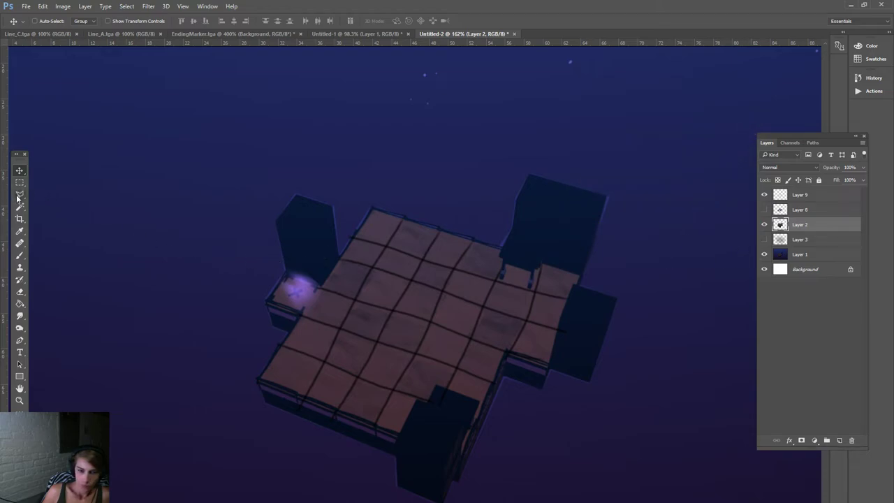
# Trace a Polygonal Lasso outline along the floor's left, back and right-pillar edges.
pyautogui.press('l')
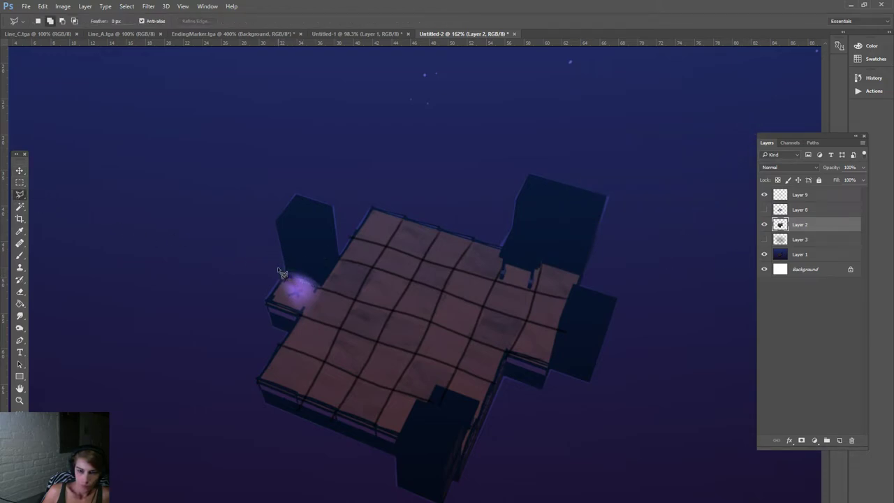
pyautogui.click(278, 267)
pyautogui.click(320, 285)
pyautogui.click(372, 207)
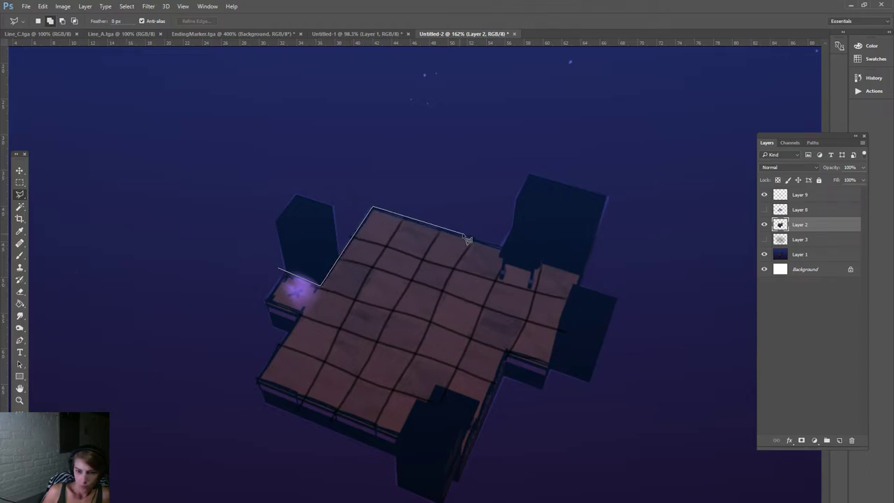
pyautogui.click(500, 242)
pyautogui.click(537, 270)
pyautogui.click(546, 265)
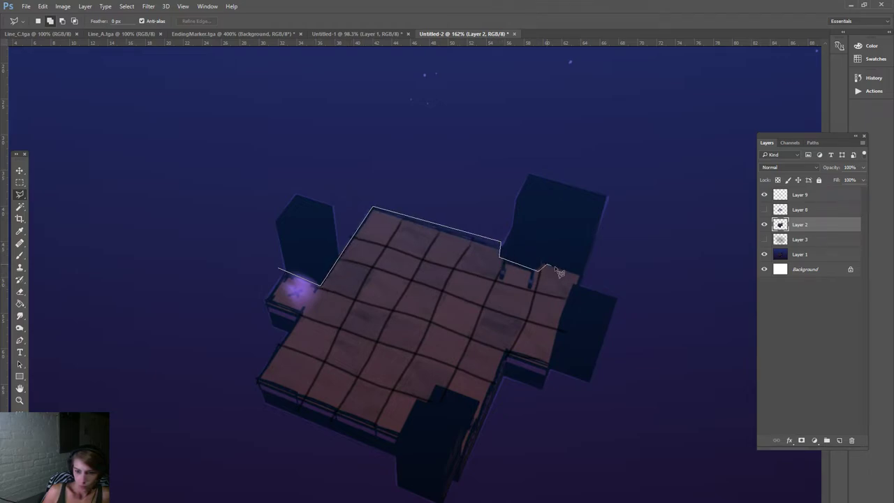
pyautogui.click(582, 277)
pyautogui.click(574, 283)
# Continue the outline around the front pillar out to the image edges and close it.
pyautogui.click(504, 362)
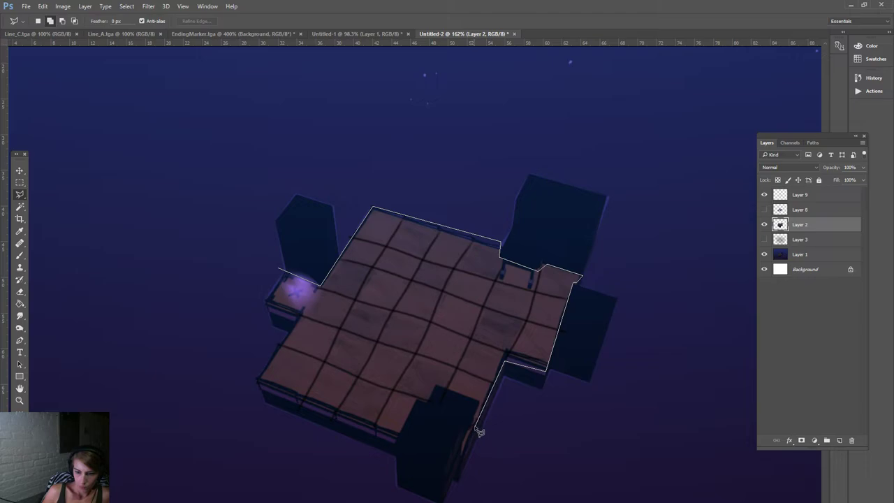
pyautogui.click(479, 403)
pyautogui.click(440, 384)
pyautogui.click(413, 403)
pyautogui.click(375, 500)
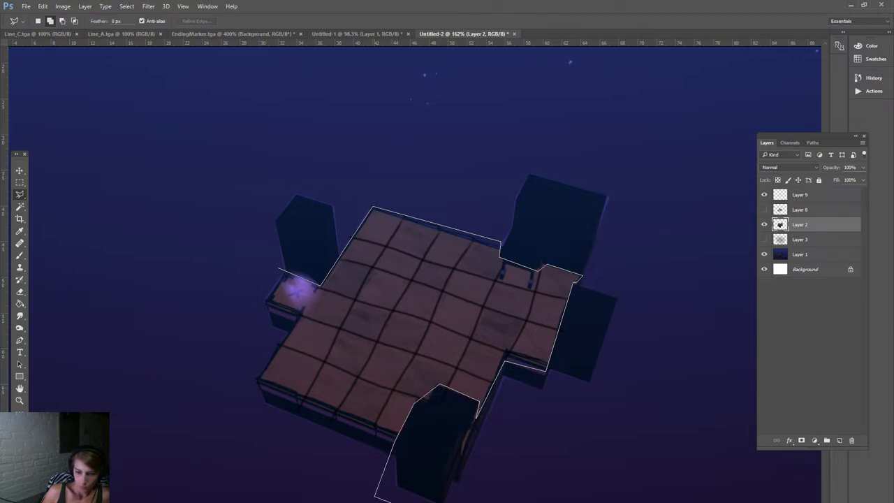
pyautogui.click(681, 469)
pyautogui.click(670, 127)
pyautogui.click(356, 114)
pyautogui.doubleClick(223, 140)
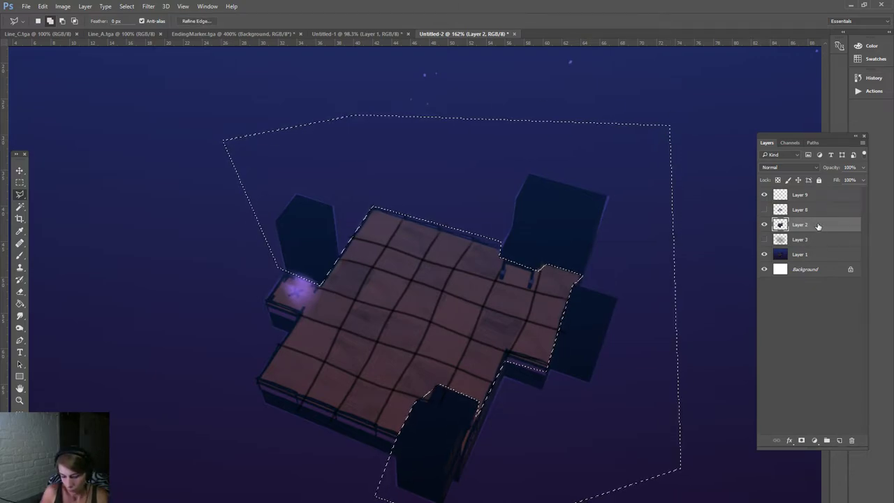
# Paste the copy as Layer 10 and align it over the platform with the Move tool.
pyautogui.hotkey('ctrl', 'd')
pyautogui.hotkey('ctrl', 'v')
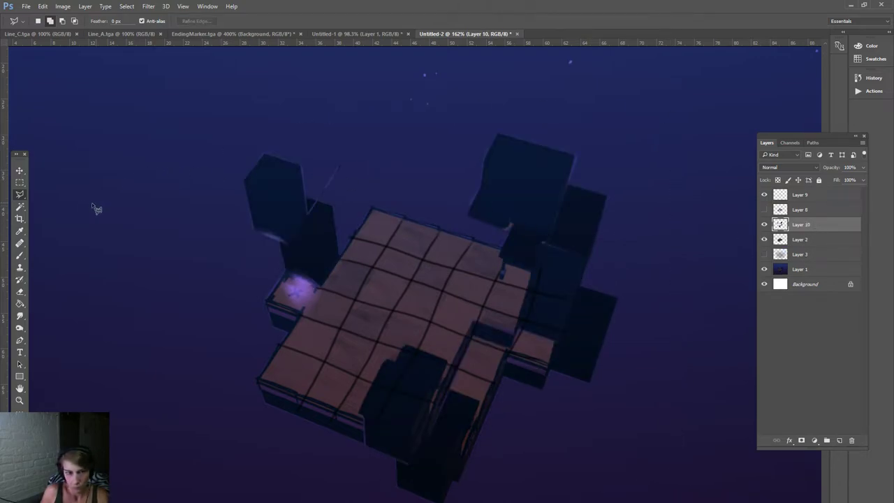
pyautogui.press('v')
pyautogui.moveTo(259, 201); pyautogui.dragTo(287, 243)
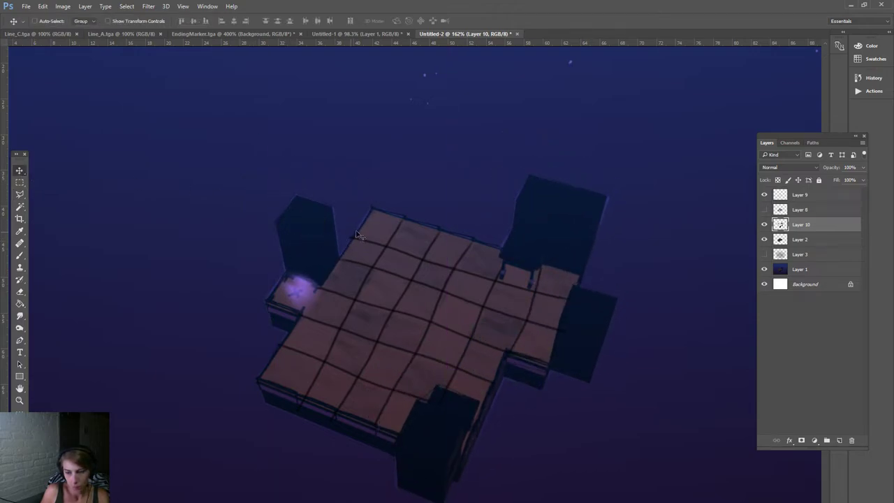
# Try a Hue/Saturation adjustment on Layer 2's floor, then cancel it.
pyautogui.click(801, 241)
pyautogui.click(63, 7)
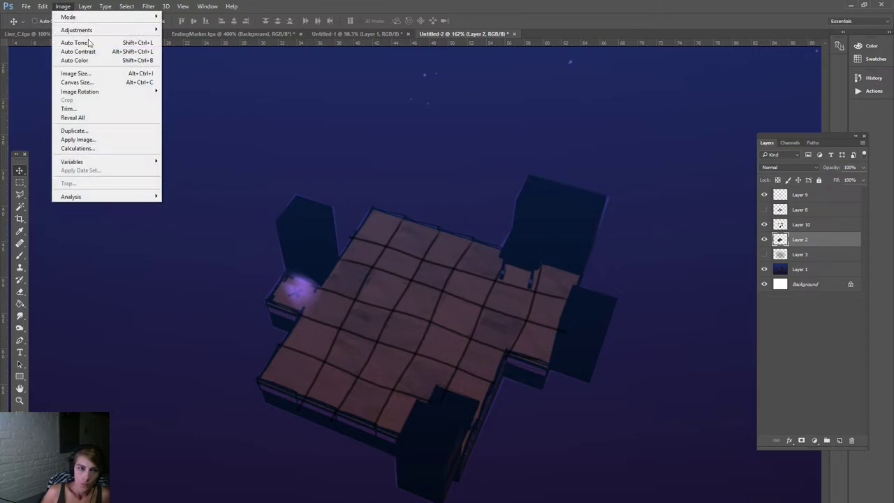
pyautogui.moveTo(104, 30)
pyautogui.click(210, 77)
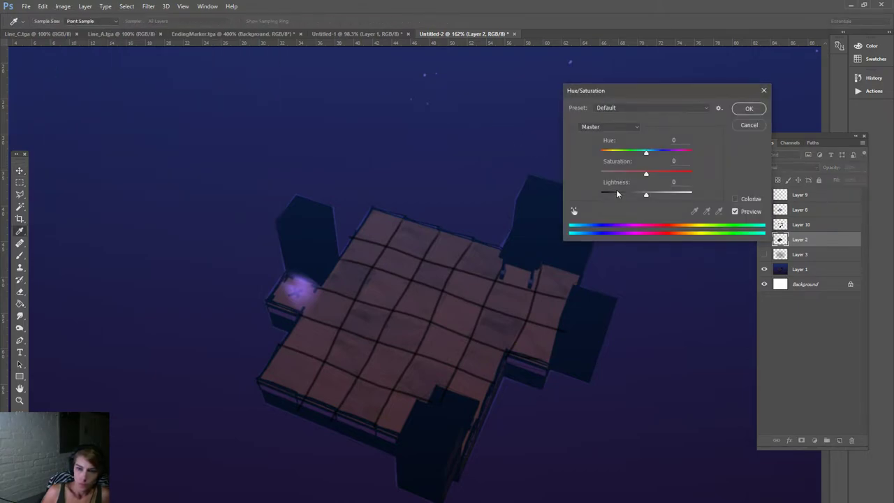
pyautogui.moveTo(646, 194); pyautogui.dragTo(619, 180)
pyautogui.moveTo(646, 153); pyautogui.dragTo(573, 177)
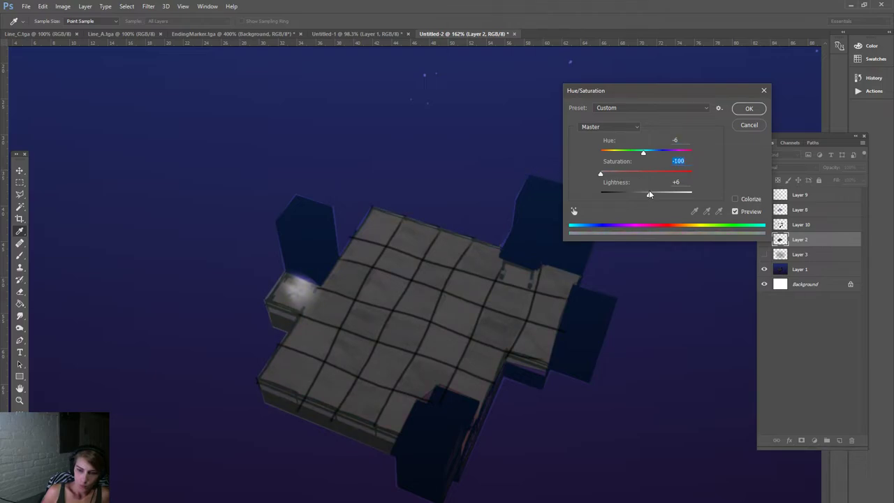
pyautogui.moveTo(648, 194)
pyautogui.mouseDown()
pyautogui.moveTo(659, 197)
pyautogui.moveTo(643, 198)
pyautogui.mouseUp()
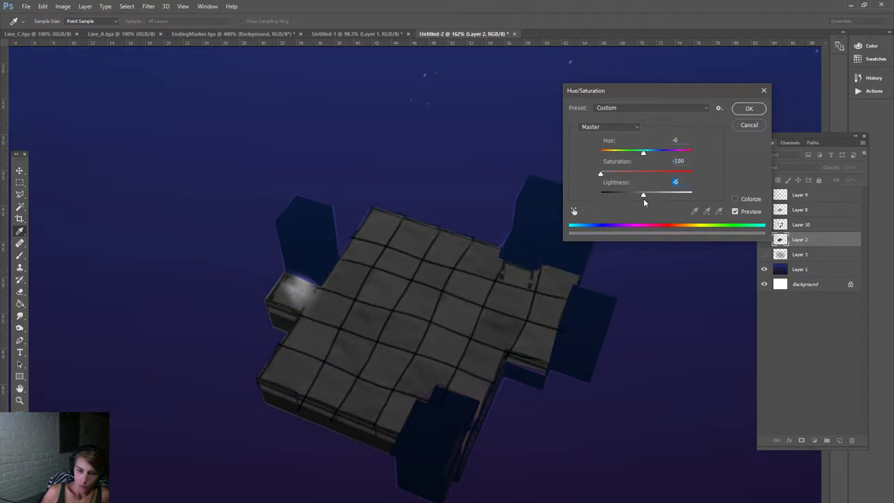
pyautogui.click(758, 127)
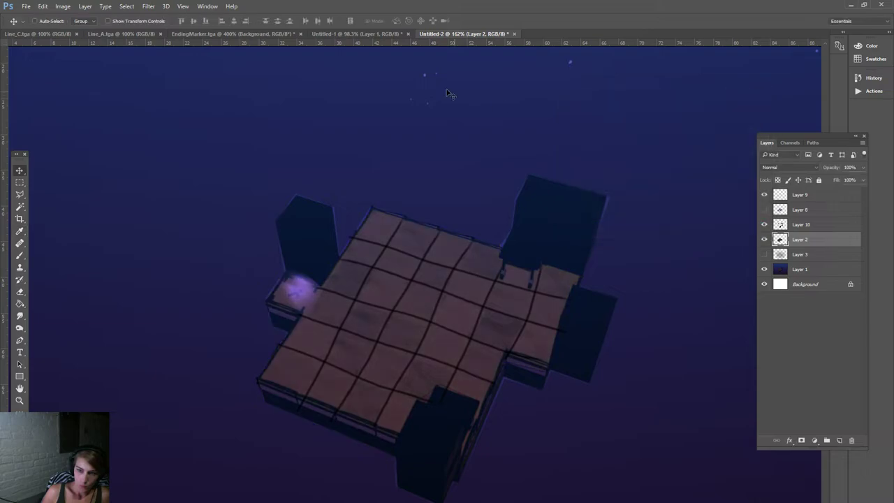
# Reopen Hue/Saturation, desaturate the floor tiles and experiment with the hue.
pyautogui.click(63, 6)
pyautogui.moveTo(76, 30)
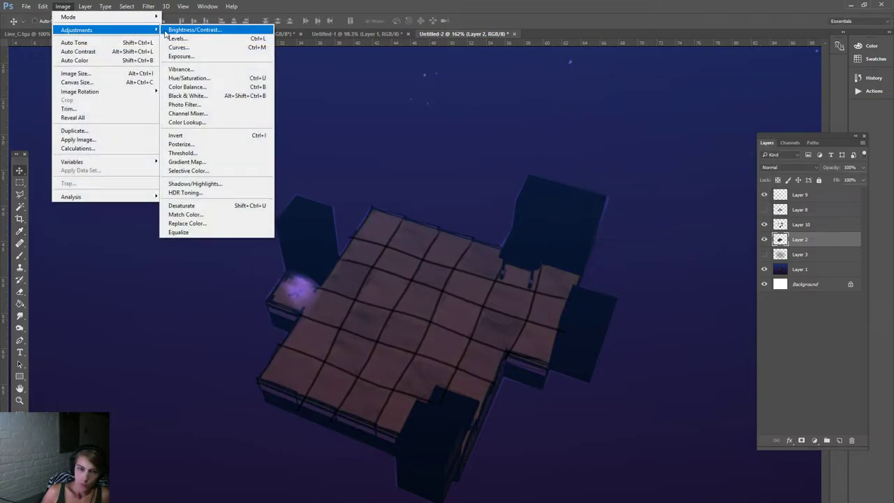
pyautogui.click(180, 79)
pyautogui.moveTo(645, 173); pyautogui.dragTo(544, 179)
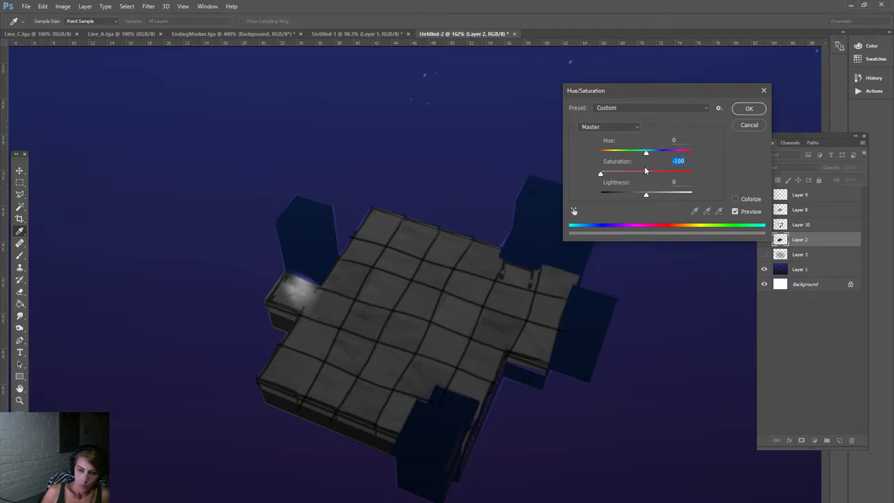
pyautogui.moveTo(646, 152); pyautogui.dragTo(657, 153)
pyautogui.moveTo(610, 175); pyautogui.dragTo(618, 177)
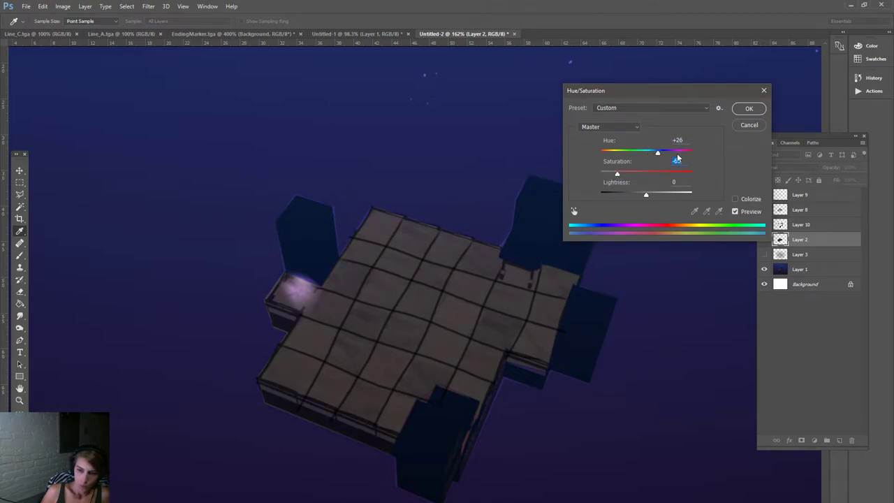
pyautogui.moveTo(660, 153)
pyautogui.mouseDown()
pyautogui.moveTo(673, 148)
pyautogui.moveTo(634, 161)
pyautogui.moveTo(665, 163)
pyautogui.mouseUp()
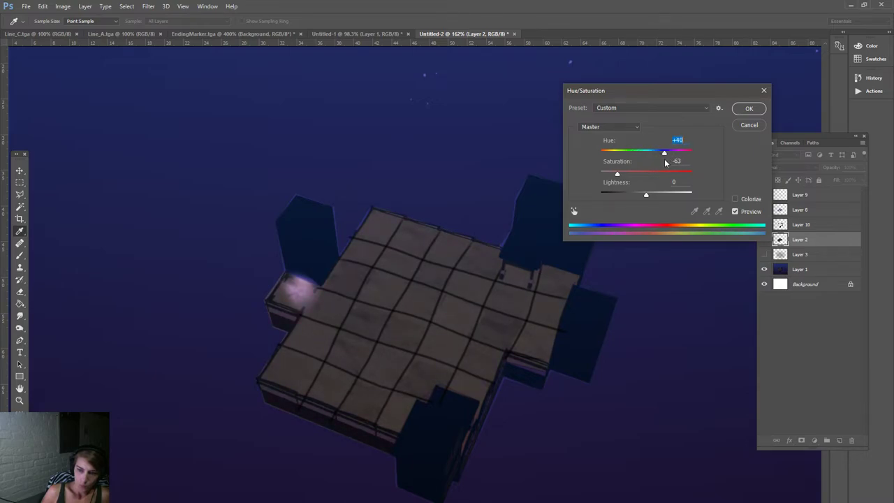
# Colorize the floor a muted grey-violet at Hue 248, Saturation 11, Lightness +2.
pyautogui.click(735, 198)
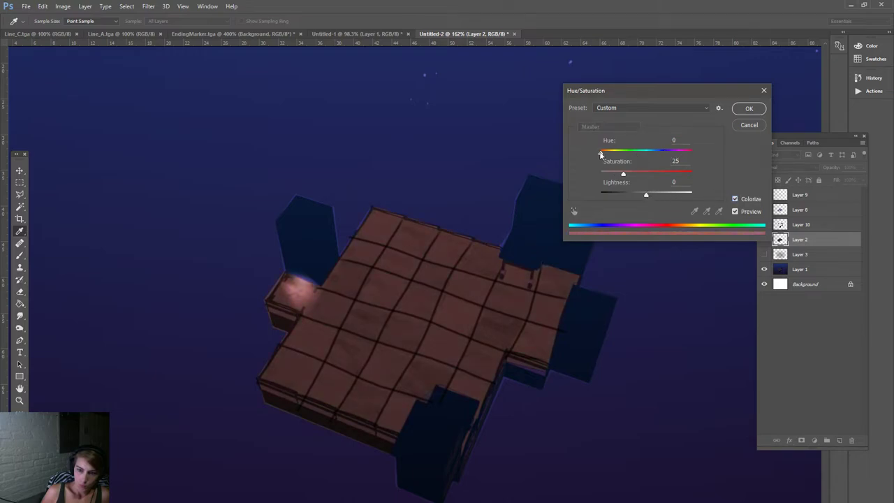
pyautogui.moveTo(600, 152); pyautogui.dragTo(661, 163)
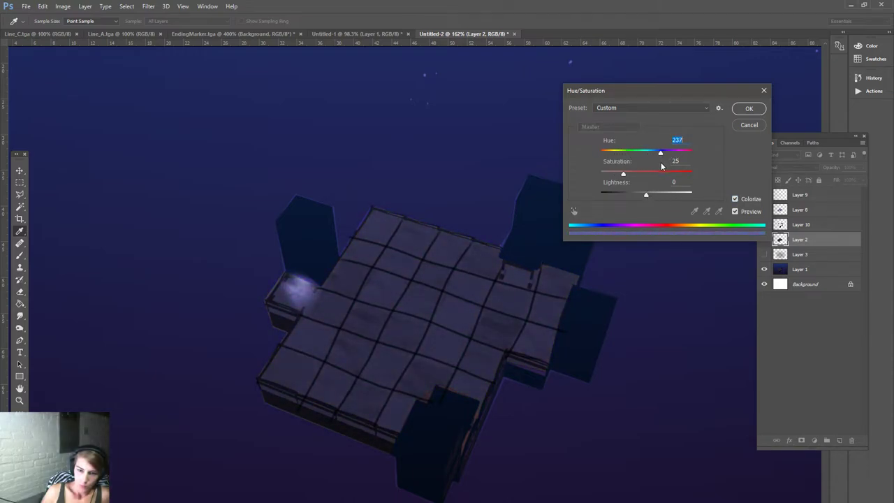
pyautogui.moveTo(659, 167); pyautogui.dragTo(658, 169)
pyautogui.click(661, 195)
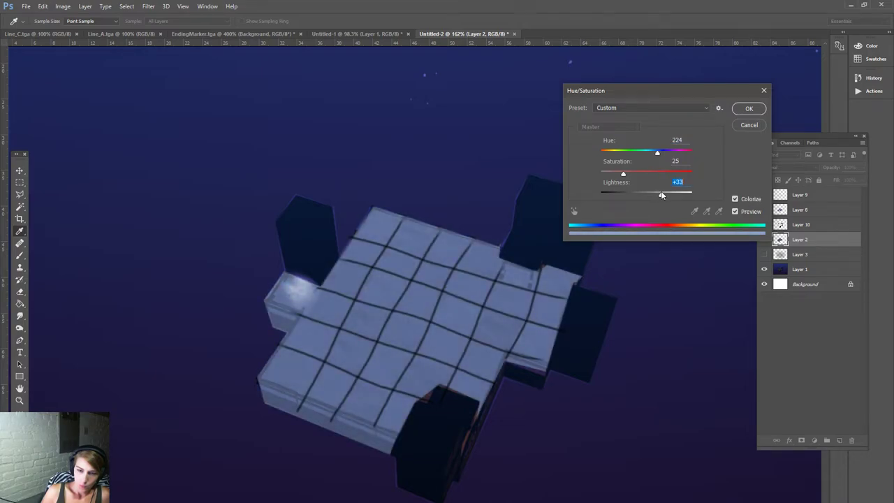
pyautogui.moveTo(661, 194); pyautogui.dragTo(611, 178)
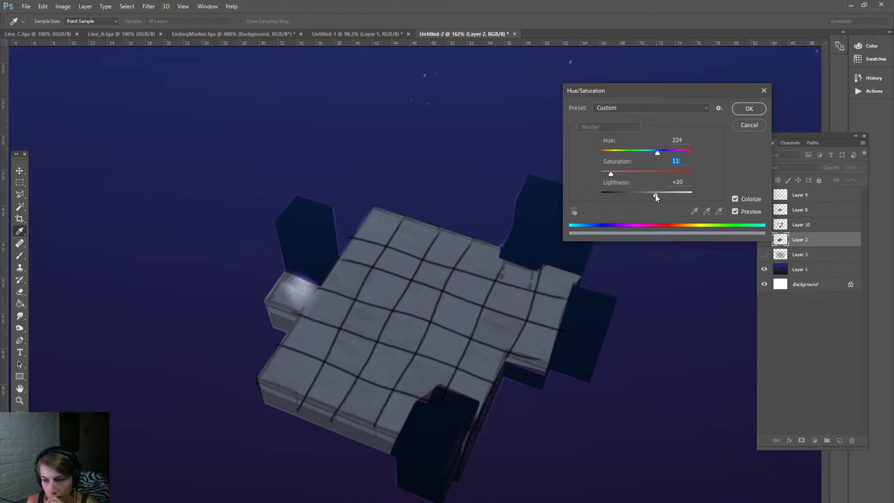
pyautogui.moveTo(654, 197)
pyautogui.mouseDown()
pyautogui.moveTo(646, 198)
pyautogui.moveTo(697, 200)
pyautogui.moveTo(627, 210)
pyautogui.moveTo(646, 207)
pyautogui.mouseUp()
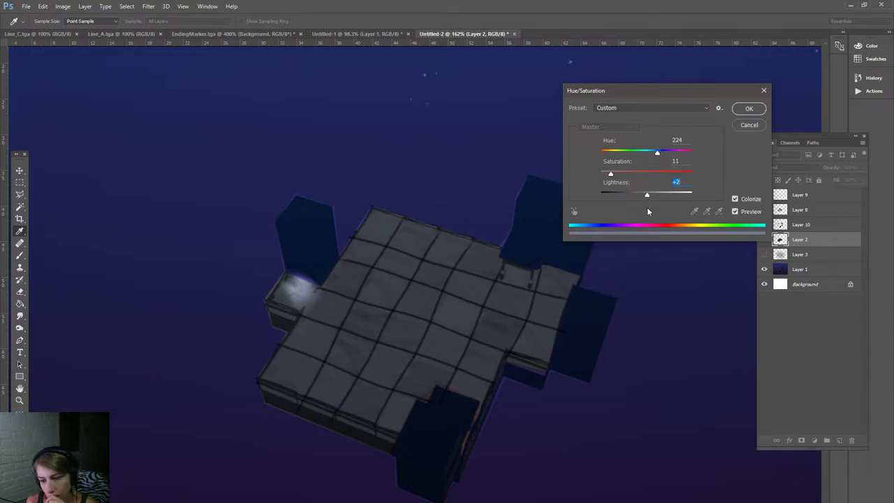
pyautogui.click(657, 153)
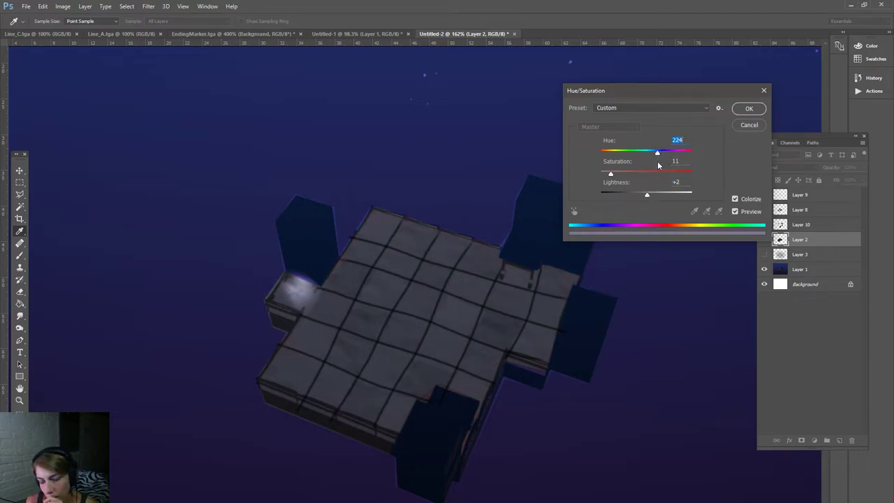
pyautogui.moveTo(658, 164); pyautogui.dragTo(681, 161)
pyautogui.moveTo(681, 160); pyautogui.dragTo(665, 171)
pyautogui.click(748, 110)
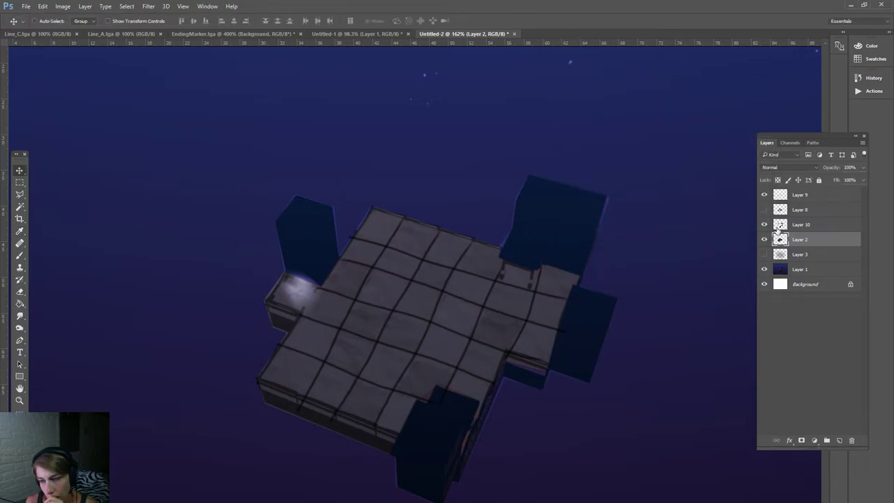
# Add Layer 11 just below Layer 9 and set up a small hard brush, undoing a test mark.
pyautogui.click(840, 440)
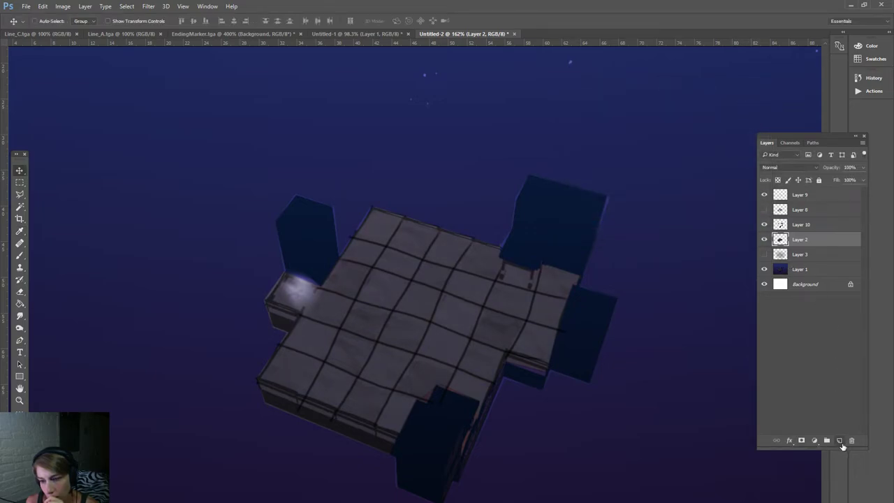
pyautogui.click(19, 254)
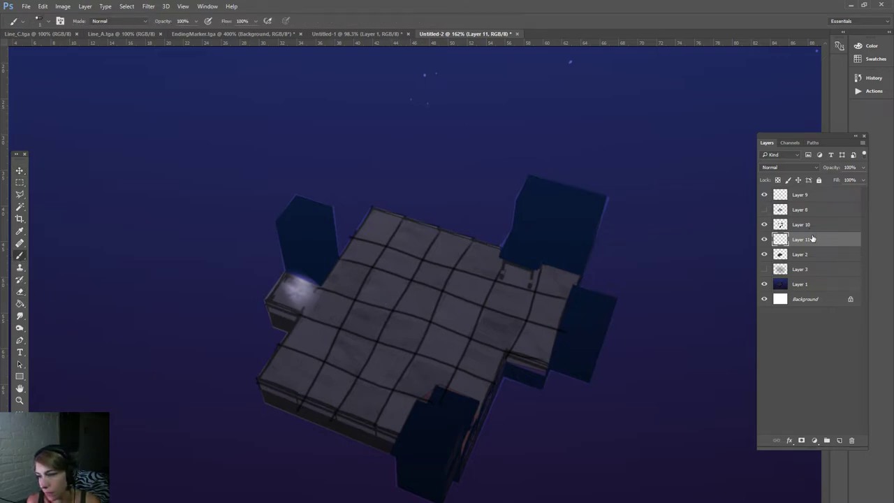
pyautogui.moveTo(792, 240); pyautogui.dragTo(783, 208)
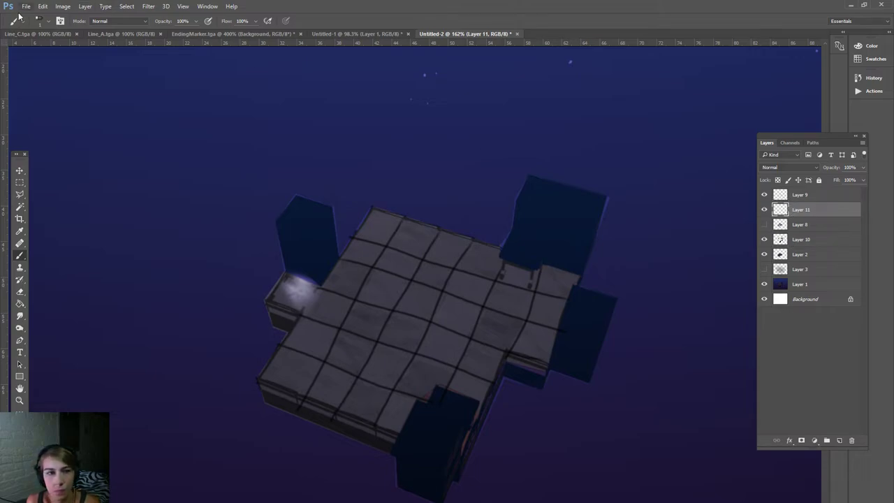
pyautogui.click(39, 21)
pyautogui.click(49, 90)
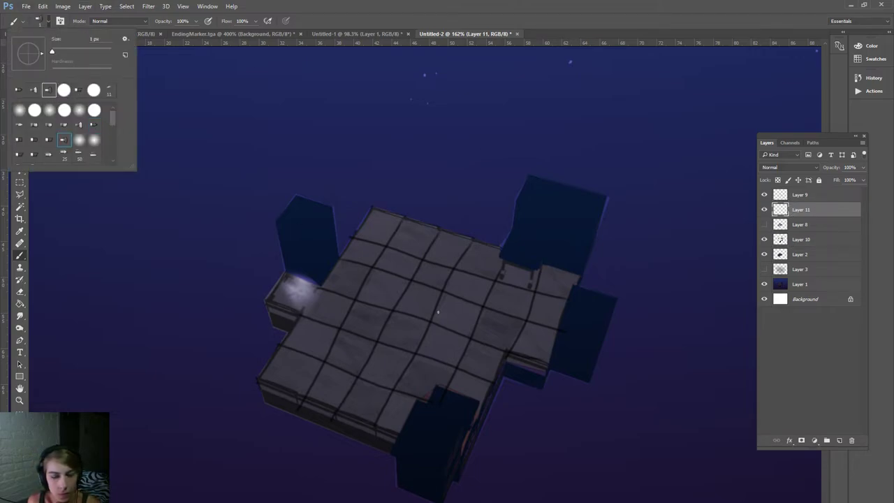
pyautogui.click(402, 268)
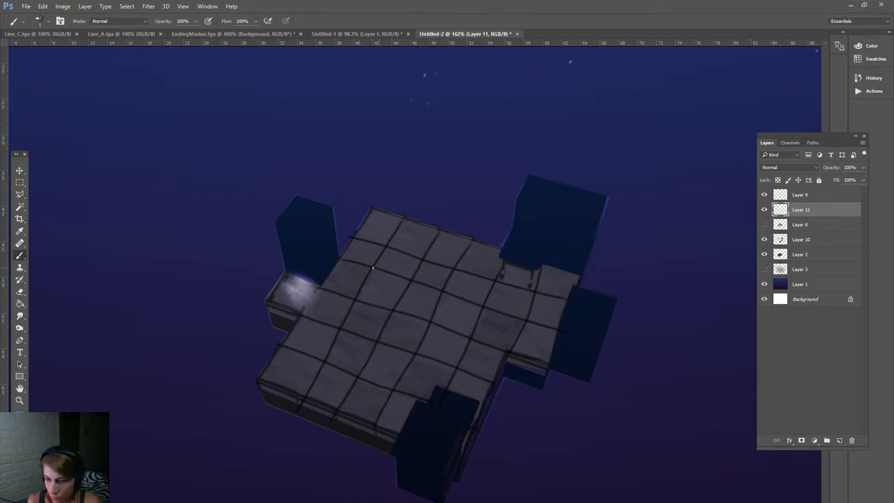
pyautogui.moveTo(427, 266); pyautogui.dragTo(430, 271)
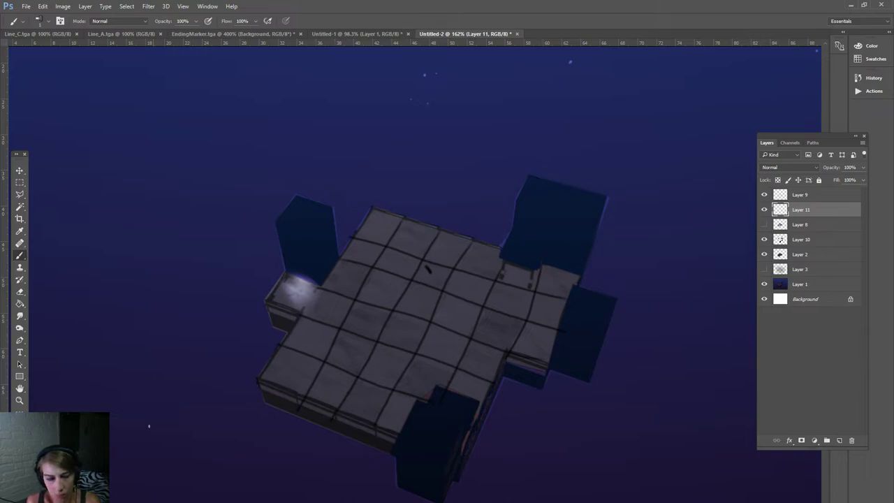
pyautogui.hotkey('ctrl', 'z')
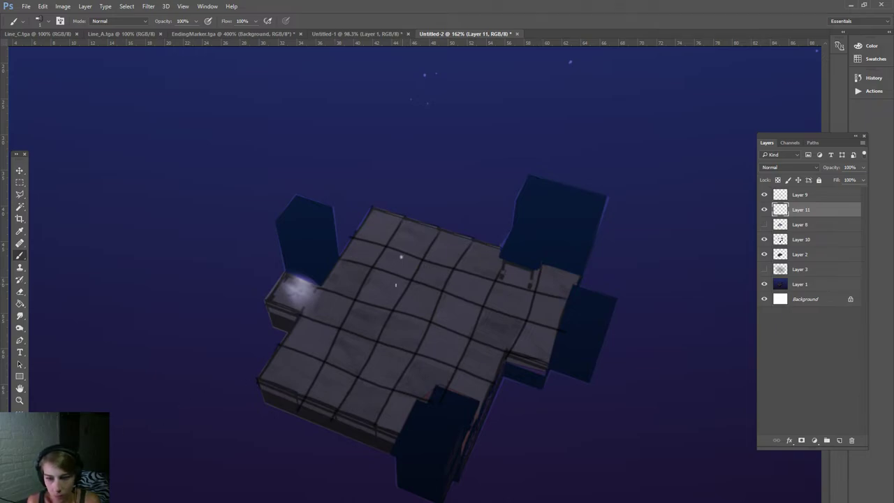
# Dot about ten small white sparkles across the floor tiles, then view at 100%.
pyautogui.click(370, 280)
pyautogui.click(476, 290)
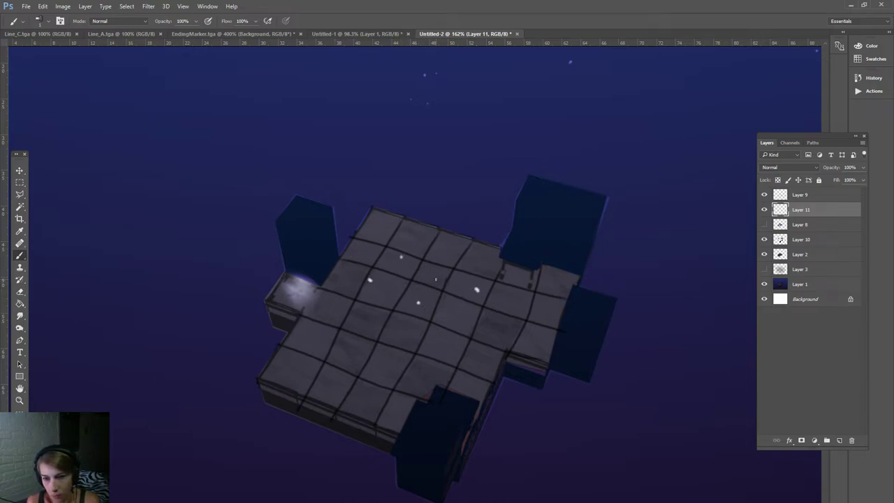
pyautogui.click(386, 314)
pyautogui.click(387, 236)
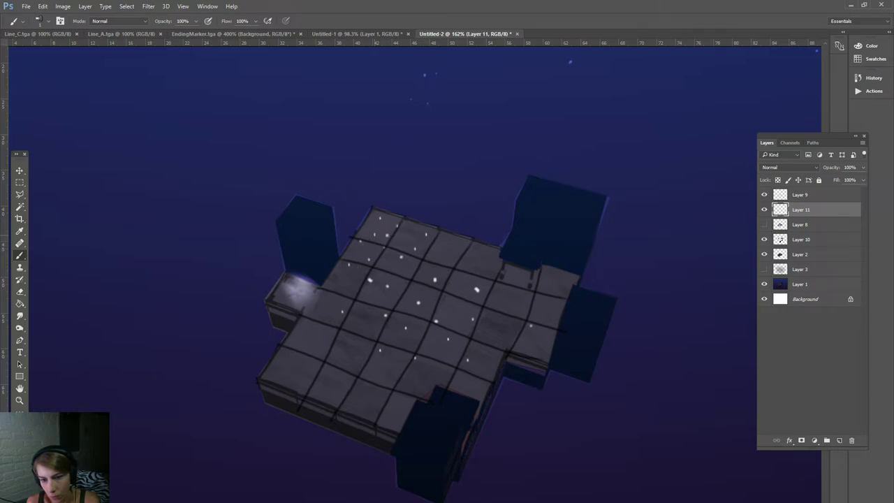
pyautogui.click(374, 236)
pyautogui.click(480, 251)
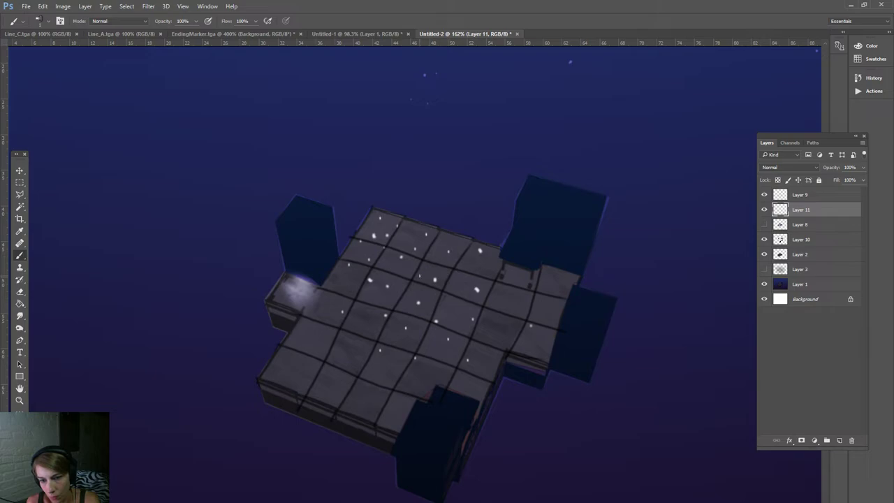
pyautogui.click(497, 298)
pyautogui.click(560, 276)
pyautogui.click(557, 311)
pyautogui.click(338, 275)
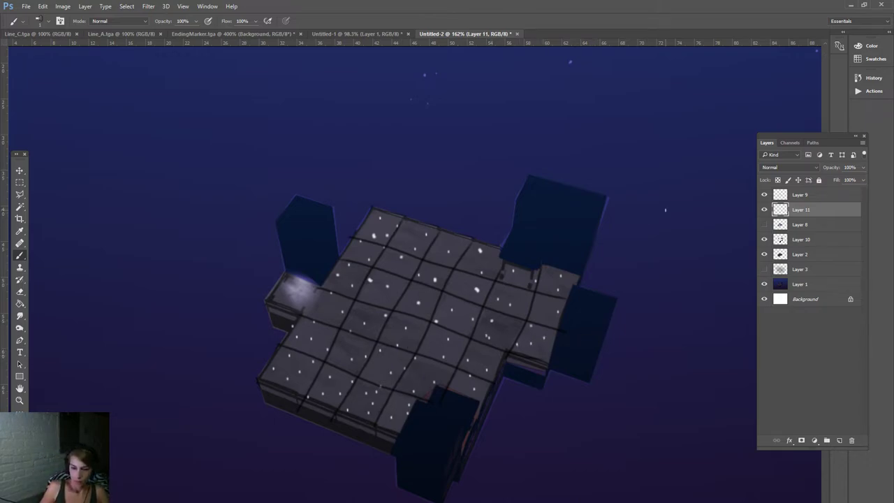
pyautogui.hotkey('ctrl', '1')
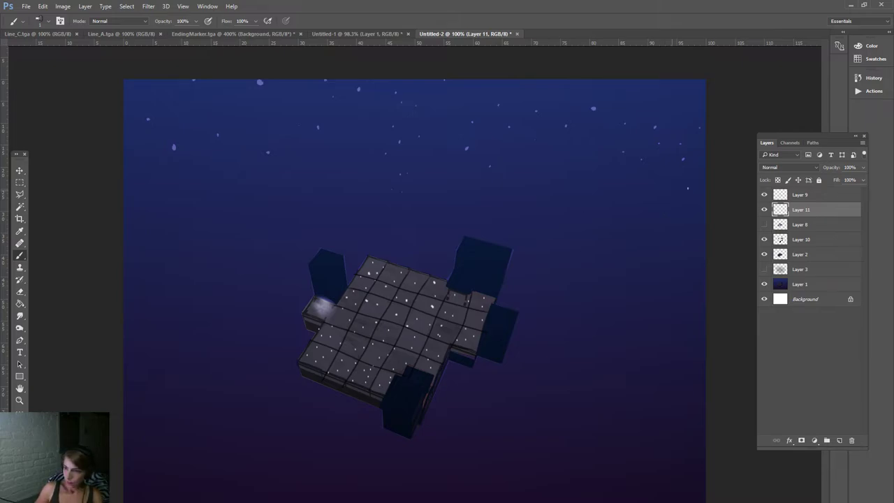
# Lower Layer 11's opacity to about 25% in the Layers panel.
pyautogui.click(849, 167)
pyautogui.write('50')
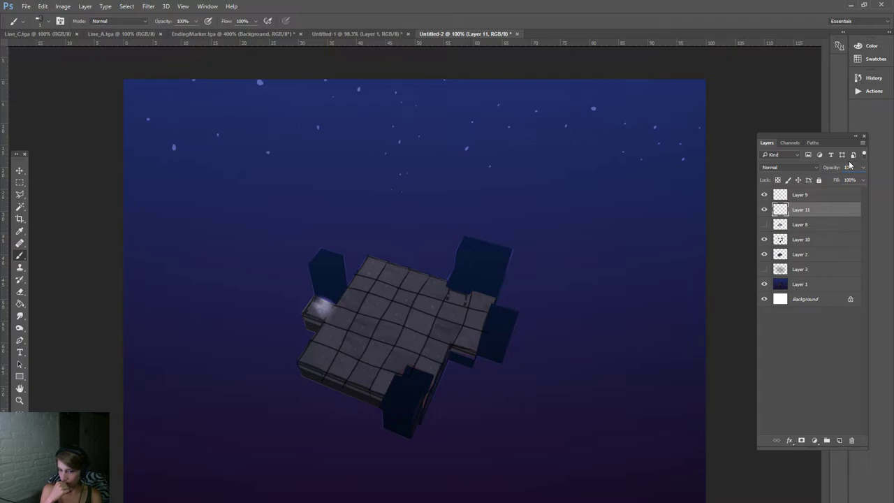
pyautogui.write('25')
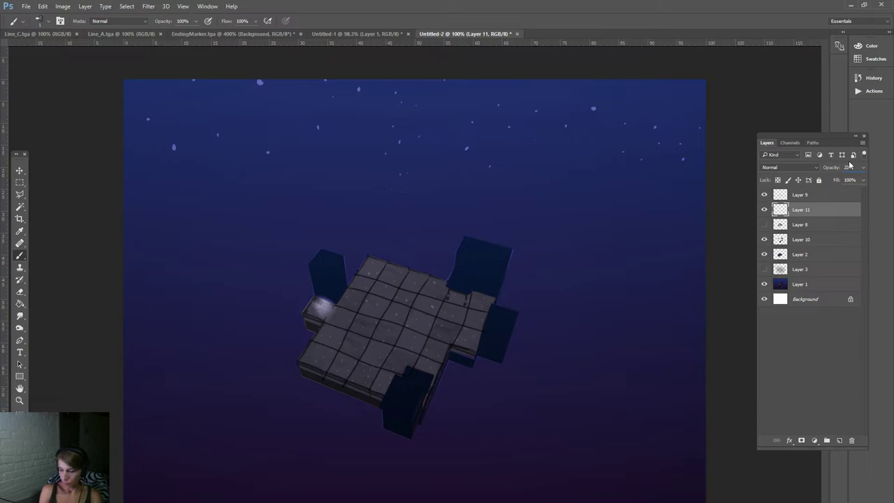
pyautogui.write('10')
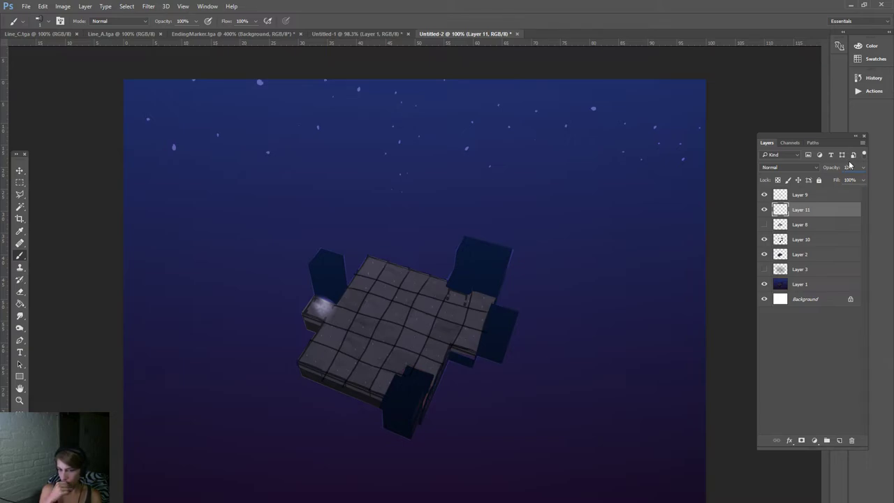
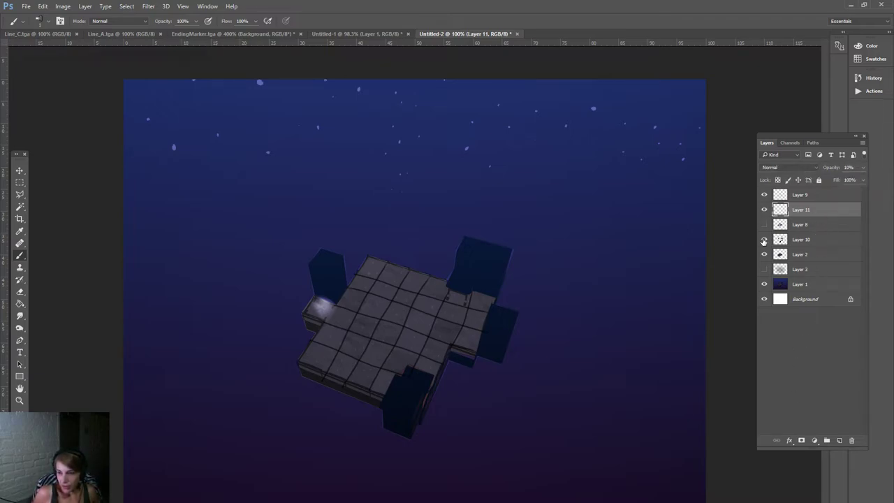
# Toggle Layer 2 on and off to compare grey and reddish-brown floor tiles, leaving it hidden.
pyautogui.click(764, 255)
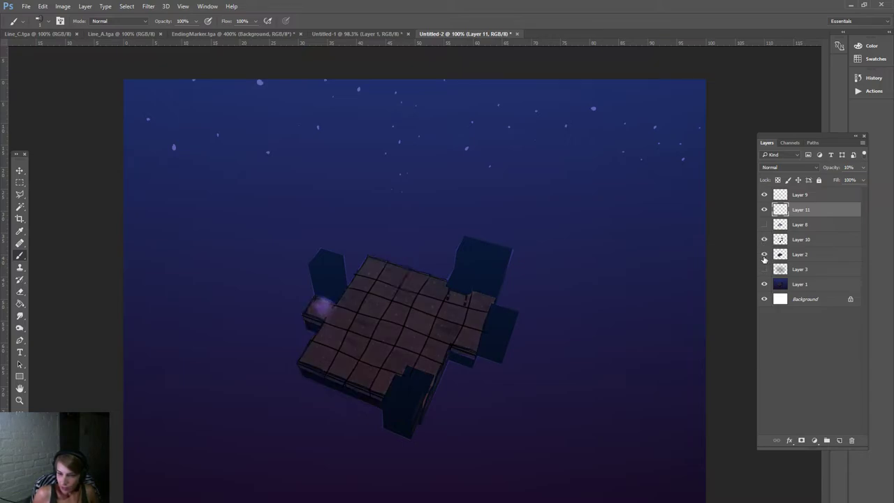
pyautogui.click(764, 256)
pyautogui.click(764, 255)
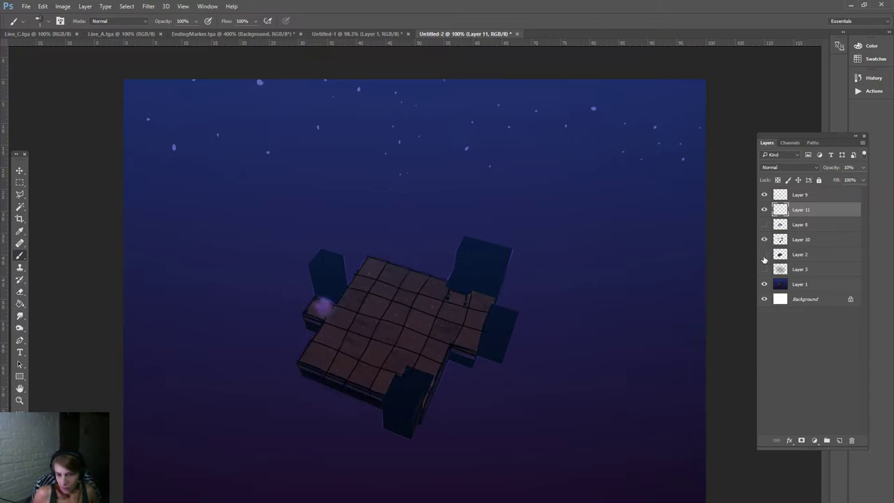
pyautogui.click(764, 256)
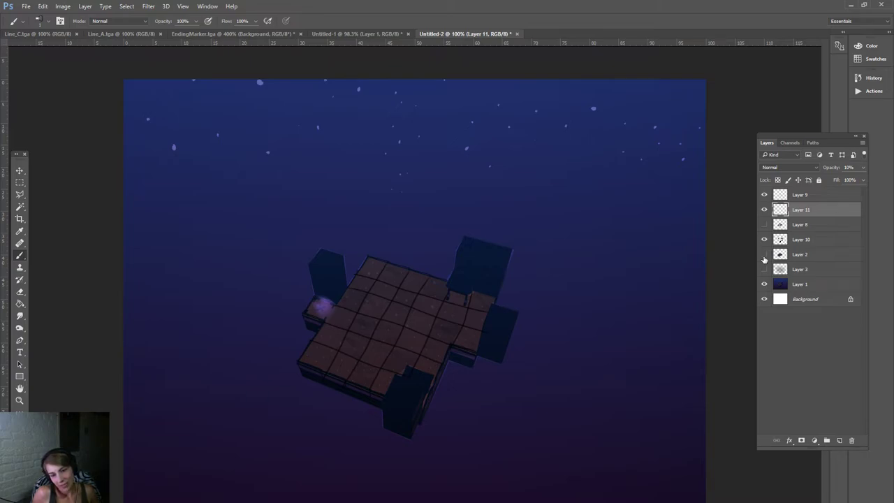
pyautogui.click(764, 256)
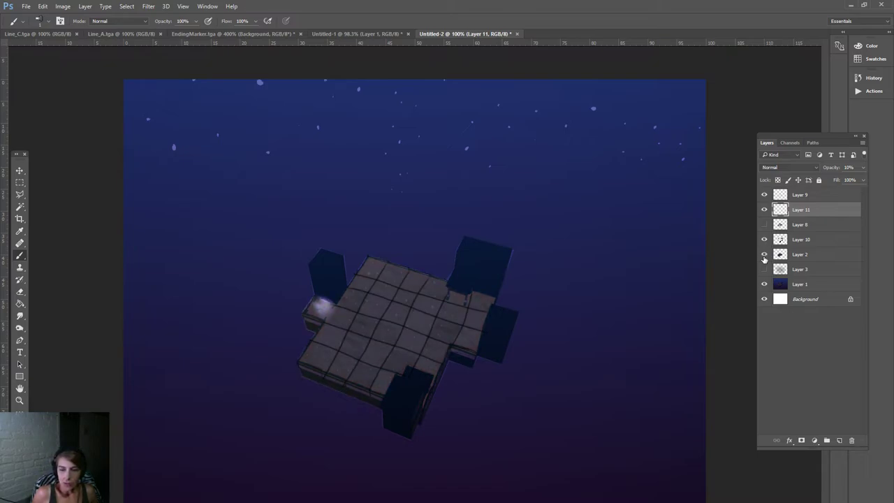
pyautogui.click(764, 255)
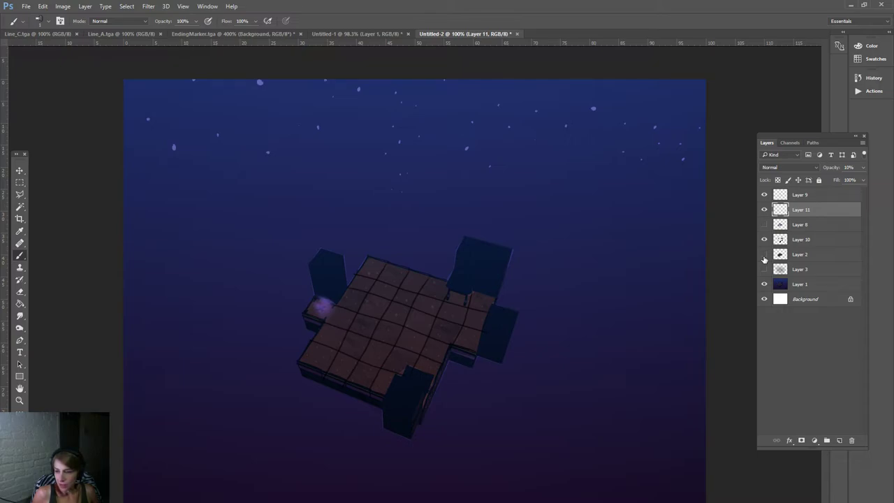
pyautogui.click(764, 256)
pyautogui.click(763, 256)
# Show and select Layer 2, trial Hue/Saturation saturation and hue shifts, then cancel them.
pyautogui.click(764, 256)
pyautogui.click(799, 257)
pyautogui.click(62, 6)
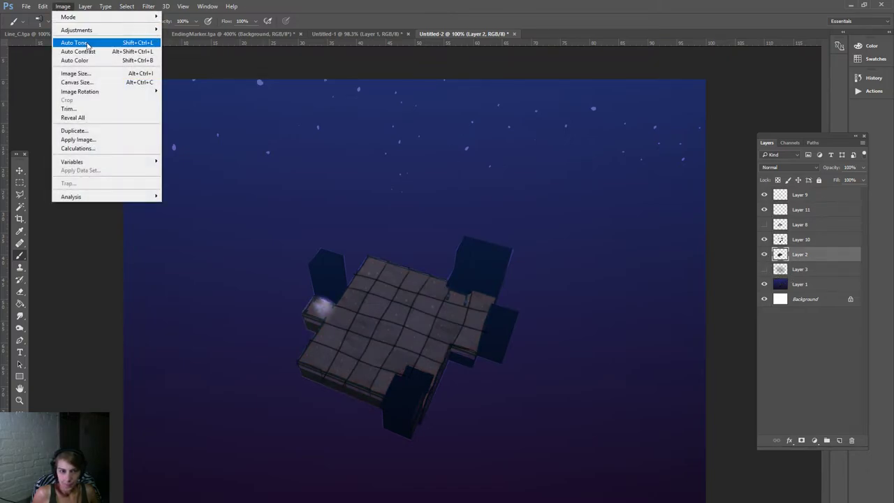
pyautogui.moveTo(77, 30)
pyautogui.click(192, 78)
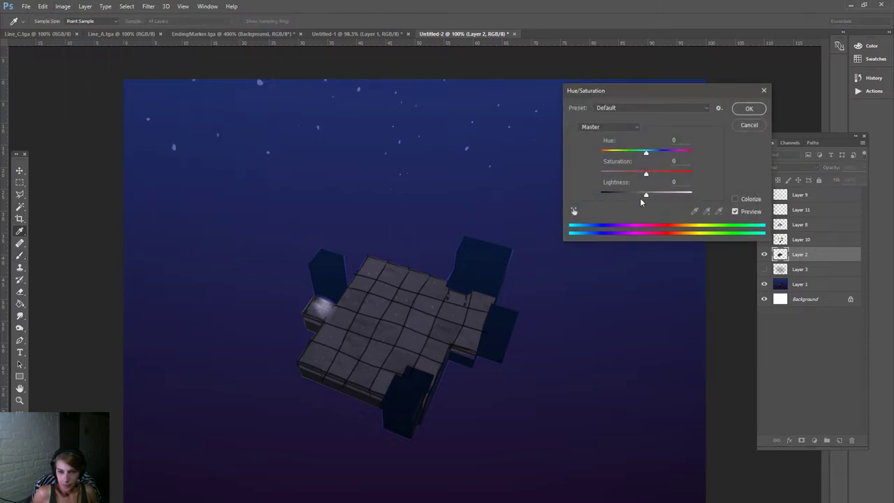
pyautogui.moveTo(646, 174); pyautogui.dragTo(680, 185)
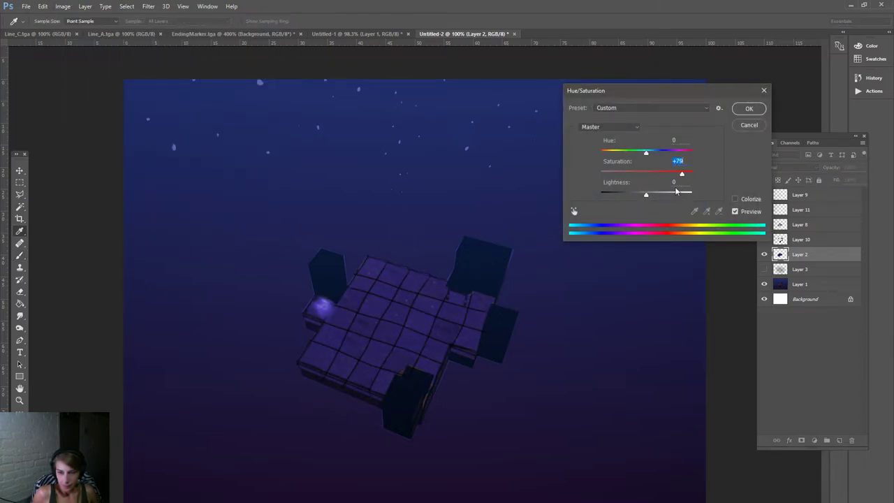
pyautogui.moveTo(647, 152); pyautogui.dragTo(682, 168)
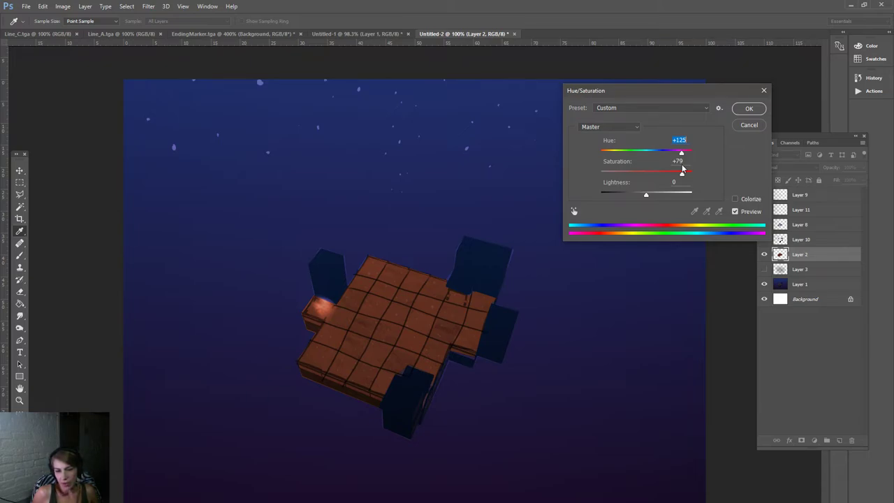
pyautogui.click(744, 127)
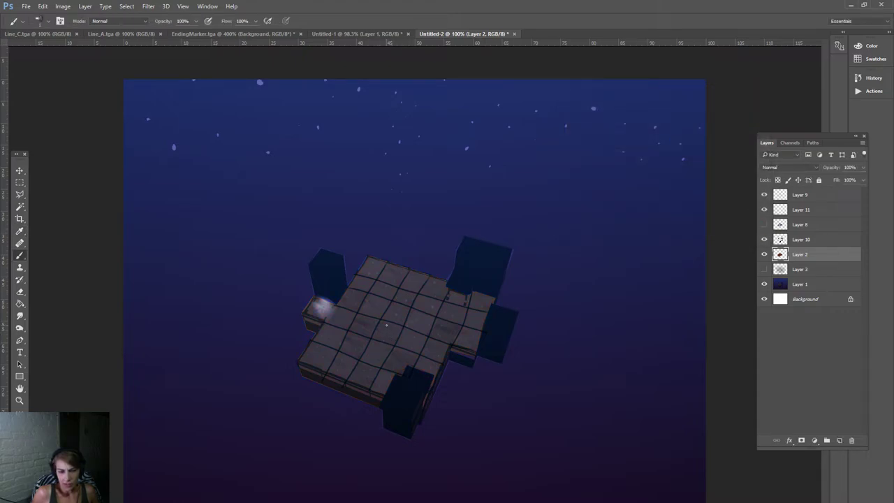
# Undo the tile colour change and set Layer 11's opacity to 22%.
pyautogui.hotkey('ctrl', 'z')
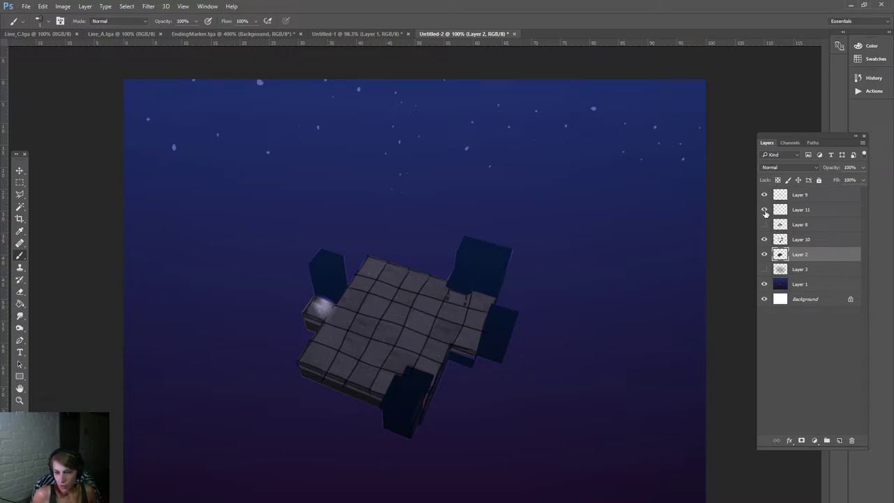
pyautogui.click(815, 209)
pyautogui.click(824, 167)
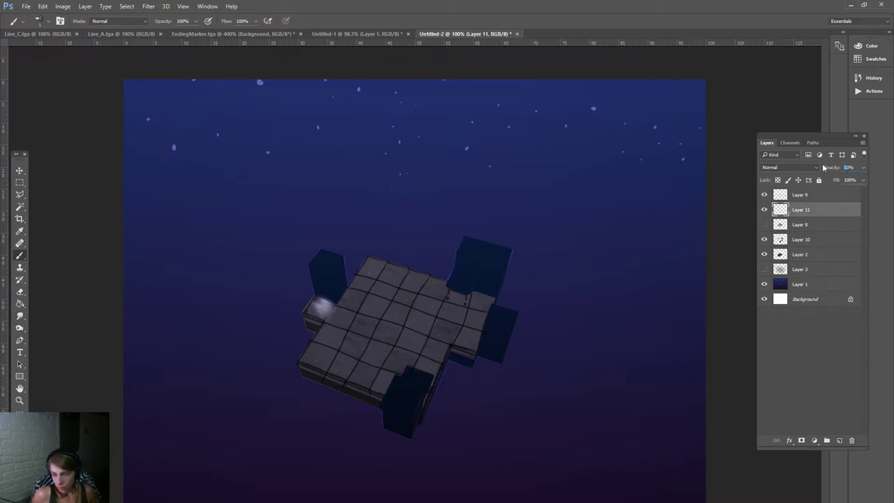
pyautogui.write('22')
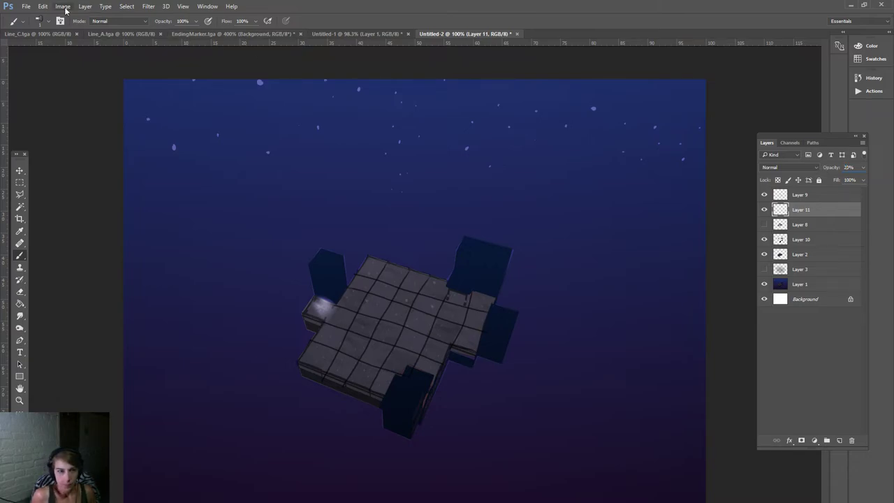
pyautogui.click(64, 7)
pyautogui.moveTo(105, 30)
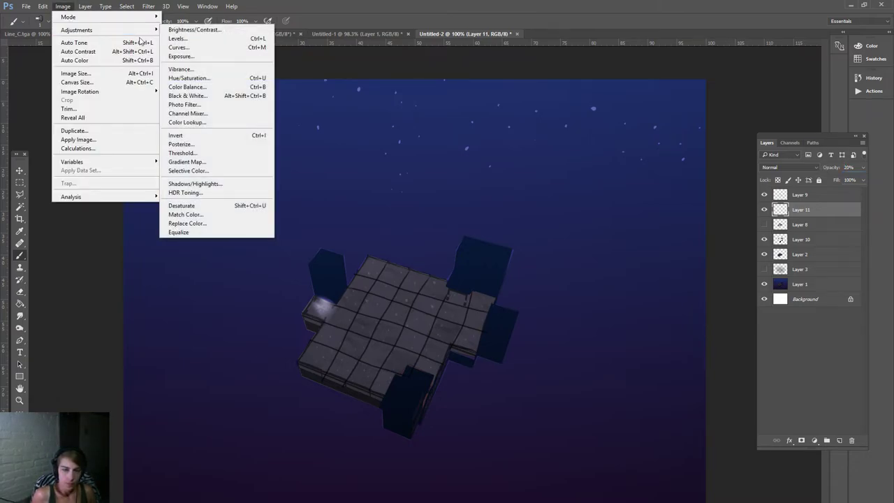
pyautogui.click(205, 78)
pyautogui.moveTo(646, 173); pyautogui.dragTo(668, 174)
pyautogui.click(747, 202)
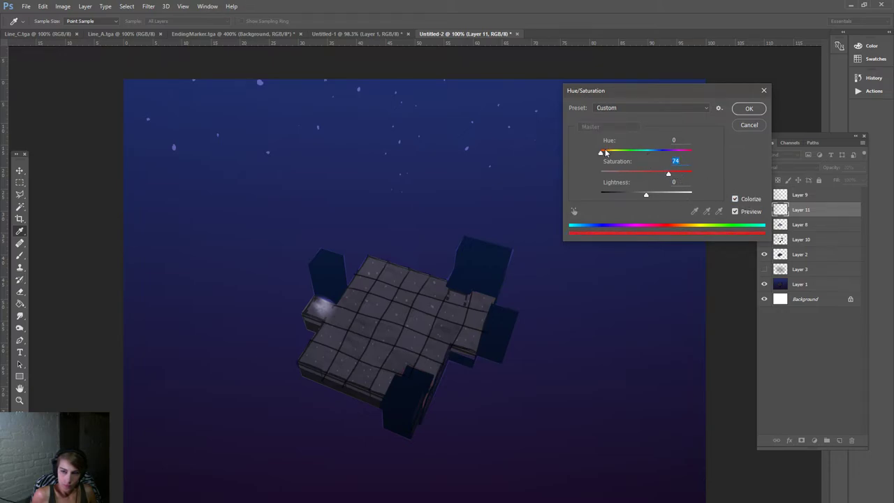
pyautogui.moveTo(605, 152); pyautogui.dragTo(620, 162)
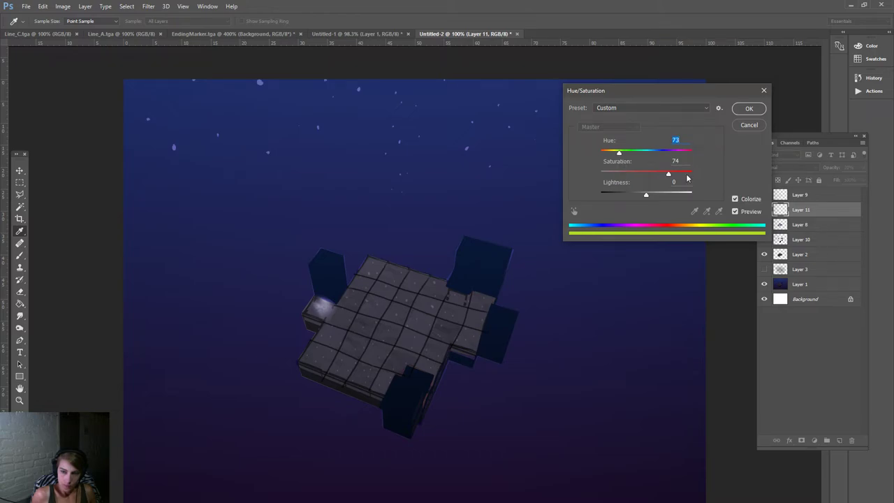
pyautogui.moveTo(687, 178); pyautogui.dragTo(720, 178)
pyautogui.moveTo(647, 194); pyautogui.dragTo(629, 200)
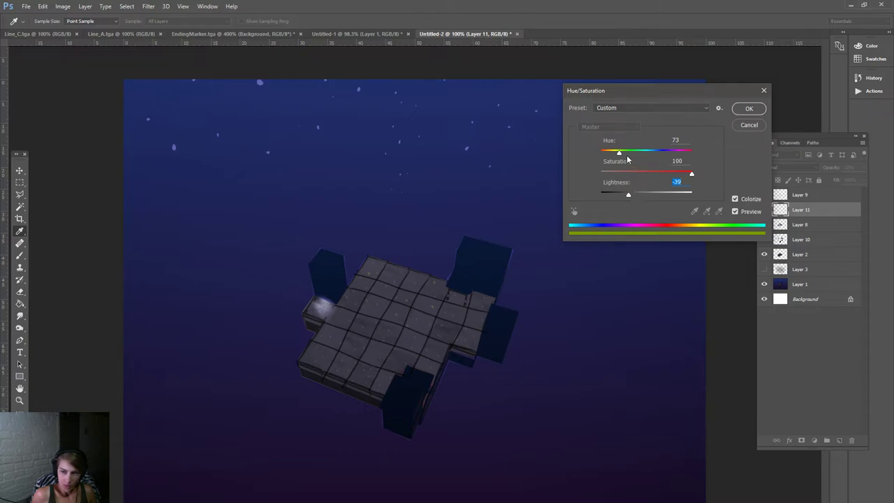
pyautogui.moveTo(620, 155); pyautogui.dragTo(611, 163)
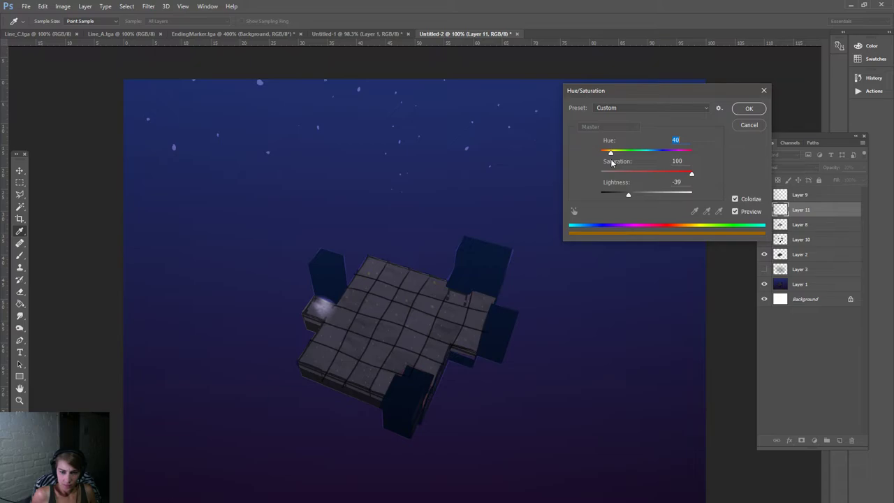
pyautogui.moveTo(671, 194); pyautogui.dragTo(723, 203)
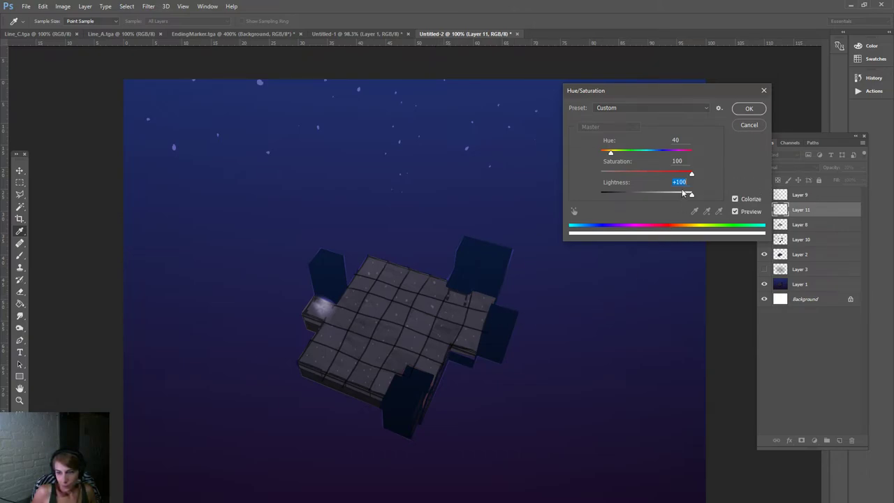
pyautogui.moveTo(691, 194); pyautogui.dragTo(845, 227)
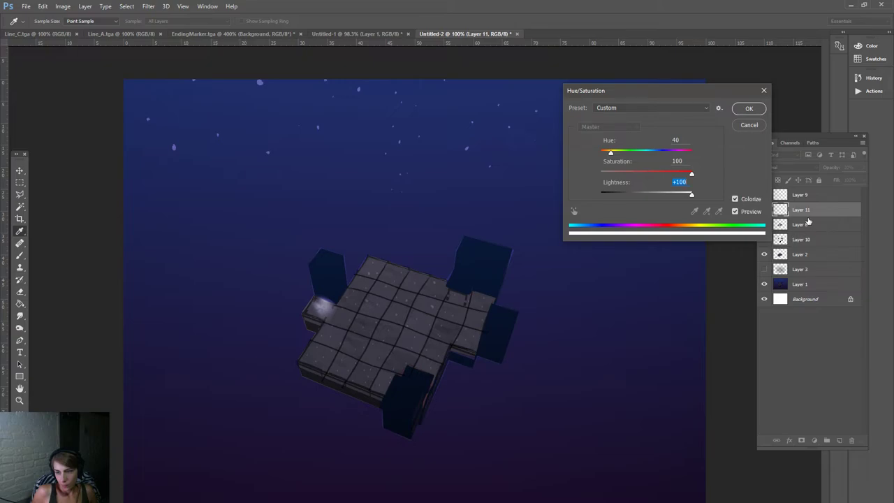
pyautogui.click(744, 129)
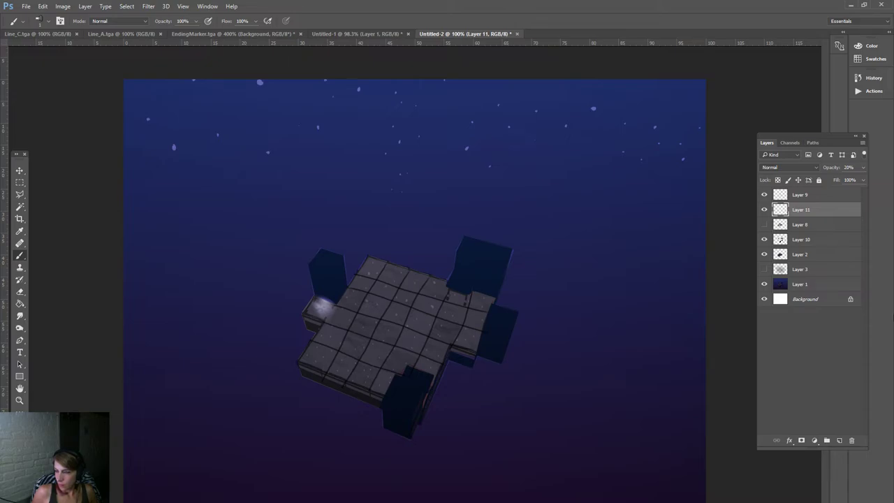
pyautogui.click(763, 195)
pyautogui.click(764, 194)
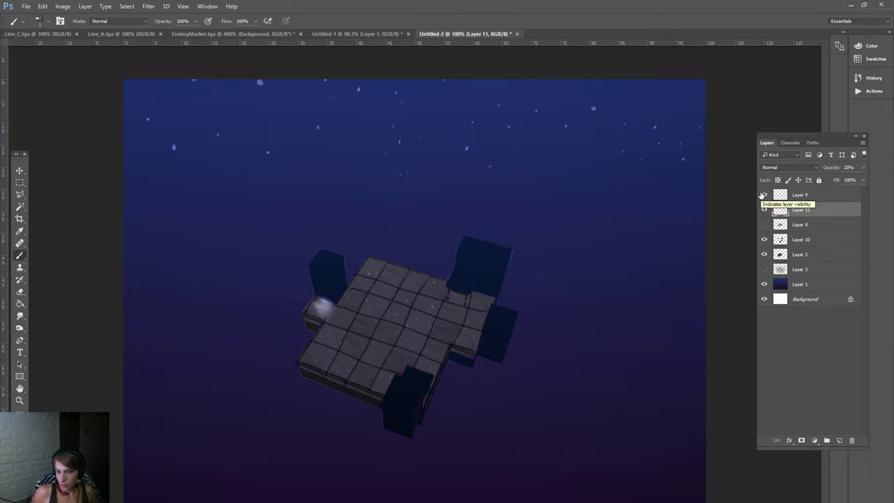
pyautogui.click(767, 242)
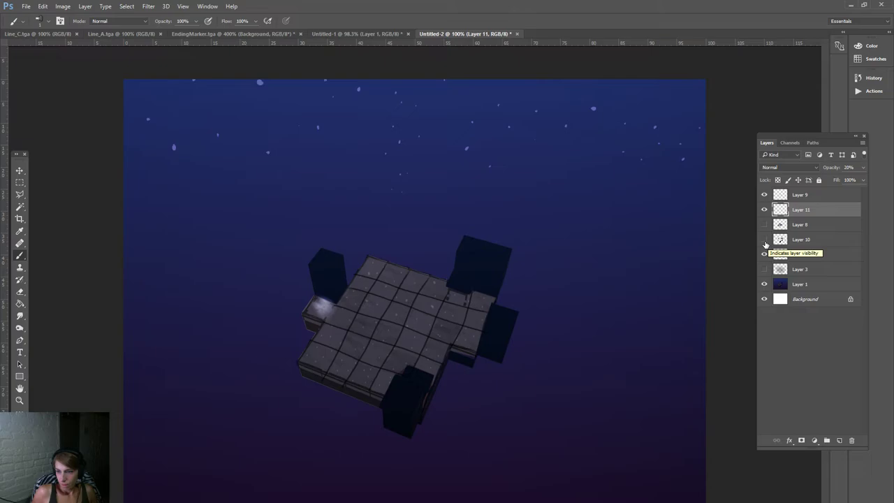
pyautogui.click(764, 242)
pyautogui.click(765, 241)
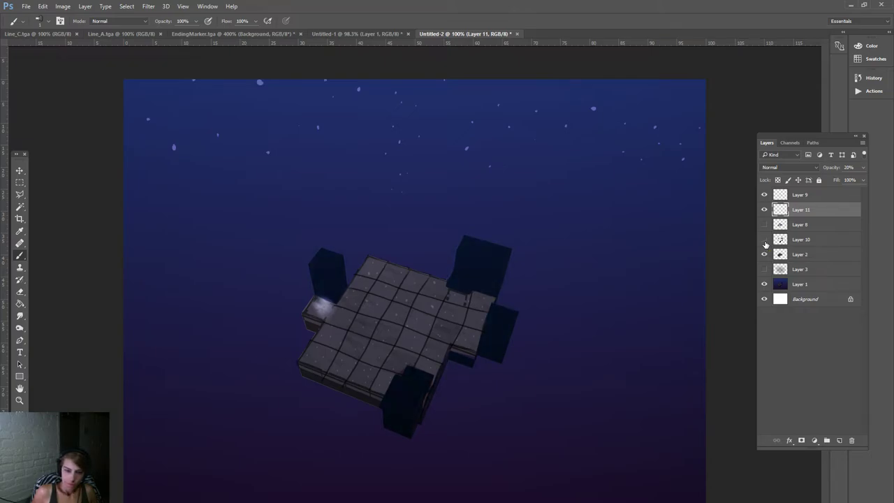
pyautogui.click(765, 241)
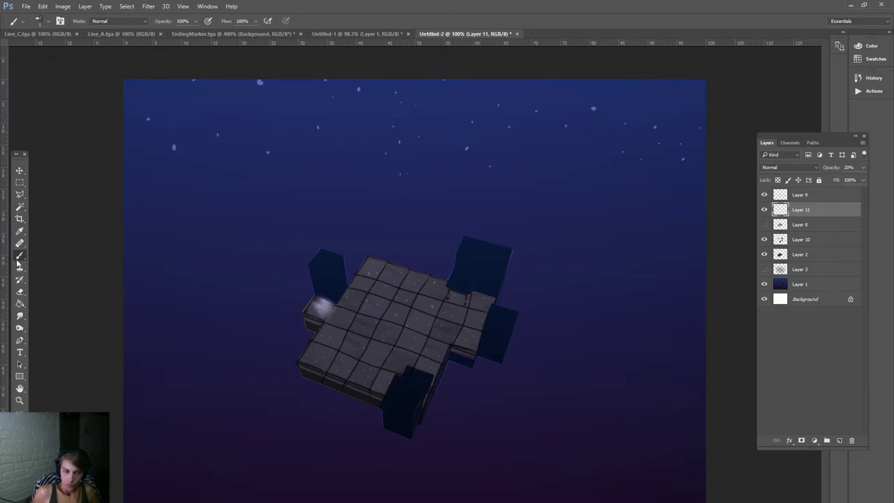
# On a new layer above Layer 9, draw an elliptical selection around the platform's left glow.
pyautogui.click(20, 185)
pyautogui.rightClick(21, 187)
pyautogui.click(52, 192)
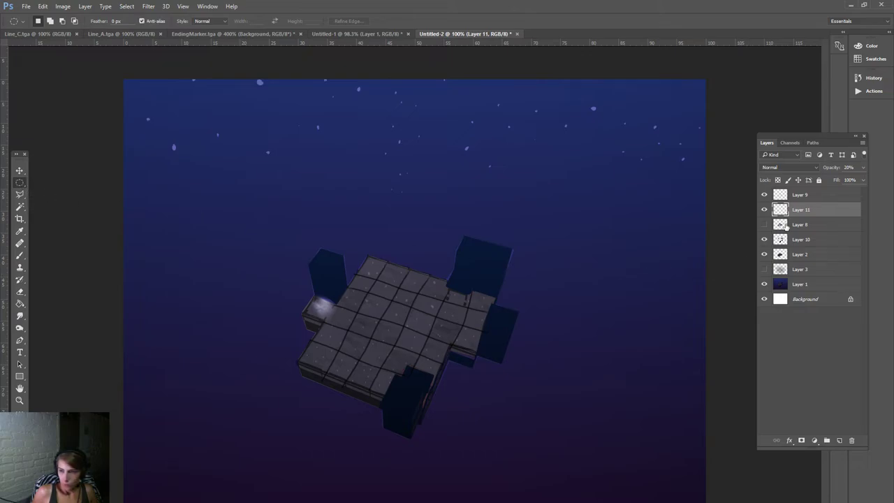
pyautogui.click(827, 194)
pyautogui.click(839, 440)
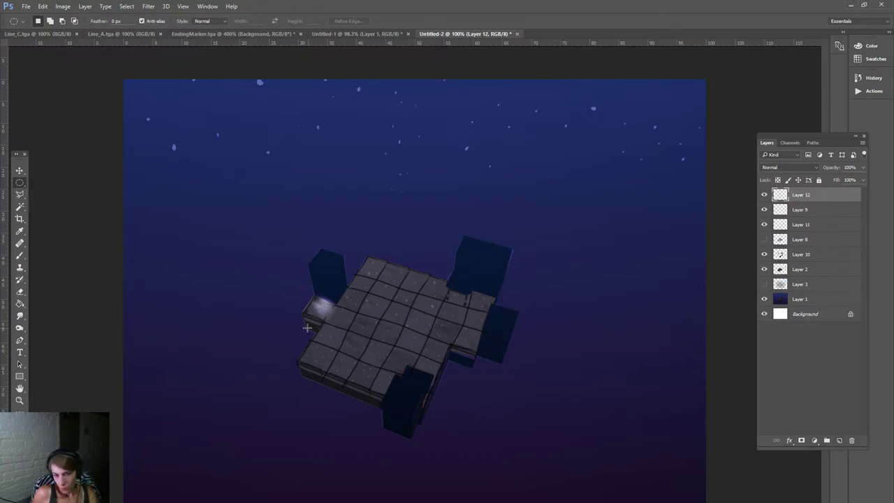
pyautogui.moveTo(300, 290); pyautogui.dragTo(343, 327)
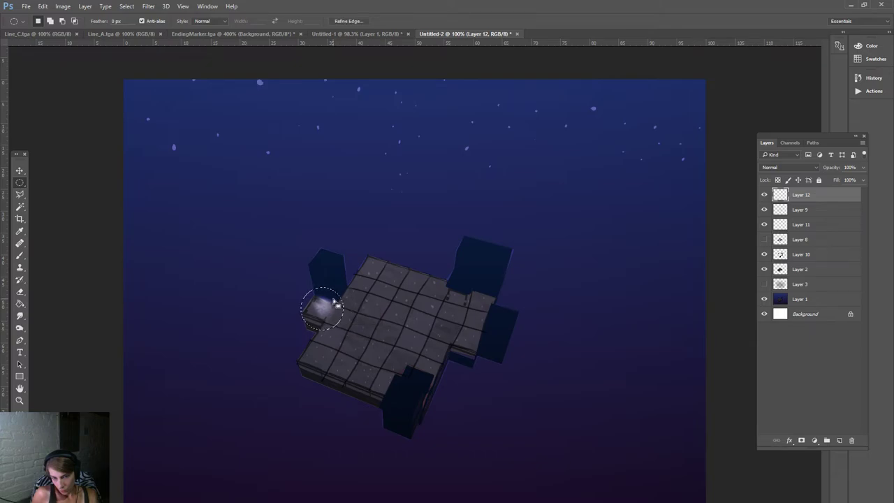
# Fill the circle with pale beige, deselect, and set Layer 12's opacity to 10%.
pyautogui.click(20, 303)
pyautogui.click(17, 417)
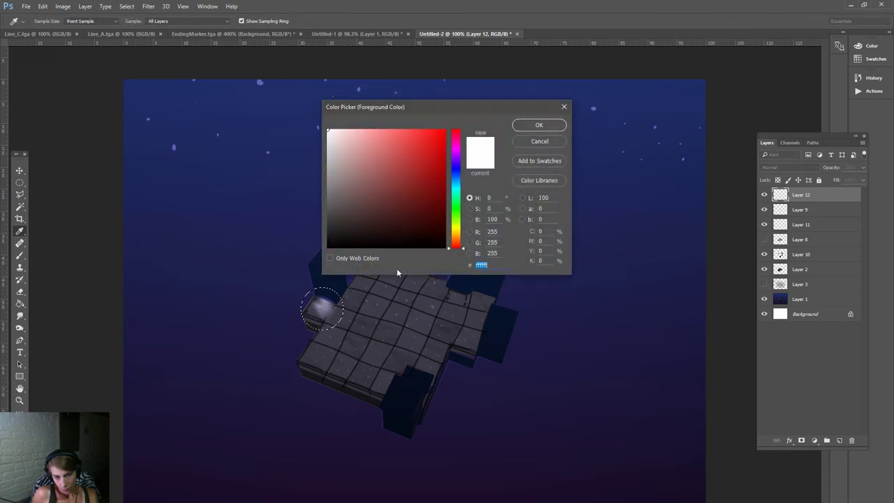
pyautogui.click(456, 235)
pyautogui.moveTo(399, 198)
pyautogui.mouseDown()
pyautogui.moveTo(289, 124)
pyautogui.moveTo(309, 193)
pyautogui.moveTo(358, 145)
pyautogui.mouseUp()
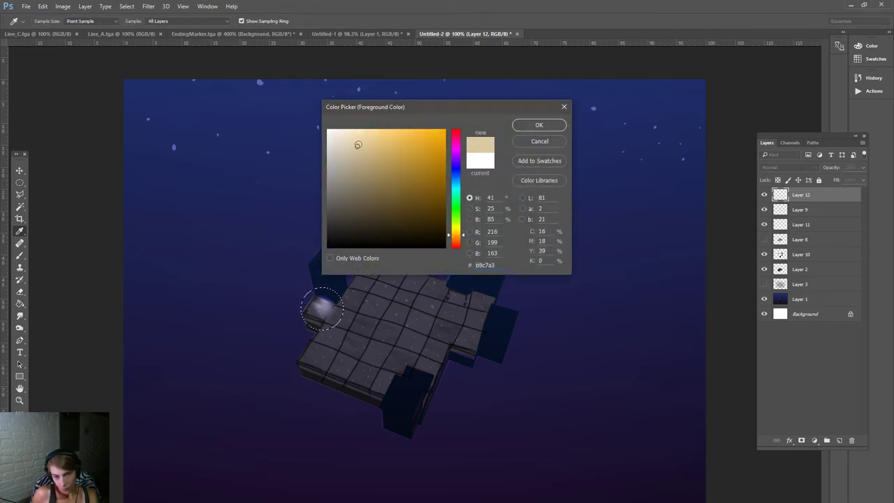
pyautogui.click(539, 125)
pyautogui.click(333, 310)
pyautogui.hotkey('ctrl', 'd')
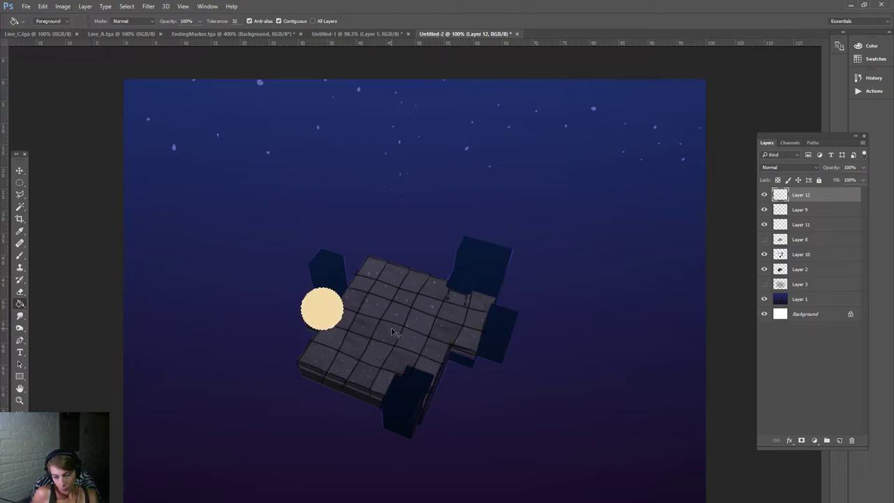
pyautogui.click(832, 170)
pyautogui.write('10')
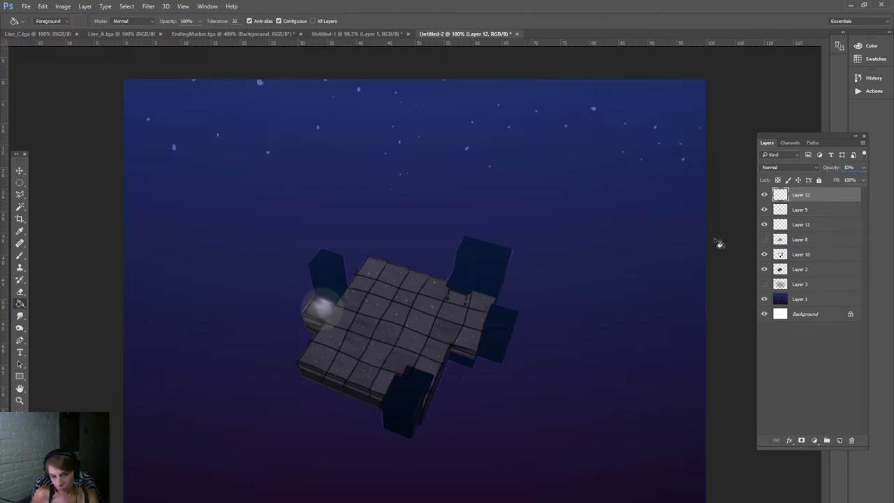
# Stretch and rotate the glow about 22° into a flat ellipse on the platform's left corner.
pyautogui.click(19, 170)
pyautogui.moveTo(315, 300)
pyautogui.mouseDown()
pyautogui.moveTo(389, 286)
pyautogui.moveTo(330, 319)
pyautogui.mouseUp()
pyautogui.hotkey('ctrl', 't')
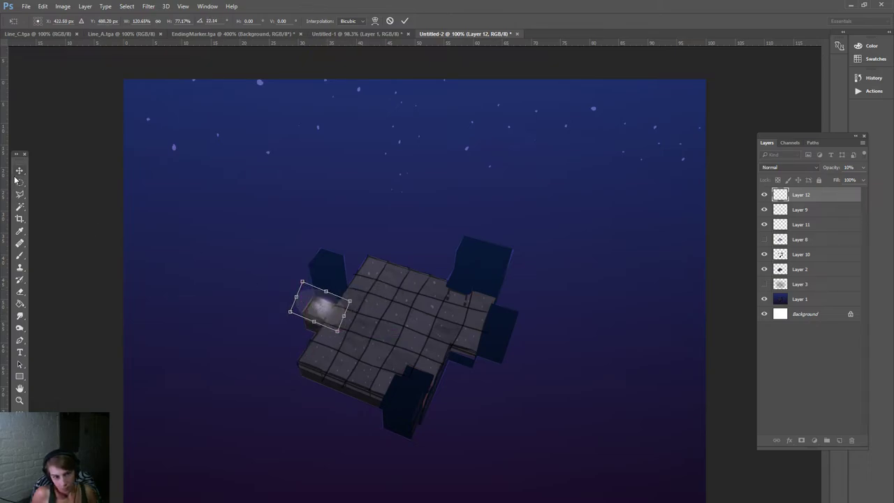
pyautogui.press('v')
pyautogui.click(432, 207)
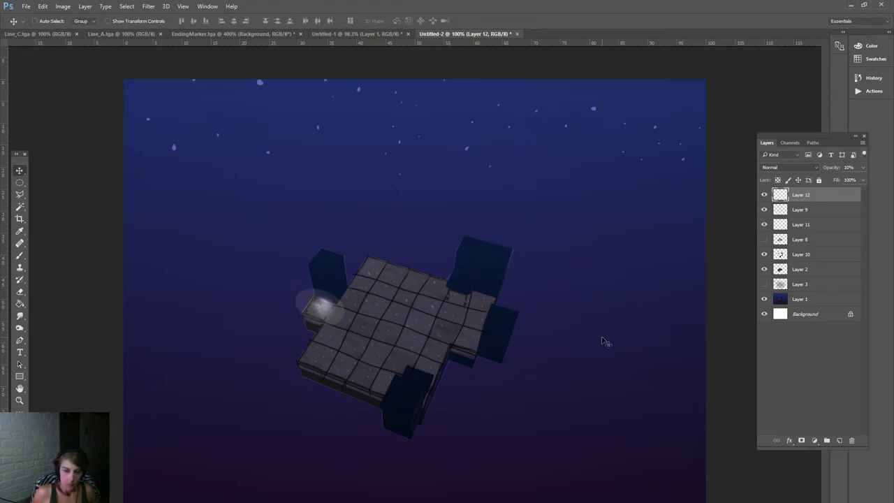
pyautogui.moveTo(330, 321); pyautogui.dragTo(330, 322)
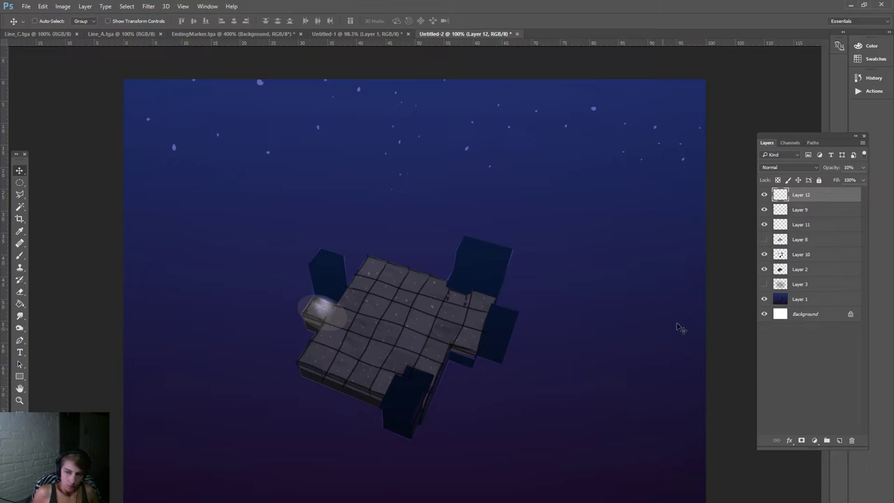
pyautogui.click(763, 195)
pyautogui.click(763, 195)
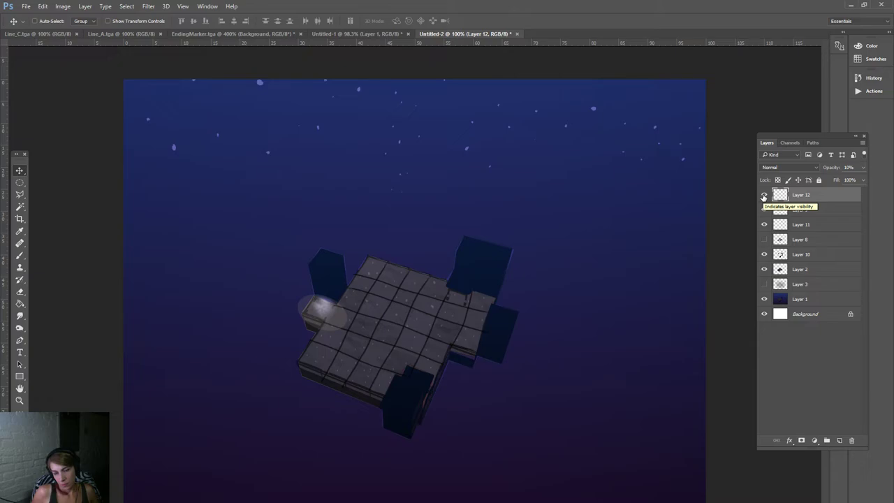
# Apply a Gaussian Blur of about 5.6 pixels to Layer 12's glow.
pyautogui.click(148, 6)
pyautogui.moveTo(206, 118)
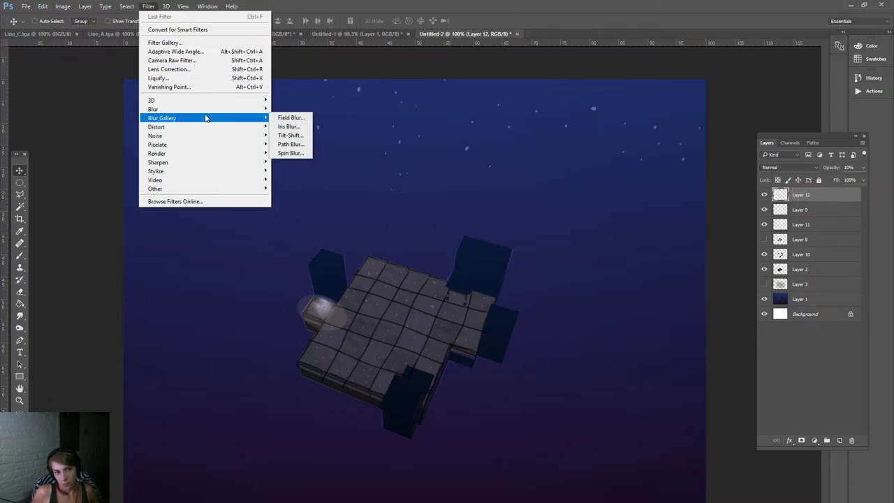
pyautogui.moveTo(230, 110)
pyautogui.click(293, 145)
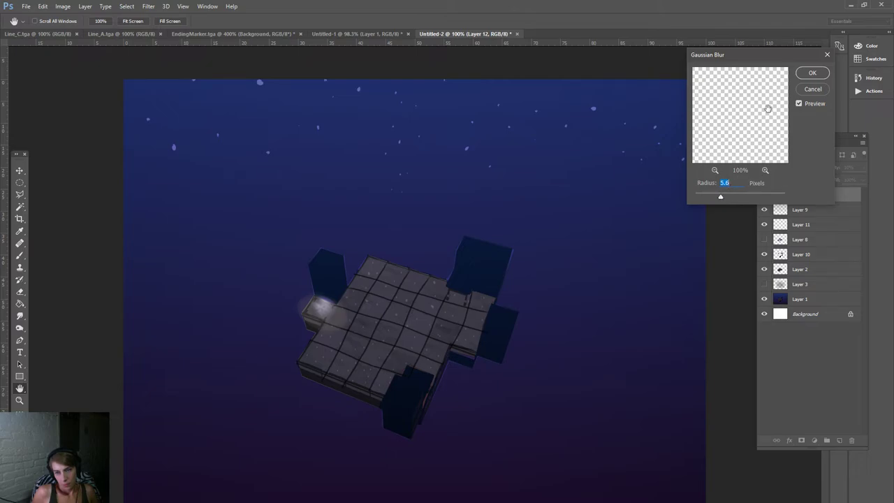
pyautogui.click(810, 75)
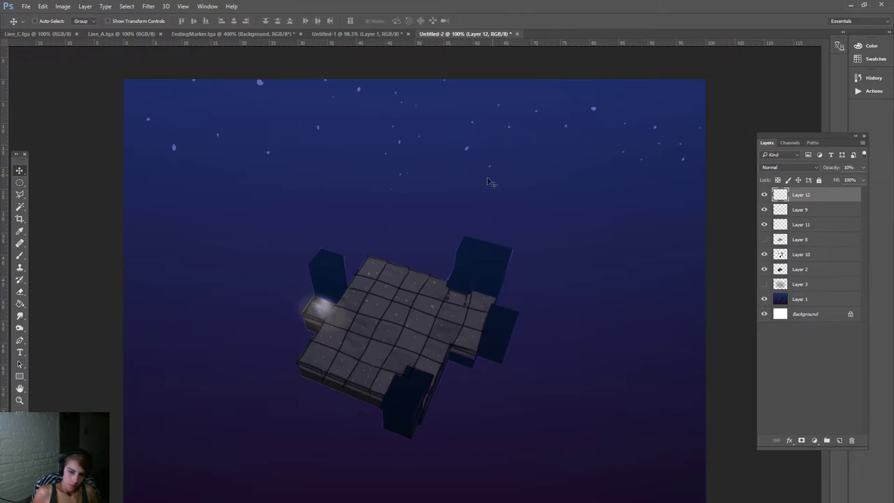
# Duplicate Layer 12 and move the copy to the right pillar's base.
pyautogui.rightClick(334, 322)
pyautogui.click(822, 199)
pyautogui.rightClick(822, 199)
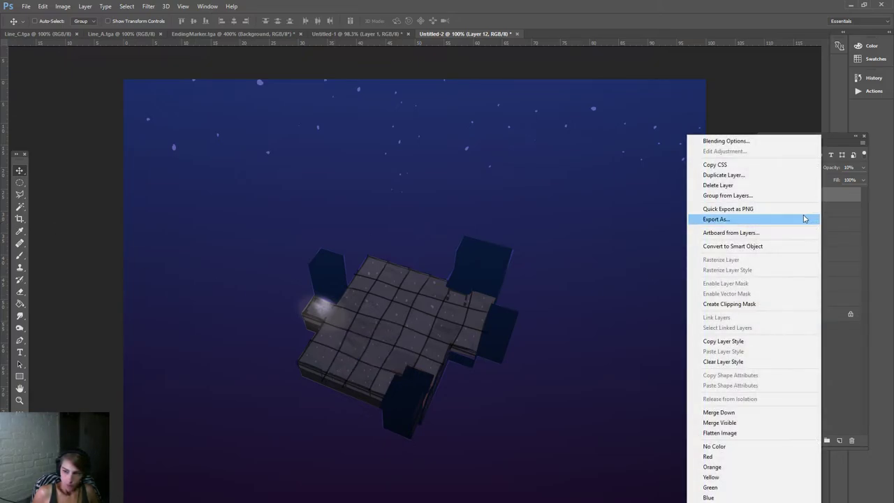
pyautogui.click(803, 174)
pyautogui.click(471, 149)
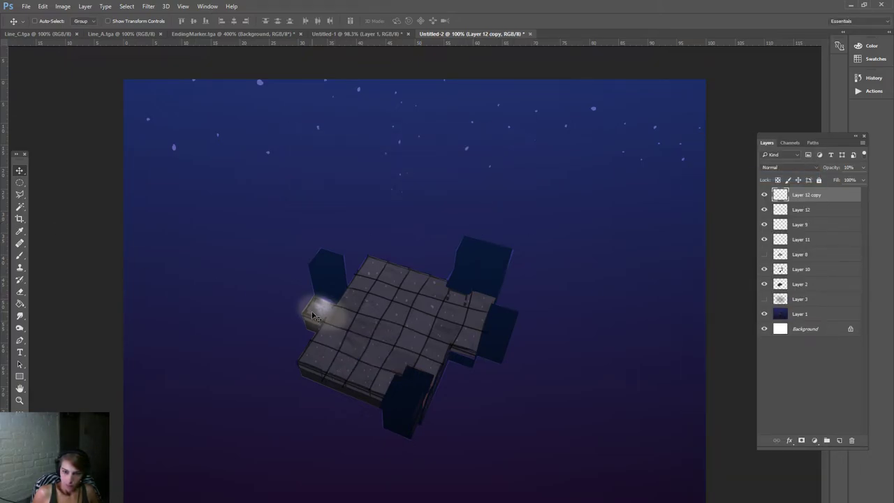
pyautogui.moveTo(370, 299); pyautogui.dragTo(453, 293)
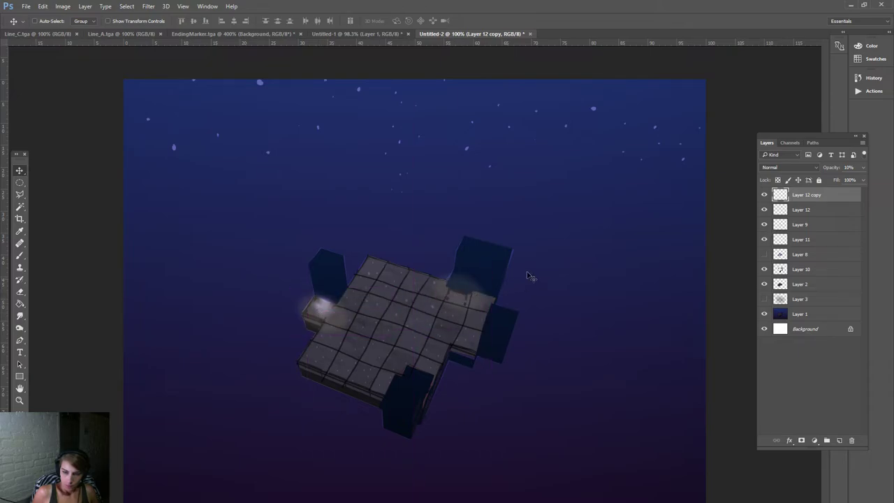
# Duplicate Layer 12 copy and move Layer 12 copy 2 to the front pillar.
pyautogui.rightClick(814, 194)
pyautogui.click(803, 172)
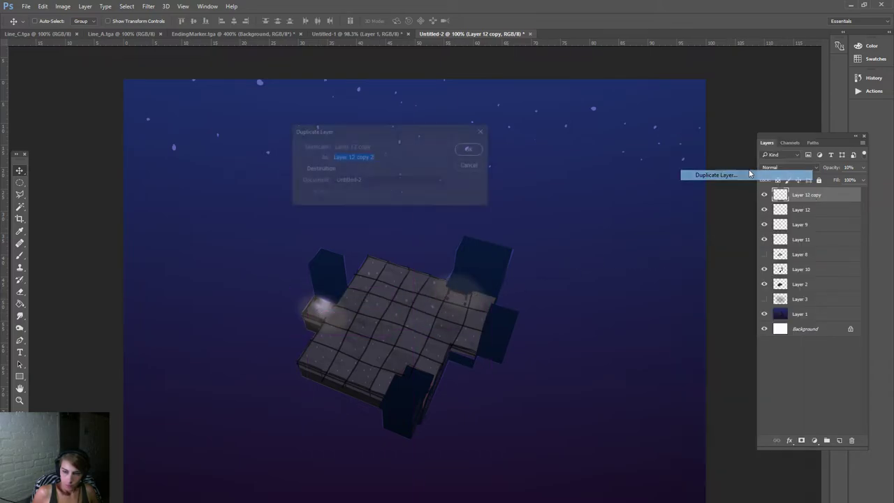
pyautogui.click(473, 150)
pyautogui.moveTo(462, 257); pyautogui.dragTo(424, 375)
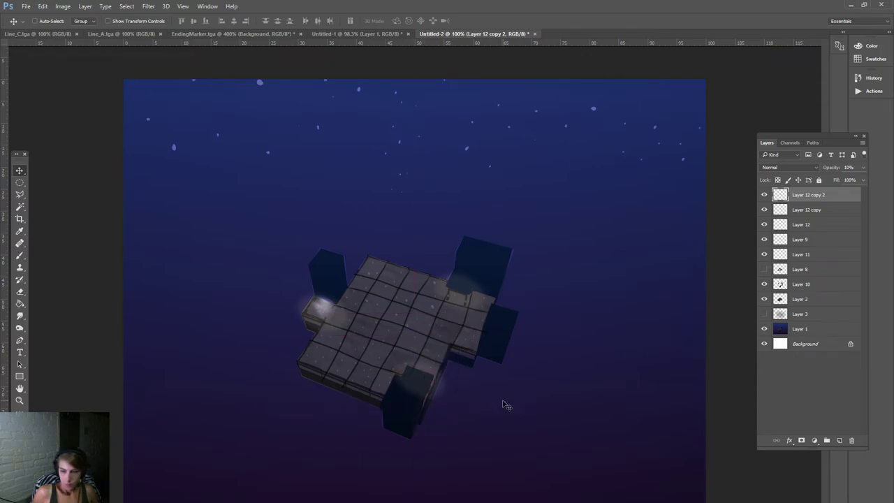
# Try Hard Light, Multiply, Overlay, Soft Light and Screen blend modes on Layer 12 copy 2.
pyautogui.click(796, 168)
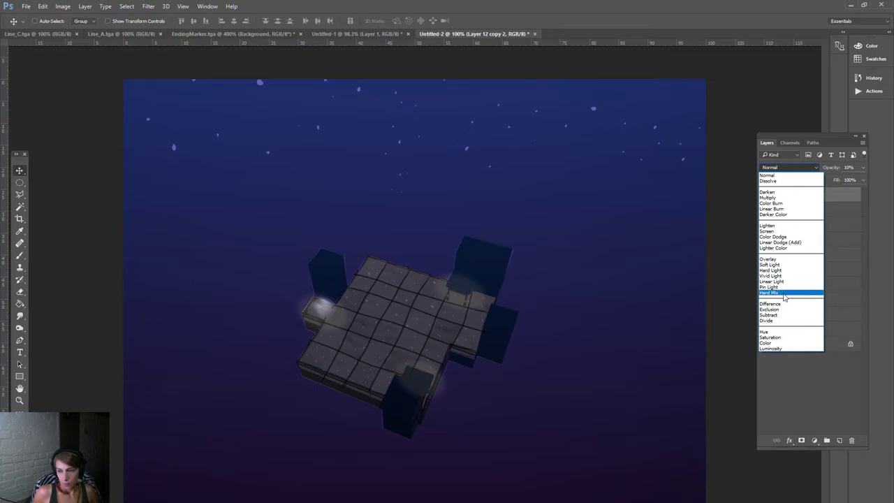
pyautogui.click(783, 270)
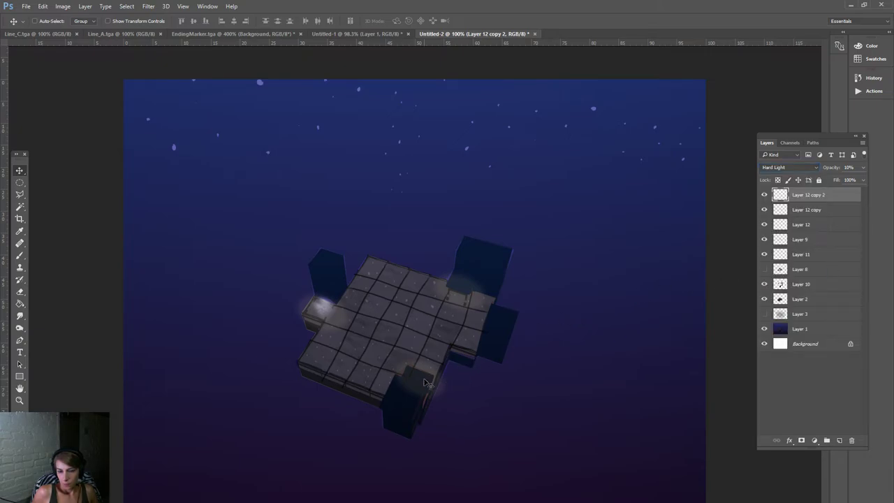
pyautogui.click(788, 167)
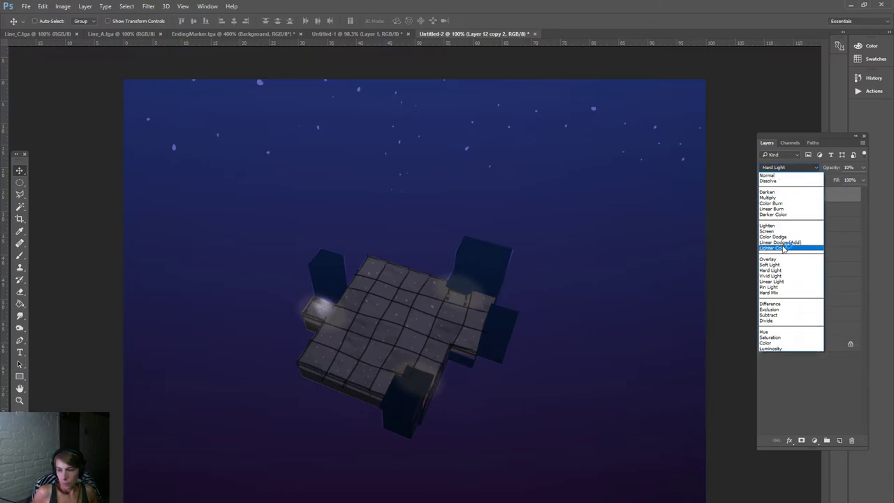
pyautogui.click(784, 198)
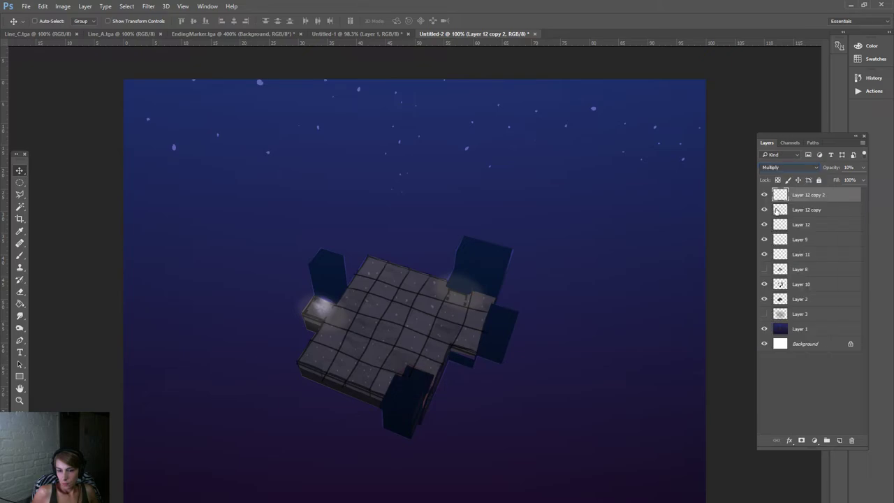
pyautogui.click(806, 169)
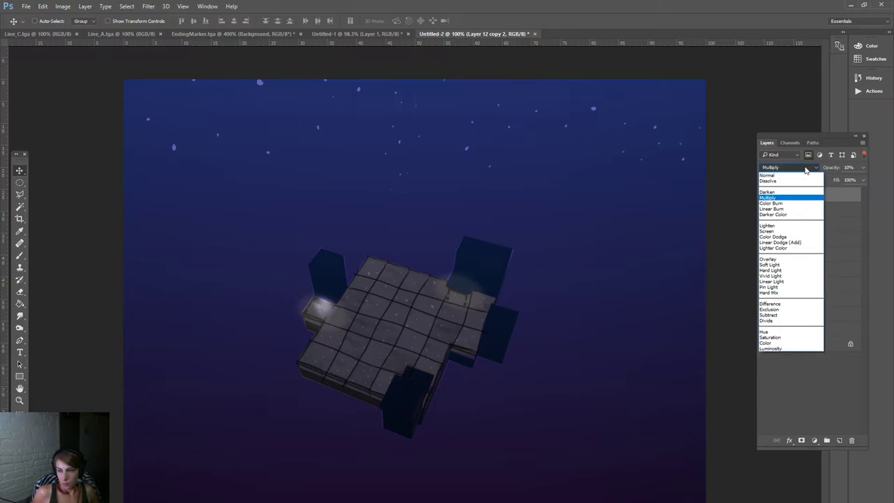
pyautogui.click(787, 259)
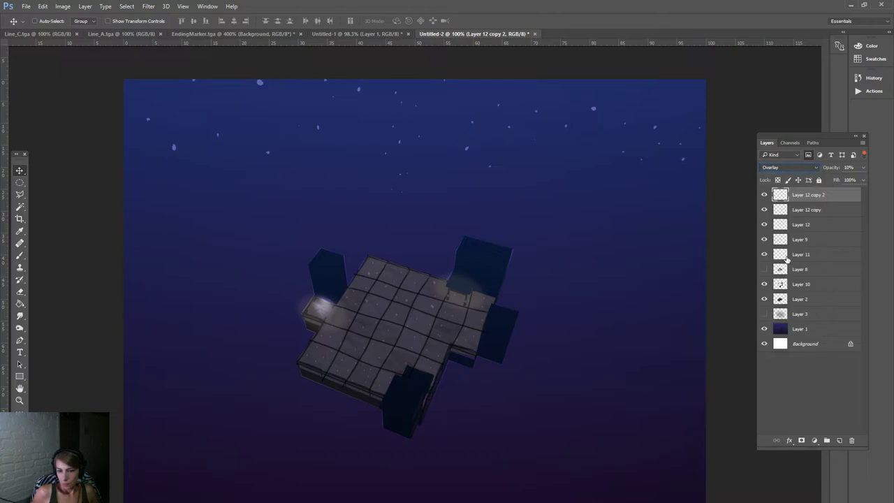
pyautogui.click(789, 167)
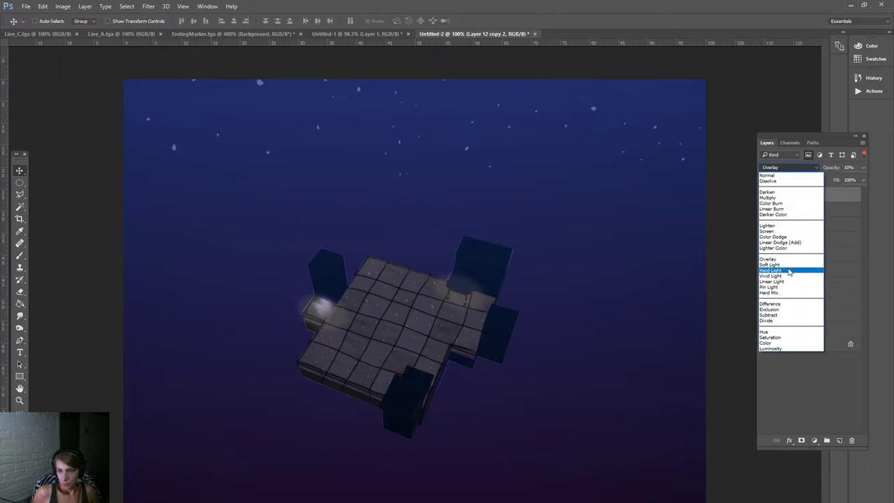
pyautogui.click(790, 268)
pyautogui.click(794, 168)
pyautogui.click(783, 271)
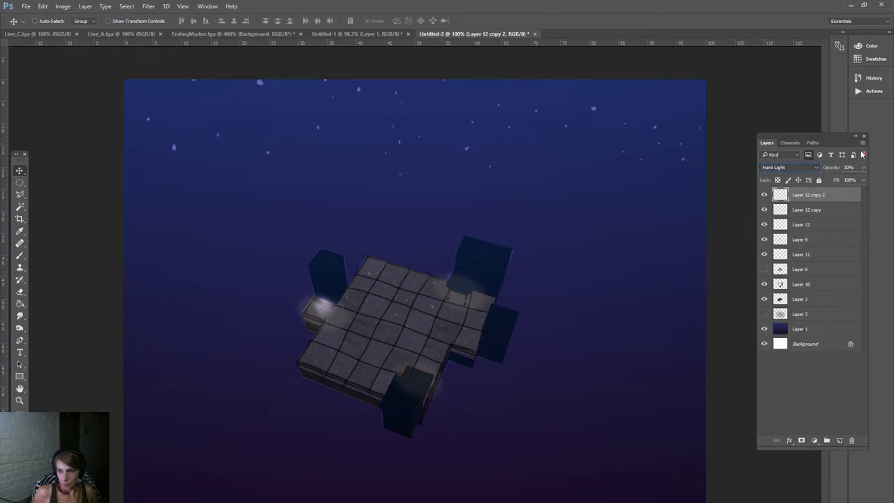
pyautogui.click(863, 154)
pyautogui.click(799, 168)
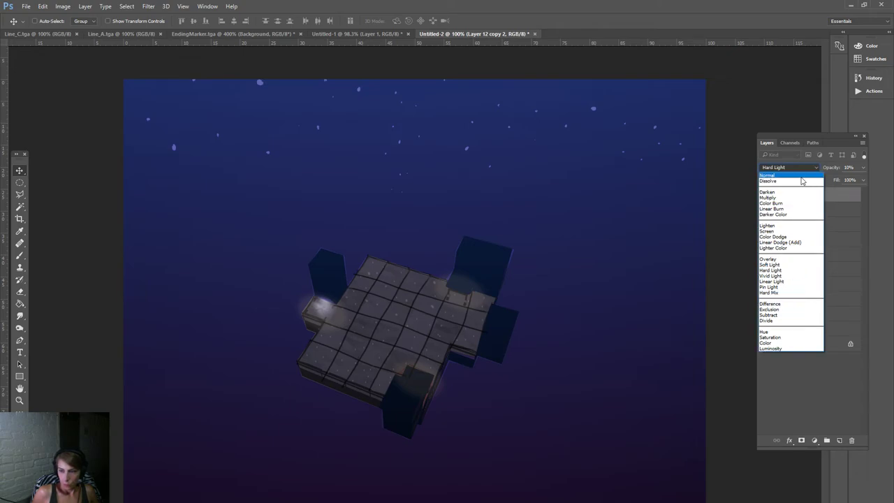
pyautogui.click(786, 231)
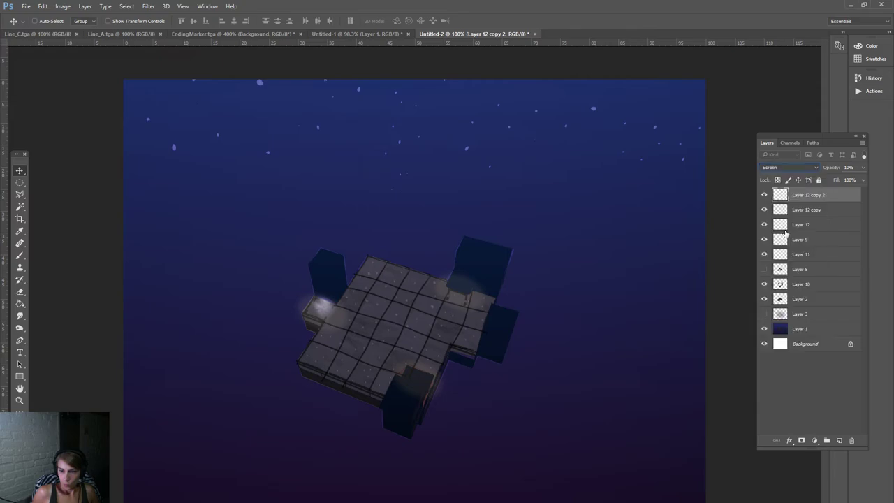
# Set Layer 12 copy 2, Layer 12 copy and Layer 12 to Vivid Light, then hide Layer 3.
pyautogui.click(808, 170)
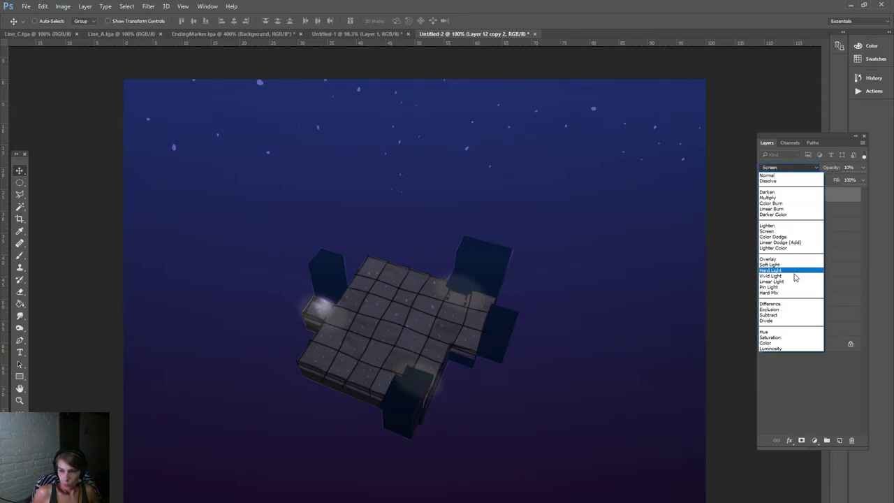
pyautogui.click(795, 279)
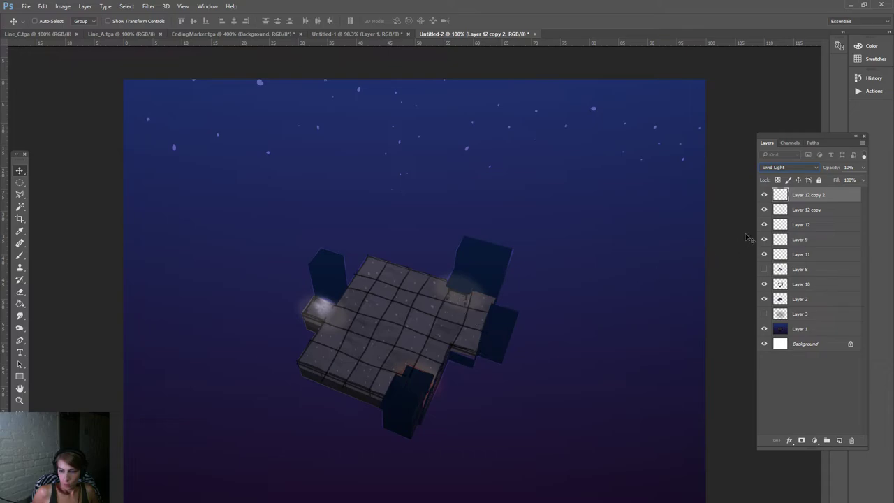
pyautogui.click(816, 206)
pyautogui.click(808, 170)
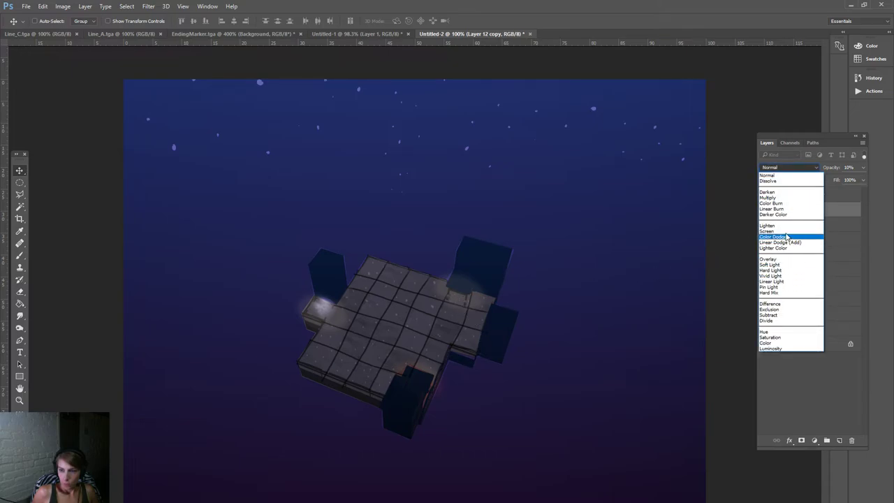
pyautogui.click(788, 275)
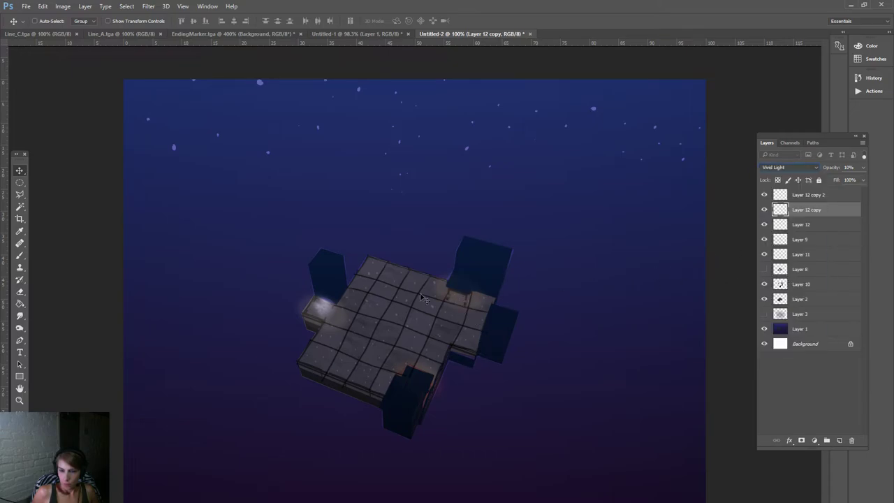
pyautogui.rightClick(336, 315)
pyautogui.click(356, 321)
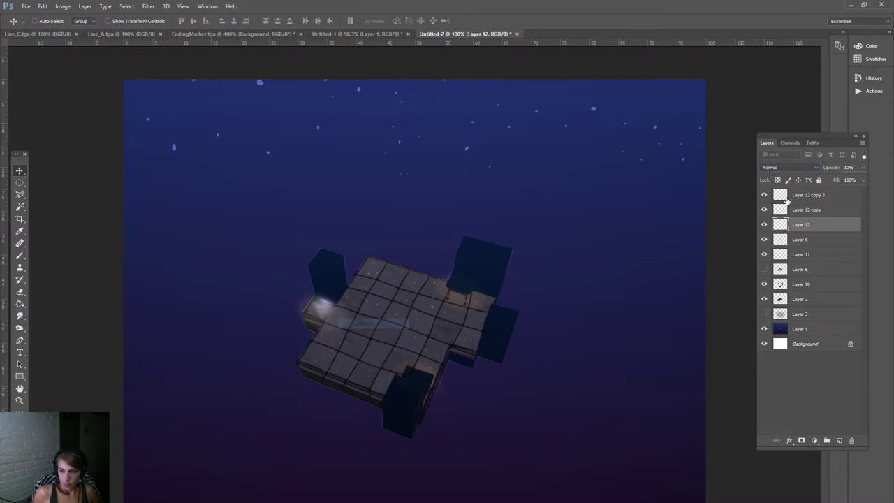
pyautogui.click(789, 168)
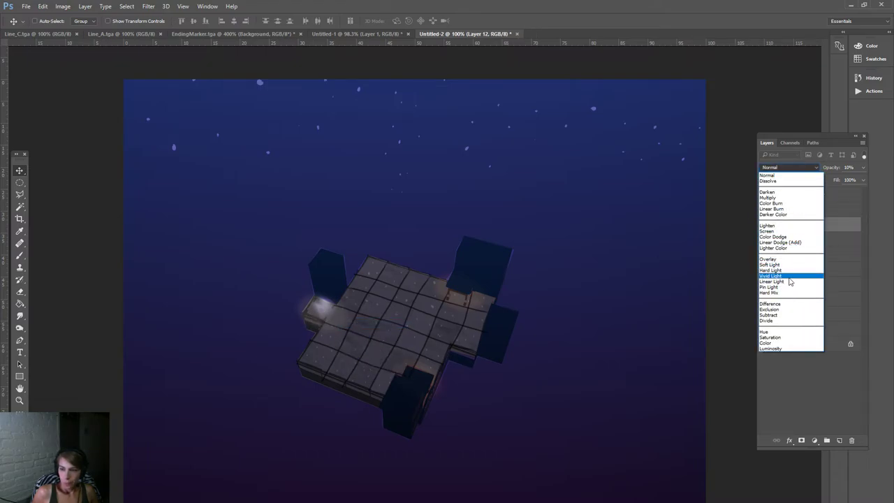
pyautogui.click(789, 276)
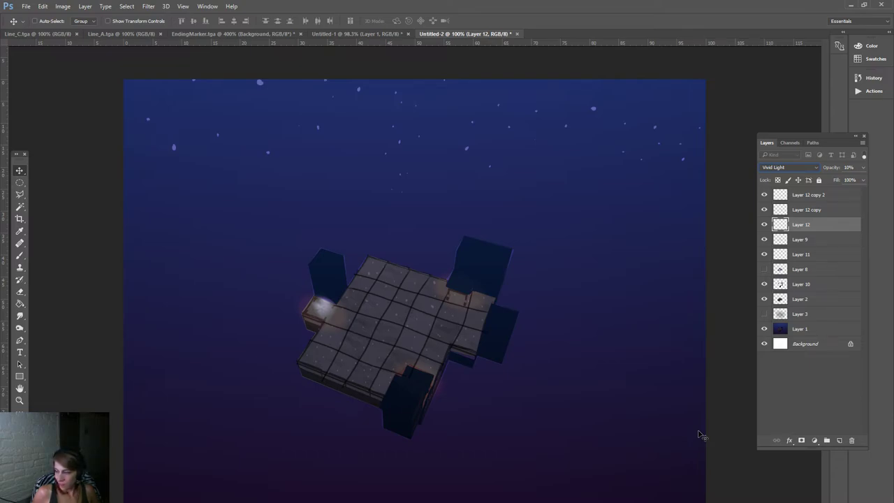
pyautogui.rightClick(430, 326)
pyautogui.press('Escape')
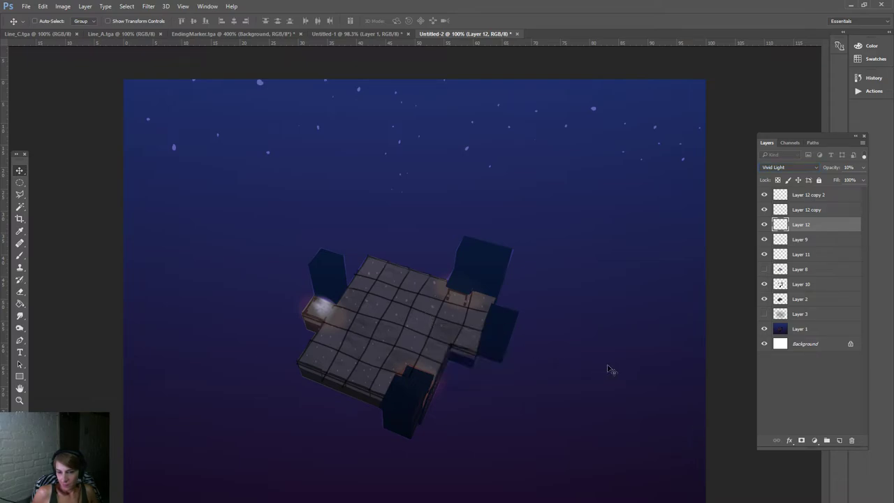
pyautogui.click(763, 314)
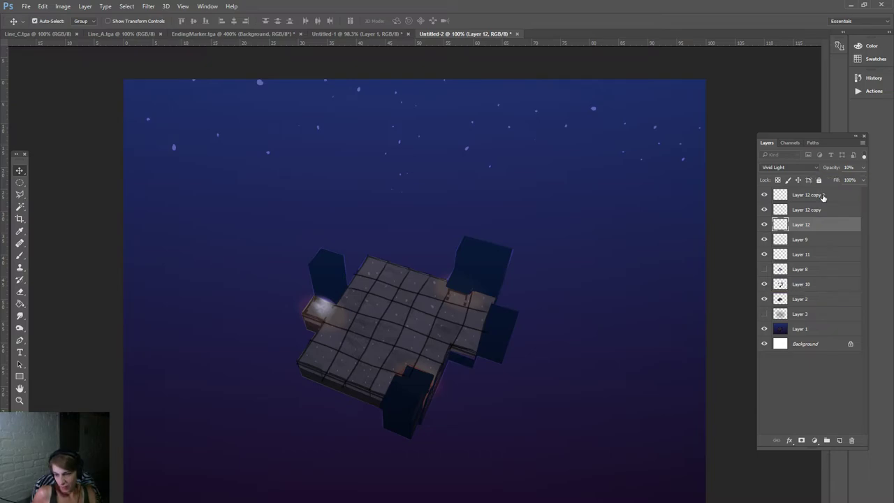
# Select Layer 12 and both copies and hide them, then briefly show and re-hide Layer 3.
pyautogui.keyDown('ctrl'); pyautogui.click(817, 195); pyautogui.keyUp('ctrl')
pyautogui.keyDown('ctrl'); pyautogui.click(815, 210); pyautogui.keyUp('ctrl')
pyautogui.click(62, 7)
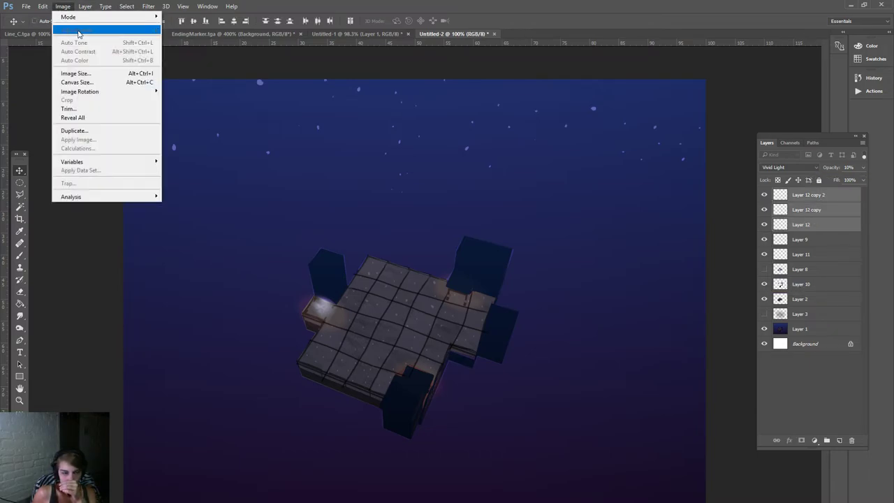
pyautogui.press('Escape')
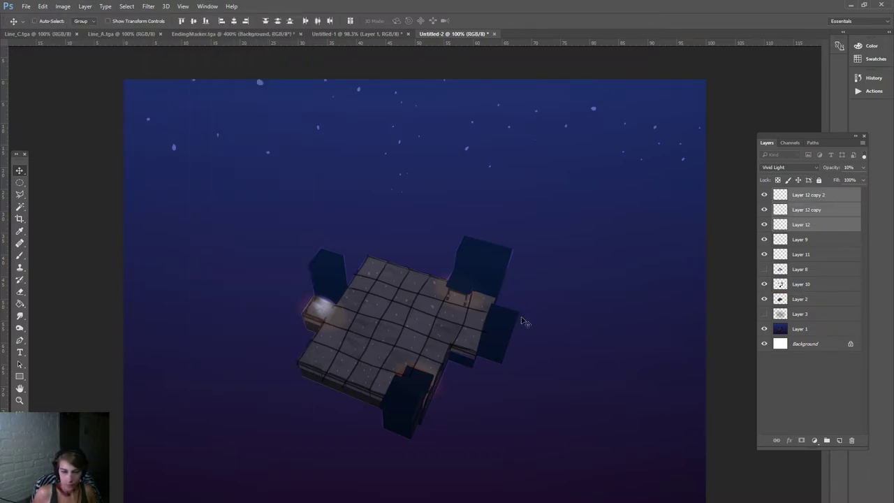
pyautogui.moveTo(763, 224); pyautogui.dragTo(765, 195)
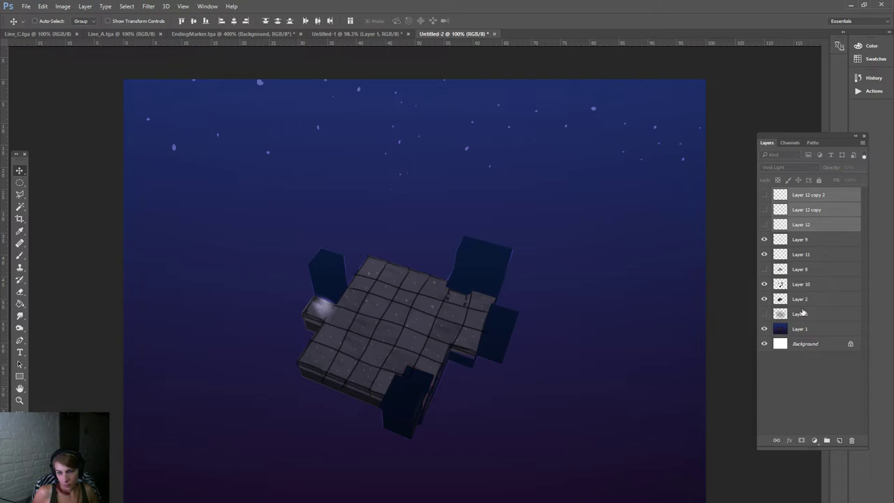
pyautogui.click(764, 314)
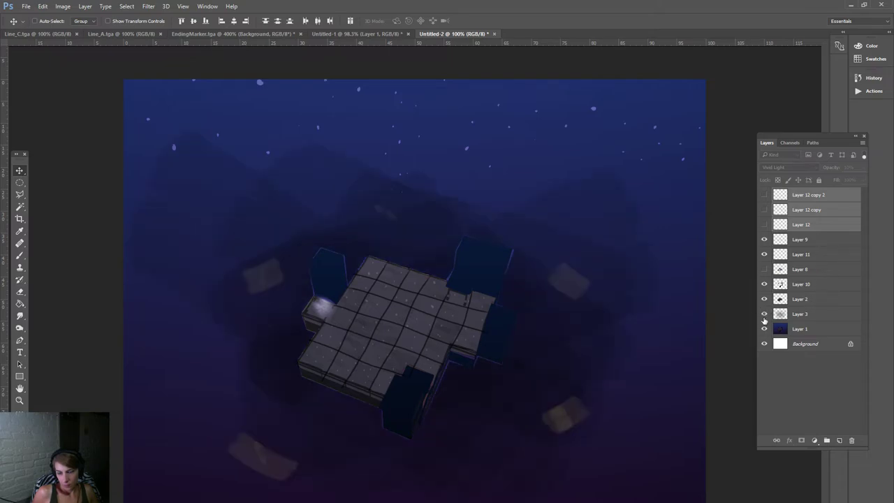
pyautogui.click(764, 315)
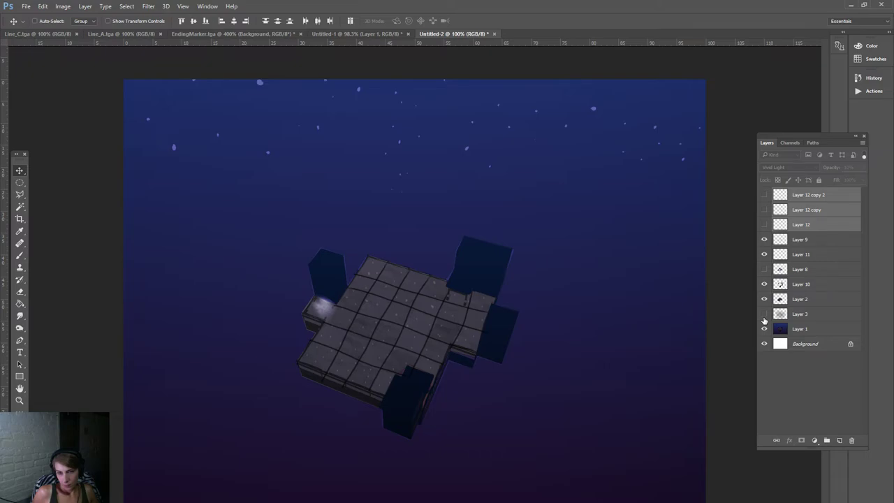
# Pick the Brush with a lighter foreground colour and add a new Layer 13 above Layer 1.
pyautogui.click(20, 255)
pyautogui.click(18, 418)
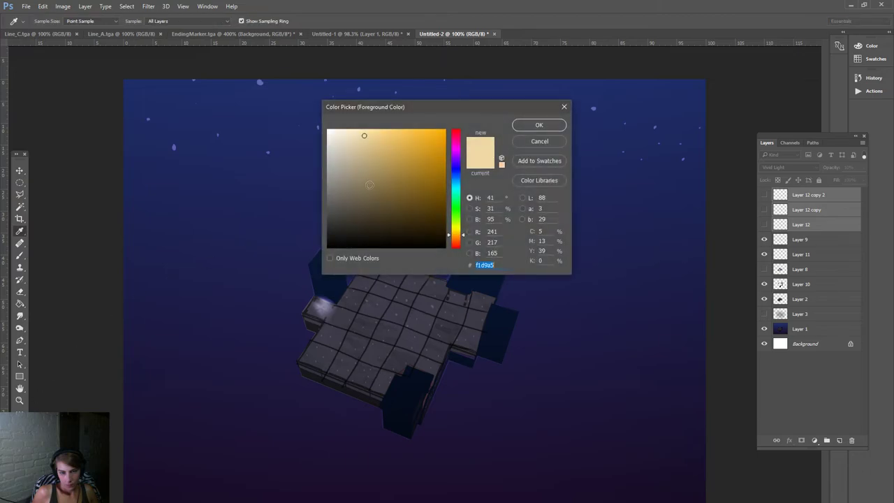
pyautogui.click(339, 138)
pyautogui.click(538, 126)
pyautogui.click(296, 221)
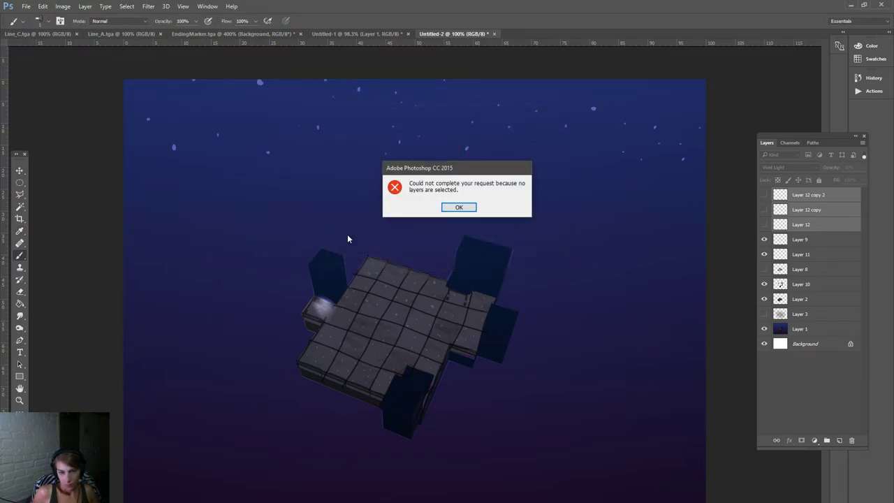
pyautogui.click(459, 208)
pyautogui.click(796, 329)
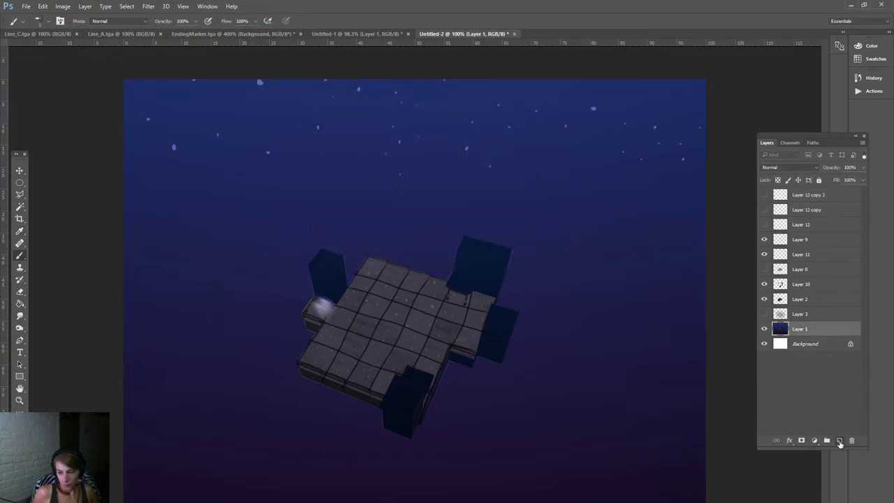
pyautogui.click(840, 440)
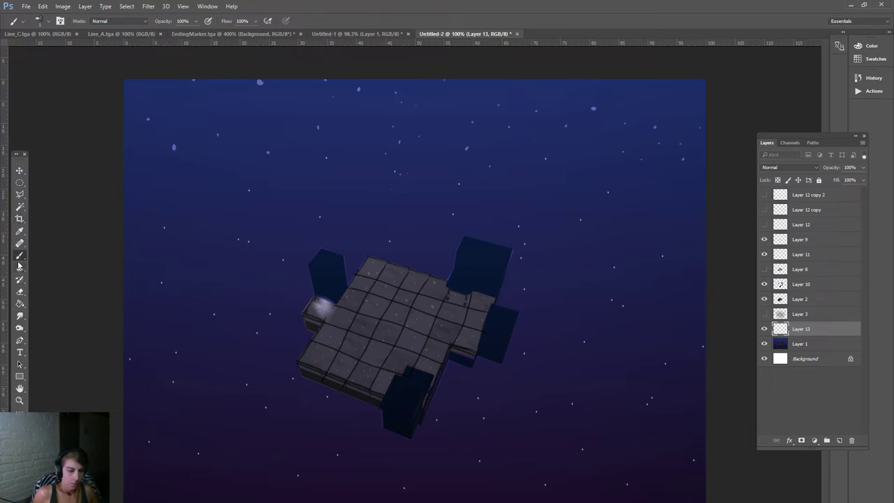
pyautogui.click(45, 22)
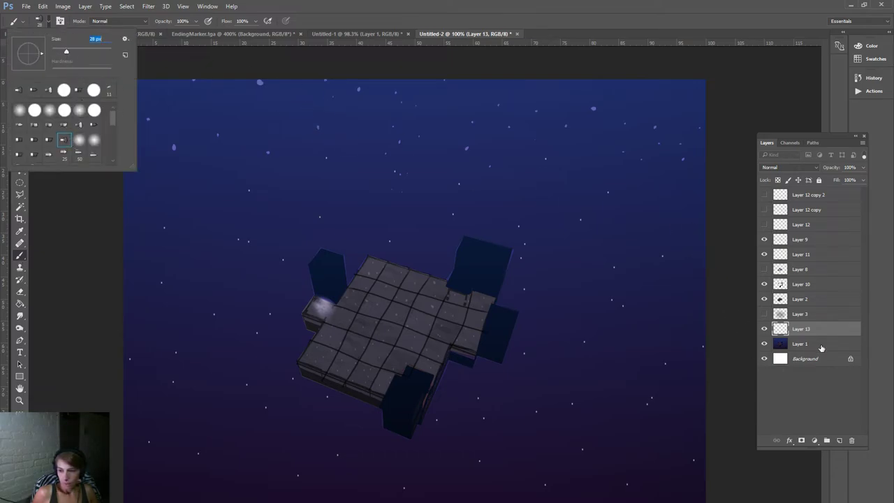
# Add a new layer above Layer 1 and paint white clouds below the right, left and front pillars.
pyautogui.click(804, 344)
pyautogui.click(840, 440)
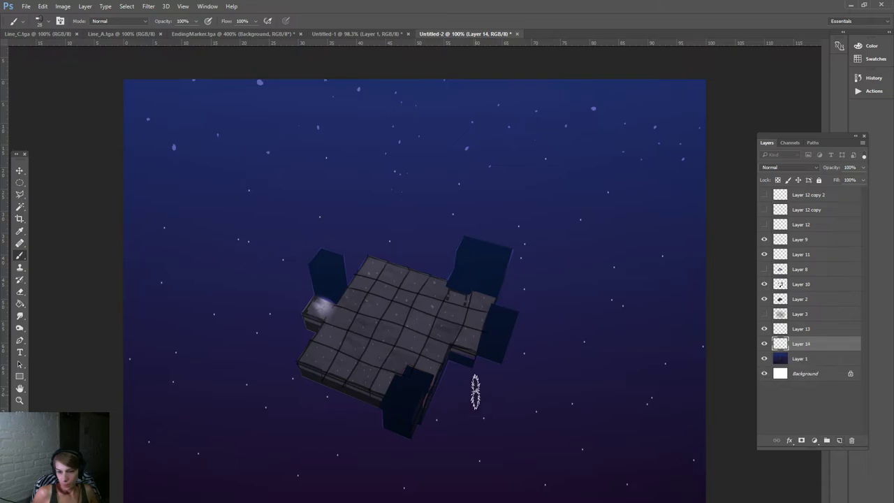
pyautogui.moveTo(455, 363)
pyautogui.mouseDown()
pyautogui.moveTo(502, 355)
pyautogui.moveTo(479, 393)
pyautogui.moveTo(515, 412)
pyautogui.mouseUp()
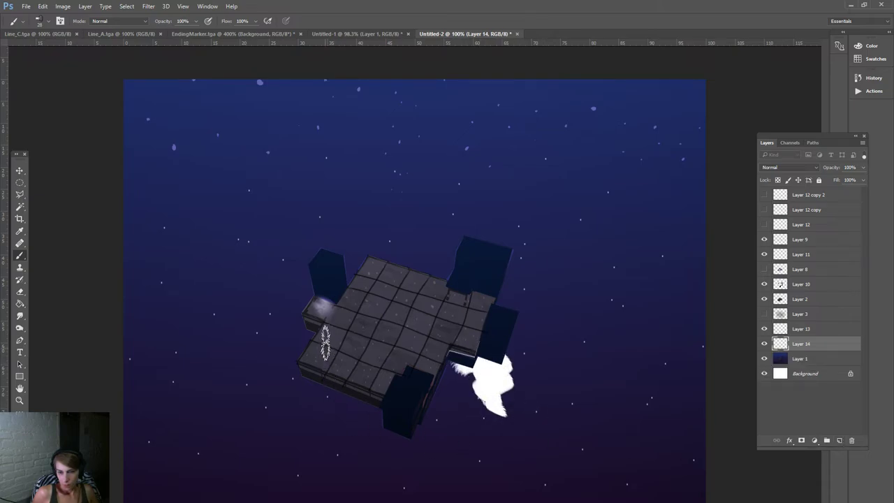
pyautogui.moveTo(311, 293); pyautogui.dragTo(307, 335)
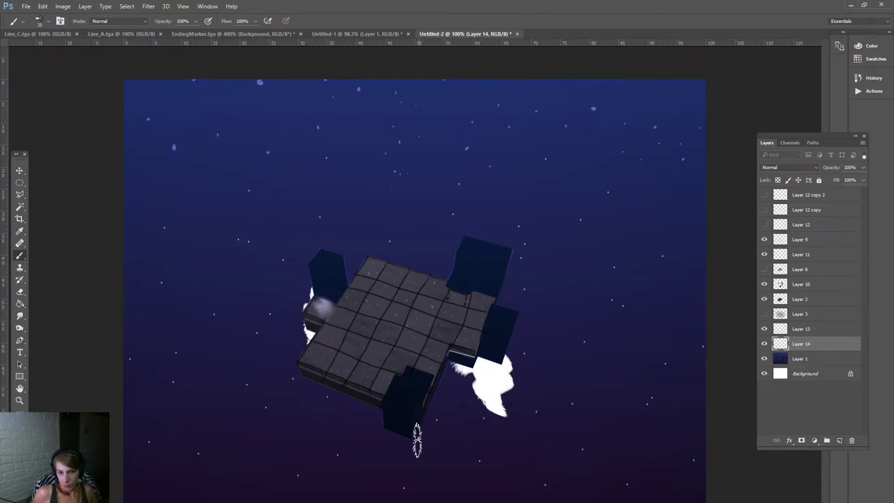
pyautogui.moveTo(418, 438)
pyautogui.mouseDown()
pyautogui.moveTo(409, 432)
pyautogui.moveTo(371, 469)
pyautogui.moveTo(395, 430)
pyautogui.mouseUp()
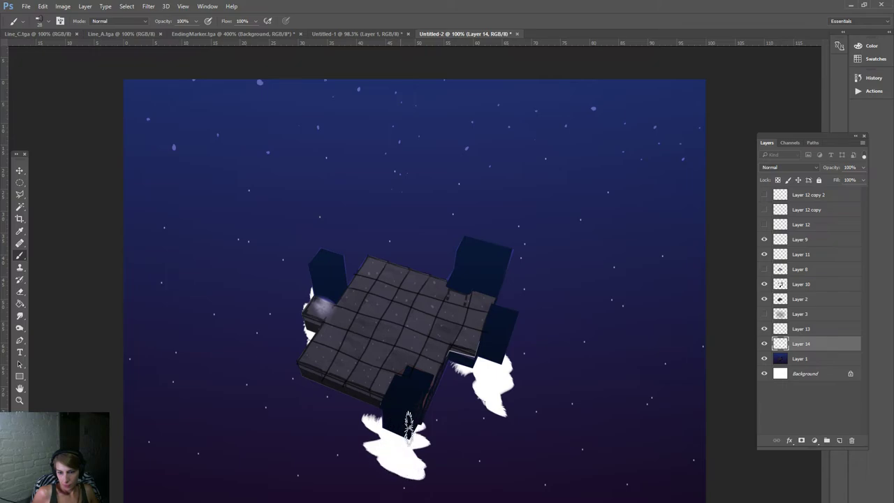
# Extend the white clouds along the right pillar and fill out the lower cloud.
pyautogui.moveTo(505, 319); pyautogui.dragTo(513, 333)
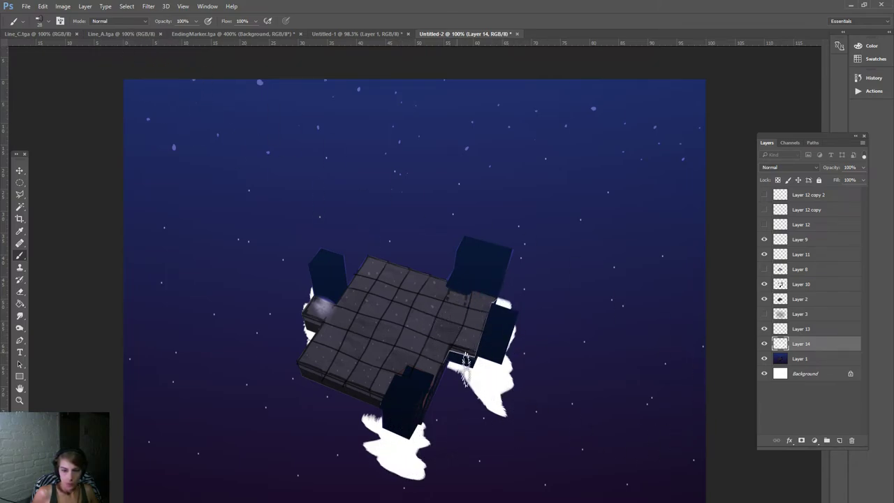
pyautogui.moveTo(466, 369); pyautogui.dragTo(484, 389)
pyautogui.moveTo(405, 411); pyautogui.dragTo(390, 416)
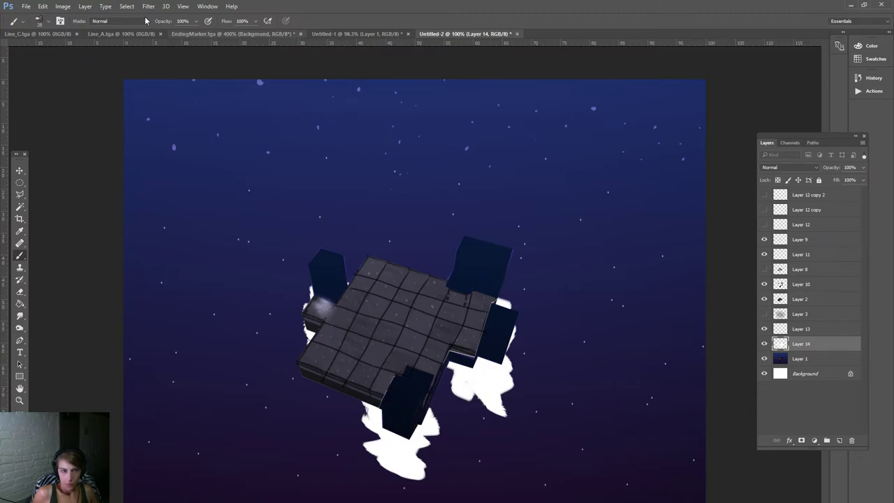
pyautogui.click(63, 7)
# Colorize the Layer 14 clouds with Hue/Saturation at hue 283, saturation 33, lightness -80.
pyautogui.moveTo(125, 30)
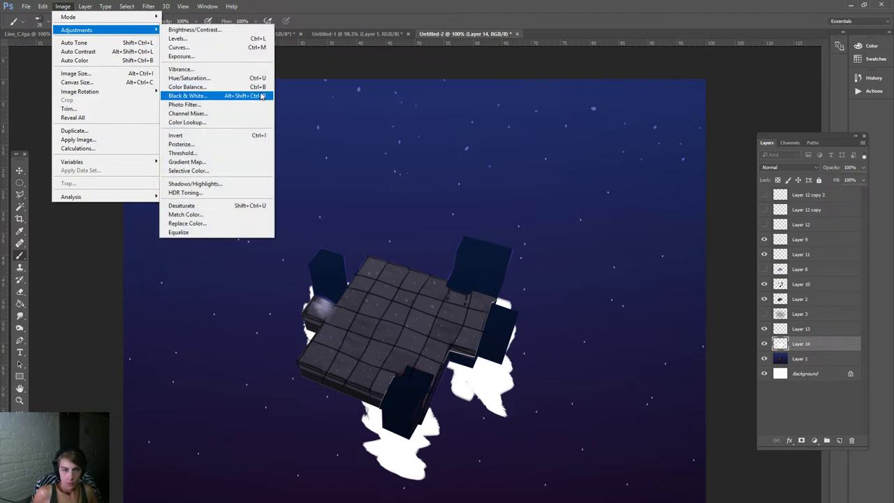
pyautogui.click(238, 79)
pyautogui.moveTo(647, 194); pyautogui.dragTo(618, 195)
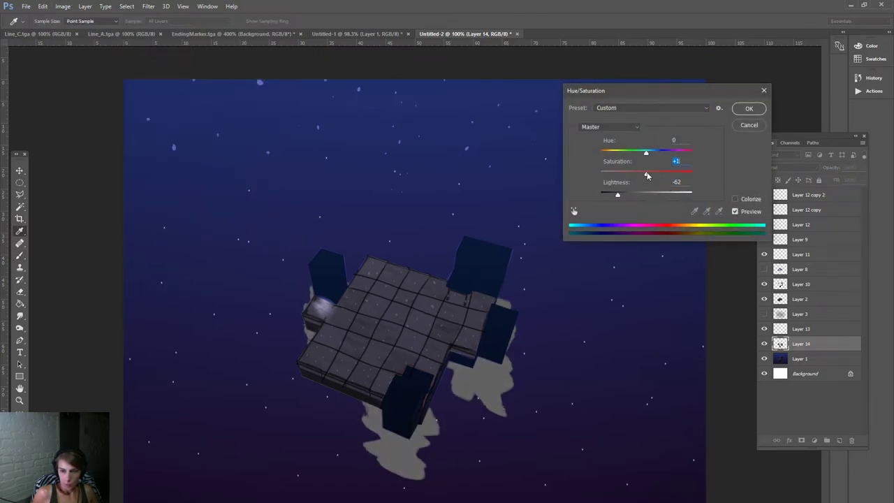
pyautogui.click(747, 201)
pyautogui.moveTo(627, 196); pyautogui.dragTo(609, 203)
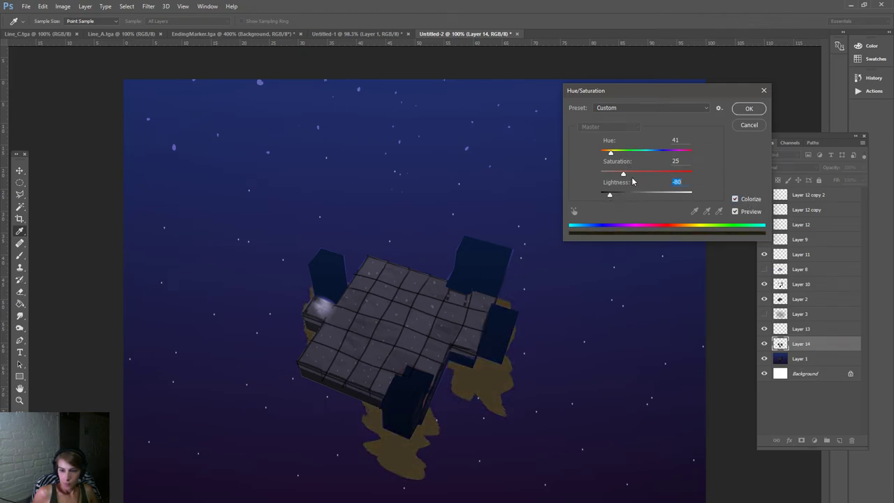
pyautogui.moveTo(629, 176); pyautogui.dragTo(674, 175)
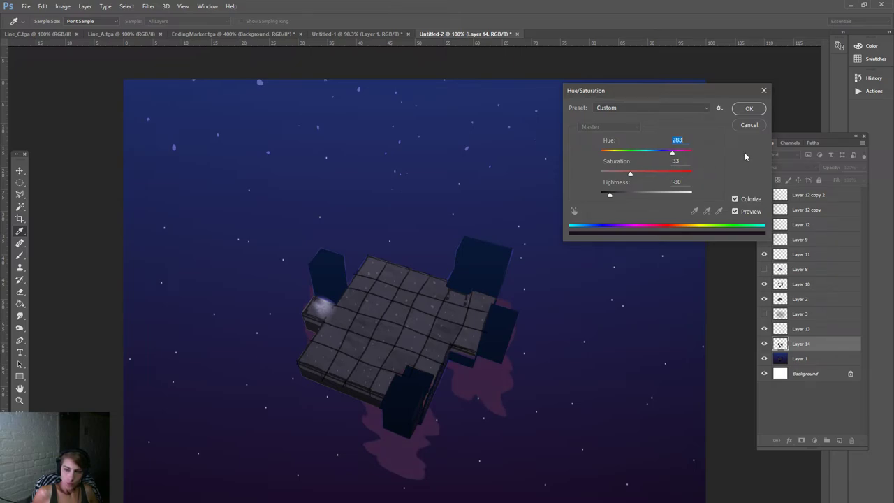
pyautogui.click(748, 108)
# Add Layer 15 and paint white clouds under the front, right and lower-left parts of the platform.
pyautogui.click(838, 440)
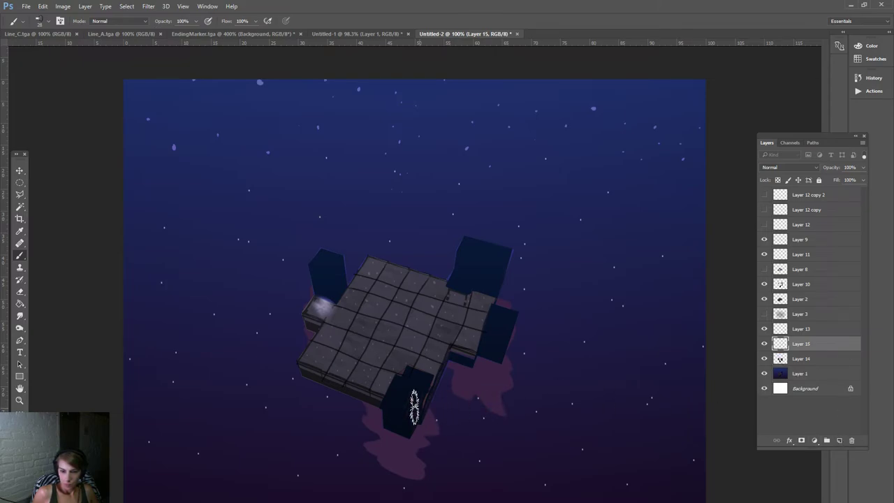
pyautogui.moveTo(353, 399)
pyautogui.mouseDown()
pyautogui.moveTo(382, 419)
pyautogui.moveTo(399, 453)
pyautogui.mouseUp()
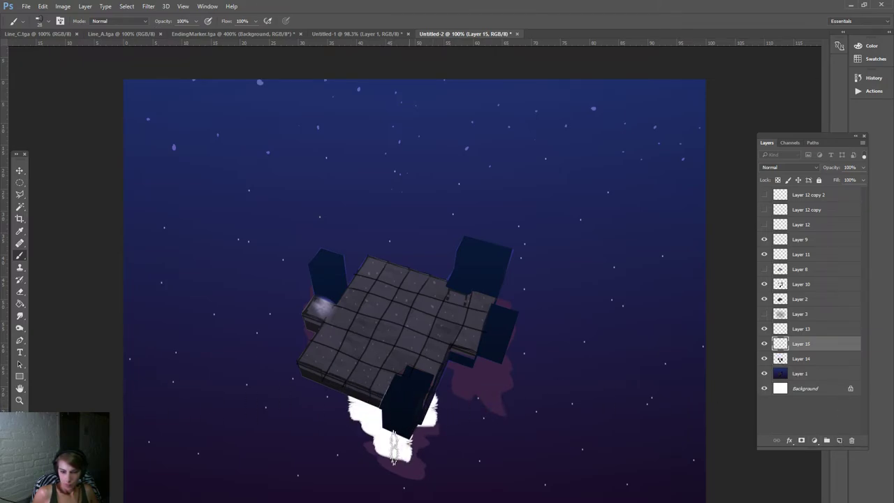
pyautogui.moveTo(454, 359)
pyautogui.mouseDown()
pyautogui.moveTo(499, 375)
pyautogui.moveTo(489, 368)
pyautogui.moveTo(503, 419)
pyautogui.mouseUp()
pyautogui.moveTo(490, 295); pyautogui.dragTo(507, 283)
pyautogui.moveTo(307, 307); pyautogui.dragTo(311, 296)
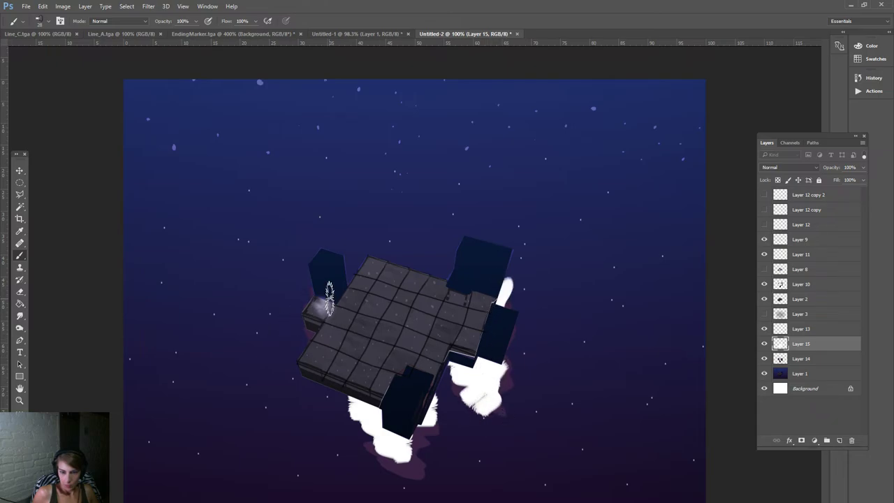
pyautogui.moveTo(307, 383); pyautogui.dragTo(348, 412)
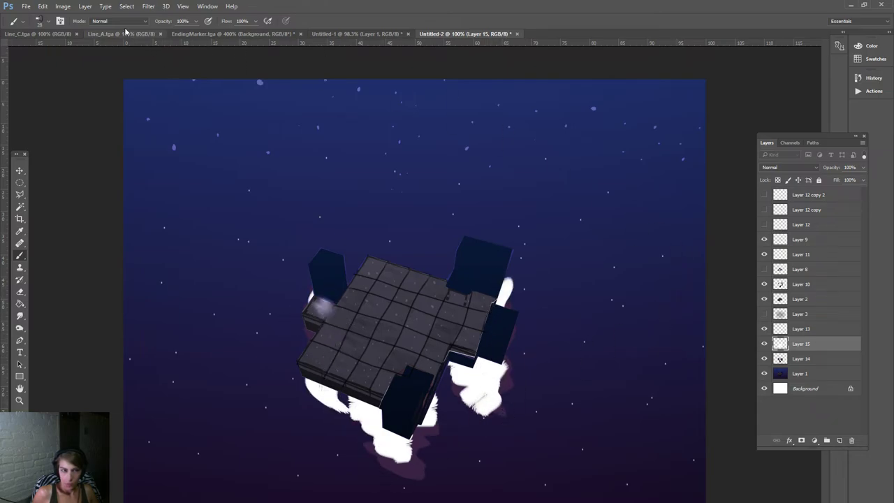
# Try pink-to-purple Colorize tints on the new clouds in Hue/Saturation, then cancel, keeping them white.
pyautogui.click(62, 5)
pyautogui.moveTo(83, 30)
pyautogui.click(209, 77)
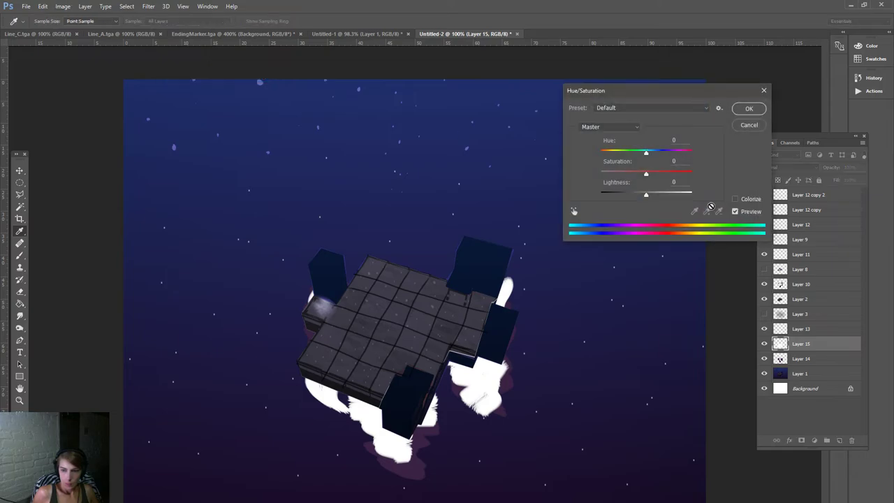
pyautogui.click(749, 201)
pyautogui.click(637, 172)
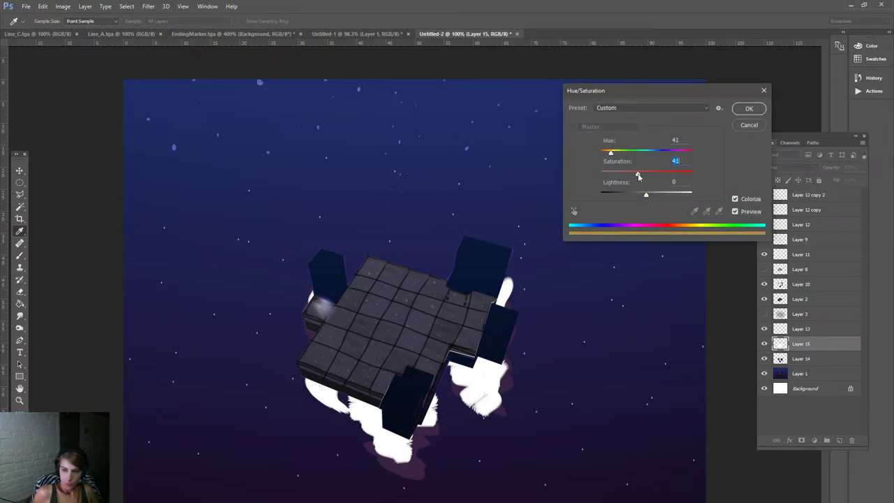
pyautogui.click(678, 153)
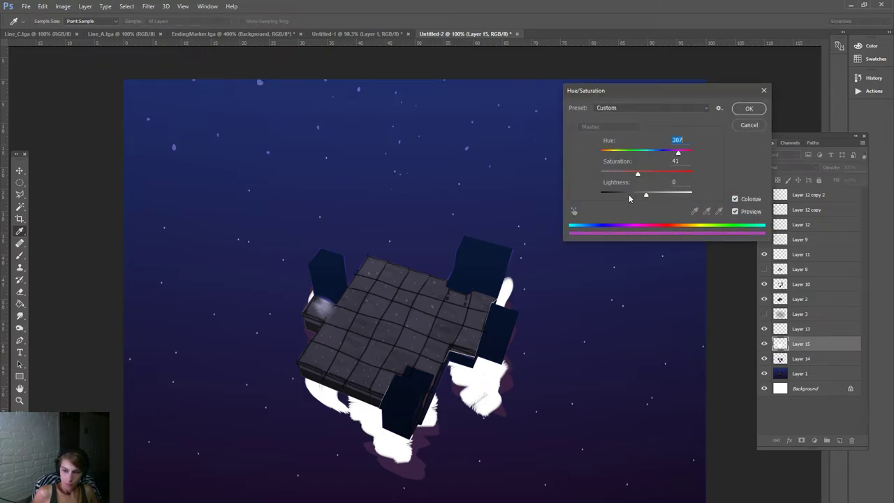
pyautogui.moveTo(628, 194); pyautogui.dragTo(610, 197)
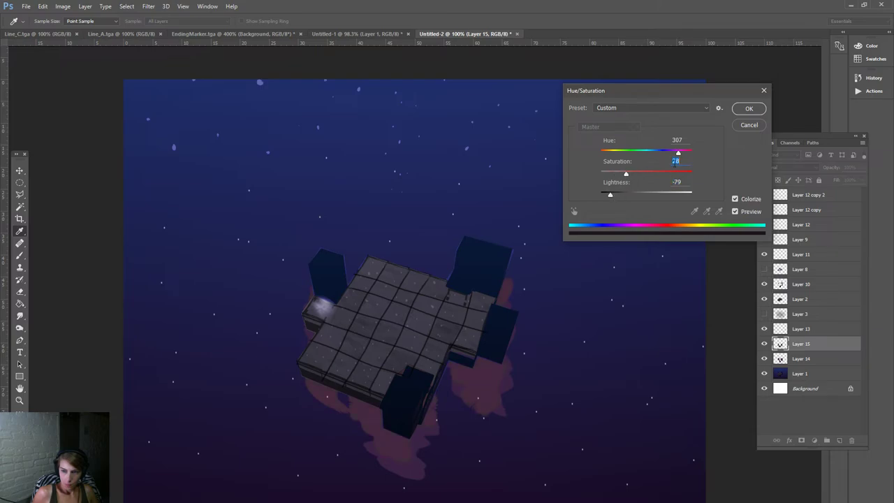
pyautogui.moveTo(678, 153); pyautogui.dragTo(669, 163)
pyautogui.click(745, 128)
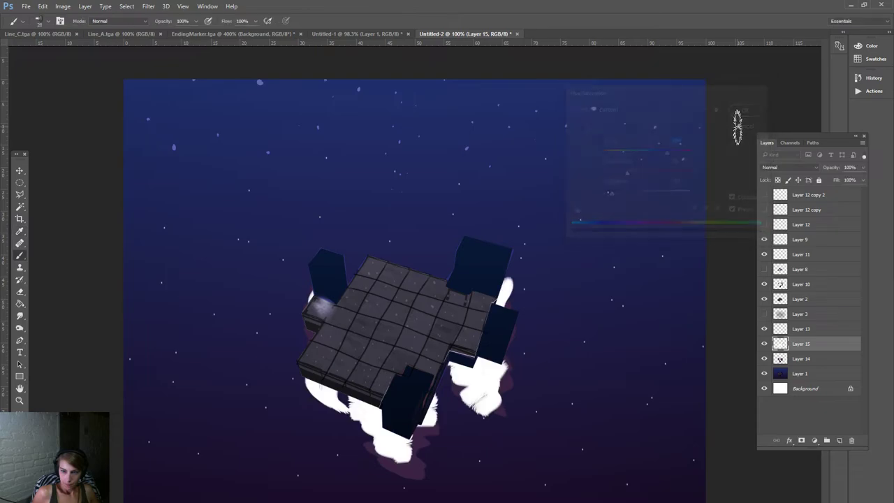
# Sample the pinkish purple cloud colour and bucket-fill Layer 15's cloud shape on a new layer.
pyautogui.click(17, 418)
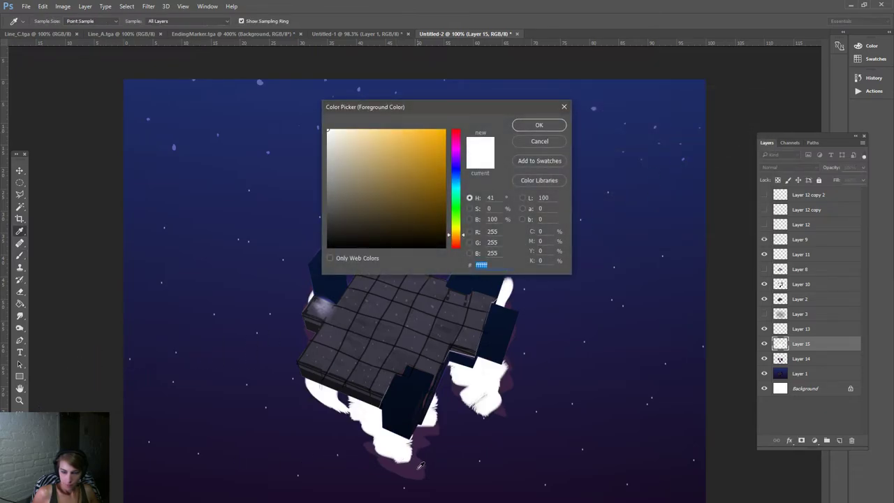
pyautogui.click(418, 468)
pyautogui.click(547, 132)
pyautogui.keyDown('ctrl'); pyautogui.click(780, 344); pyautogui.keyUp('ctrl')
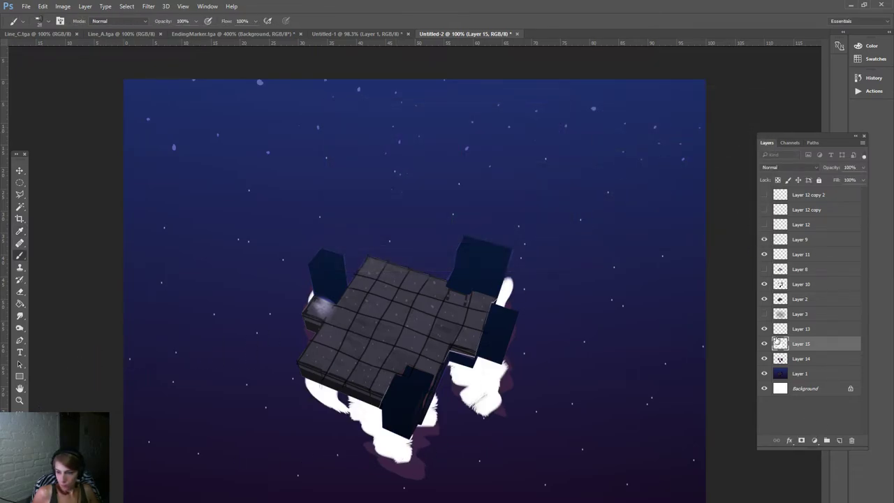
pyautogui.click(841, 443)
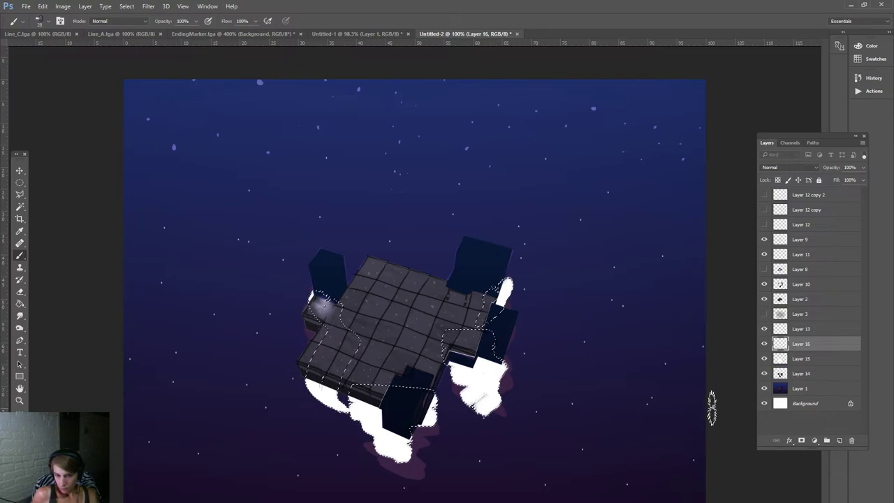
pyautogui.press('g')
pyautogui.click(347, 412)
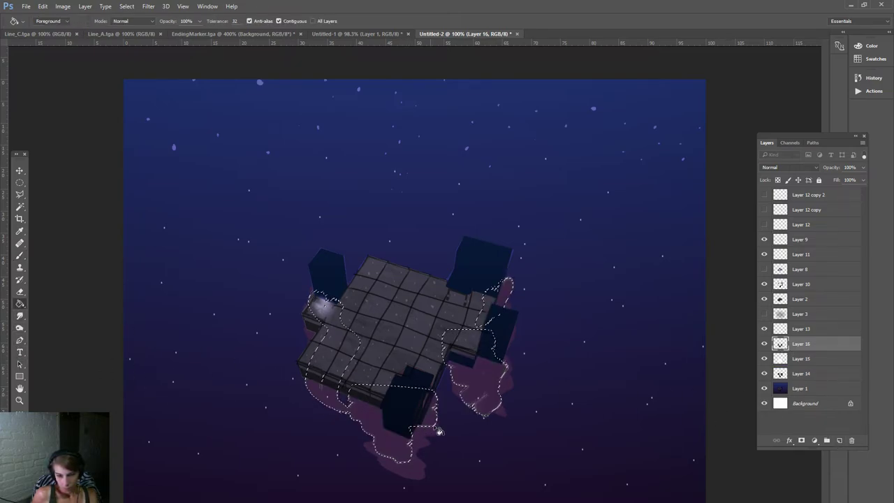
pyautogui.hotkey('ctrl', 'd')
# Delete Layer 15 and trial a brighter Hue/Saturation on Layer 16 without applying it.
pyautogui.click(822, 359)
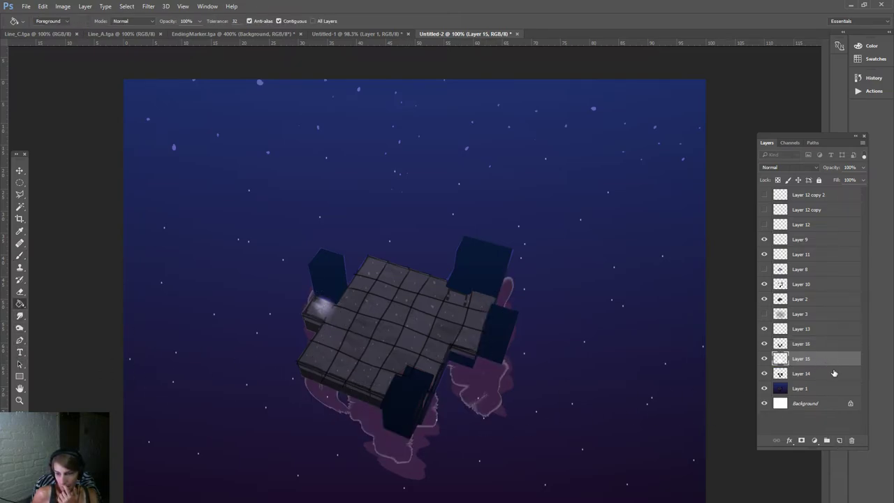
pyautogui.click(851, 440)
pyautogui.click(428, 208)
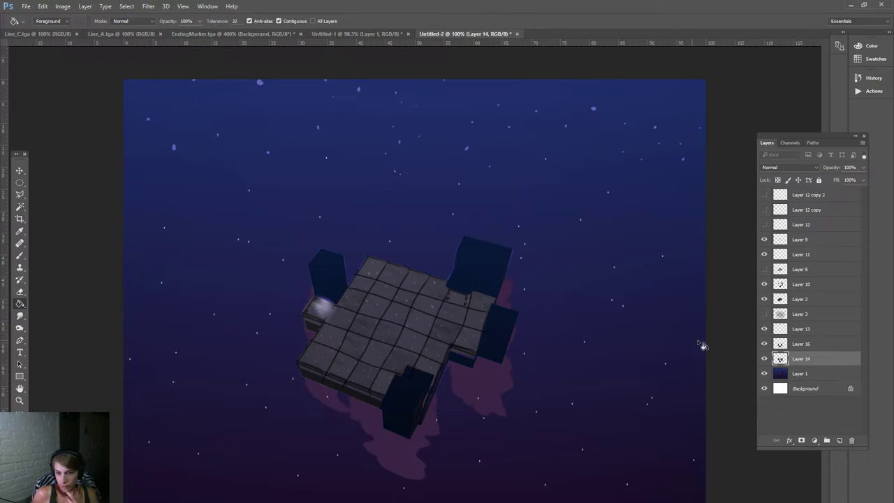
pyautogui.click(63, 6)
pyautogui.moveTo(96, 31)
pyautogui.click(188, 78)
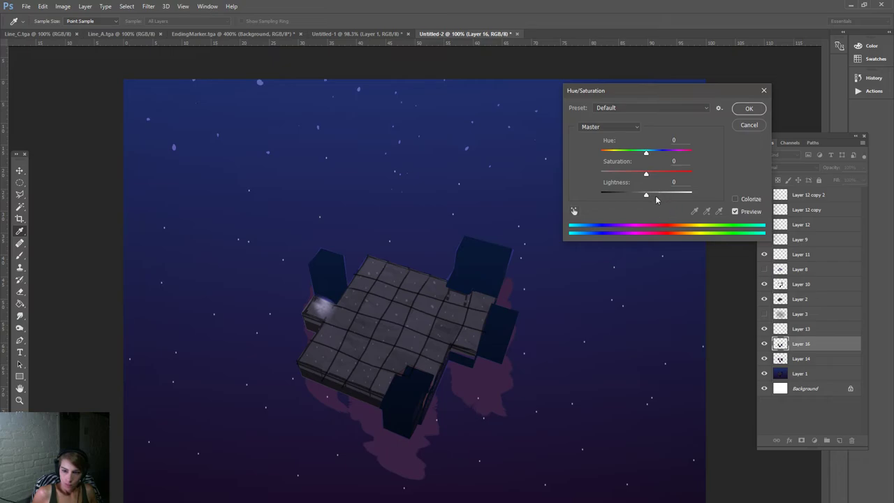
pyautogui.moveTo(655, 196); pyautogui.dragTo(647, 200)
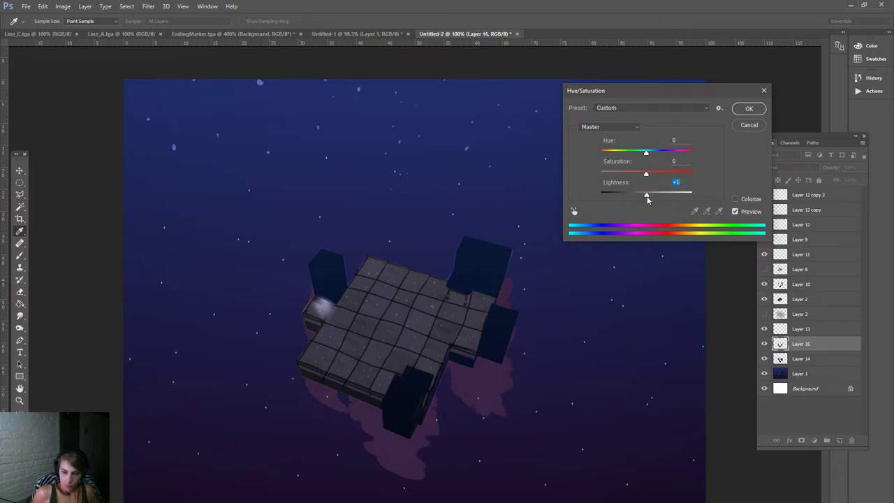
pyautogui.click(742, 126)
# Darken Layer 14 with Hue/Saturation lightness -64.
pyautogui.click(815, 359)
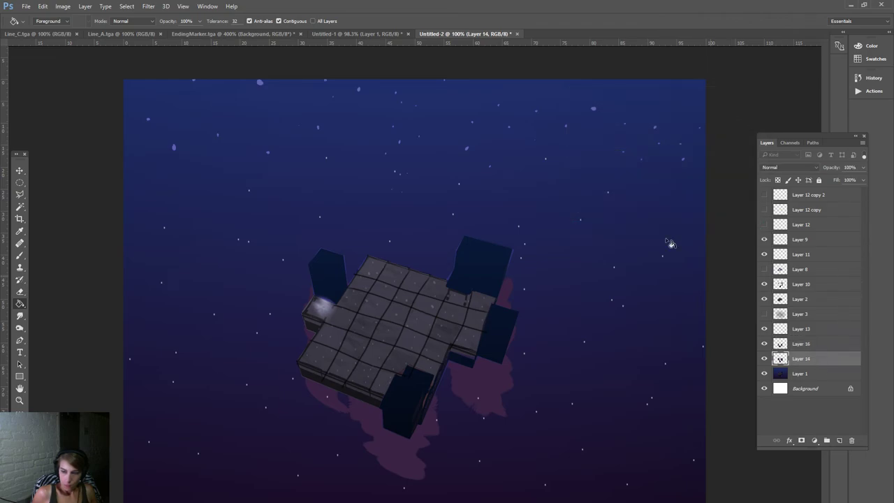
pyautogui.click(63, 6)
pyautogui.moveTo(75, 30)
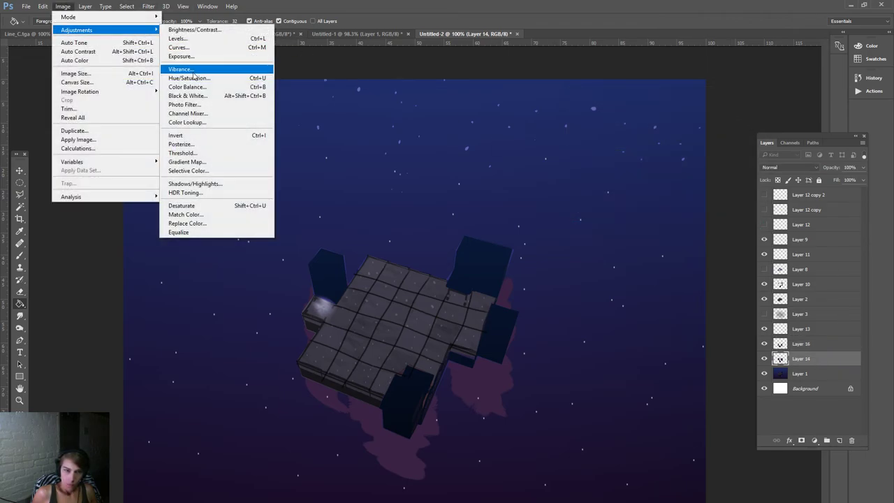
pyautogui.click(188, 78)
pyautogui.moveTo(628, 195); pyautogui.dragTo(616, 200)
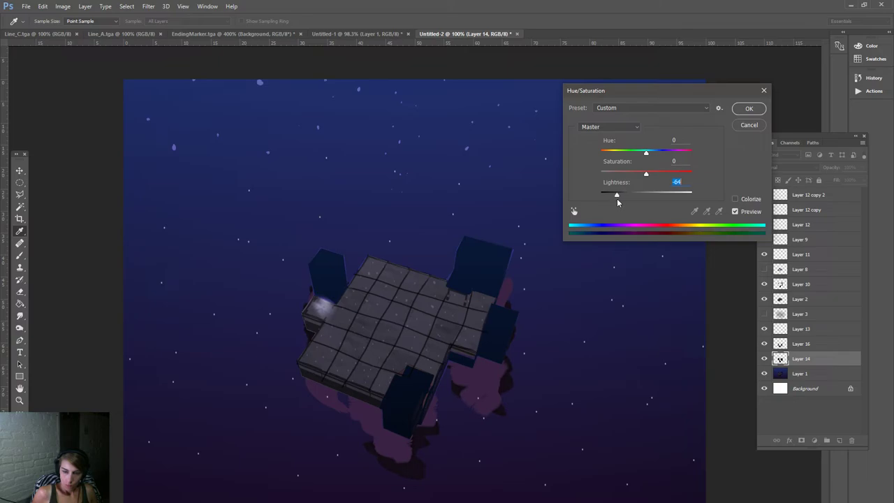
pyautogui.click(748, 108)
pyautogui.press('g')
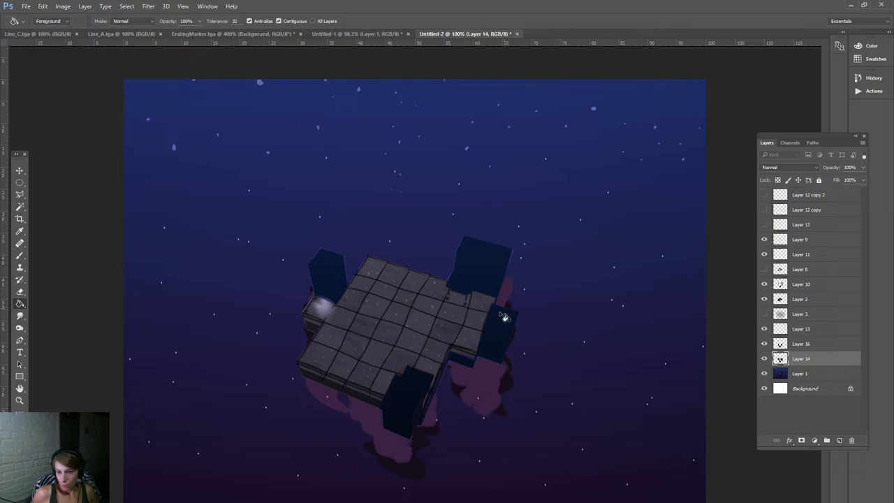
pyautogui.click(20, 171)
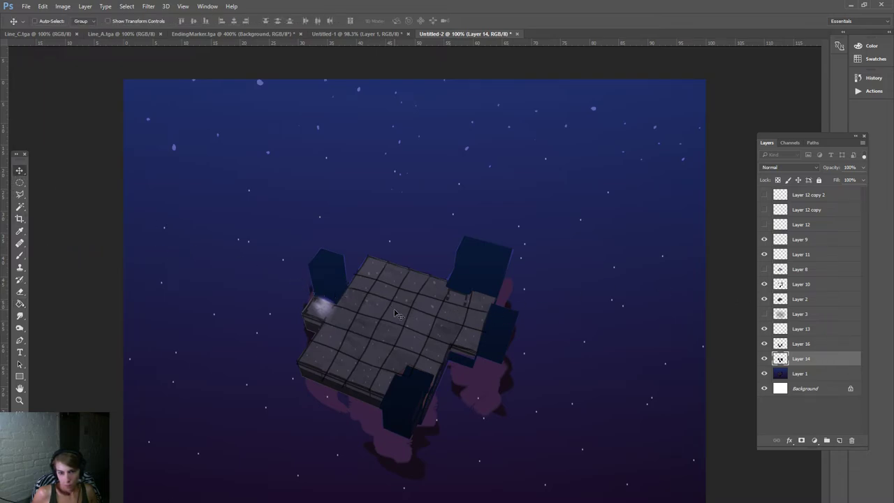
# Tint Layer 2's platform tiles pinkish purple with Hue/Saturation: hue +39, more saturation, lightness -10.
pyautogui.rightClick(394, 310)
pyautogui.click(419, 317)
pyautogui.click(764, 298)
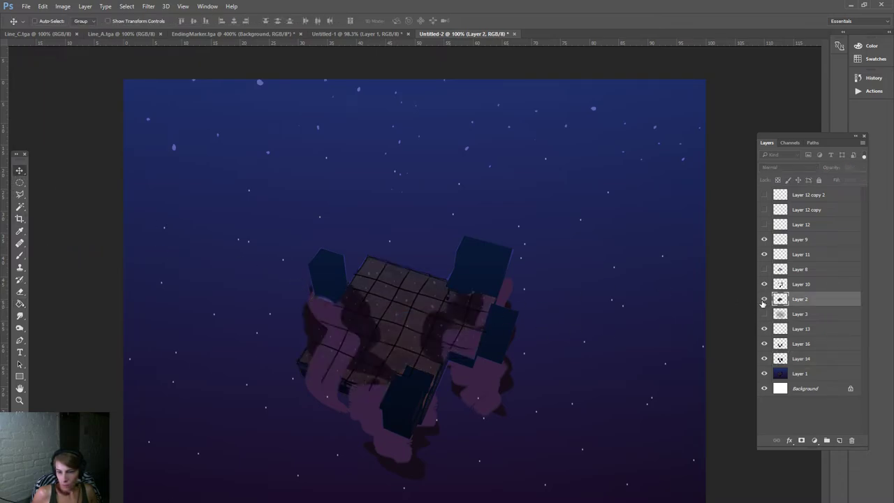
pyautogui.click(764, 299)
pyautogui.click(62, 6)
pyautogui.moveTo(90, 28)
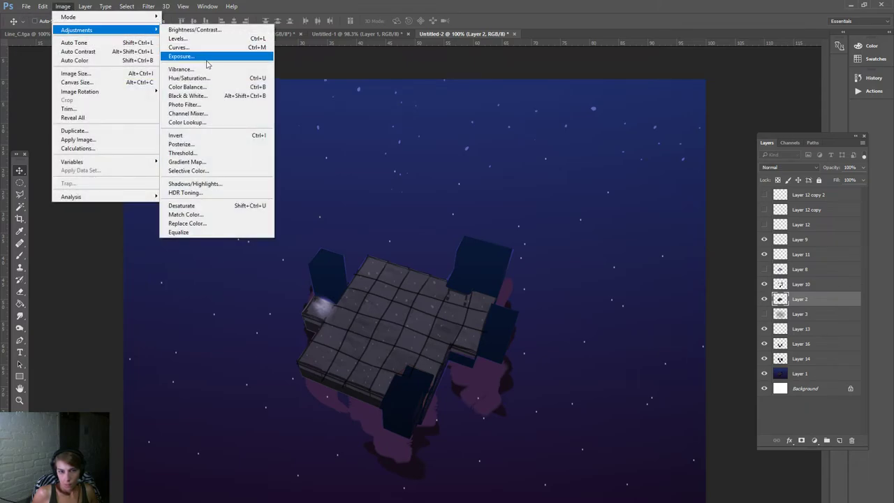
pyautogui.click(258, 78)
pyautogui.moveTo(669, 152); pyautogui.dragTo(670, 163)
pyautogui.moveTo(646, 194)
pyautogui.mouseDown()
pyautogui.moveTo(667, 195)
pyautogui.moveTo(655, 194)
pyautogui.moveTo(664, 179)
pyautogui.moveTo(642, 198)
pyautogui.mouseUp()
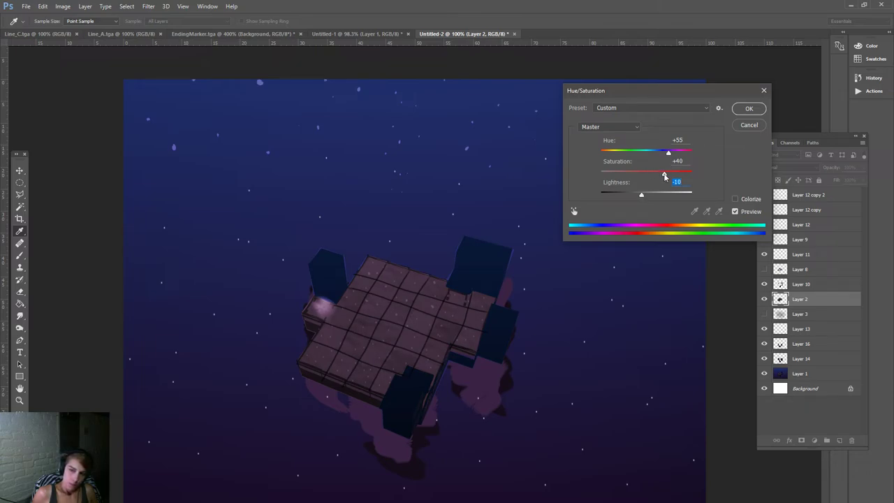
pyautogui.moveTo(668, 155); pyautogui.dragTo(663, 156)
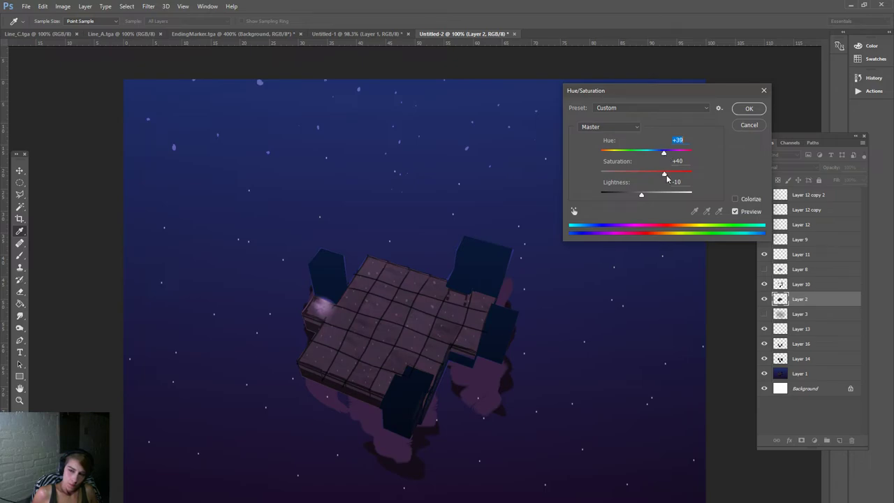
pyautogui.moveTo(663, 174); pyautogui.dragTo(667, 181)
pyautogui.click(749, 108)
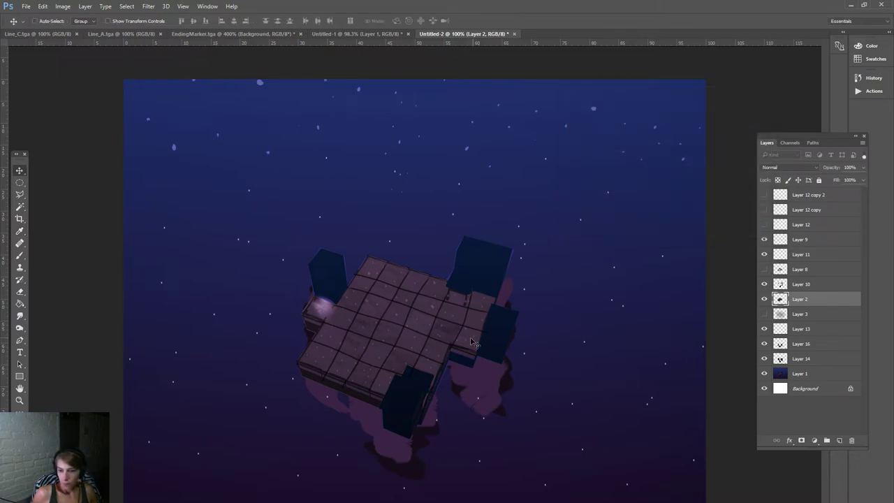
# Desaturate Layer 16's cloud fill with Hue/Saturation saturation -51.
pyautogui.rightClick(384, 433)
pyautogui.click(389, 425)
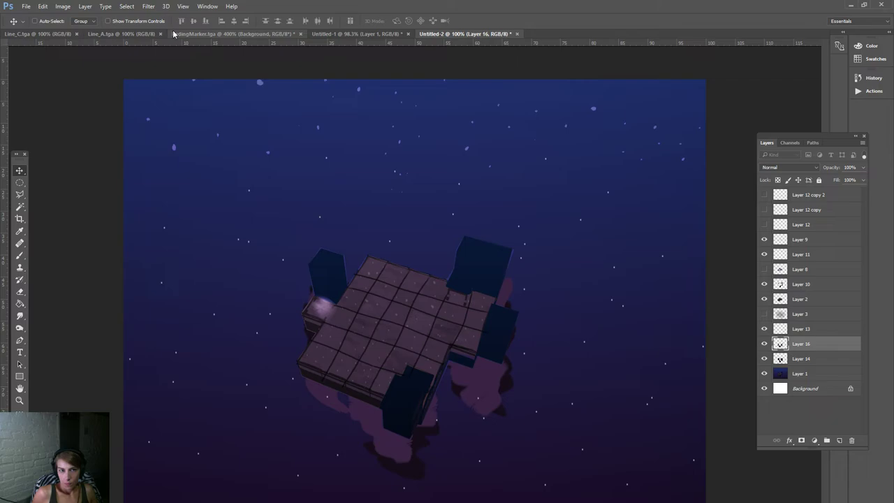
pyautogui.click(62, 6)
pyautogui.moveTo(77, 26)
pyautogui.click(188, 78)
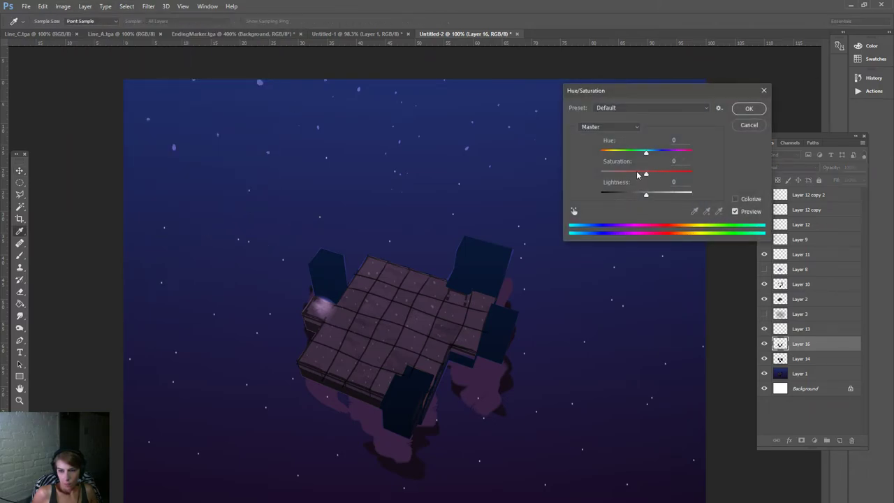
pyautogui.moveTo(636, 174); pyautogui.dragTo(631, 180)
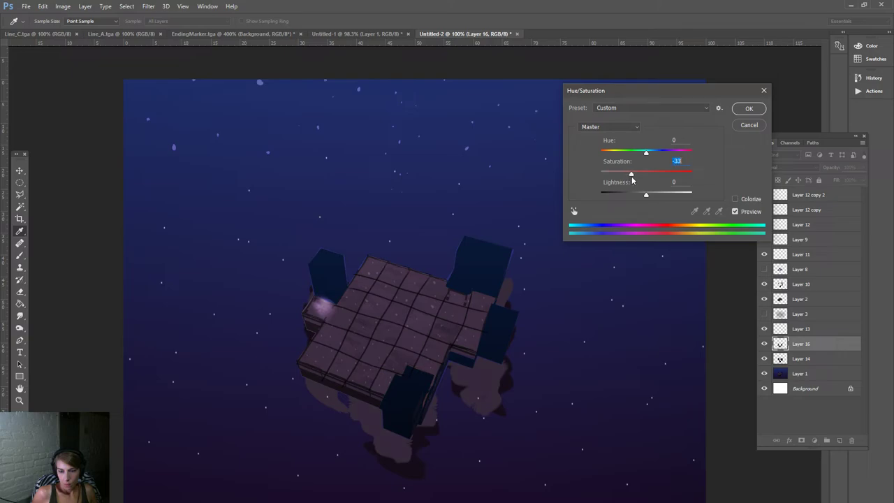
pyautogui.click(749, 109)
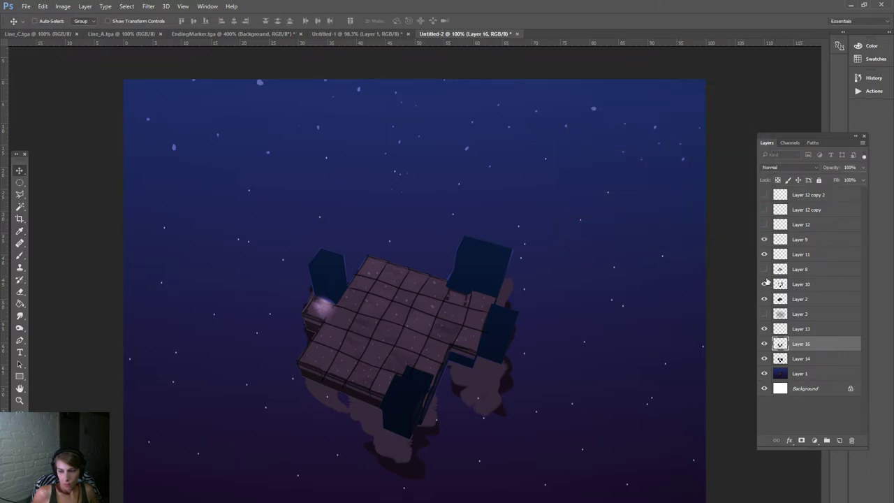
# Trial a slightly brighter Hue/Saturation on Layer 2's tiles, then cancel it.
pyautogui.rightClick(445, 313)
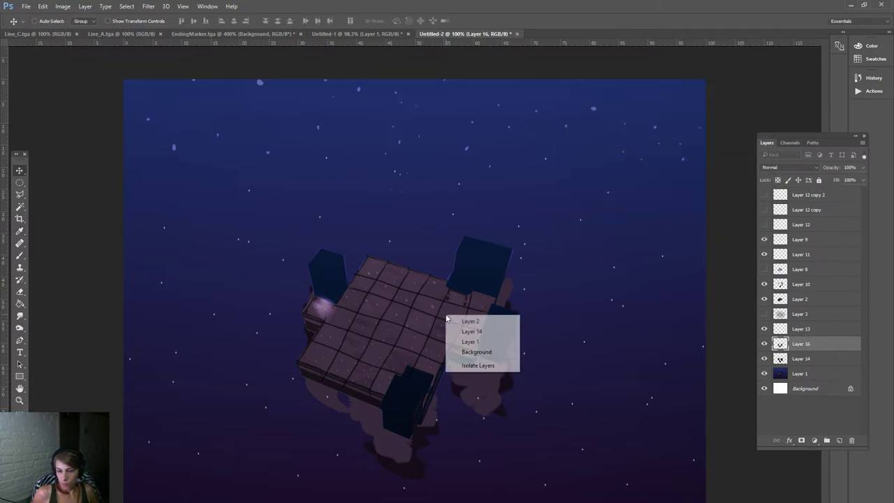
pyautogui.click(466, 322)
pyautogui.click(43, 6)
pyautogui.moveTo(62, 7)
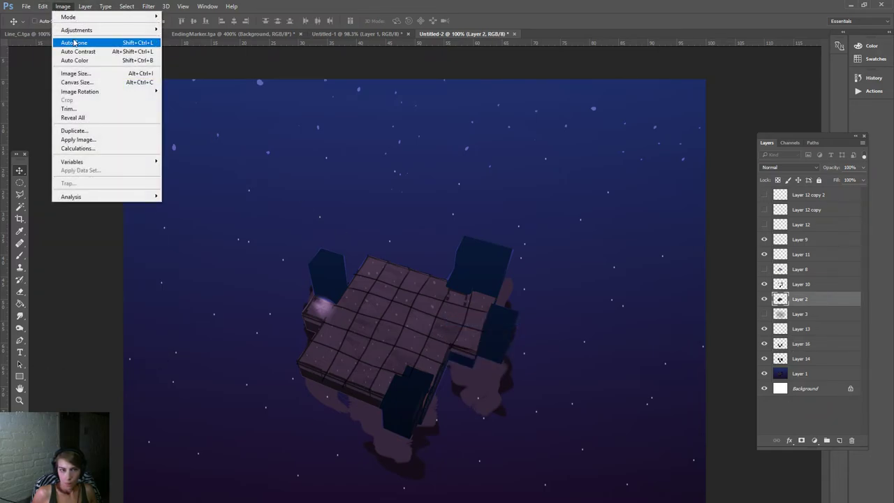
pyautogui.moveTo(77, 30)
pyautogui.click(227, 78)
pyautogui.moveTo(646, 195); pyautogui.dragTo(650, 199)
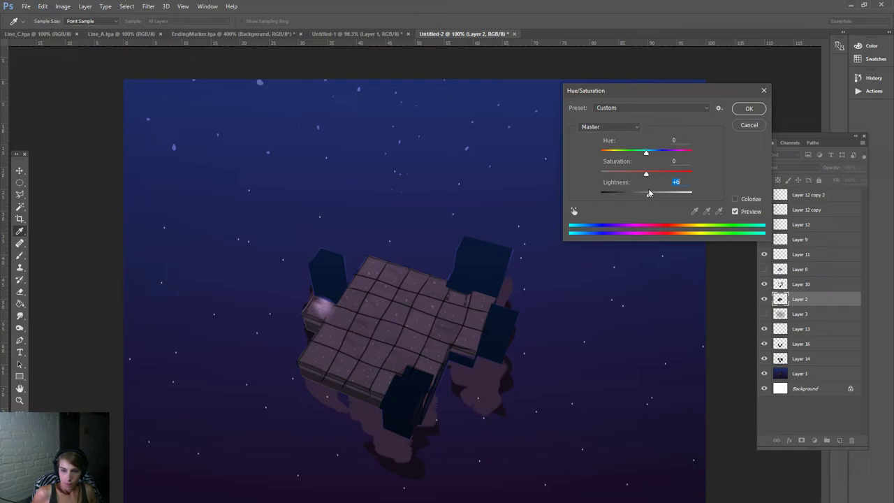
pyautogui.click(740, 126)
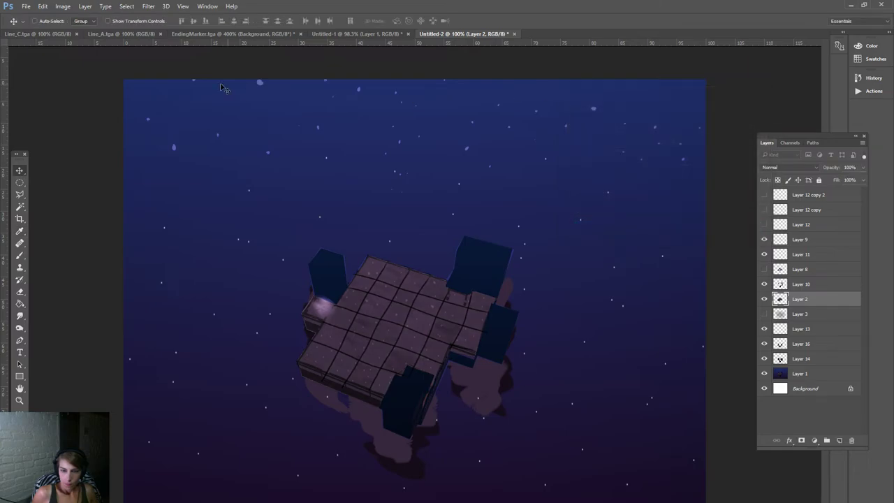
pyautogui.click(62, 6)
pyautogui.moveTo(155, 32)
pyautogui.press('Escape')
pyautogui.press('Escape')
pyautogui.press('i')
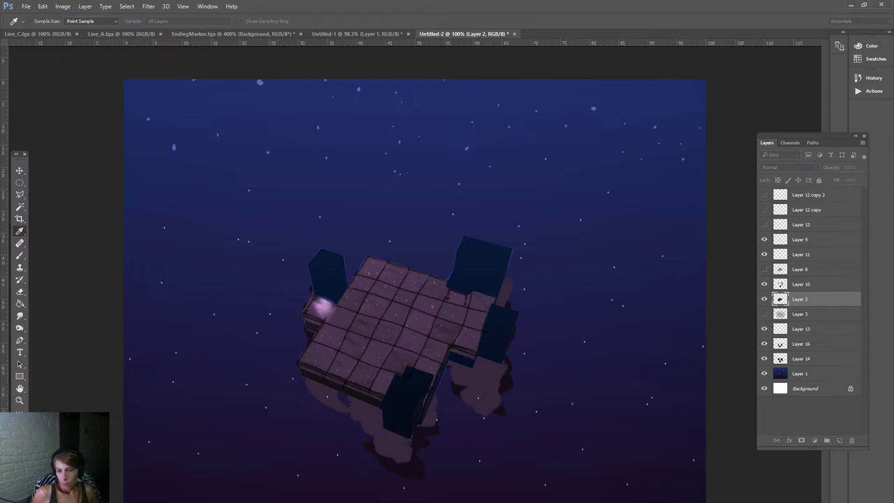
pyautogui.press('v')
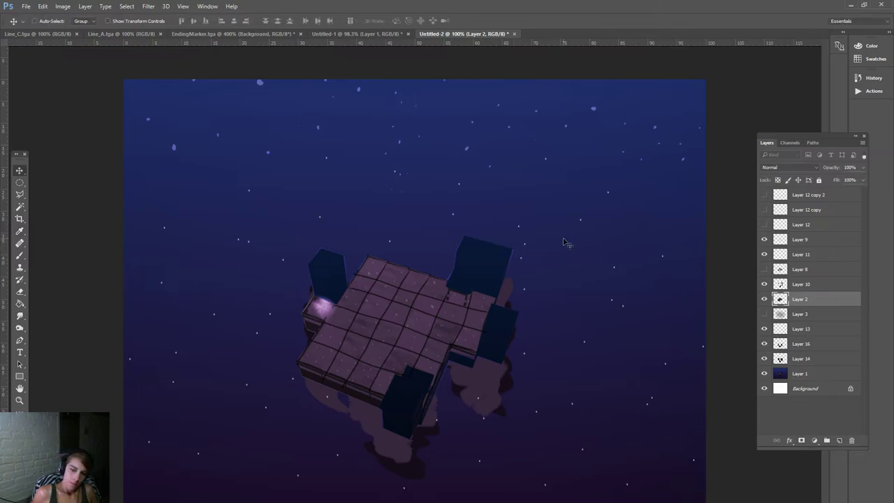
pyautogui.rightClick(366, 415)
# On Layer 16, skip Color Balance and lower the cloud fill's saturation to -15 with Hue/Saturation.
pyautogui.click(377, 419)
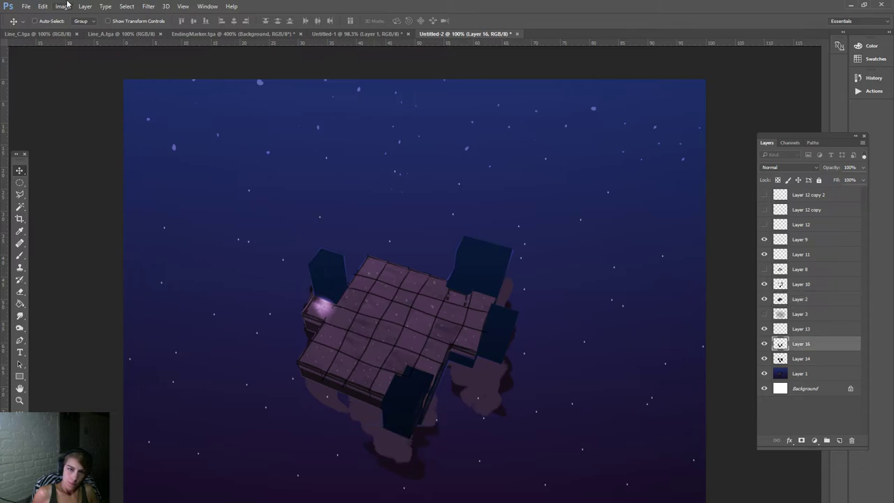
pyautogui.click(63, 5)
pyautogui.moveTo(80, 28)
pyautogui.click(234, 85)
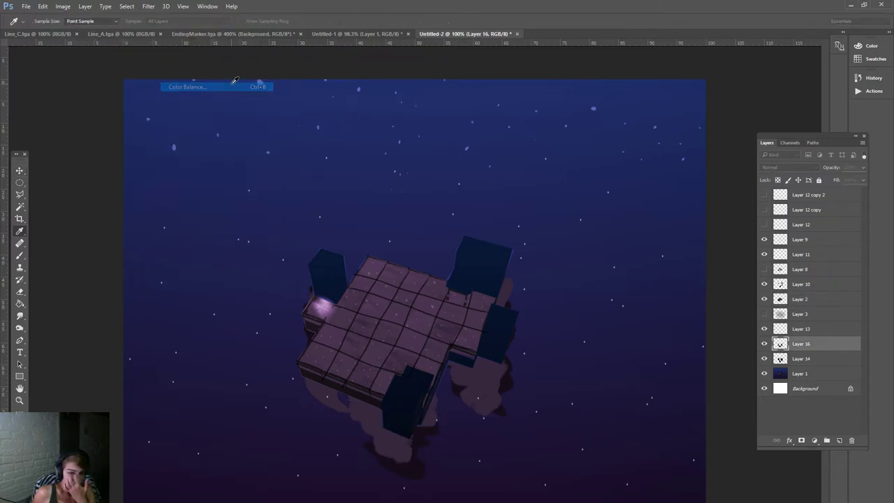
pyautogui.press('Escape')
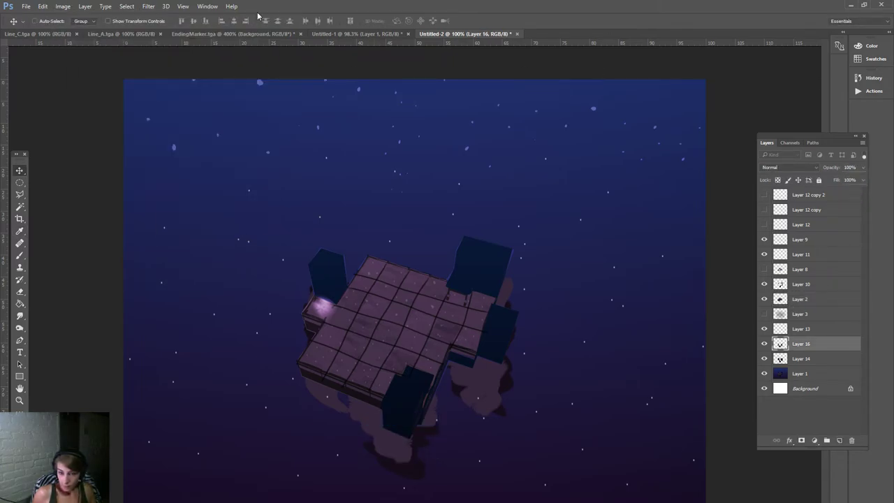
pyautogui.click(63, 5)
pyautogui.moveTo(80, 29)
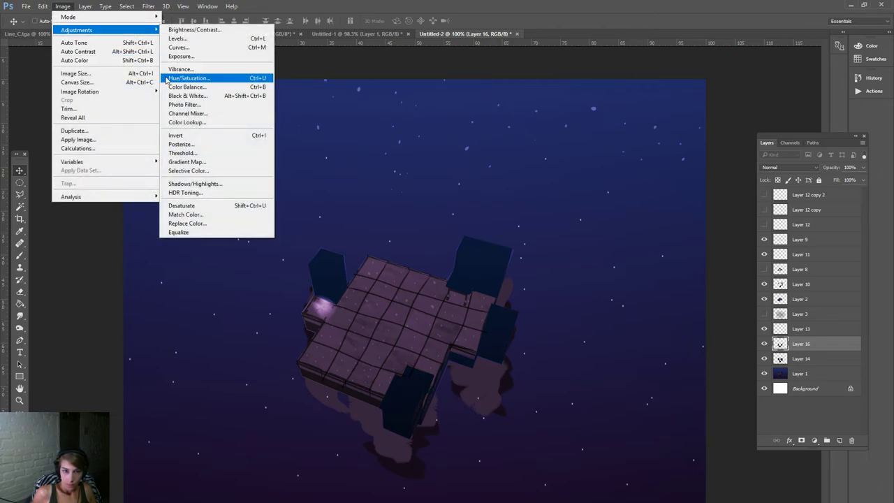
pyautogui.click(168, 79)
pyautogui.moveTo(646, 173); pyautogui.dragTo(657, 181)
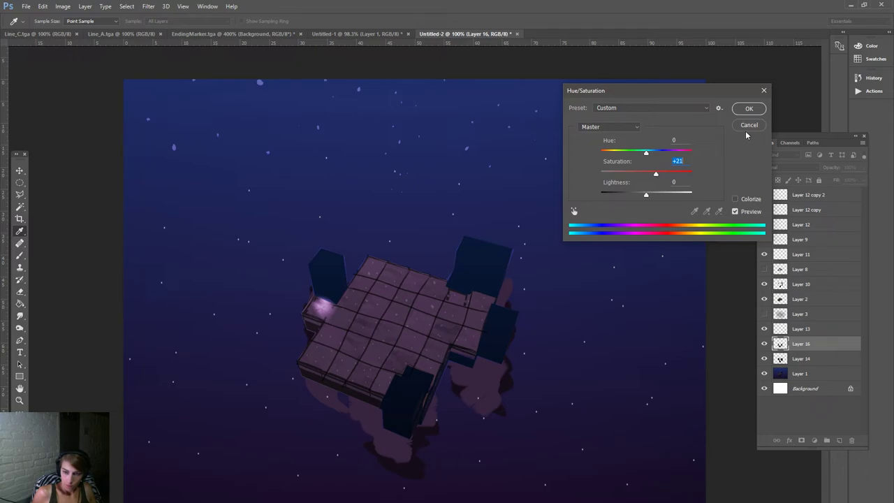
pyautogui.moveTo(656, 174)
pyautogui.mouseDown()
pyautogui.moveTo(628, 175)
pyautogui.moveTo(643, 177)
pyautogui.moveTo(648, 151)
pyautogui.moveTo(656, 155)
pyautogui.moveTo(644, 160)
pyautogui.mouseUp()
pyautogui.click(740, 110)
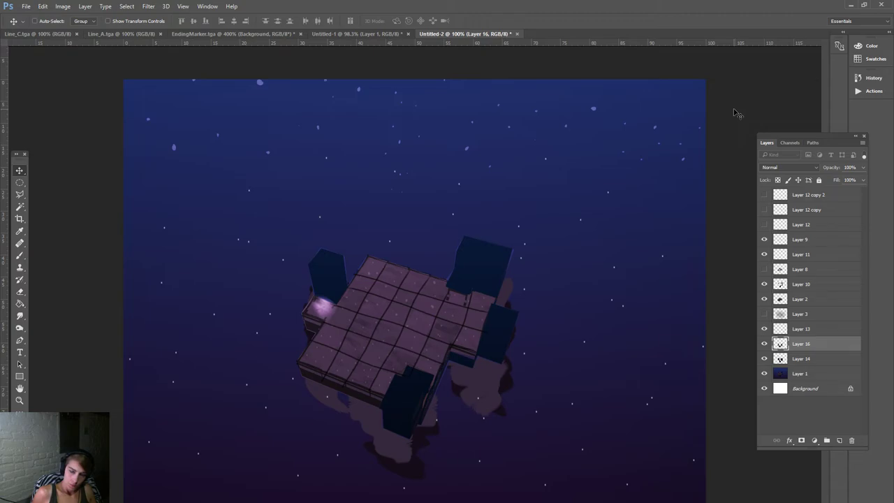
# Compare with Layer 3 briefly and set the foreground colour to purple #b200ff.
pyautogui.click(764, 314)
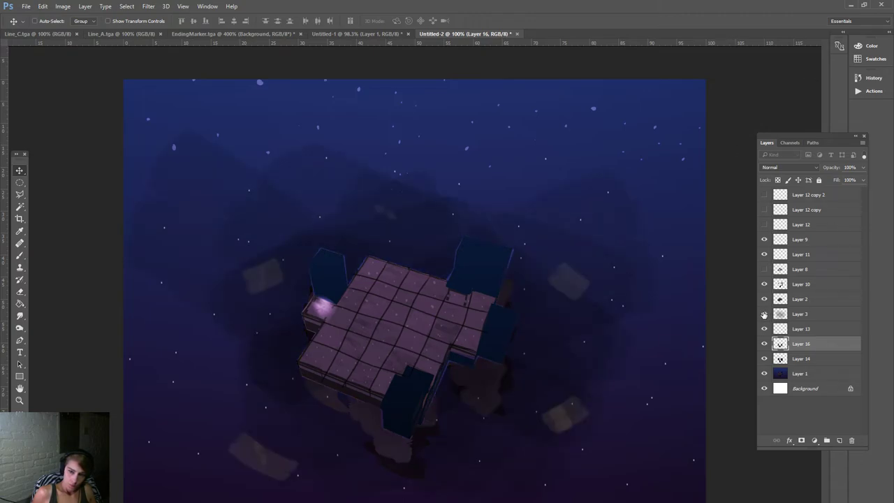
pyautogui.click(764, 313)
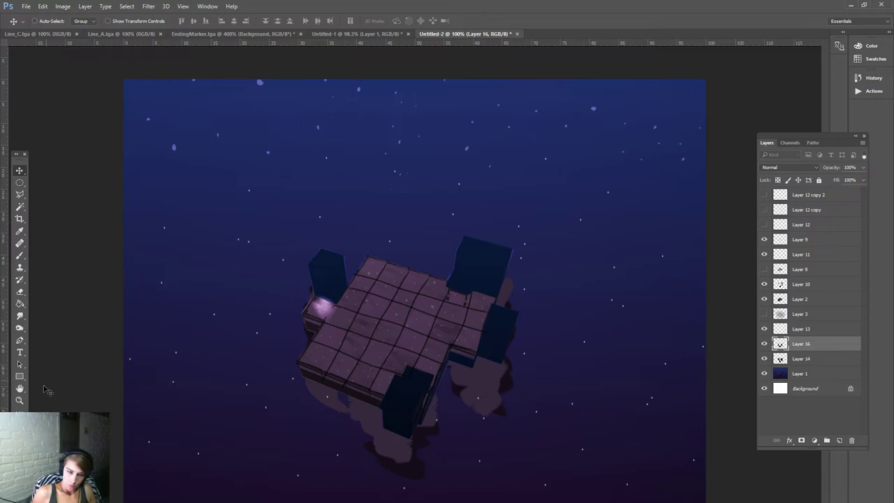
pyautogui.click(18, 418)
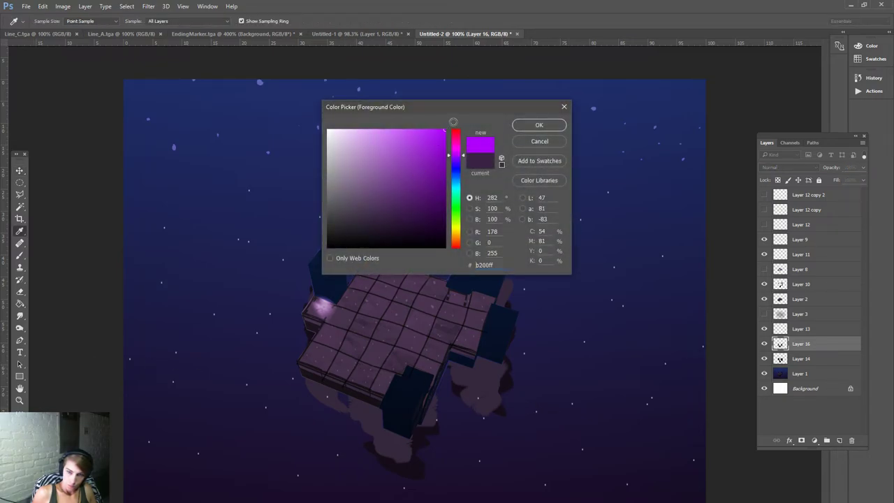
pyautogui.click(538, 124)
# Zoom on the glowing platform corner, set a 9 px brush, and add a new top layer.
pyautogui.press('z')
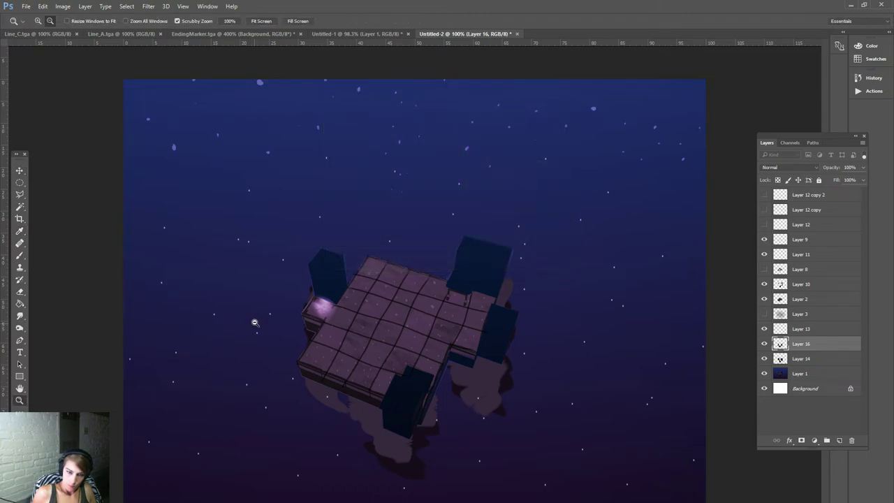
pyautogui.moveTo(254, 320); pyautogui.dragTo(299, 349)
pyautogui.click(21, 256)
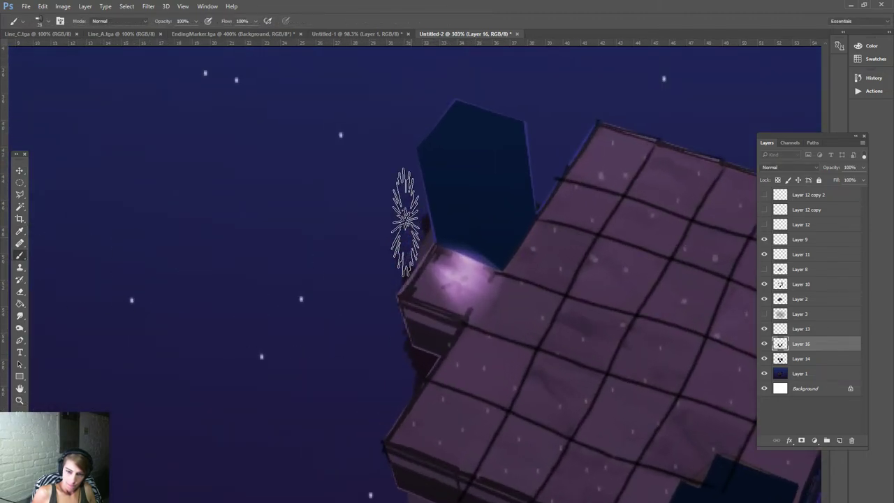
pyautogui.click(51, 20)
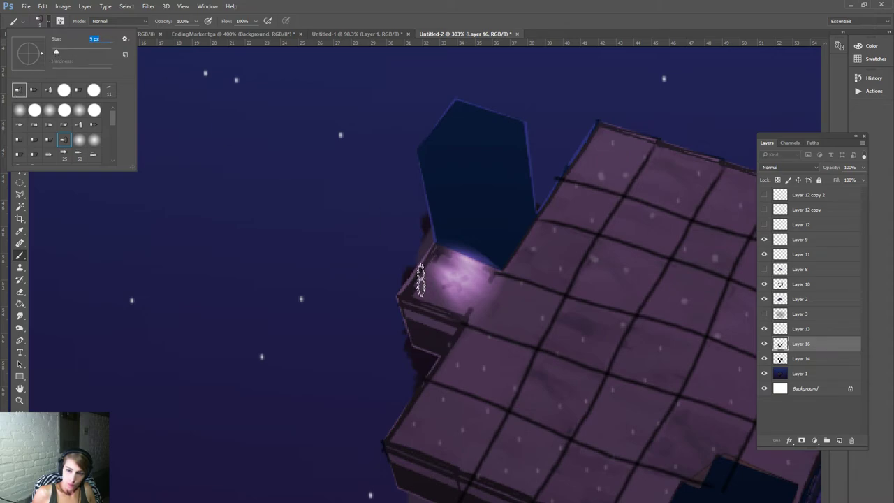
pyautogui.press('Return')
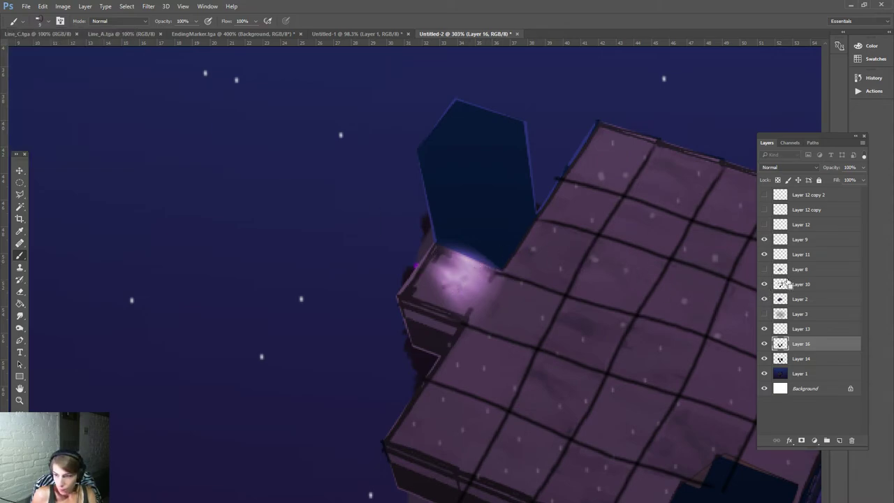
pyautogui.click(819, 198)
pyautogui.click(838, 440)
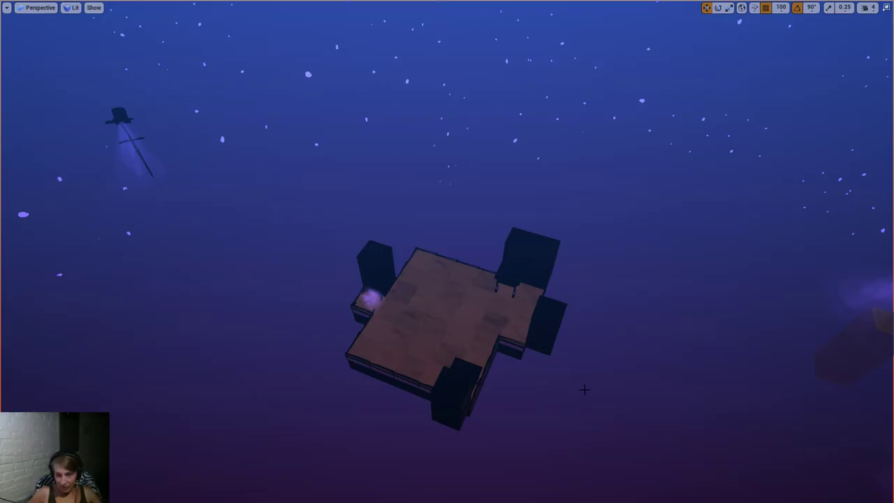
pyautogui.moveTo(583, 389); pyautogui.dragTo(680, 380, button='right')
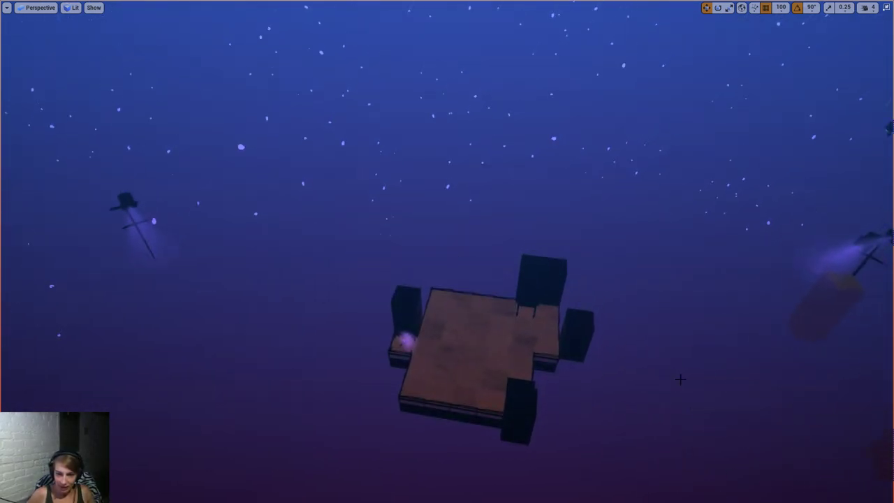
# Attempt to play the level, decline over the compile error, and open the dance-floor obstacle blueprint.
pyautogui.click(886, 7)
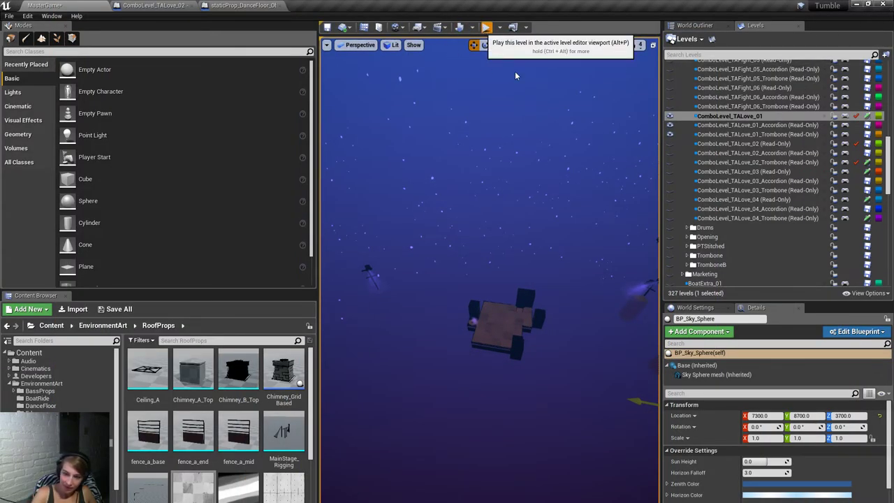
pyautogui.hotkey('alt', 'p')
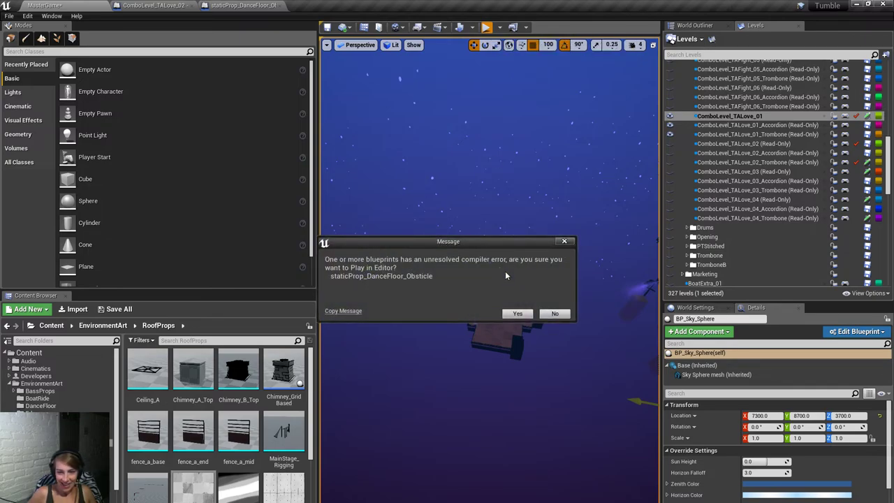
pyautogui.click(554, 313)
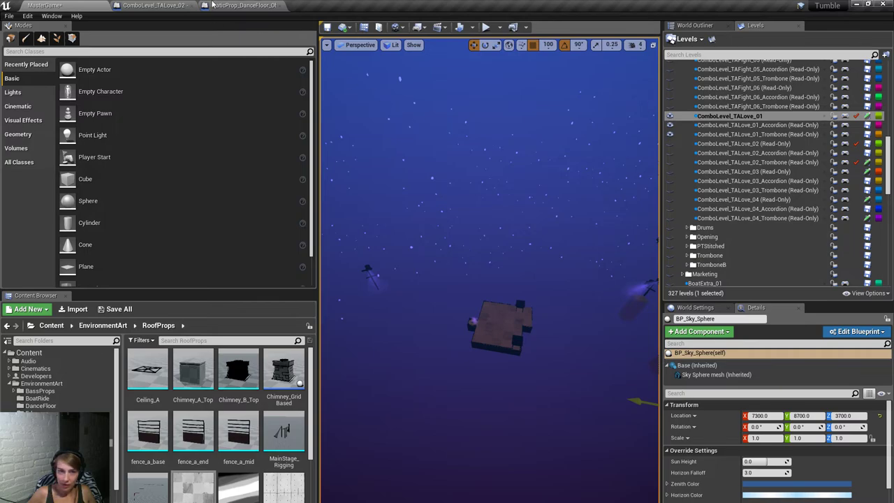
pyautogui.click(246, 5)
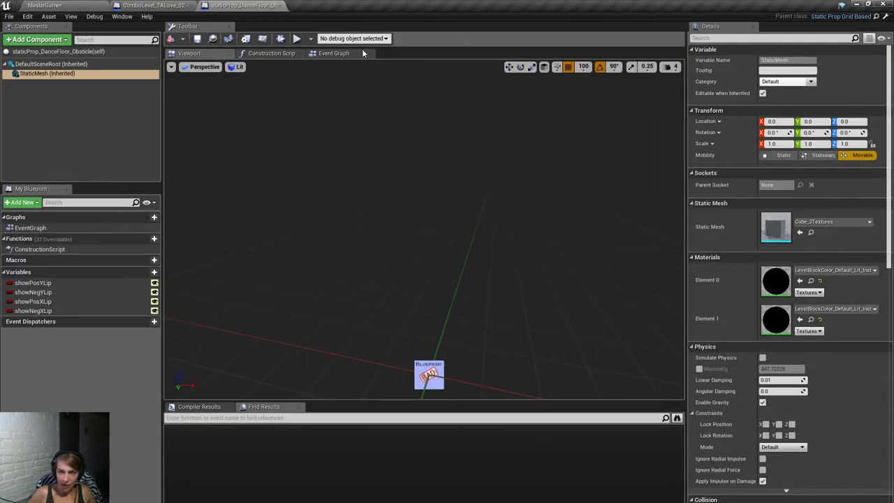
pyautogui.click(343, 55)
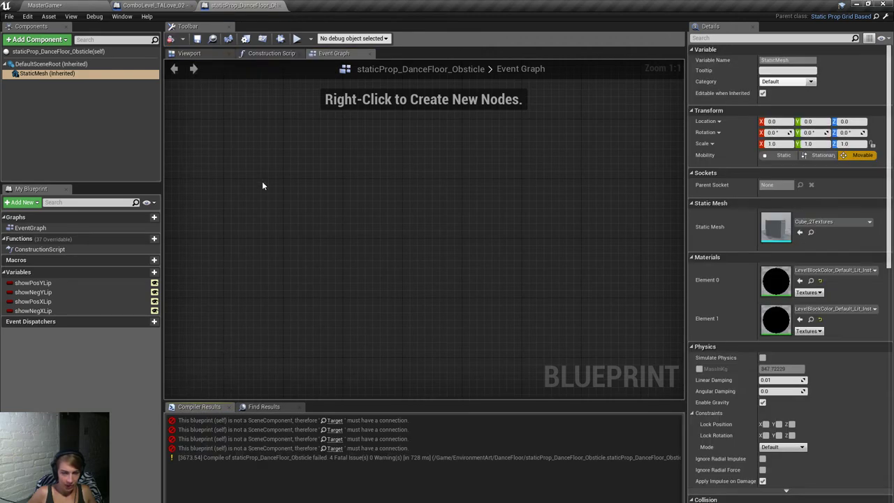
pyautogui.click(31, 282)
pyautogui.click(30, 228)
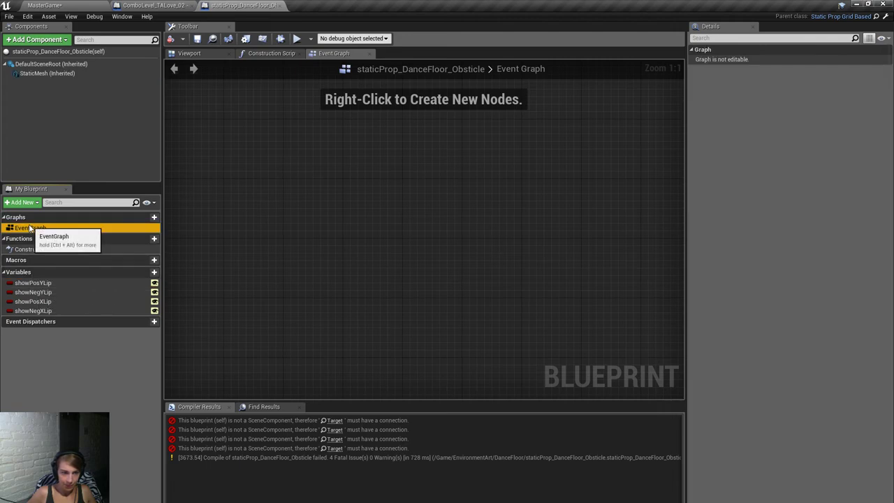
# Delete the broken Construction Script nodes and recompile the blueprint.
pyautogui.click(331, 423)
pyautogui.scroll(-8, 379, 299)
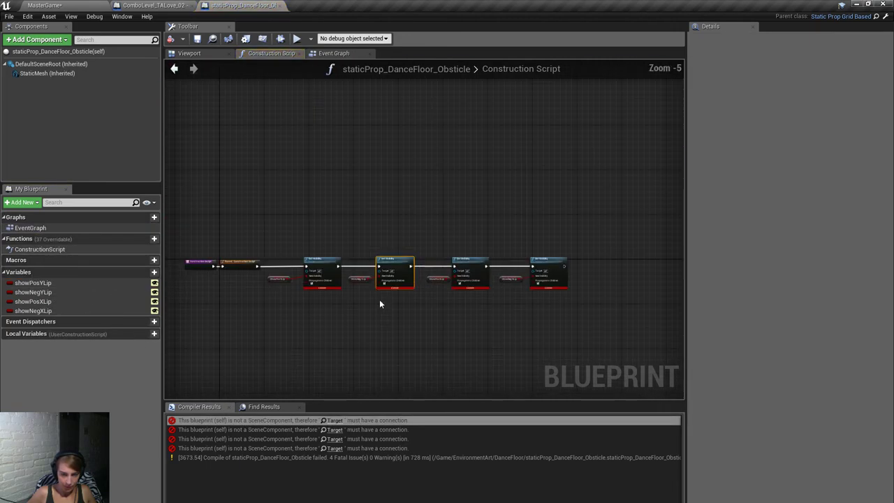
pyautogui.press('Delete')
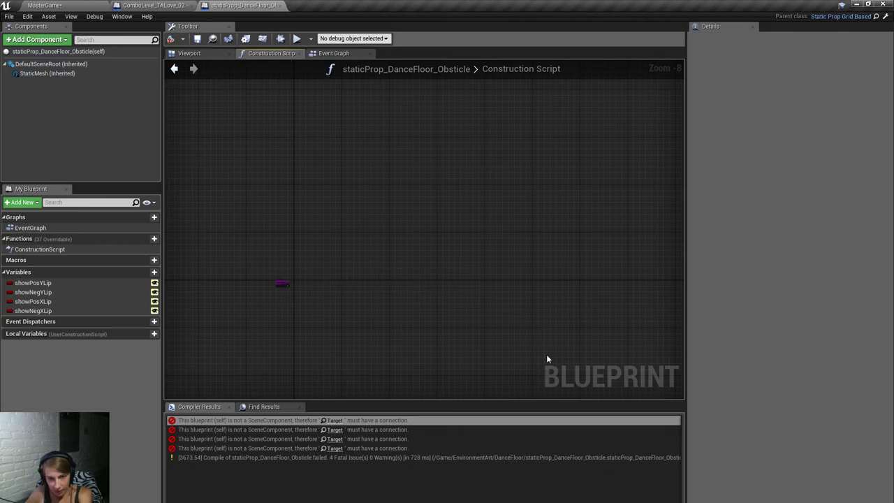
pyautogui.click(171, 39)
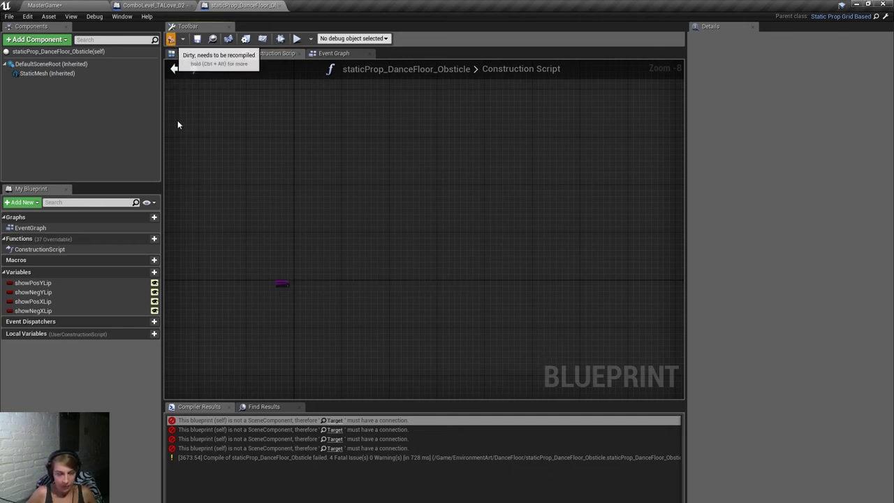
# Delete the four Lip variables, compile and save the blueprint, then play the MasterGame level.
pyautogui.rightClick(60, 289)
pyautogui.press('Escape')
pyautogui.press('Delete')
pyautogui.rightClick(62, 283)
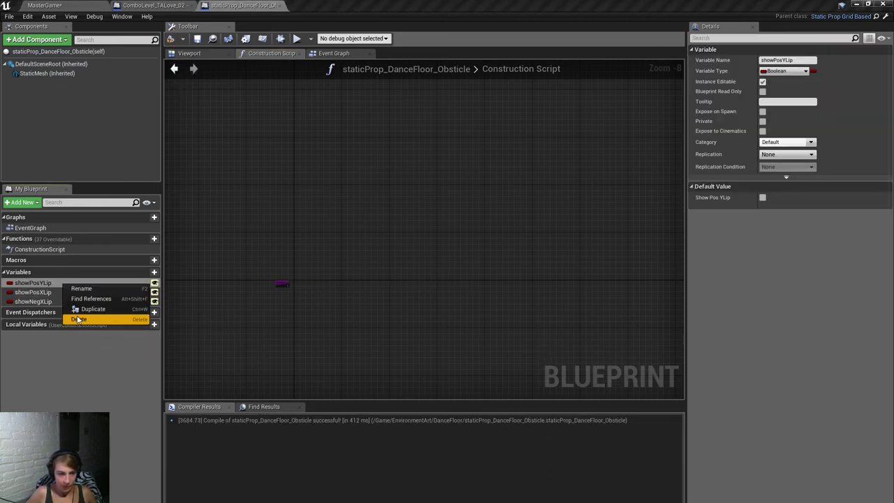
pyautogui.click(77, 323)
pyautogui.rightClick(61, 285)
pyautogui.click(77, 322)
pyautogui.rightClick(60, 282)
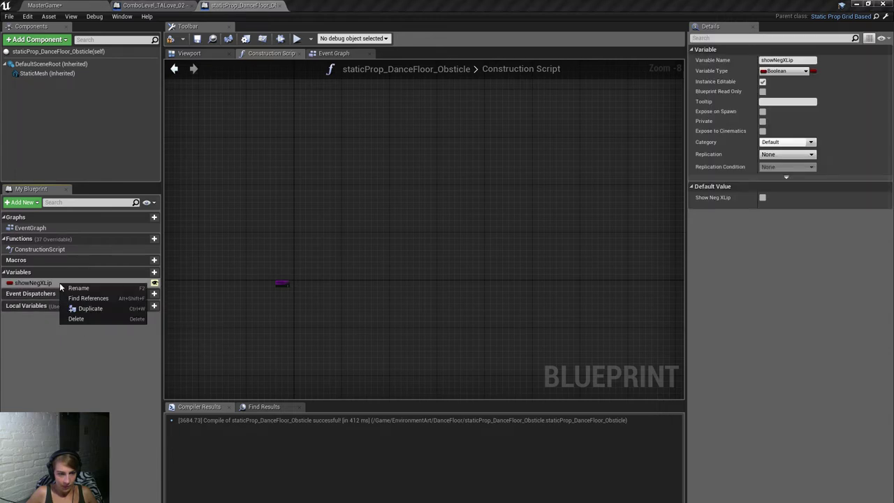
pyautogui.click(80, 318)
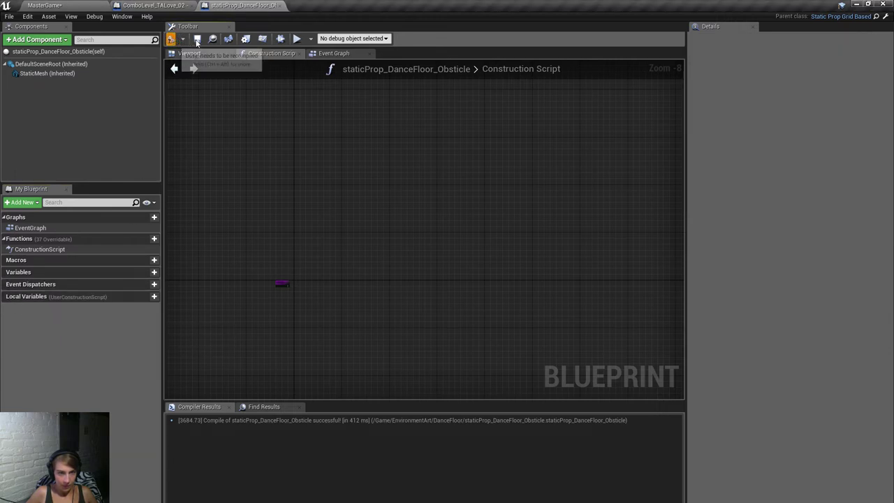
pyautogui.click(197, 39)
pyautogui.click(49, 5)
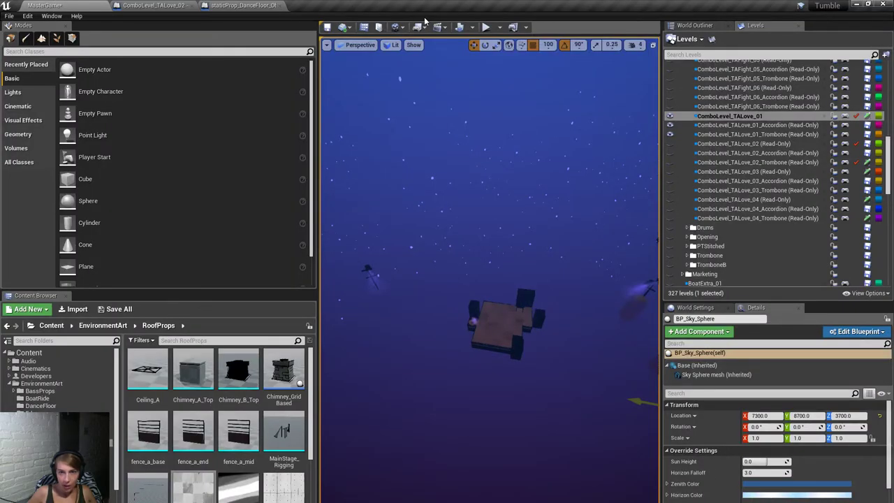
pyautogui.click(486, 27)
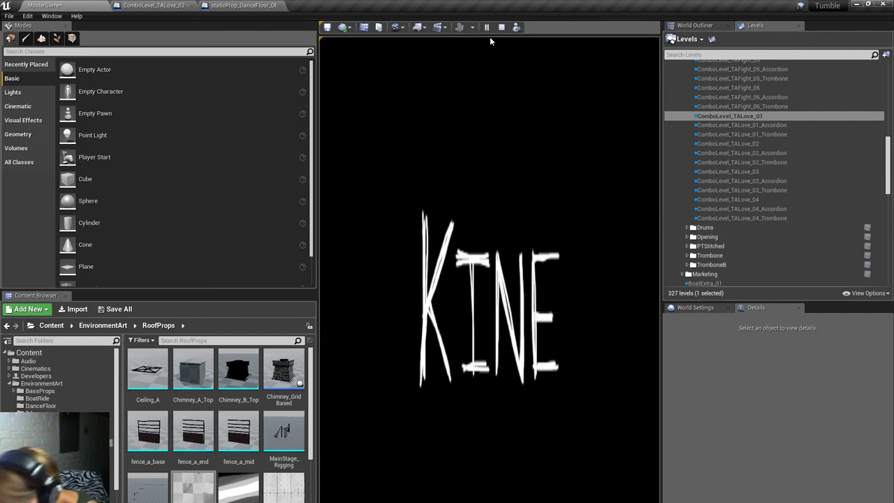
# Make the running game fill the screen with F11 and wait on the level map.
pyautogui.press('F11')
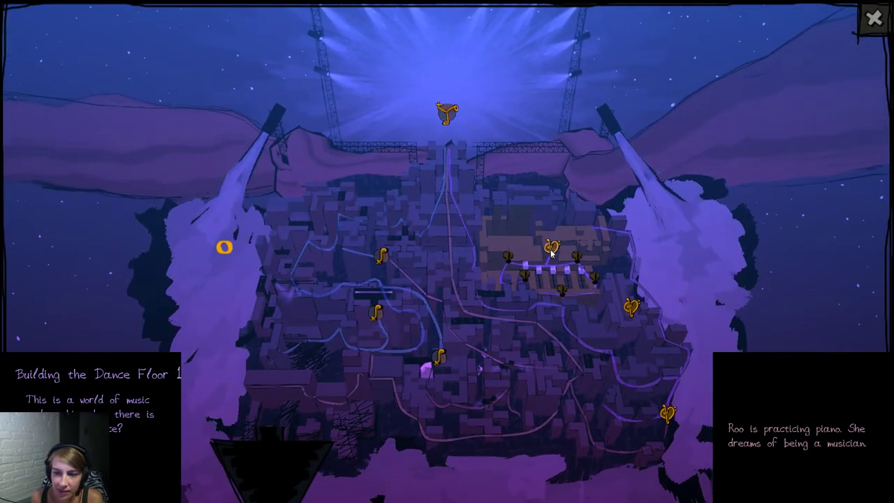
# Play through the 'Building the Dance Floor' level by working its machines, then stop Play-in-Editor.
pyautogui.click(551, 250)
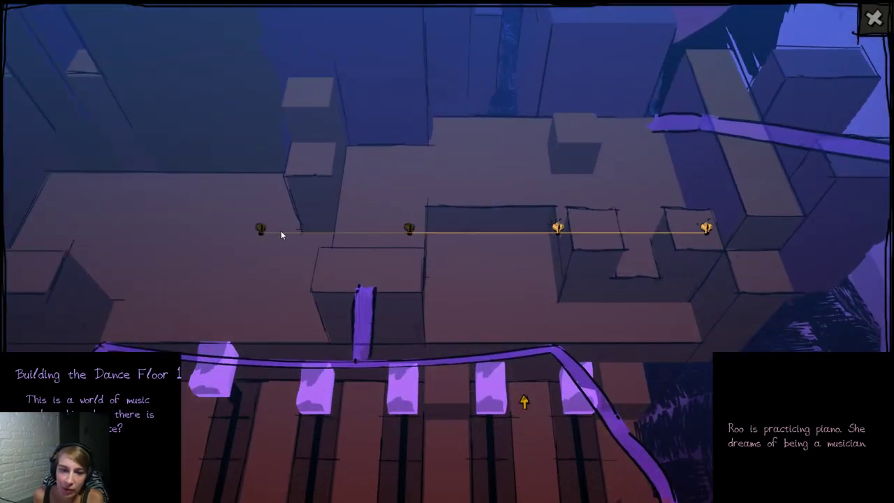
pyautogui.click(262, 231)
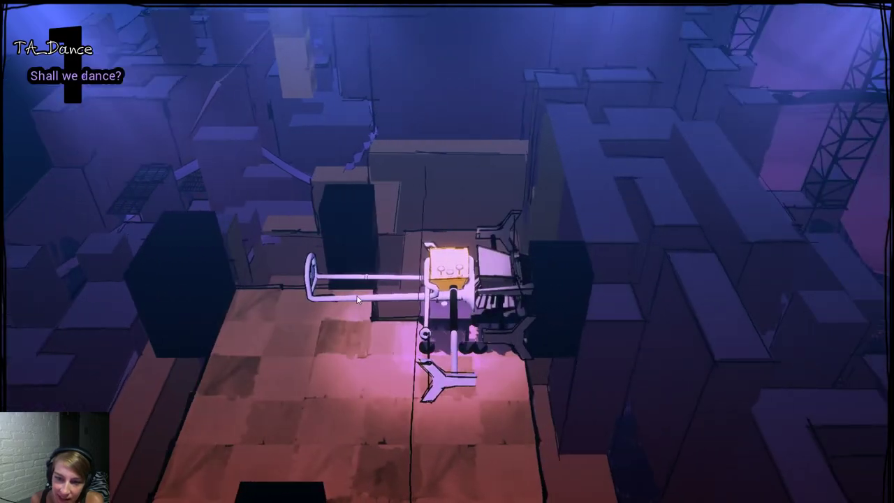
pyautogui.click(357, 299)
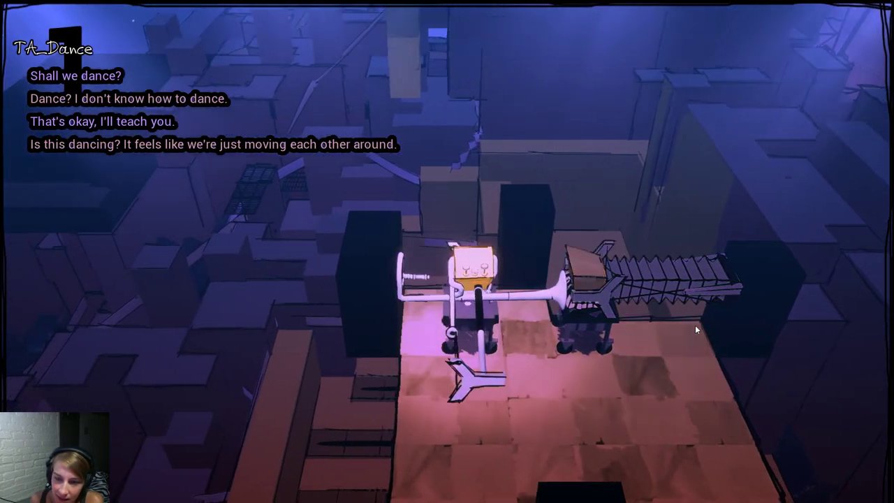
pyautogui.click(445, 391)
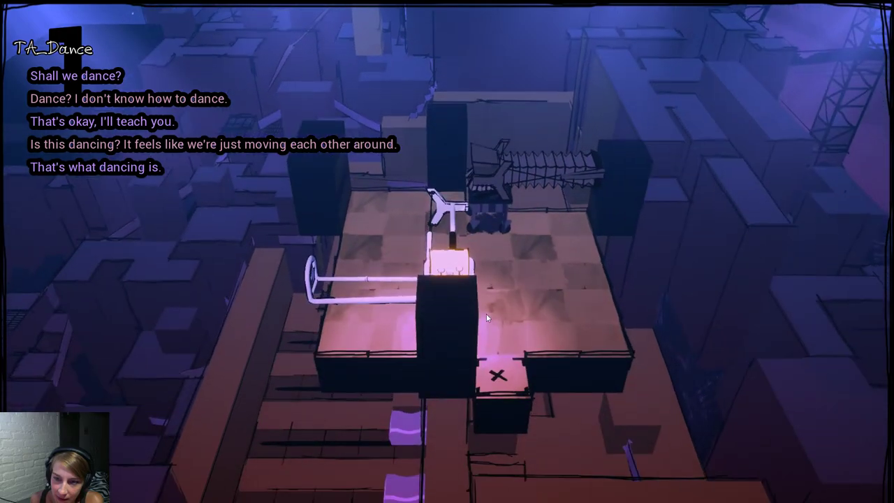
pyautogui.click(444, 203)
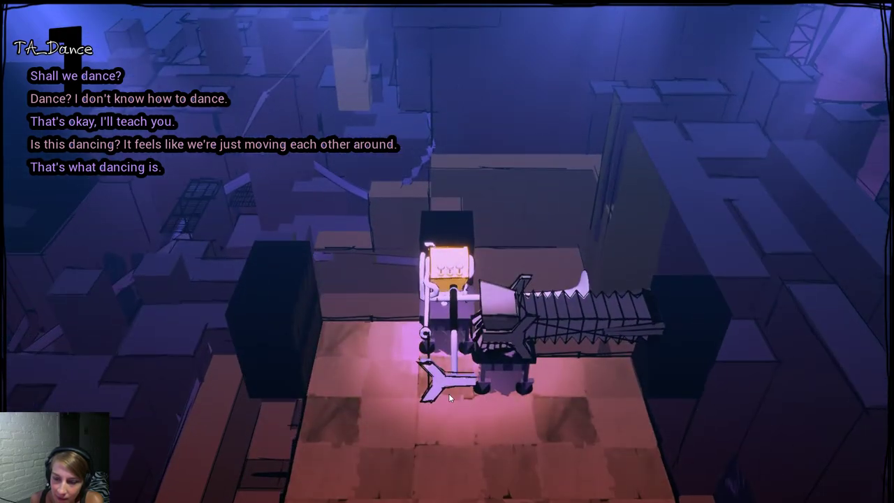
pyautogui.click(448, 393)
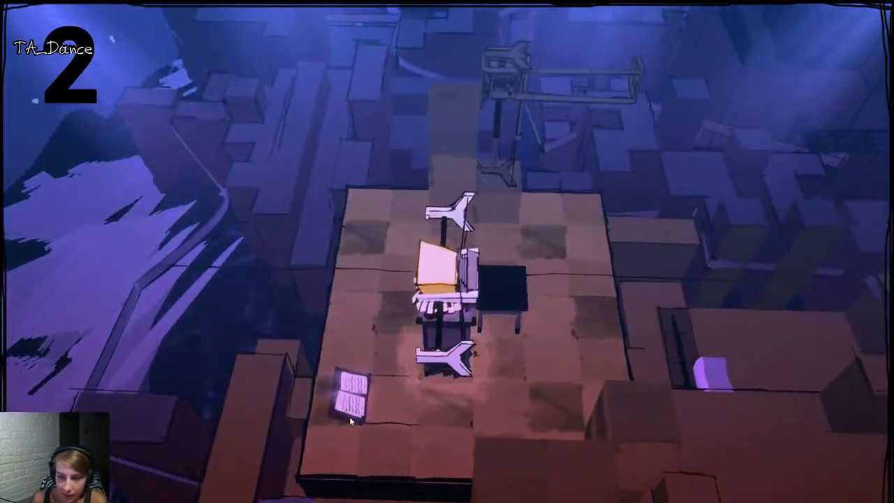
pyautogui.press('Escape')
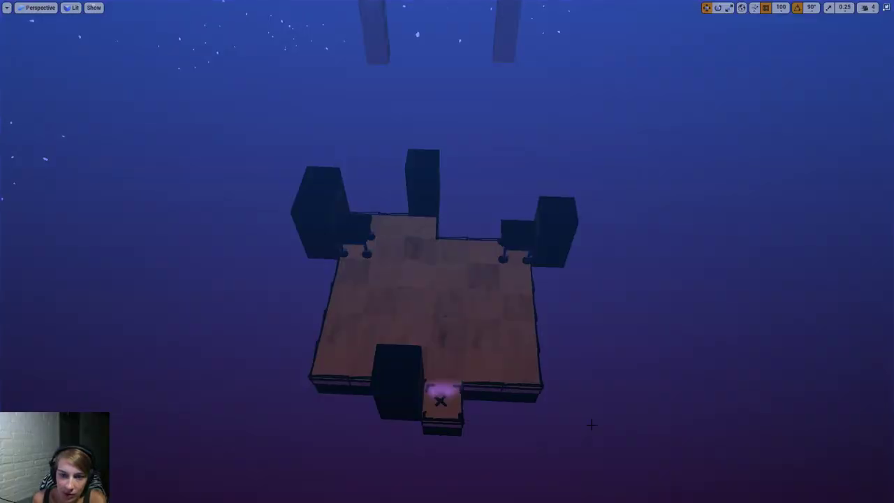